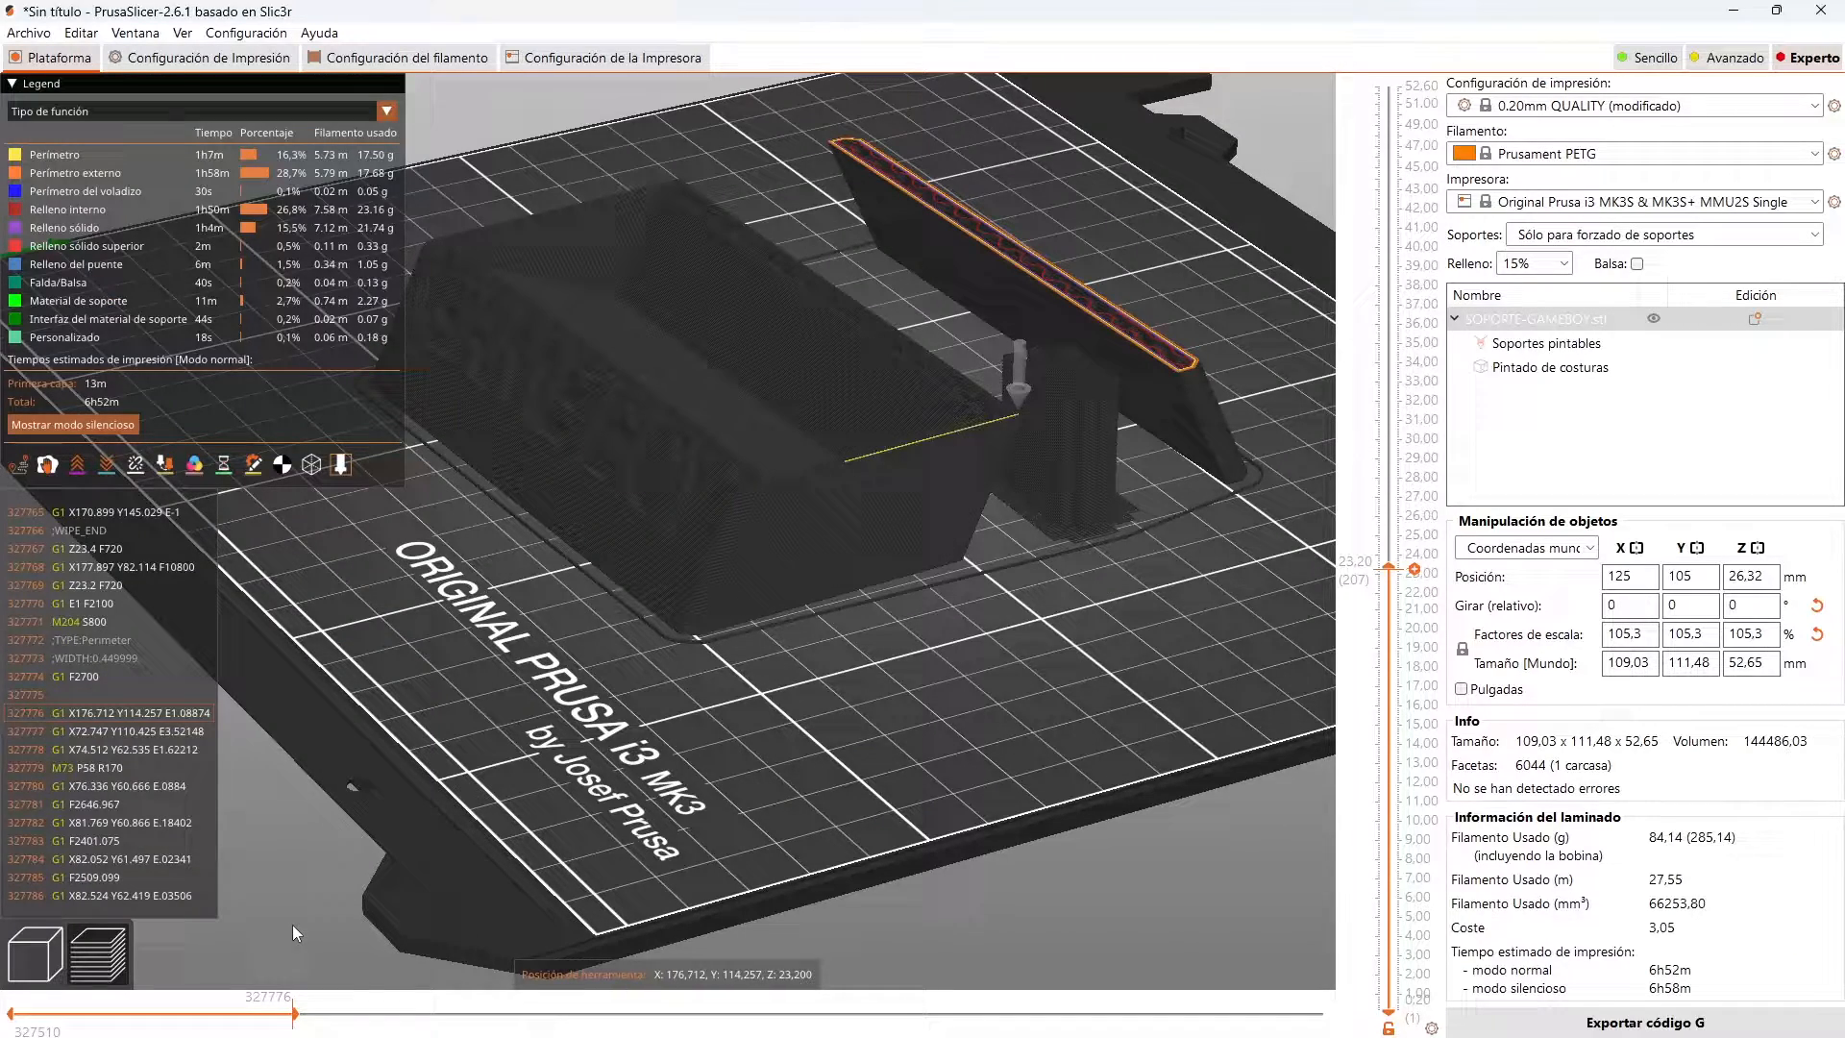
{"action": "left_click_drag", "start_coordinate": [292, 930], "coordinate": [477, 944]}
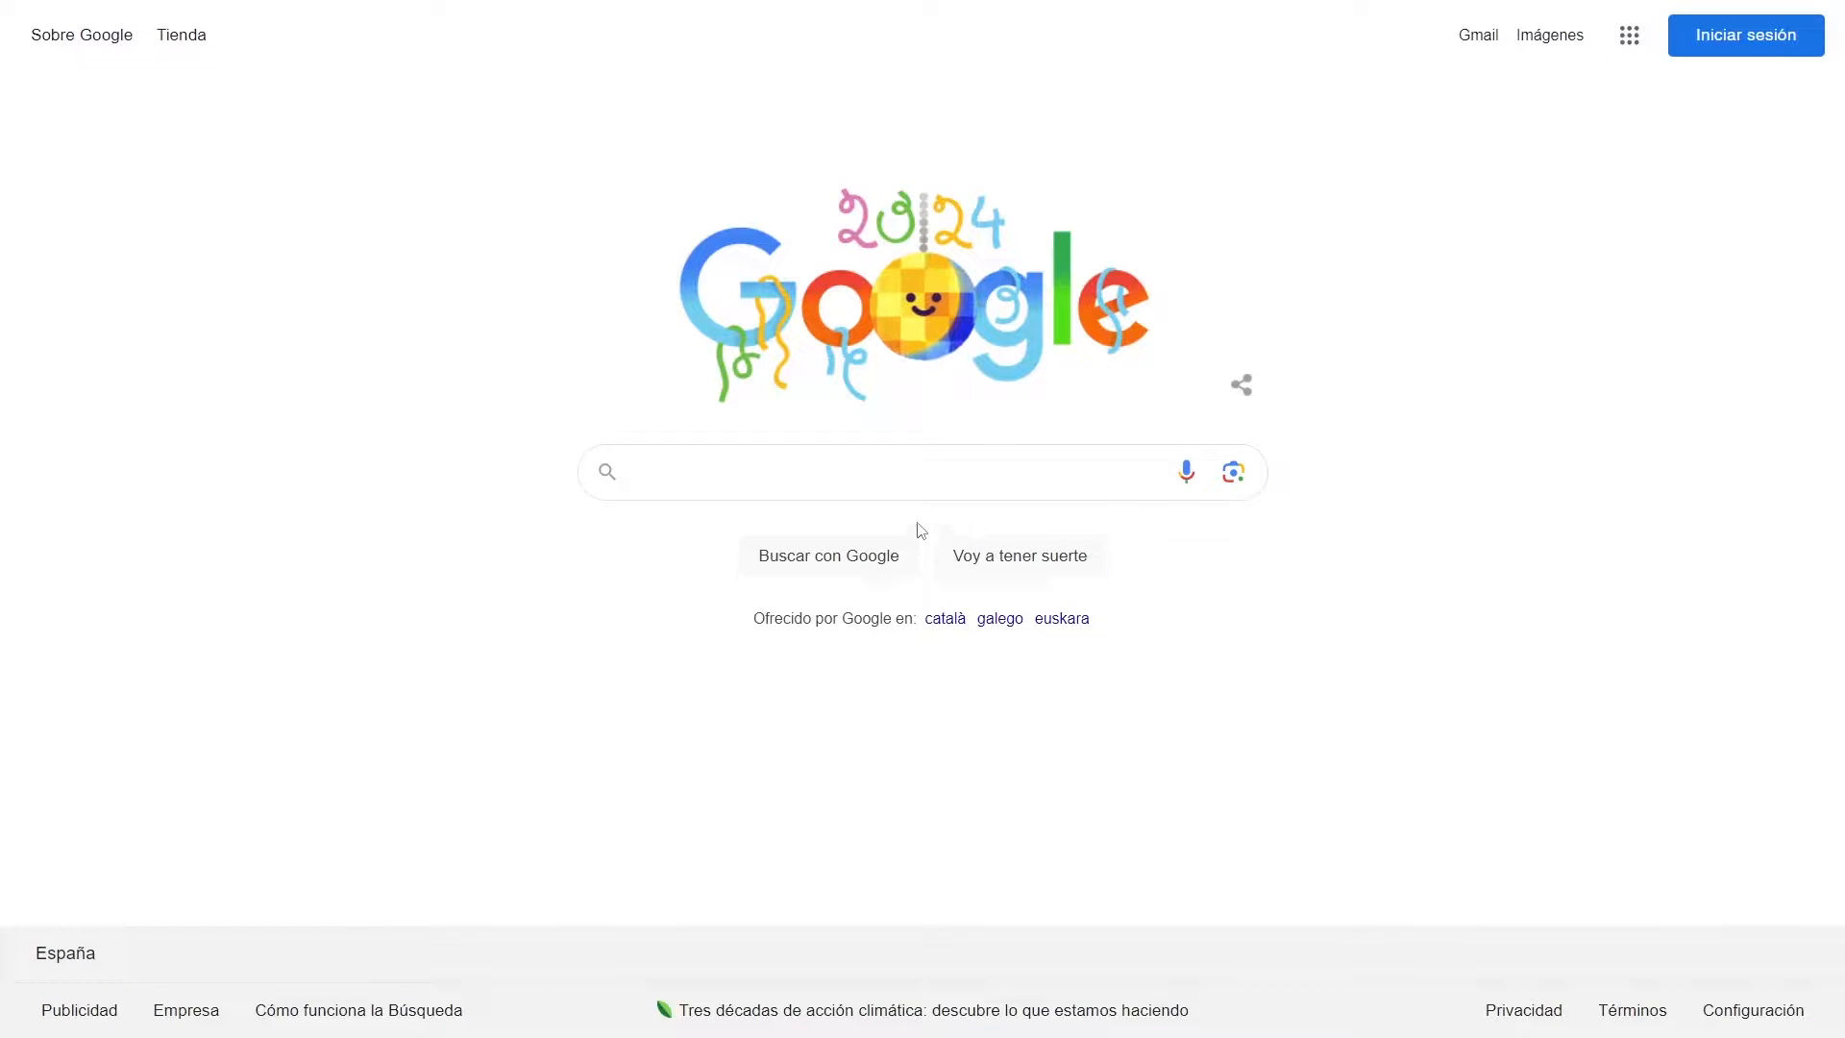
Step: Search Google for "la guia del mando" and open the laguiadelmando.com website from the results
{"action": "left_click", "coordinate": [914, 472]}
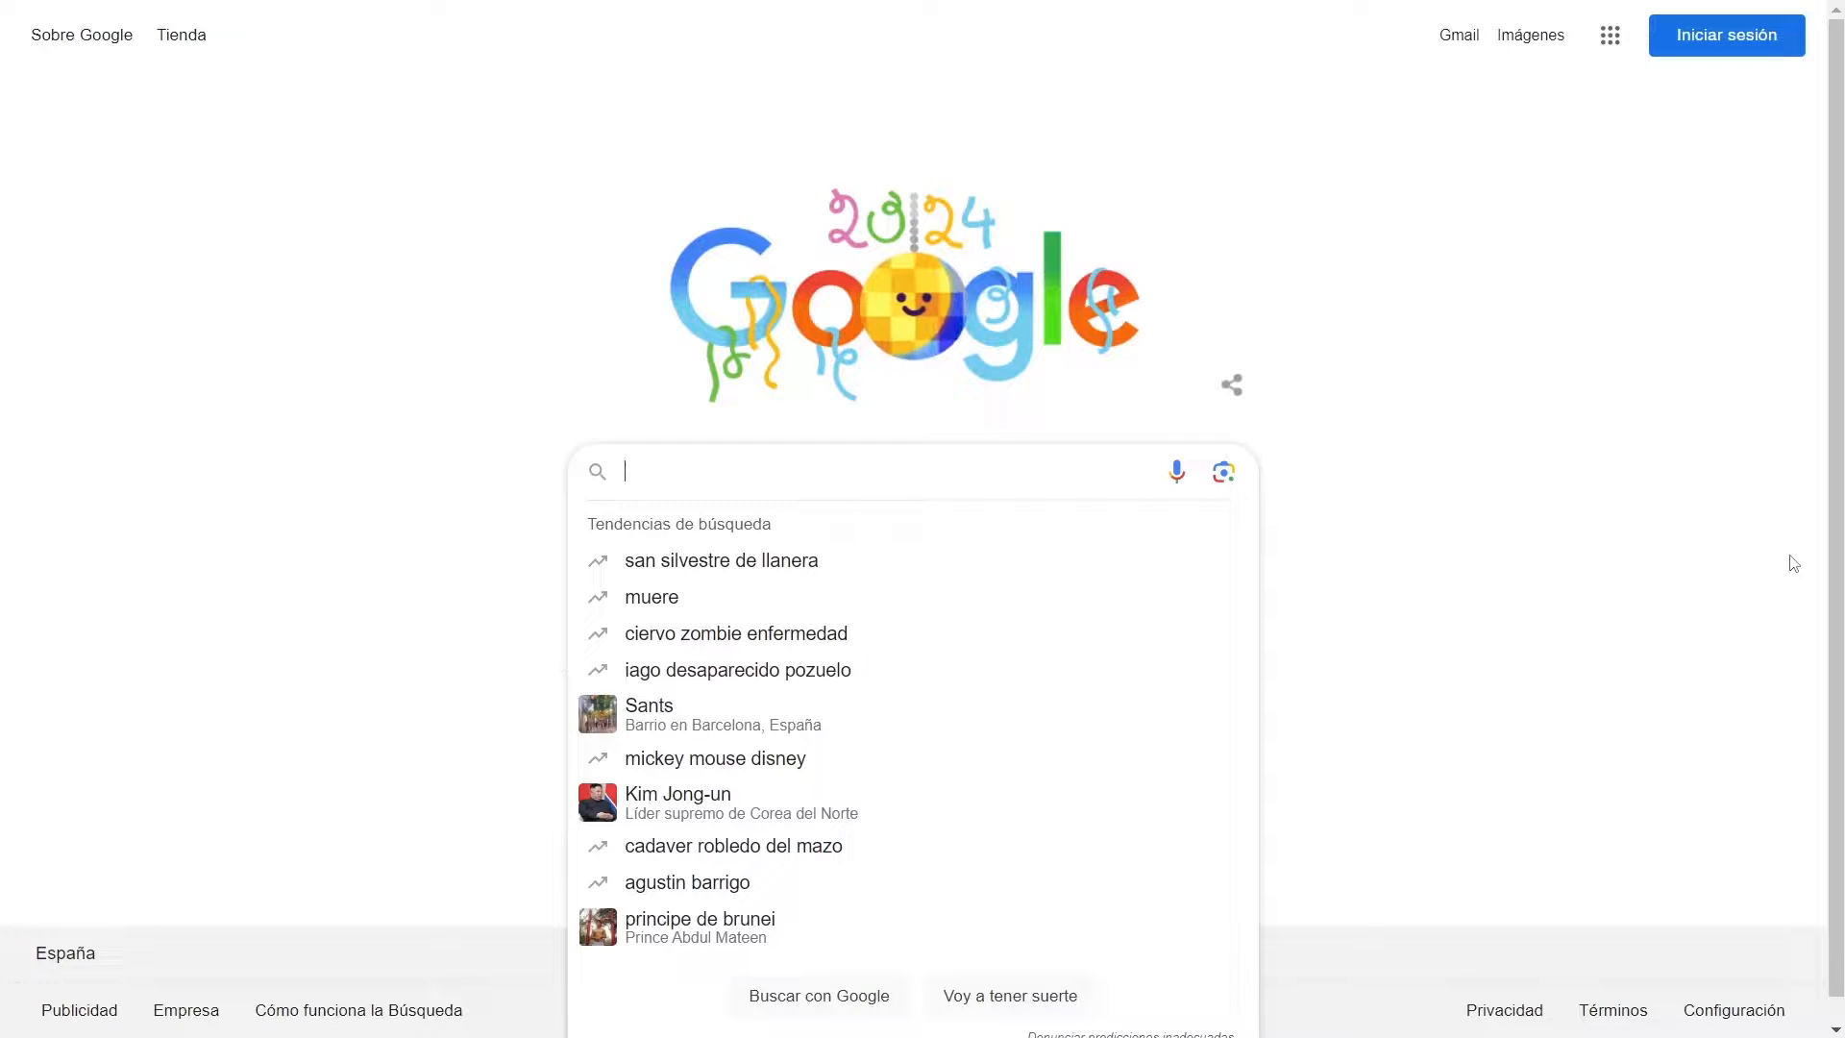
{"action": "type", "text": "la guia del mando"}
{"action": "key", "text": "Return"}
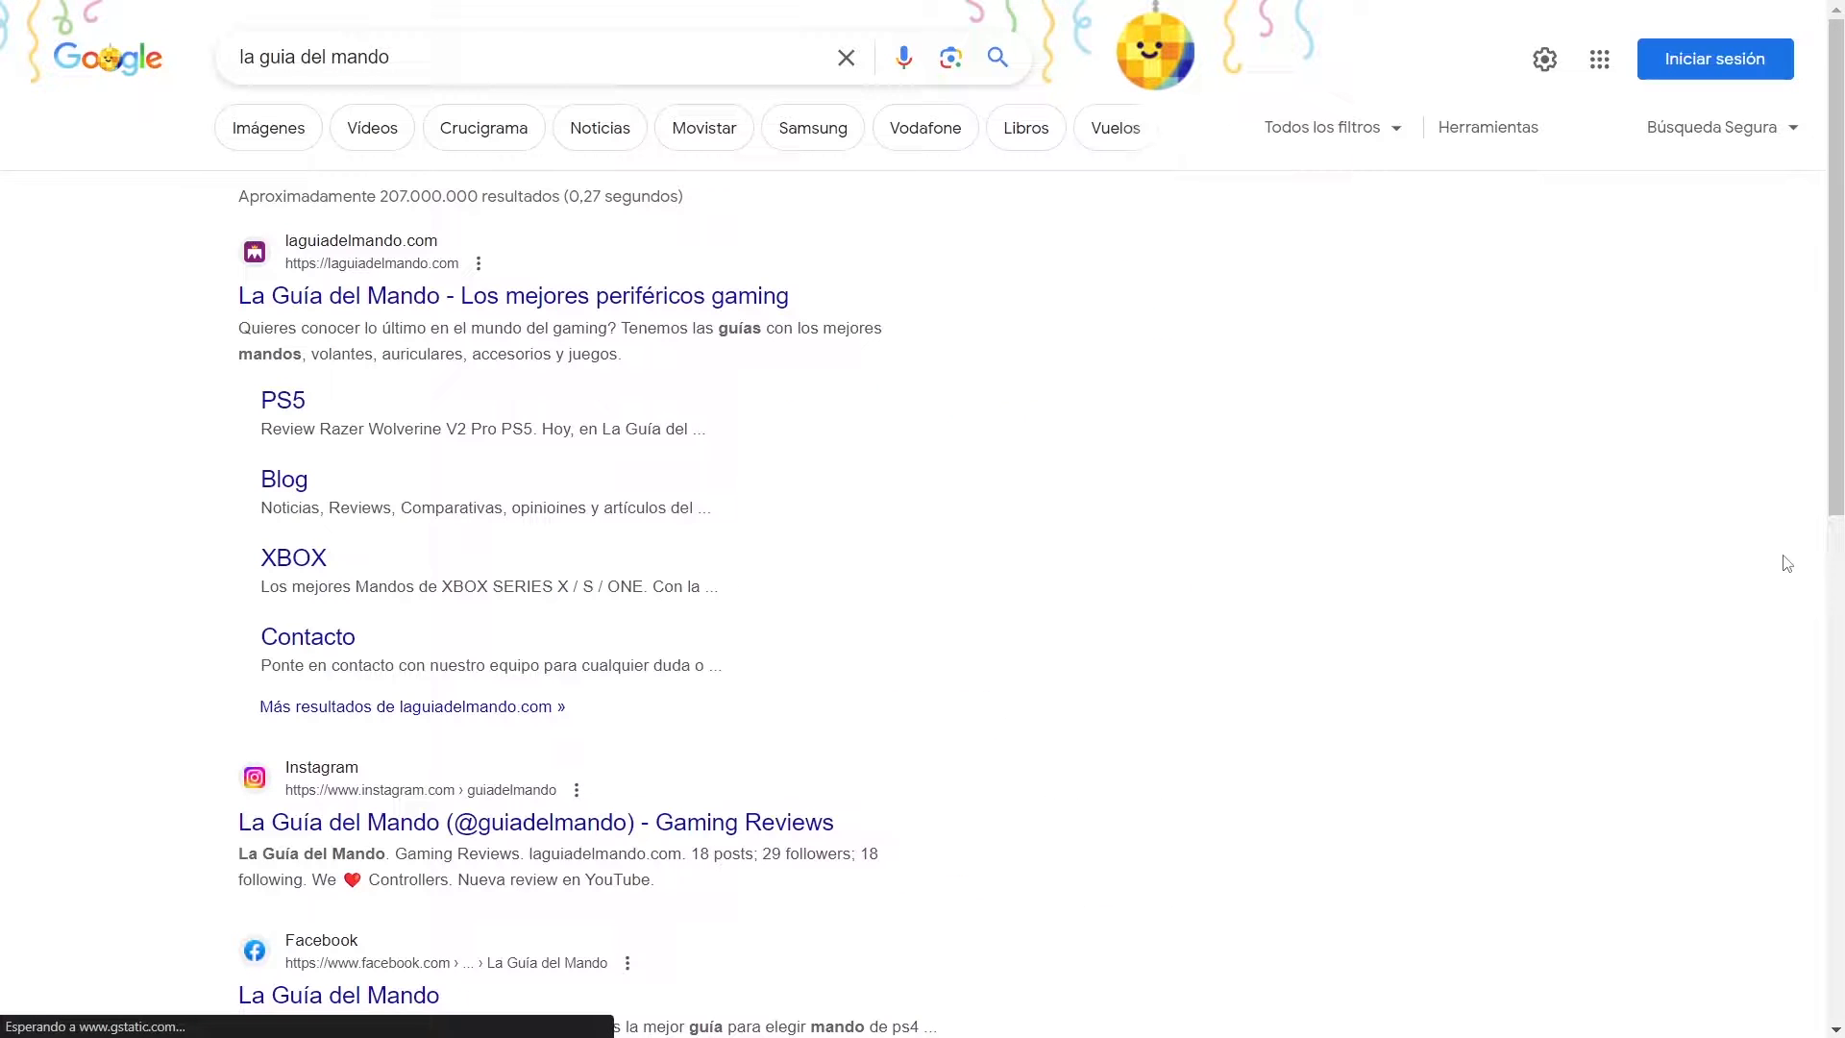
{"action": "left_click", "coordinate": [543, 298]}
Step: Look through the website's articles on PS5 controllers, racing wheels, Switch memory cards, custom keyboards and VRR
{"action": "scroll", "coordinate": [1643, 269], "scroll_direction": "down", "scroll_amount": 10}
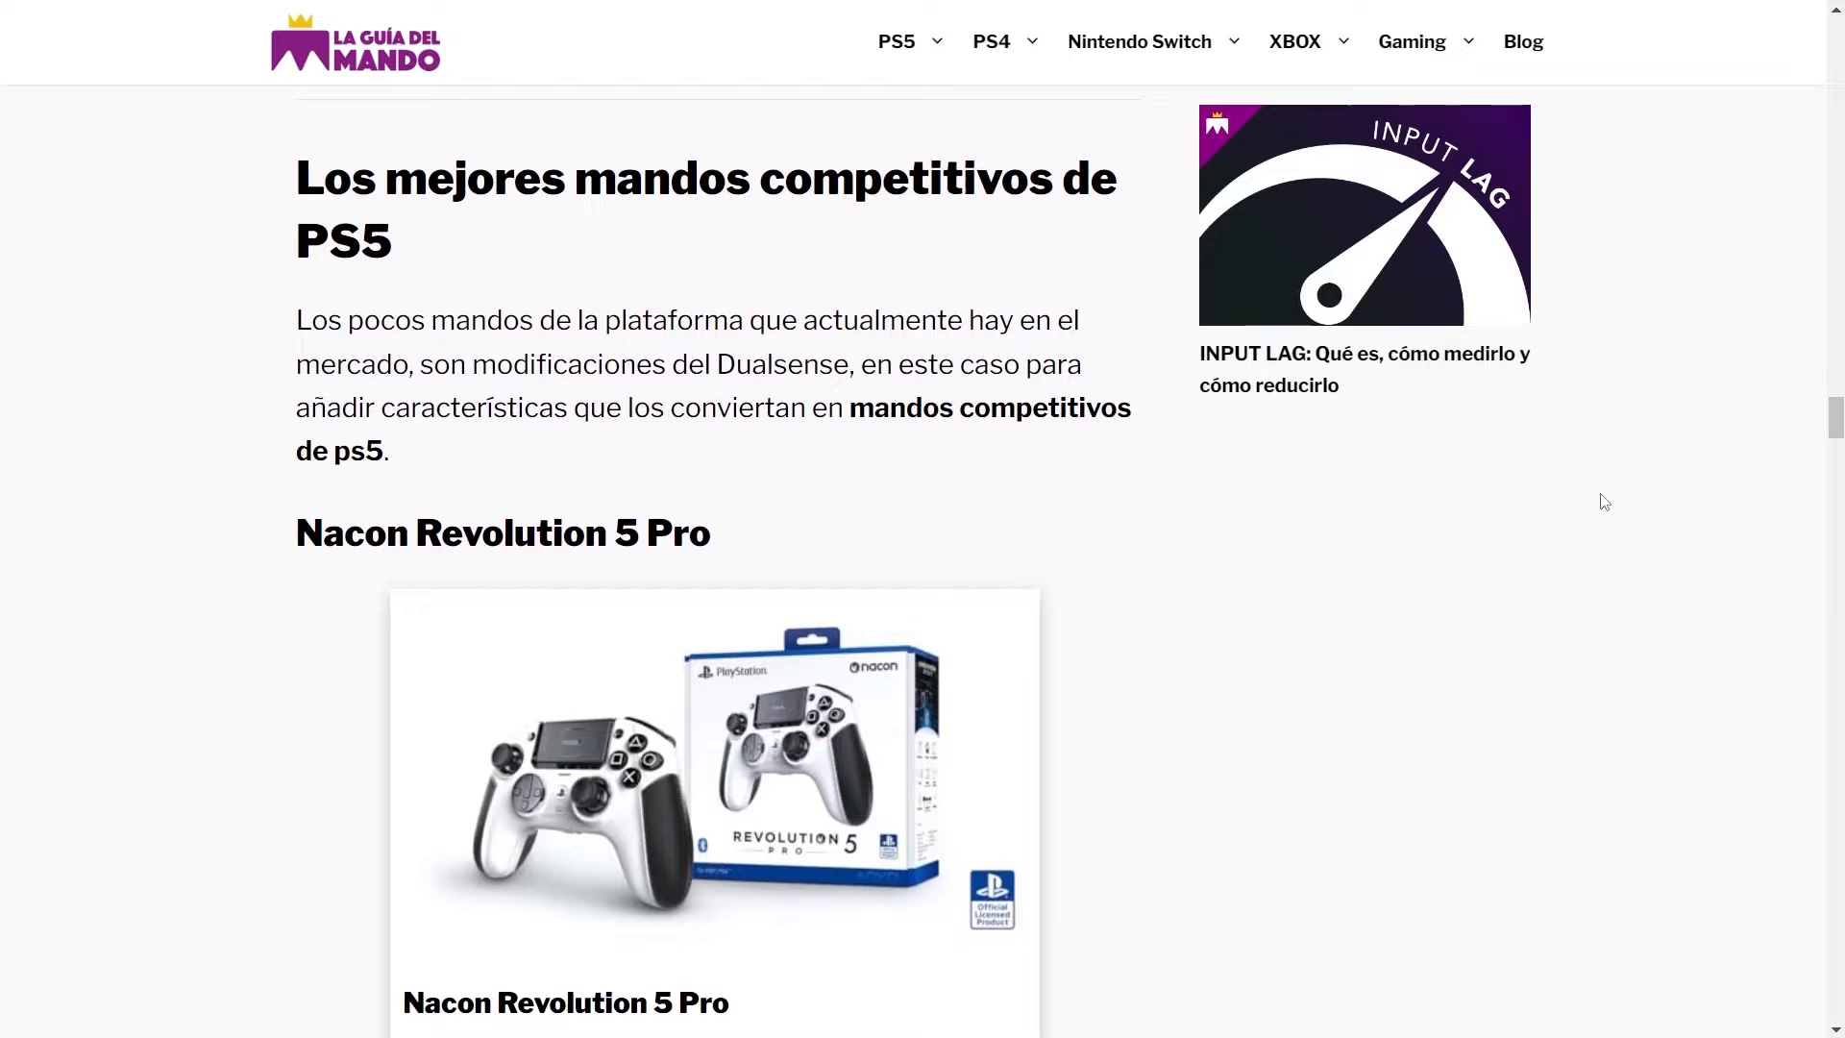
{"action": "scroll", "coordinate": [1600, 502], "scroll_direction": "down", "scroll_amount": 4}
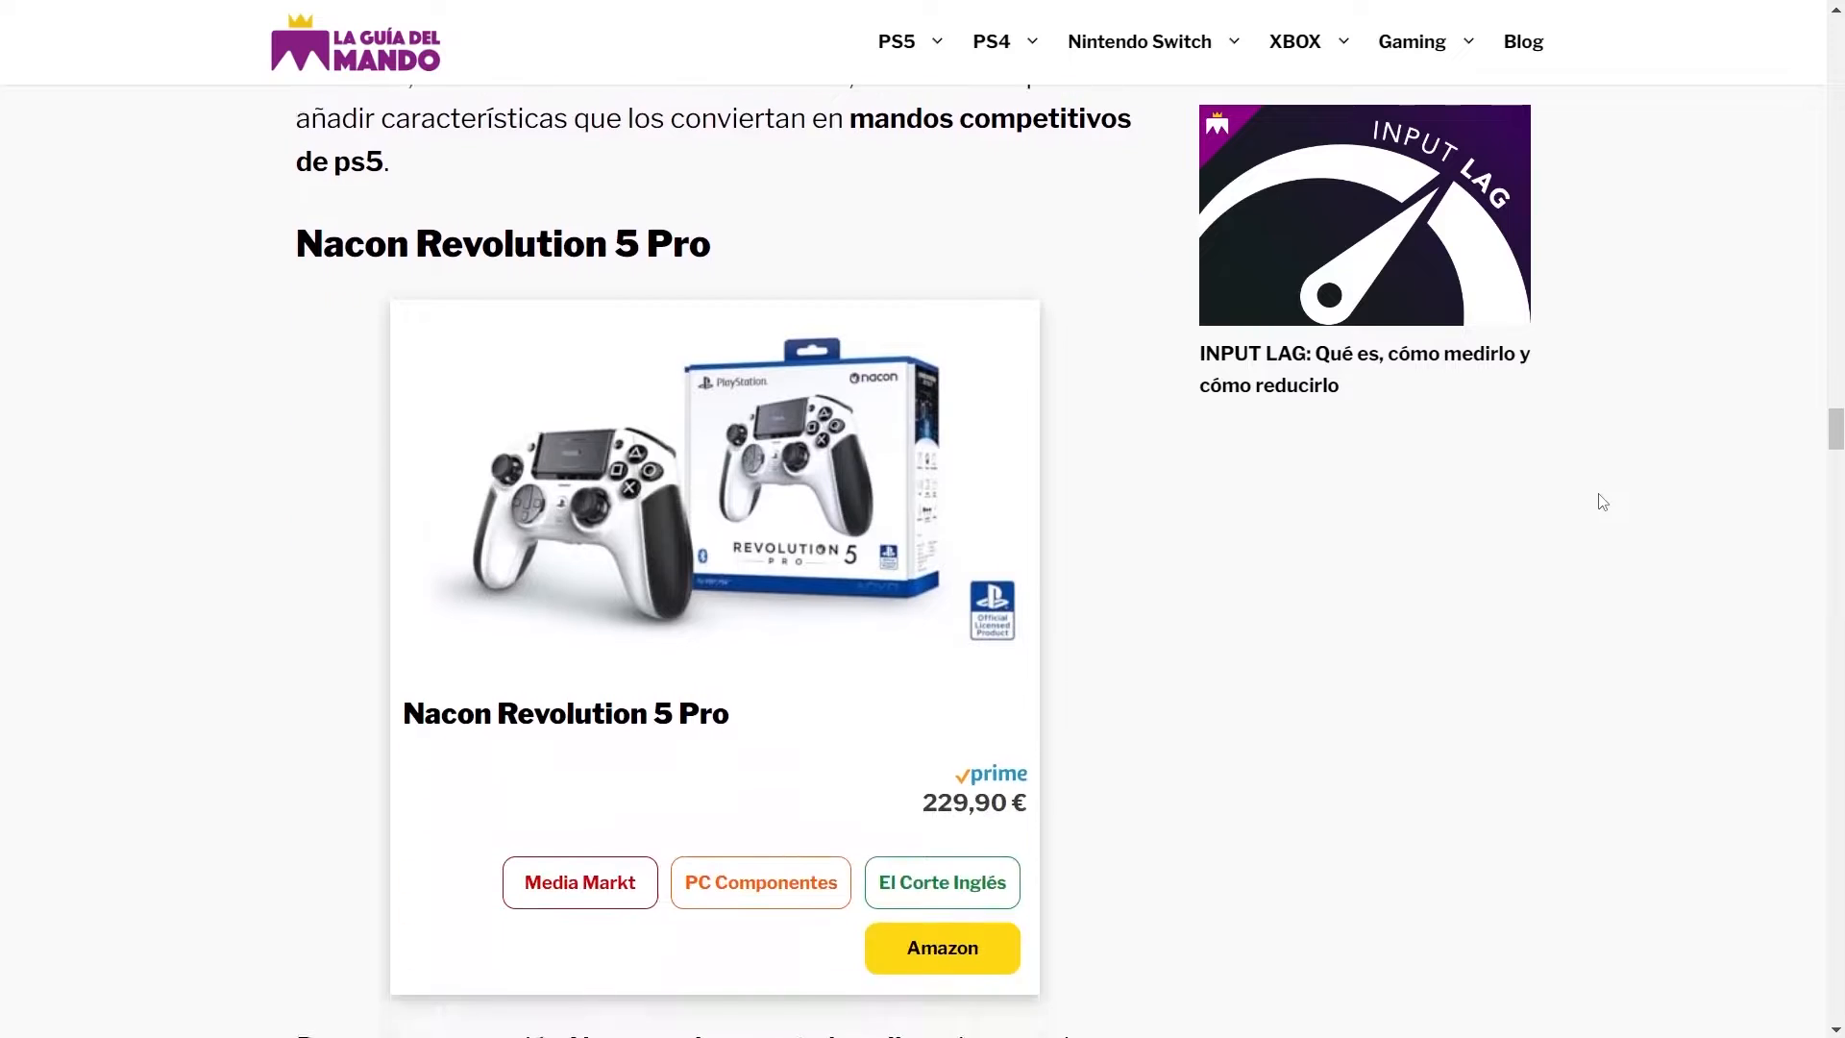
{"action": "scroll", "coordinate": [1242, 802], "scroll_direction": "down", "scroll_amount": 20}
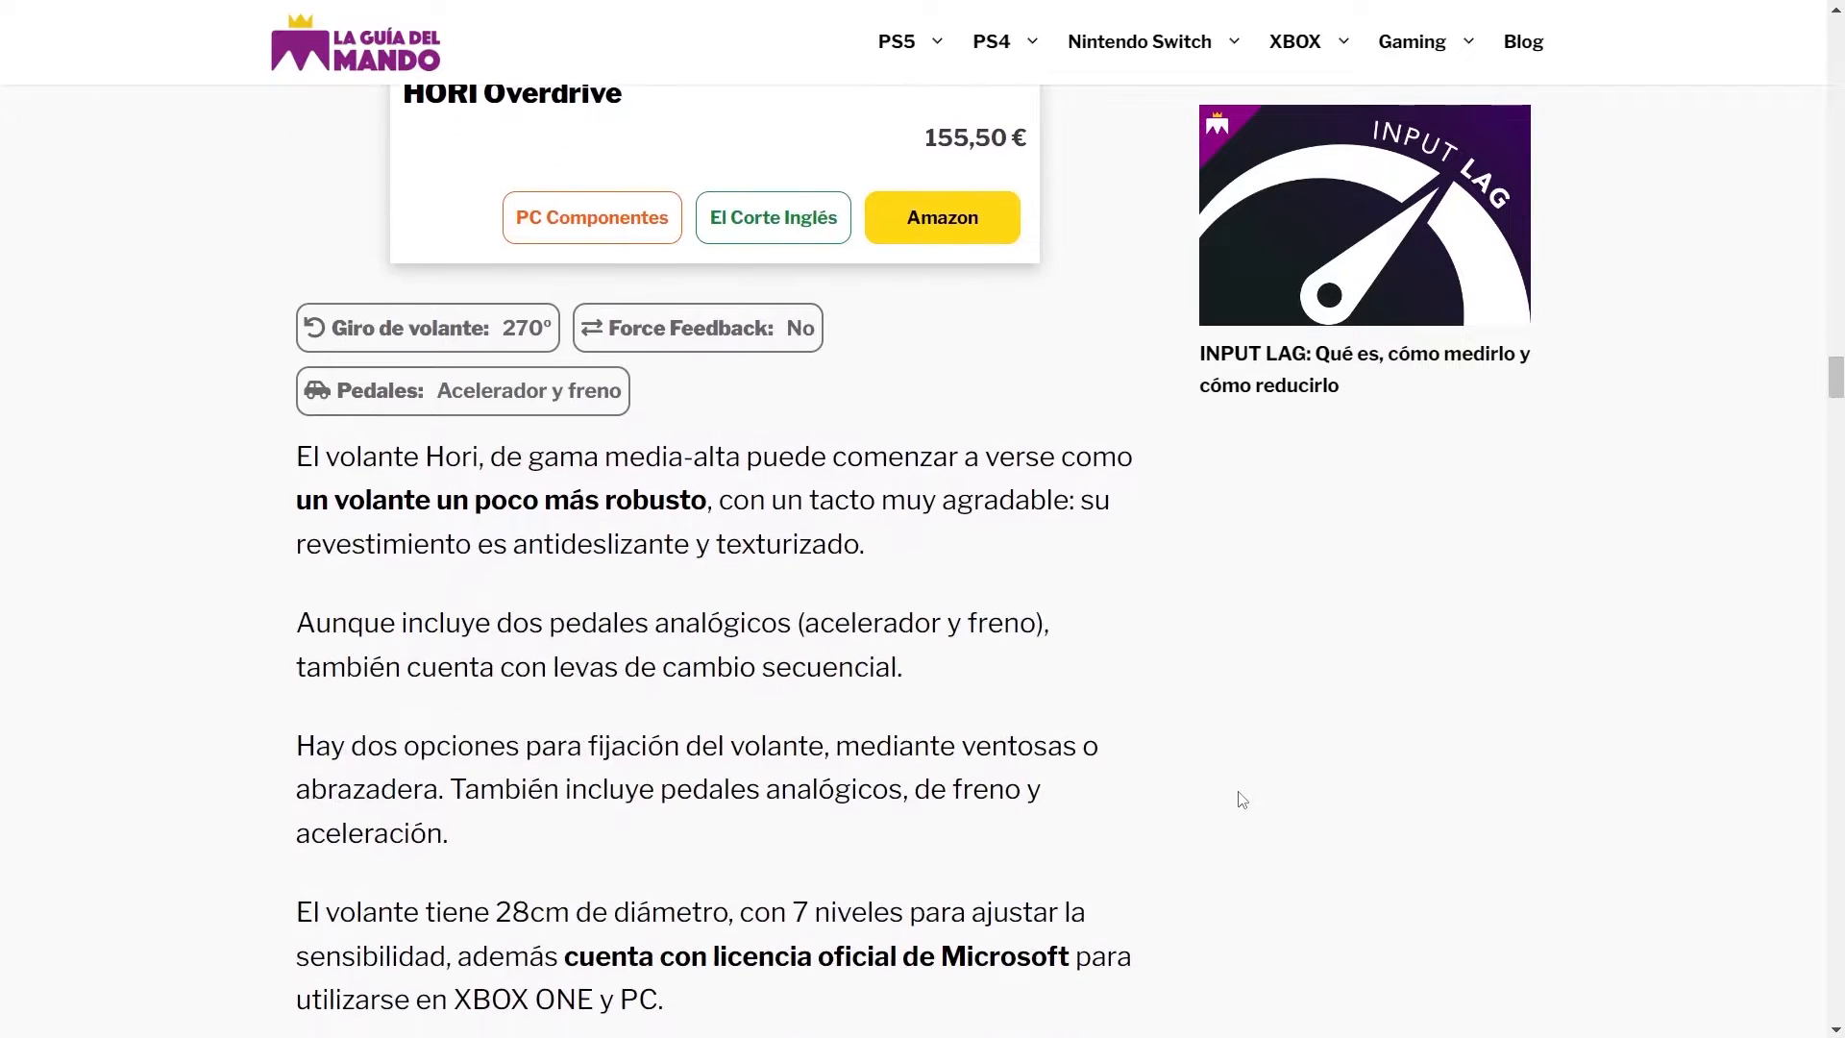
{"action": "scroll", "coordinate": [1249, 832], "scroll_direction": "down", "scroll_amount": 2}
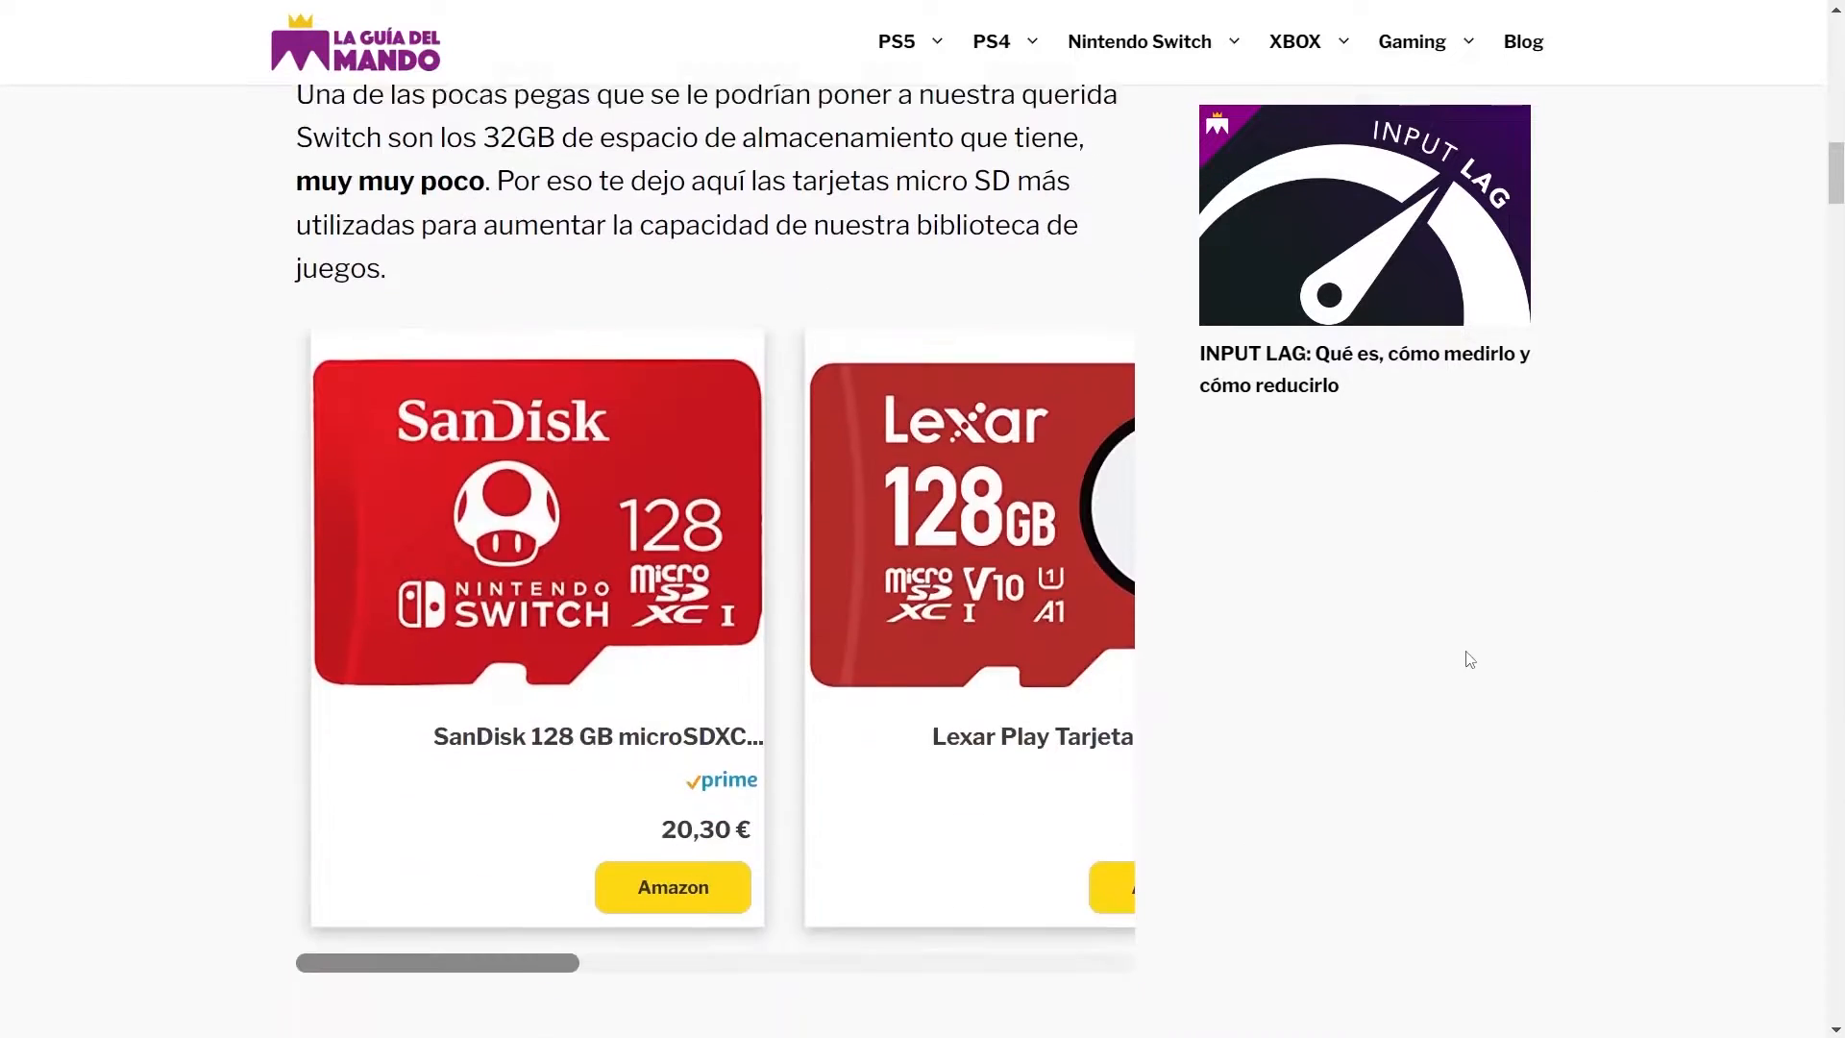
{"action": "scroll", "coordinate": [1465, 653], "scroll_direction": "down", "scroll_amount": 3}
{"action": "scroll", "coordinate": [1470, 653], "scroll_direction": "down", "scroll_amount": 10}
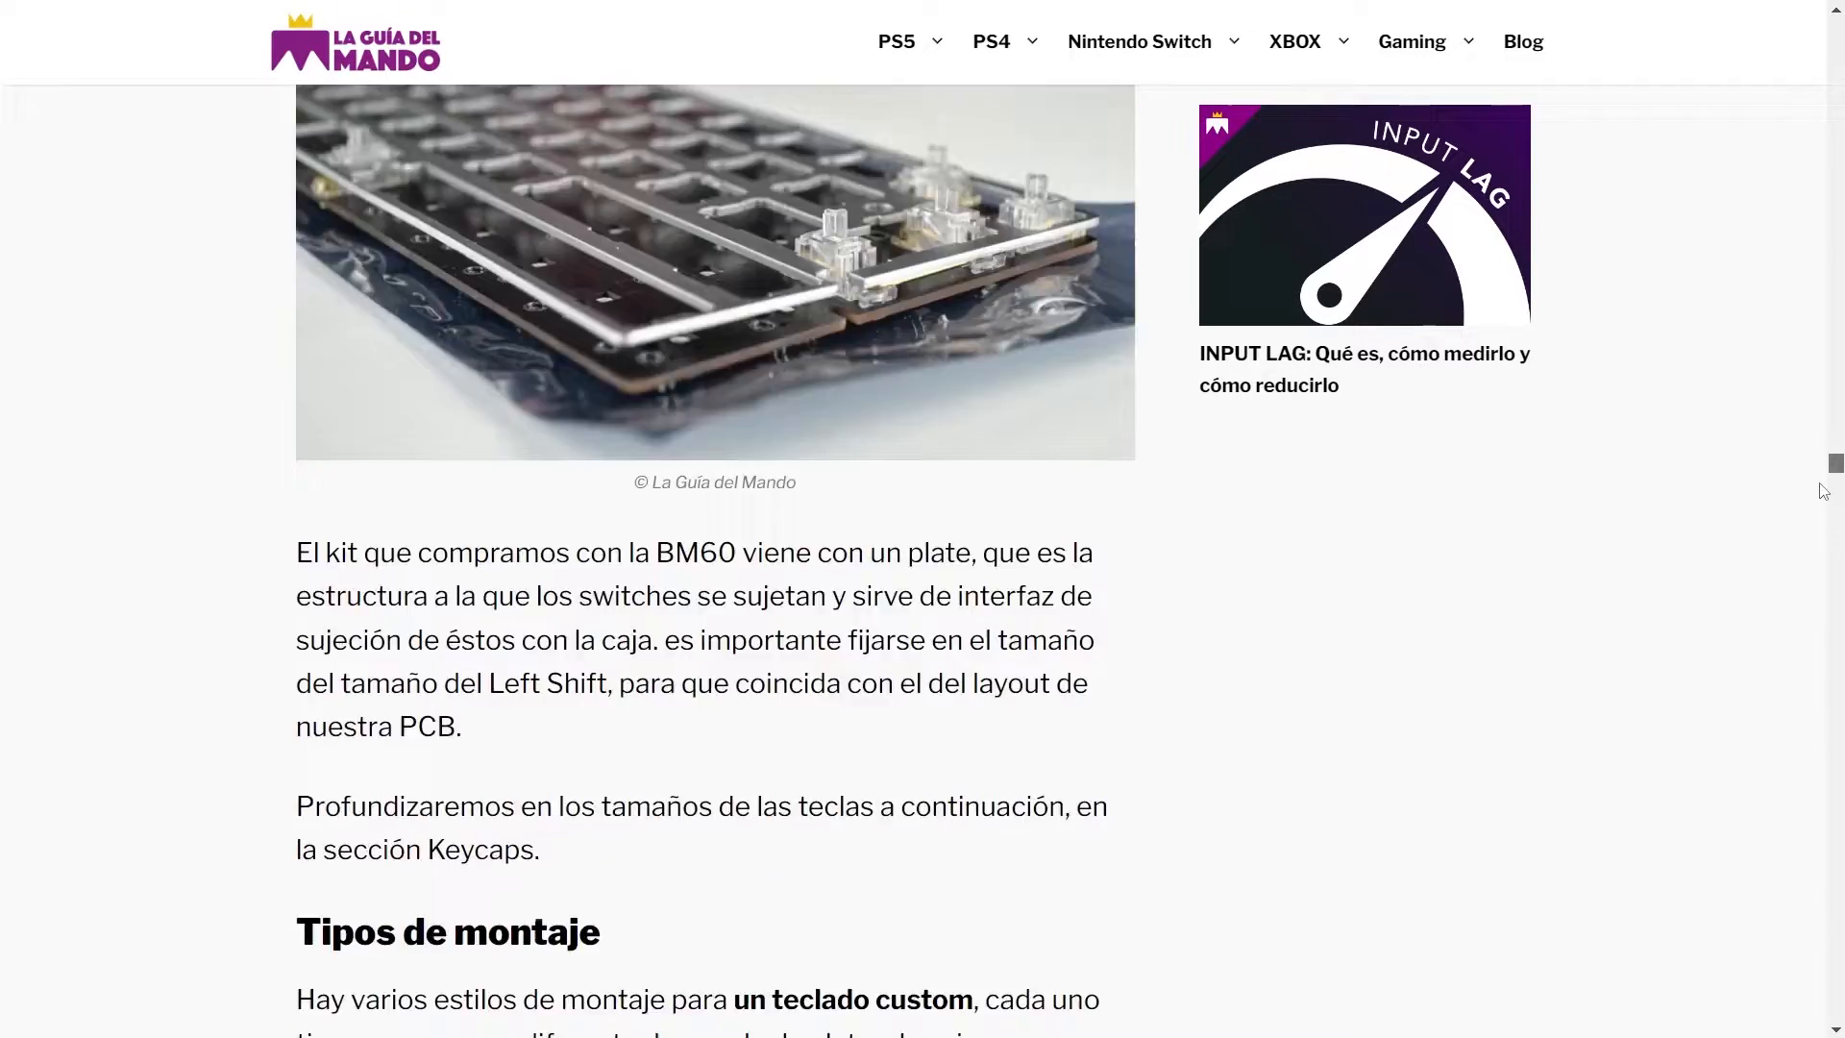
{"action": "scroll", "coordinate": [1354, 545], "scroll_direction": "down", "scroll_amount": 20}
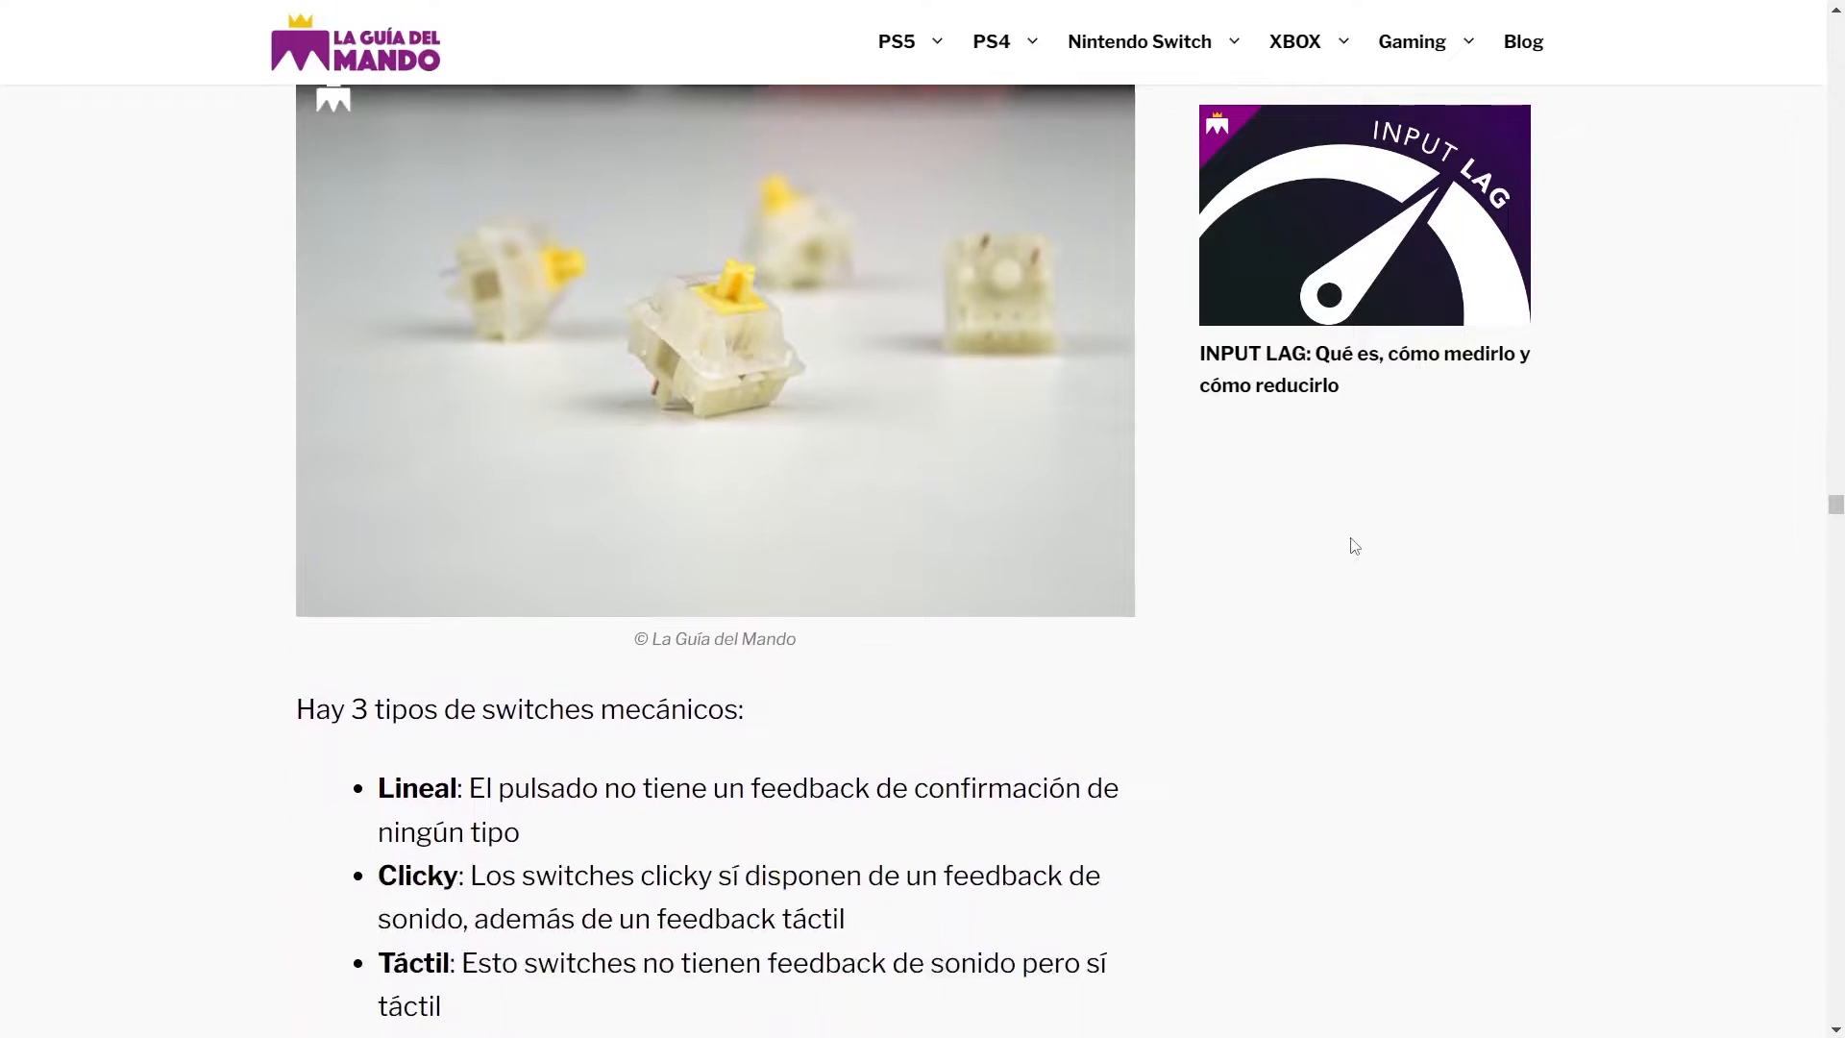
{"action": "scroll", "coordinate": [1355, 545], "scroll_direction": "down", "scroll_amount": 10}
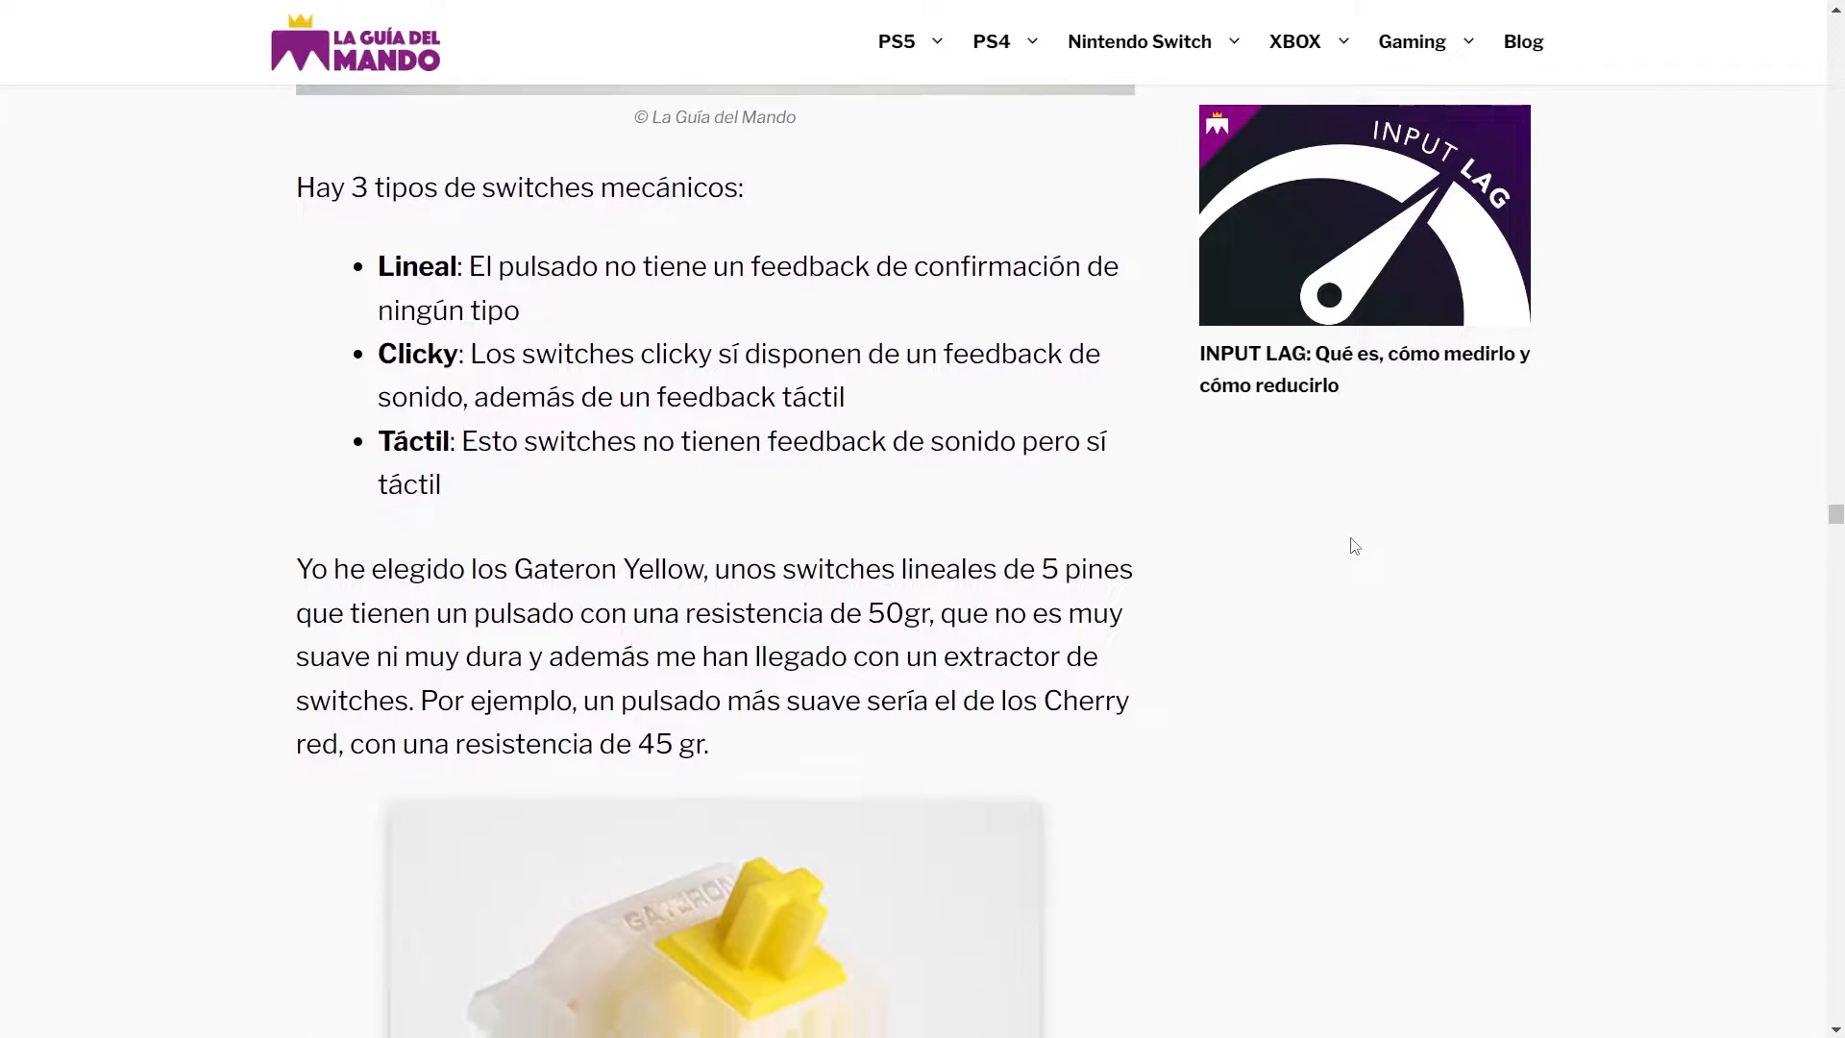
{"action": "scroll", "coordinate": [1355, 540], "scroll_direction": "down", "scroll_amount": 4}
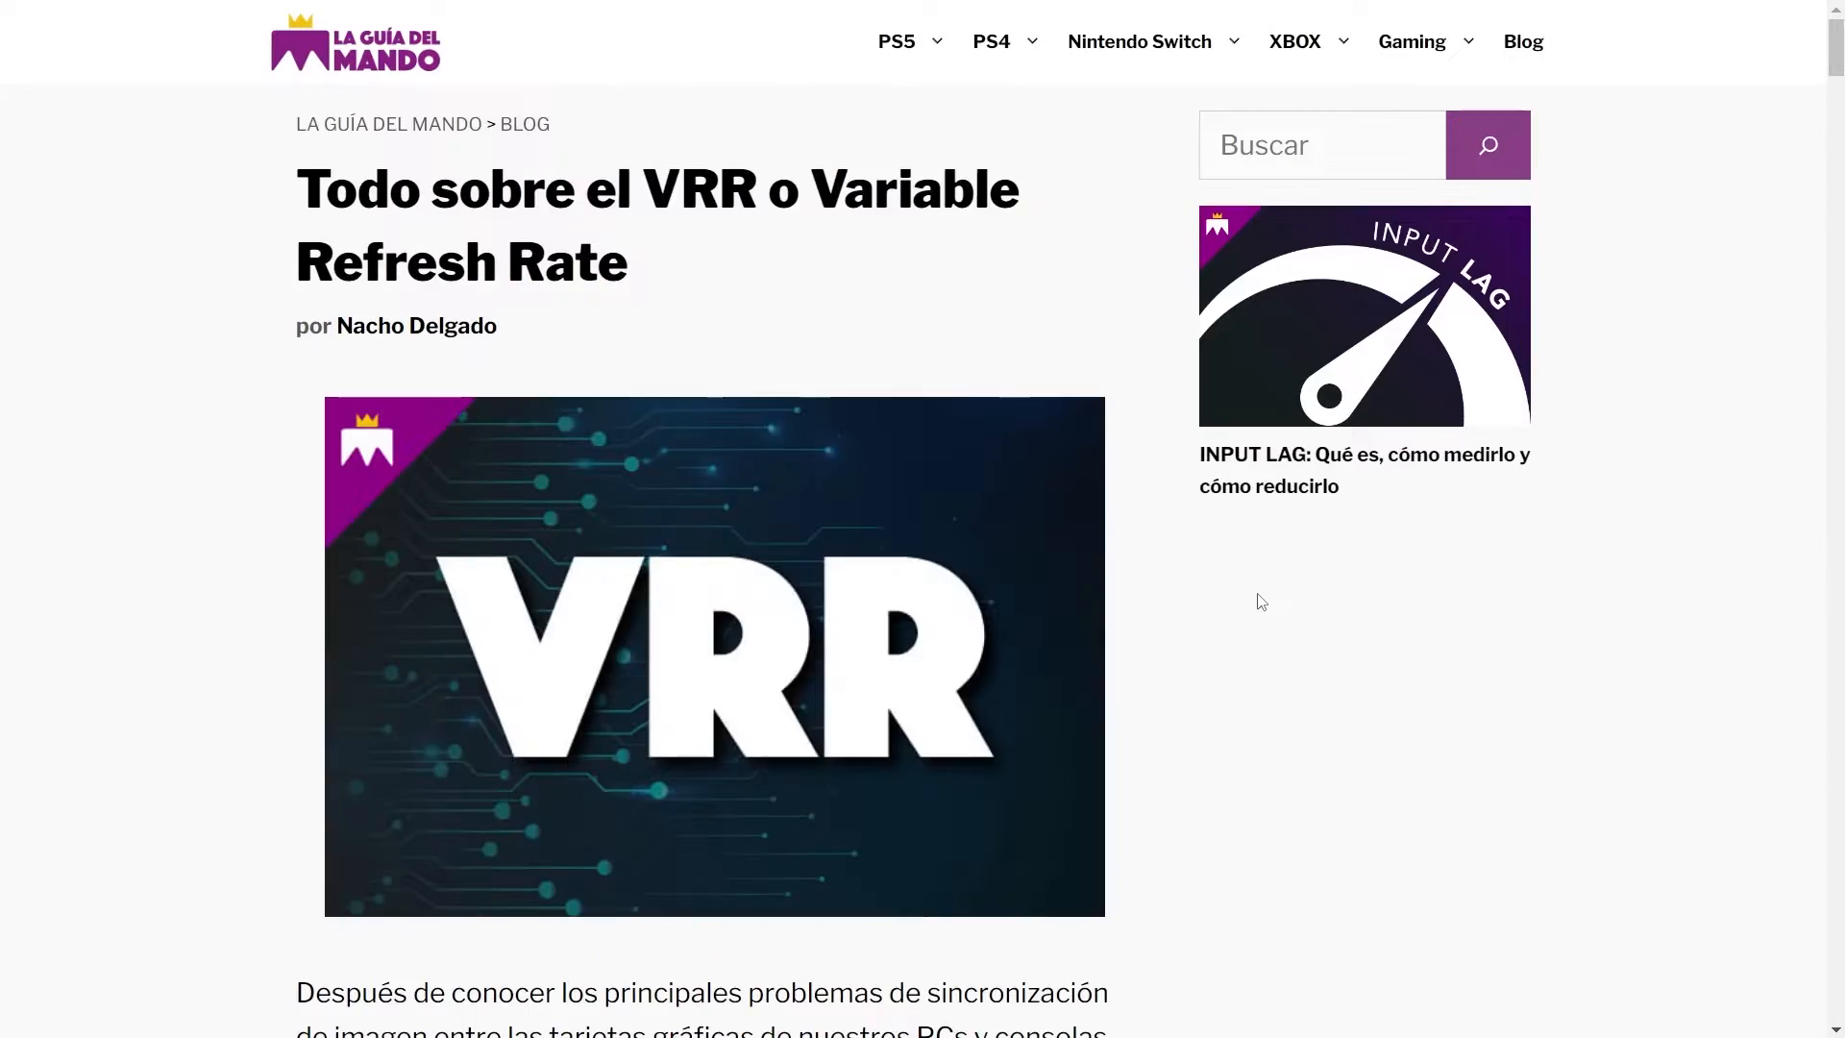
{"action": "scroll", "coordinate": [1269, 642], "scroll_direction": "down", "scroll_amount": 6}
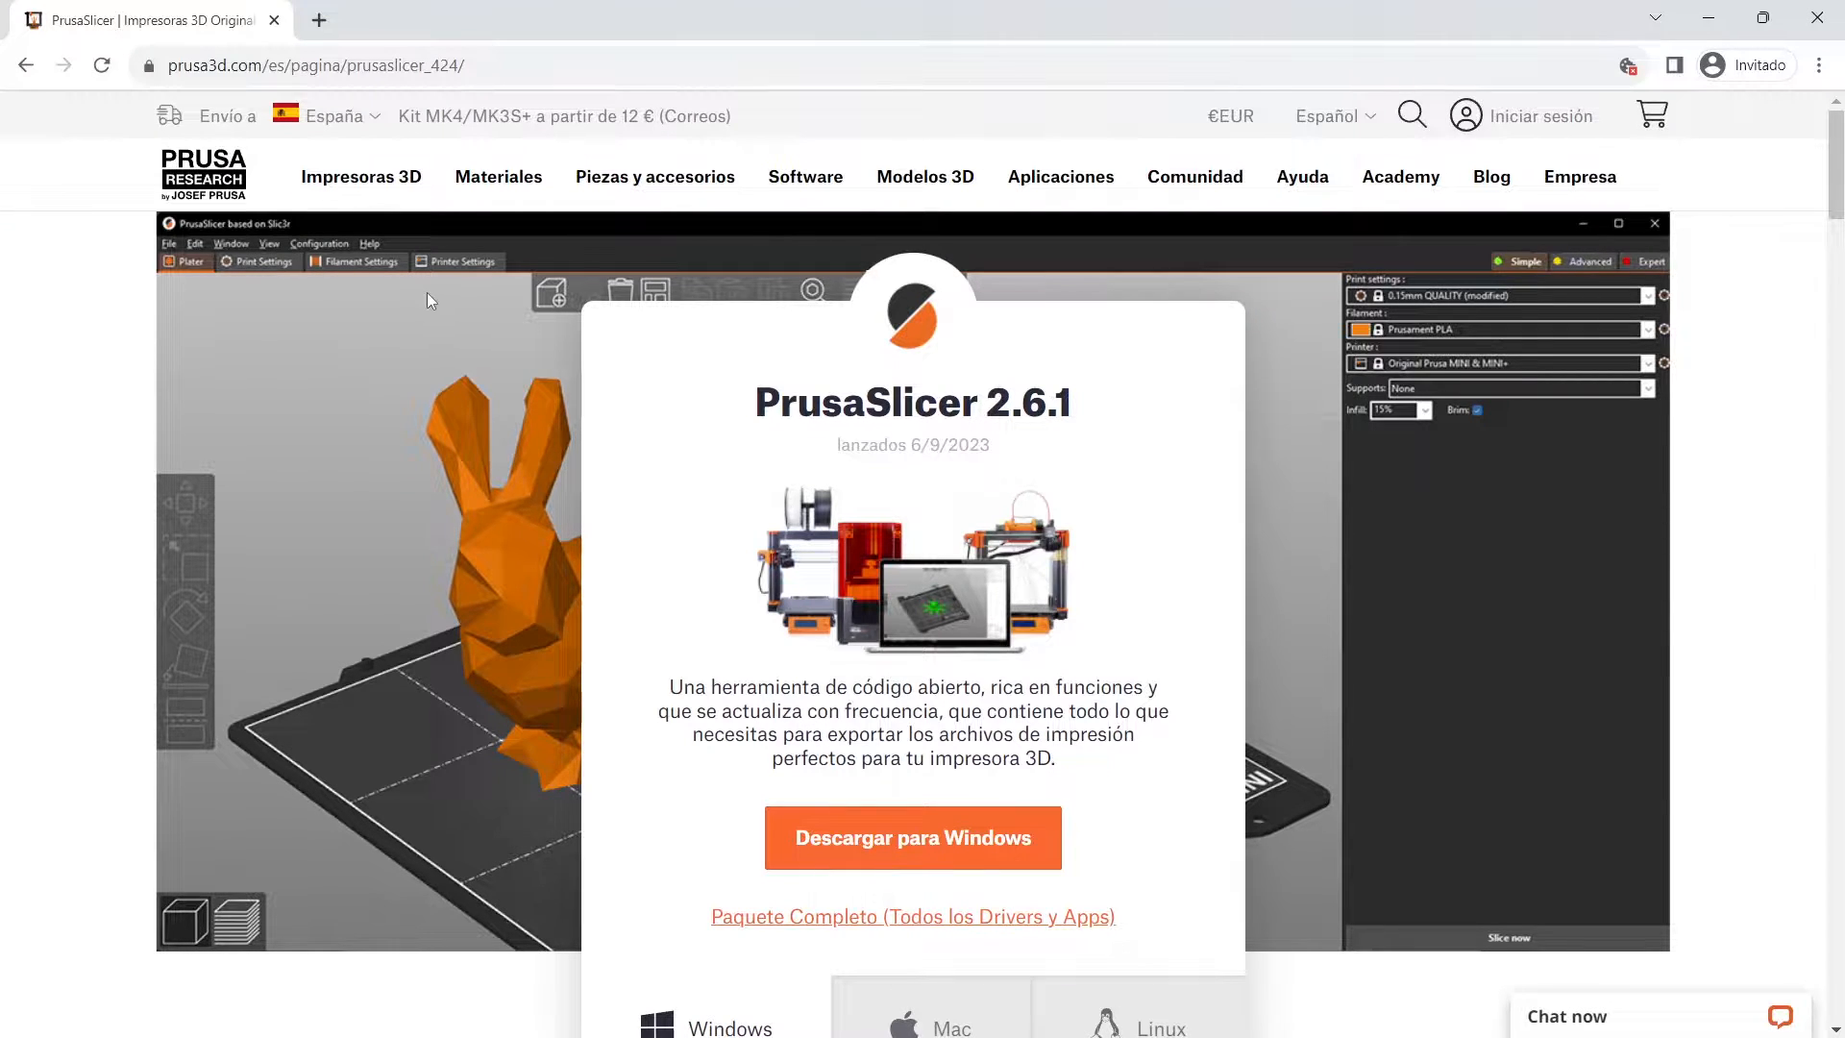
Step: Download PrusaSlicer 2.6.1 for Windows from the Prusa site, saving prusa3d_win_2_6_1.exe in the Descargas folder
{"action": "scroll", "coordinate": [1057, 398], "scroll_direction": "down", "scroll_amount": 2}
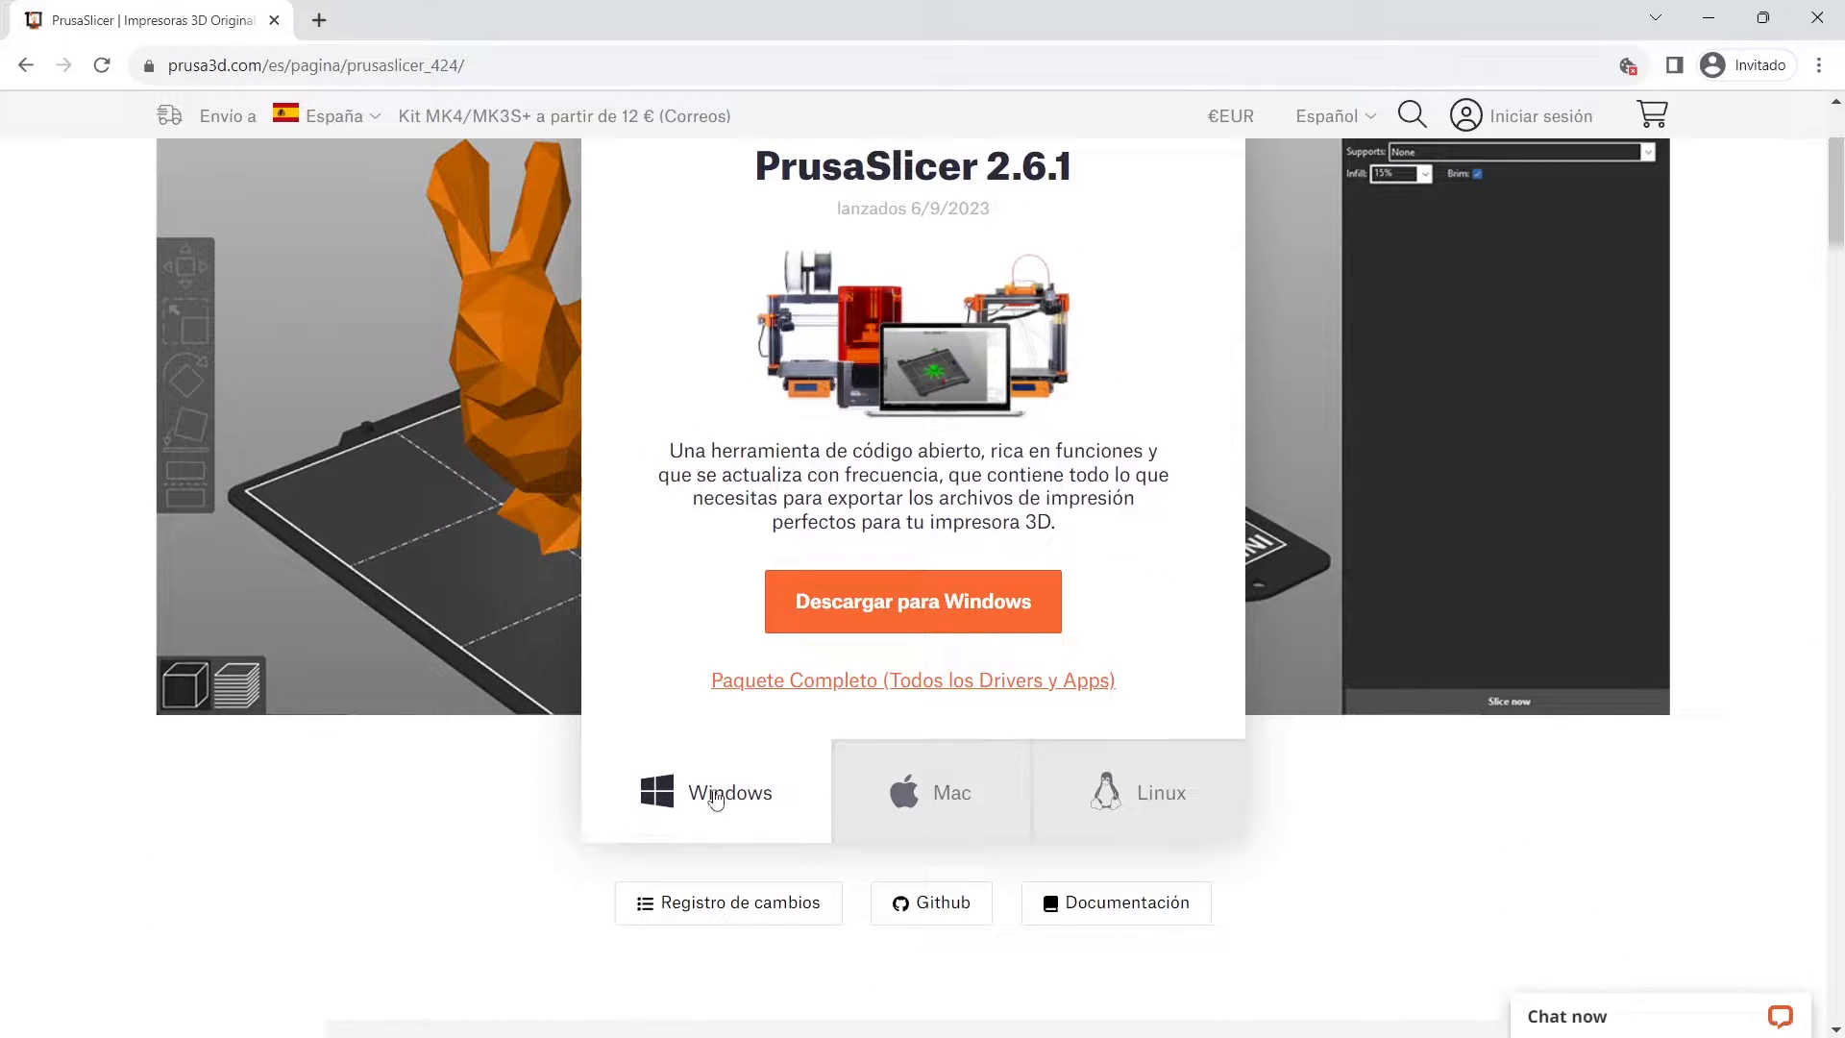
{"action": "left_click", "coordinate": [871, 599]}
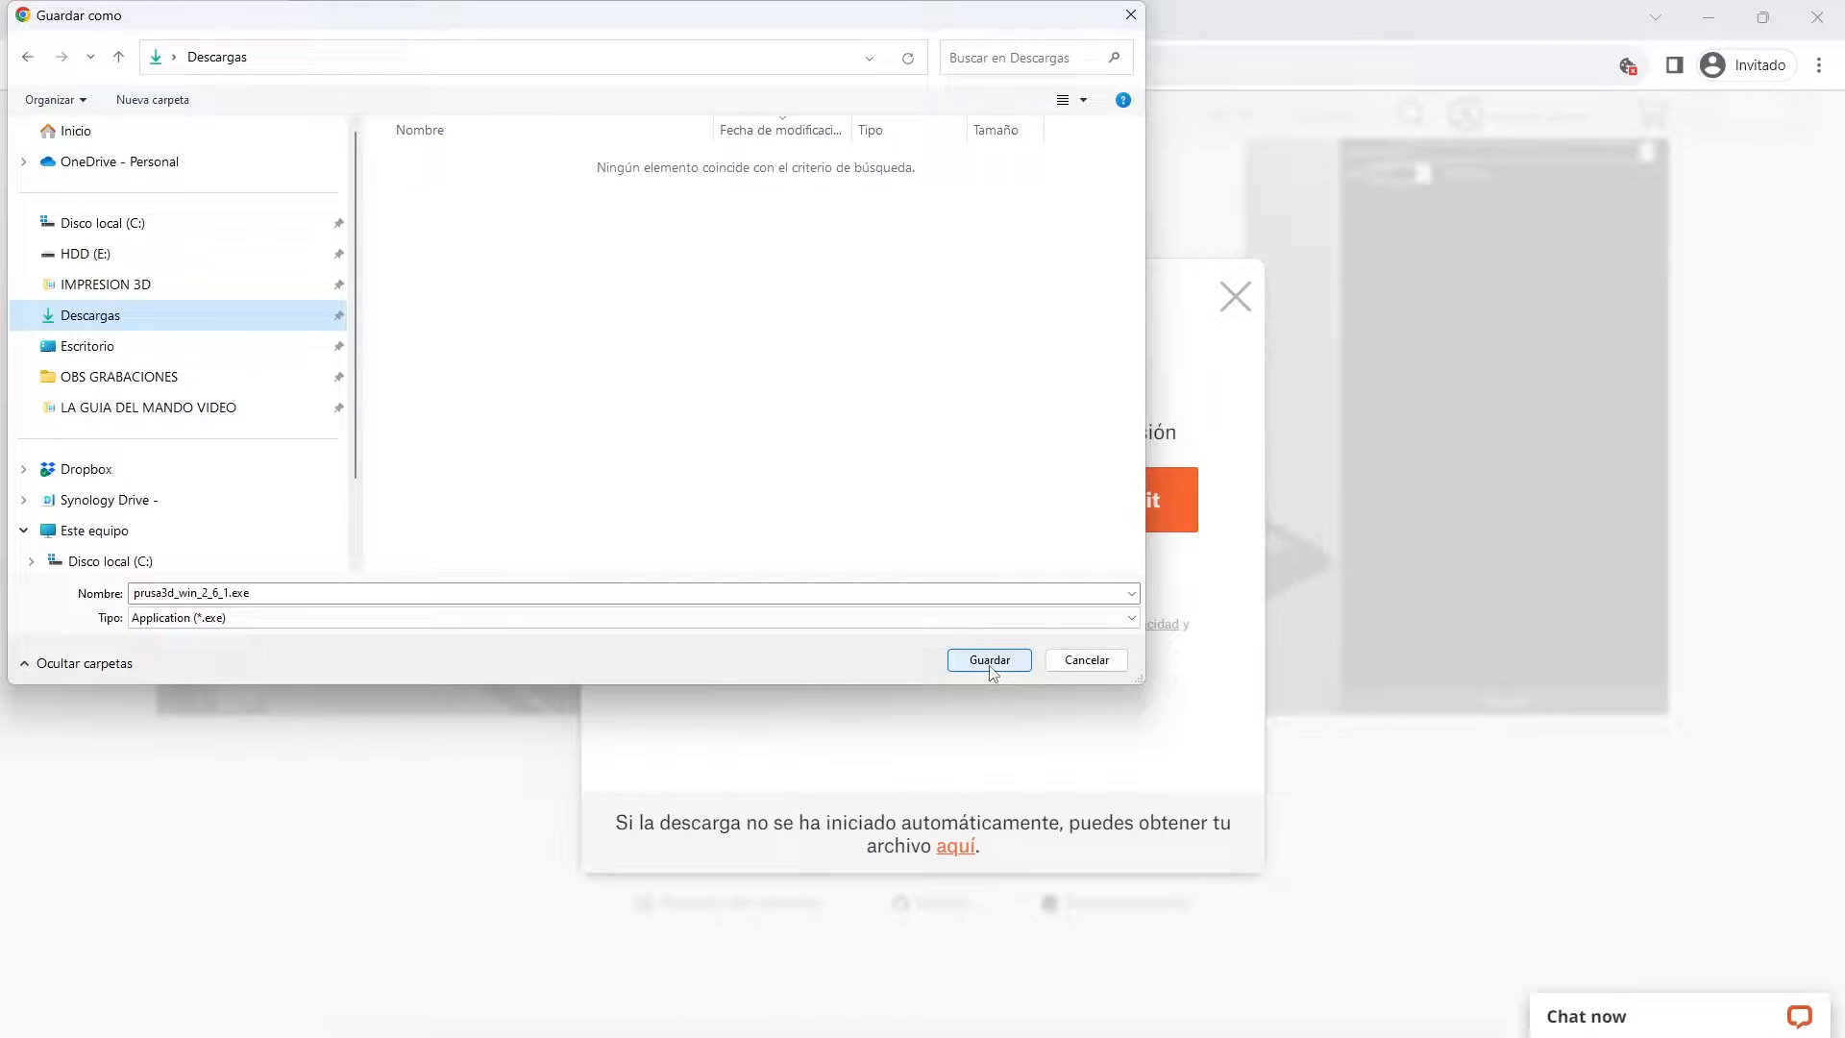
{"action": "left_click", "coordinate": [990, 660]}
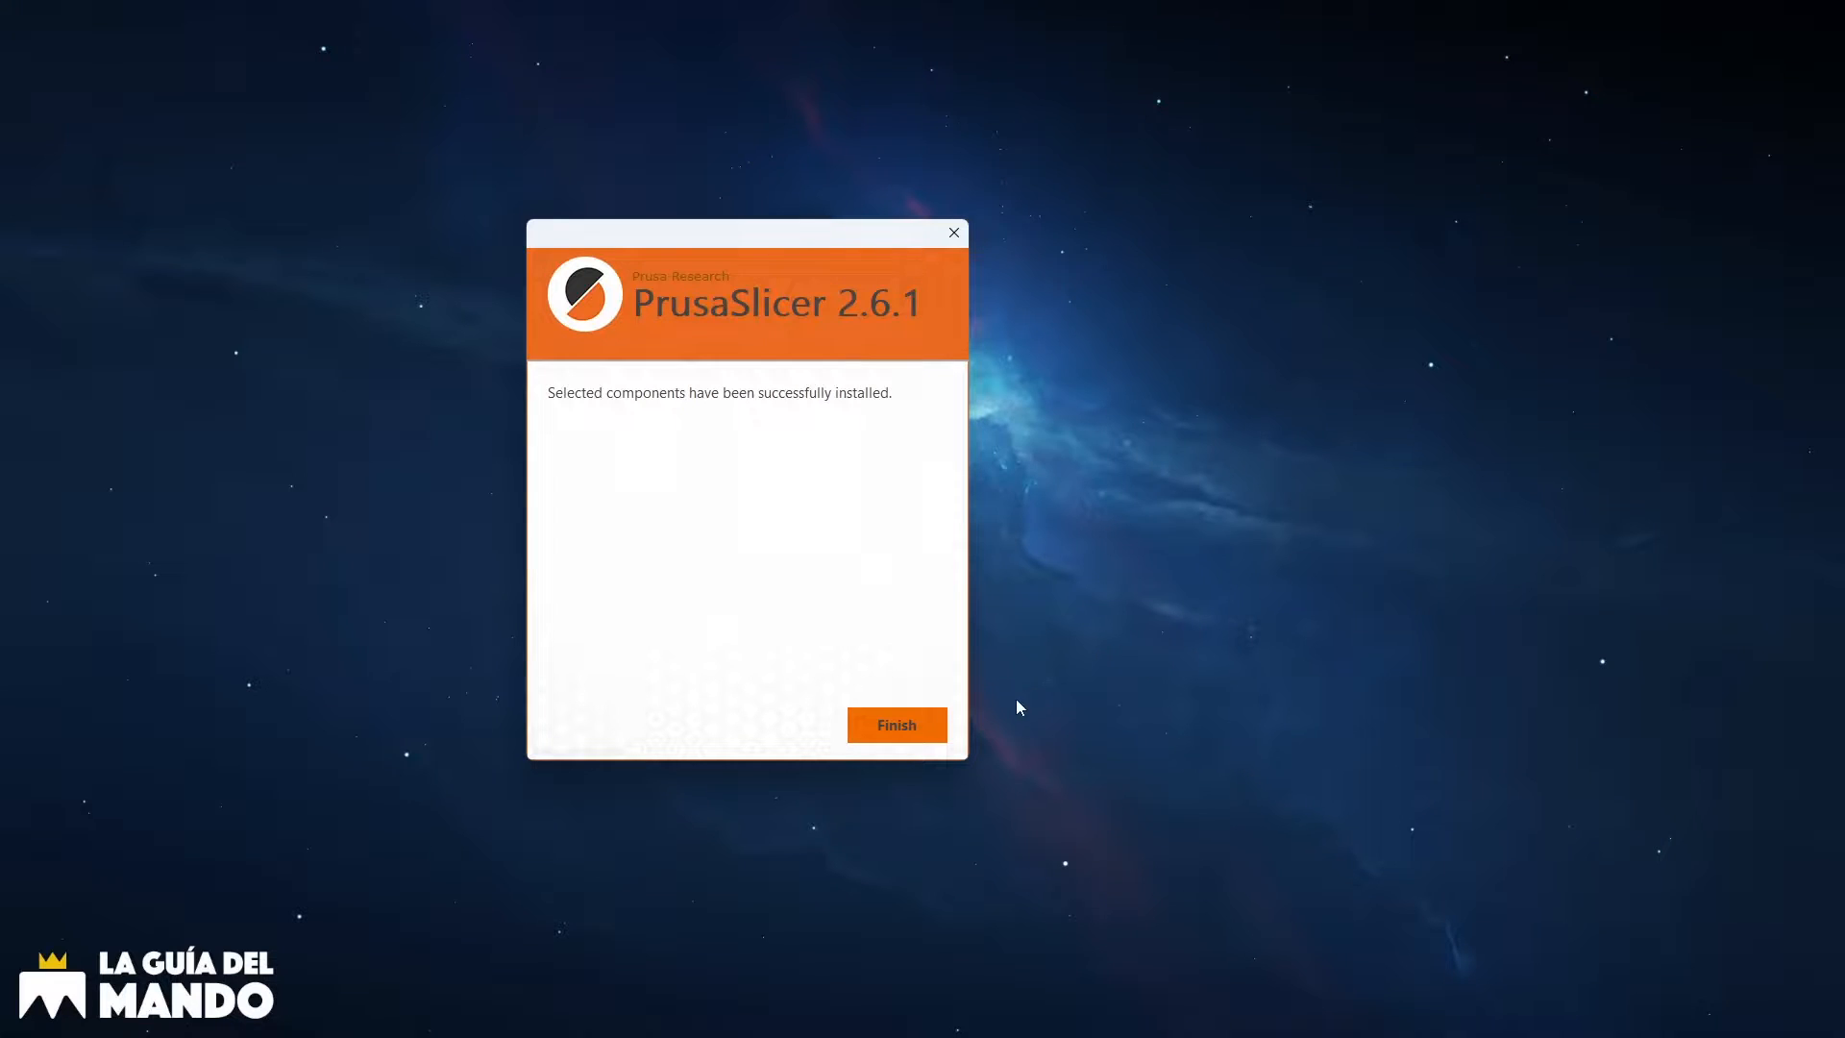
Step: Finish the PrusaSlicer 2.6.1 installation and launch the program from the desktop
{"action": "left_click", "coordinate": [894, 722]}
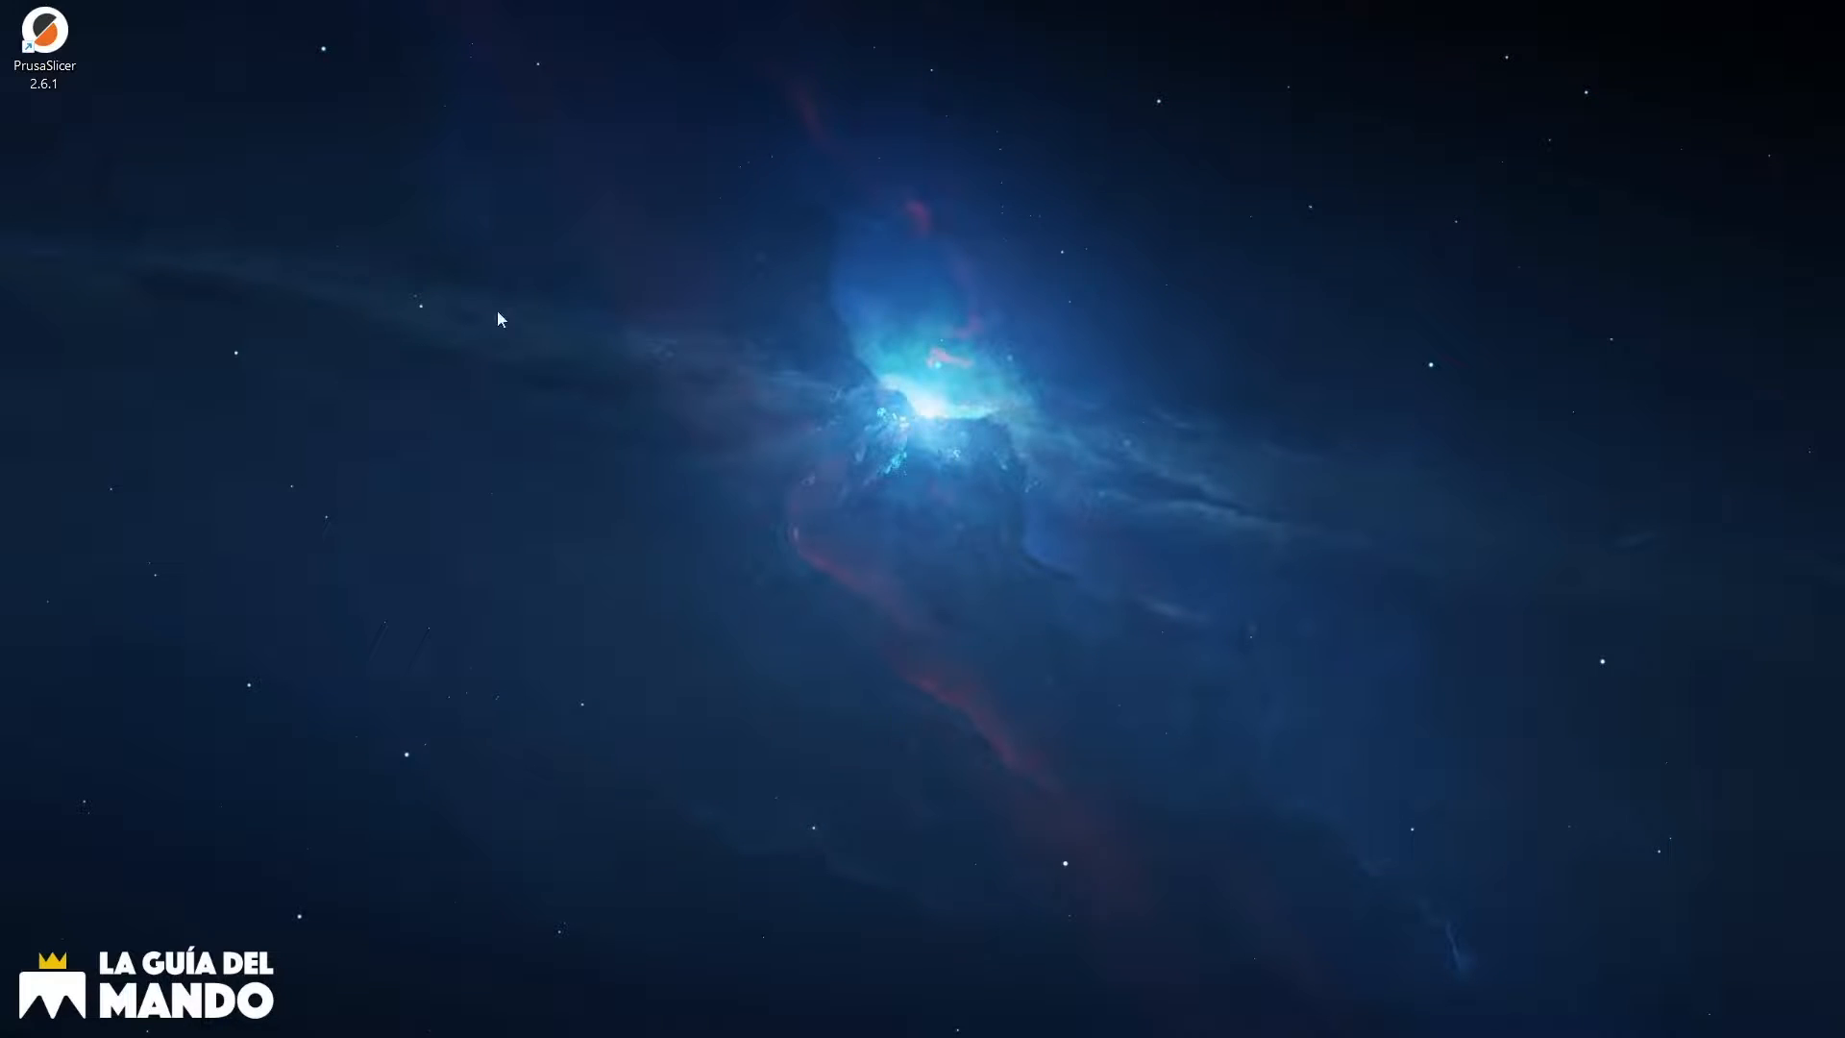
{"action": "double_click", "coordinate": [42, 70]}
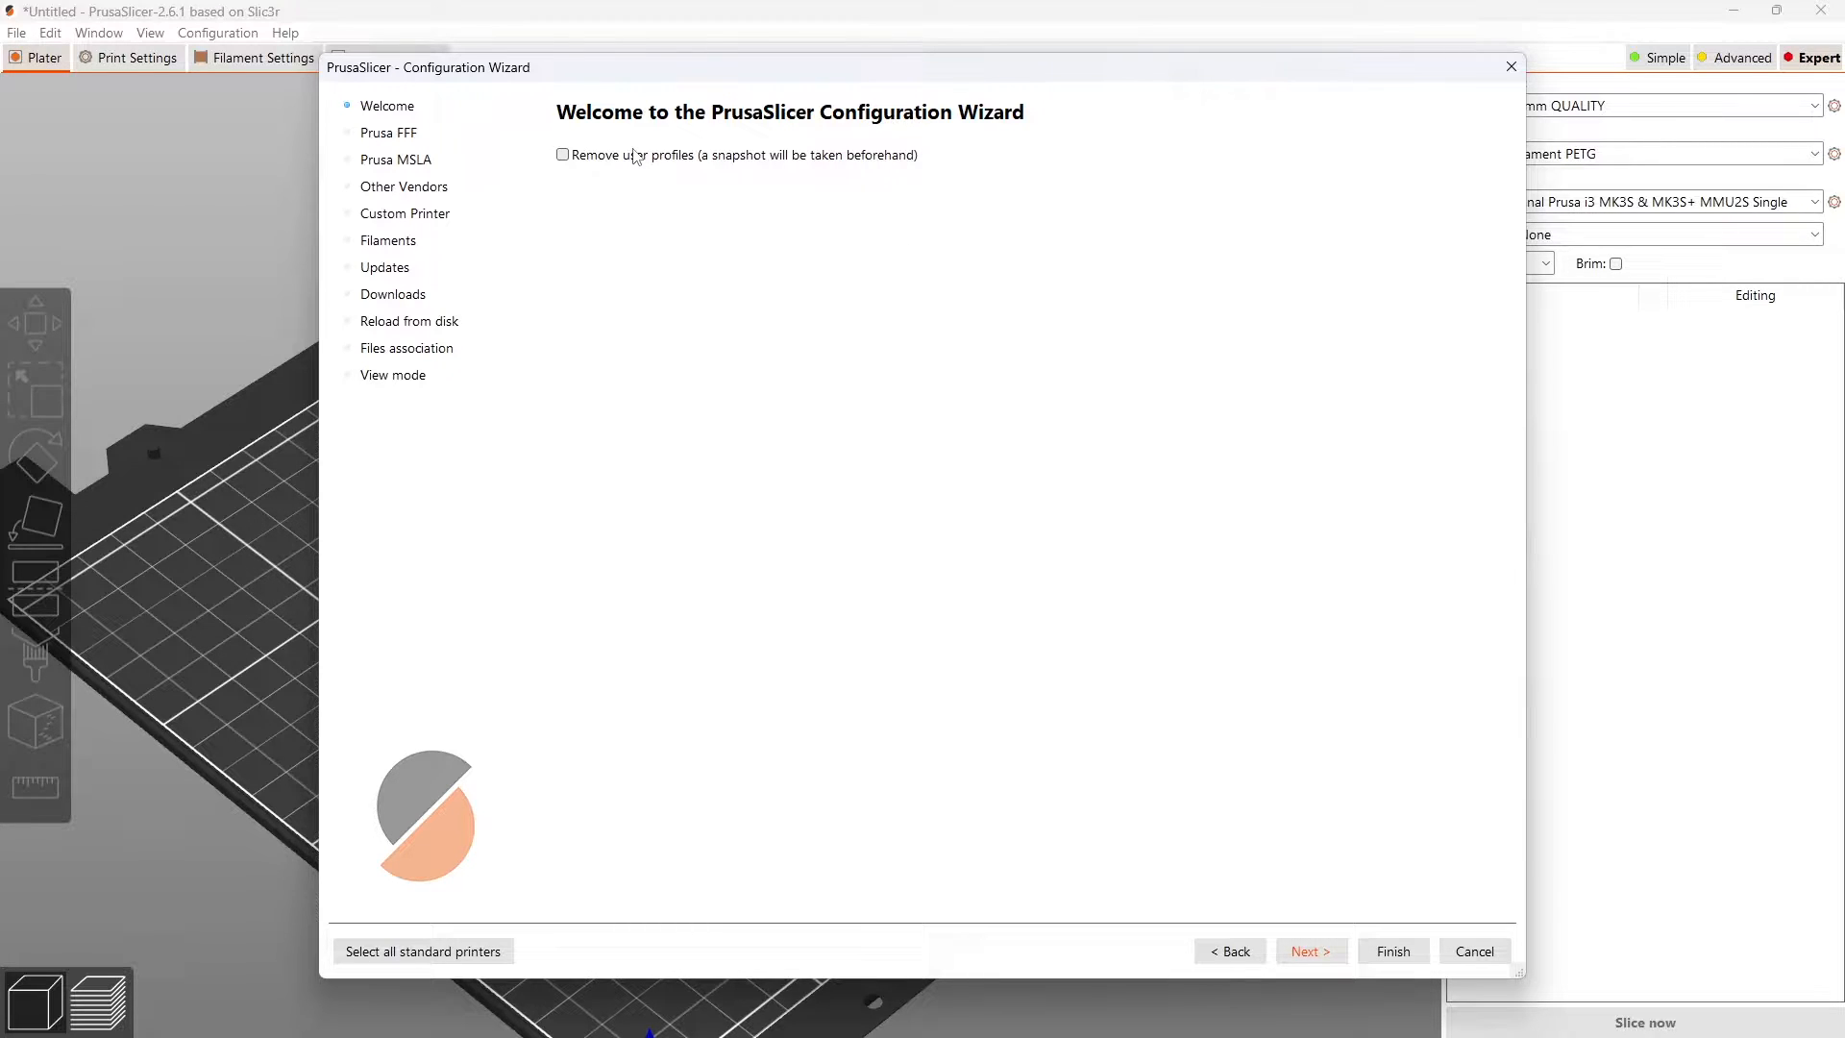
Step: Advance the Configuration Wizard from Welcome through the Prusa FFF and Prusa MSLA pages to Other Vendors, reviewing the FFF printer models
{"action": "left_click", "coordinate": [1321, 958]}
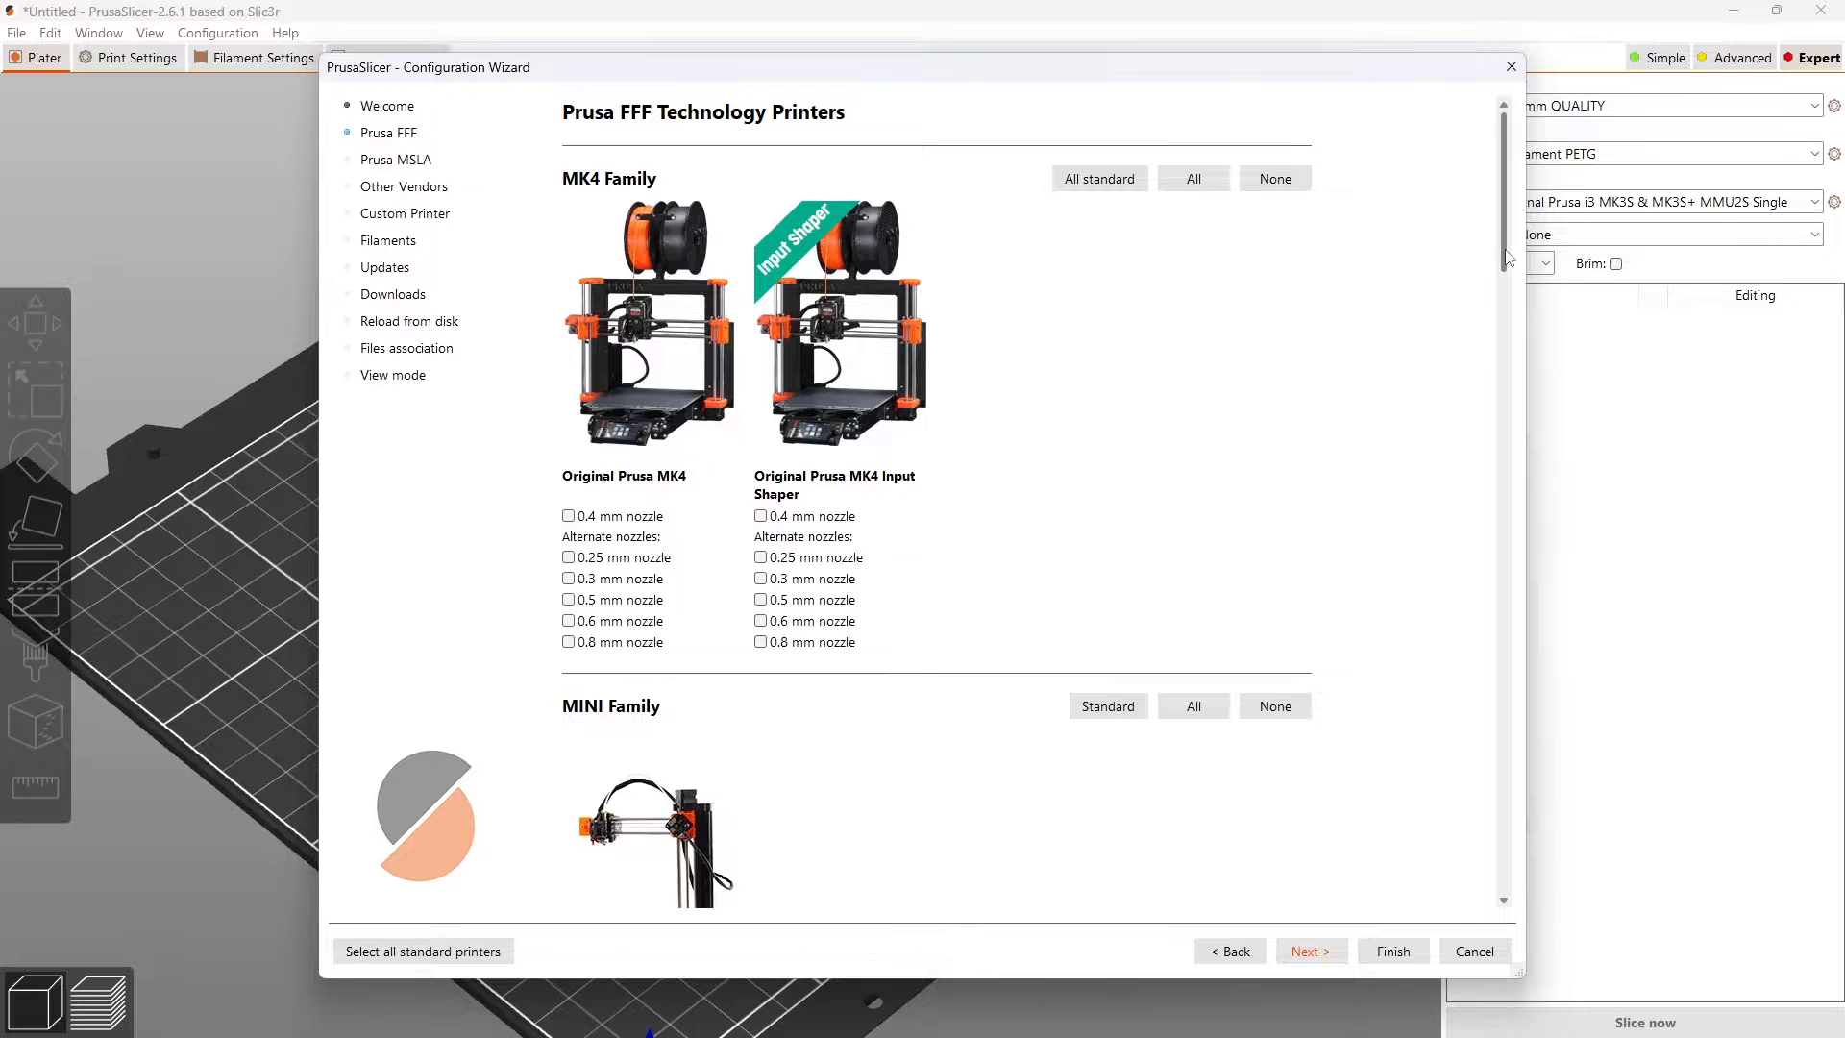
{"action": "left_click_drag", "start_coordinate": [1507, 257], "coordinate": [1506, 470]}
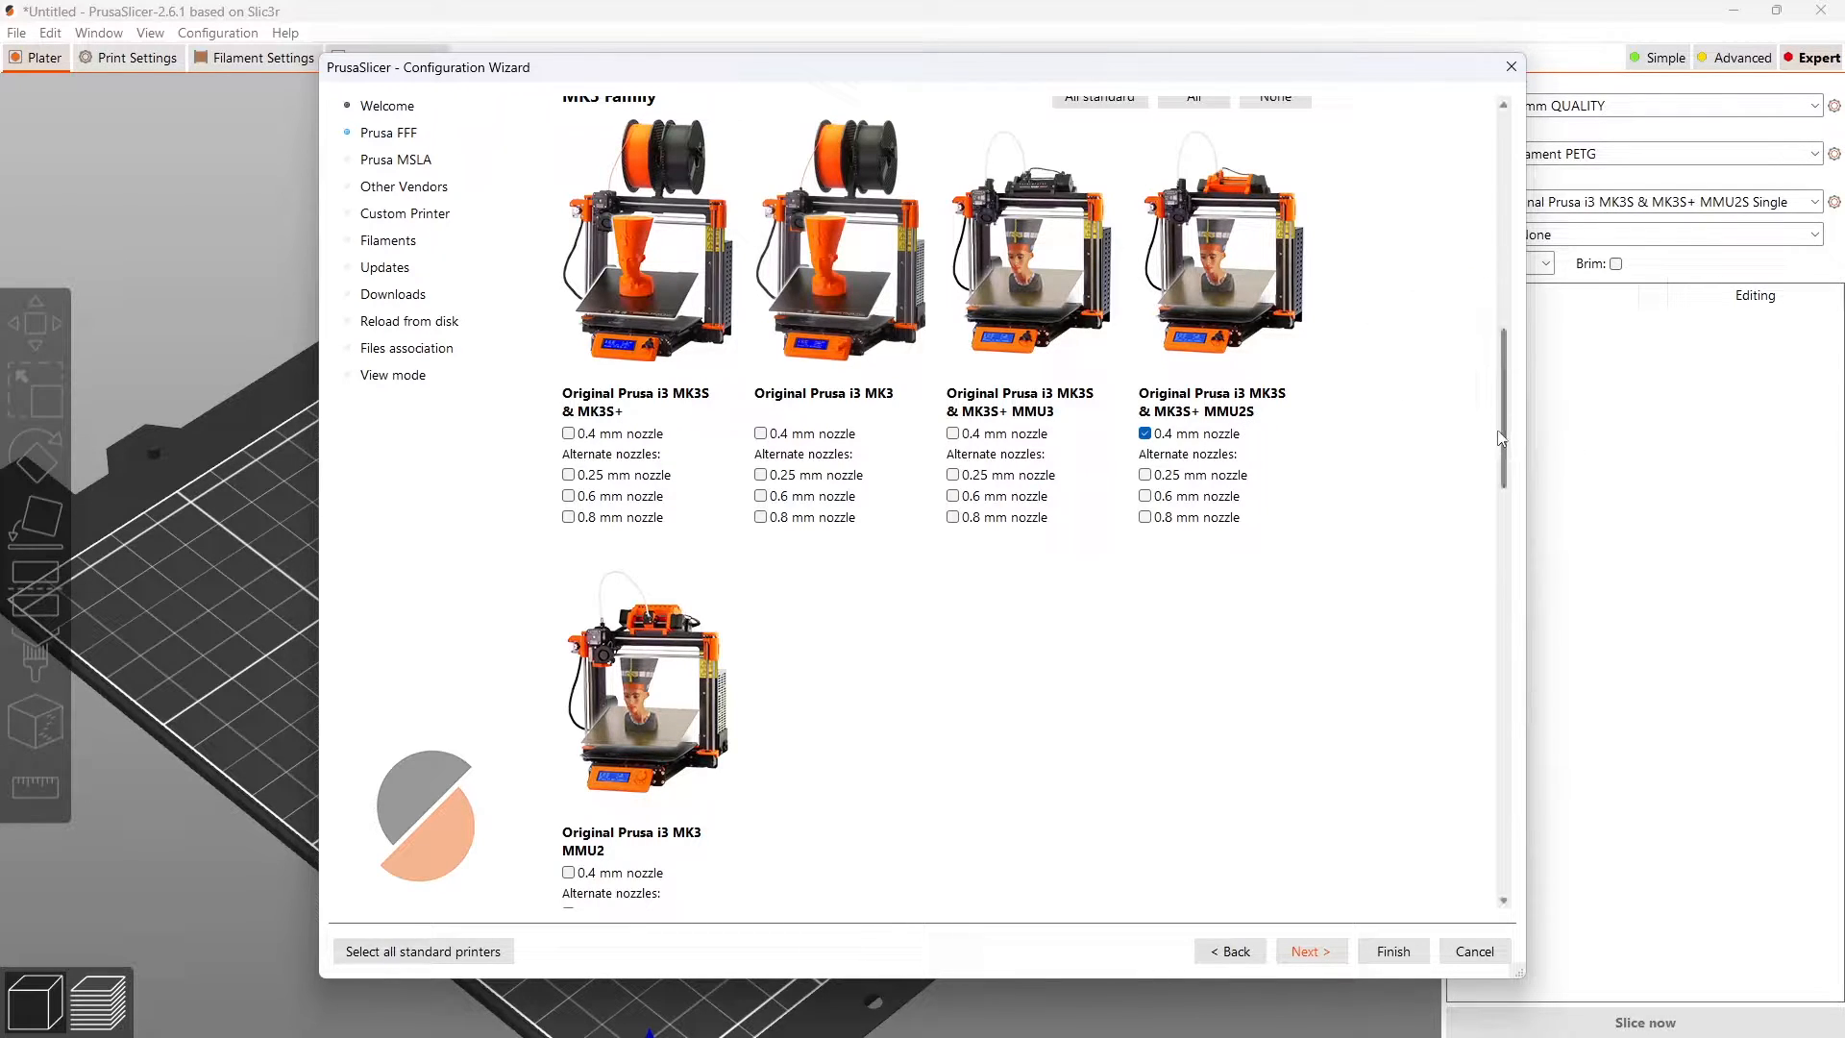
{"action": "scroll", "coordinate": [1502, 437], "scroll_direction": "down", "scroll_amount": 3}
{"action": "scroll", "coordinate": [1502, 438], "scroll_direction": "up", "scroll_amount": 9}
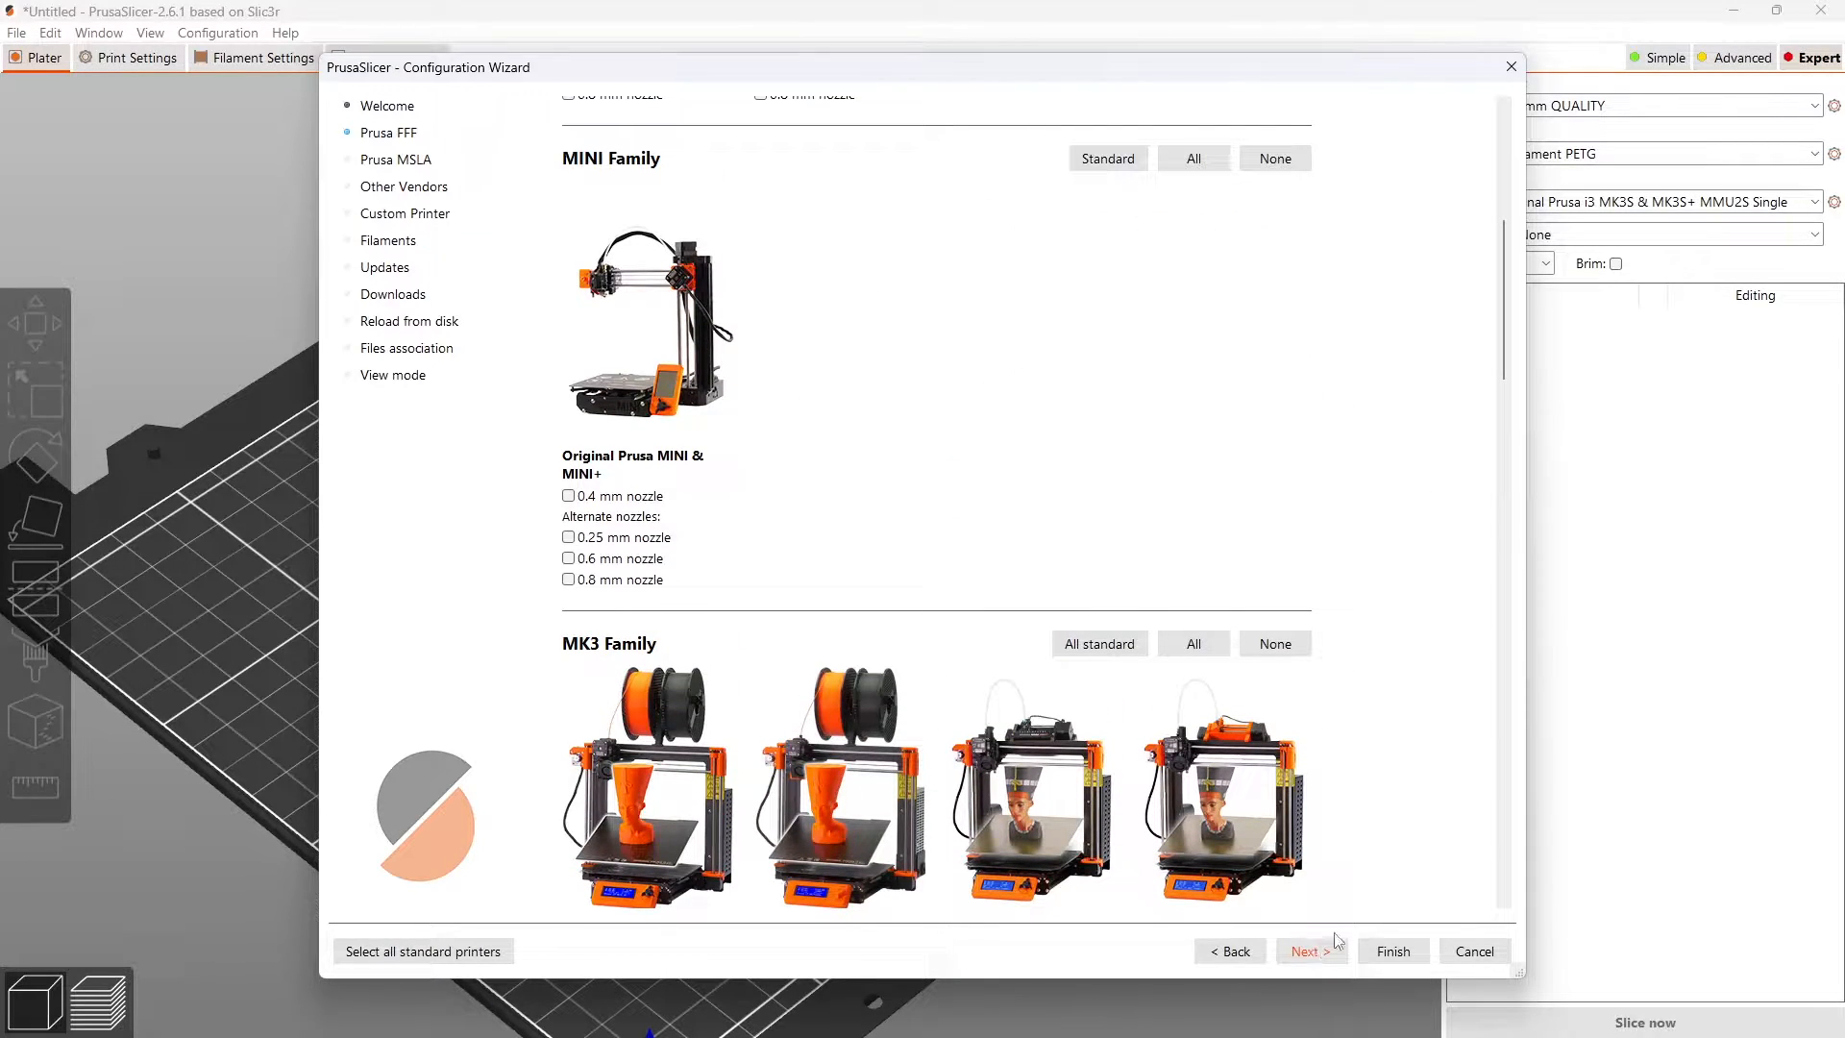
{"action": "left_click", "coordinate": [1310, 951]}
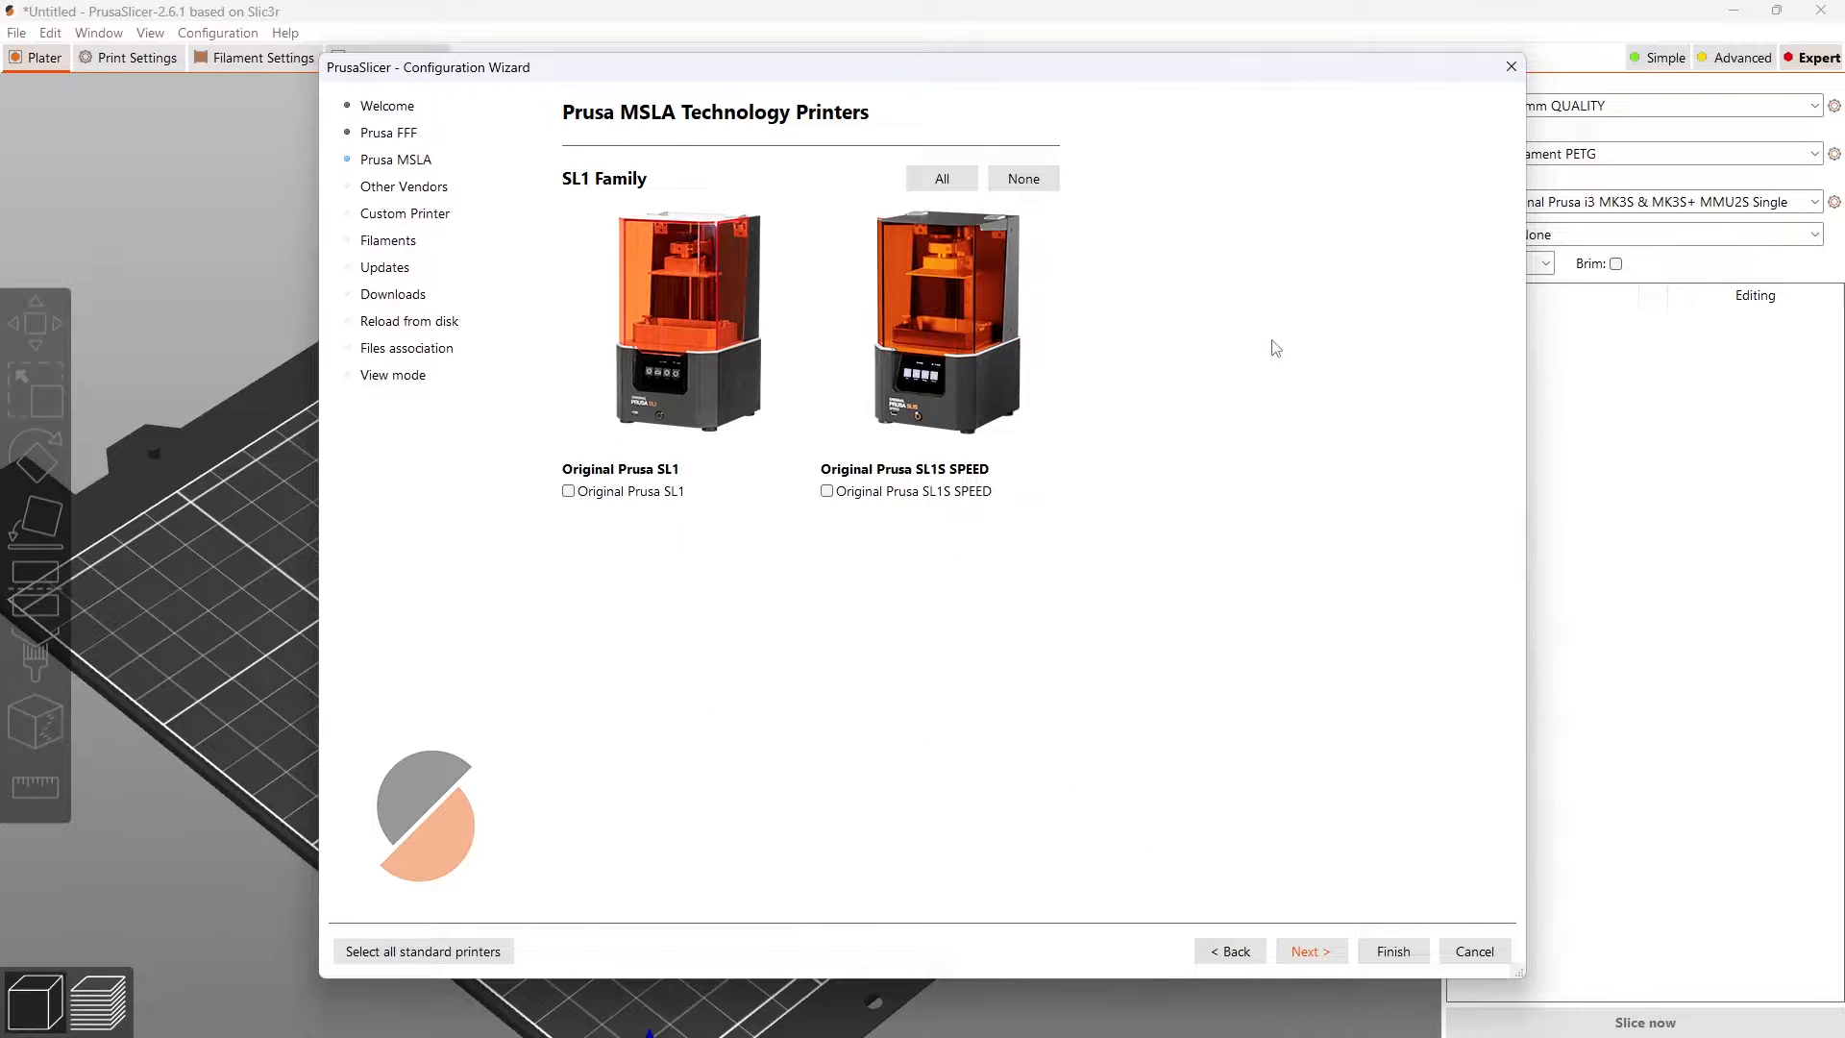
{"action": "left_click", "coordinate": [1328, 951]}
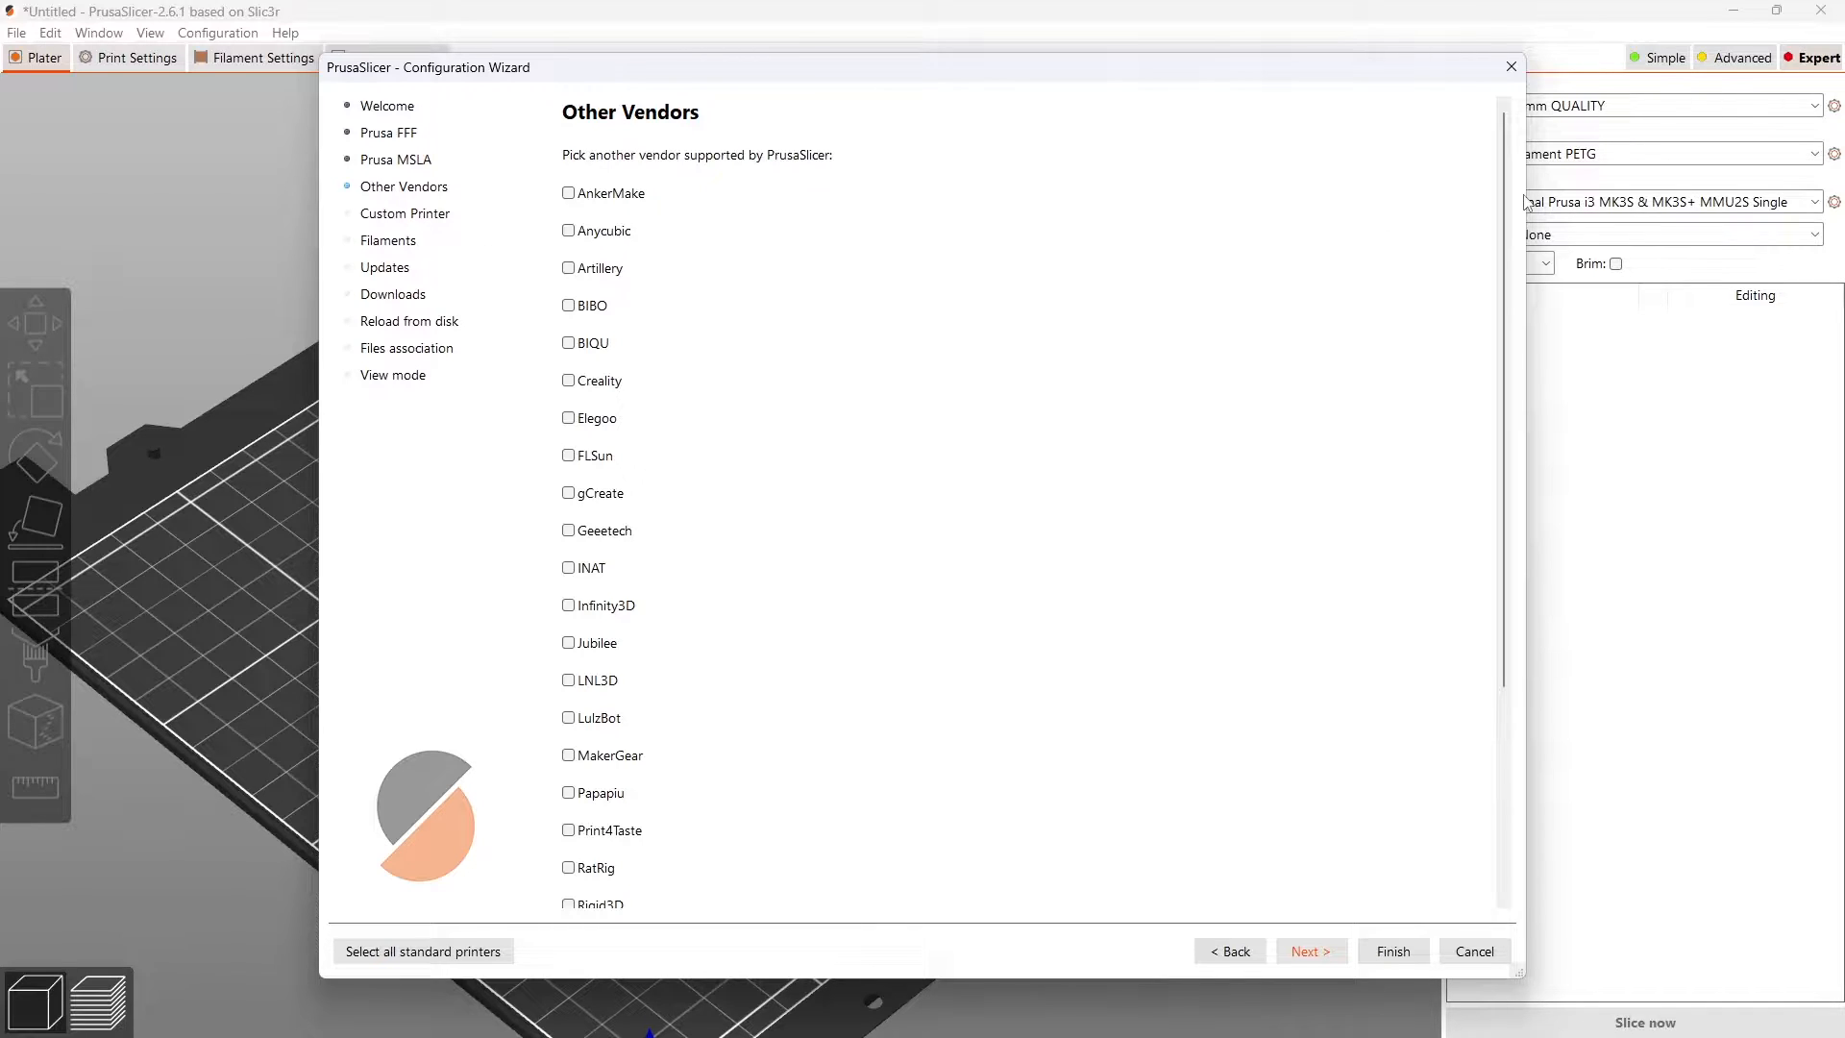
Step: Review the other vendors, temporarily enabling Artillery to view its FFF printers before disabling it again
{"action": "scroll", "coordinate": [1486, 313], "scroll_direction": "down", "scroll_amount": 3}
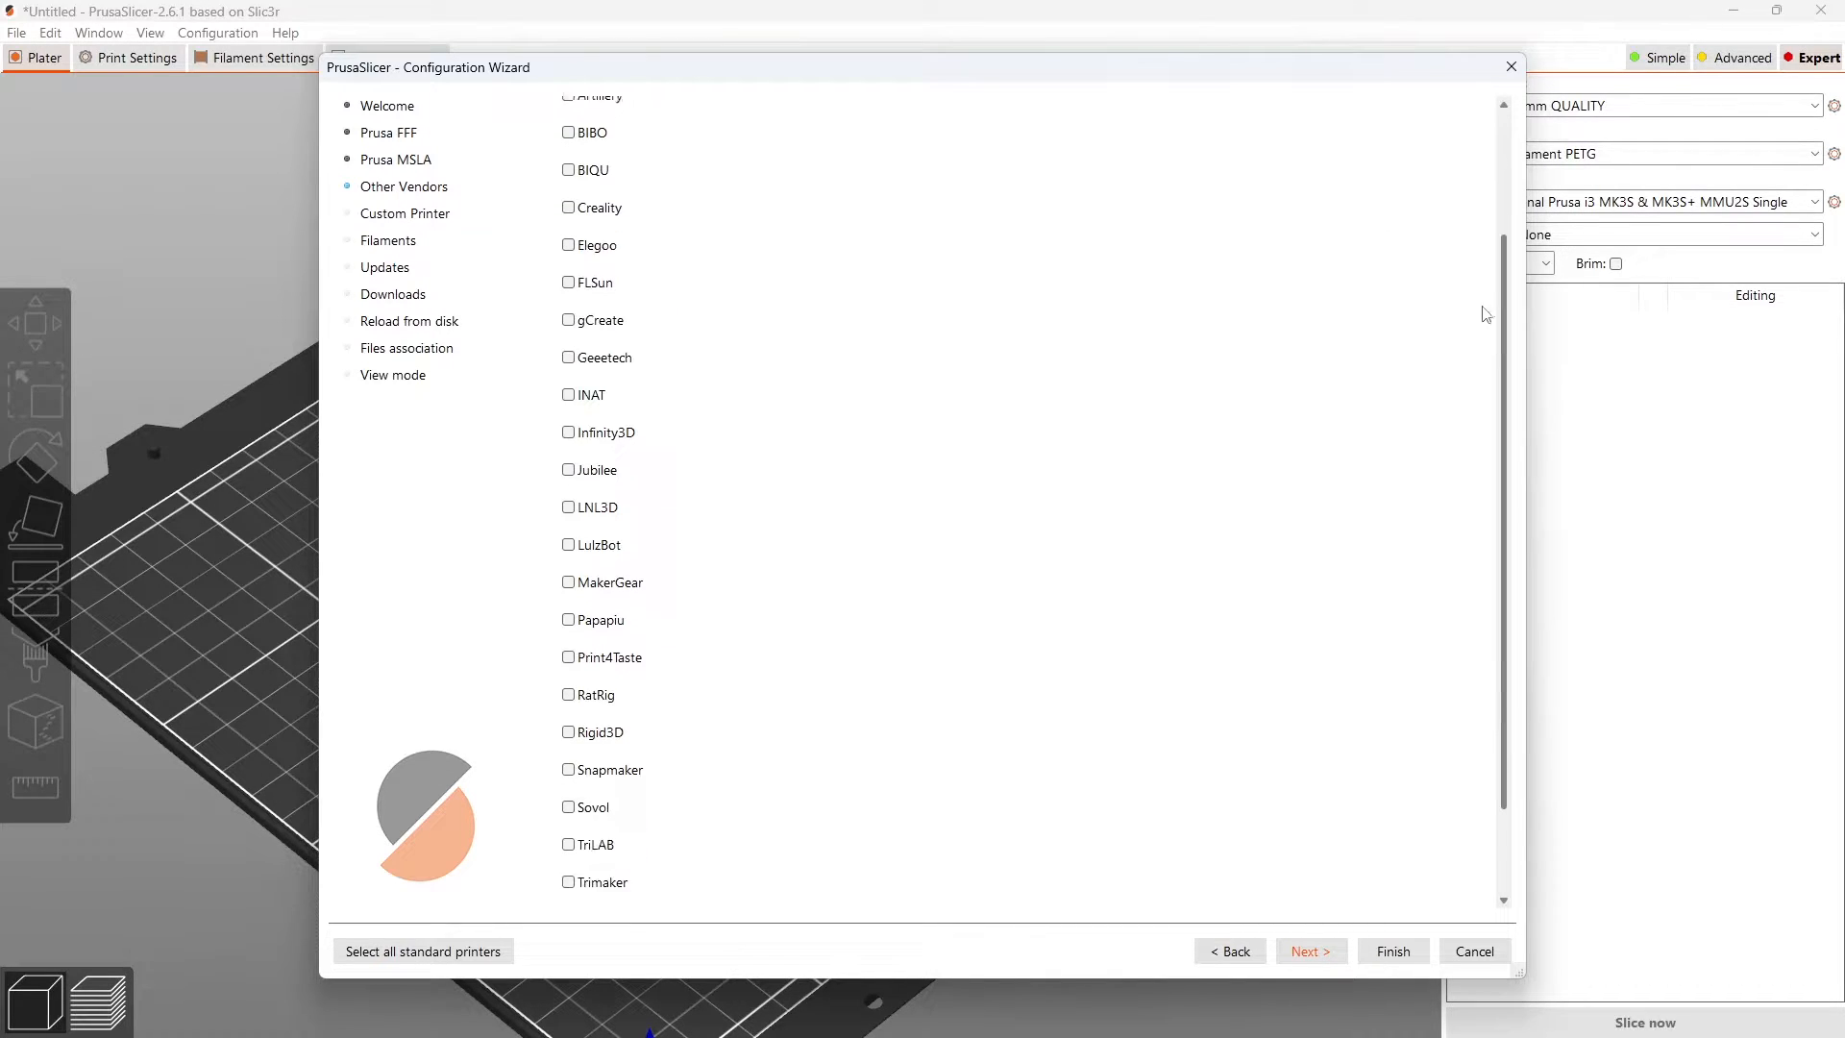
{"action": "scroll", "coordinate": [1086, 535], "scroll_direction": "down", "scroll_amount": 3}
{"action": "scroll", "coordinate": [716, 486], "scroll_direction": "up", "scroll_amount": 6}
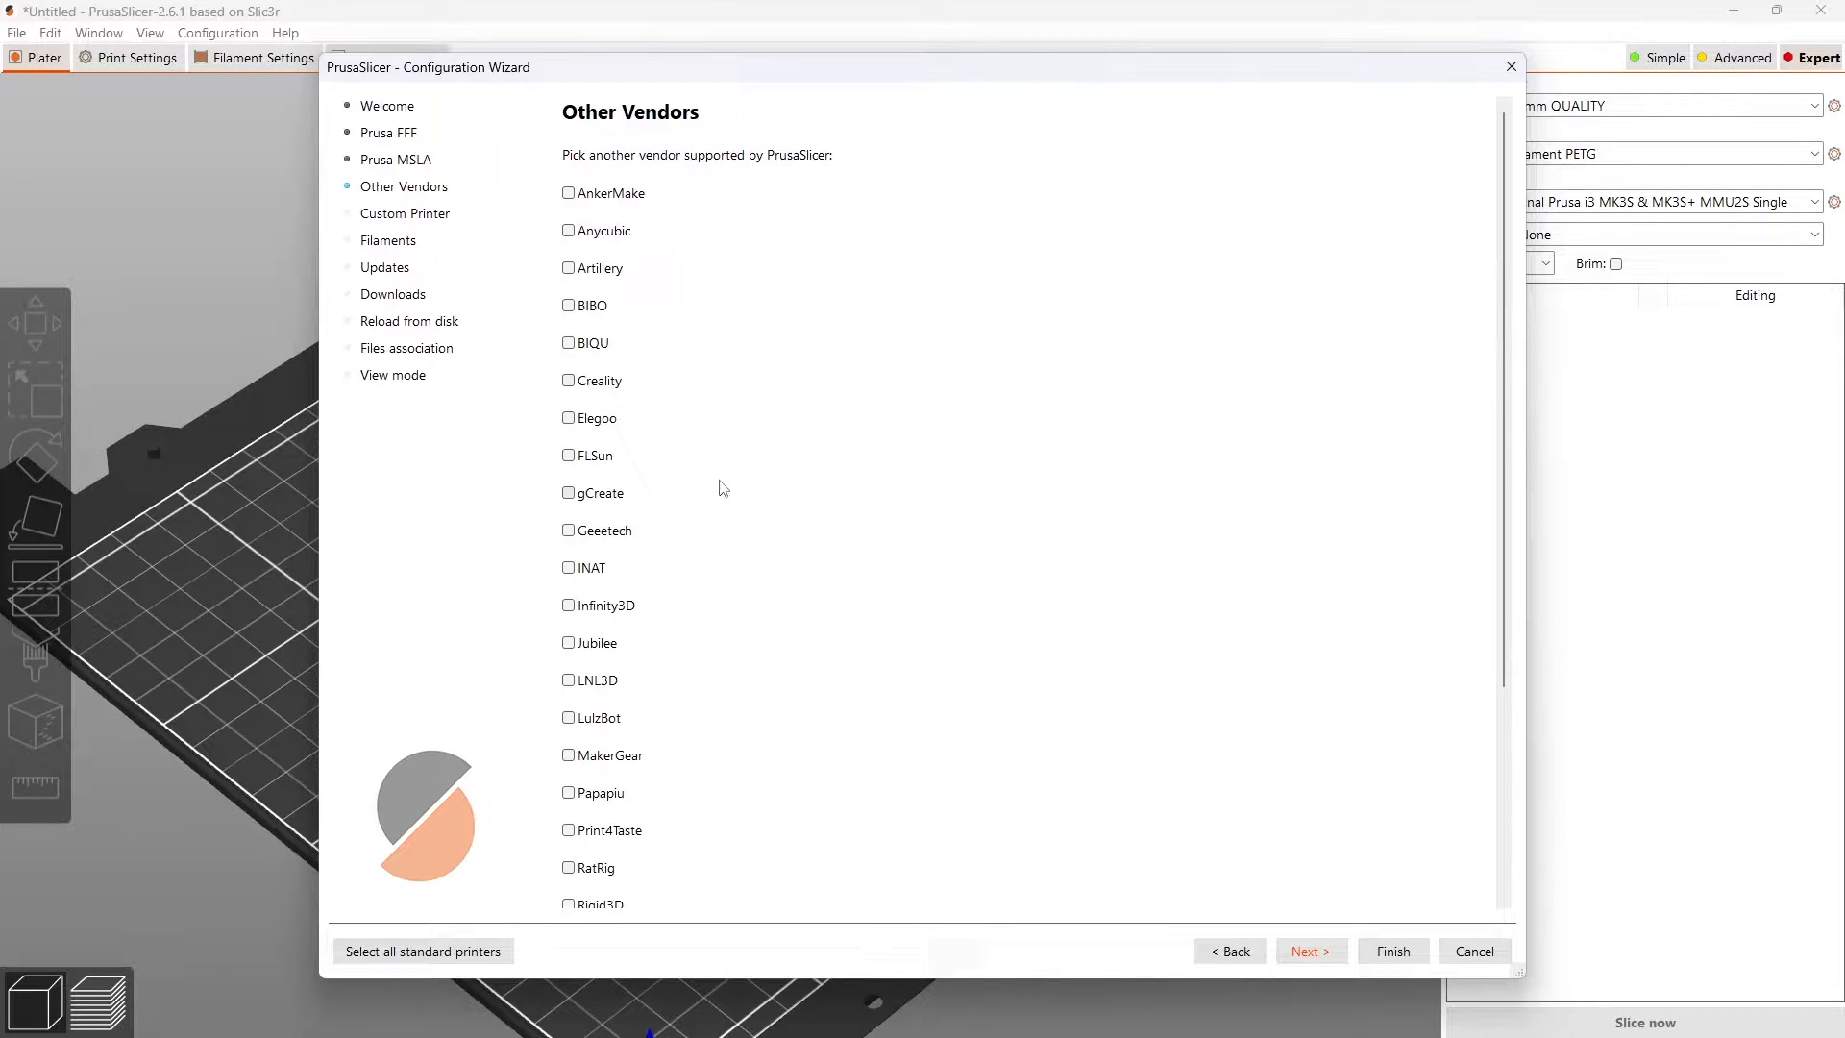
{"action": "left_click", "coordinate": [588, 270]}
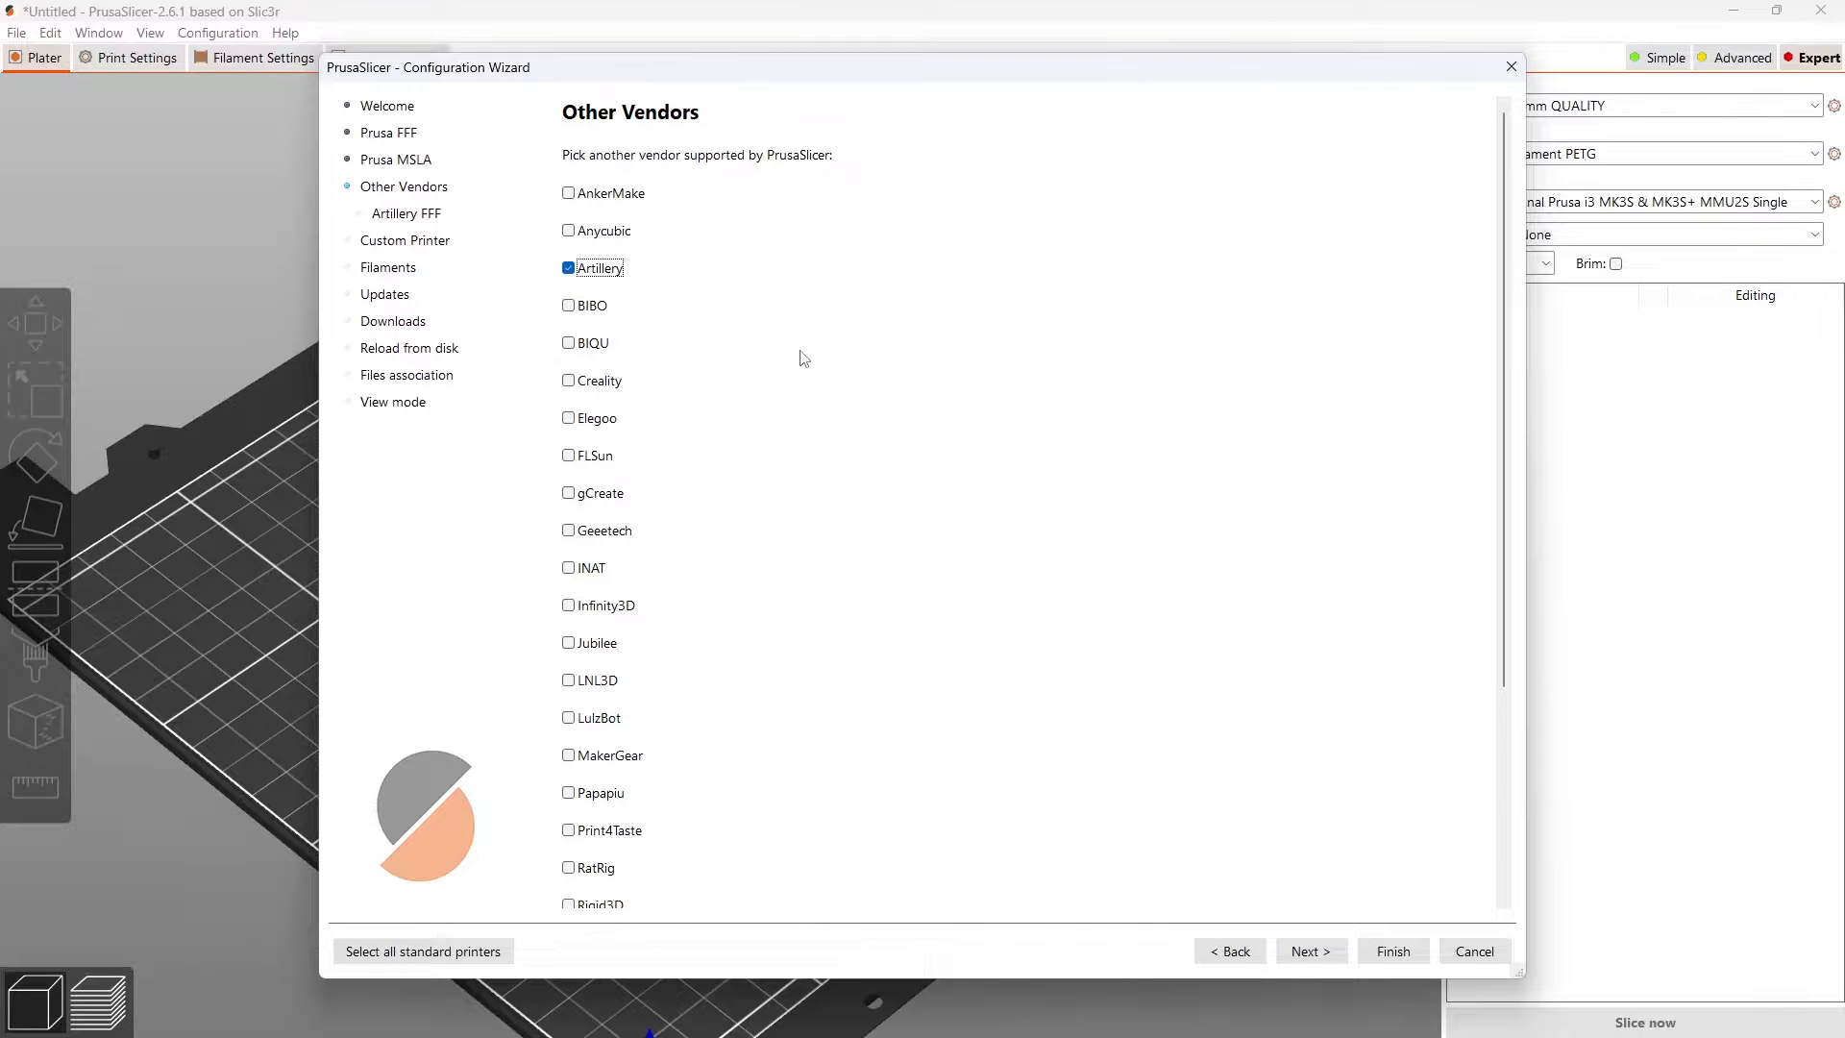
{"action": "left_click", "coordinate": [1309, 950]}
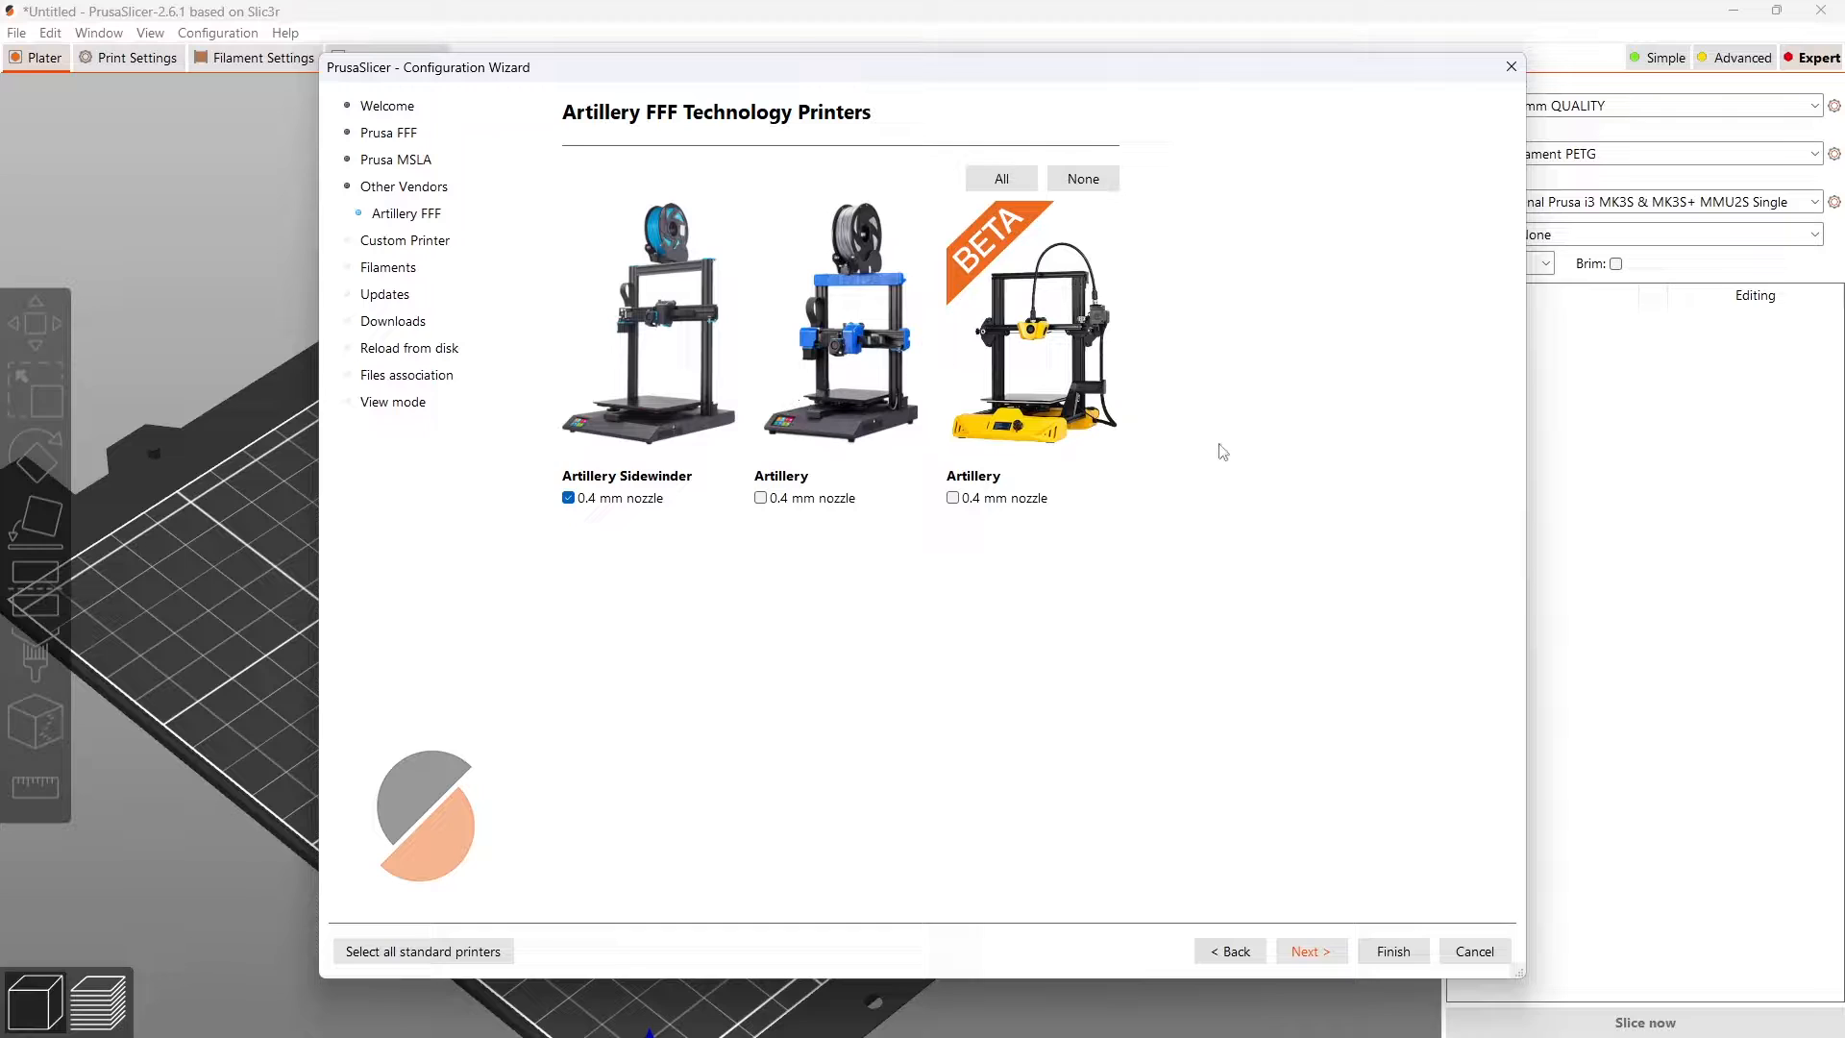
{"action": "left_click", "coordinate": [1229, 951]}
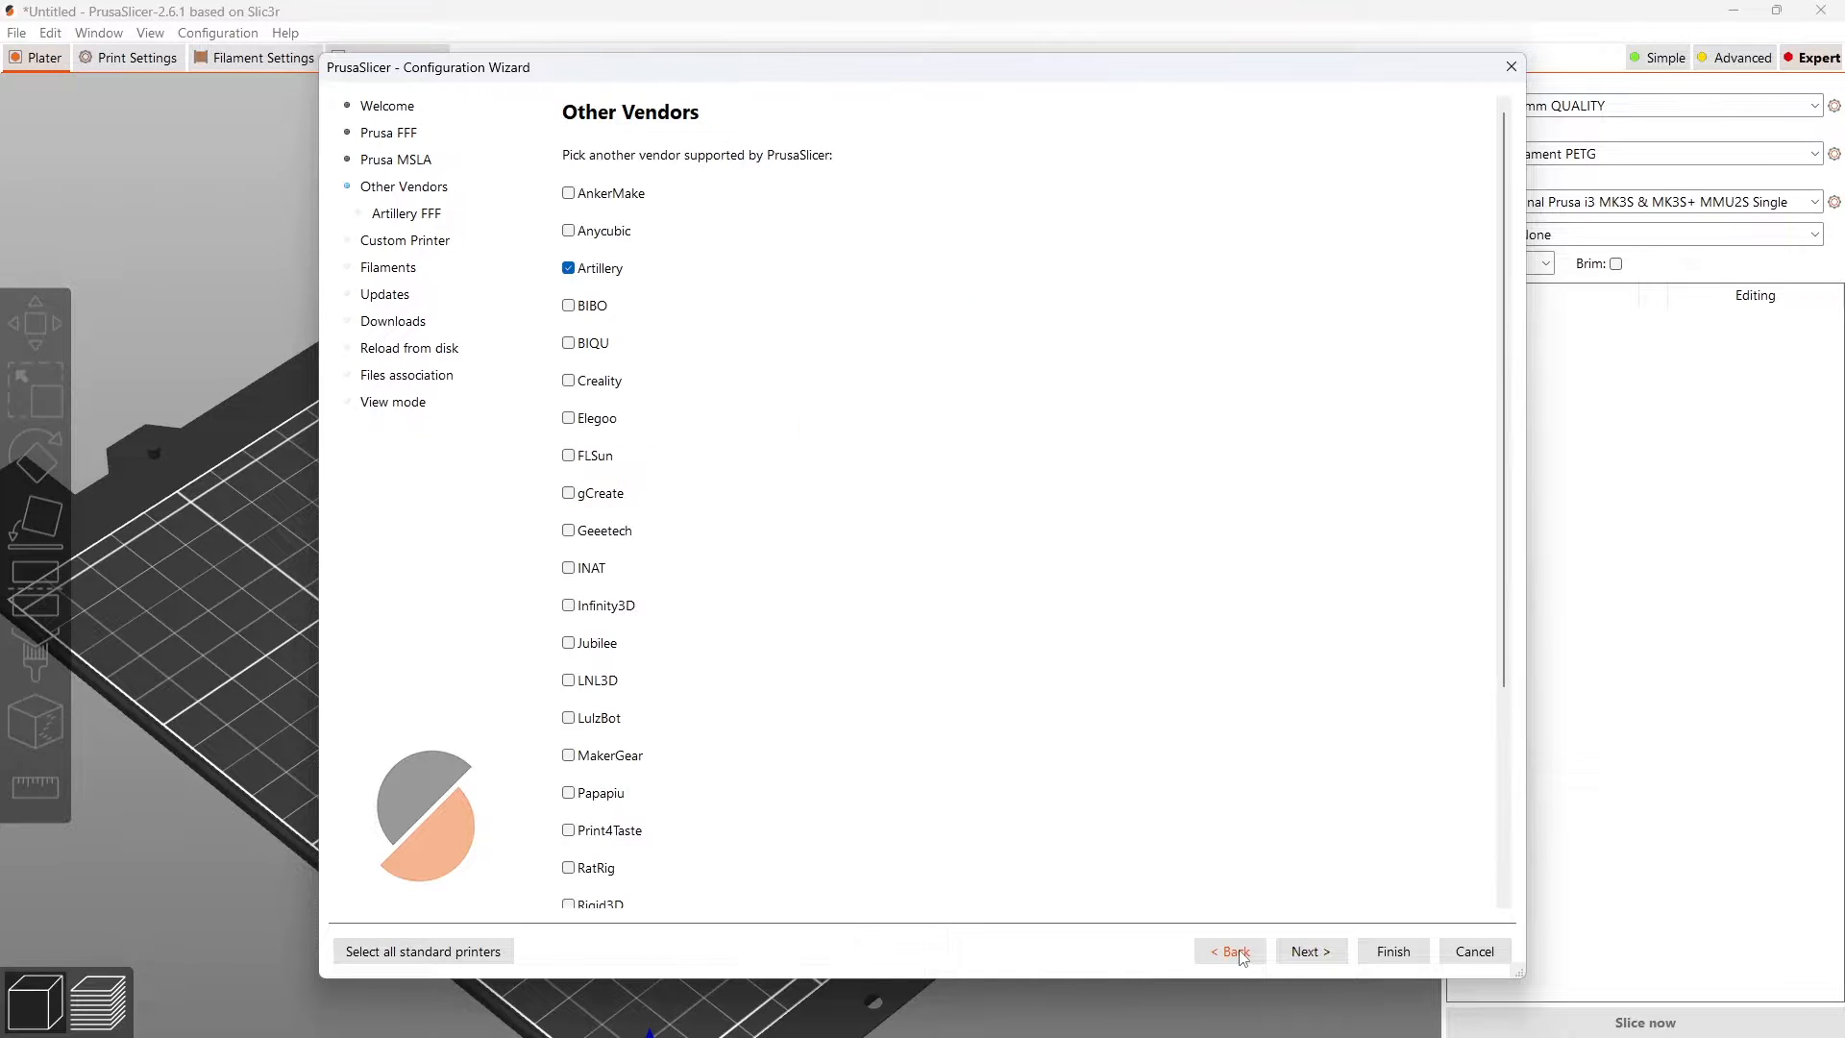
{"action": "left_click", "coordinate": [572, 272]}
Step: Continue the wizard past Other Vendors and Custom Printer Setup to the Filament Profiles Selection page, leaving the custom printer profile disabled
{"action": "scroll", "coordinate": [845, 333], "scroll_direction": "down", "scroll_amount": 5}
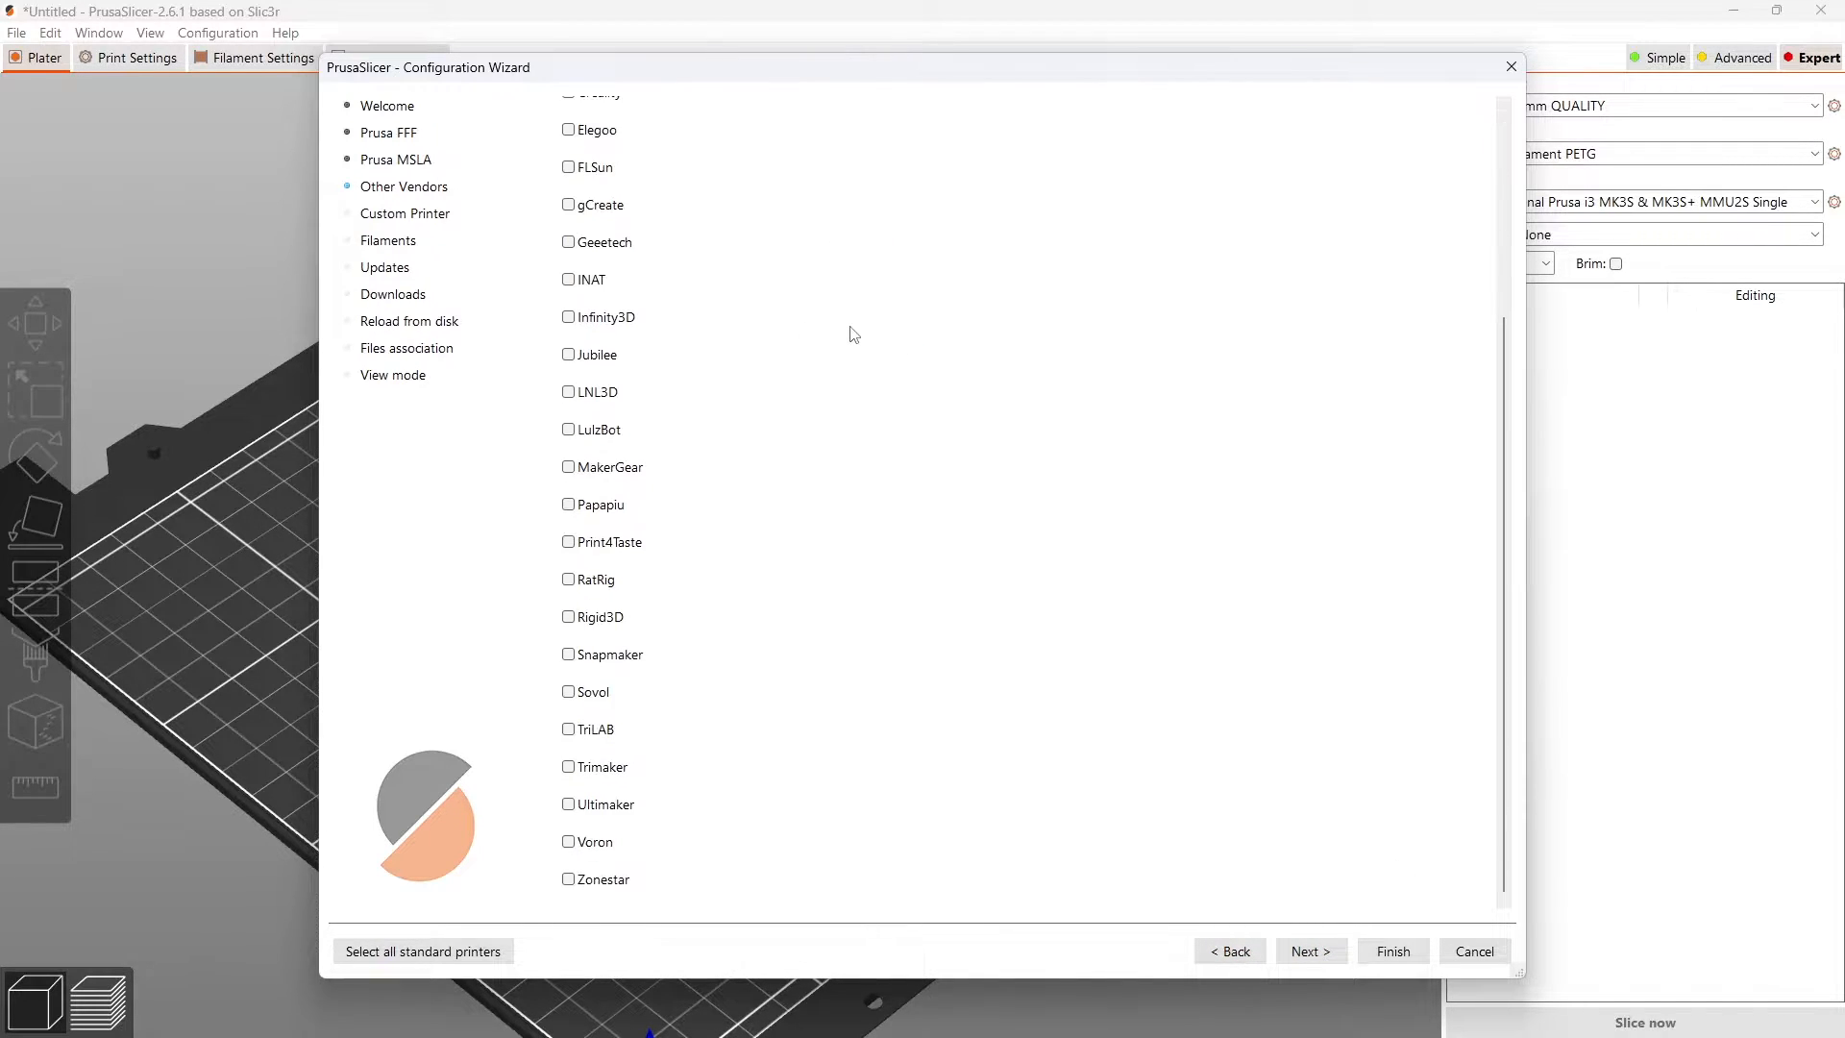
{"action": "left_click", "coordinate": [1326, 951]}
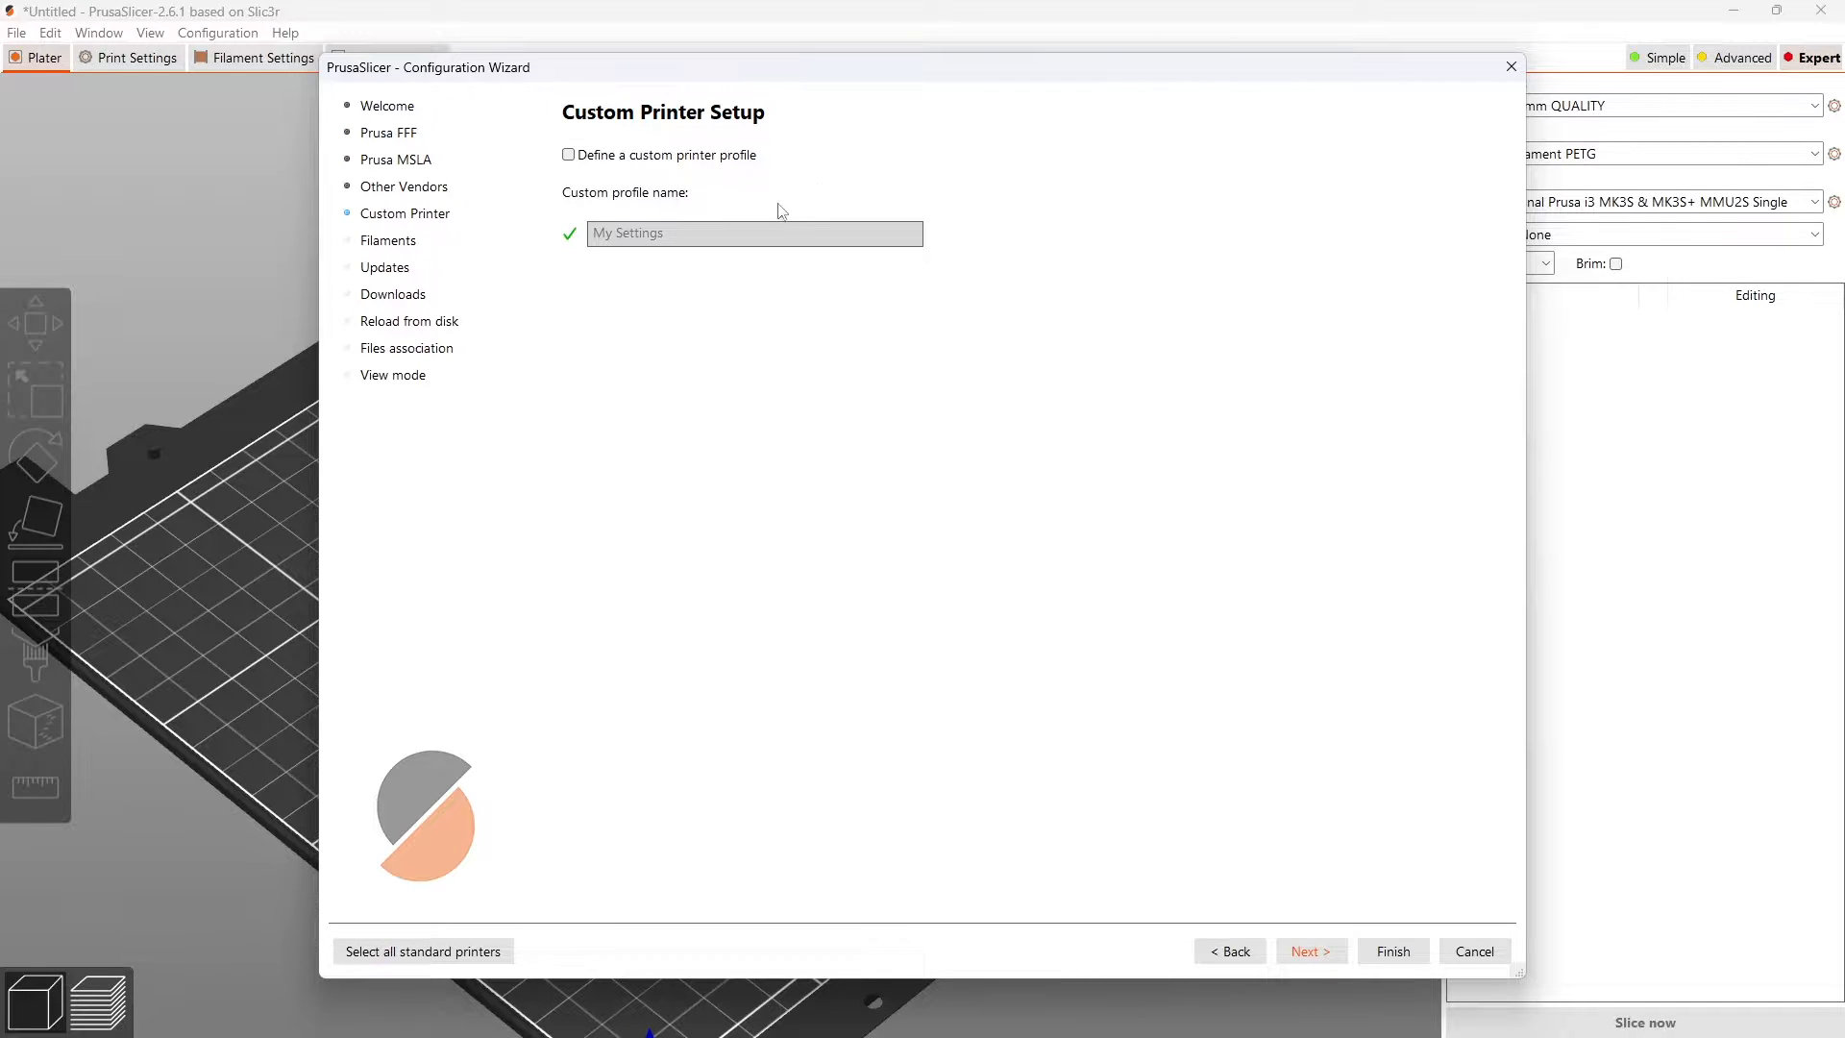
{"action": "left_click", "coordinate": [1311, 951]}
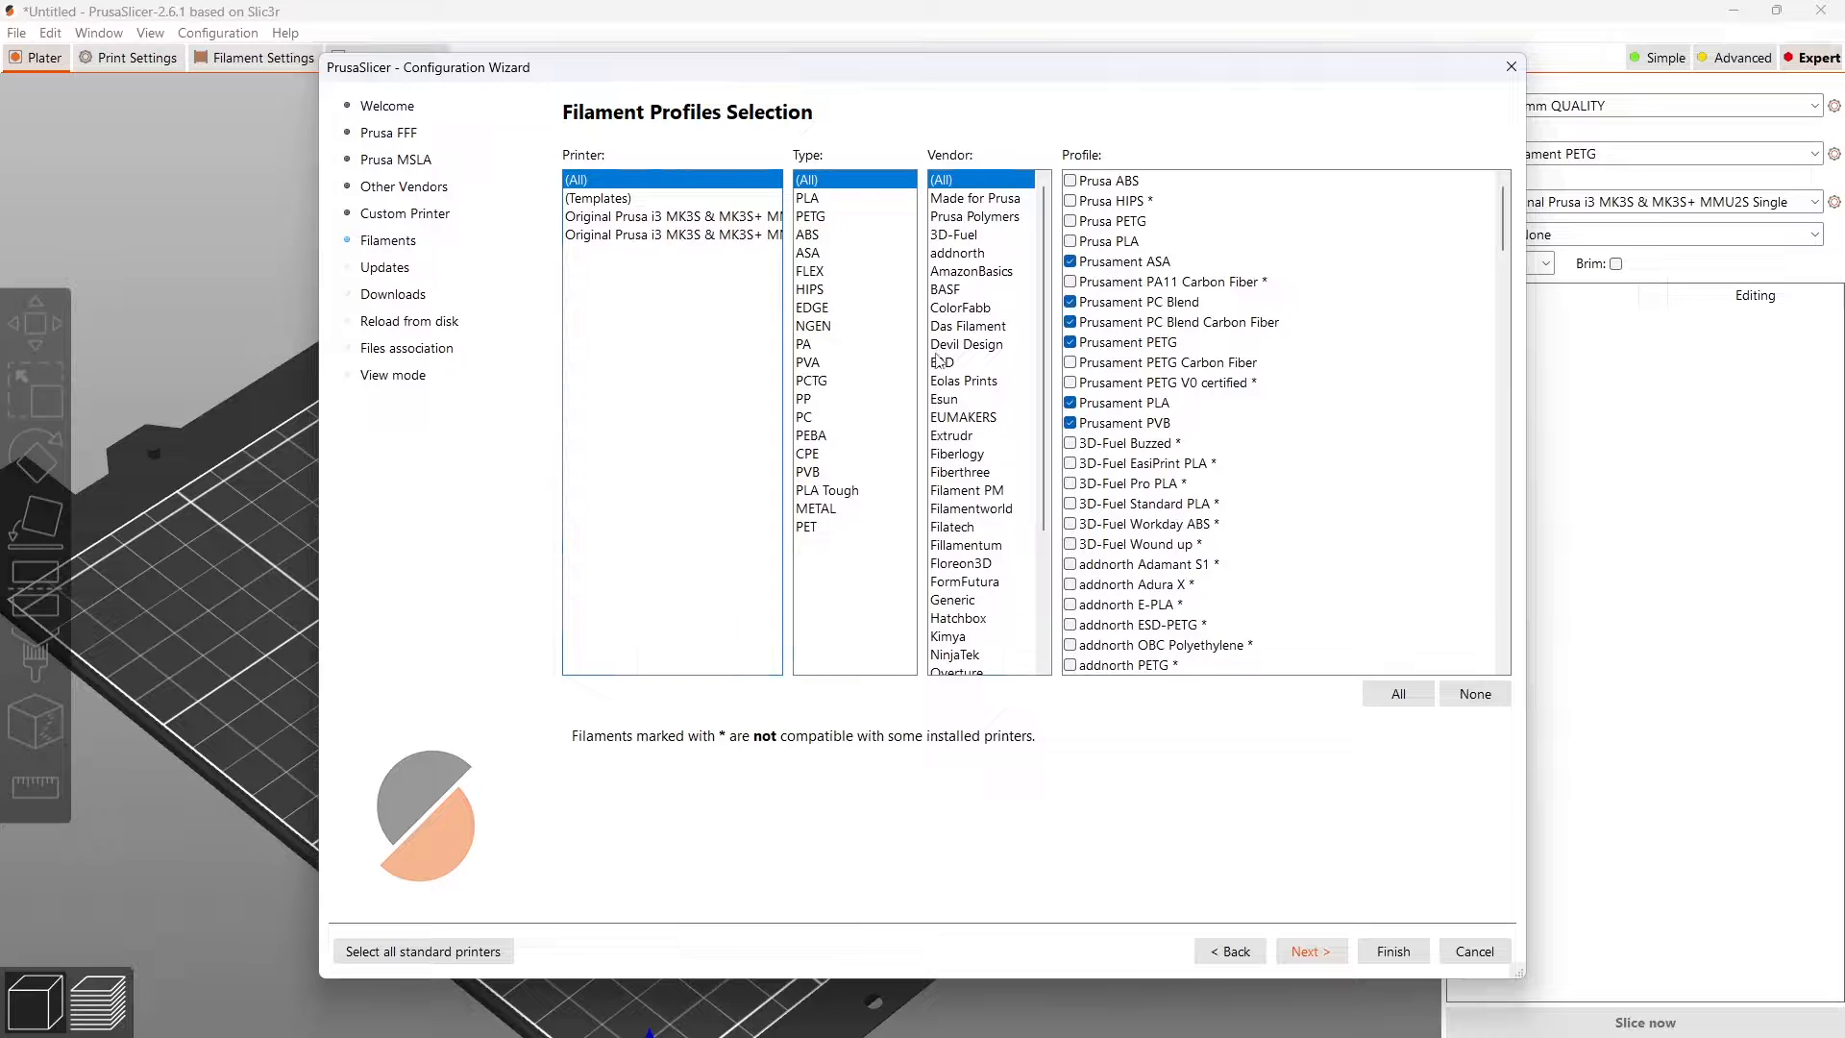
Step: Review the filament vendors and filter the filament profiles by the PLA type
{"action": "scroll", "coordinate": [999, 293], "scroll_direction": "down", "scroll_amount": 2}
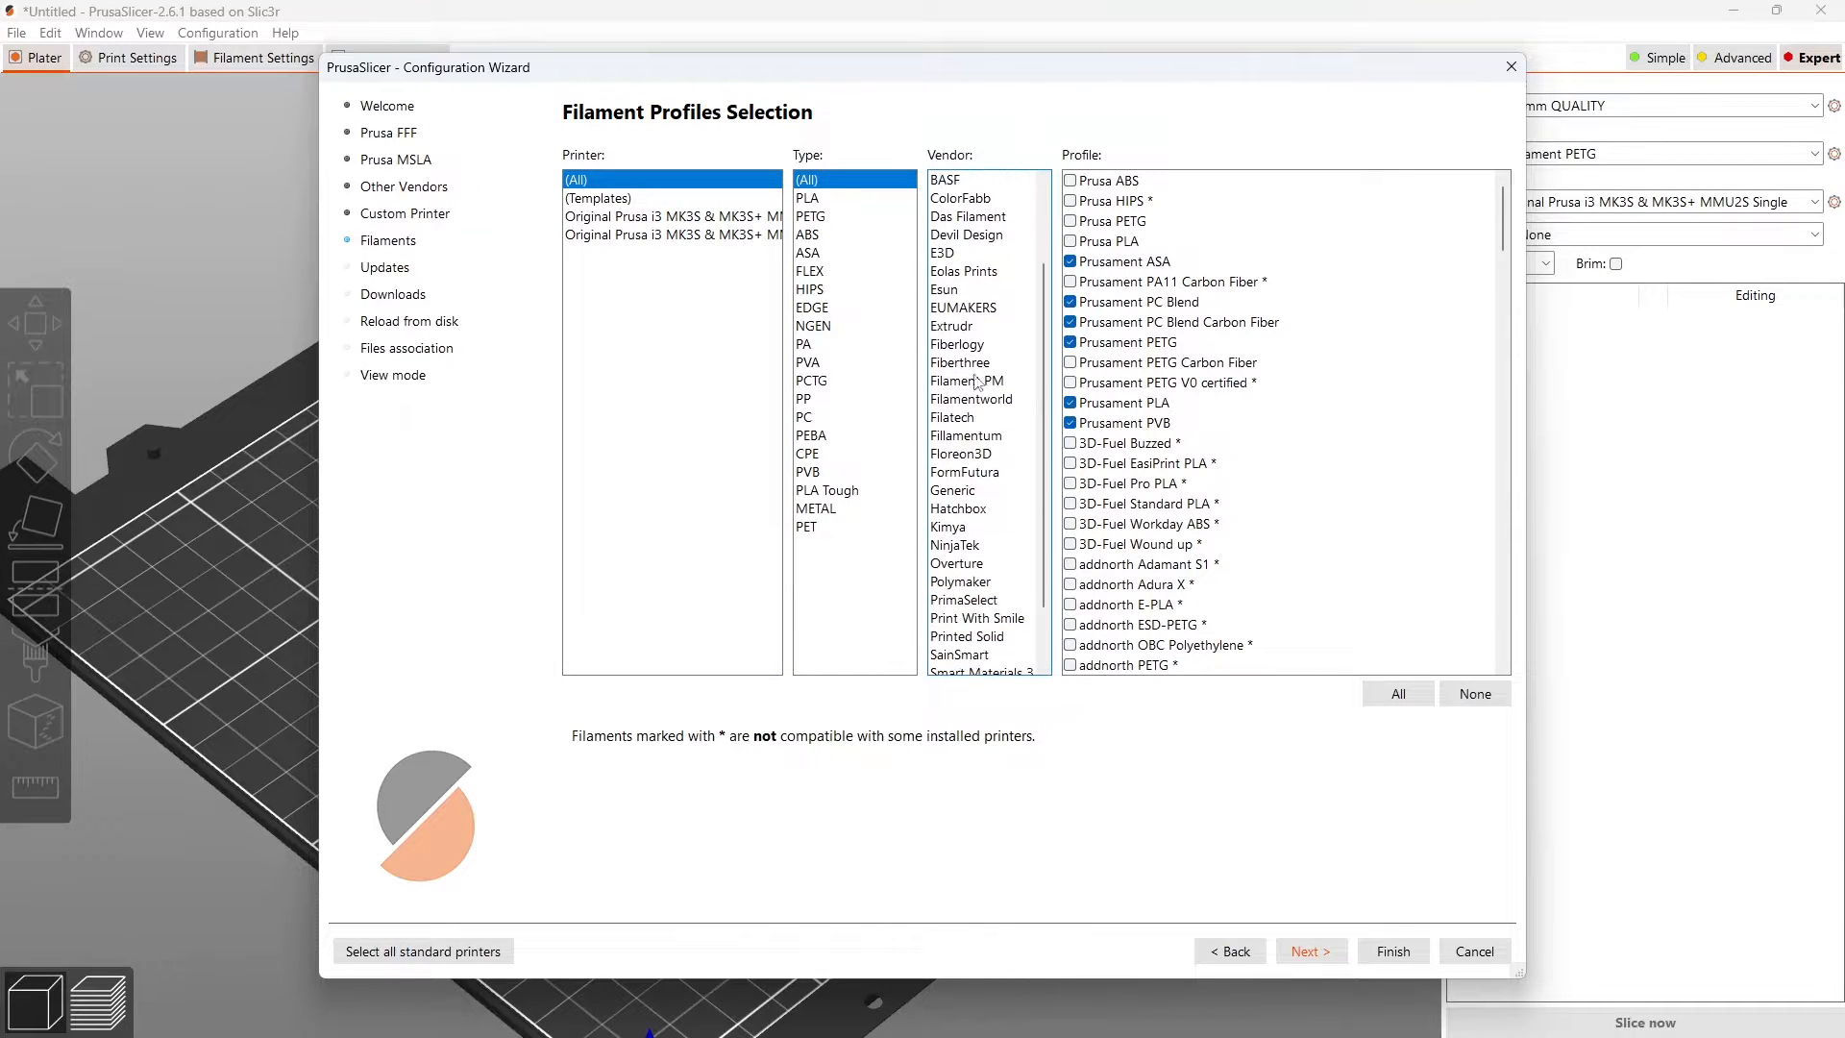
{"action": "scroll", "coordinate": [965, 429], "scroll_direction": "down", "scroll_amount": 1}
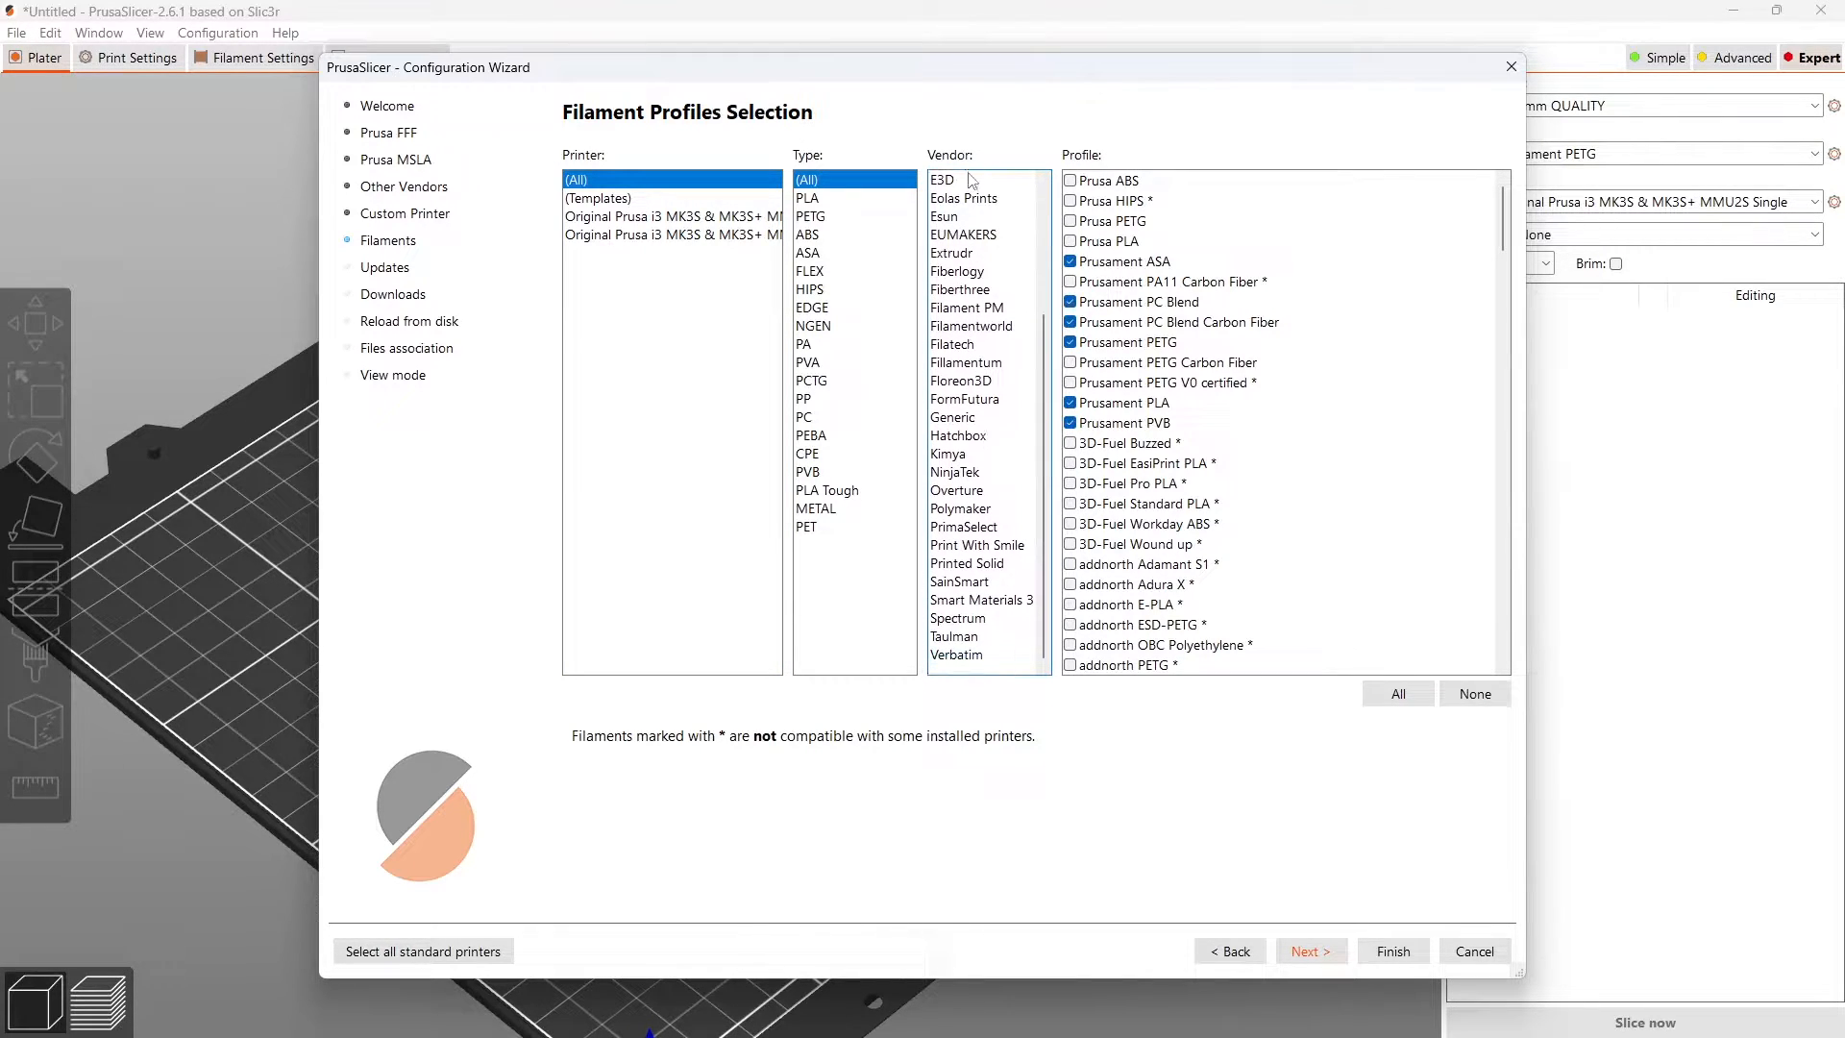
{"action": "scroll", "coordinate": [961, 269], "scroll_direction": "up", "scroll_amount": 4}
{"action": "left_click", "coordinate": [827, 200]}
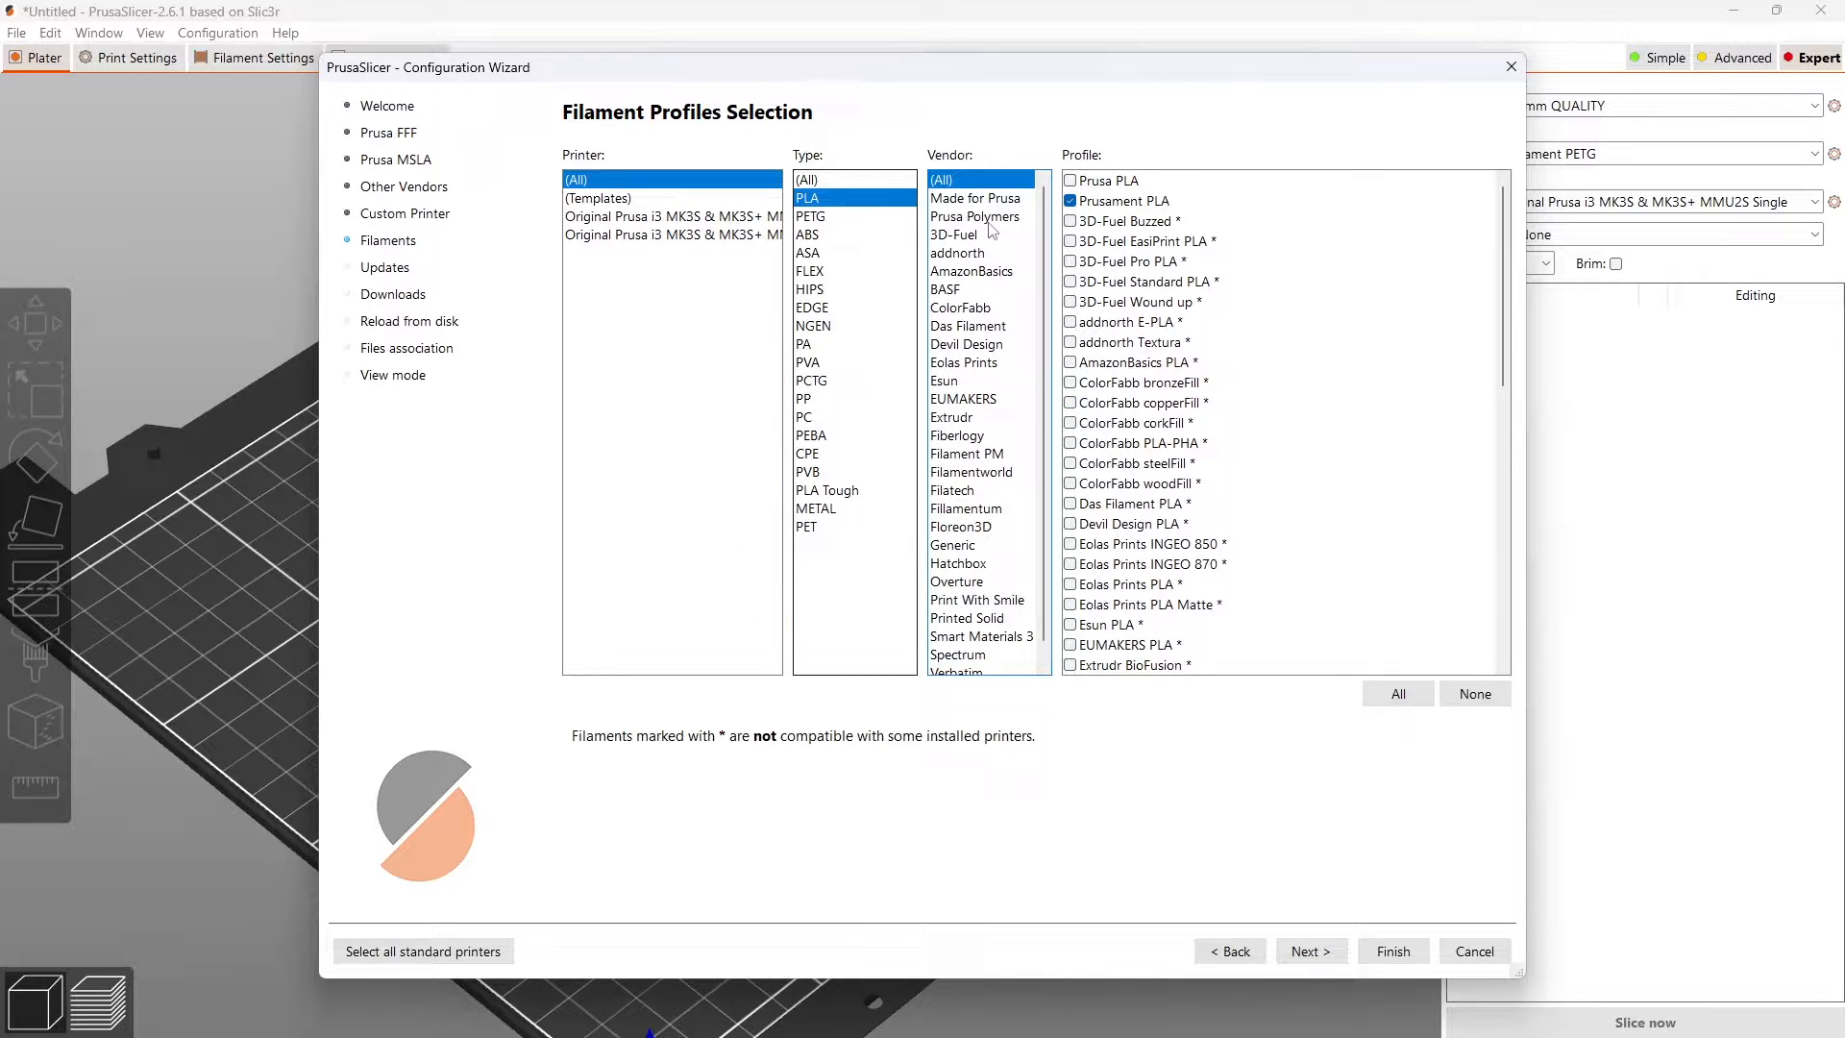
{"action": "scroll", "coordinate": [996, 245], "scroll_direction": "down", "scroll_amount": 1}
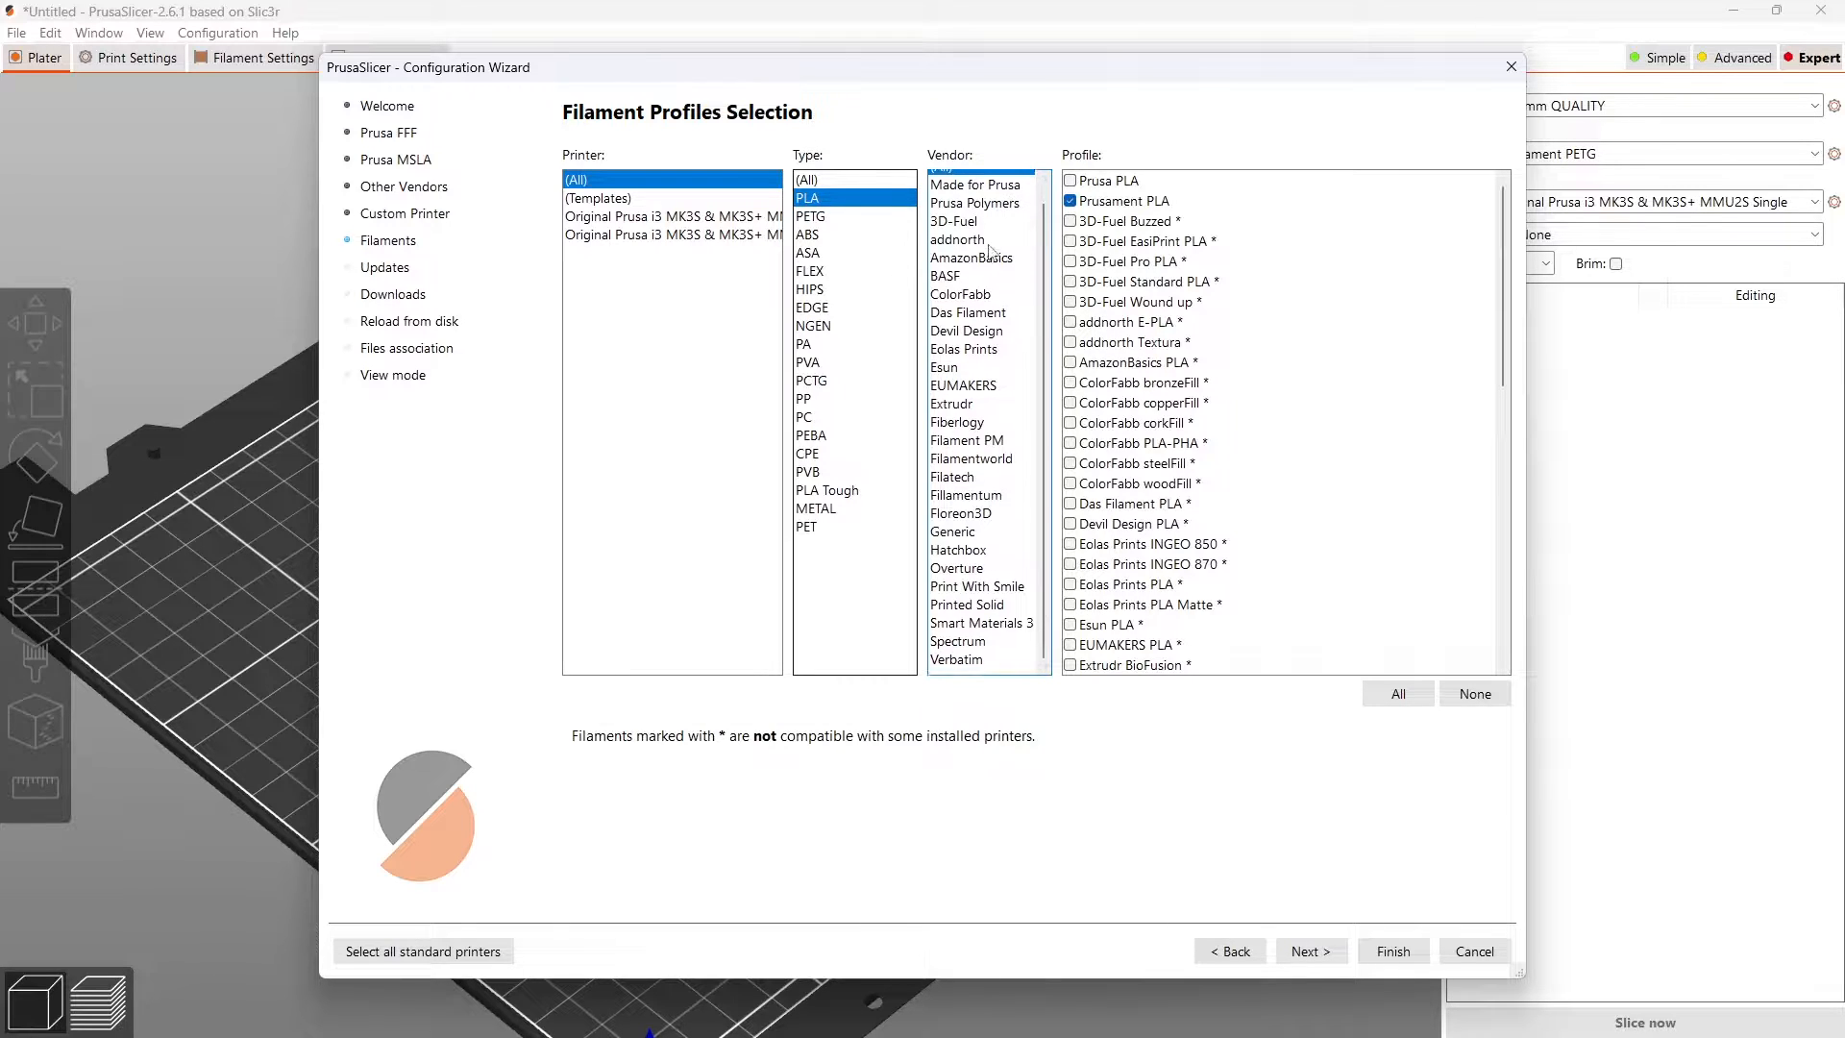
{"action": "scroll", "coordinate": [970, 418], "scroll_direction": "up", "scroll_amount": 1}
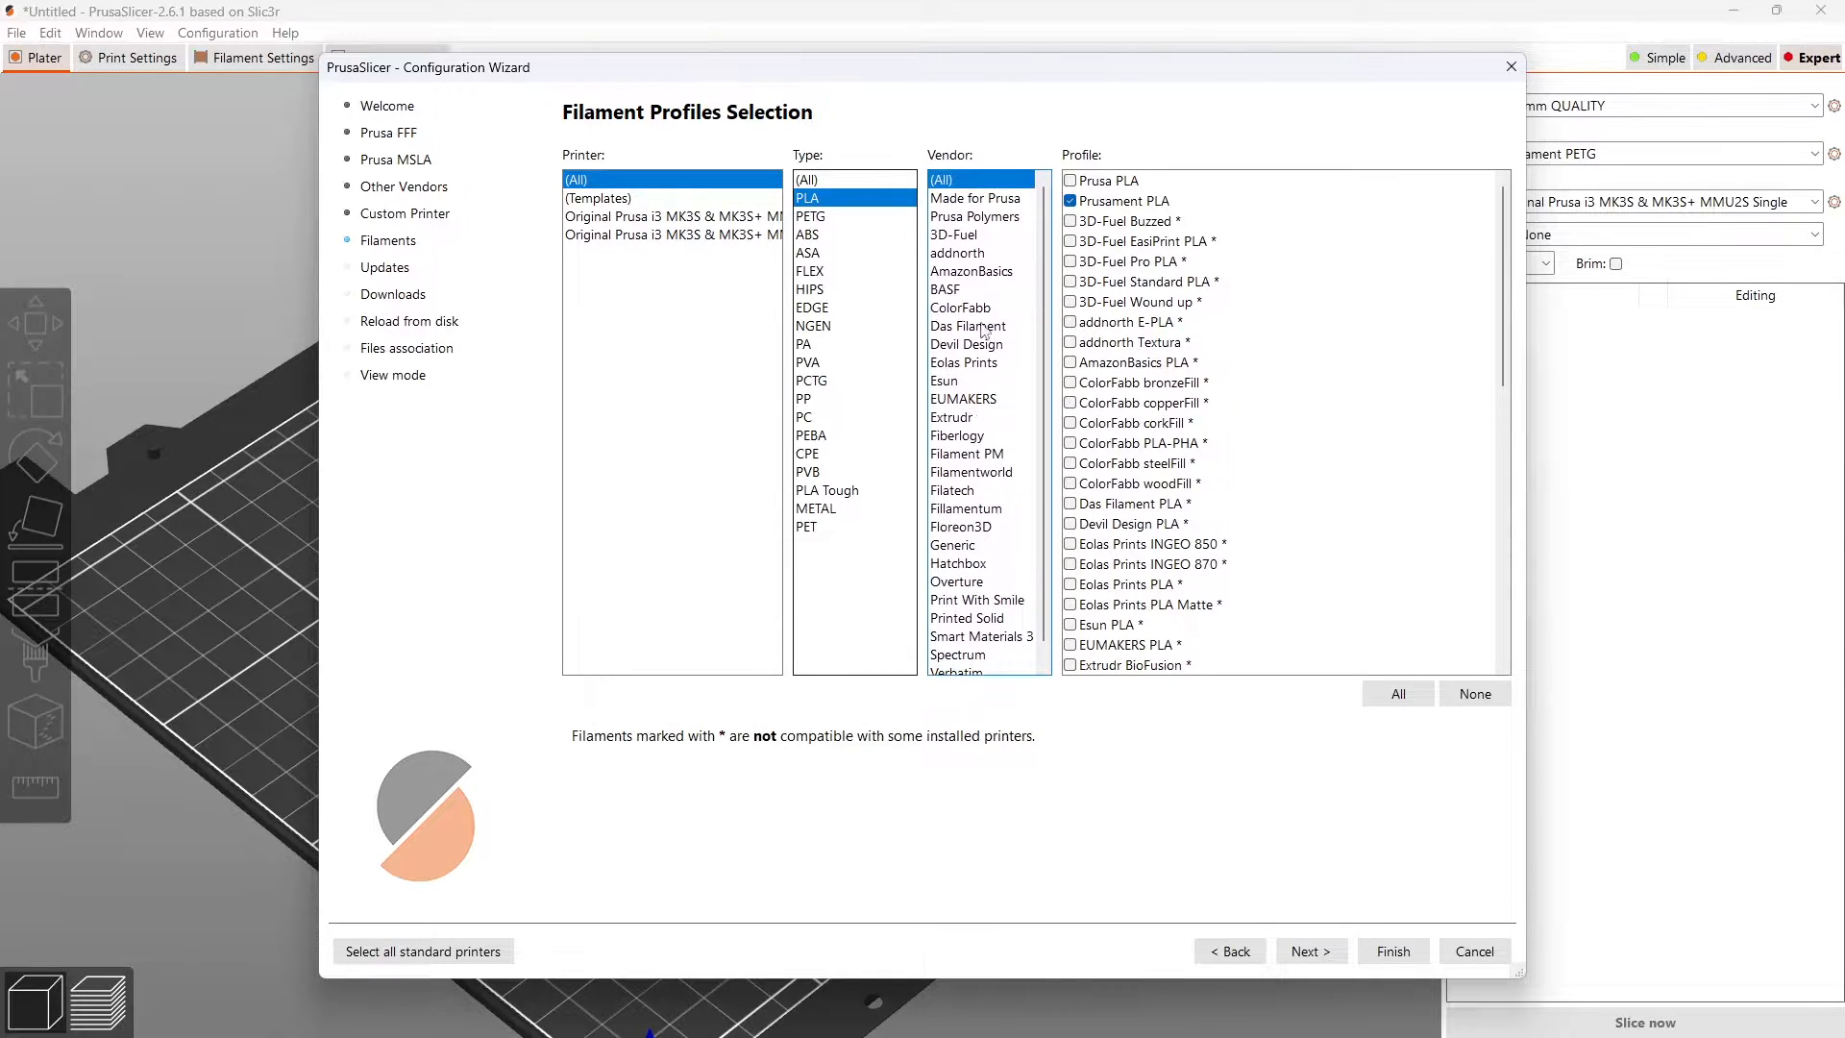
Step: Filter the PLA profiles by the AmazonBasics vendor, and continue the wizard past Updates and Downloads to the Reload from disk page
{"action": "left_click", "coordinate": [988, 274]}
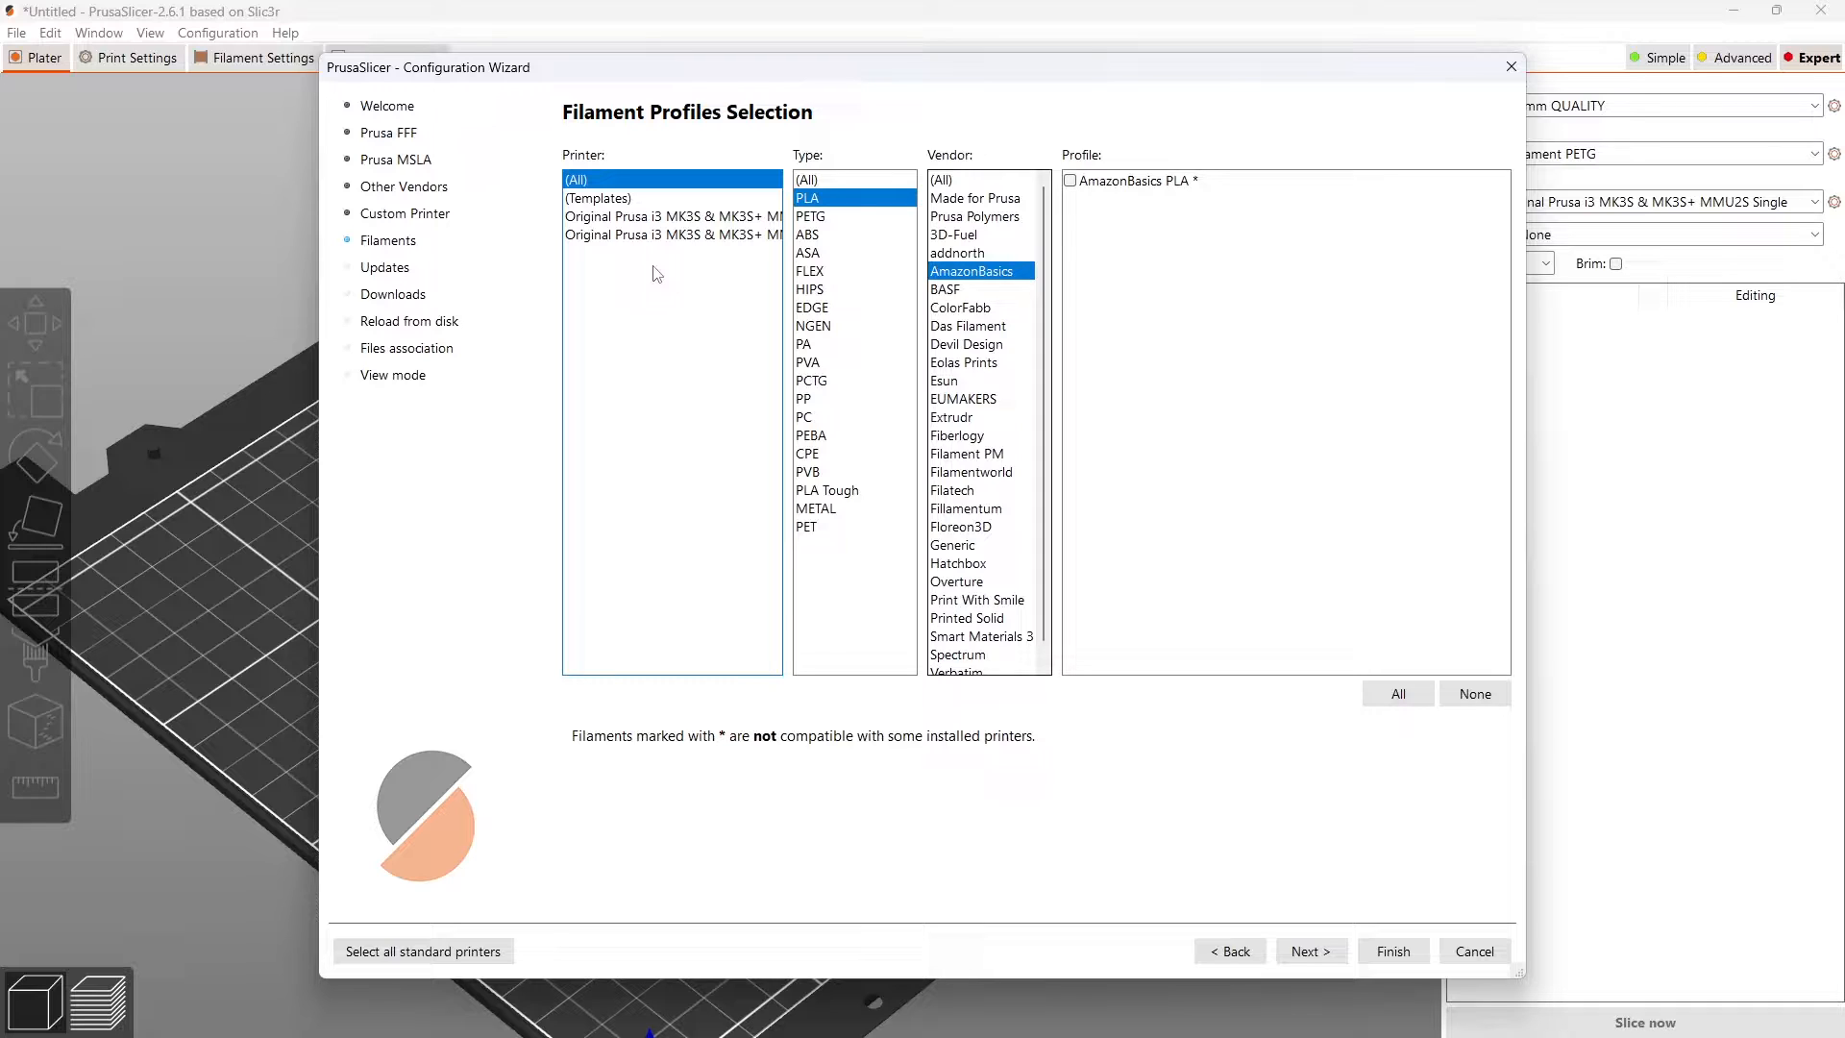
{"action": "left_click", "coordinate": [1317, 952]}
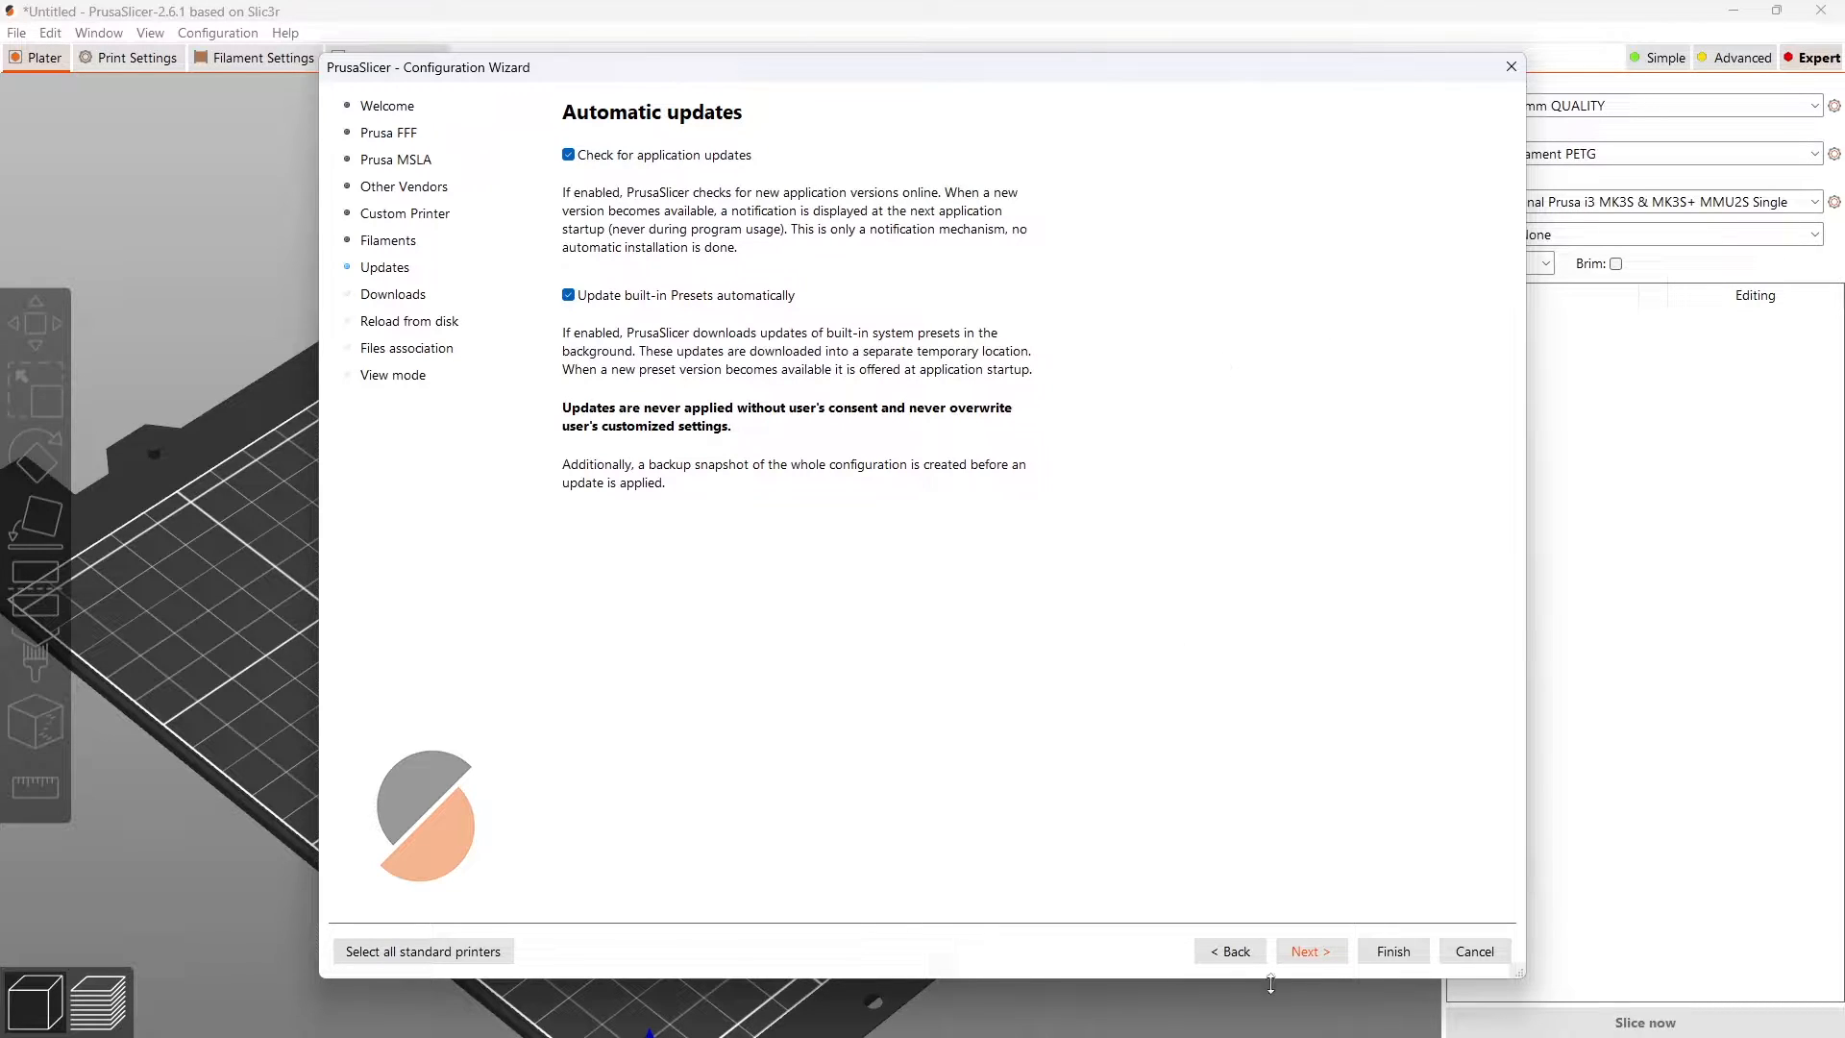
{"action": "left_click", "coordinate": [1321, 951]}
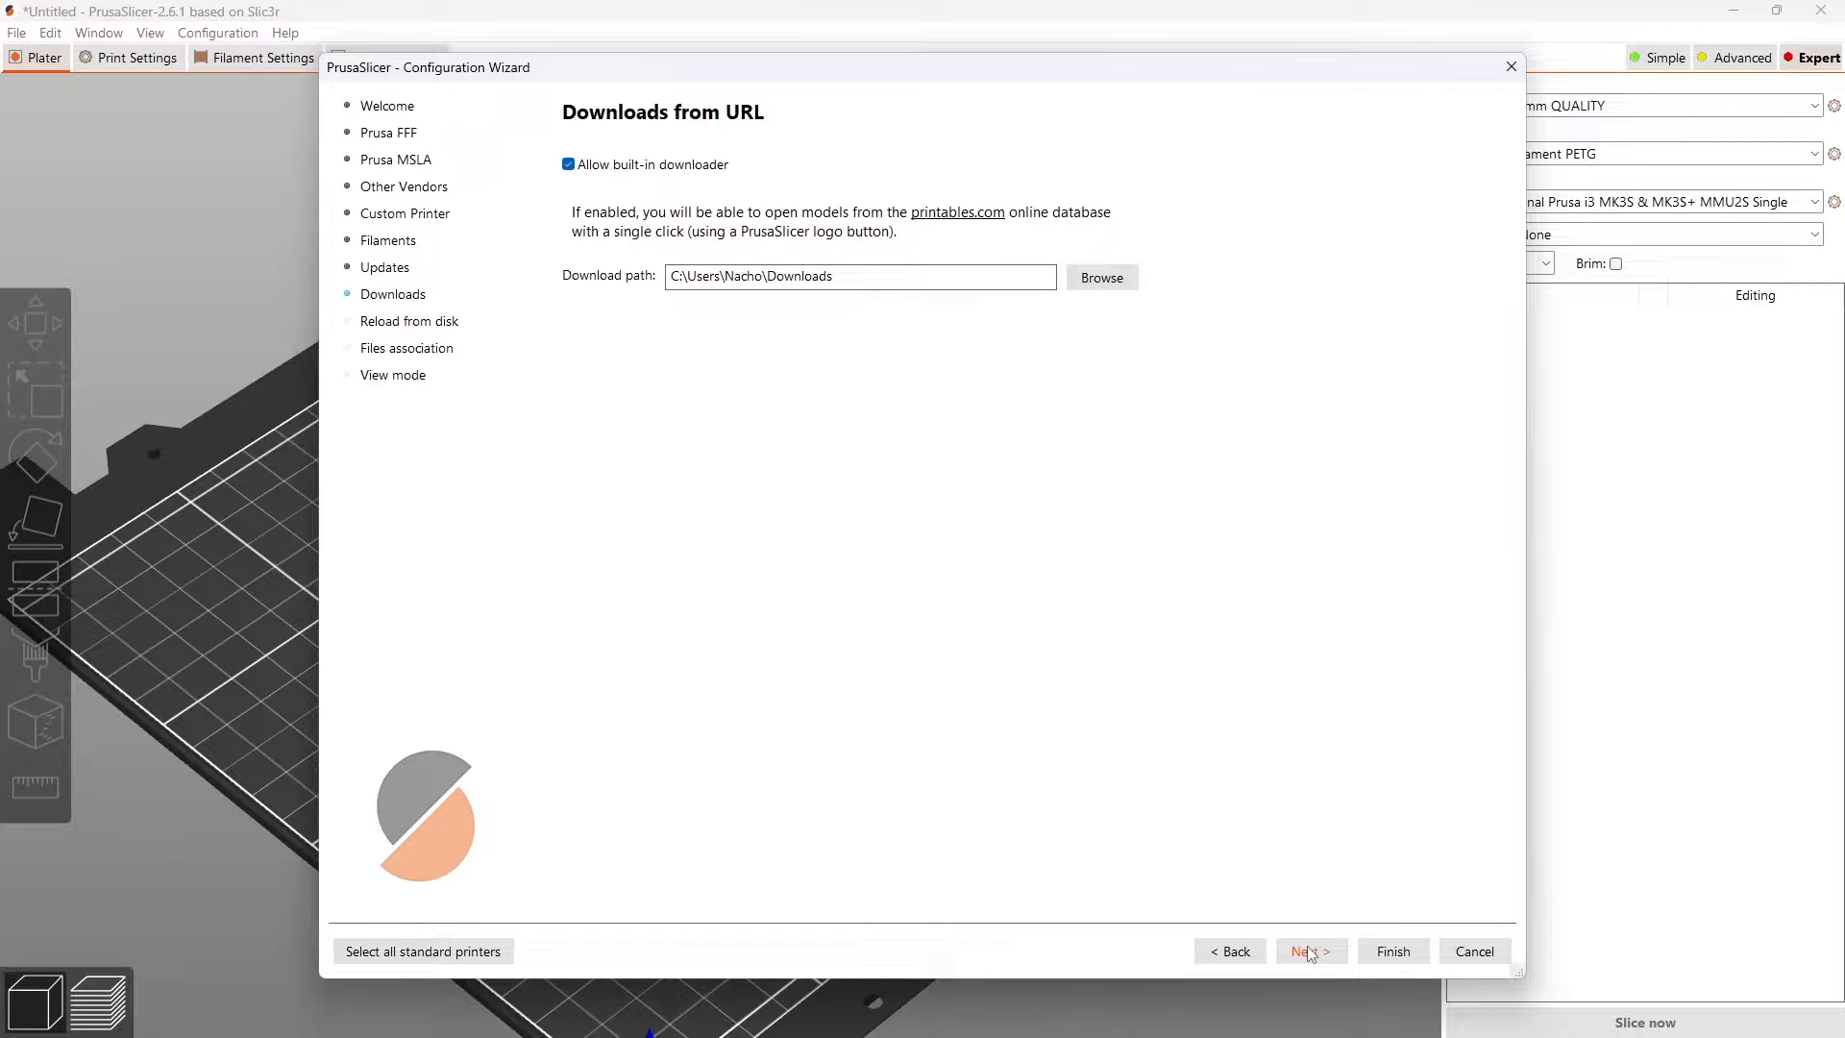
{"action": "left_click", "coordinate": [1308, 952]}
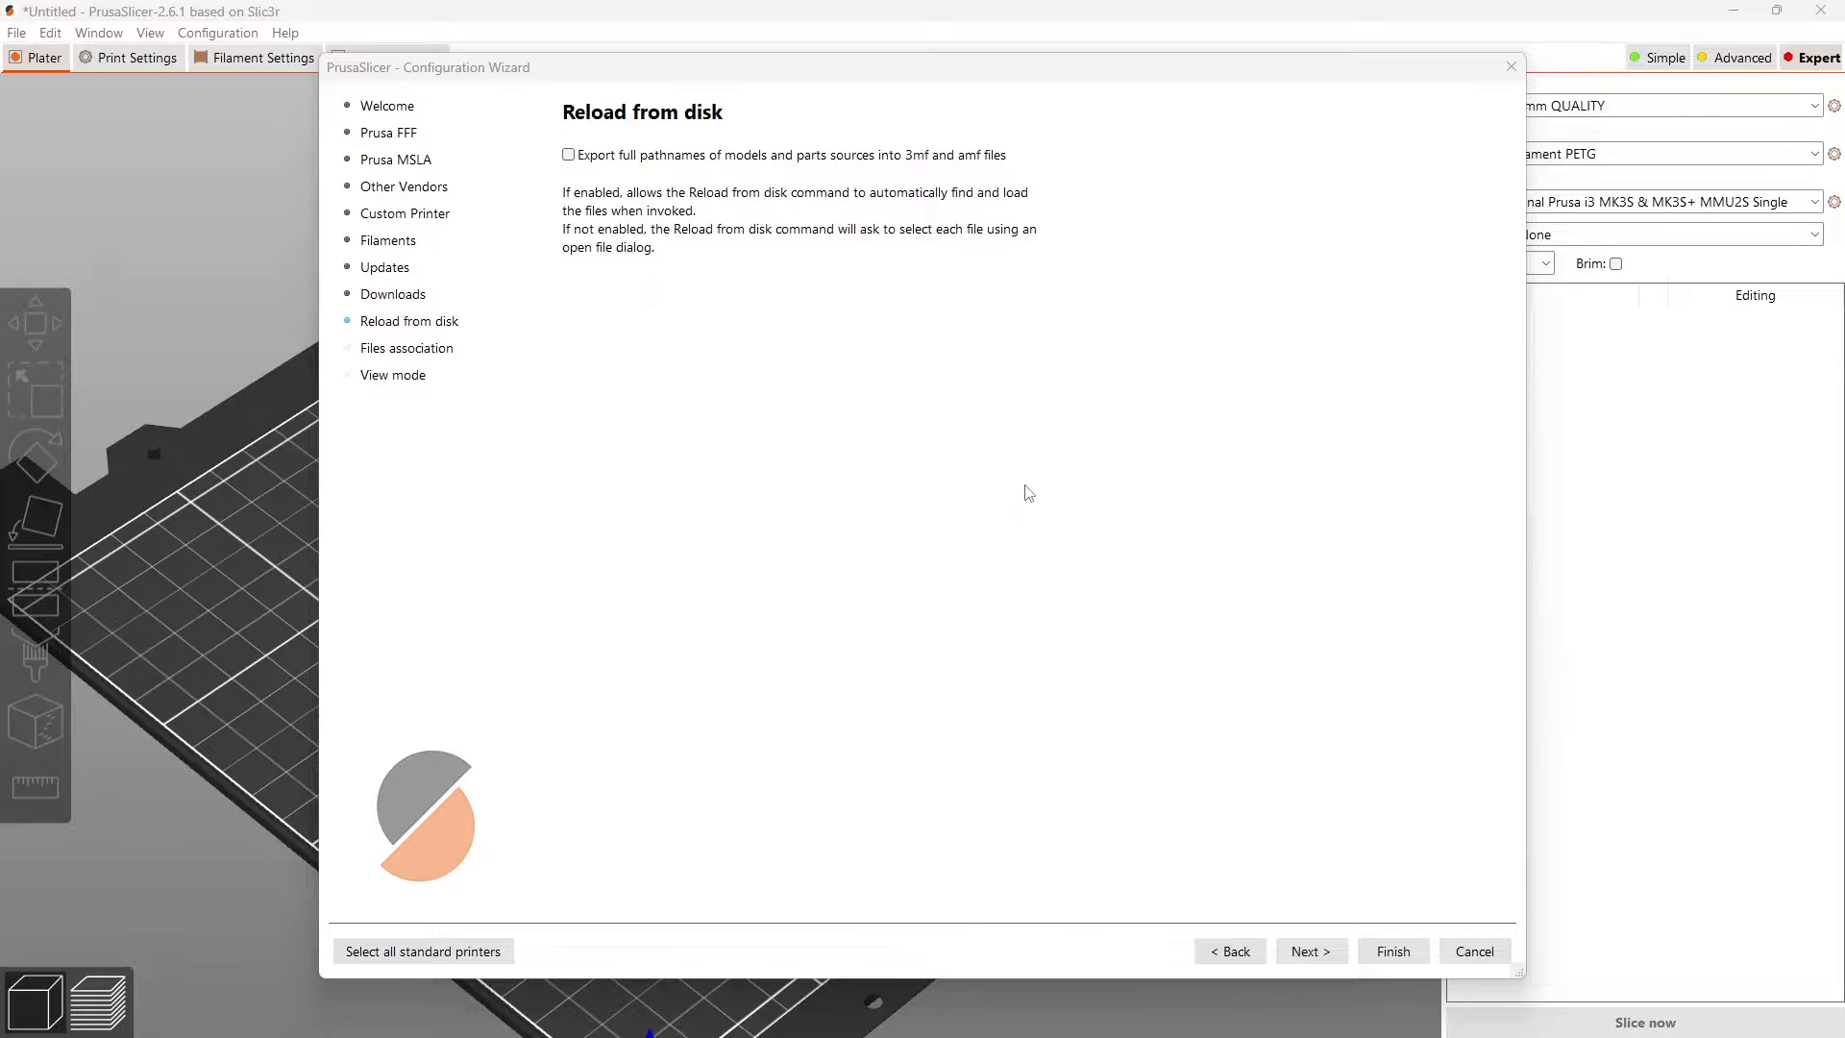
Step: Associate .3mf and .stl files with PrusaSlicer and finish the Configuration Wizard with Expert mode kept as the view mode
{"action": "left_click", "coordinate": [691, 157]}
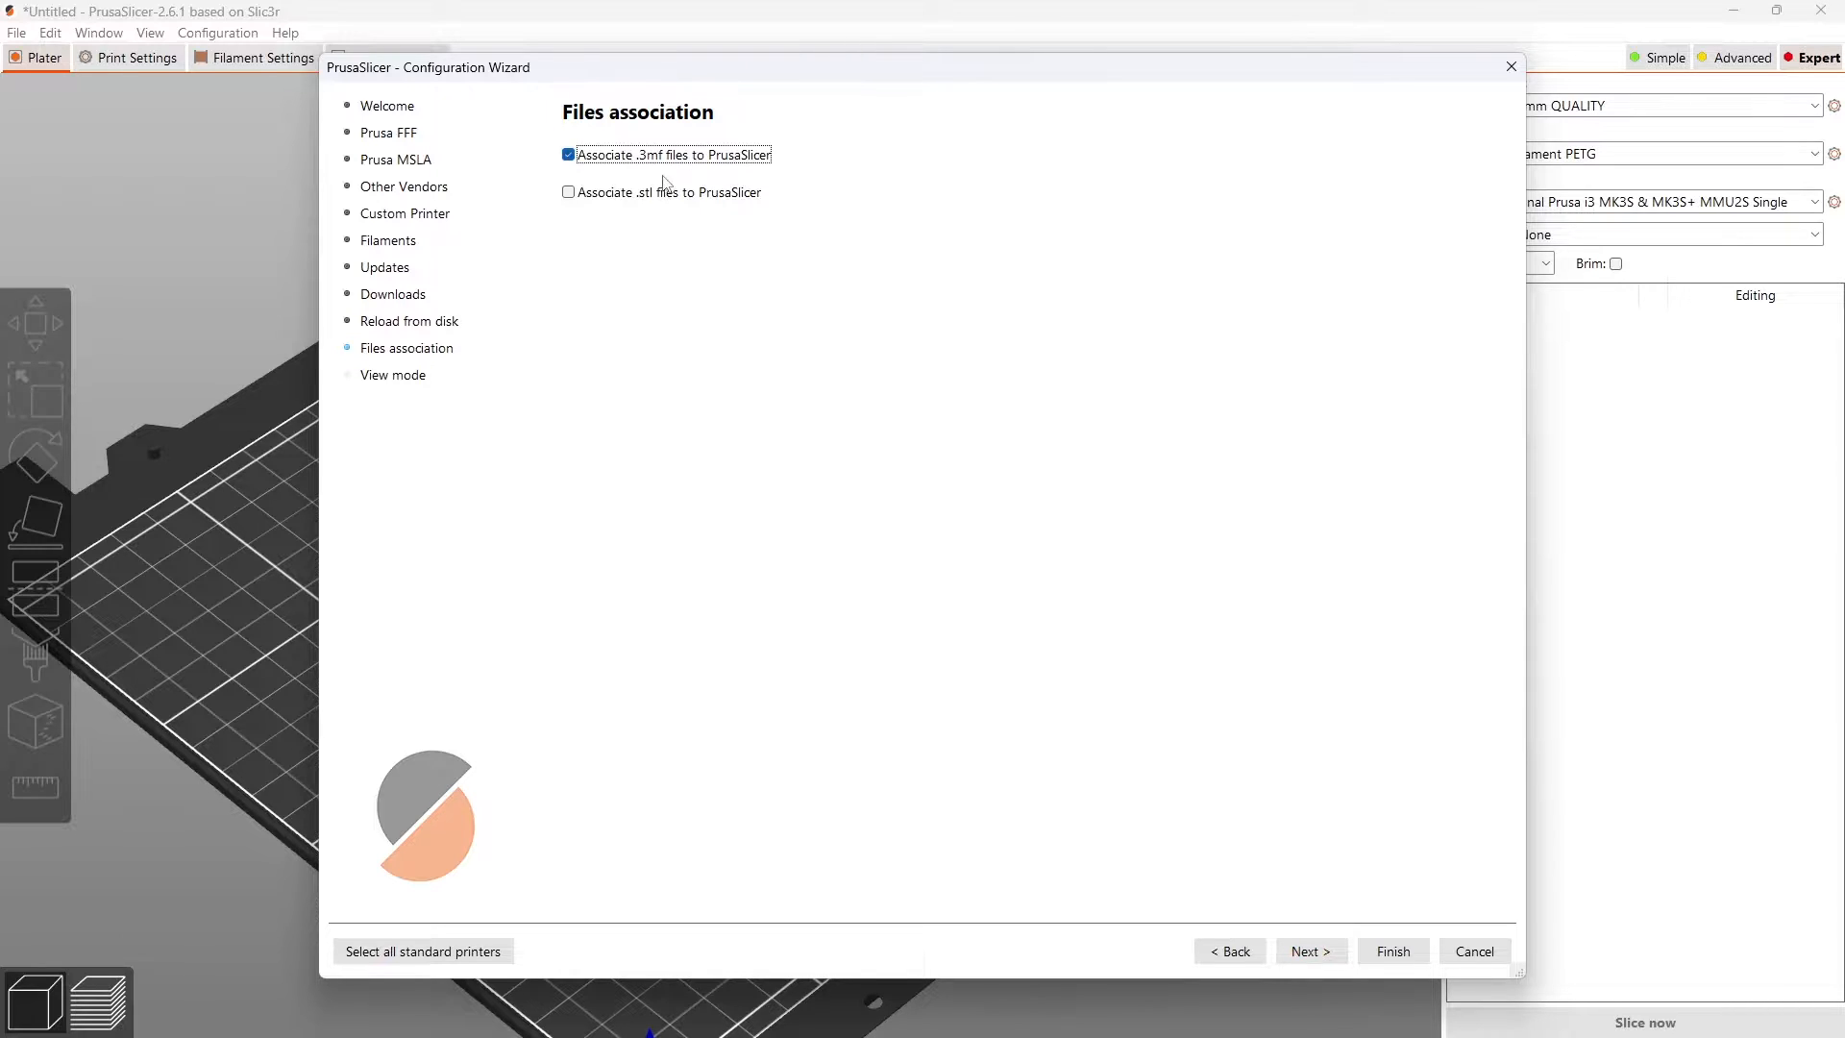
{"action": "left_click", "coordinate": [649, 198]}
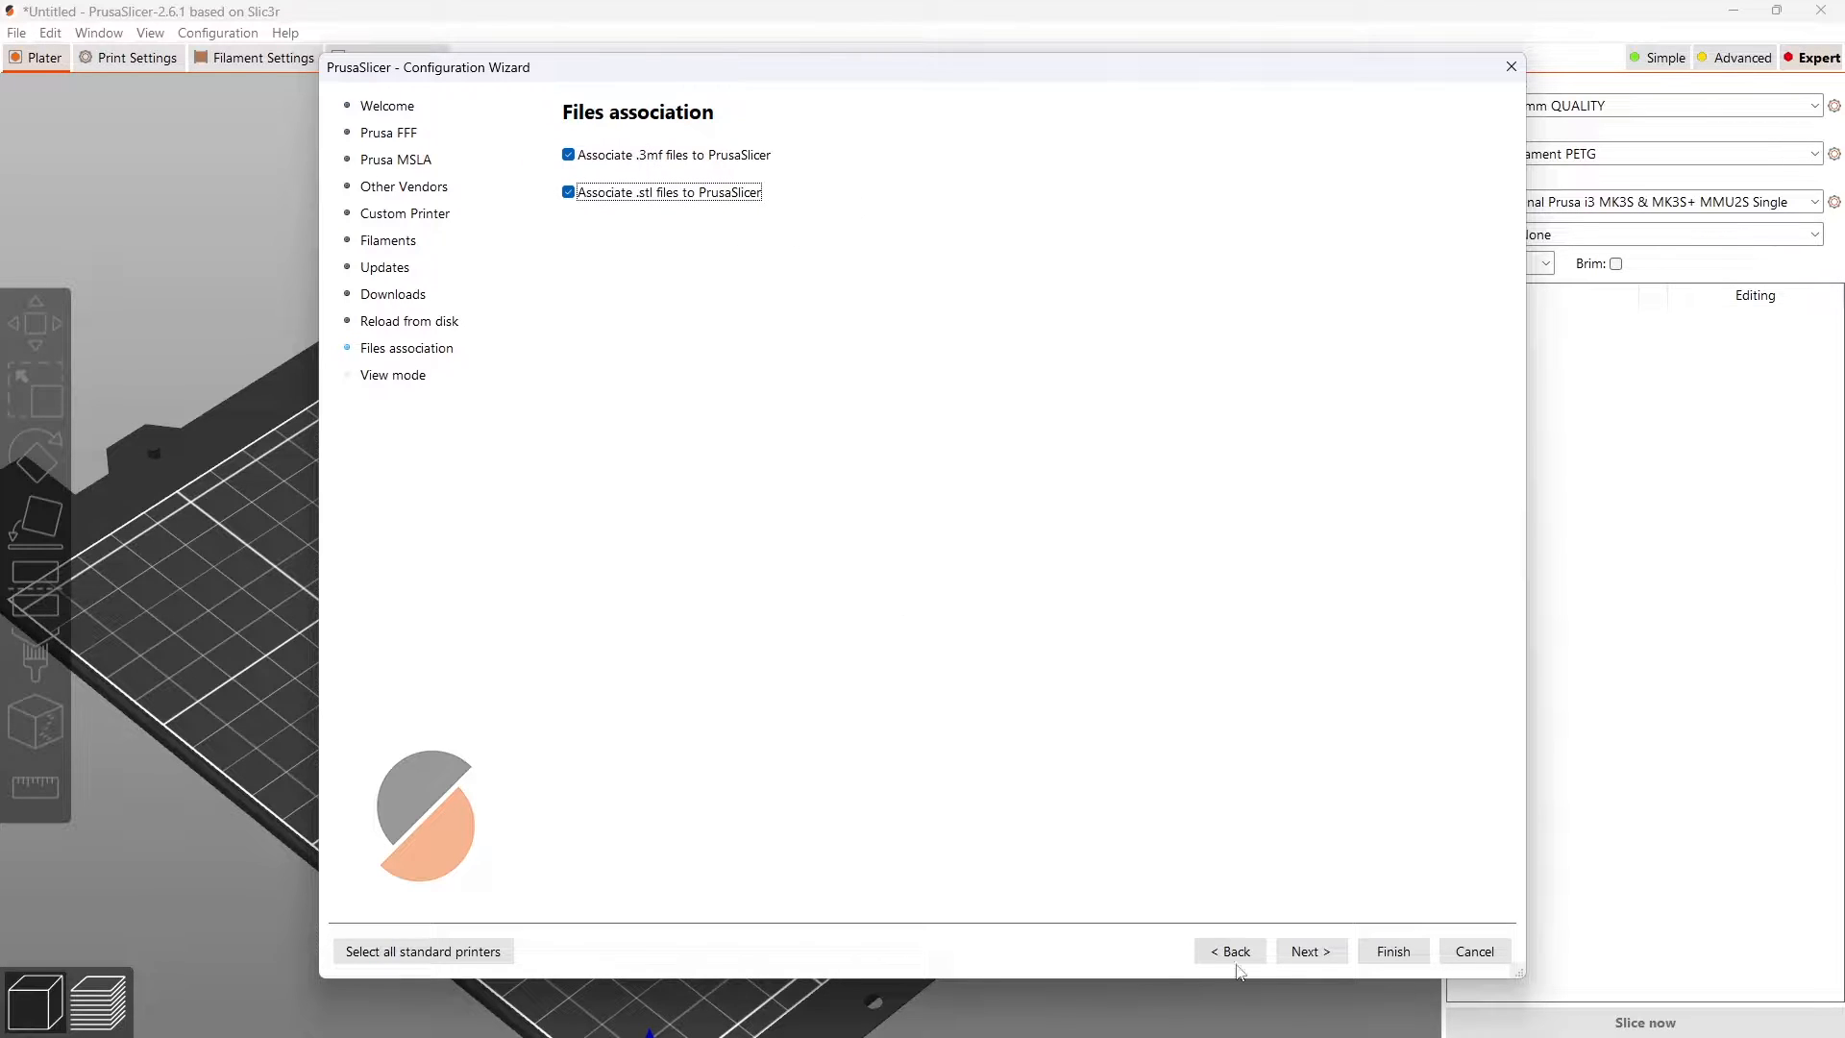
{"action": "left_click", "coordinate": [1312, 953]}
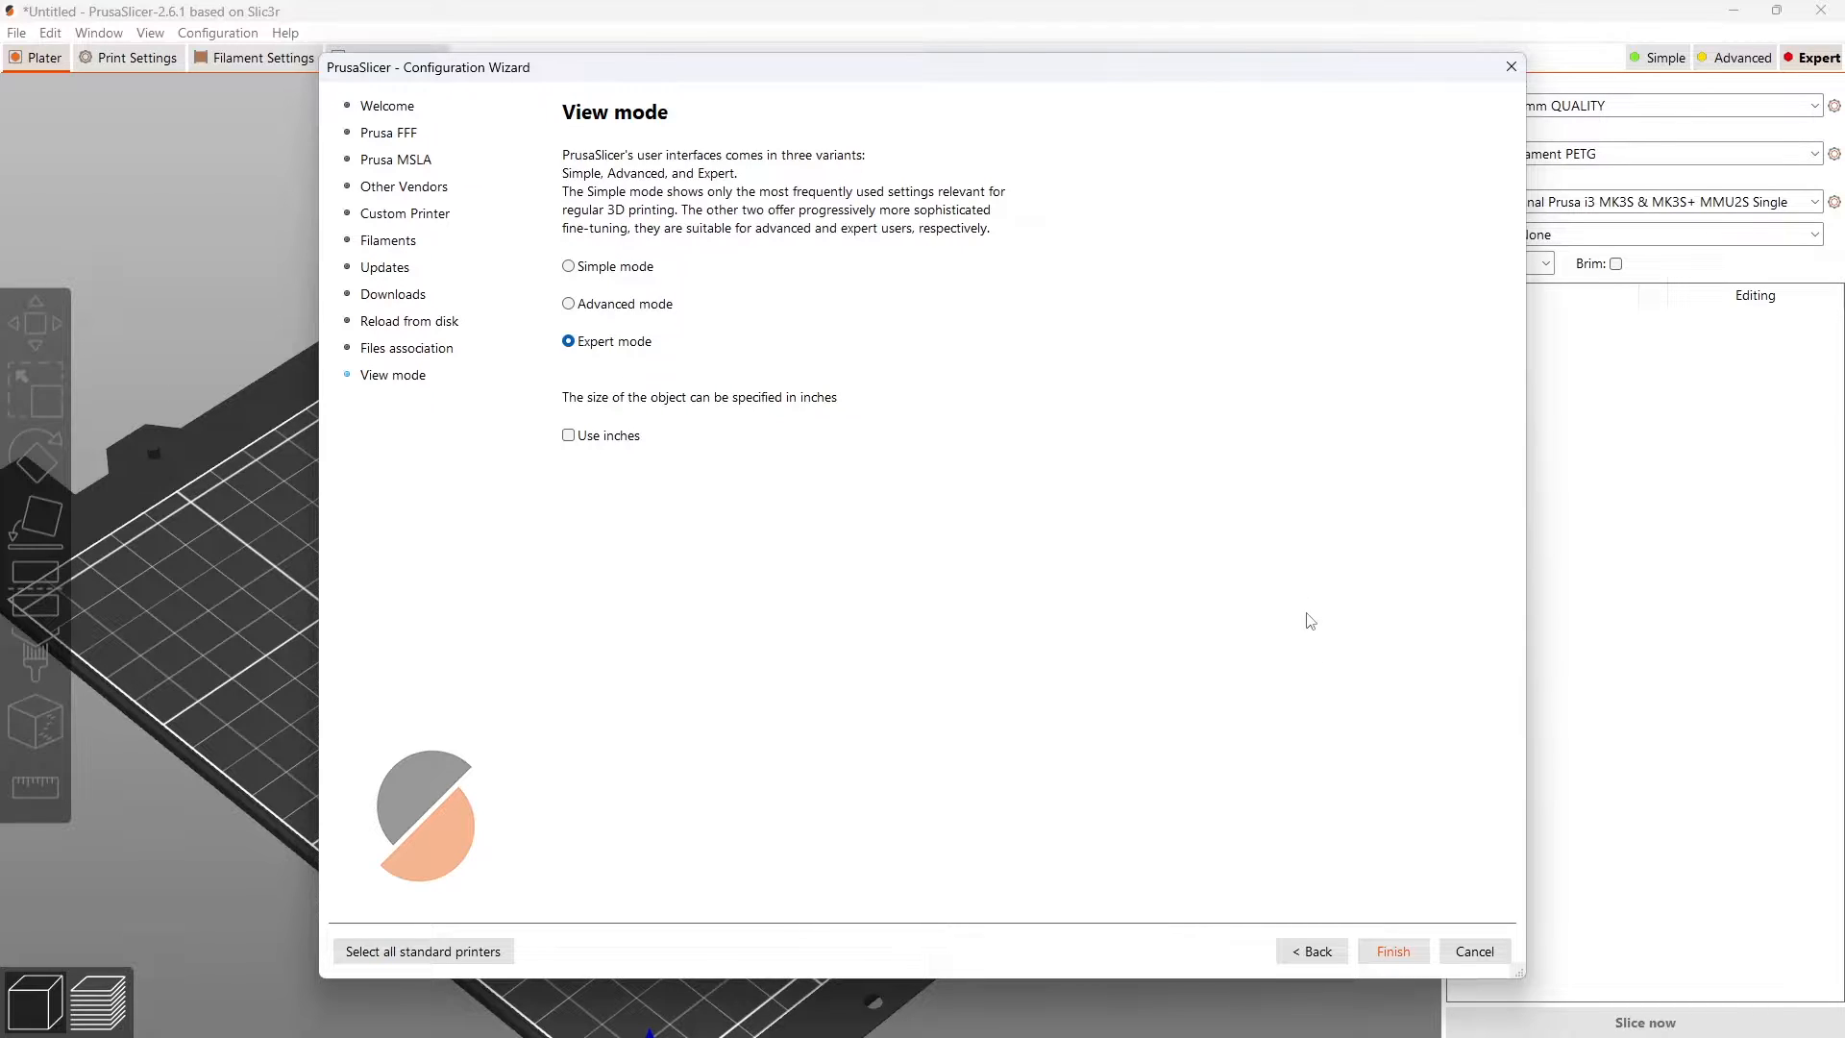
{"action": "left_click", "coordinate": [1393, 951]}
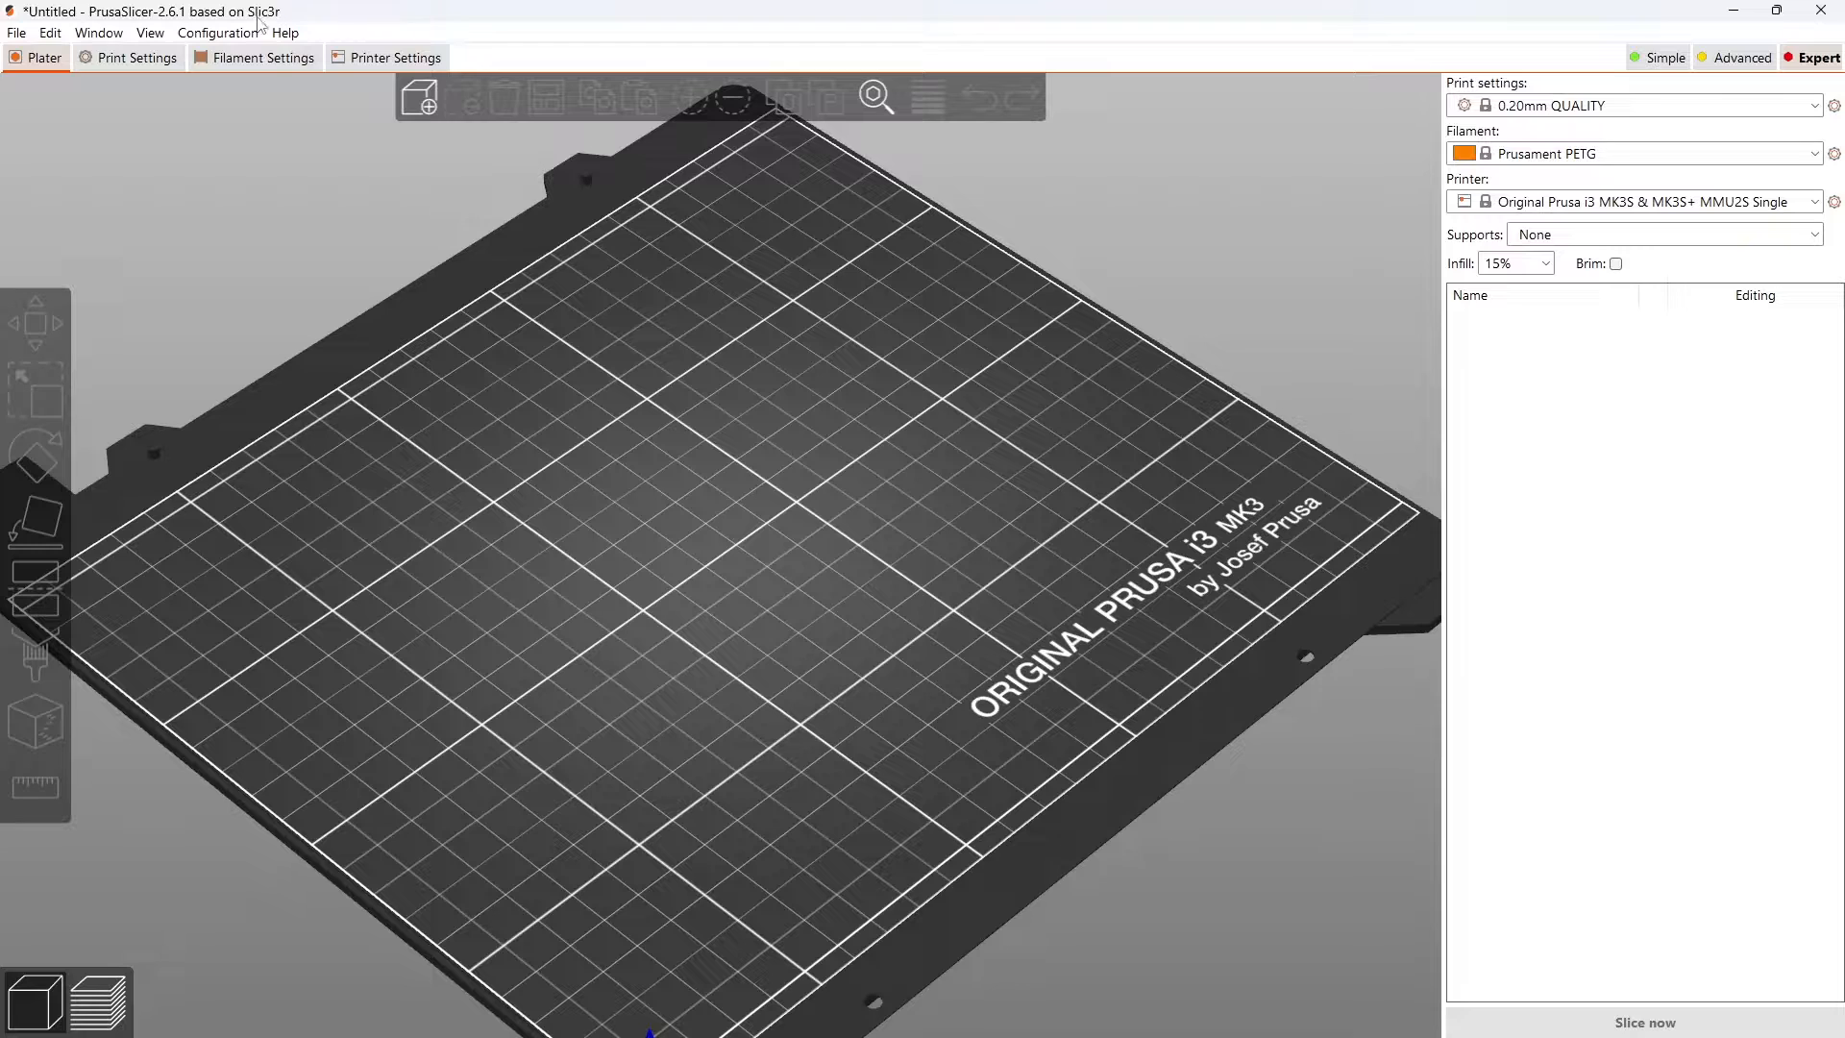
Step: Switch the interface language to Spanish, accepting the application restart
{"action": "left_click", "coordinate": [234, 36]}
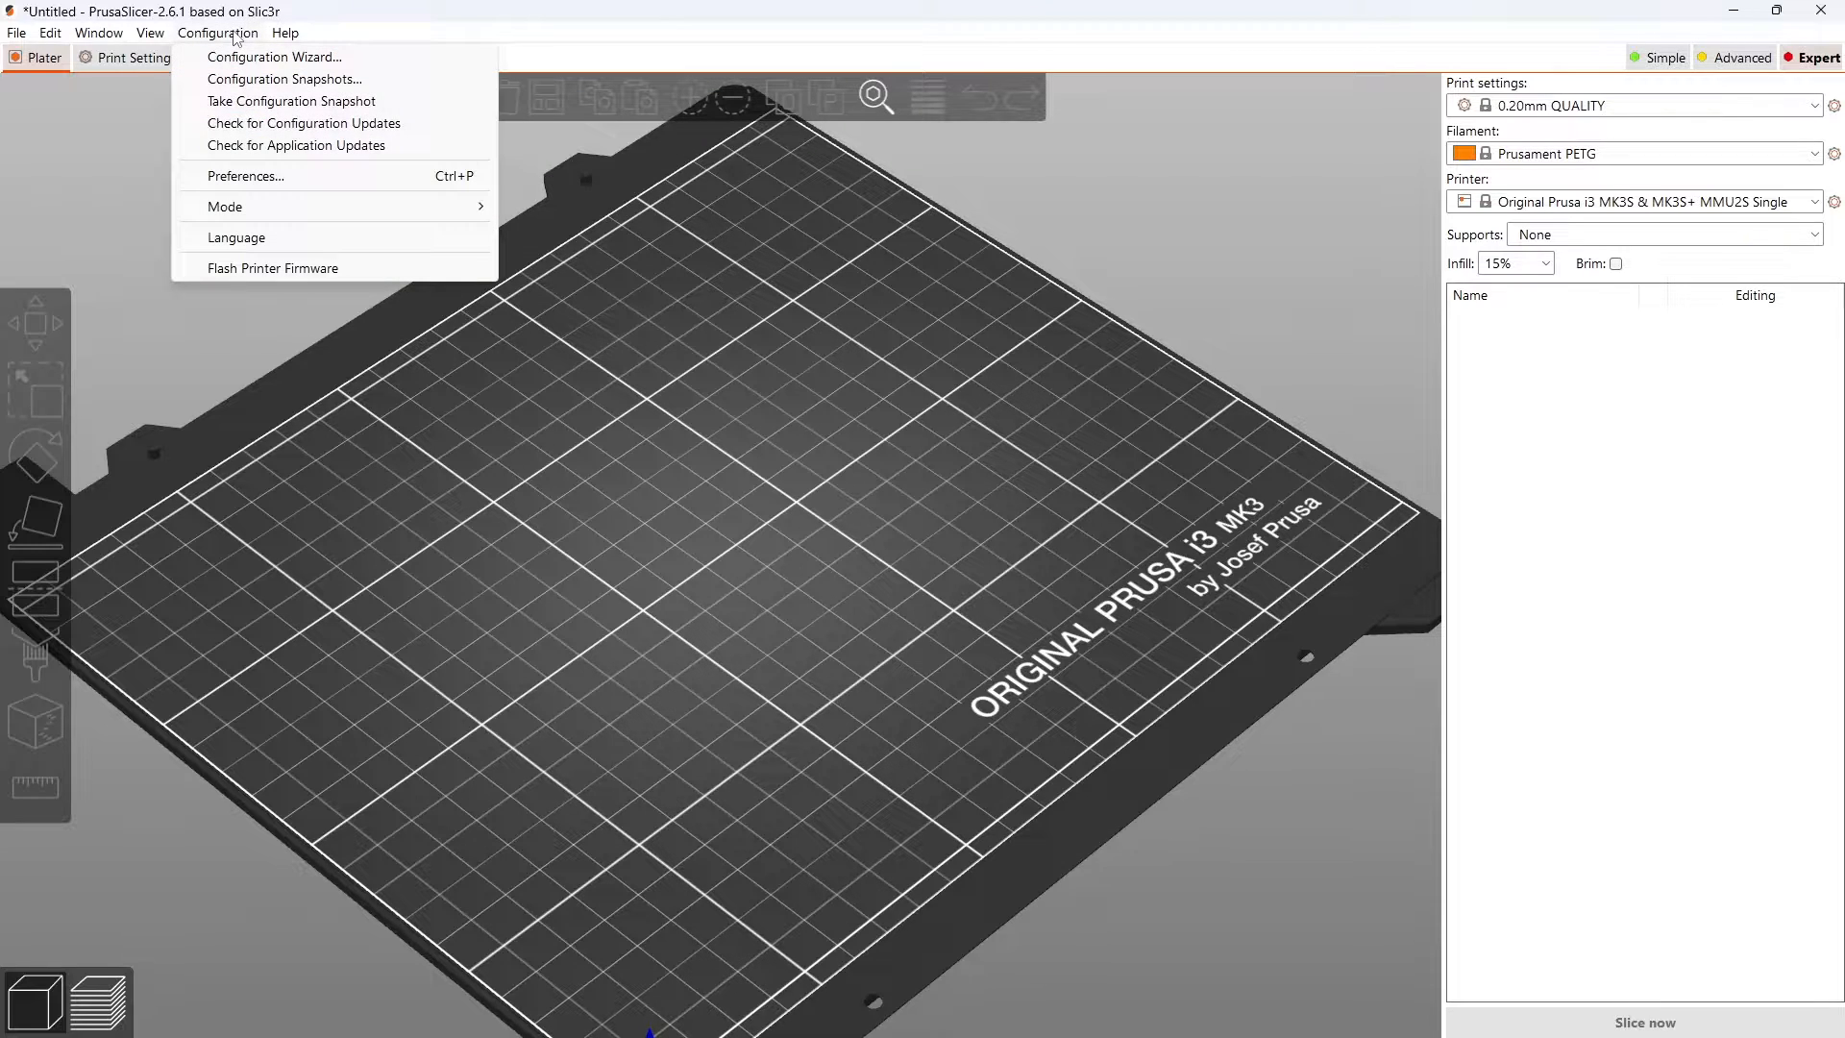
{"action": "left_click", "coordinate": [363, 236]}
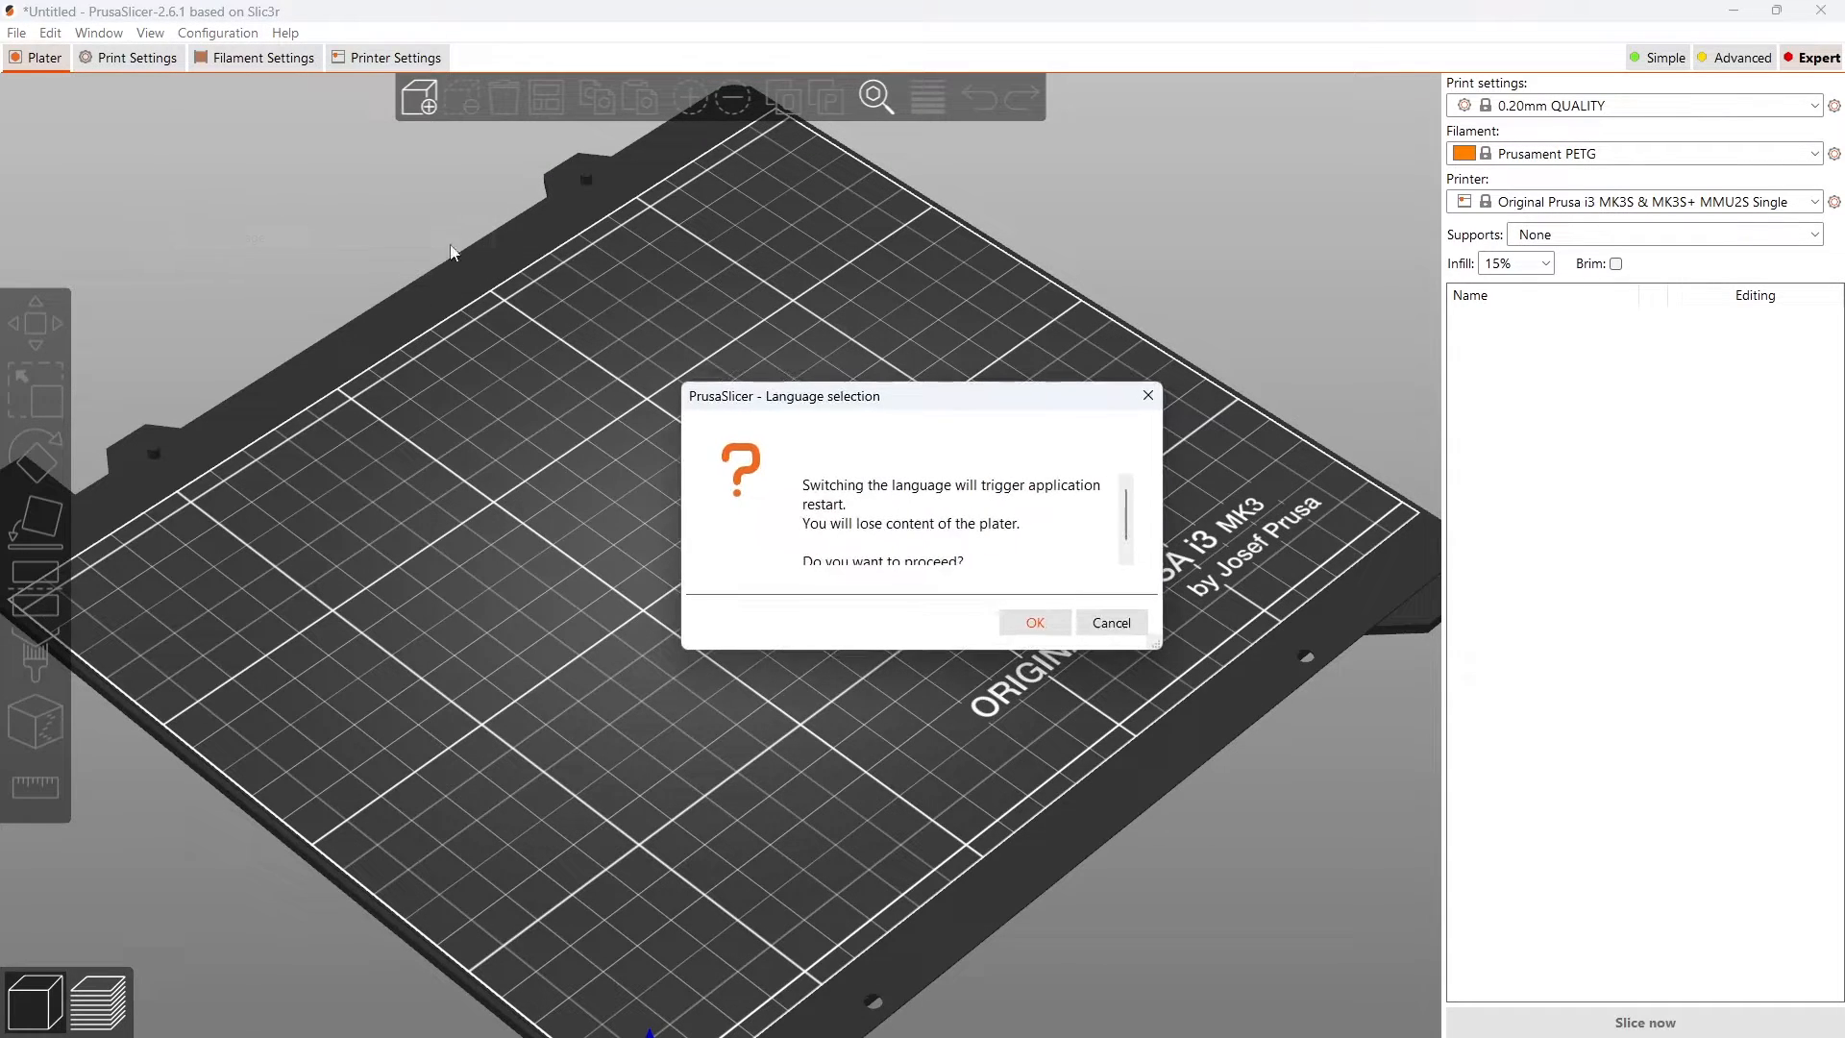
{"action": "scroll", "coordinate": [1020, 543], "scroll_direction": "down", "scroll_amount": 1}
{"action": "left_click", "coordinate": [1024, 622]}
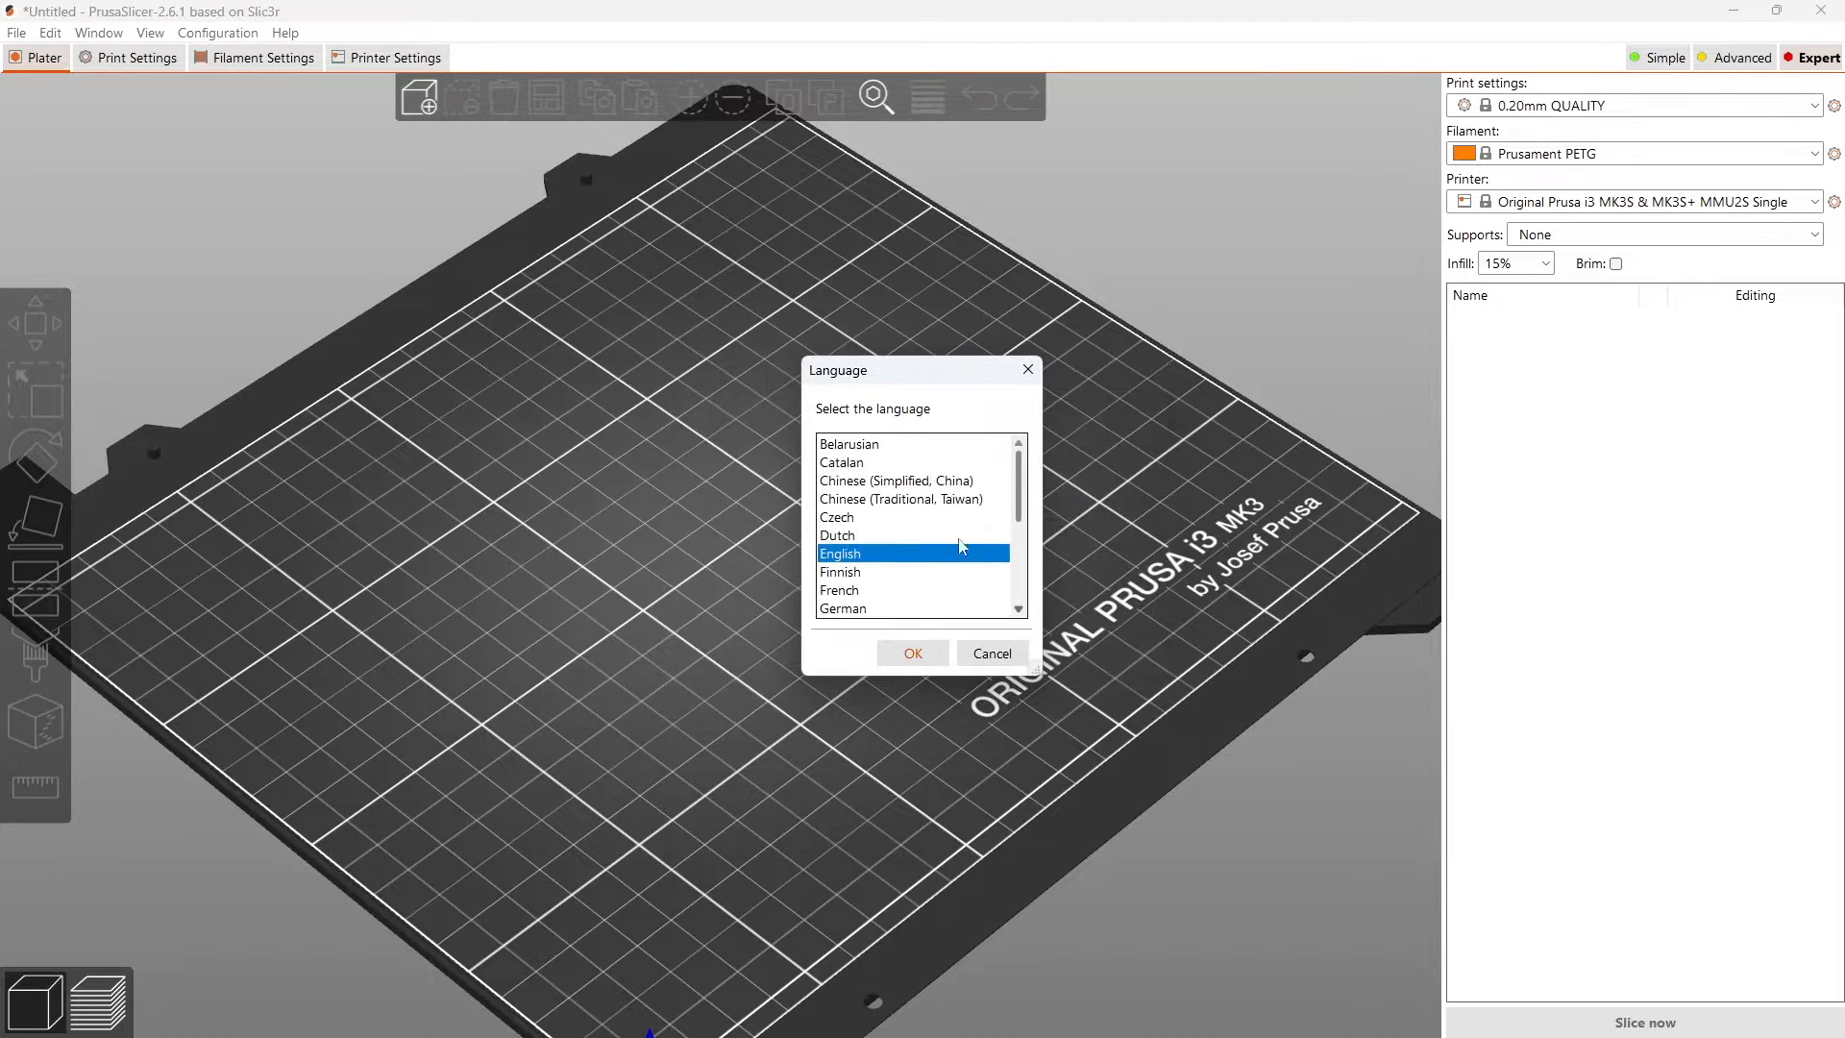
{"action": "left_click_drag", "start_coordinate": [1016, 485], "coordinate": [1014, 581]}
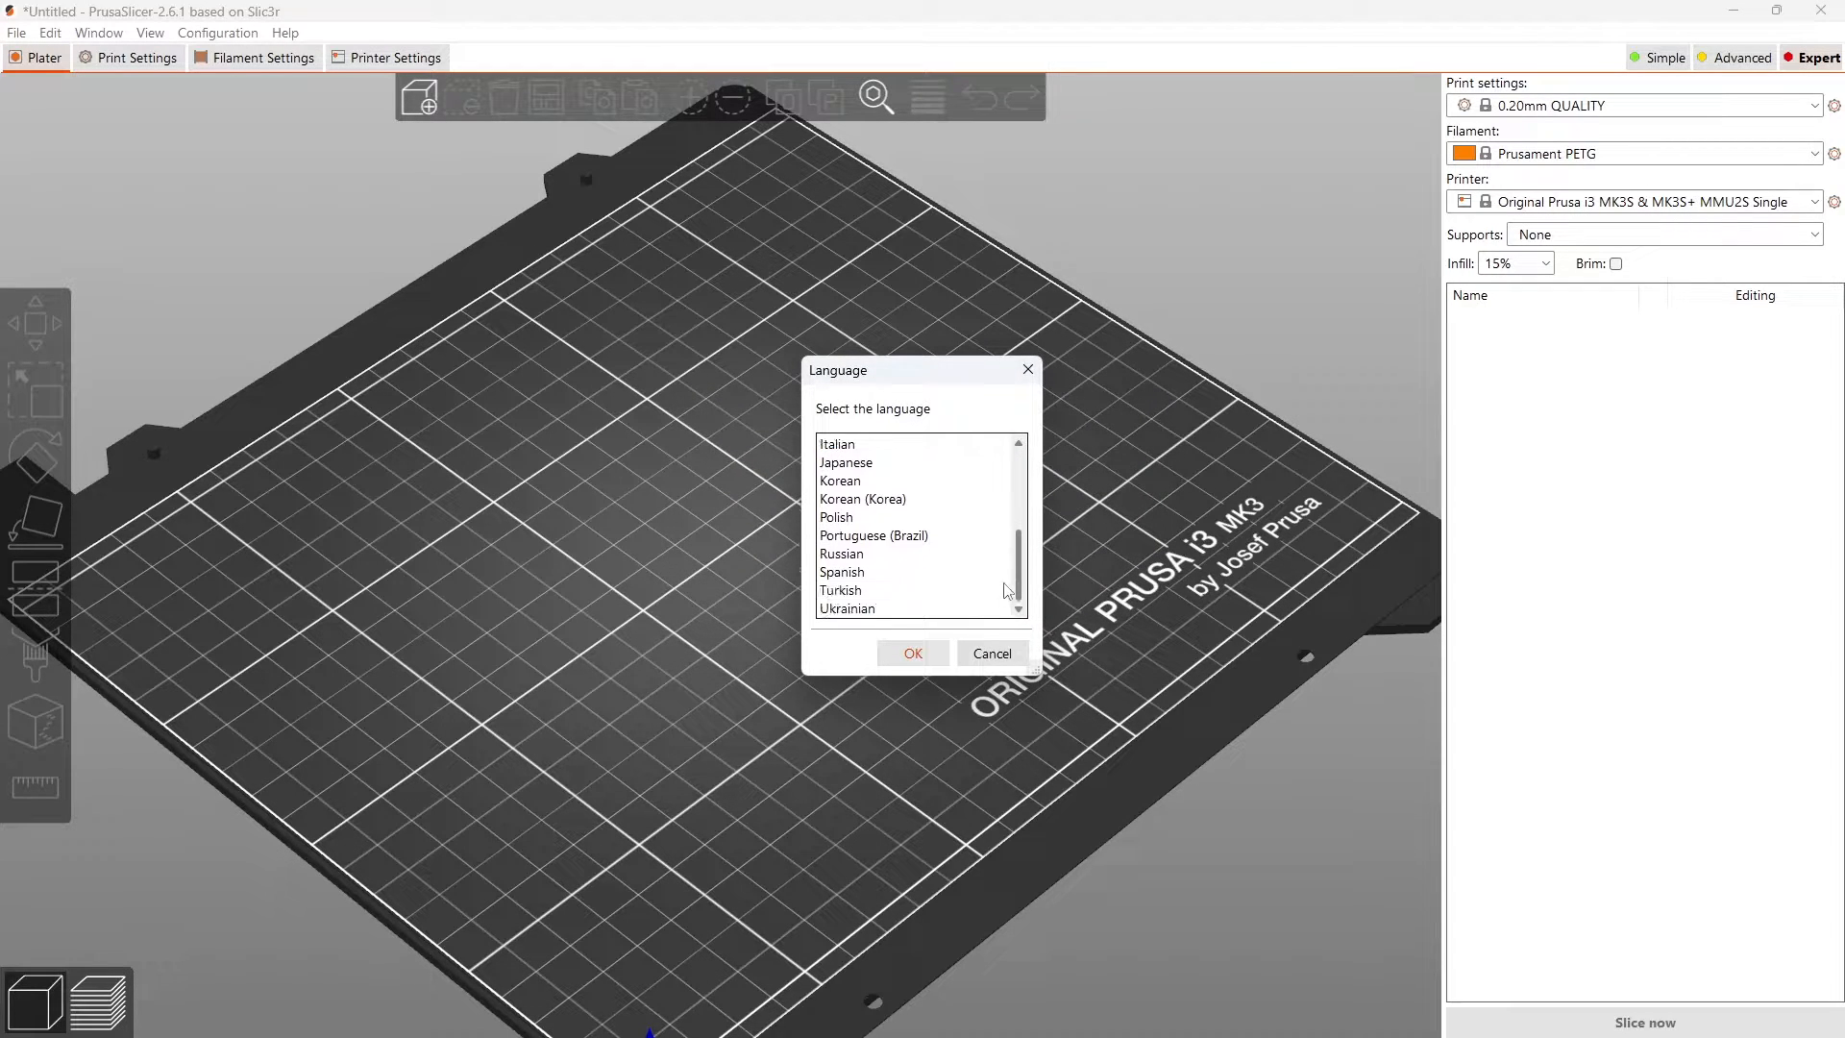
{"action": "double_click", "coordinate": [906, 574]}
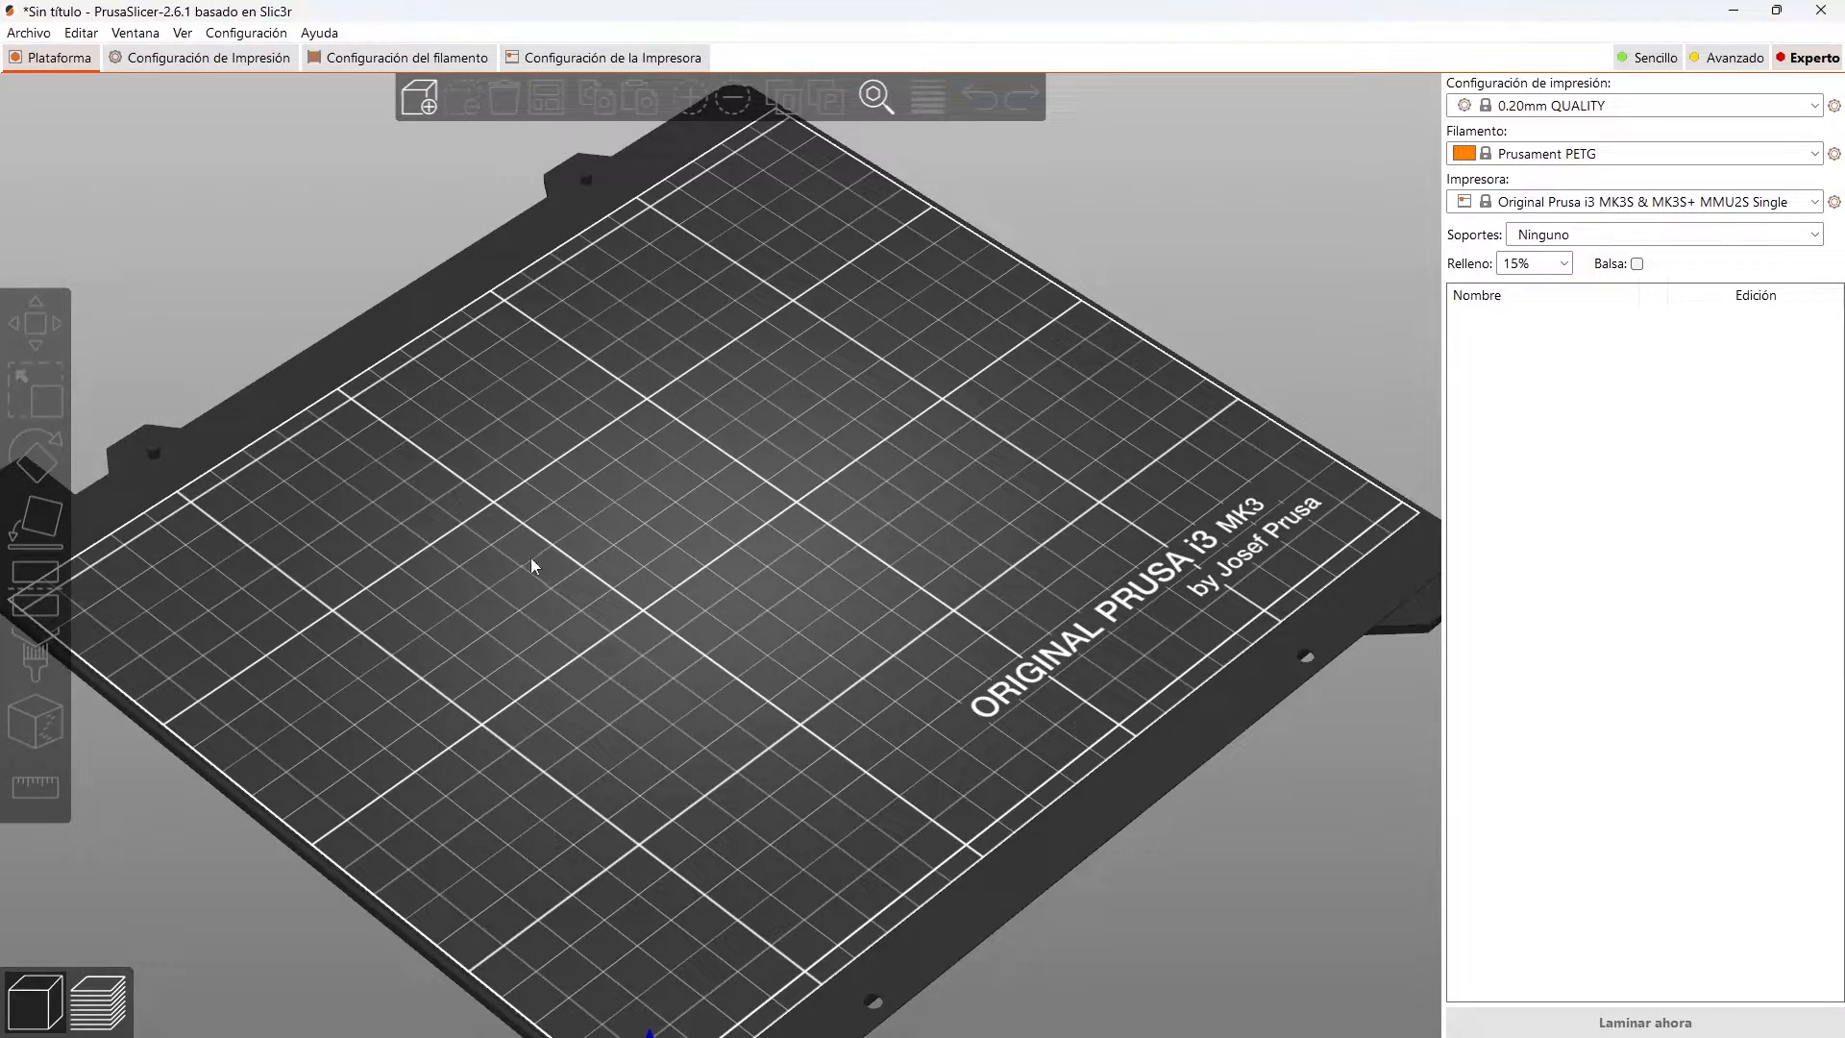
{"action": "scroll", "coordinate": [493, 549], "scroll_direction": "down", "scroll_amount": 1}
{"action": "left_click_drag", "start_coordinate": [728, 675], "coordinate": [740, 710]}
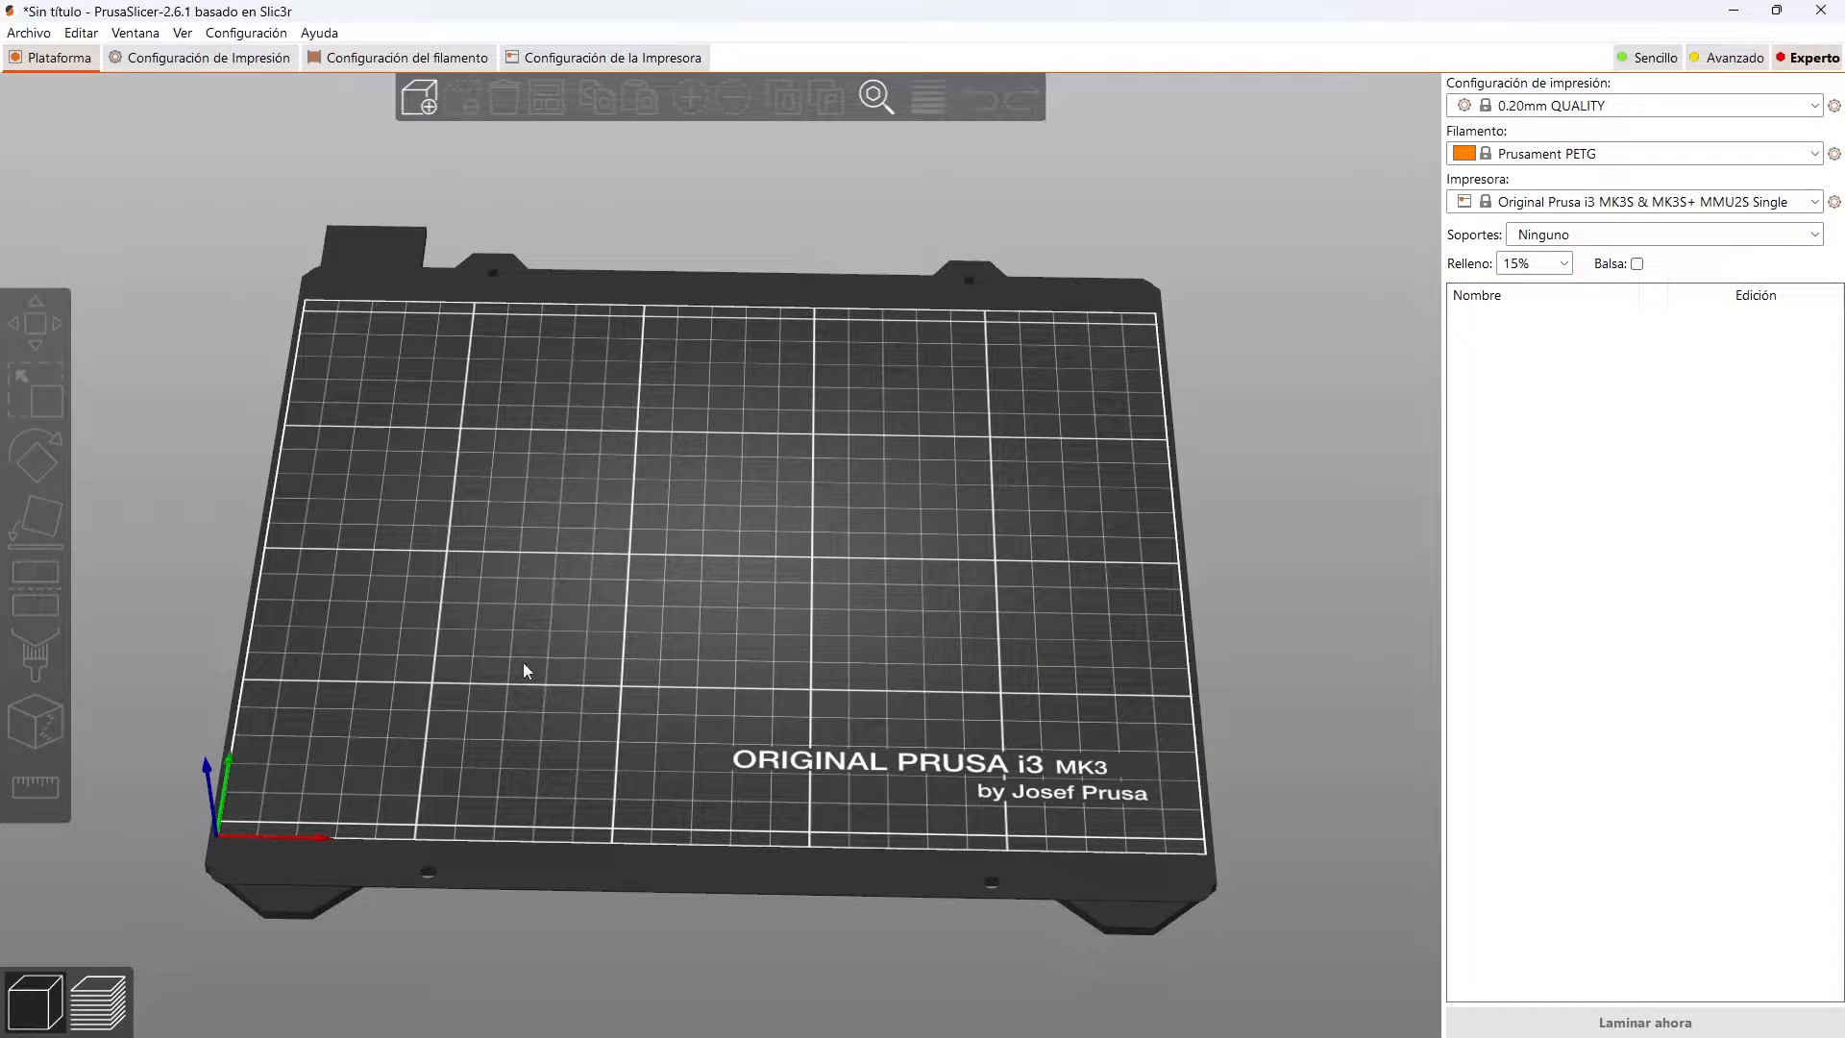
{"action": "mouse_move", "coordinate": [429, 773]}
{"action": "left_mouse_down"}
{"action": "mouse_move", "coordinate": [449, 729]}
{"action": "mouse_move", "coordinate": [499, 699]}
{"action": "mouse_move", "coordinate": [432, 759]}
{"action": "mouse_move", "coordinate": [415, 738]}
{"action": "mouse_move", "coordinate": [480, 735]}
{"action": "mouse_move", "coordinate": [465, 765]}
{"action": "mouse_move", "coordinate": [423, 767]}
{"action": "left_mouse_up"}
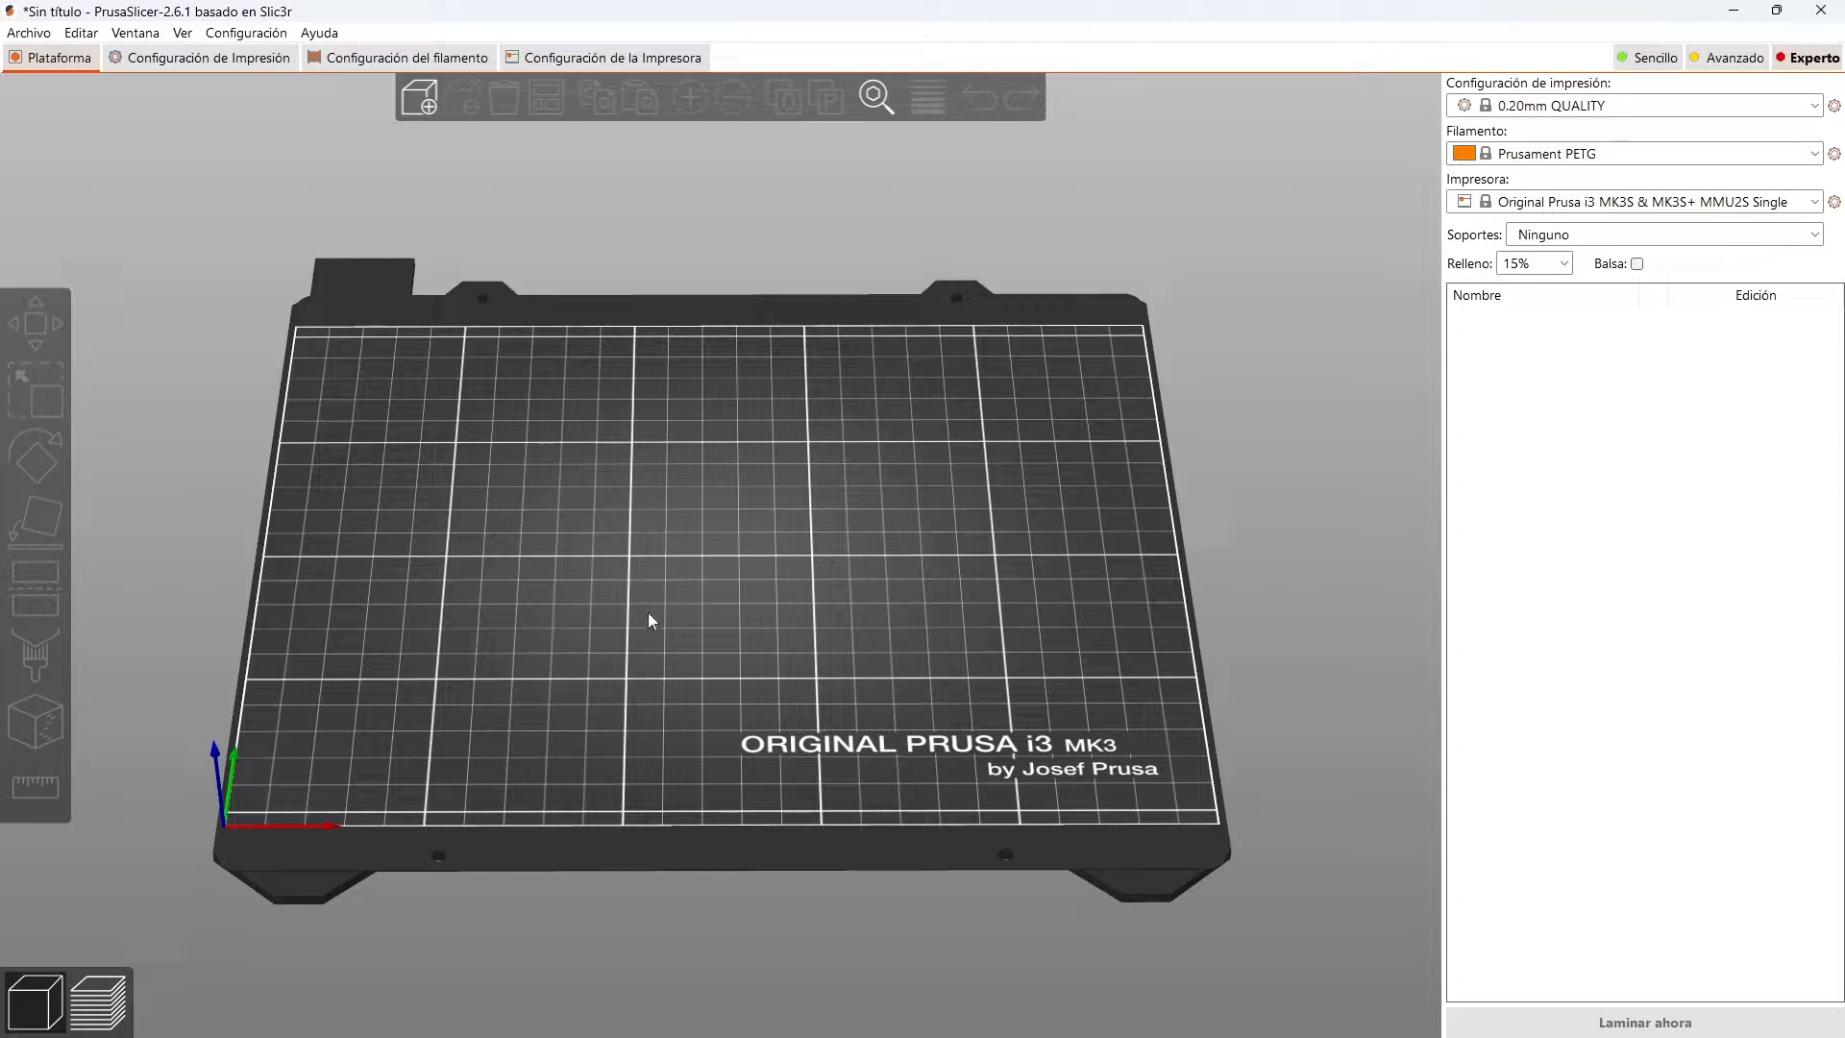
{"action": "mouse_move", "coordinate": [648, 615]}
{"action": "left_mouse_down"}
{"action": "mouse_move", "coordinate": [690, 609]}
{"action": "mouse_move", "coordinate": [664, 609]}
{"action": "left_mouse_up"}
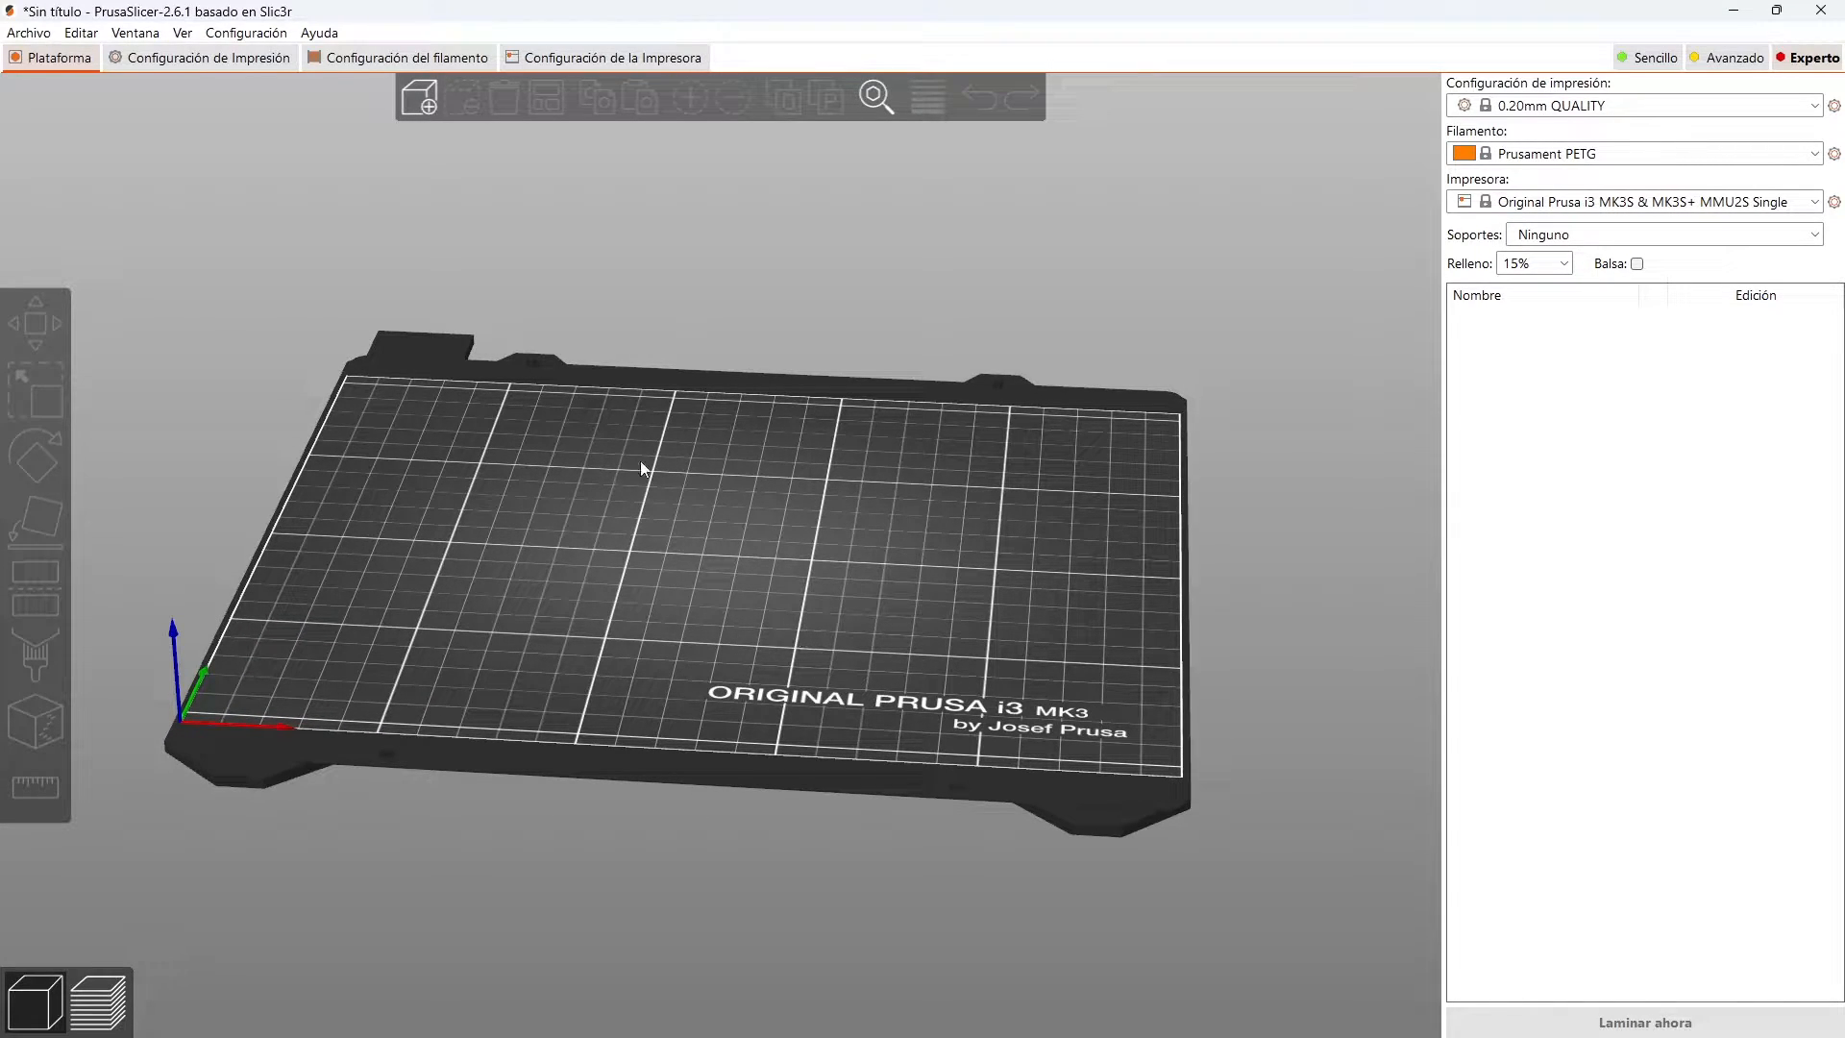
Step: Review the print settings for layers and perimeters, infill, skirt and brim, support material and speed, as well as the filament settings
{"action": "left_click", "coordinate": [198, 59]}
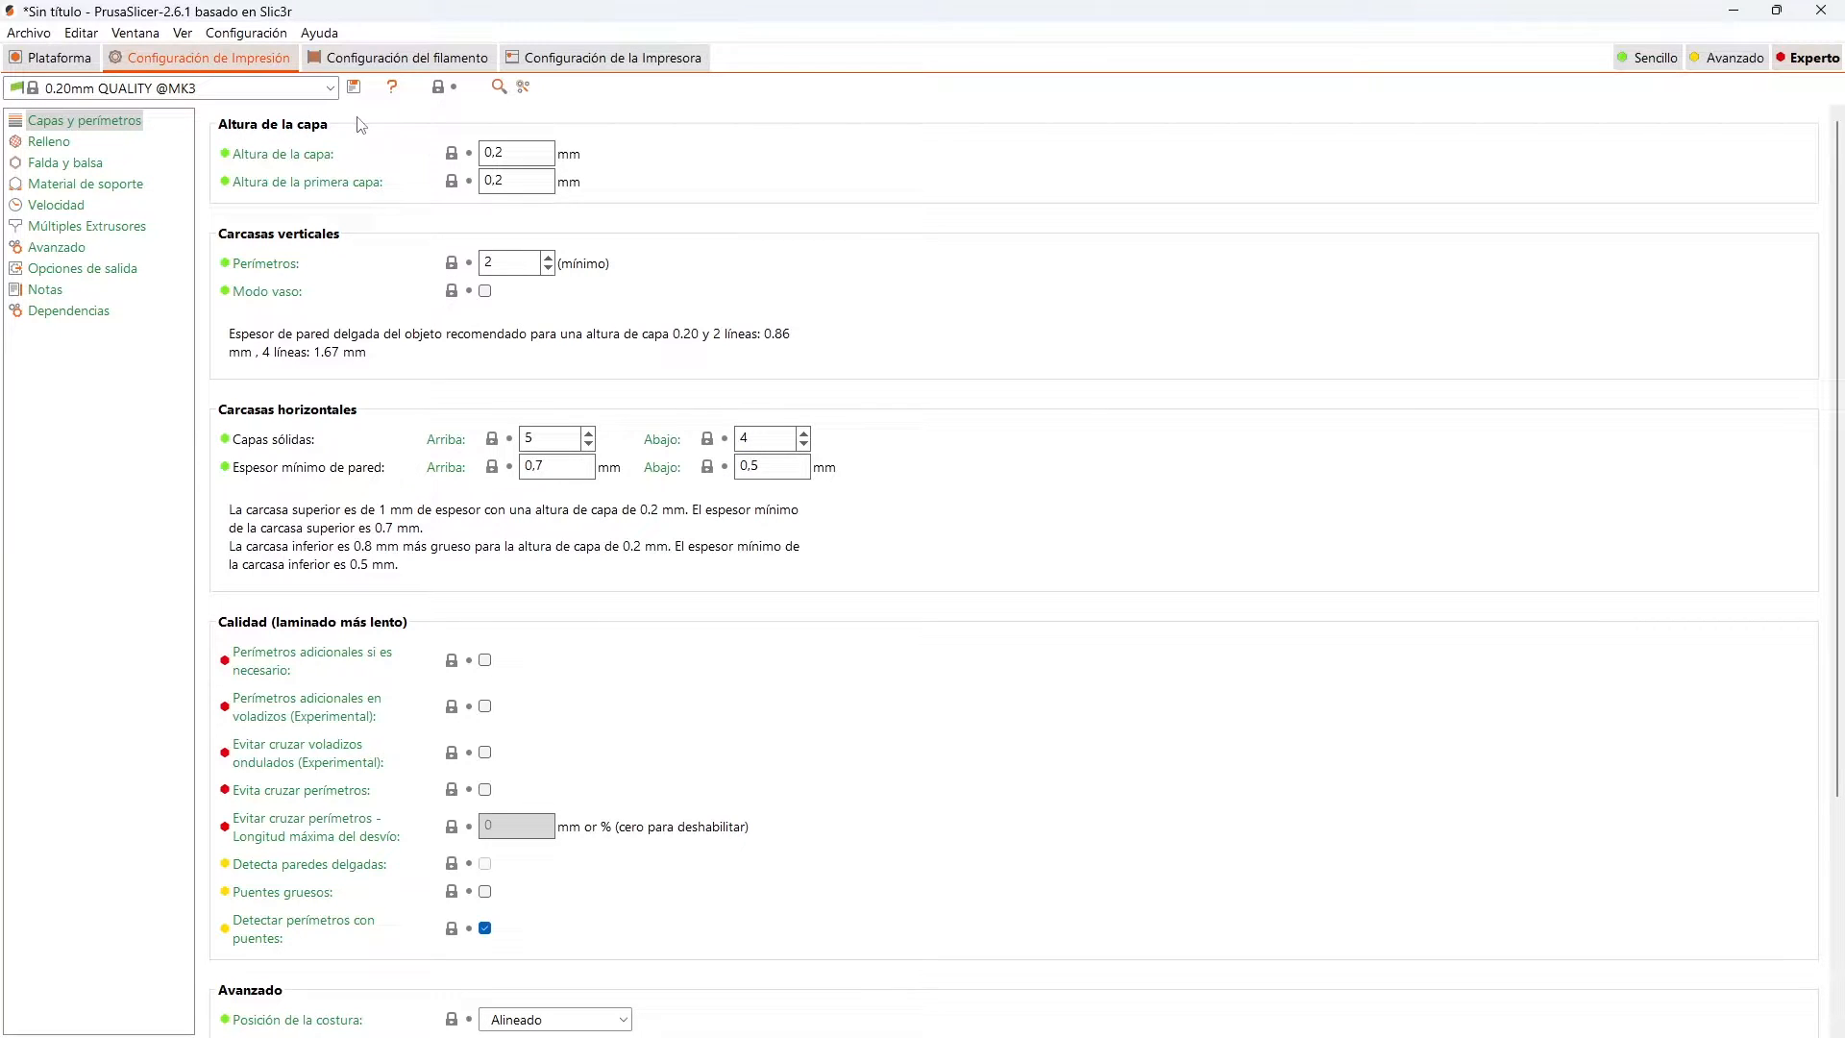
{"action": "mouse_move", "coordinate": [322, 192]}
{"action": "left_click", "coordinate": [65, 145]}
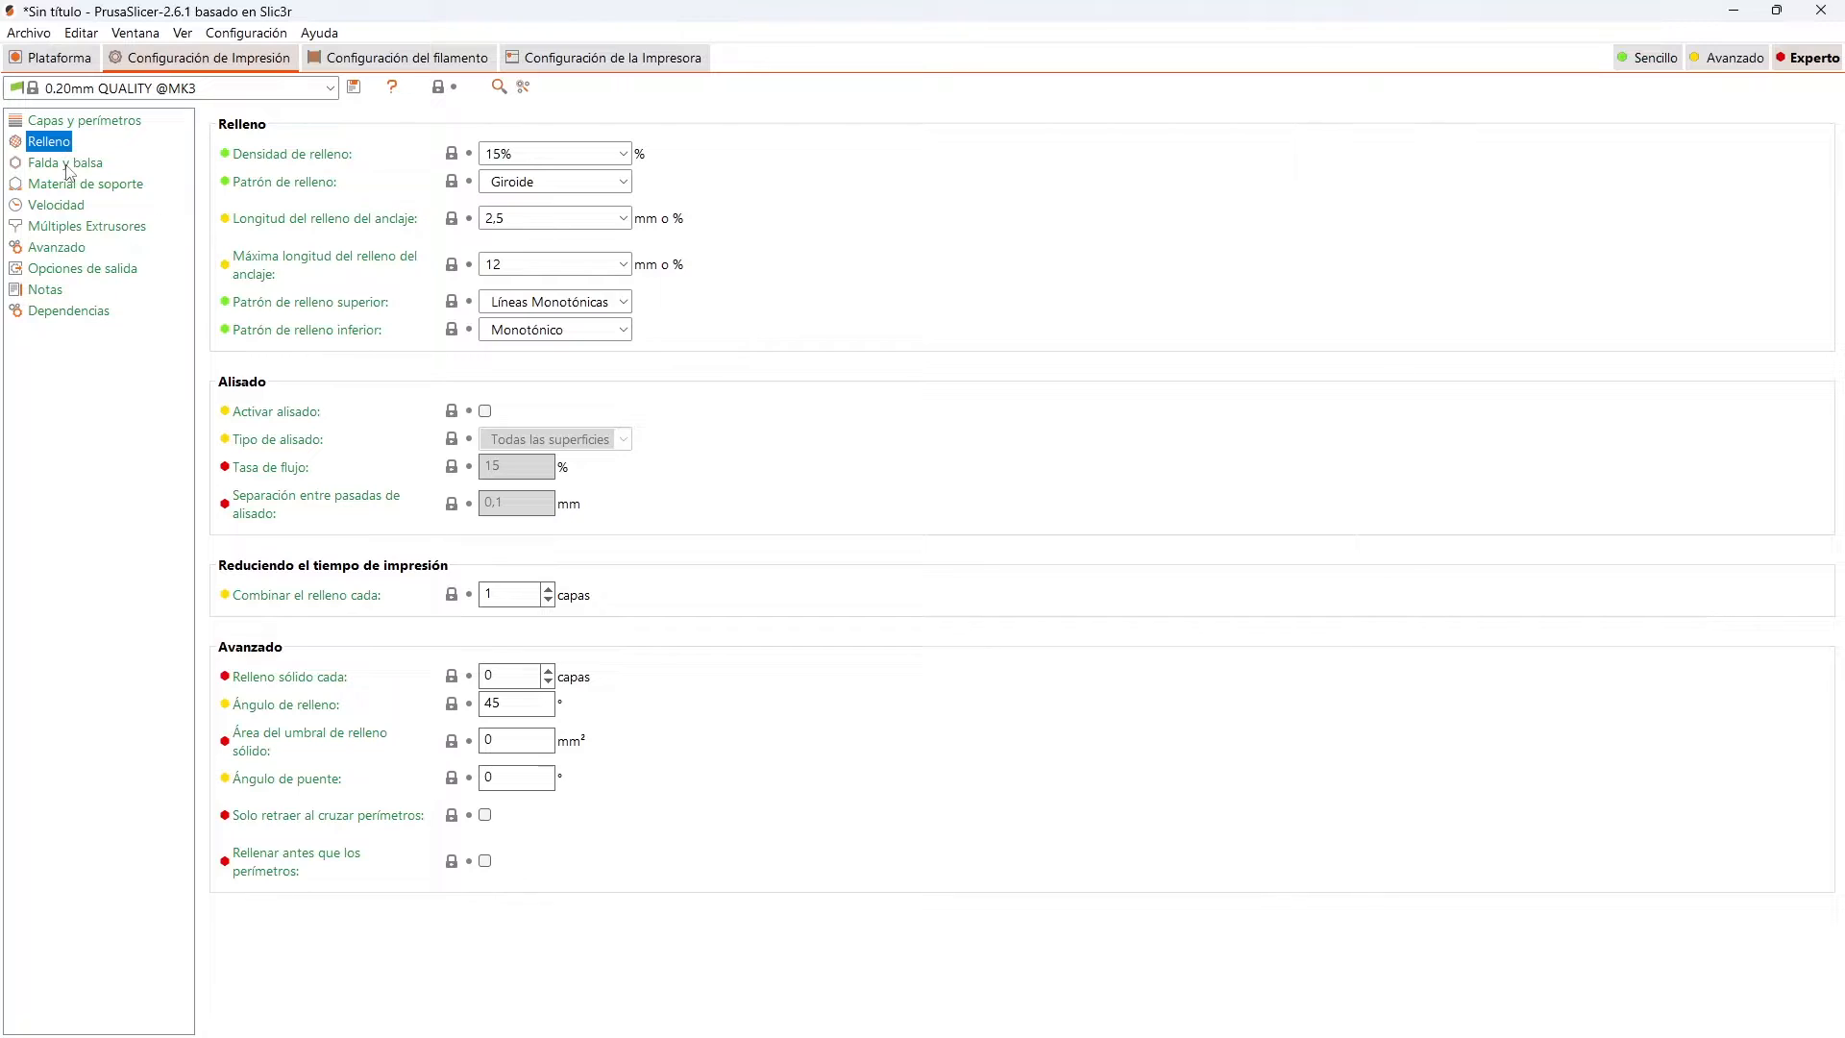
{"action": "left_click", "coordinate": [67, 165]}
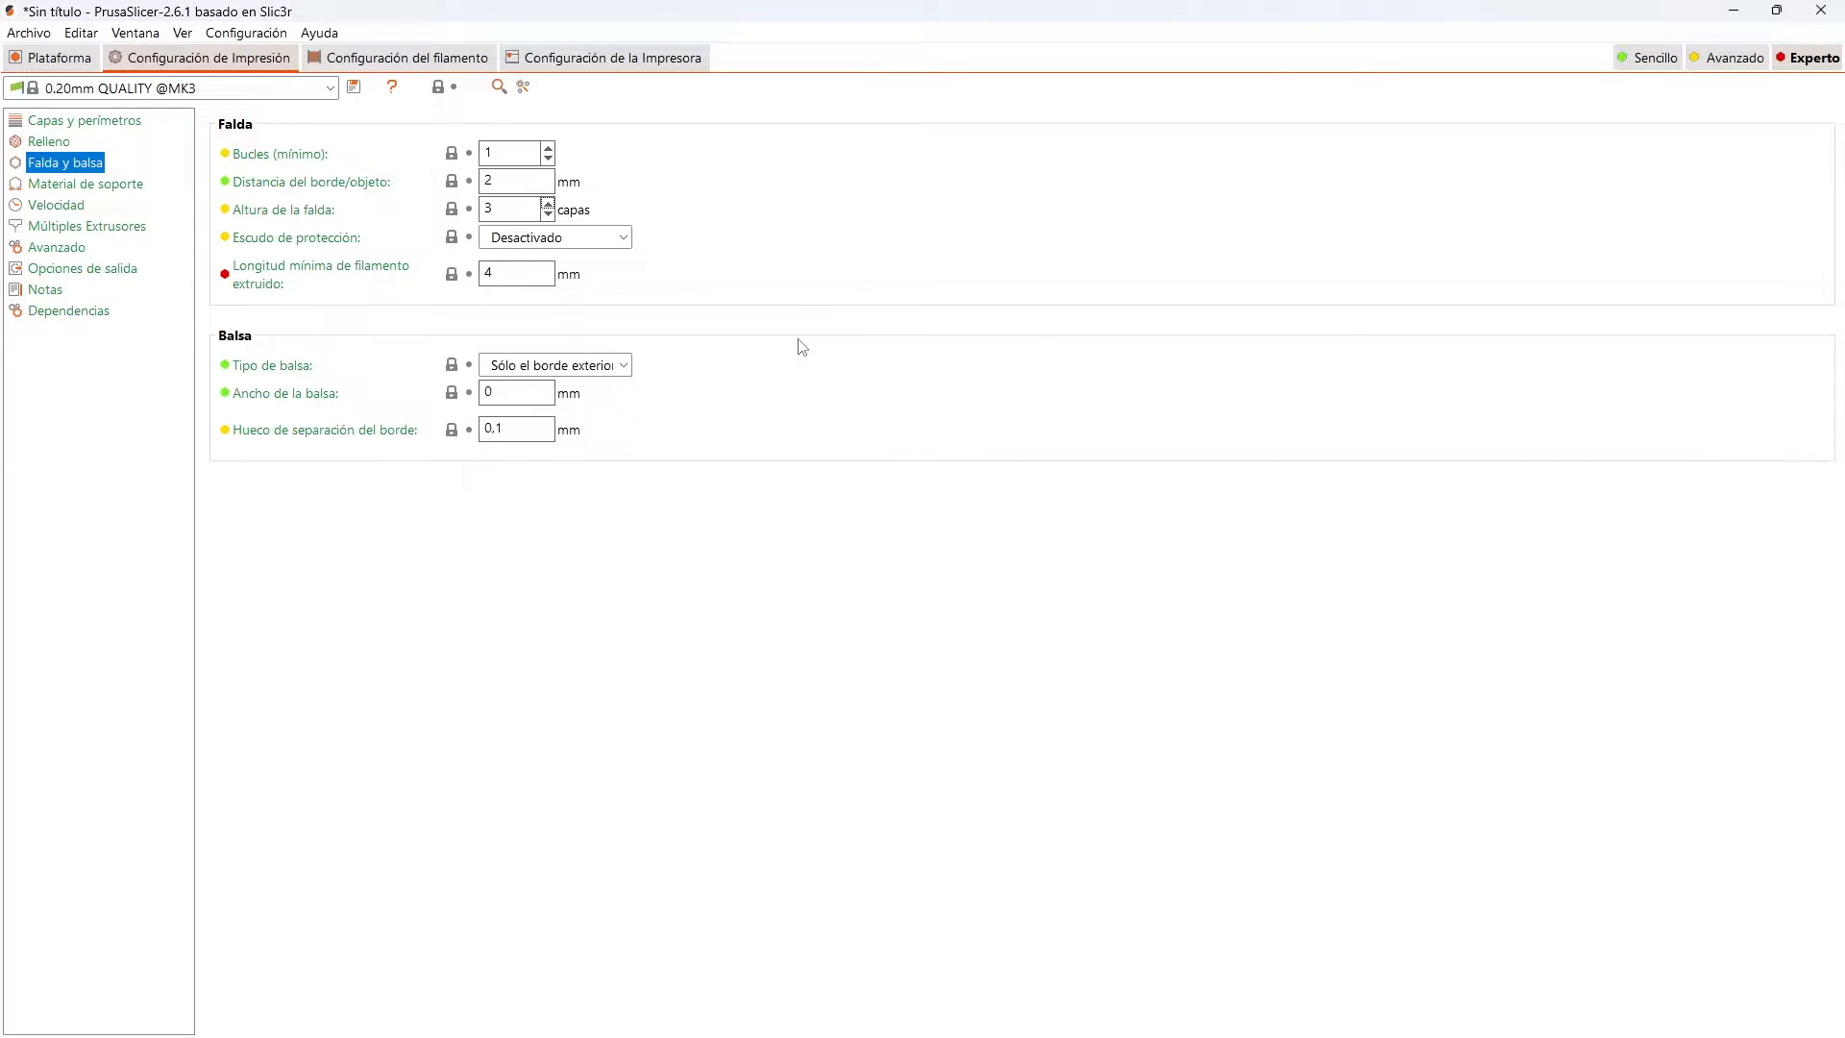
{"action": "left_click", "coordinate": [77, 185]}
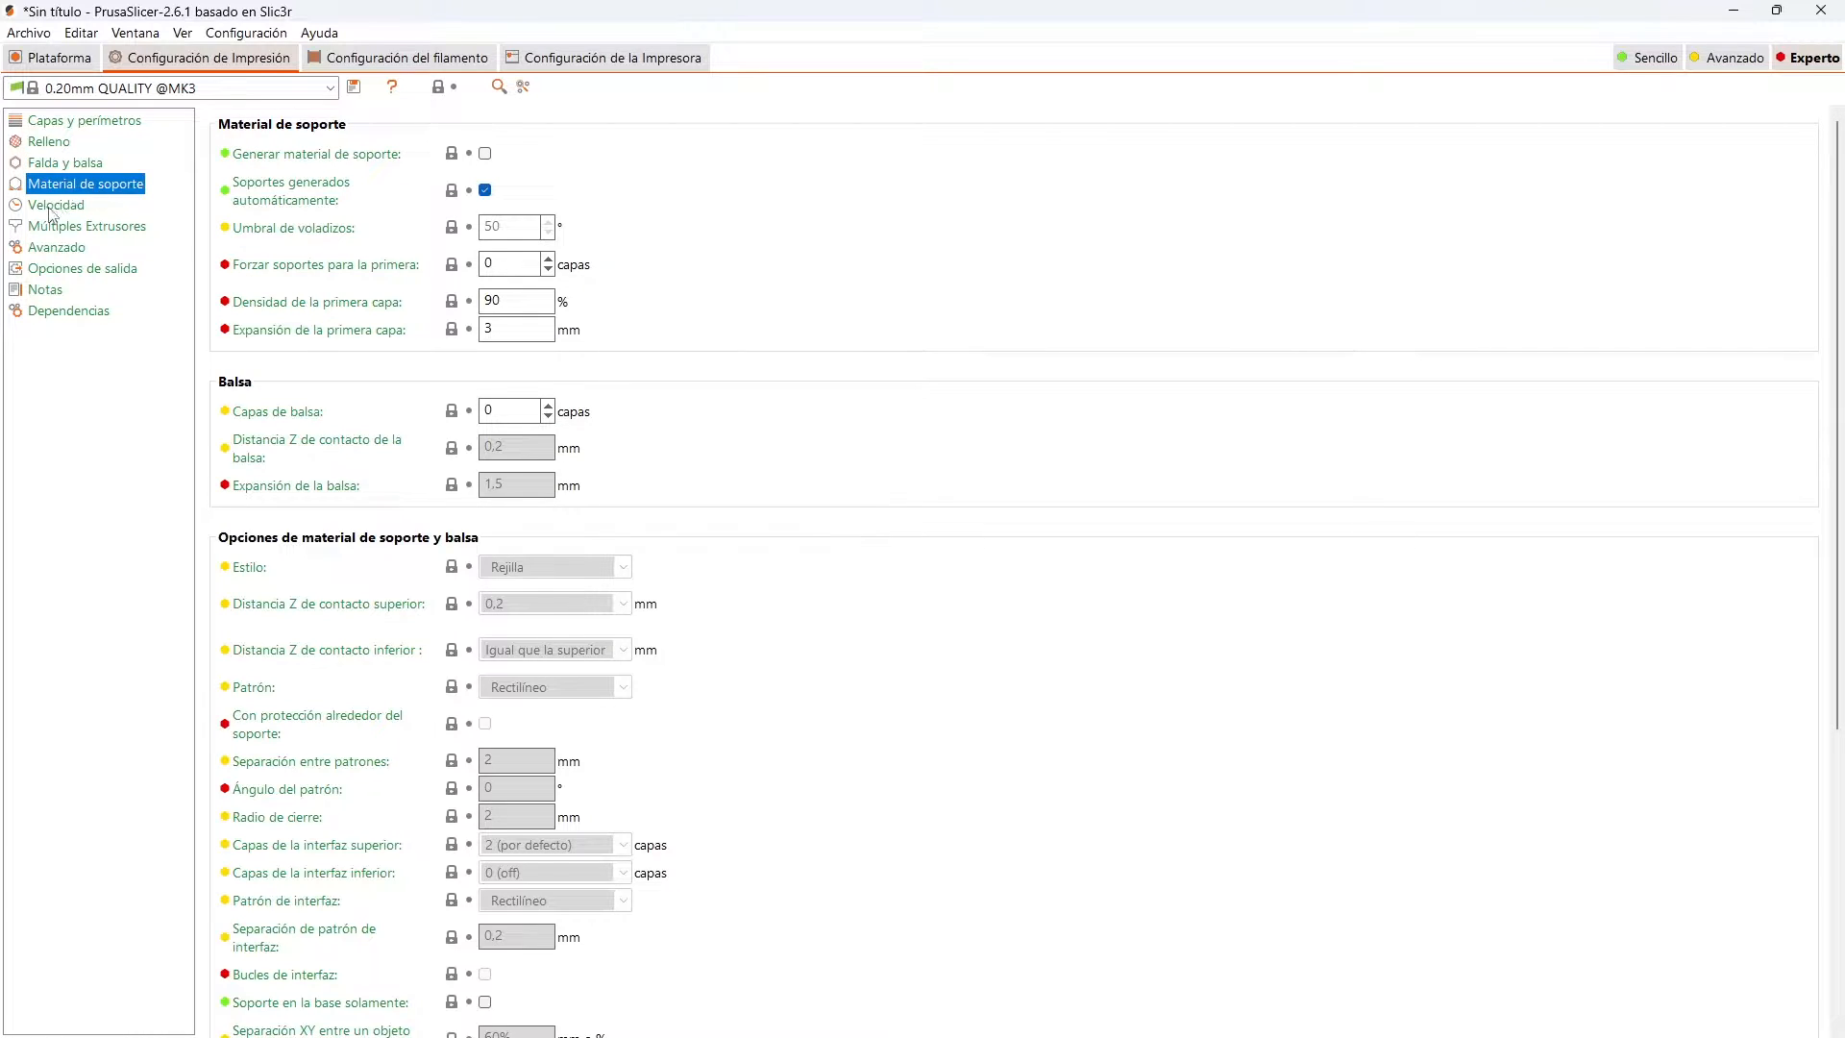
{"action": "left_click", "coordinate": [54, 207]}
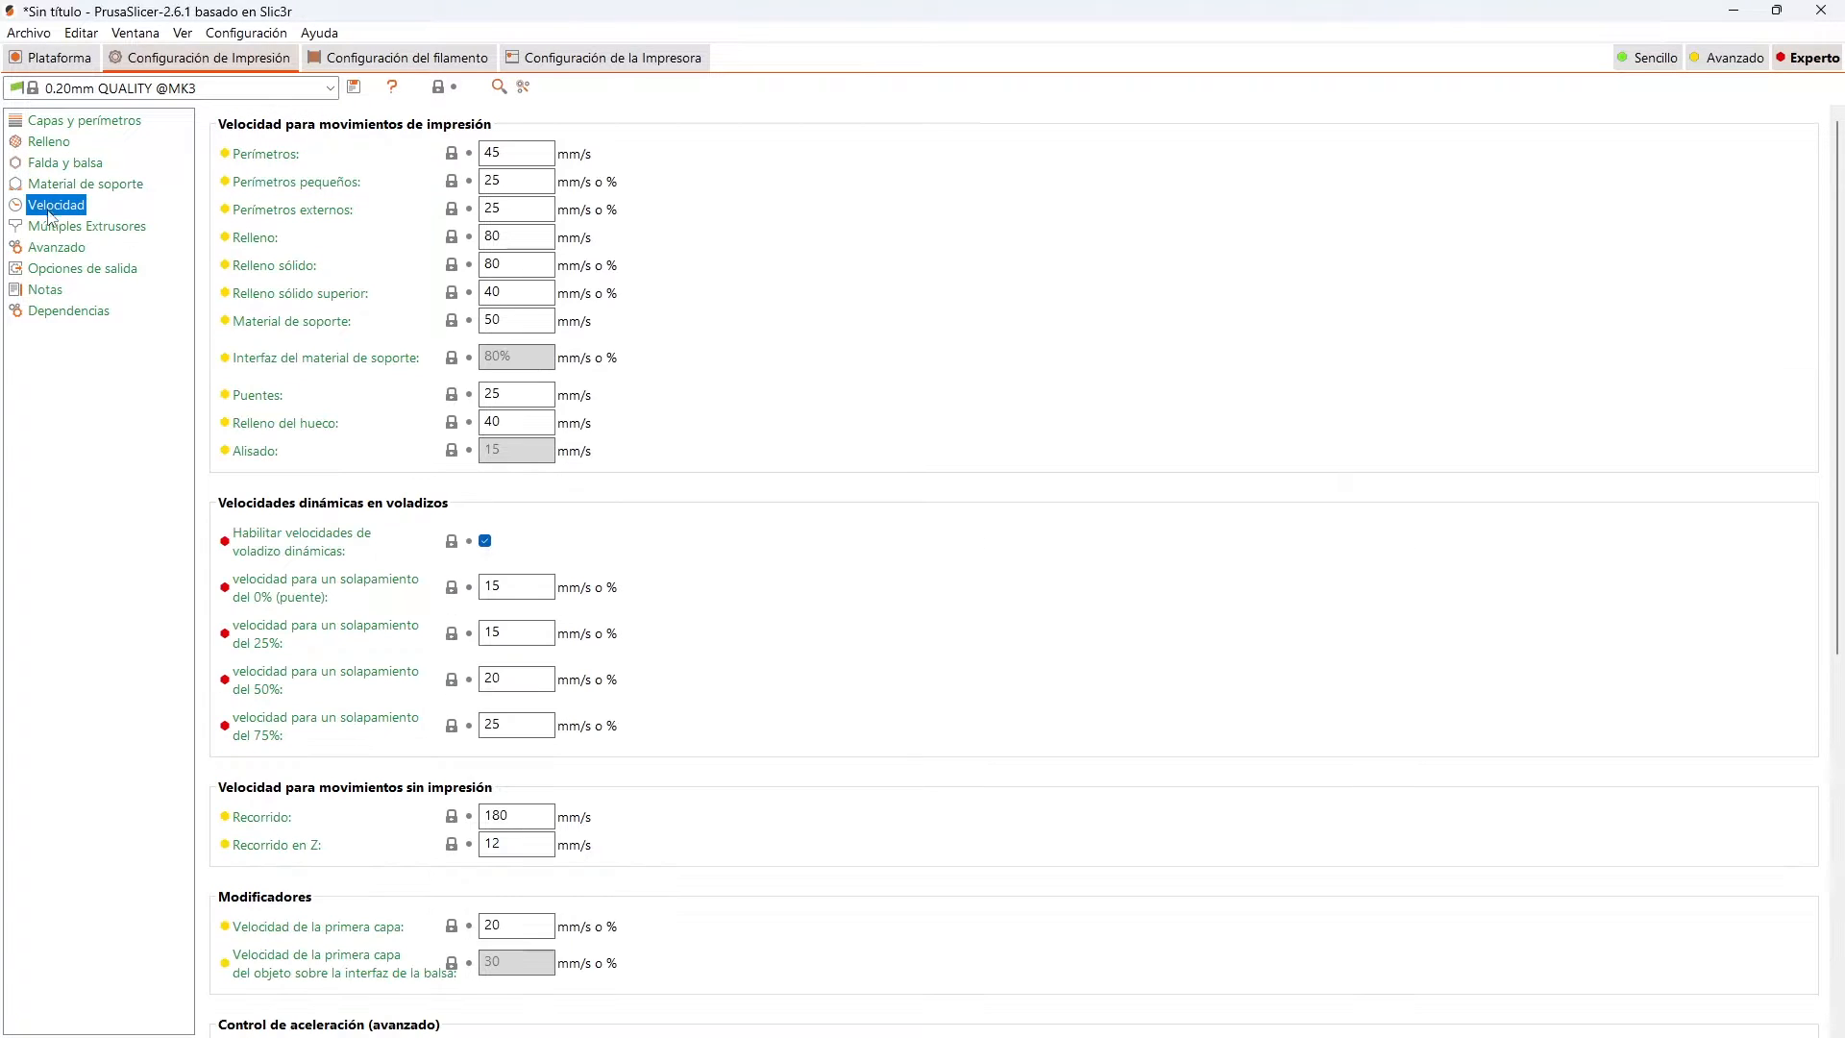
{"action": "left_click", "coordinate": [365, 58]}
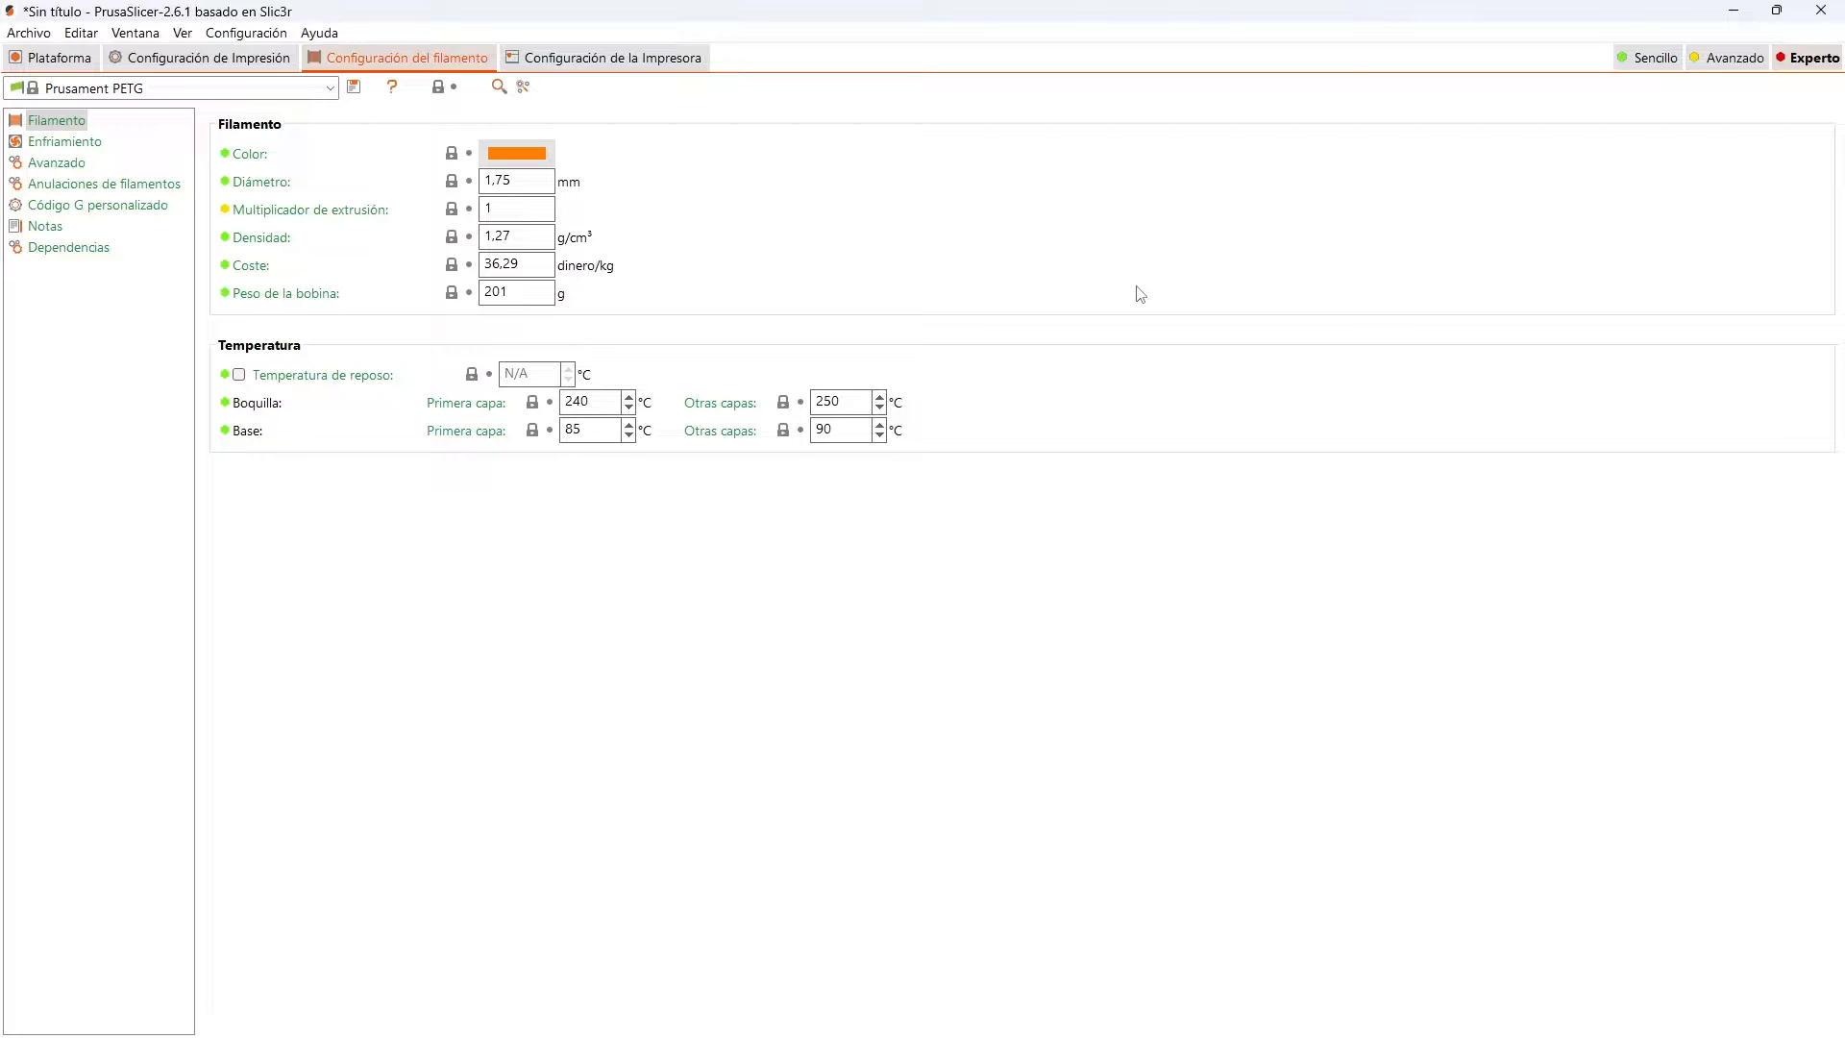
Step: Review the printer settings from General and custom G-code through machine limits, Extruder 1, notes and dependencies, and return to the plater
{"action": "key", "text": "ctrl+4"}
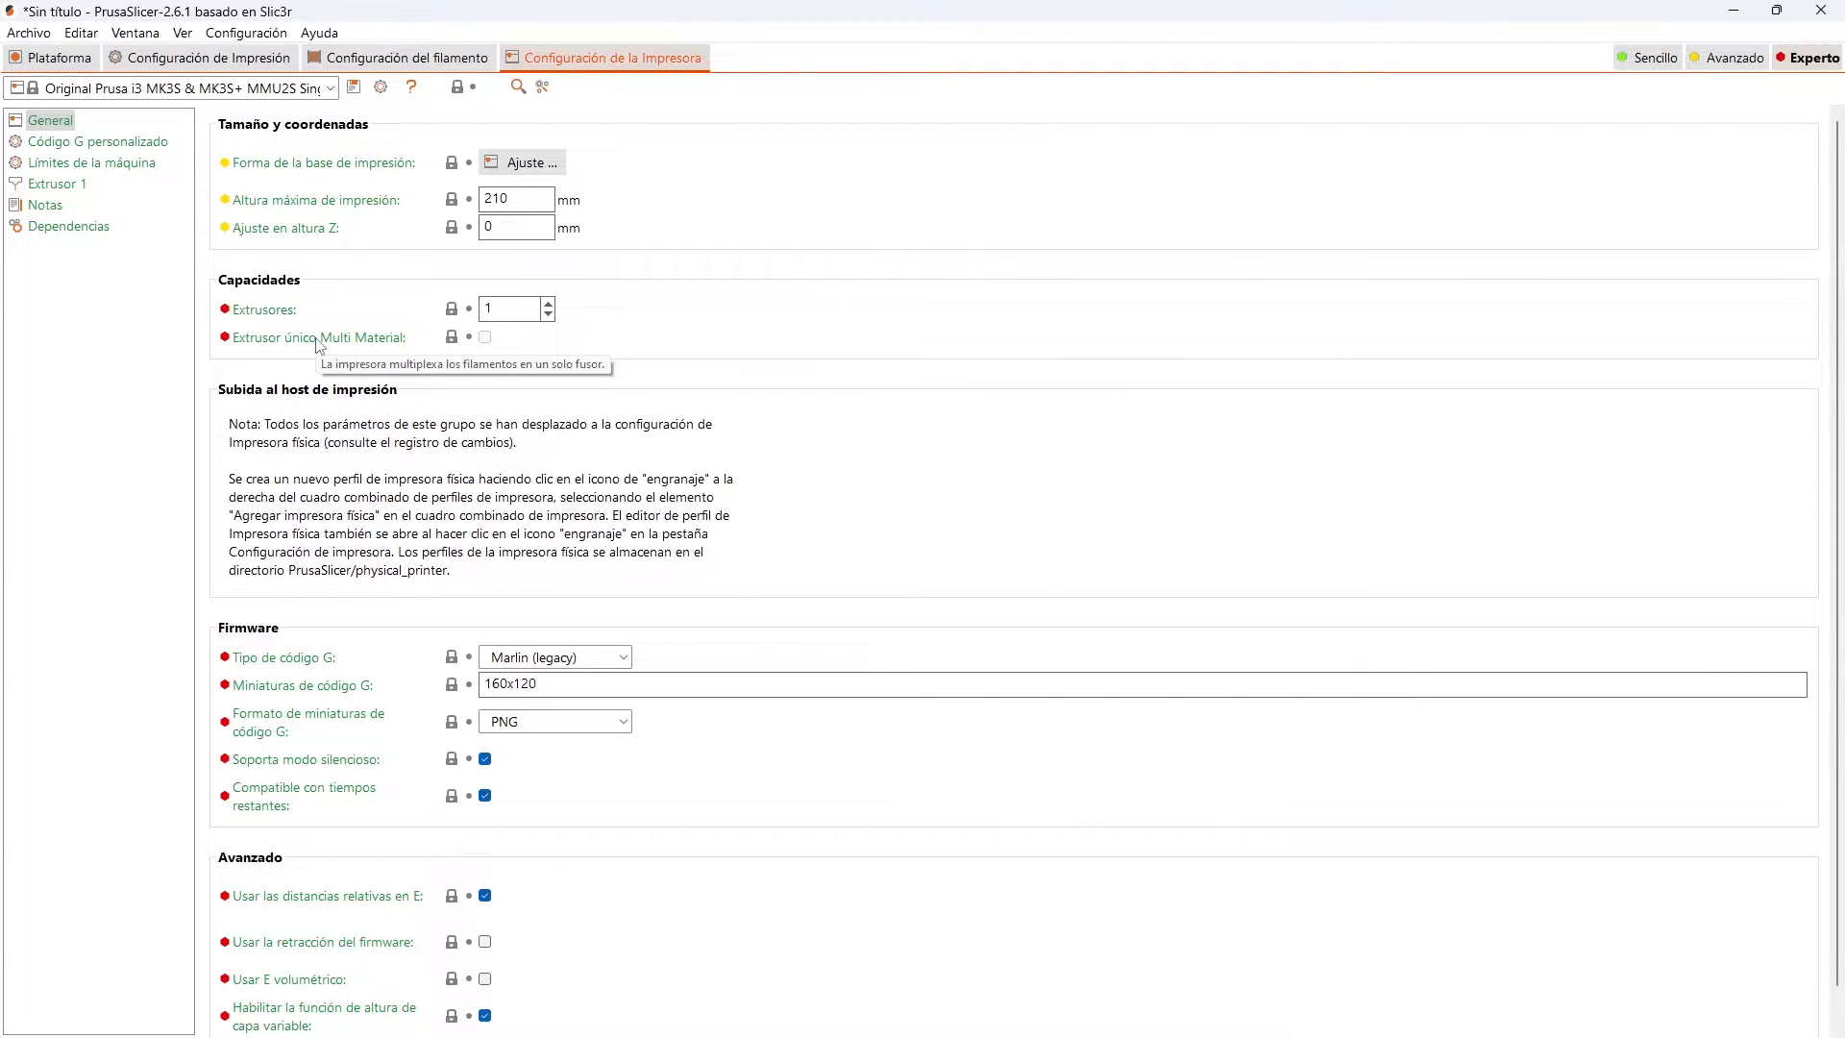
{"action": "left_click", "coordinate": [139, 144]}
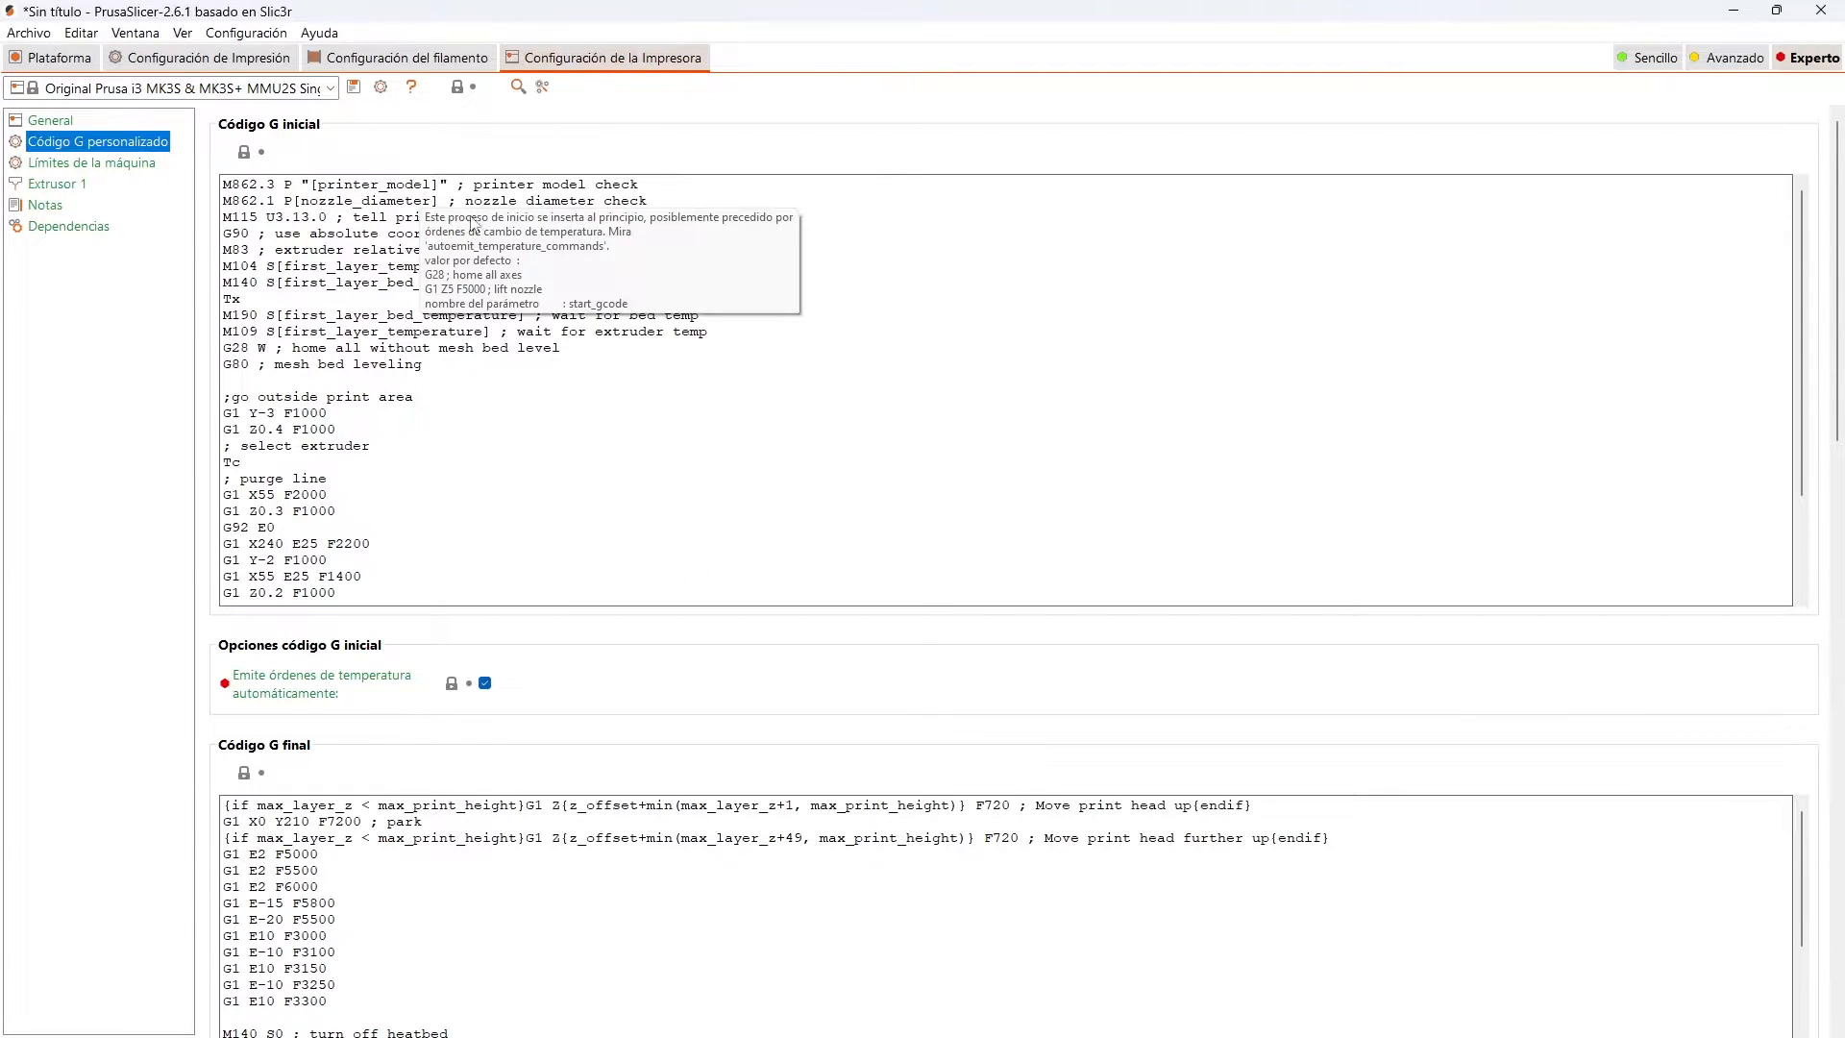
{"action": "left_click", "coordinate": [351, 415]}
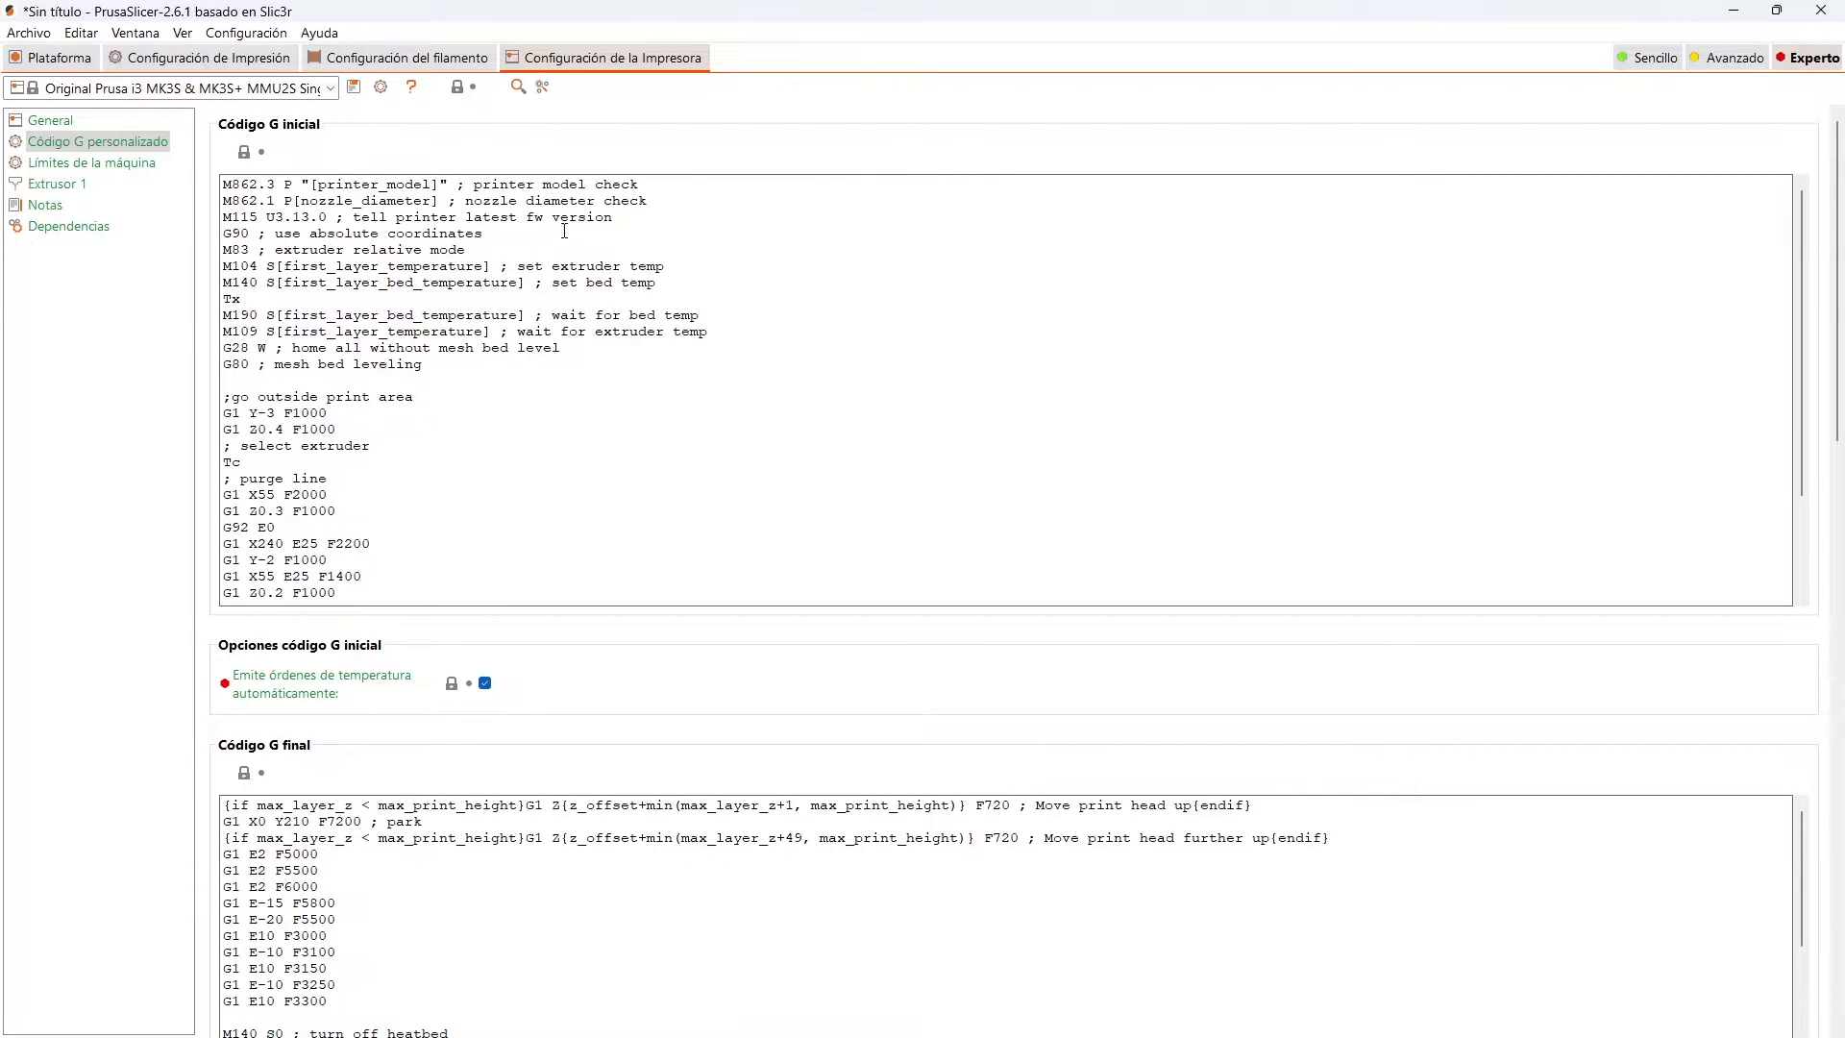
{"action": "left_click", "coordinate": [98, 165]}
{"action": "left_click", "coordinate": [73, 189]}
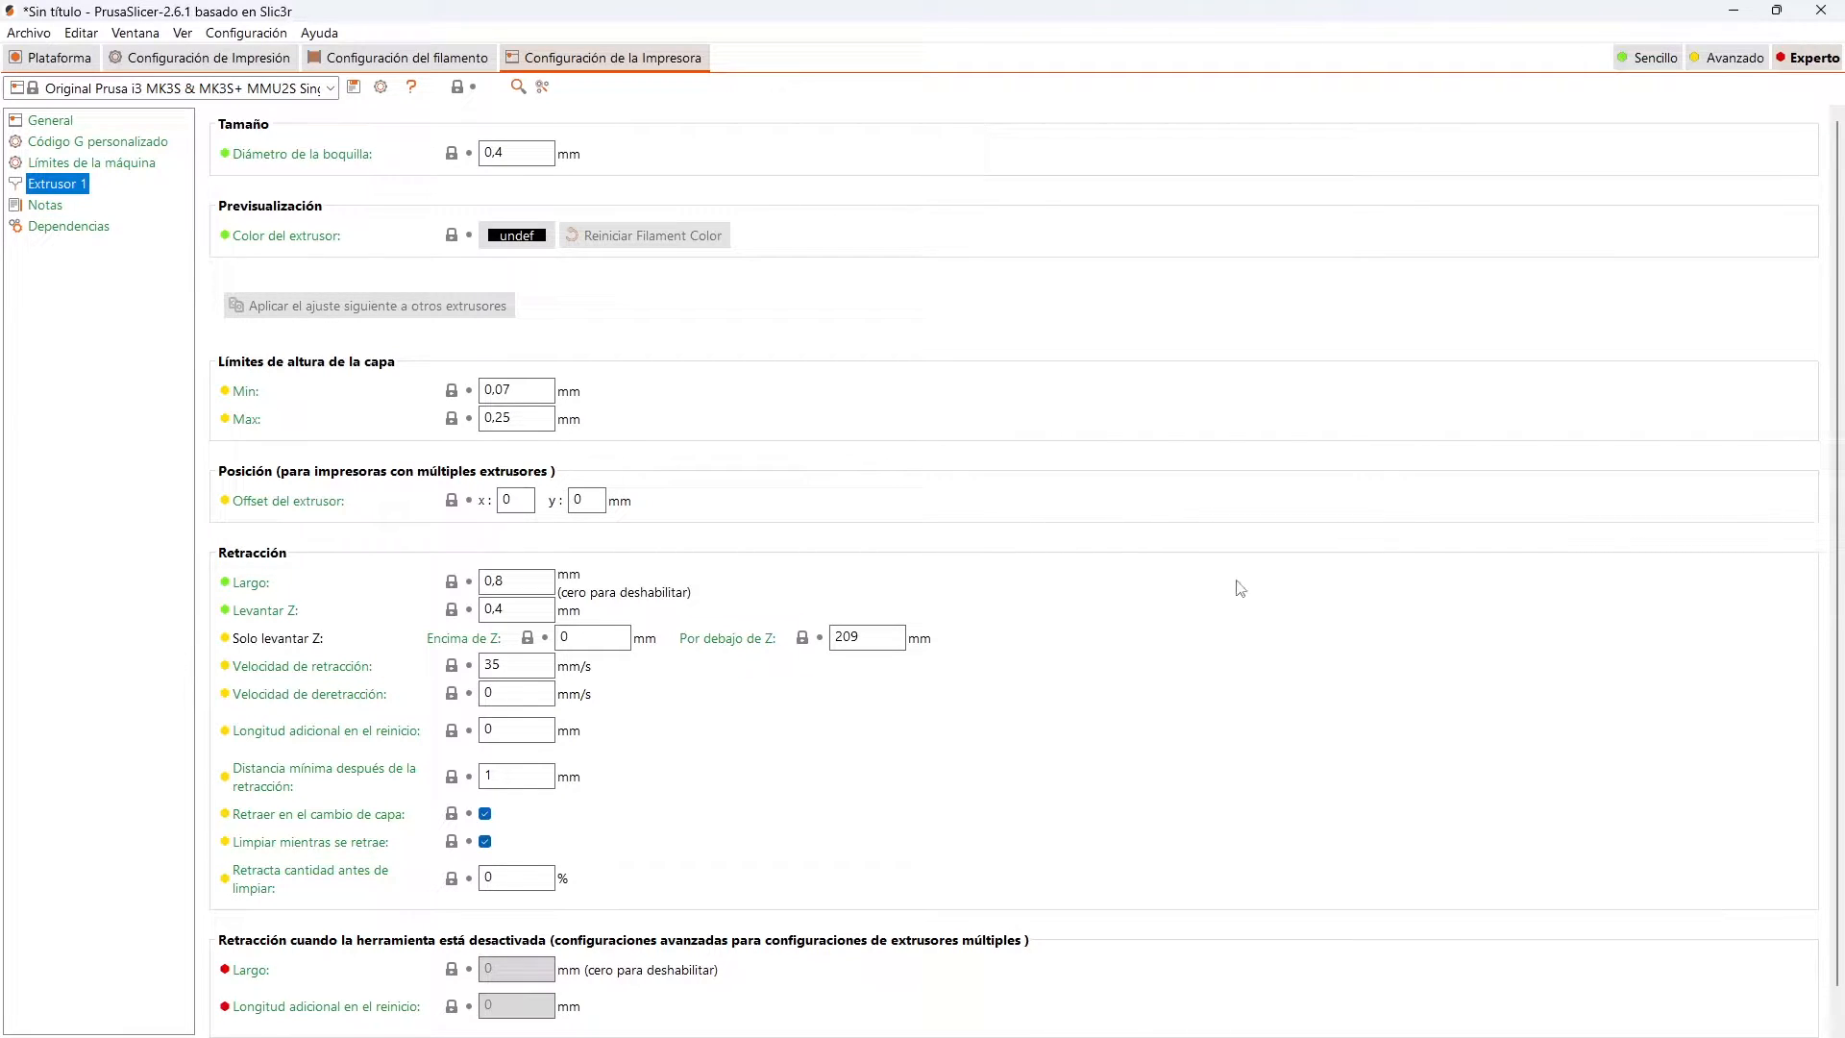
{"action": "scroll", "coordinate": [434, 526], "scroll_direction": "down", "scroll_amount": 1}
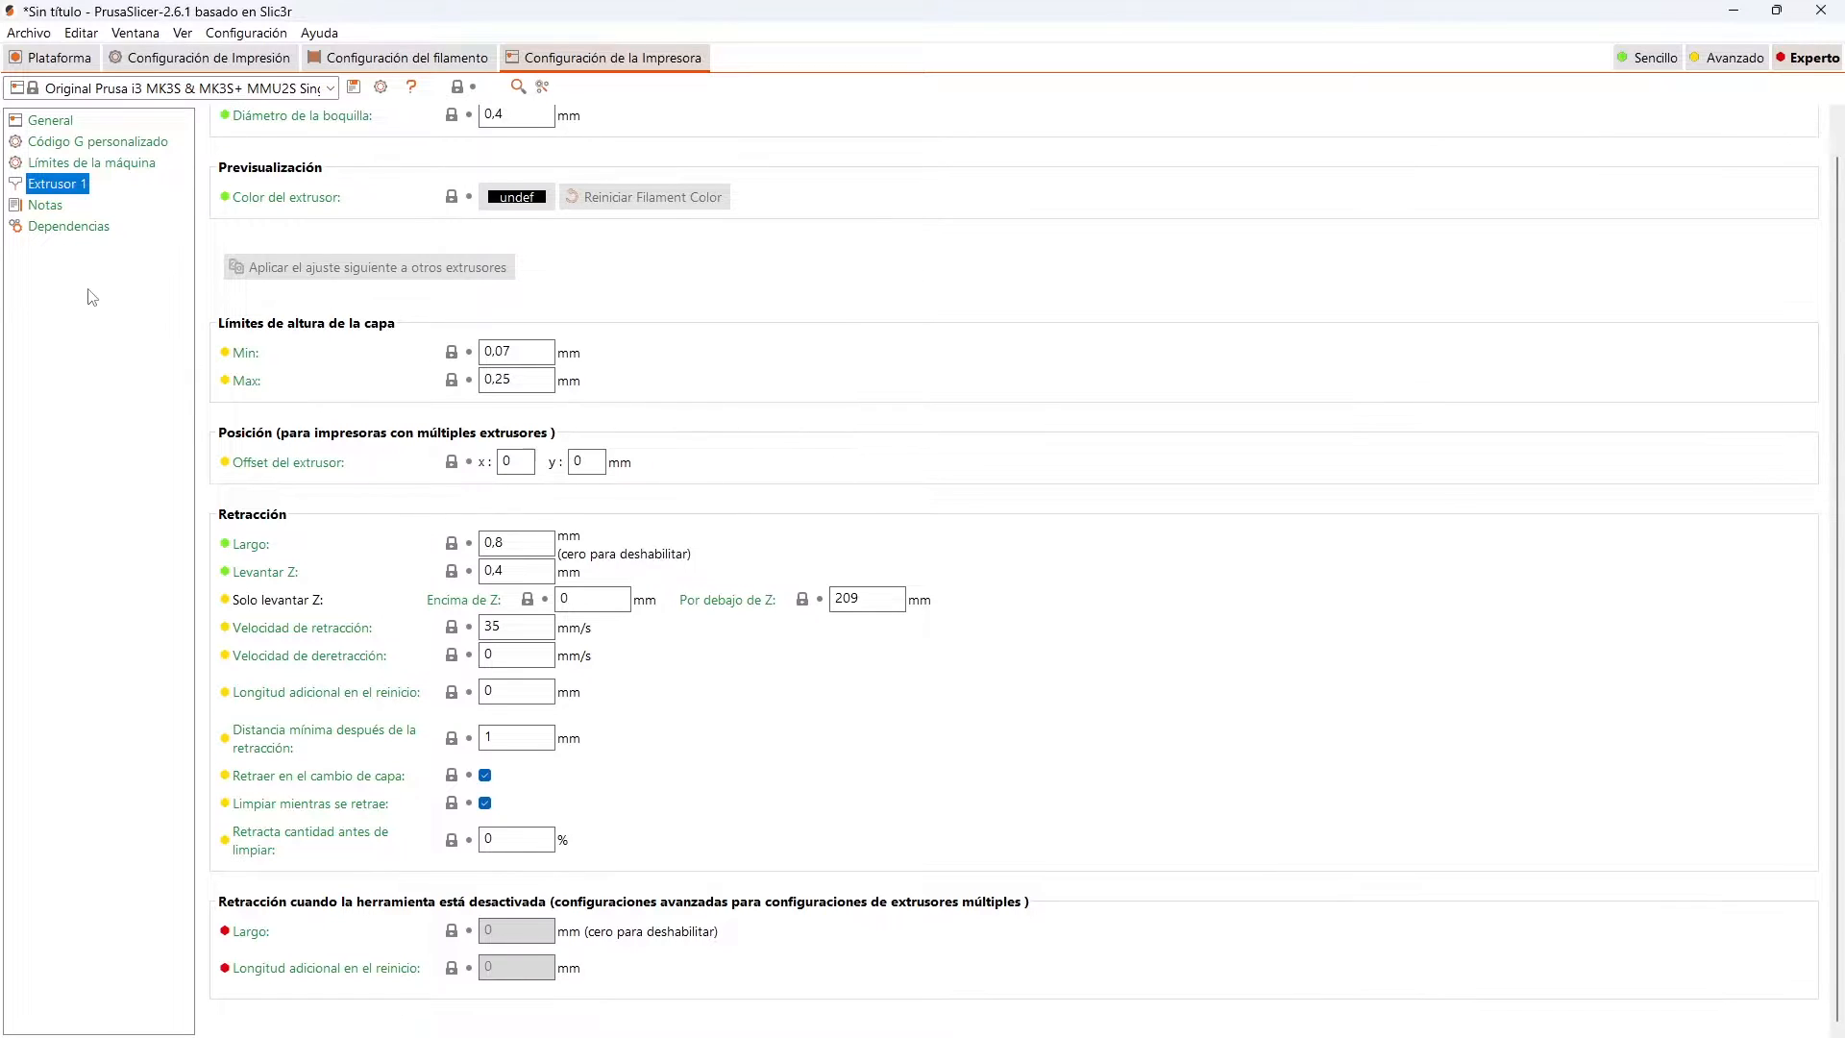
{"action": "left_click", "coordinate": [46, 205]}
{"action": "left_click", "coordinate": [57, 227]}
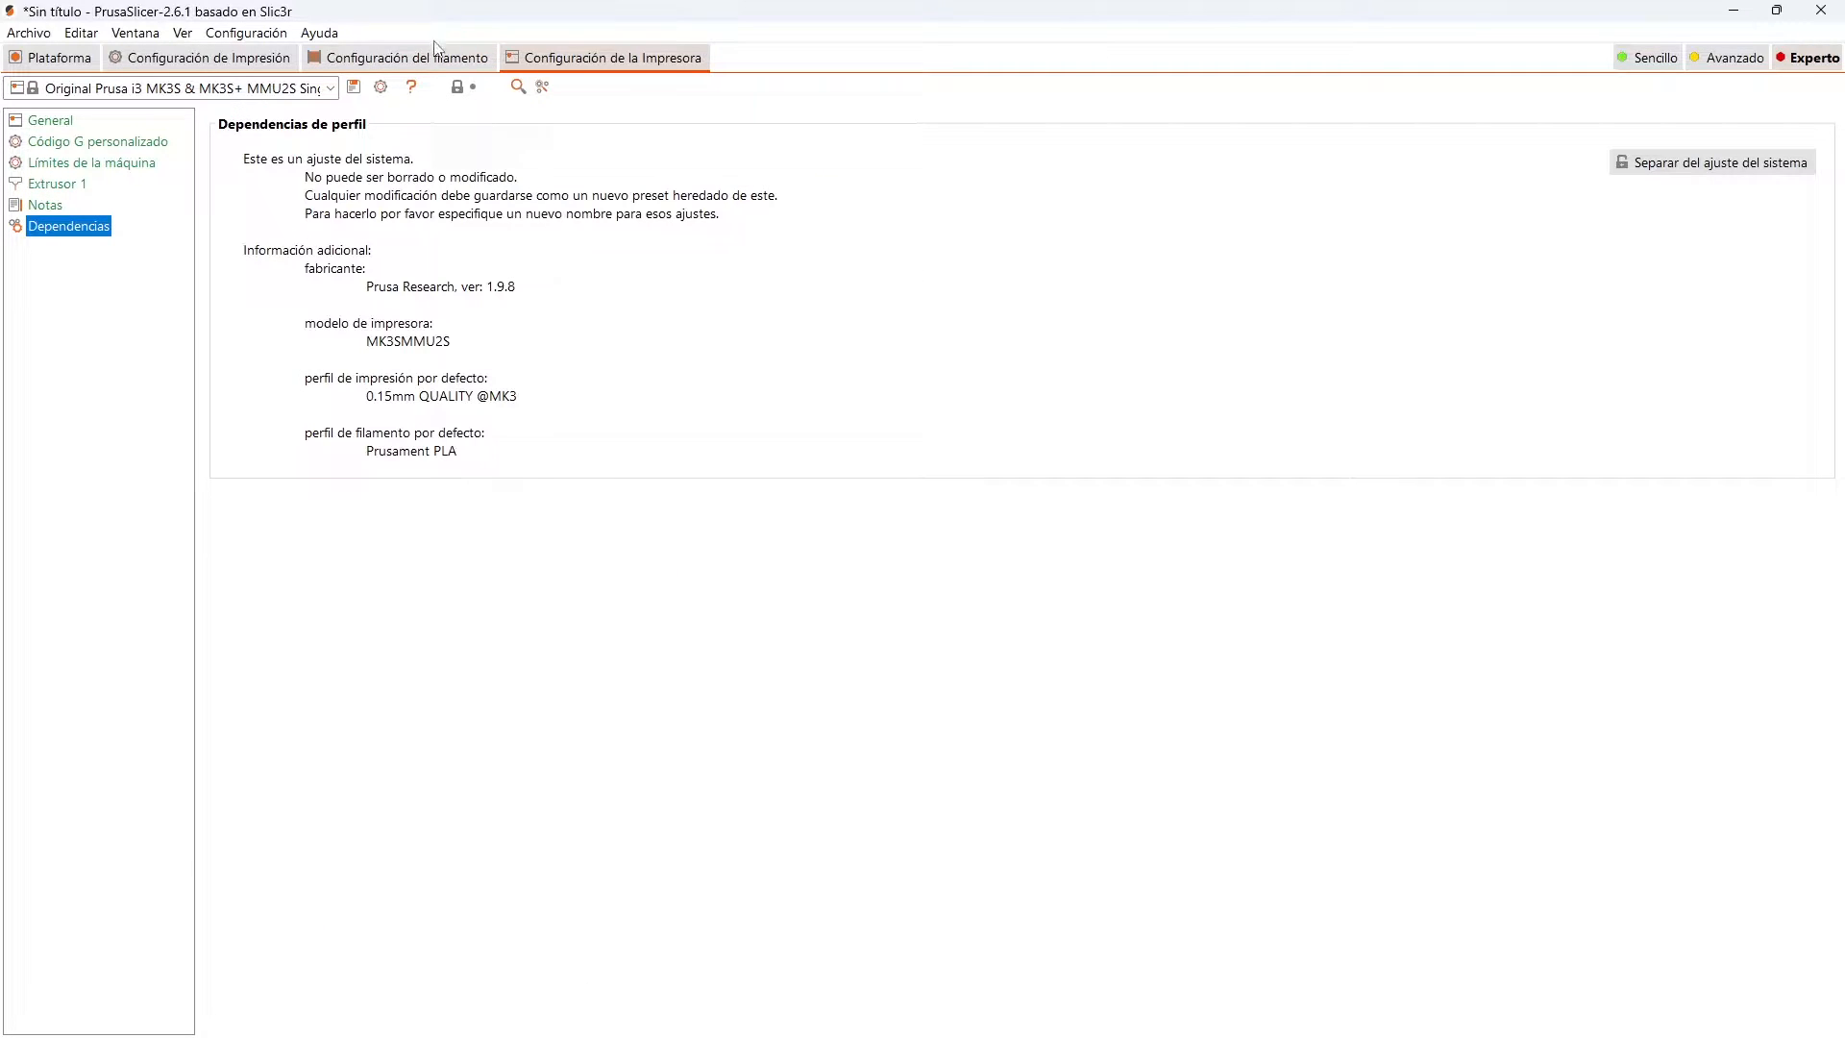
{"action": "left_click", "coordinate": [58, 58]}
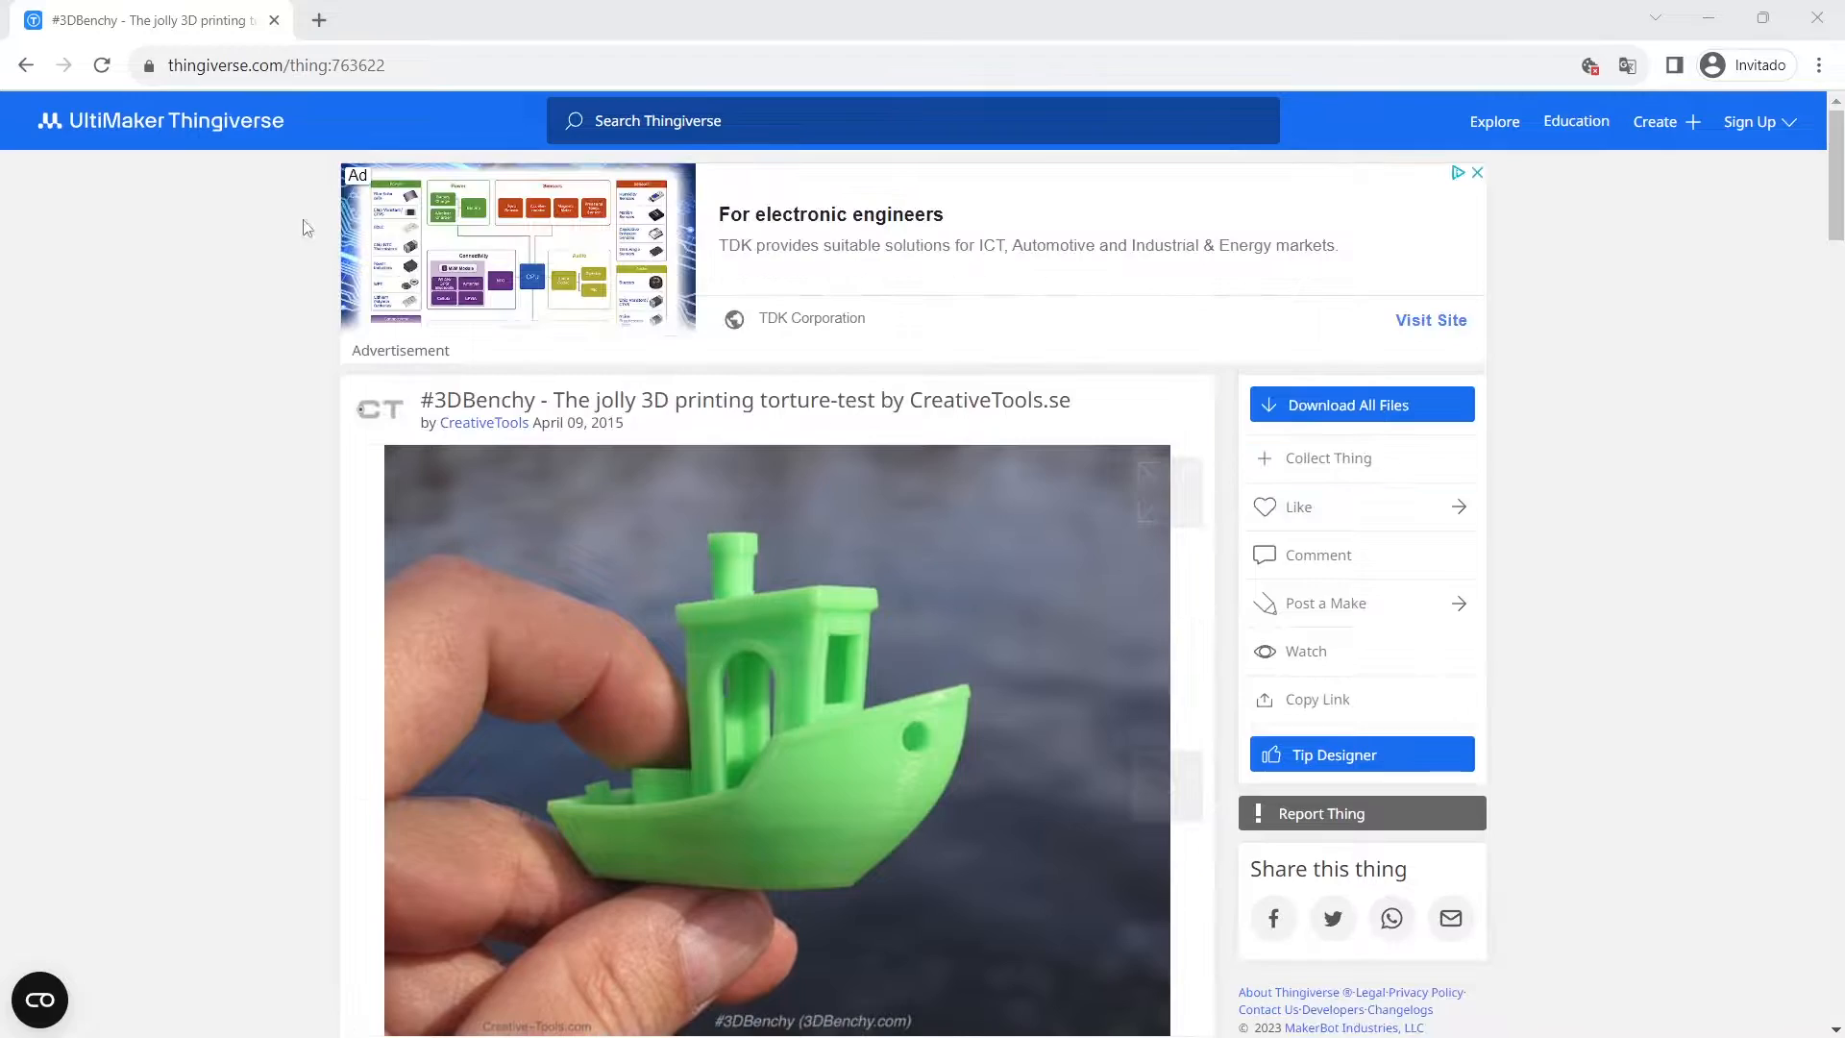
Step: Download 3DBenchy.stl from the thing files of the #3DBenchy page on Thingiverse in the browser
{"action": "scroll", "coordinate": [509, 592], "scroll_direction": "down", "scroll_amount": 5}
{"action": "left_click", "coordinate": [630, 751]}
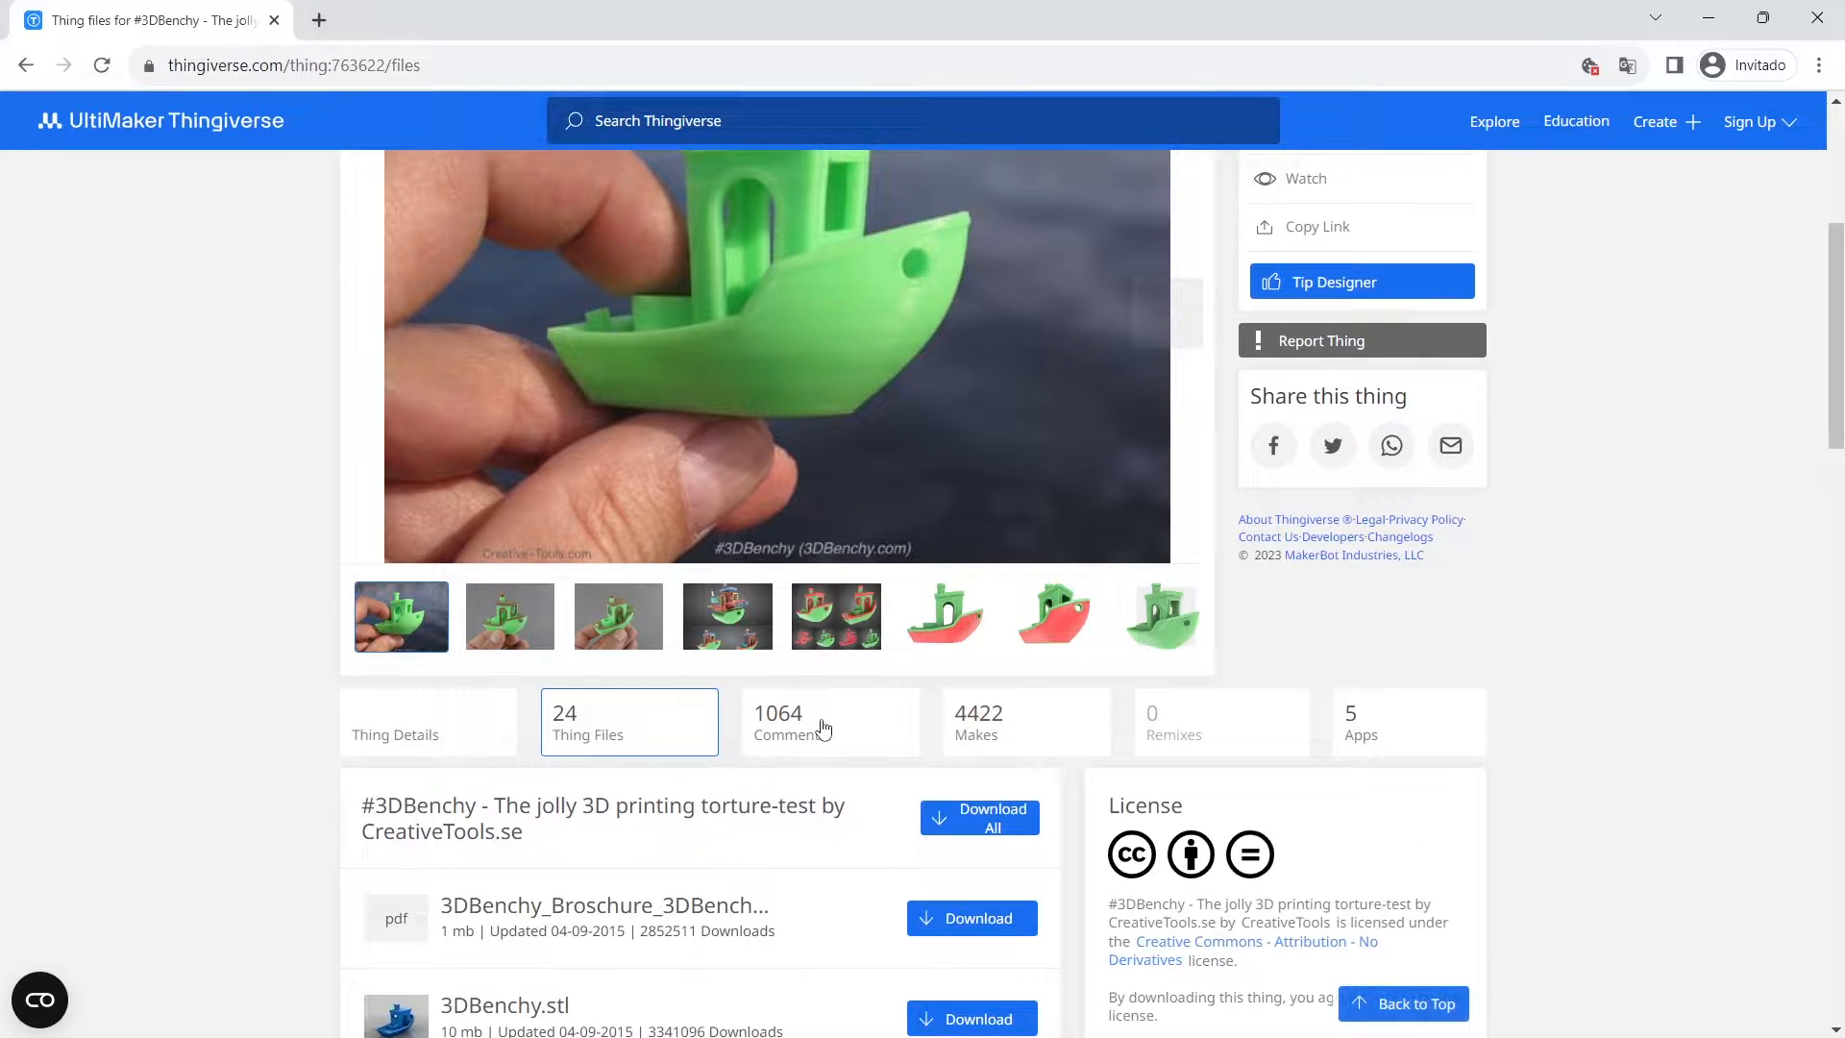
{"action": "scroll", "coordinate": [824, 711], "scroll_direction": "down", "scroll_amount": 3}
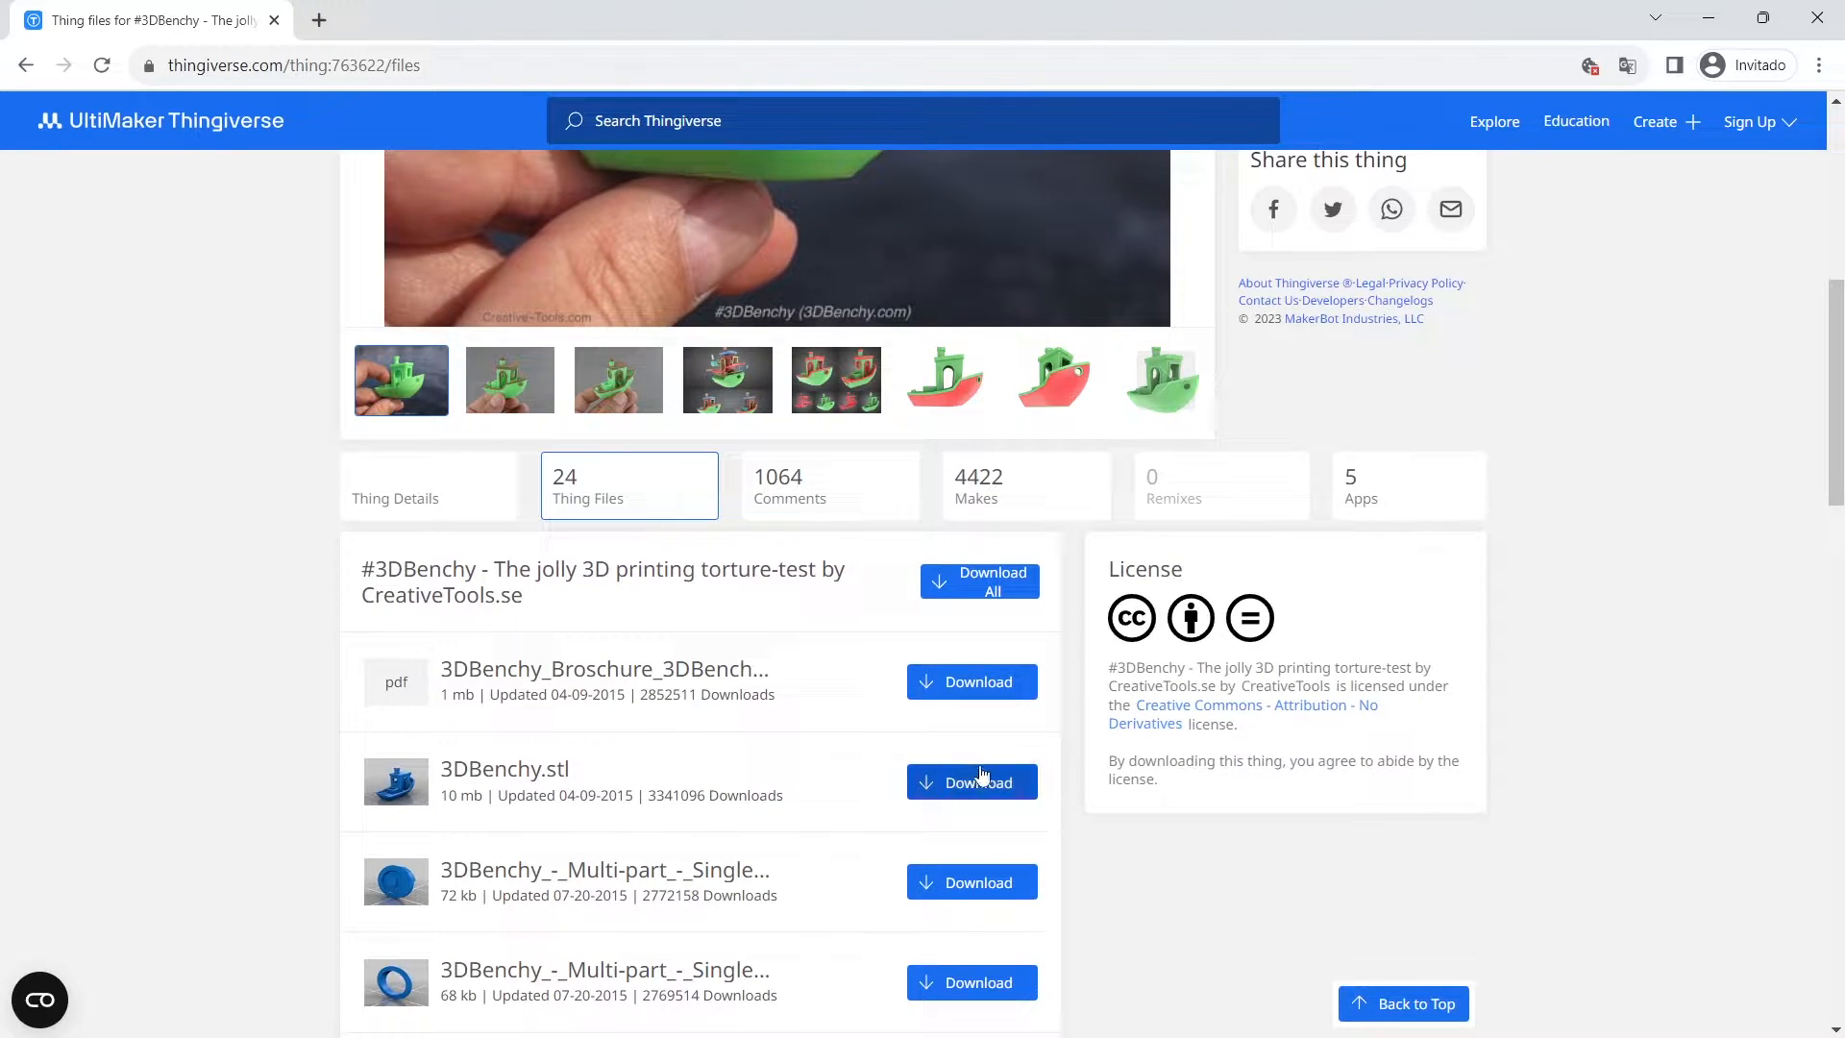
{"action": "left_click", "coordinate": [944, 778]}
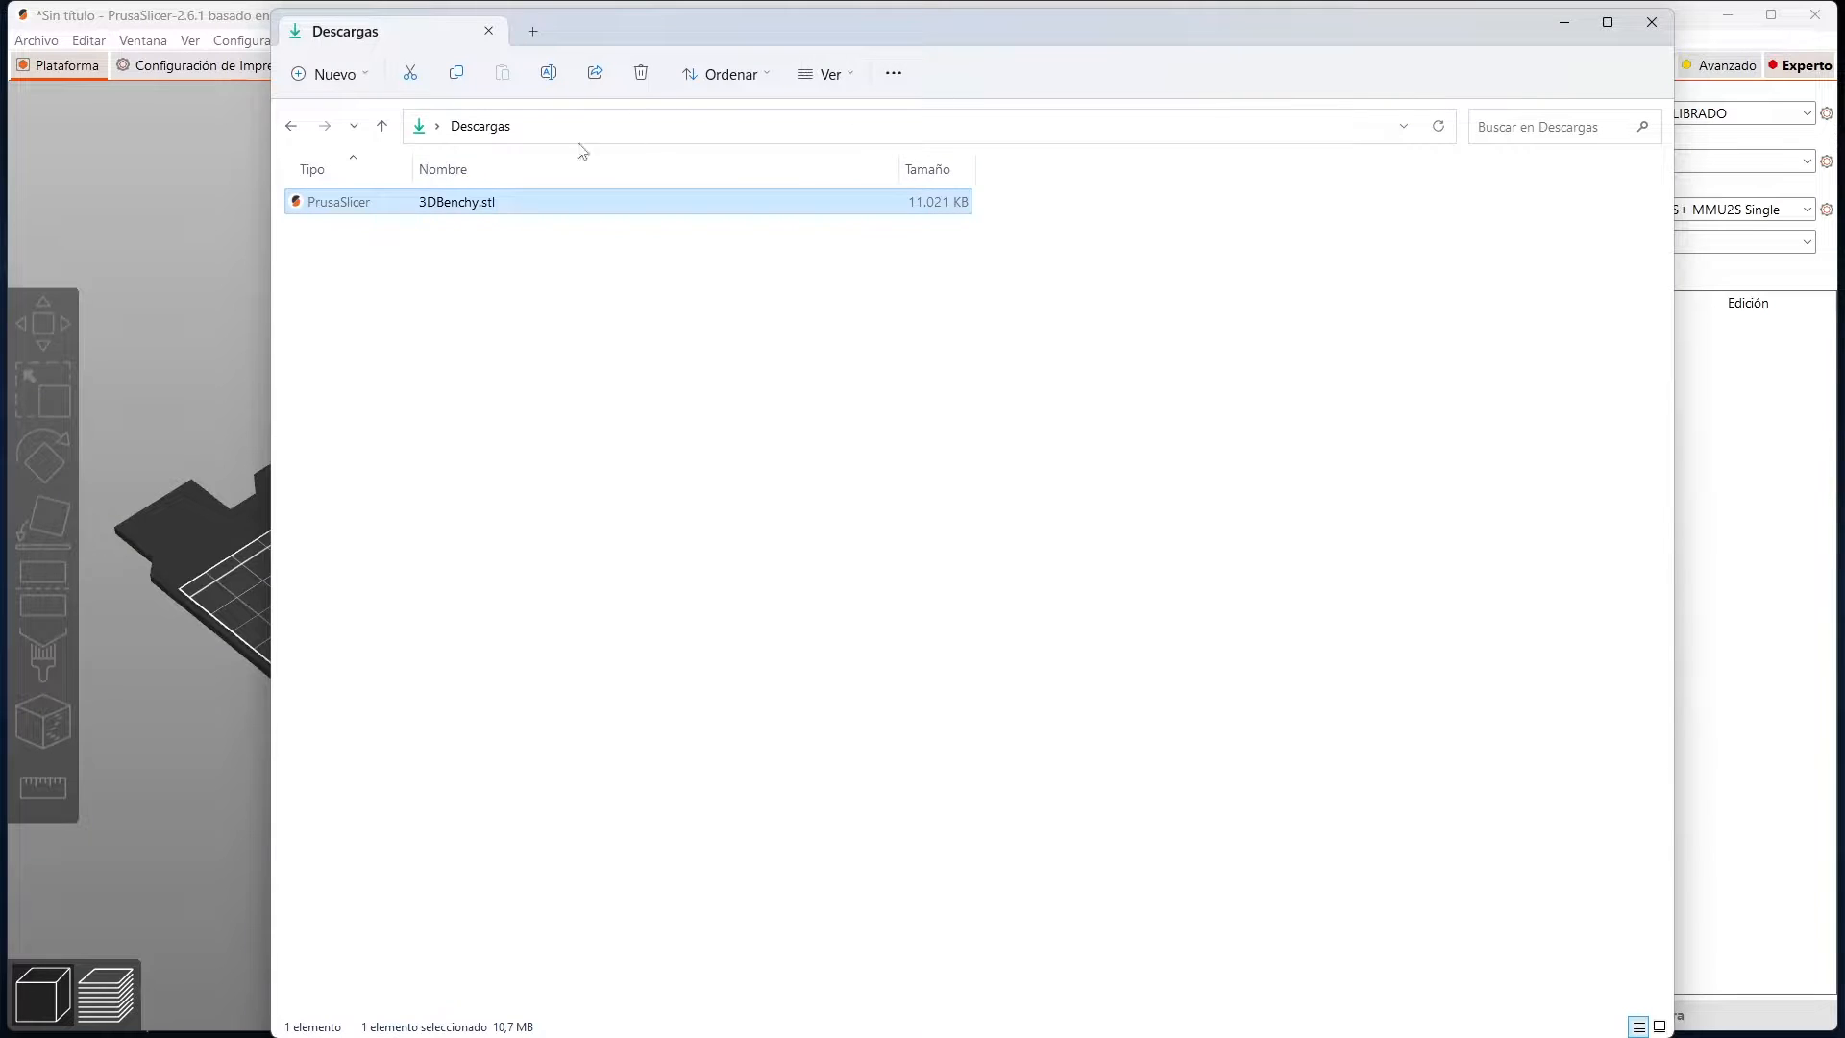
Step: Import the downloaded 3DBenchy.stl onto the PrusaSlicer print bed and repair its mesh errors through Netfabb
{"action": "left_click_drag", "start_coordinate": [458, 203], "coordinate": [206, 394]}
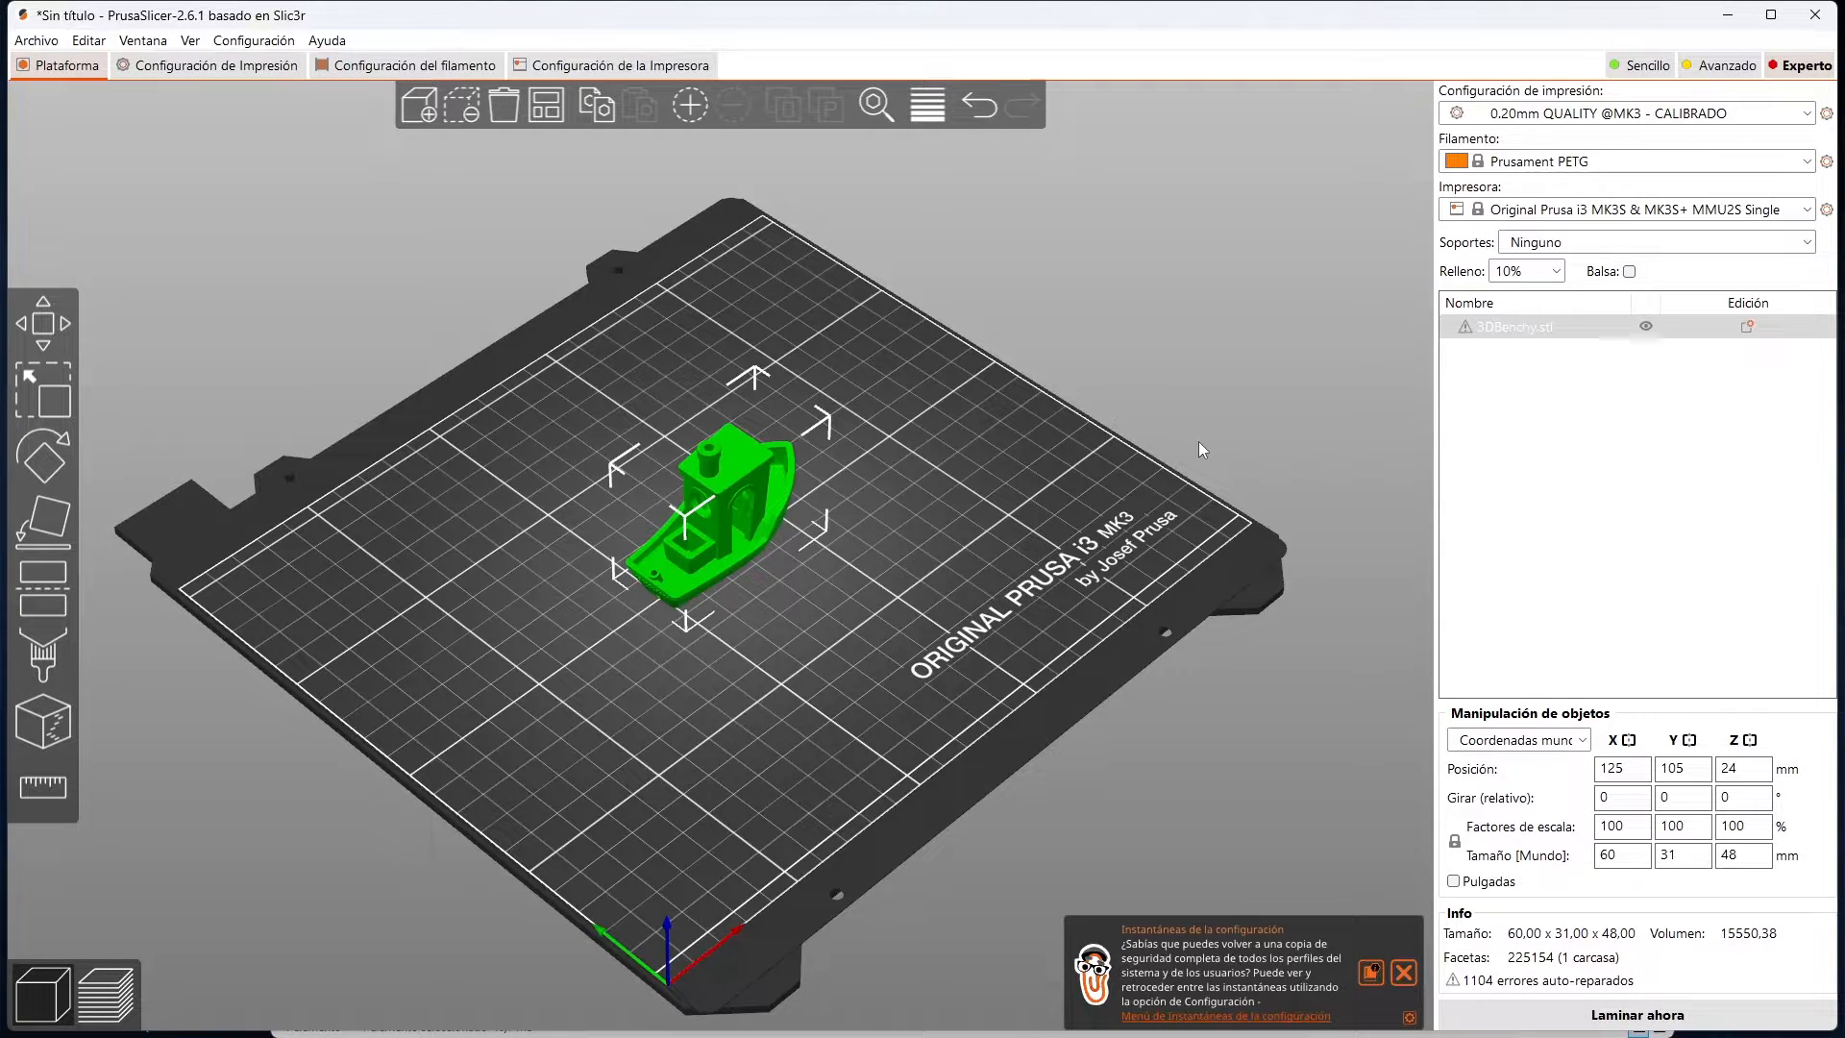
{"action": "mouse_move", "coordinate": [1467, 335]}
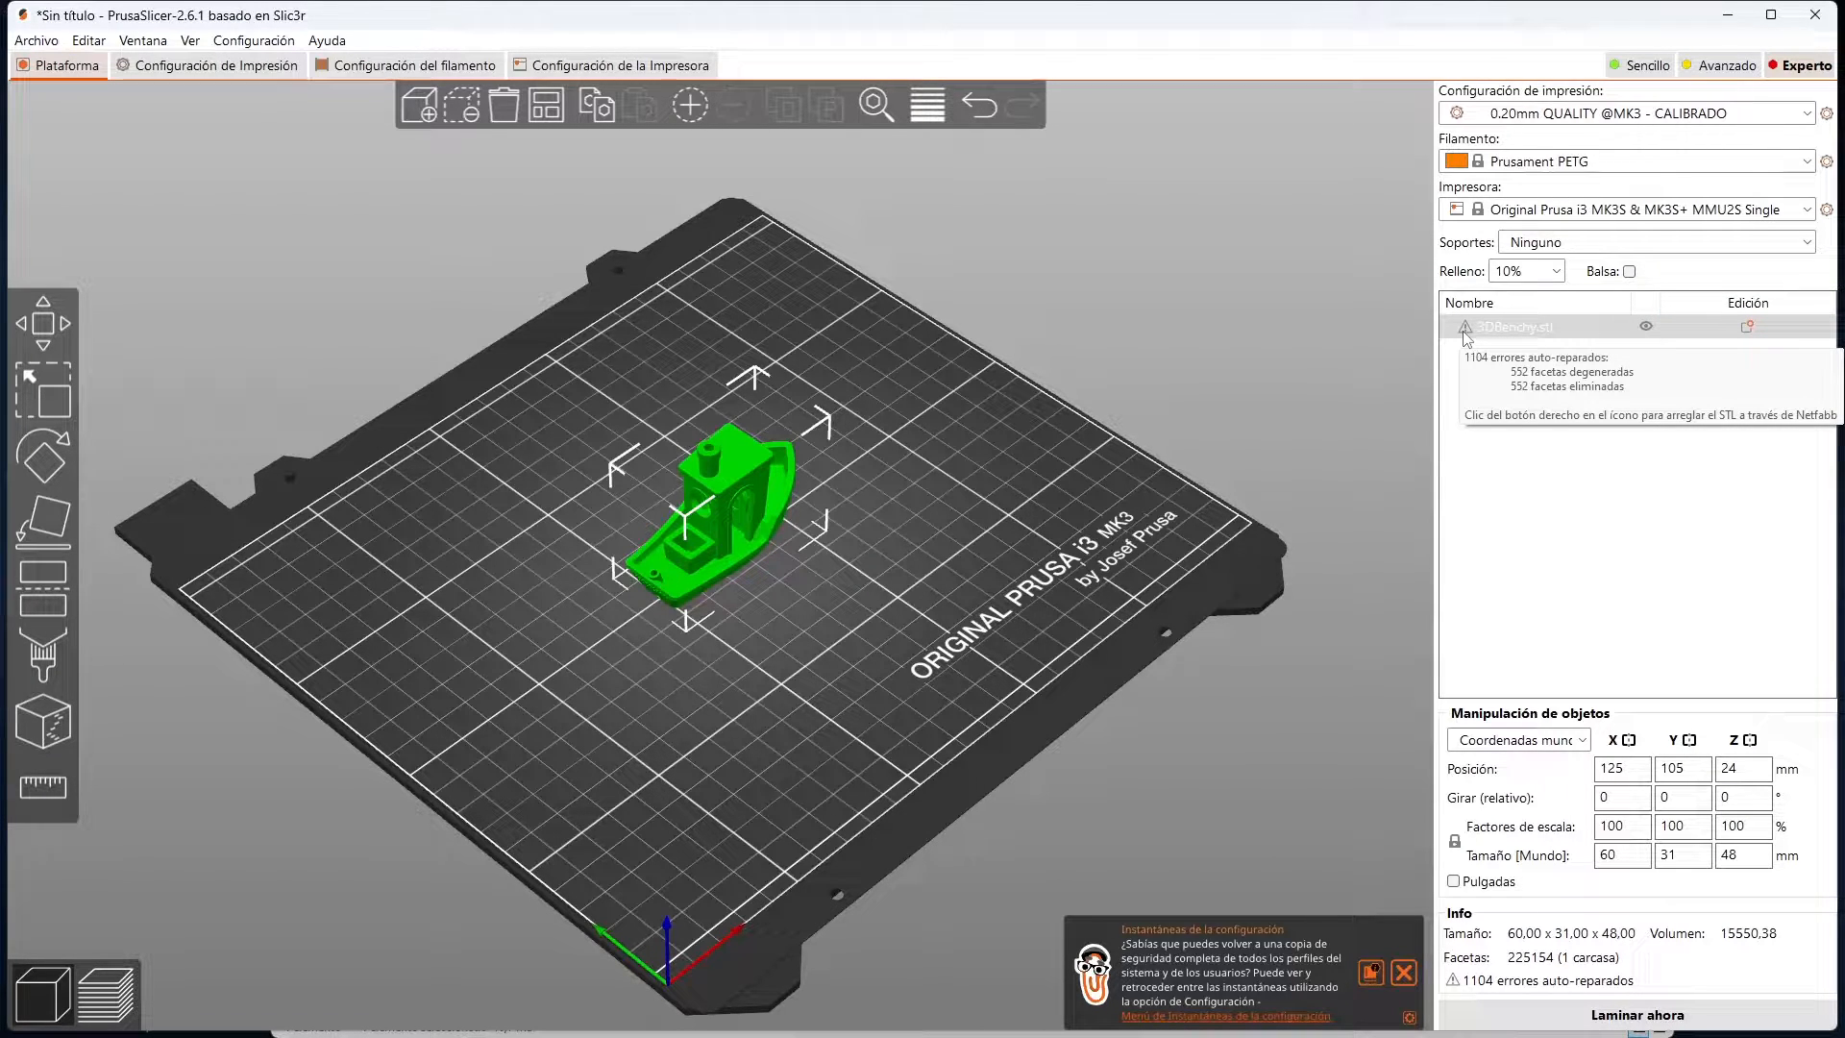
{"action": "right_click", "coordinate": [1465, 331]}
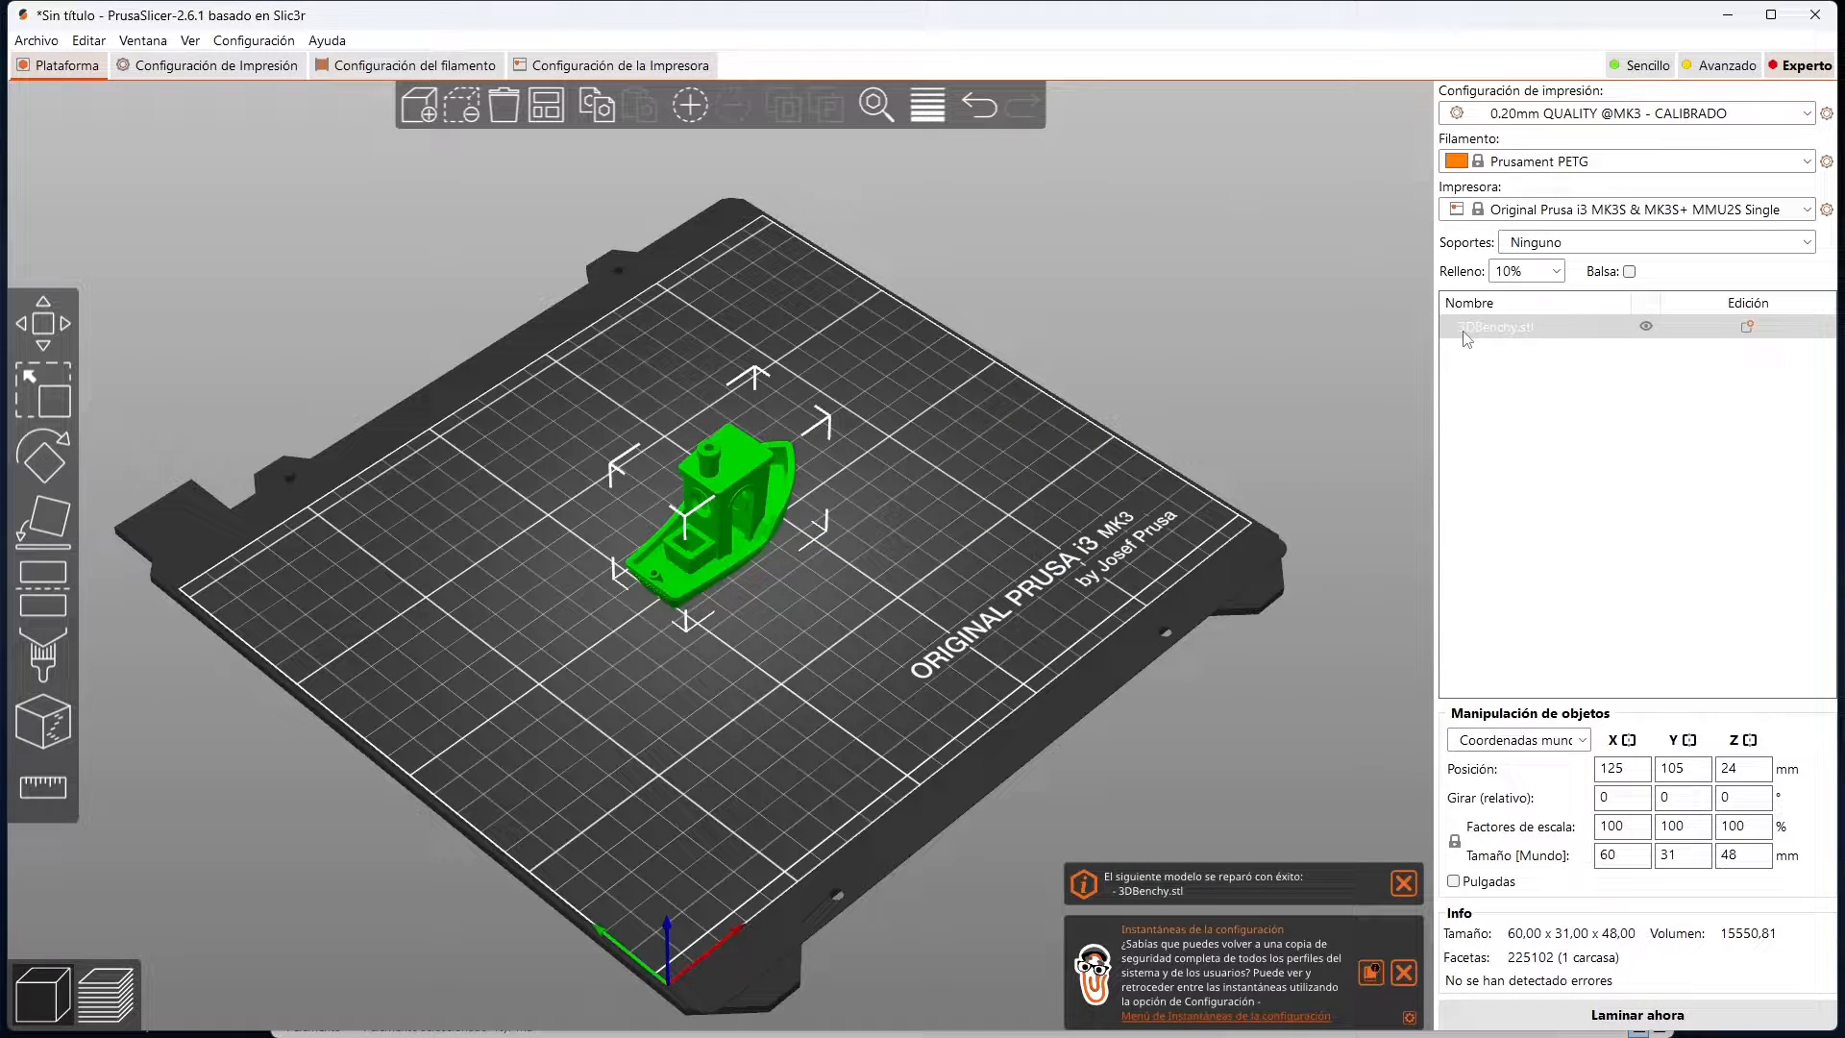
Step: Inspect the repaired Benchy on the print bed from above, from the side and up close
{"action": "scroll", "coordinate": [953, 496], "scroll_direction": "up", "scroll_amount": 5}
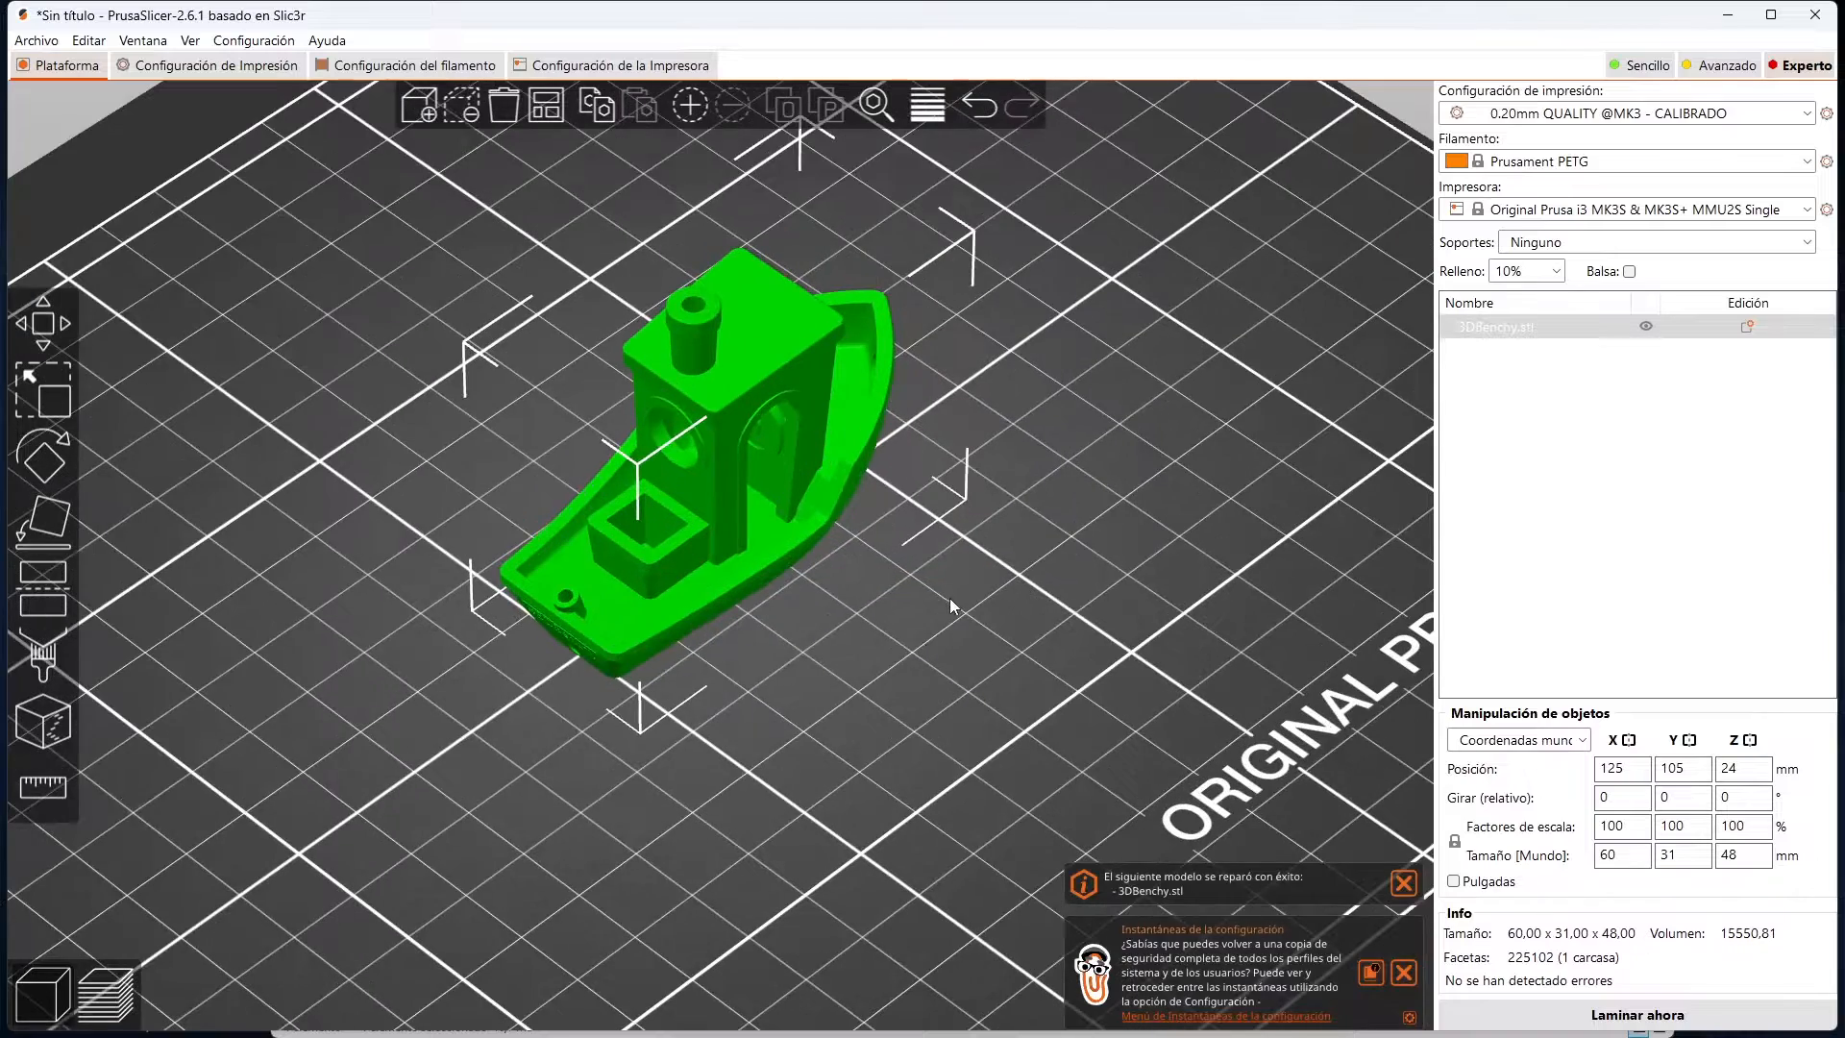
{"action": "scroll", "coordinate": [936, 648], "scroll_direction": "down", "scroll_amount": 5}
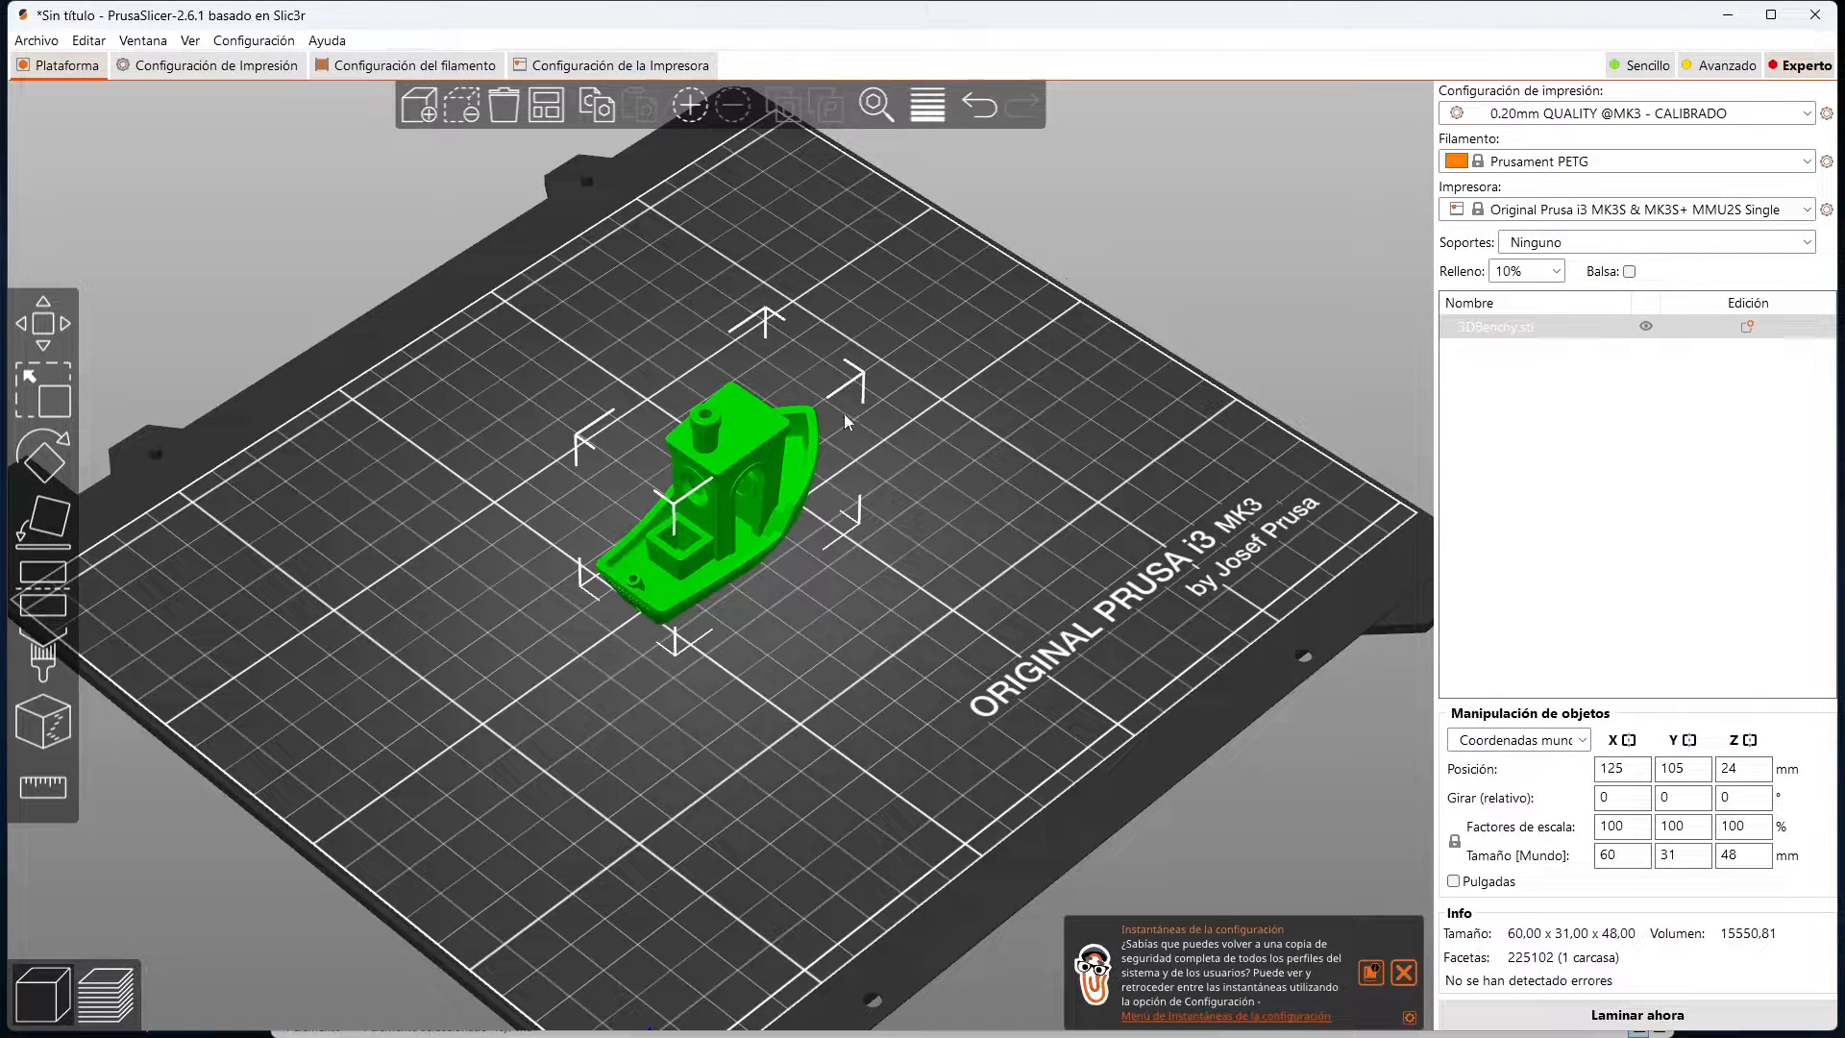
{"action": "left_click_drag", "start_coordinate": [1061, 641], "coordinate": [1024, 481]}
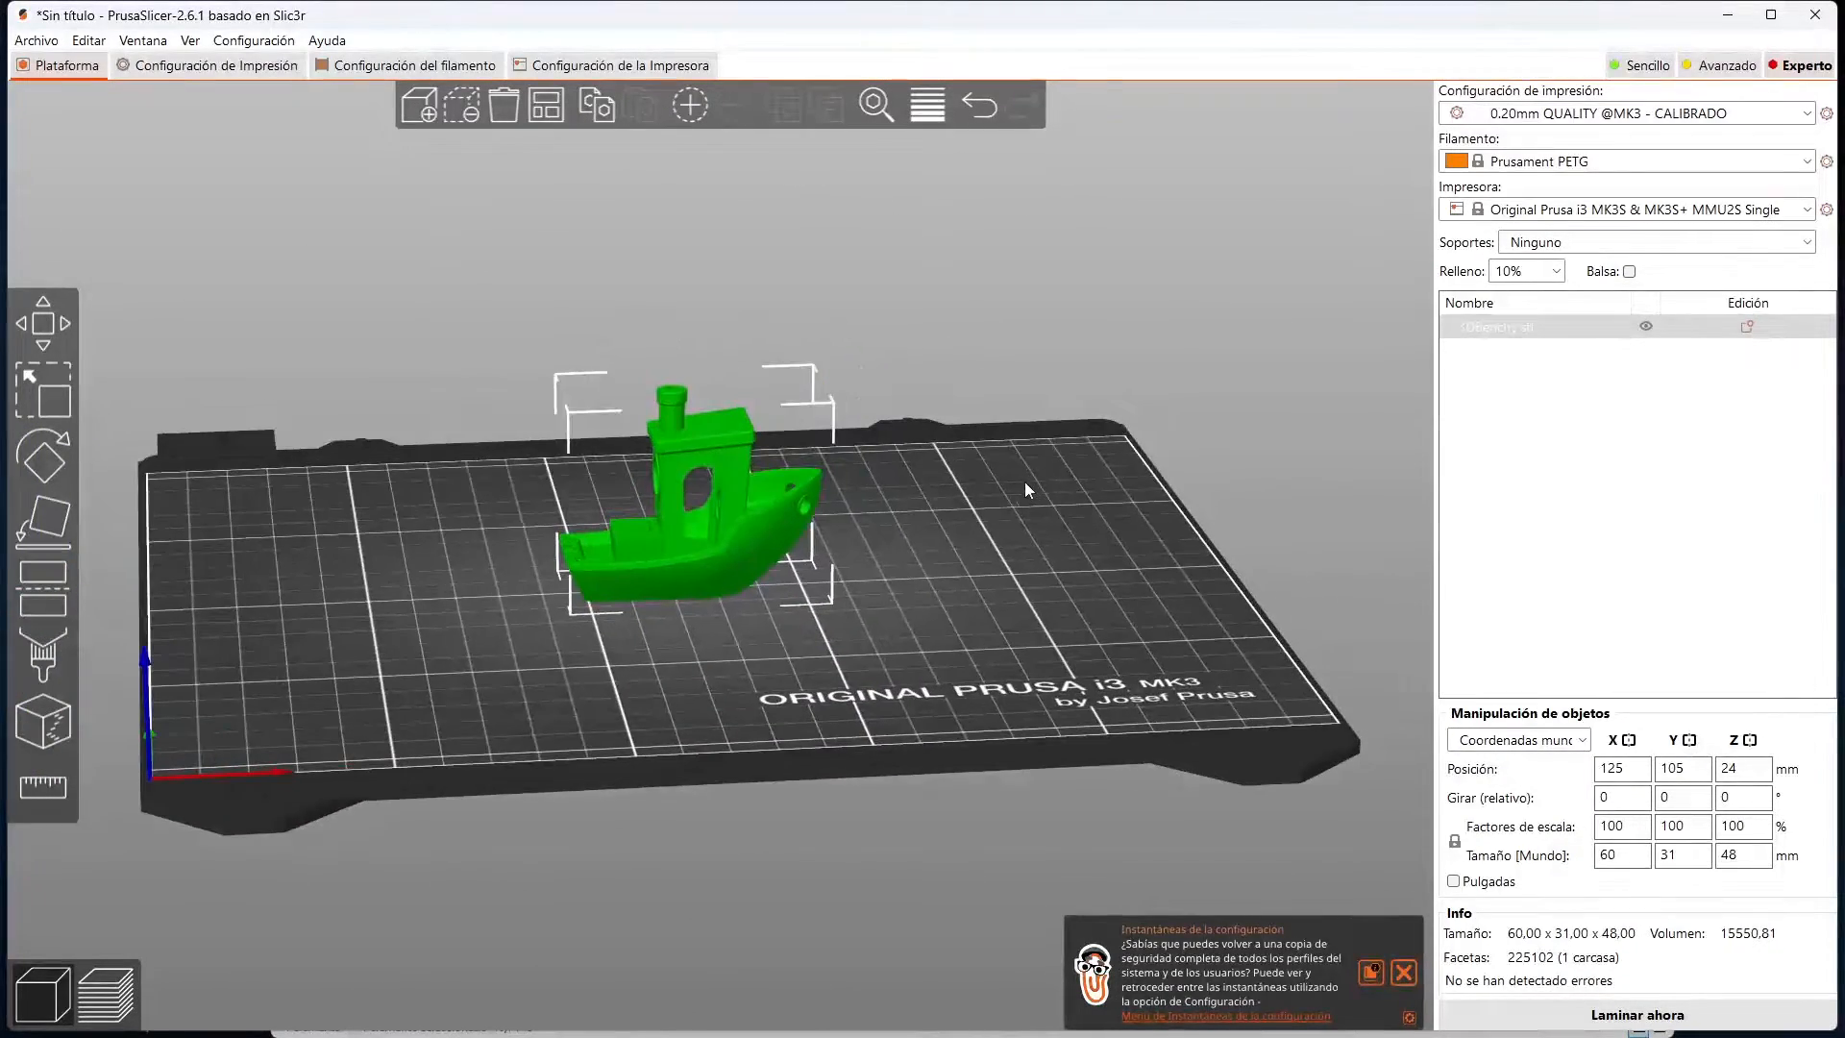
{"action": "left_click_drag", "start_coordinate": [983, 653], "coordinate": [1036, 601]}
{"action": "scroll", "coordinate": [1038, 592], "scroll_direction": "down", "scroll_amount": 3}
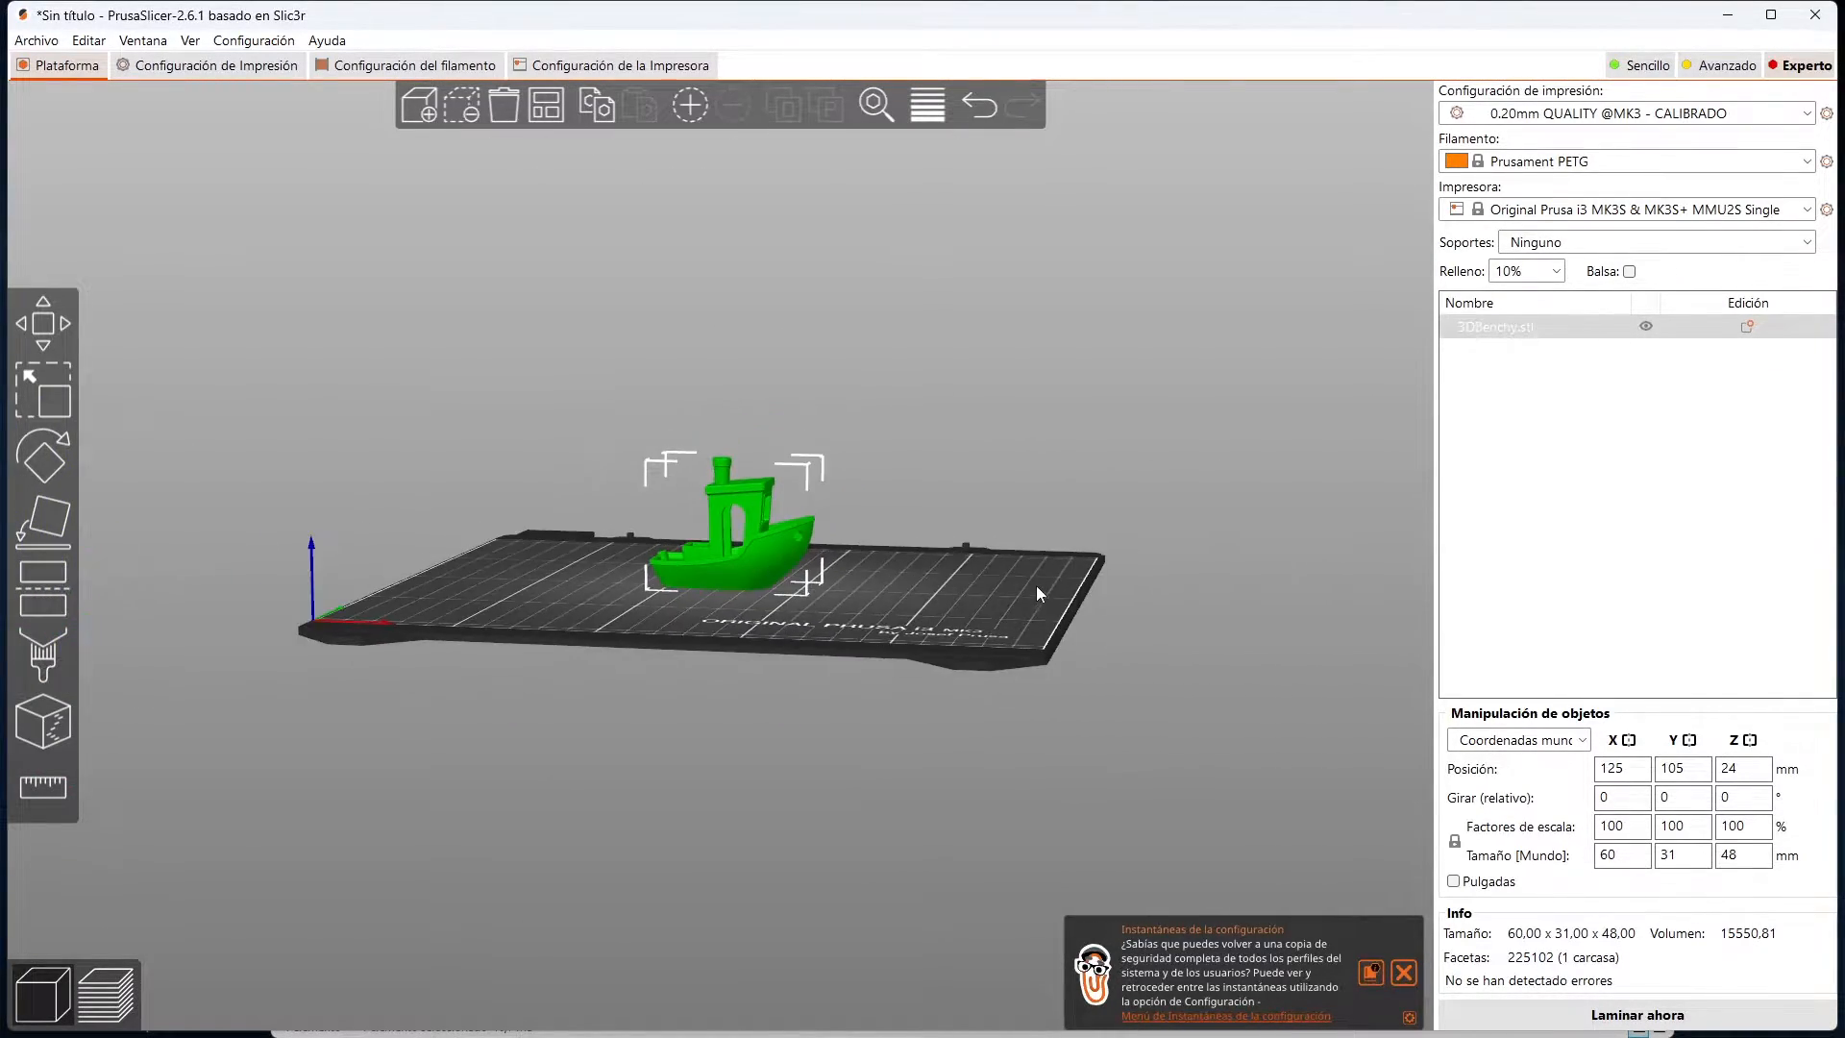
{"action": "scroll", "coordinate": [1035, 585], "scroll_direction": "up", "scroll_amount": 5}
{"action": "scroll", "coordinate": [1033, 578], "scroll_direction": "up", "scroll_amount": 3}
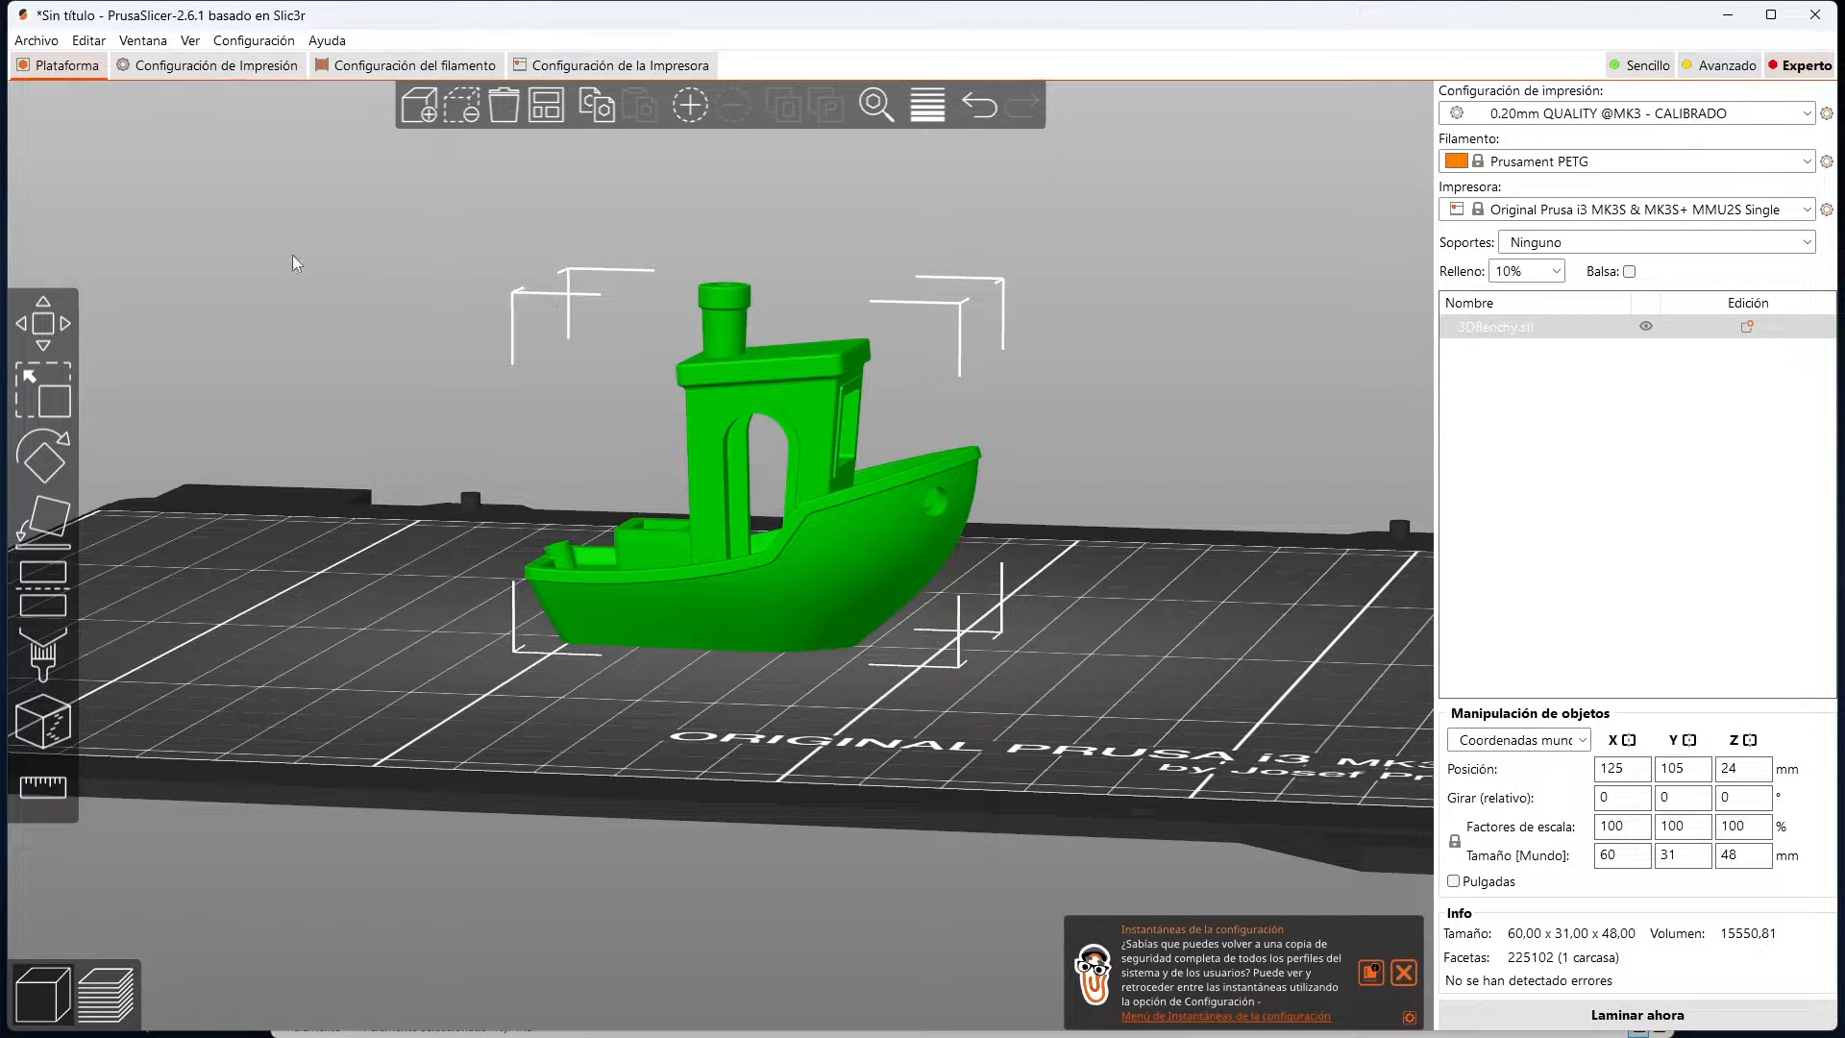
{"action": "scroll", "coordinate": [1183, 401], "scroll_direction": "down", "scroll_amount": 1}
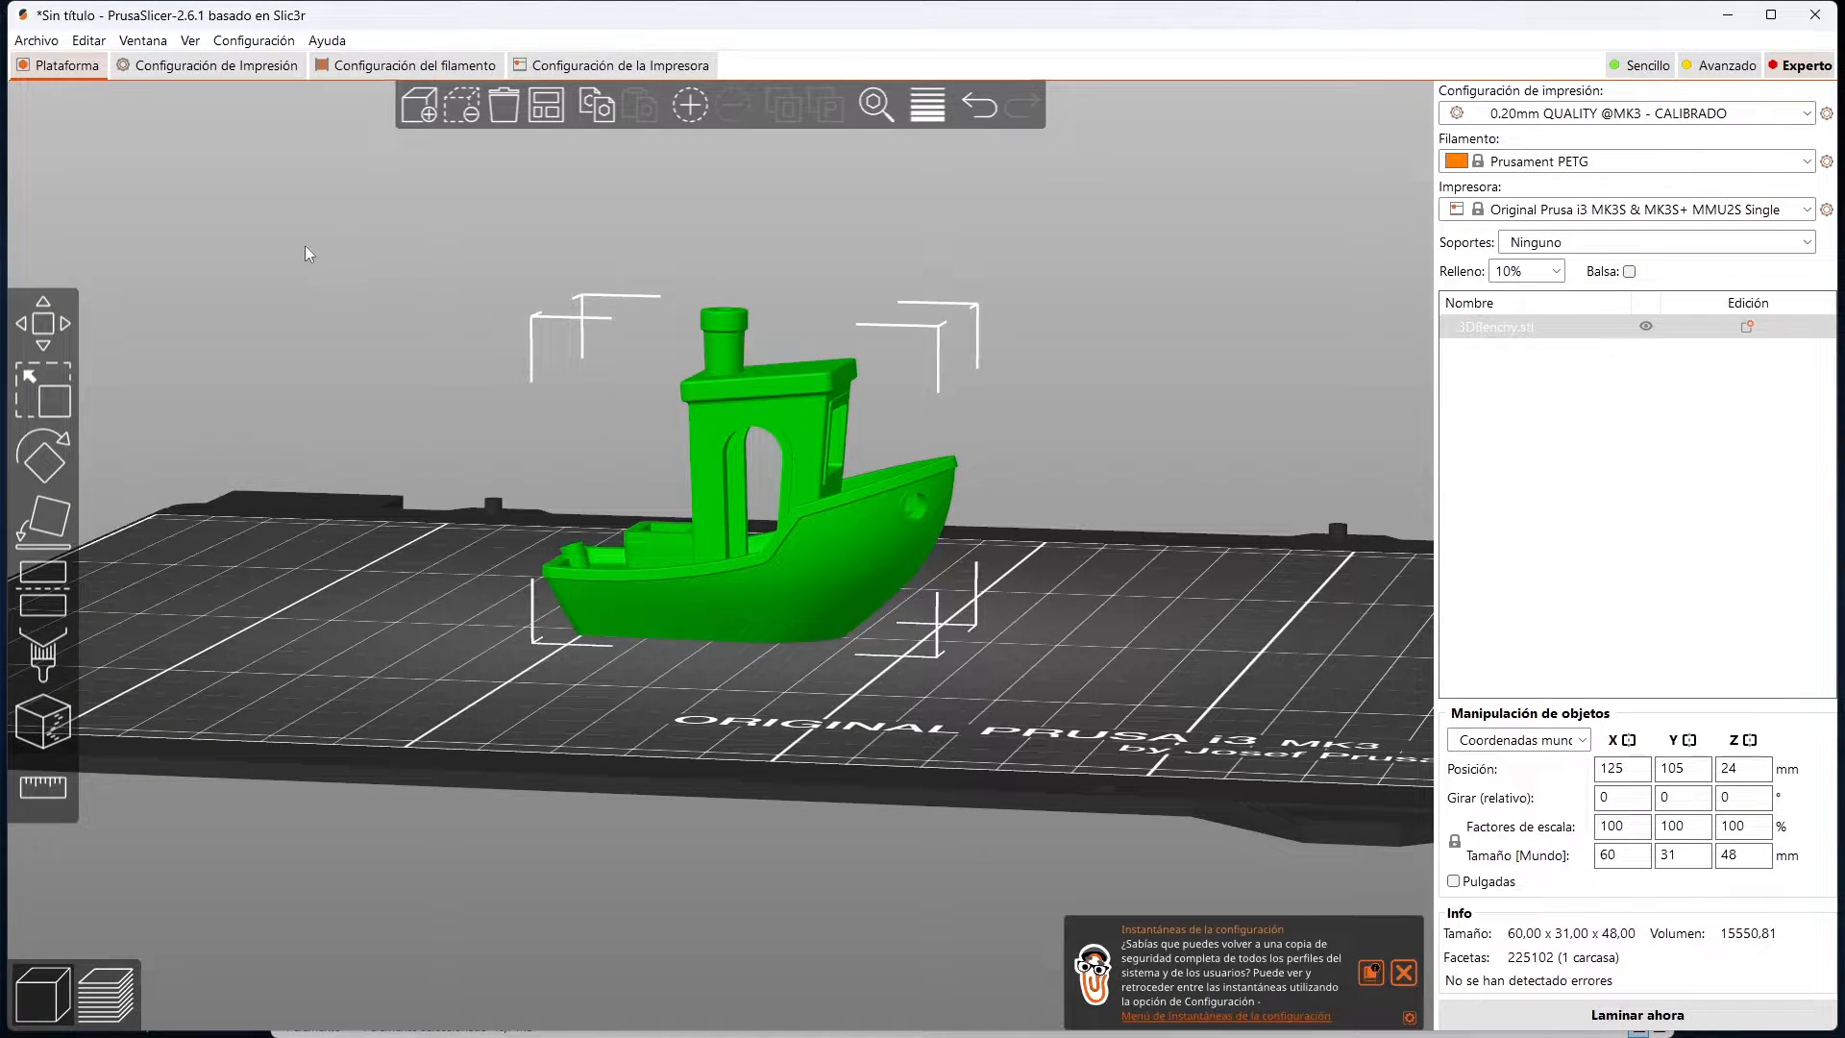
Step: Move the Benchy freely across the print bed to about X 86, Y 93 mm
{"action": "left_click", "coordinate": [23, 326]}
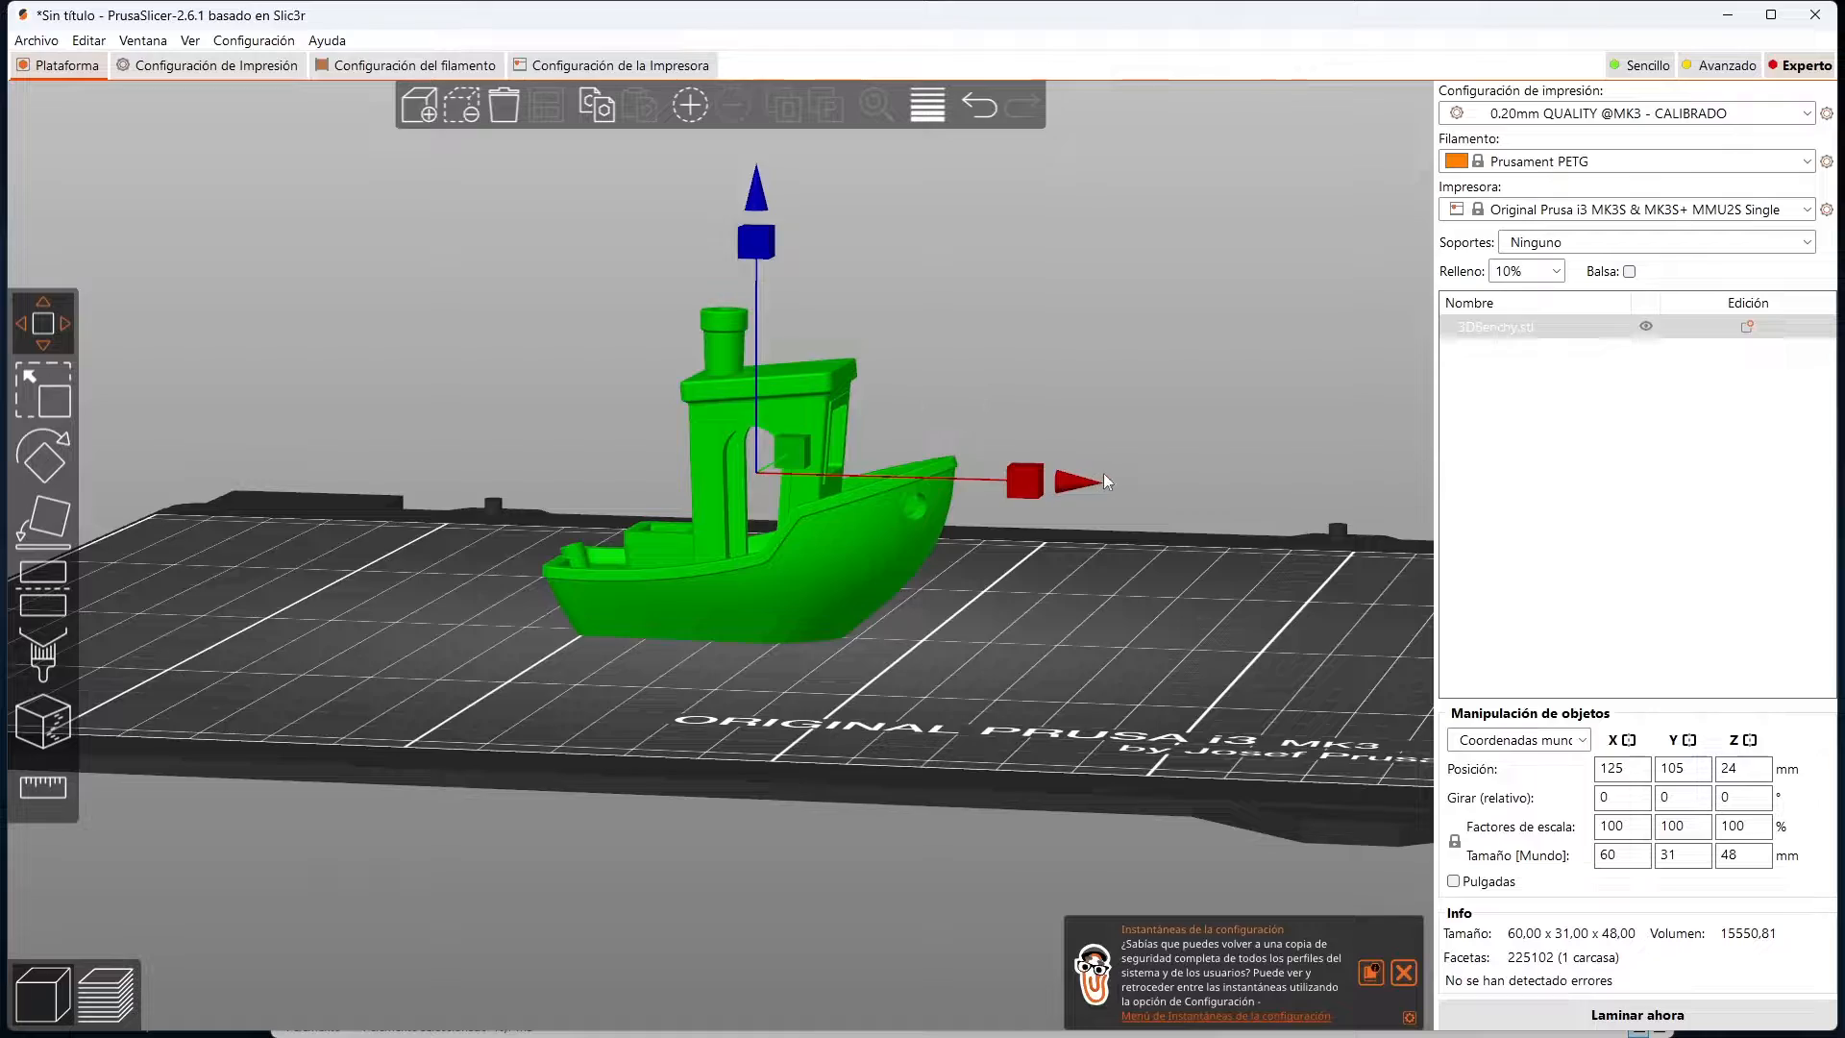
{"action": "left_click_drag", "start_coordinate": [972, 567], "coordinate": [1005, 644]}
{"action": "scroll", "coordinate": [1005, 643], "scroll_direction": "down", "scroll_amount": 5}
{"action": "left_click_drag", "start_coordinate": [799, 573], "coordinate": [617, 555]}
{"action": "left_click", "coordinate": [647, 529]}
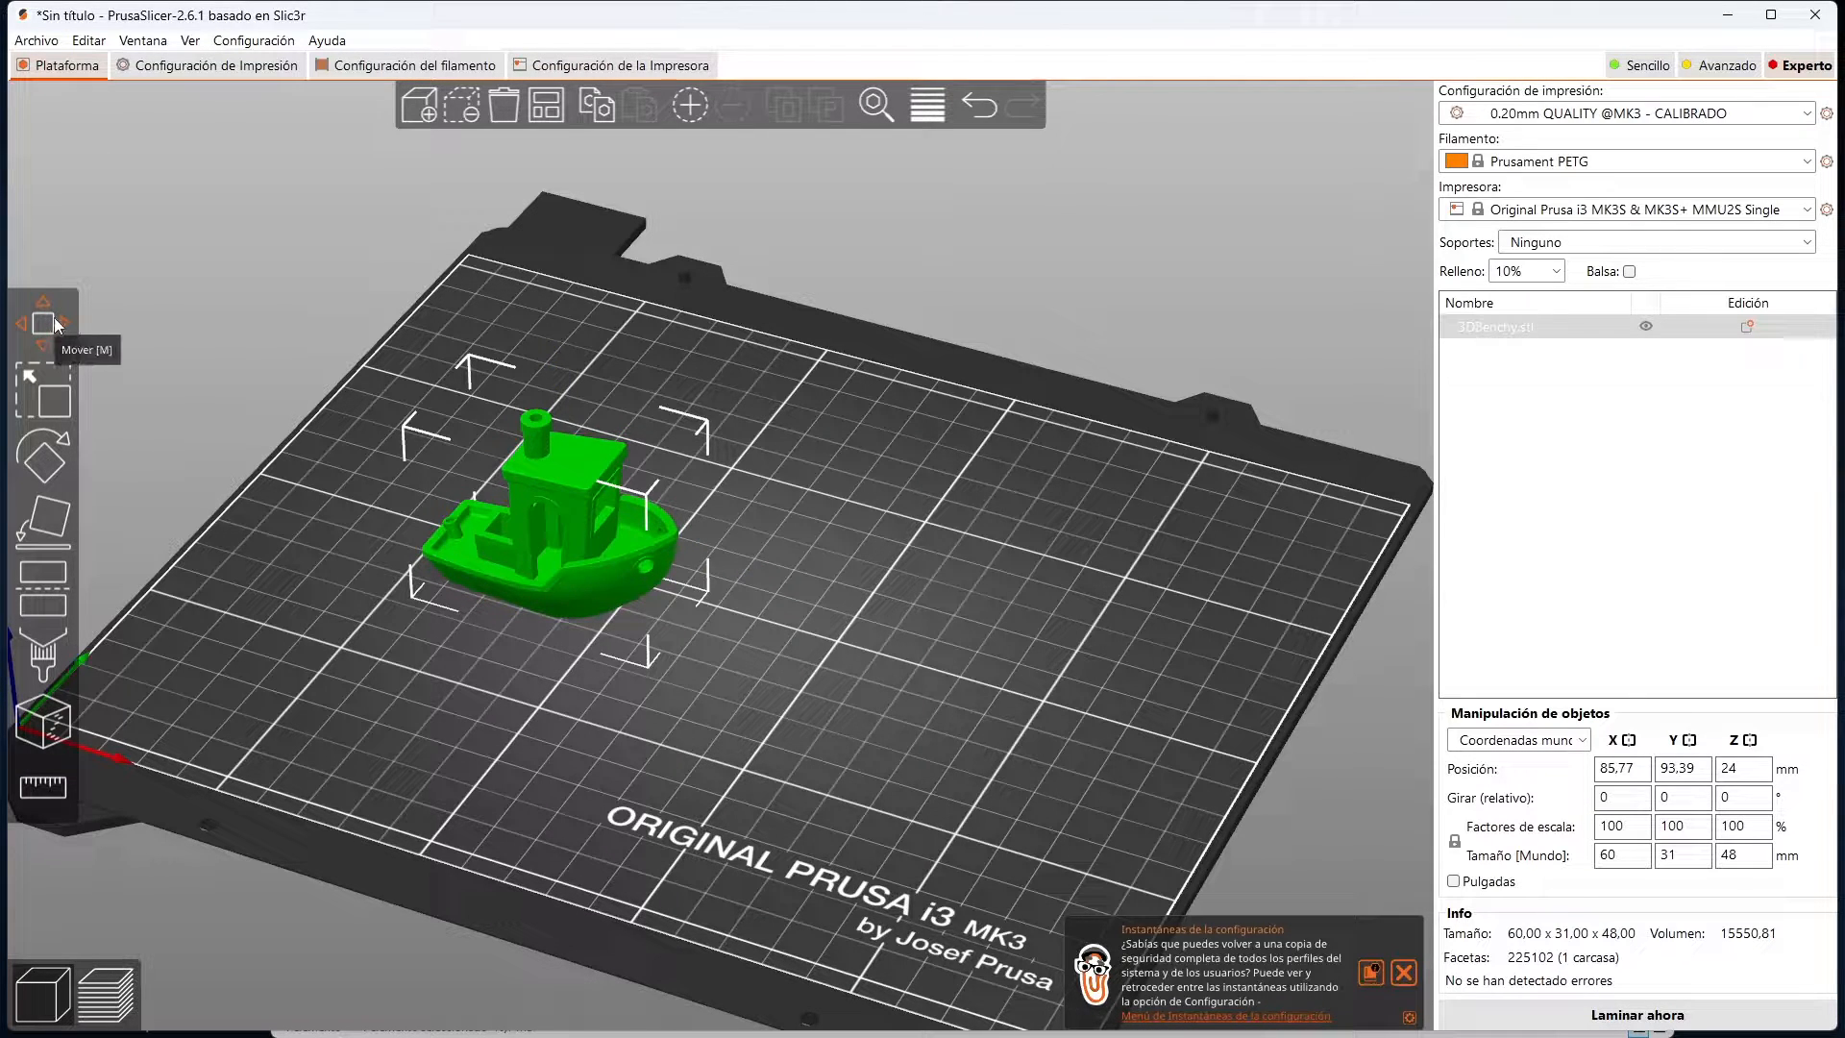
Step: Deselect the Benchy and auto-arrange the plate so the model is placed at the bed's centre
{"action": "left_click", "coordinate": [677, 284]}
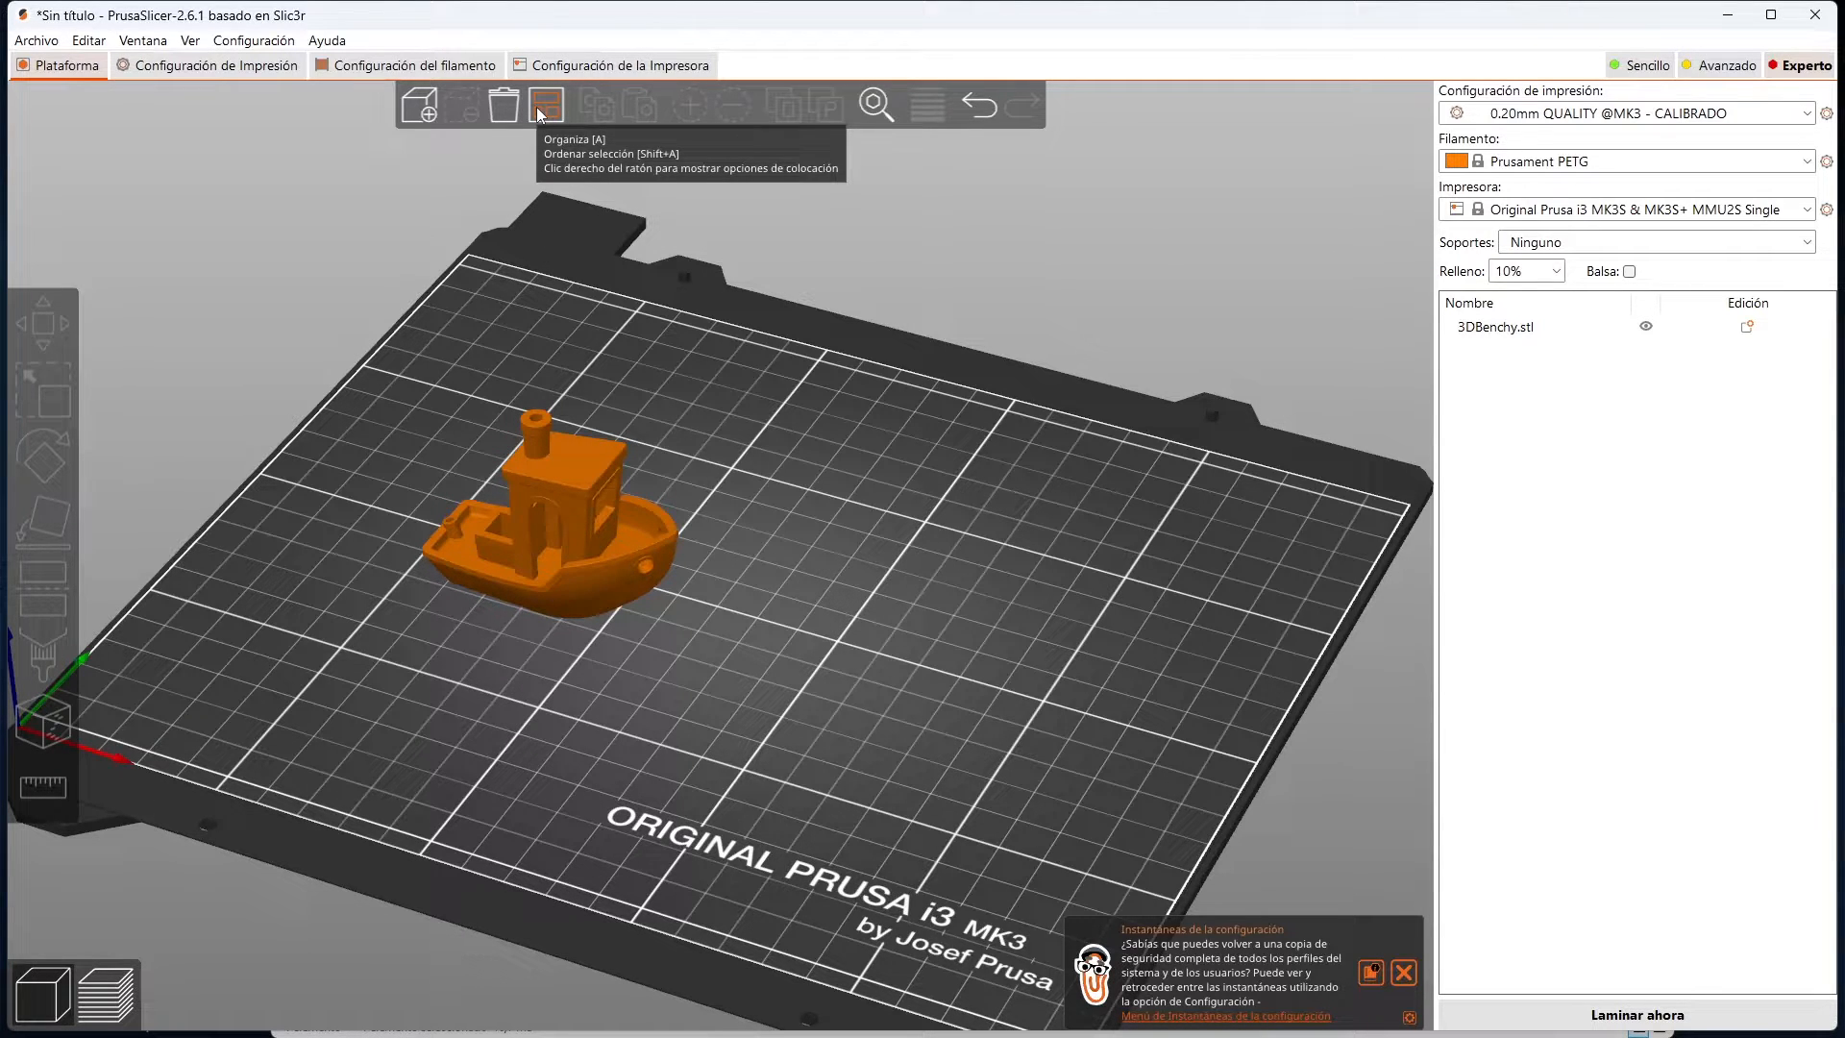
{"action": "key", "text": "a"}
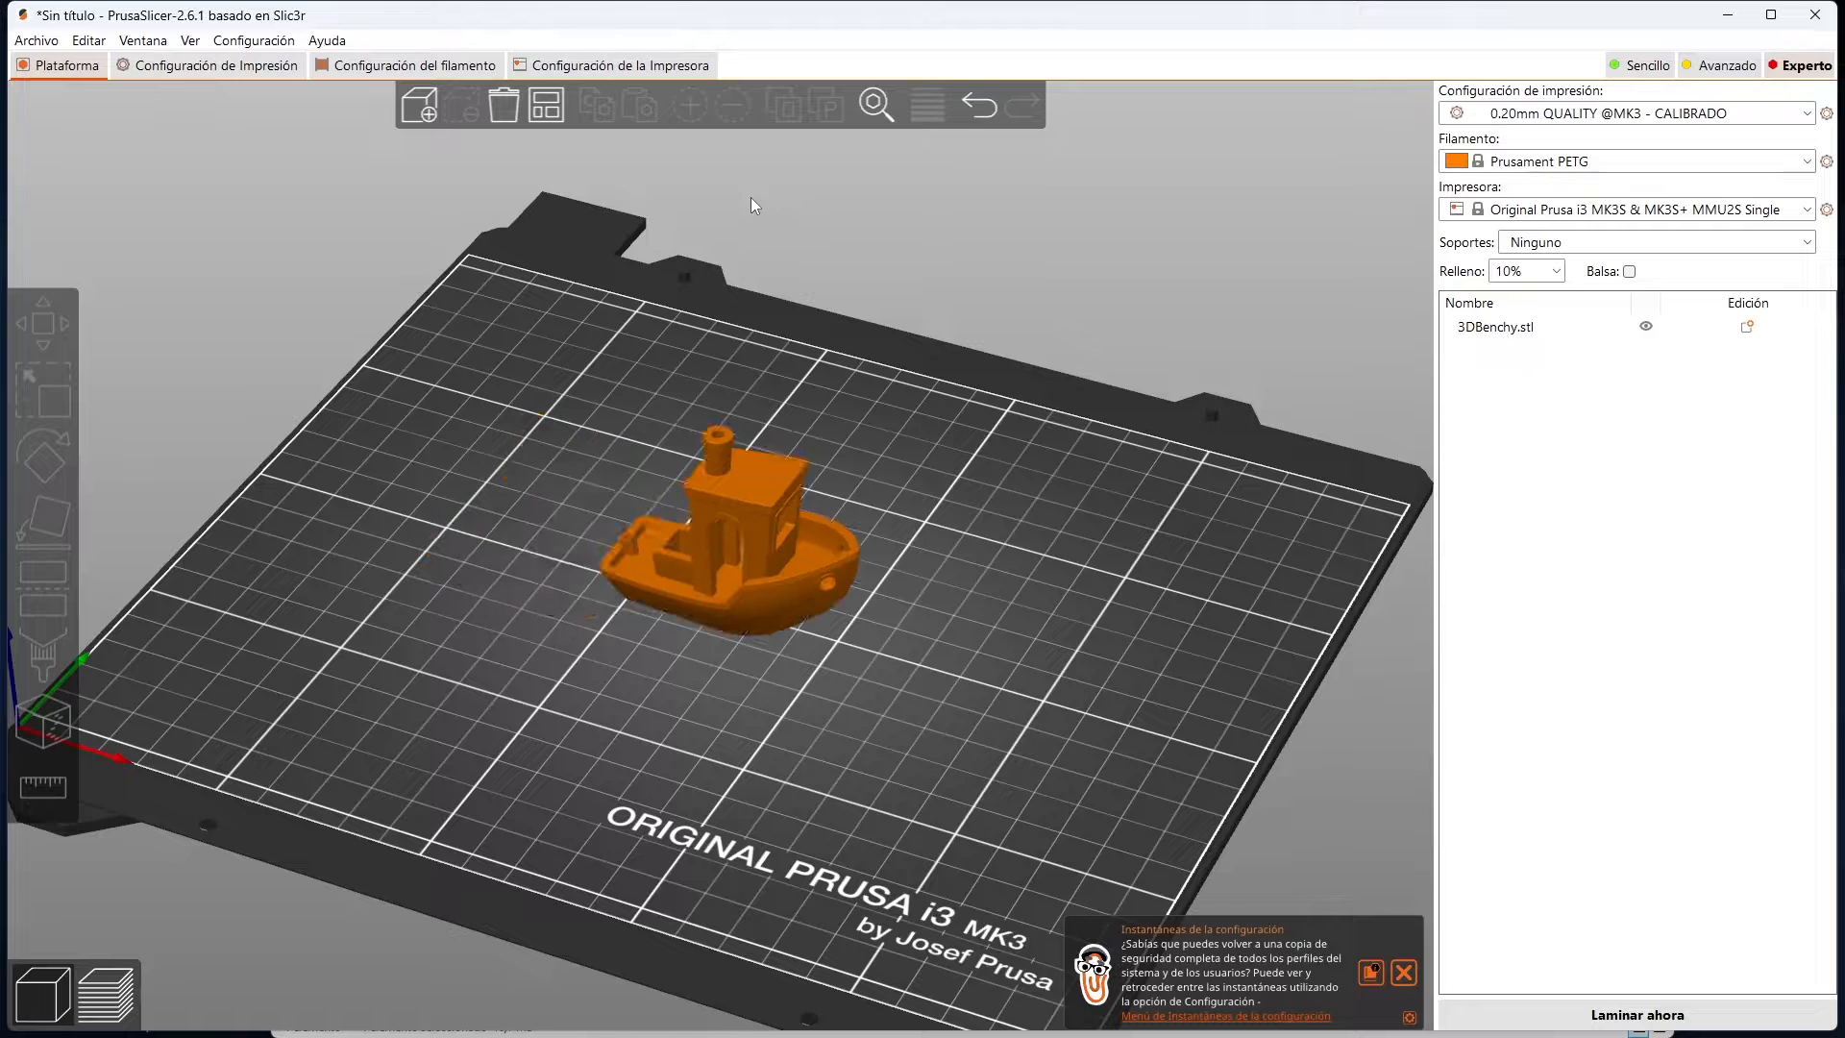
{"action": "scroll", "coordinate": [1004, 573], "scroll_direction": "up", "scroll_amount": 2}
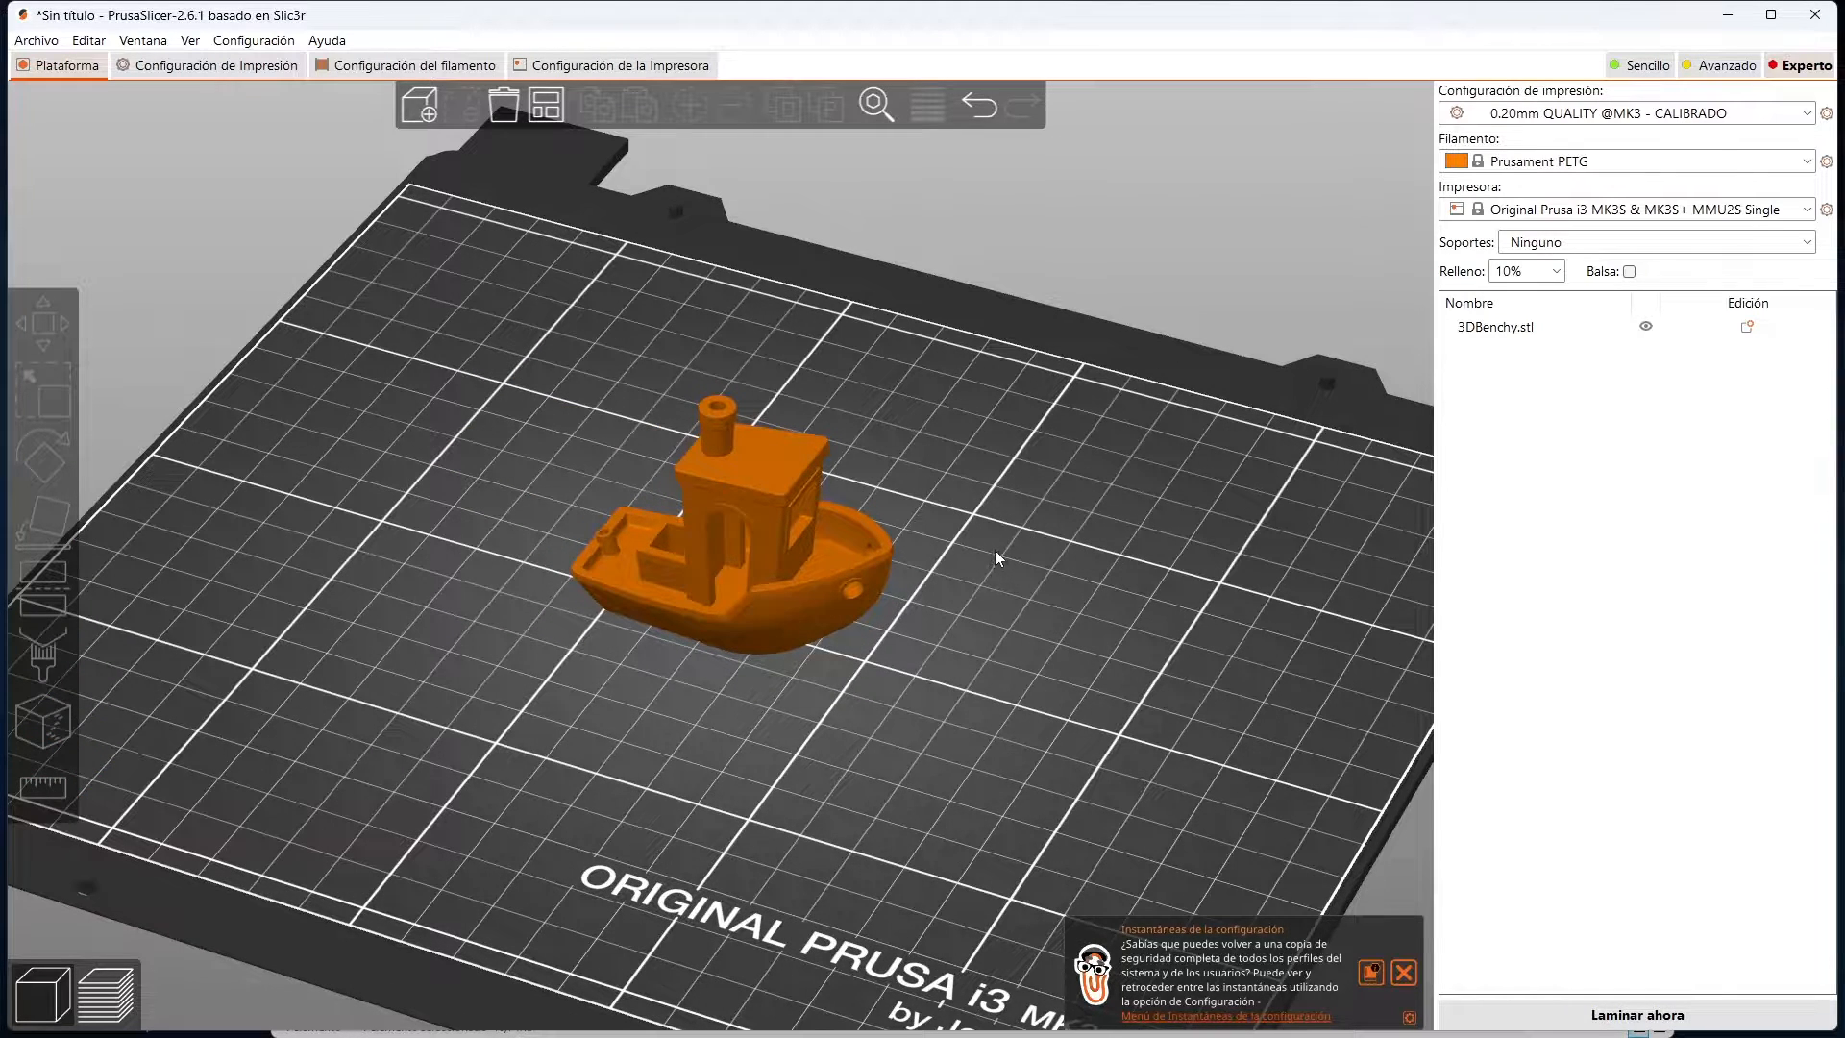
Step: Scale the Benchy freely to about 254% in X, 129% in Y and 203% in Z
{"action": "scroll", "coordinate": [995, 549], "scroll_direction": "down", "scroll_amount": 2}
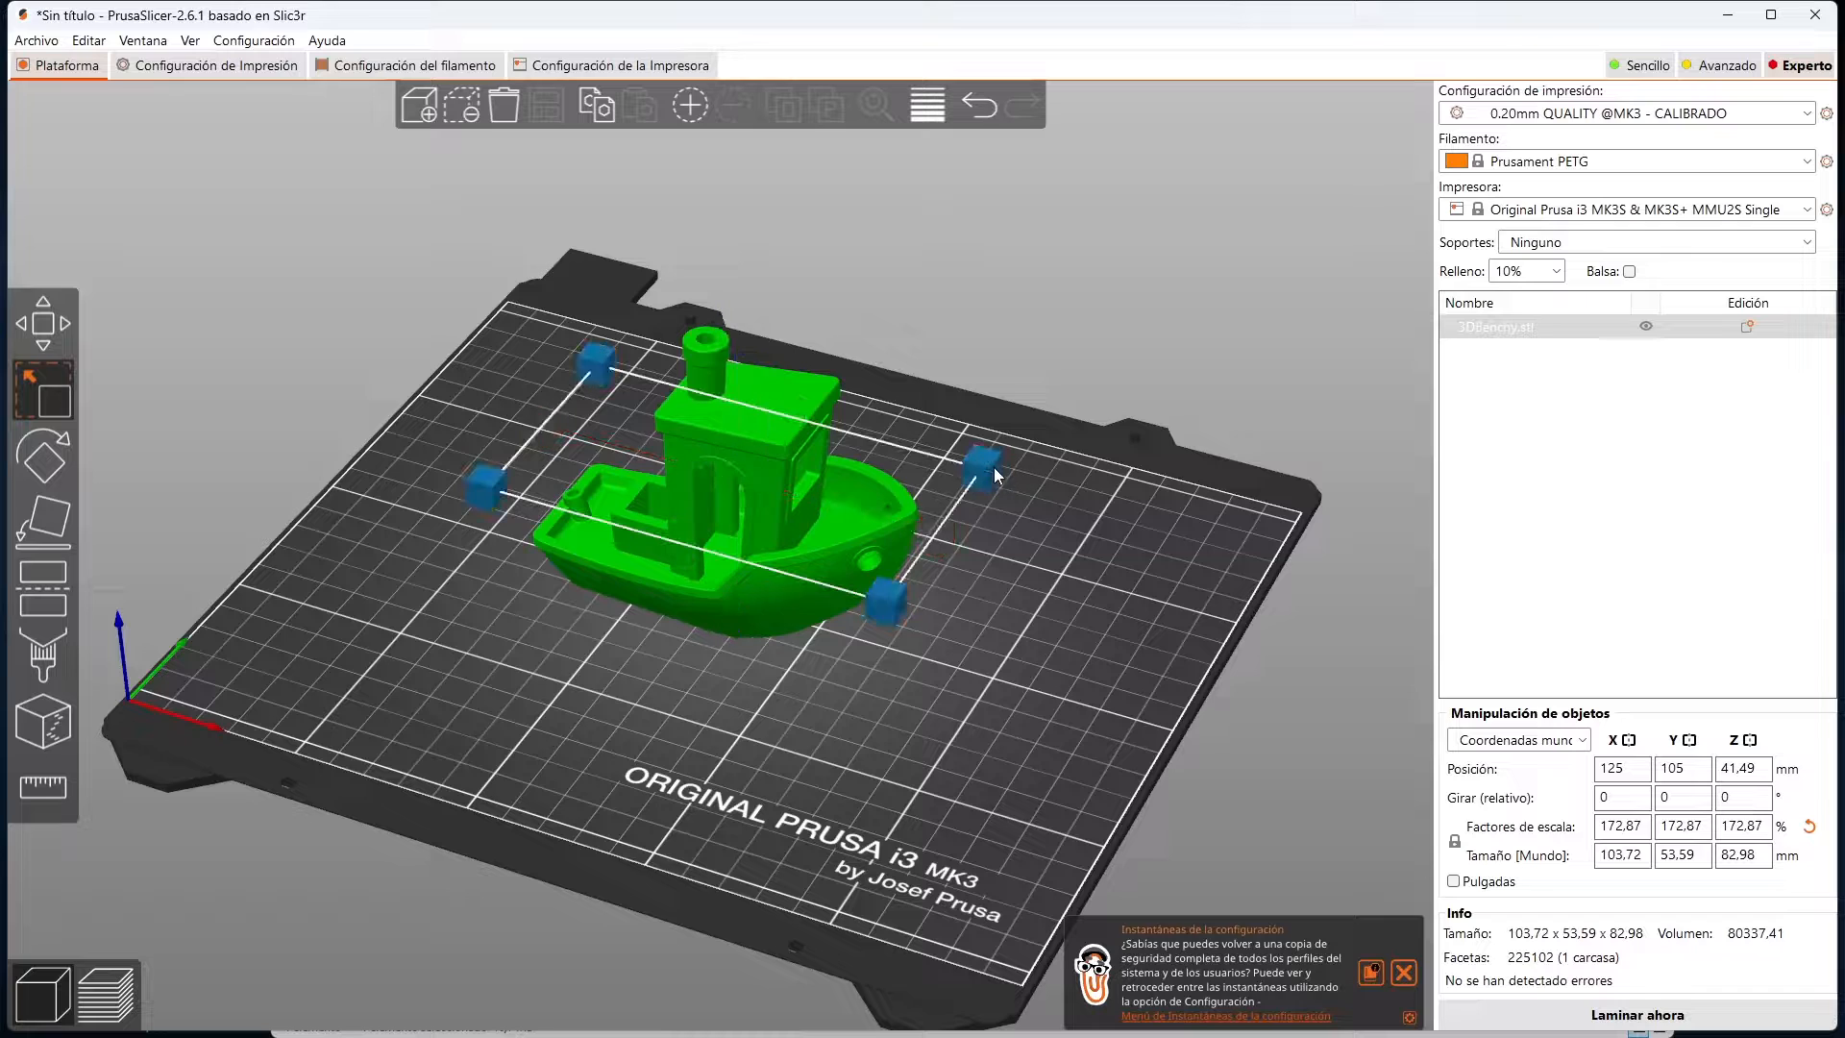
{"action": "left_click_drag", "start_coordinate": [993, 467], "coordinate": [1049, 623]}
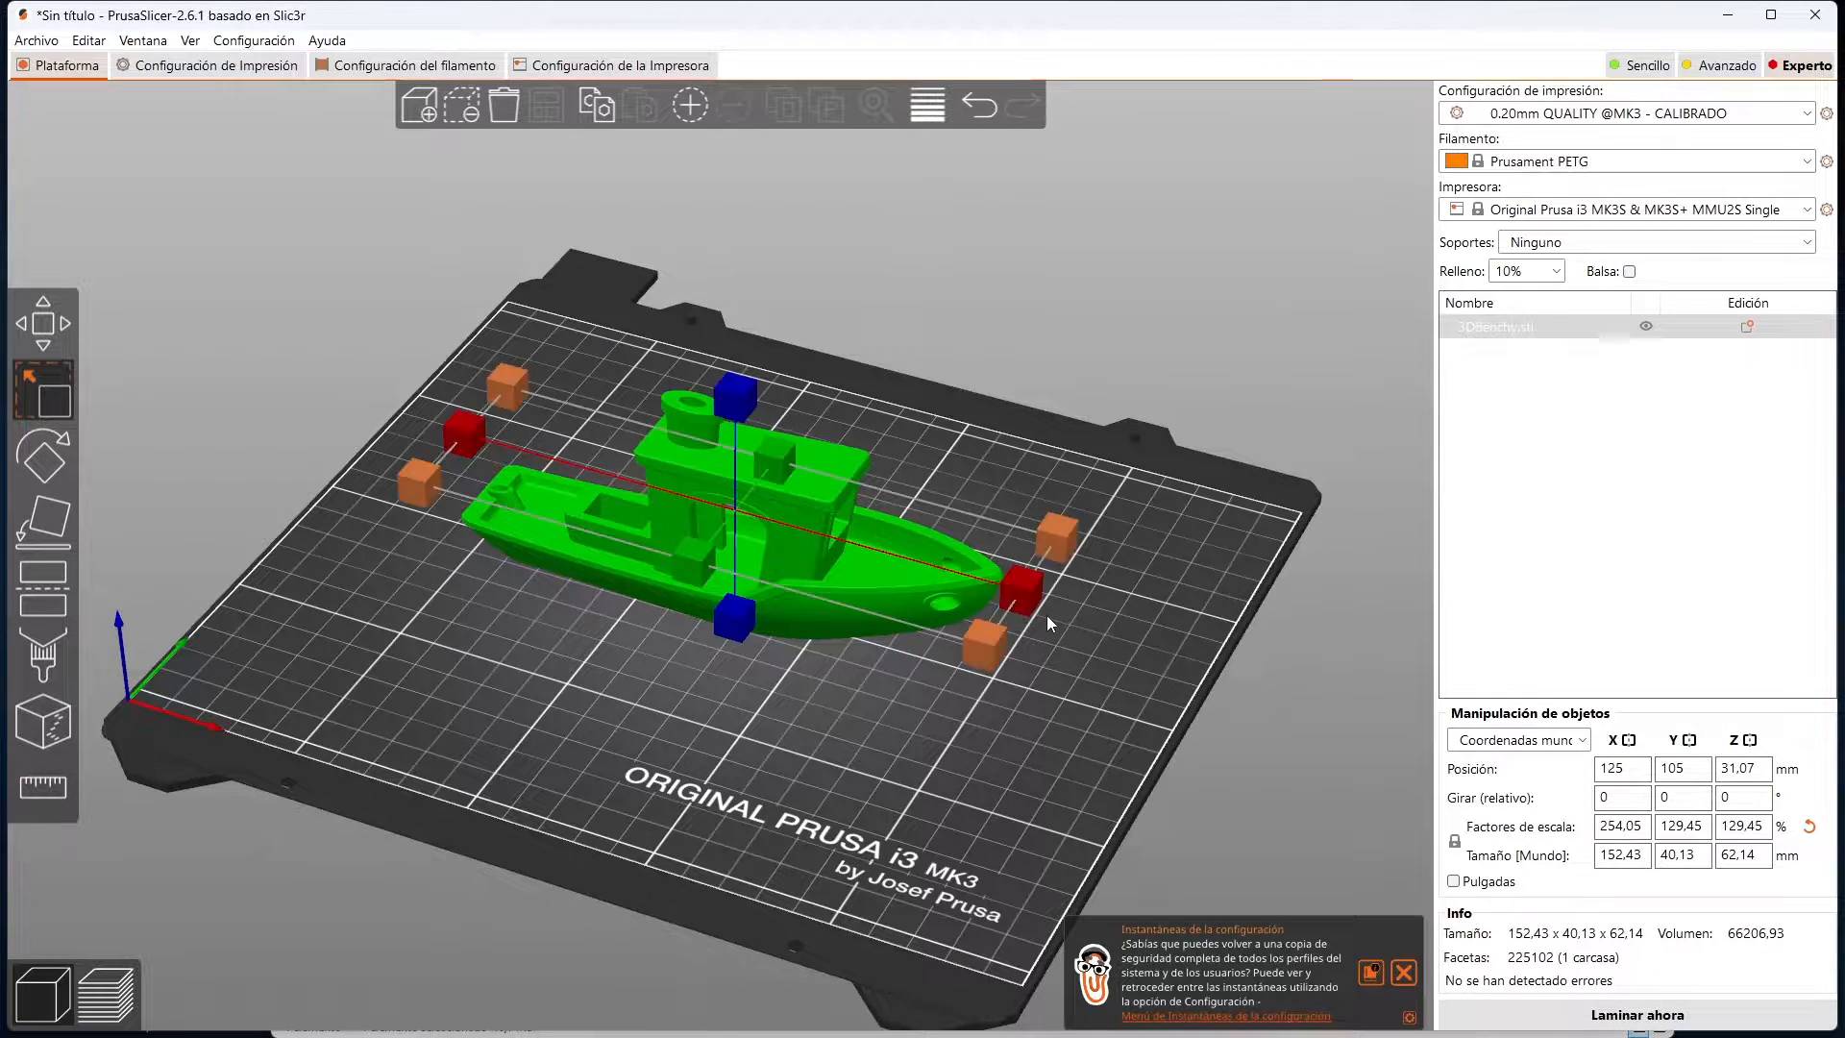
{"action": "left_click_drag", "start_coordinate": [1096, 511], "coordinate": [1026, 478]}
{"action": "left_click_drag", "start_coordinate": [717, 371], "coordinate": [709, 275]}
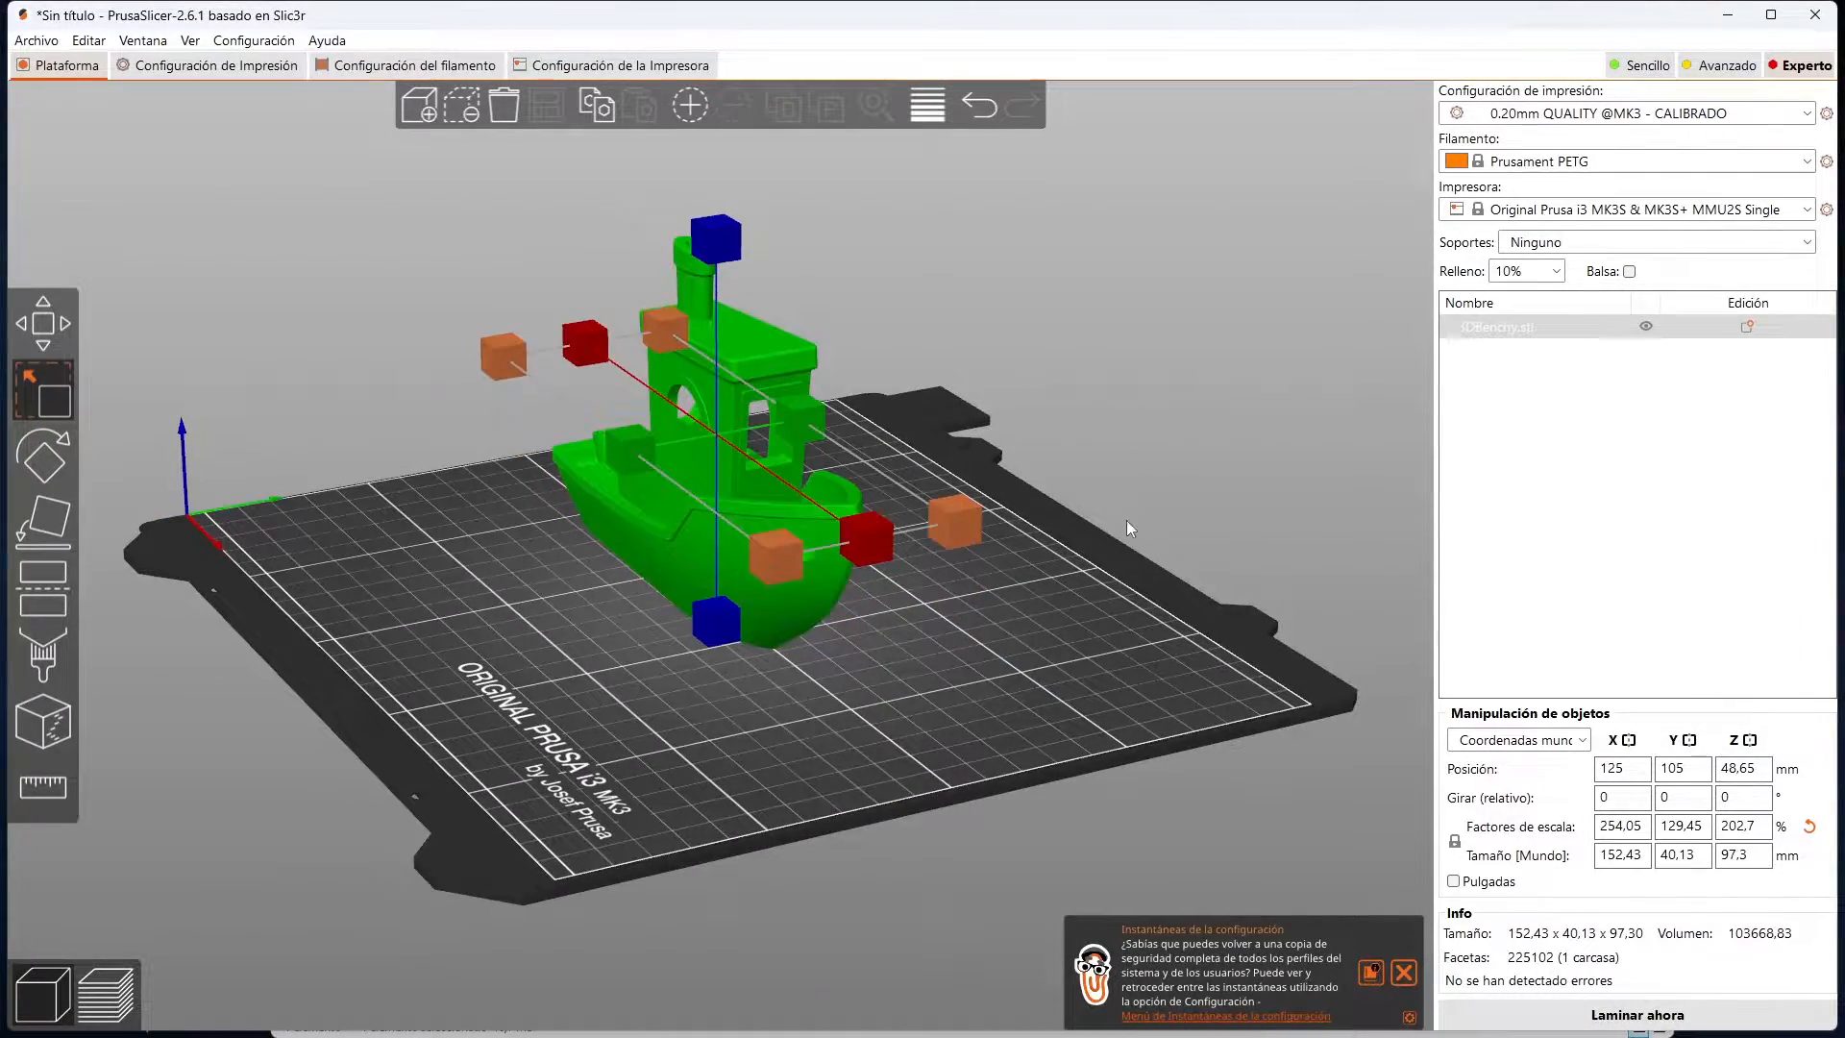
{"action": "left_click_drag", "start_coordinate": [1126, 521], "coordinate": [556, 567]}
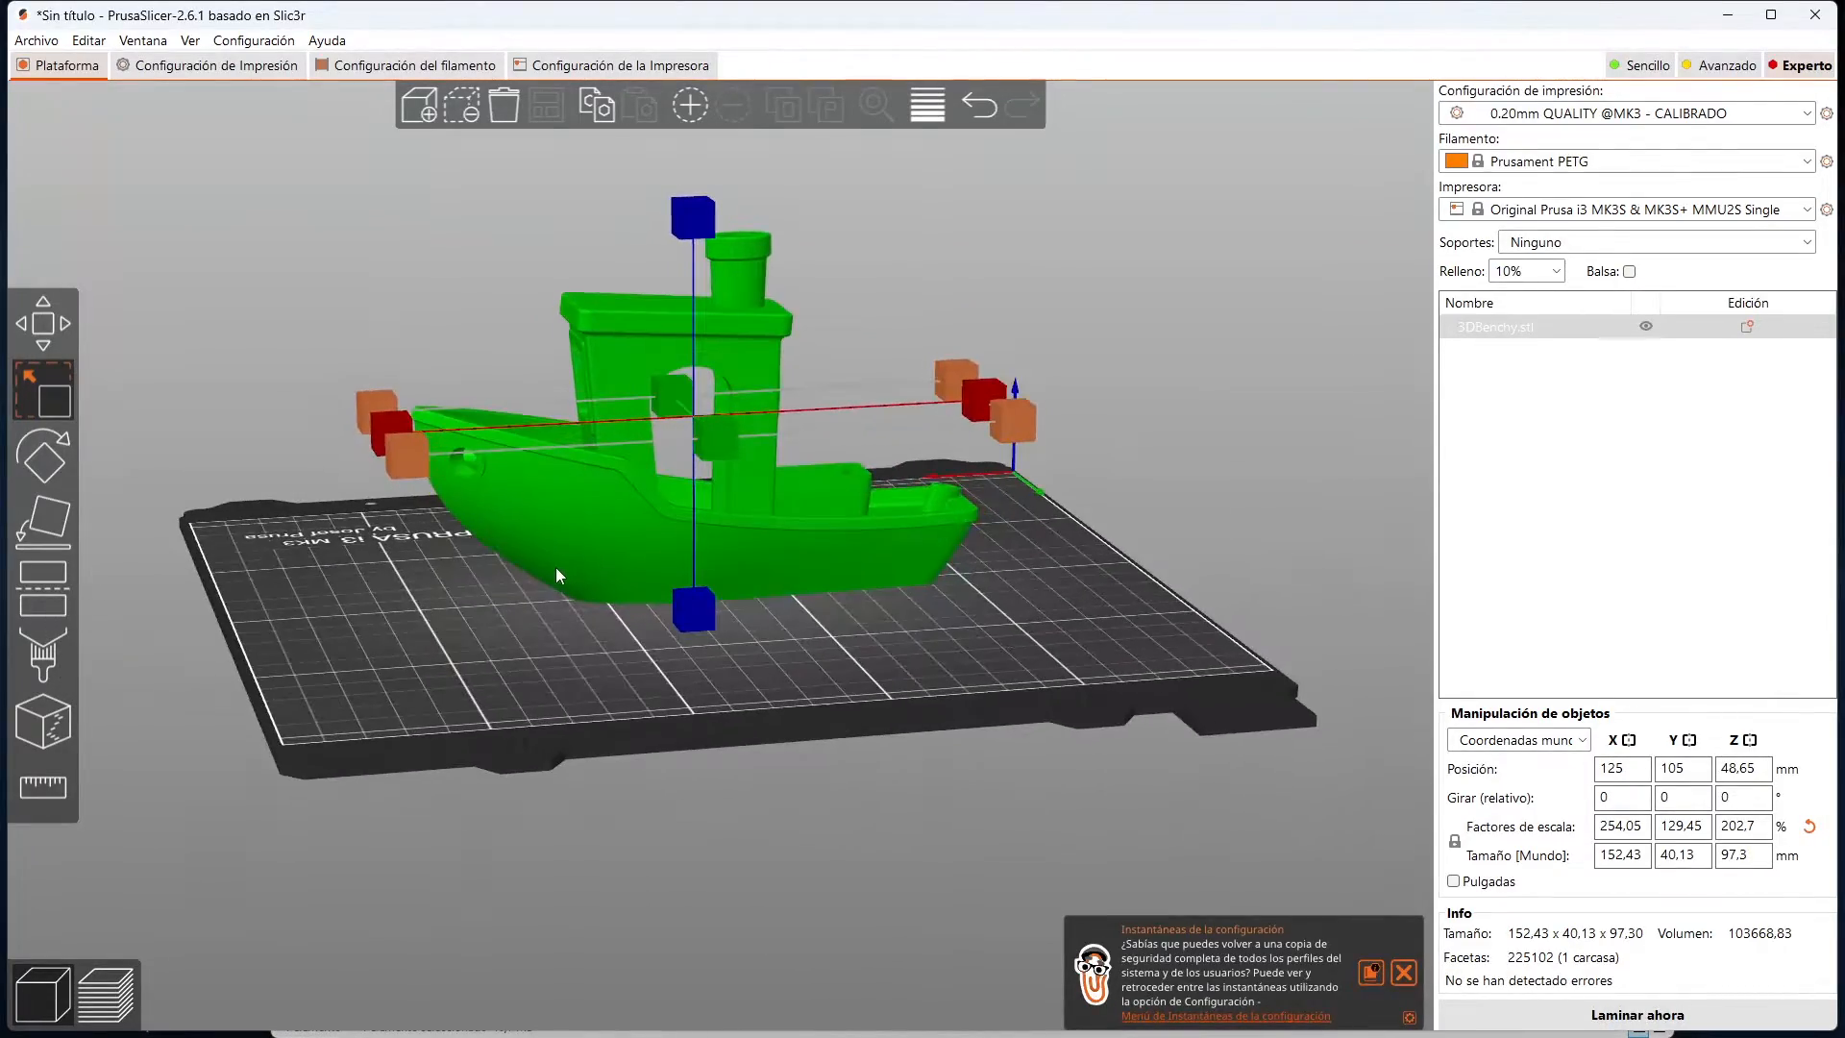
{"action": "left_click_drag", "start_coordinate": [561, 709], "coordinate": [709, 731]}
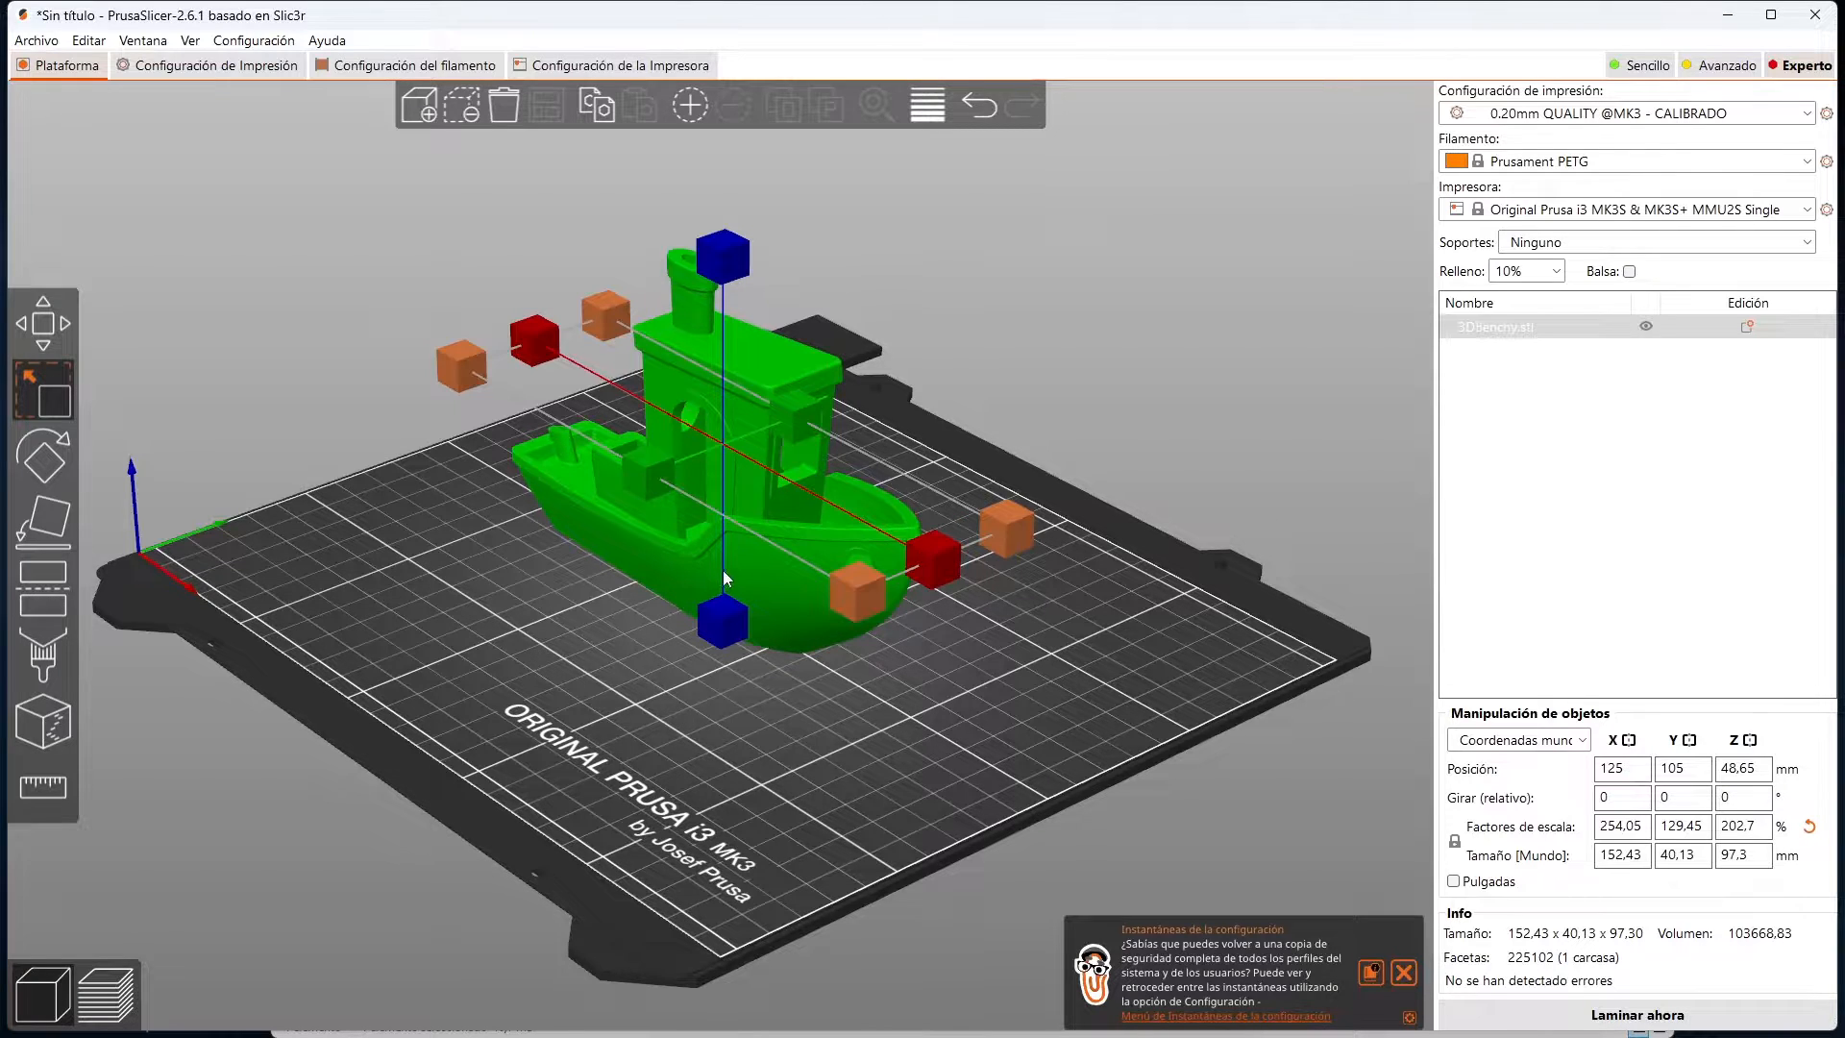
Step: Undo all the scaling changes made to the Benchy and leave the Scale tool
{"action": "key", "text": "ctrl+z"}
{"action": "key", "text": "ctrl+z"}
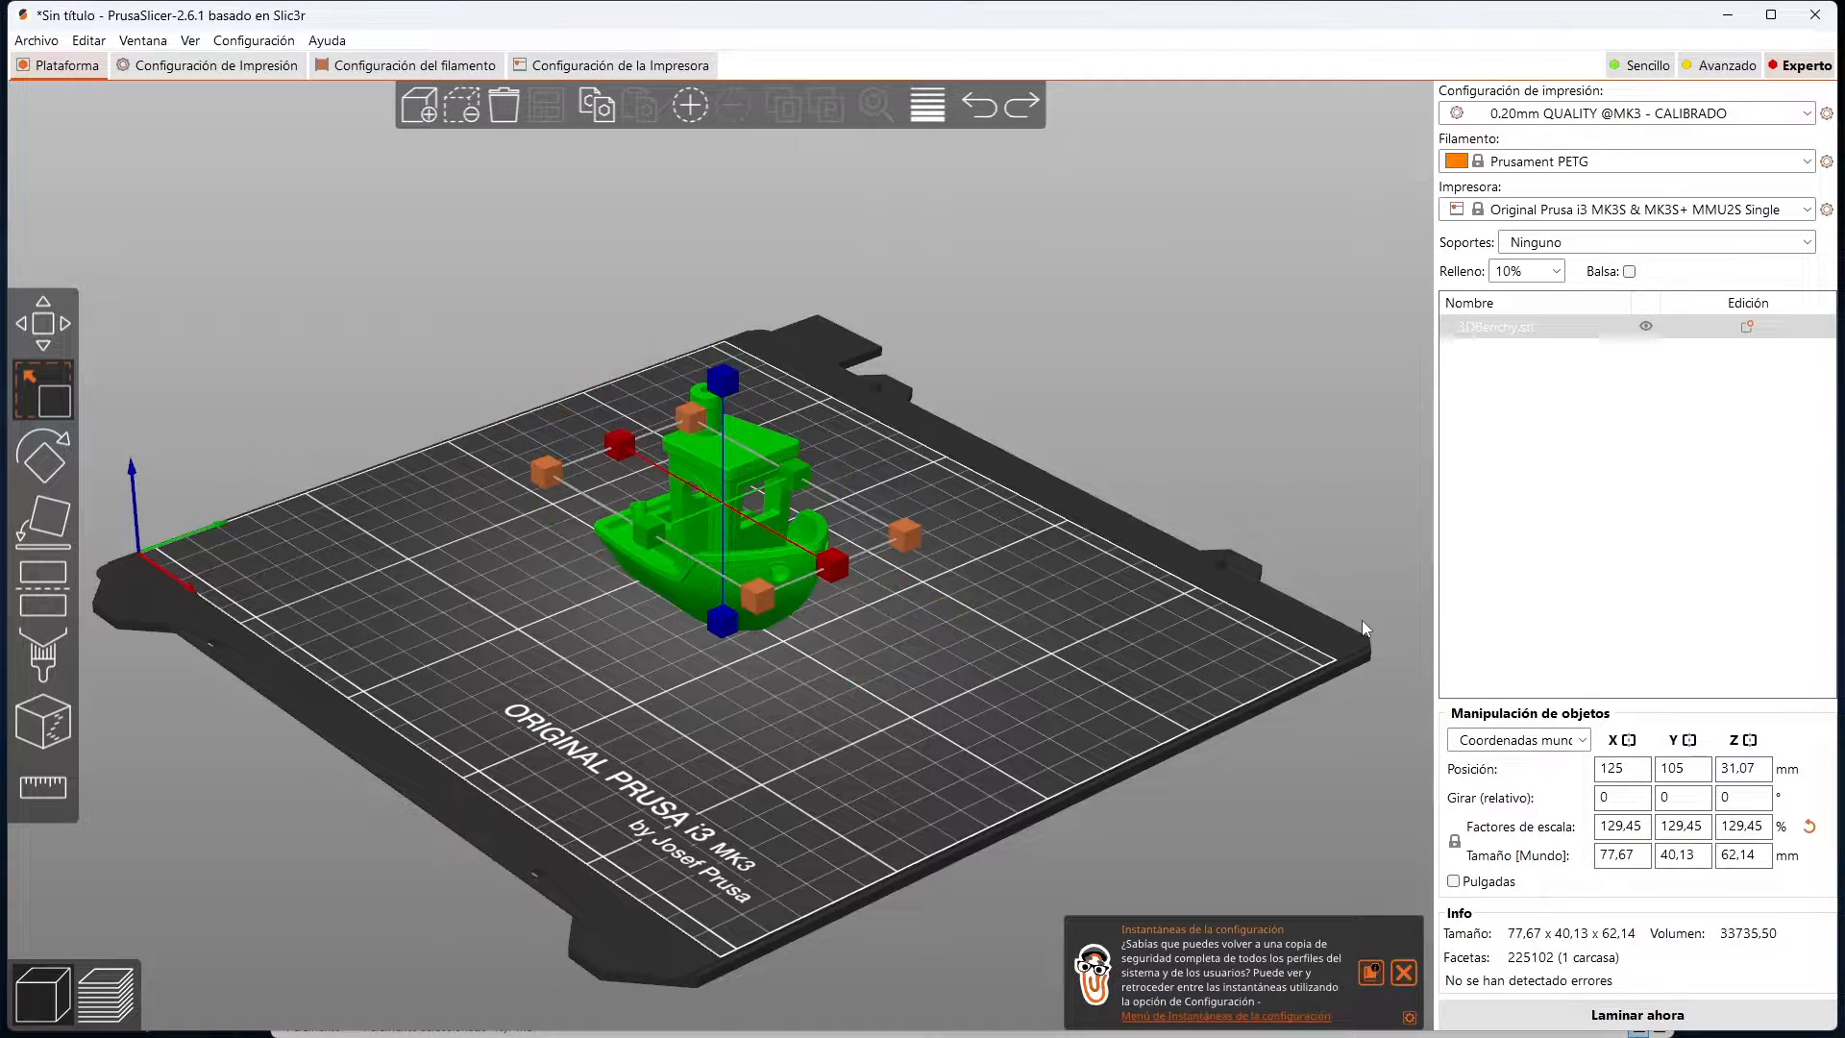
{"action": "key", "text": "ctrl+z"}
{"action": "key", "text": "ctrl+z"}
{"action": "key", "text": "ctrl+z"}
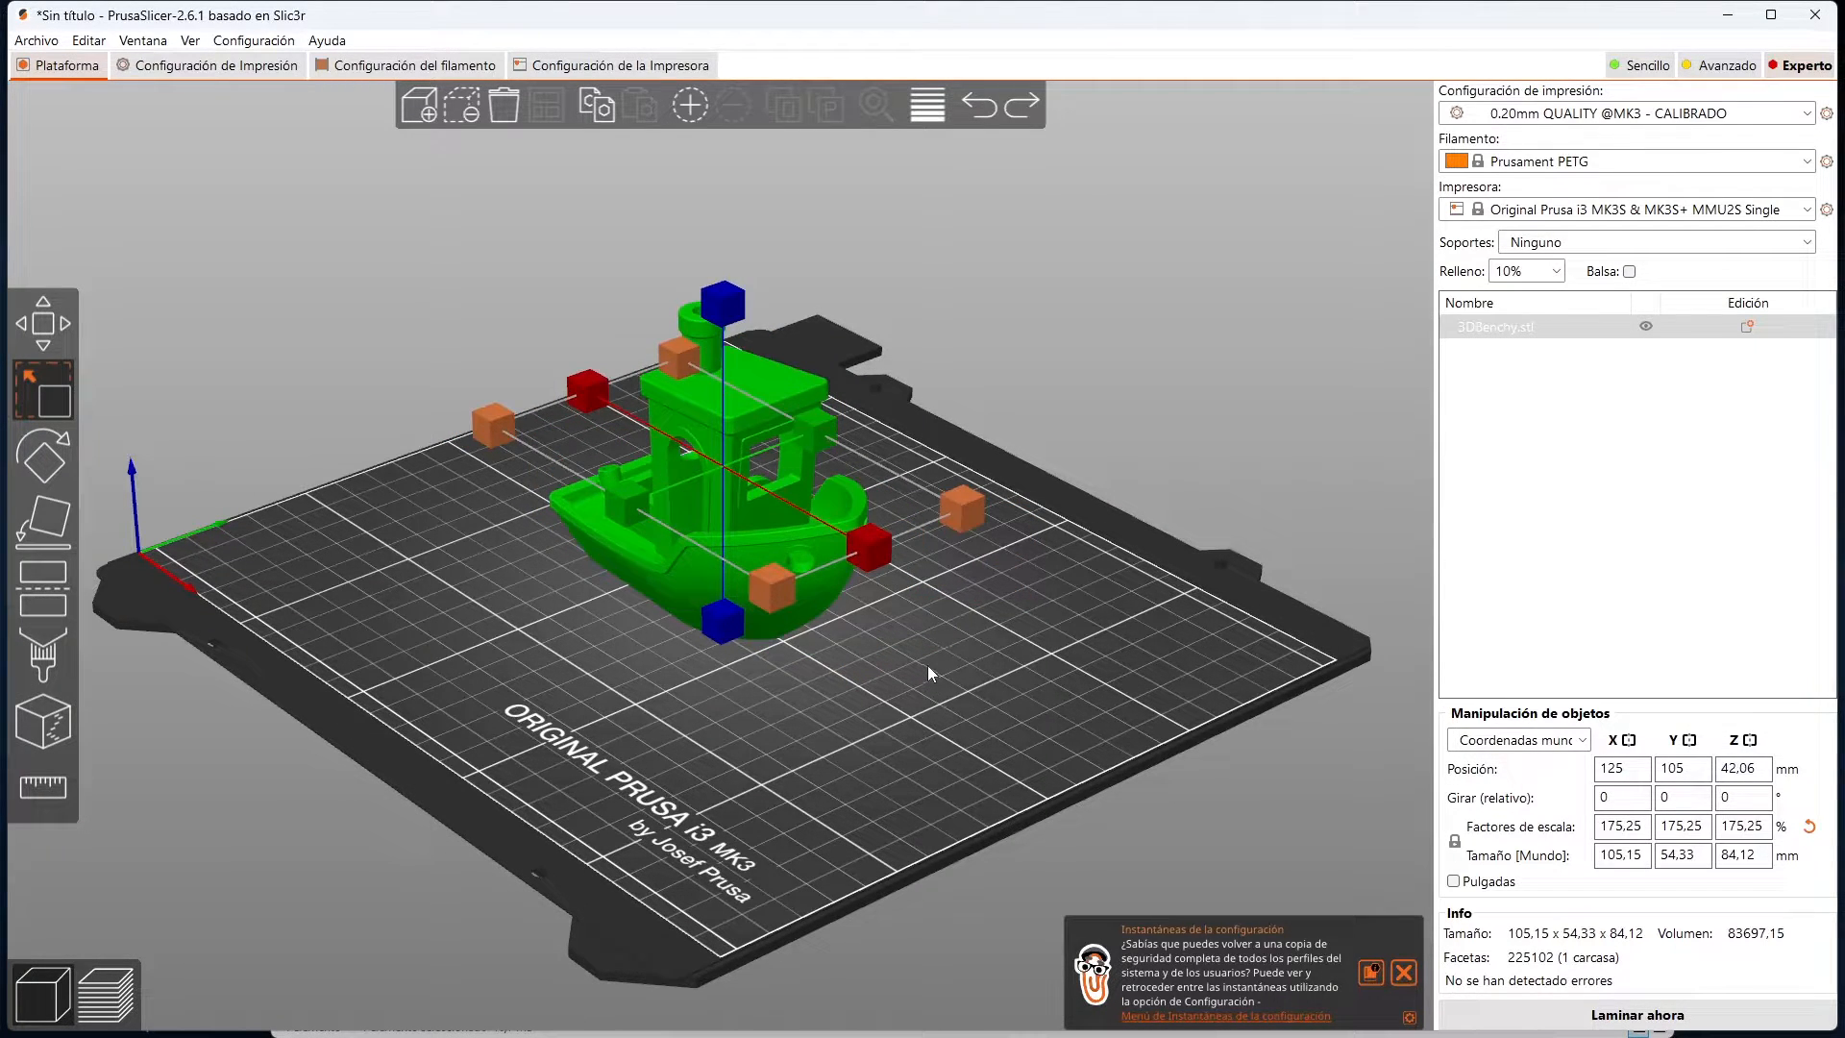
{"action": "left_click", "coordinate": [41, 392]}
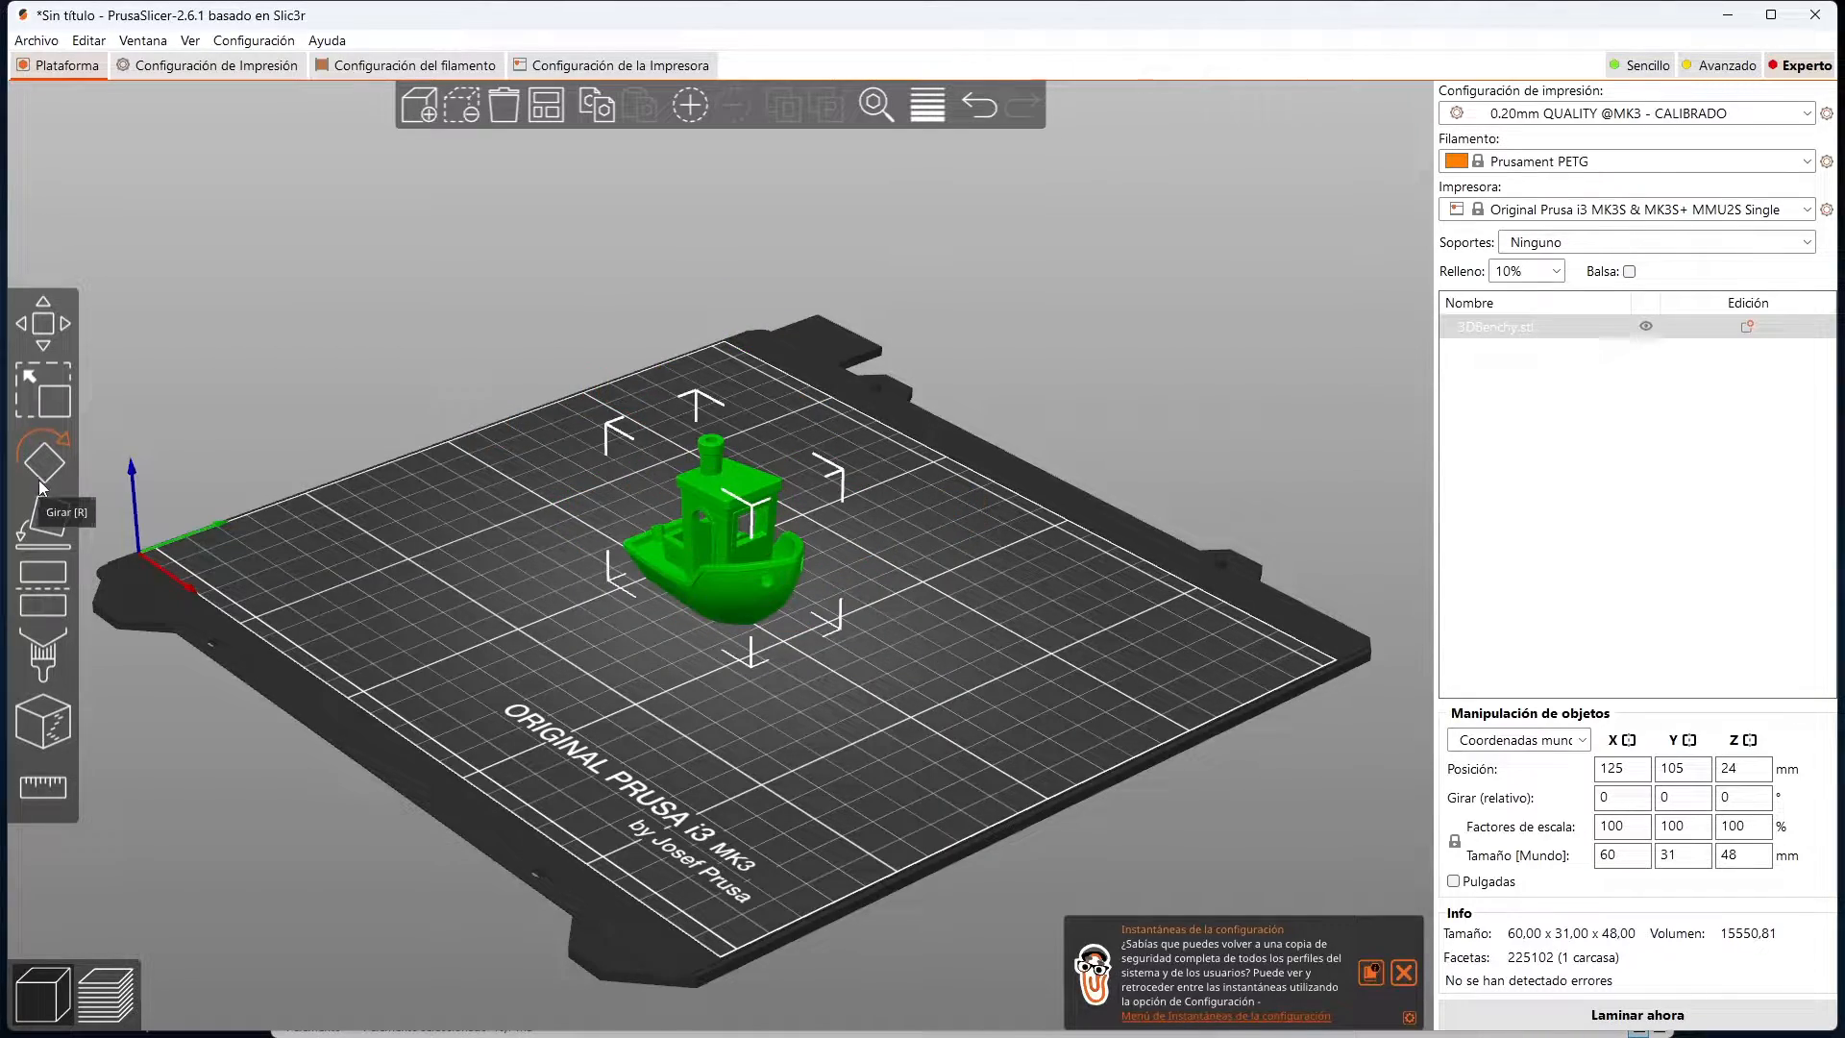
Step: Rotate the Benchy freely about its Y, Z and X axes
{"action": "left_click", "coordinate": [43, 475]}
{"action": "left_click_drag", "start_coordinate": [963, 711], "coordinate": [782, 706]}
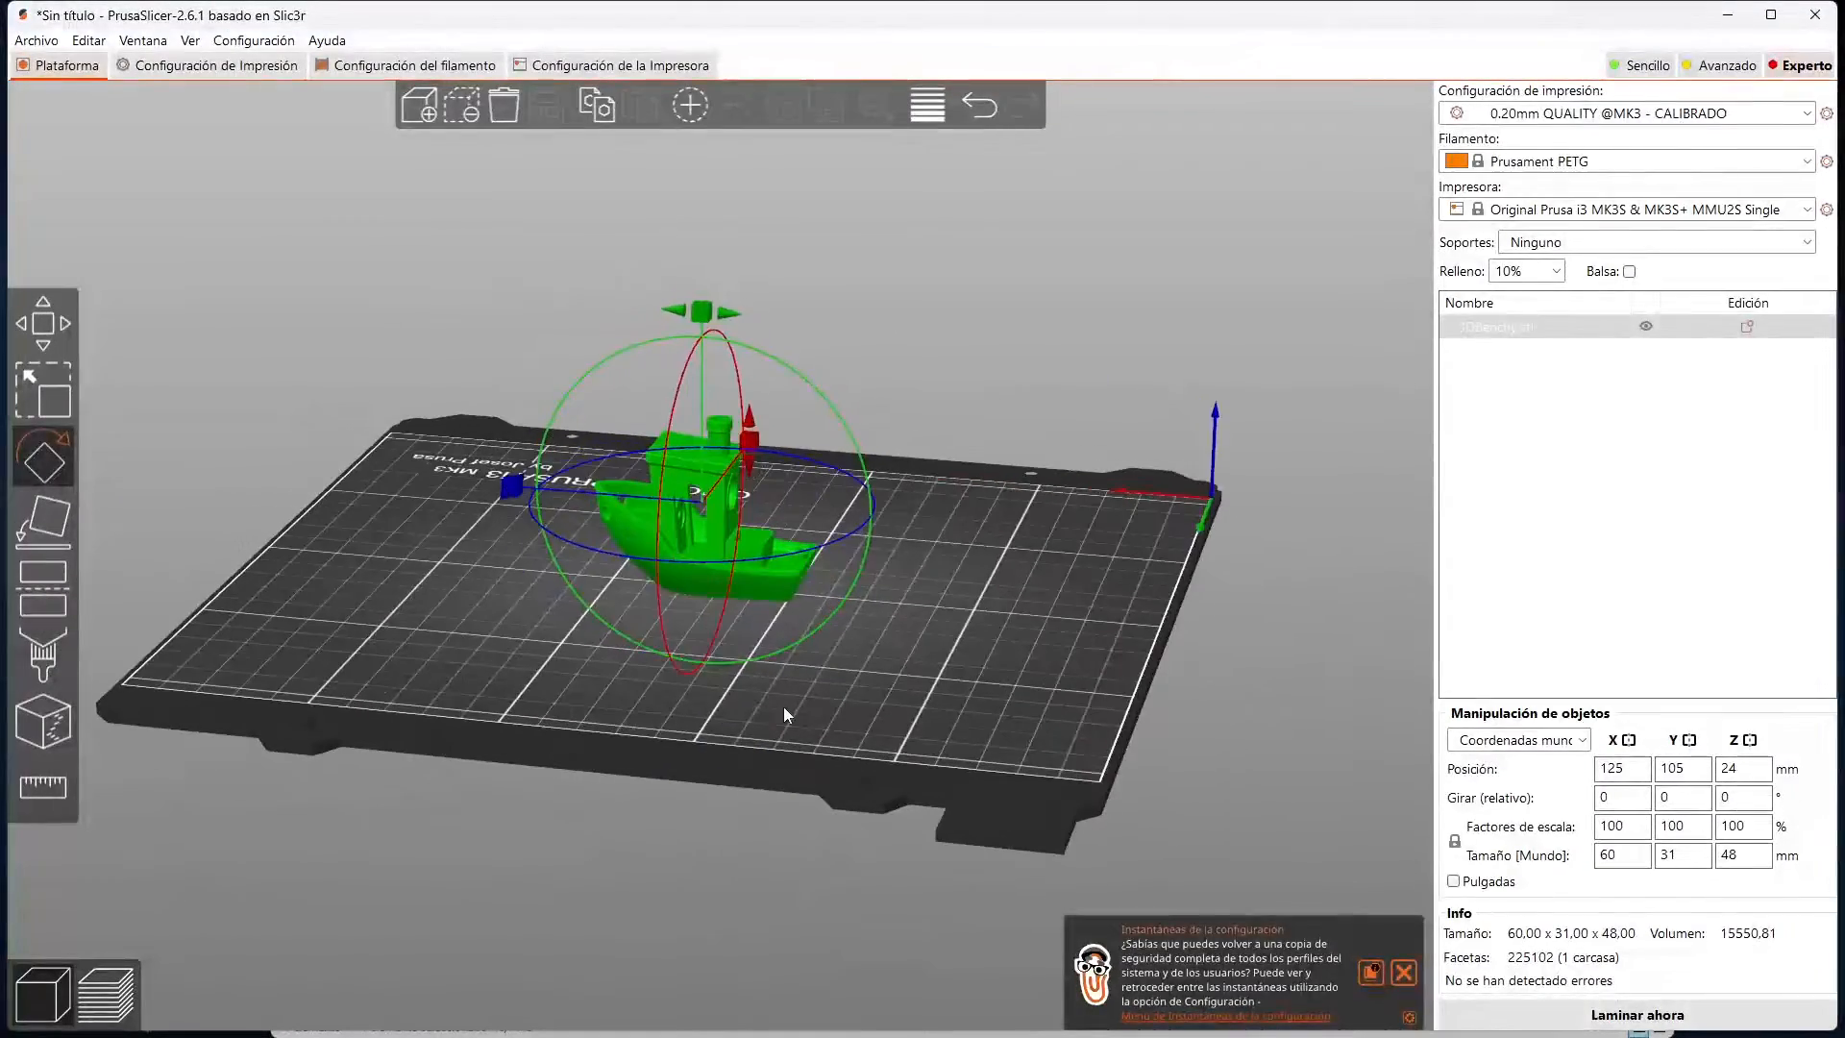
{"action": "left_click", "coordinate": [690, 304]}
{"action": "left_click", "coordinate": [705, 526]}
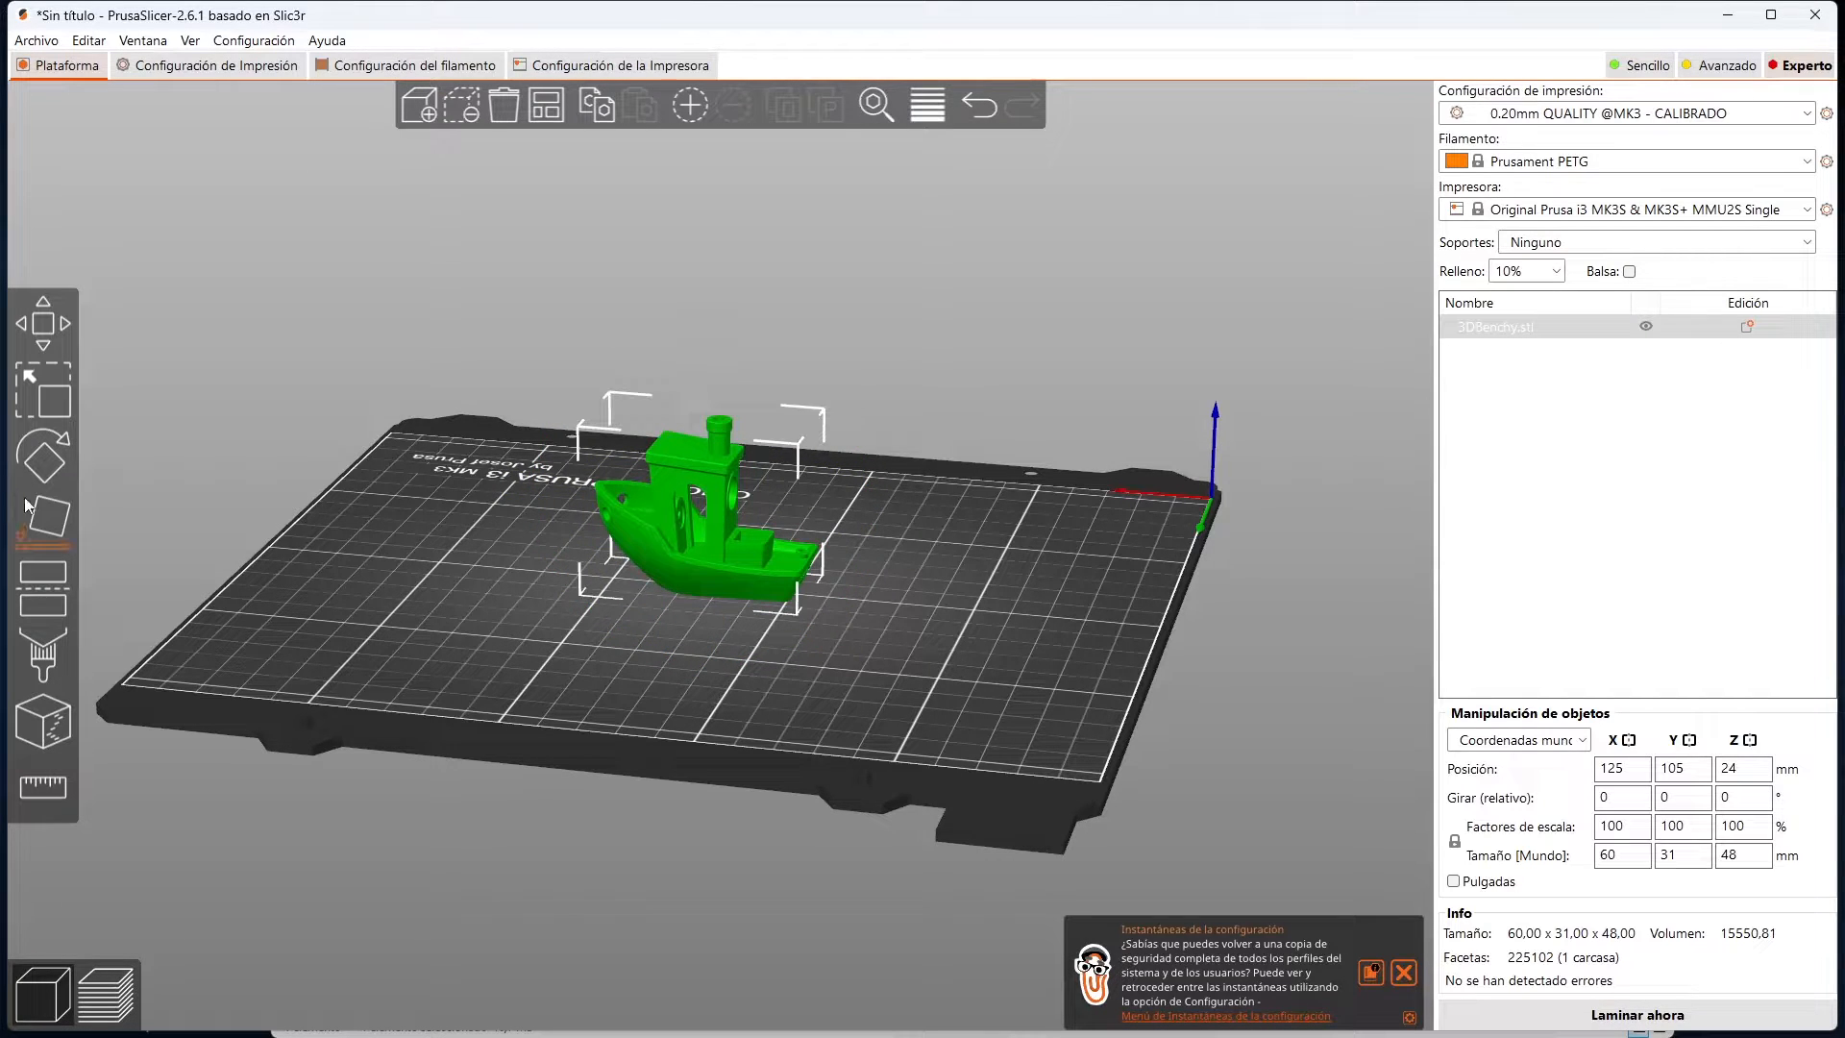
{"action": "left_click", "coordinate": [43, 460]}
{"action": "left_click_drag", "start_coordinate": [700, 321], "coordinate": [989, 553]}
{"action": "left_click_drag", "start_coordinate": [492, 469], "coordinate": [499, 463]}
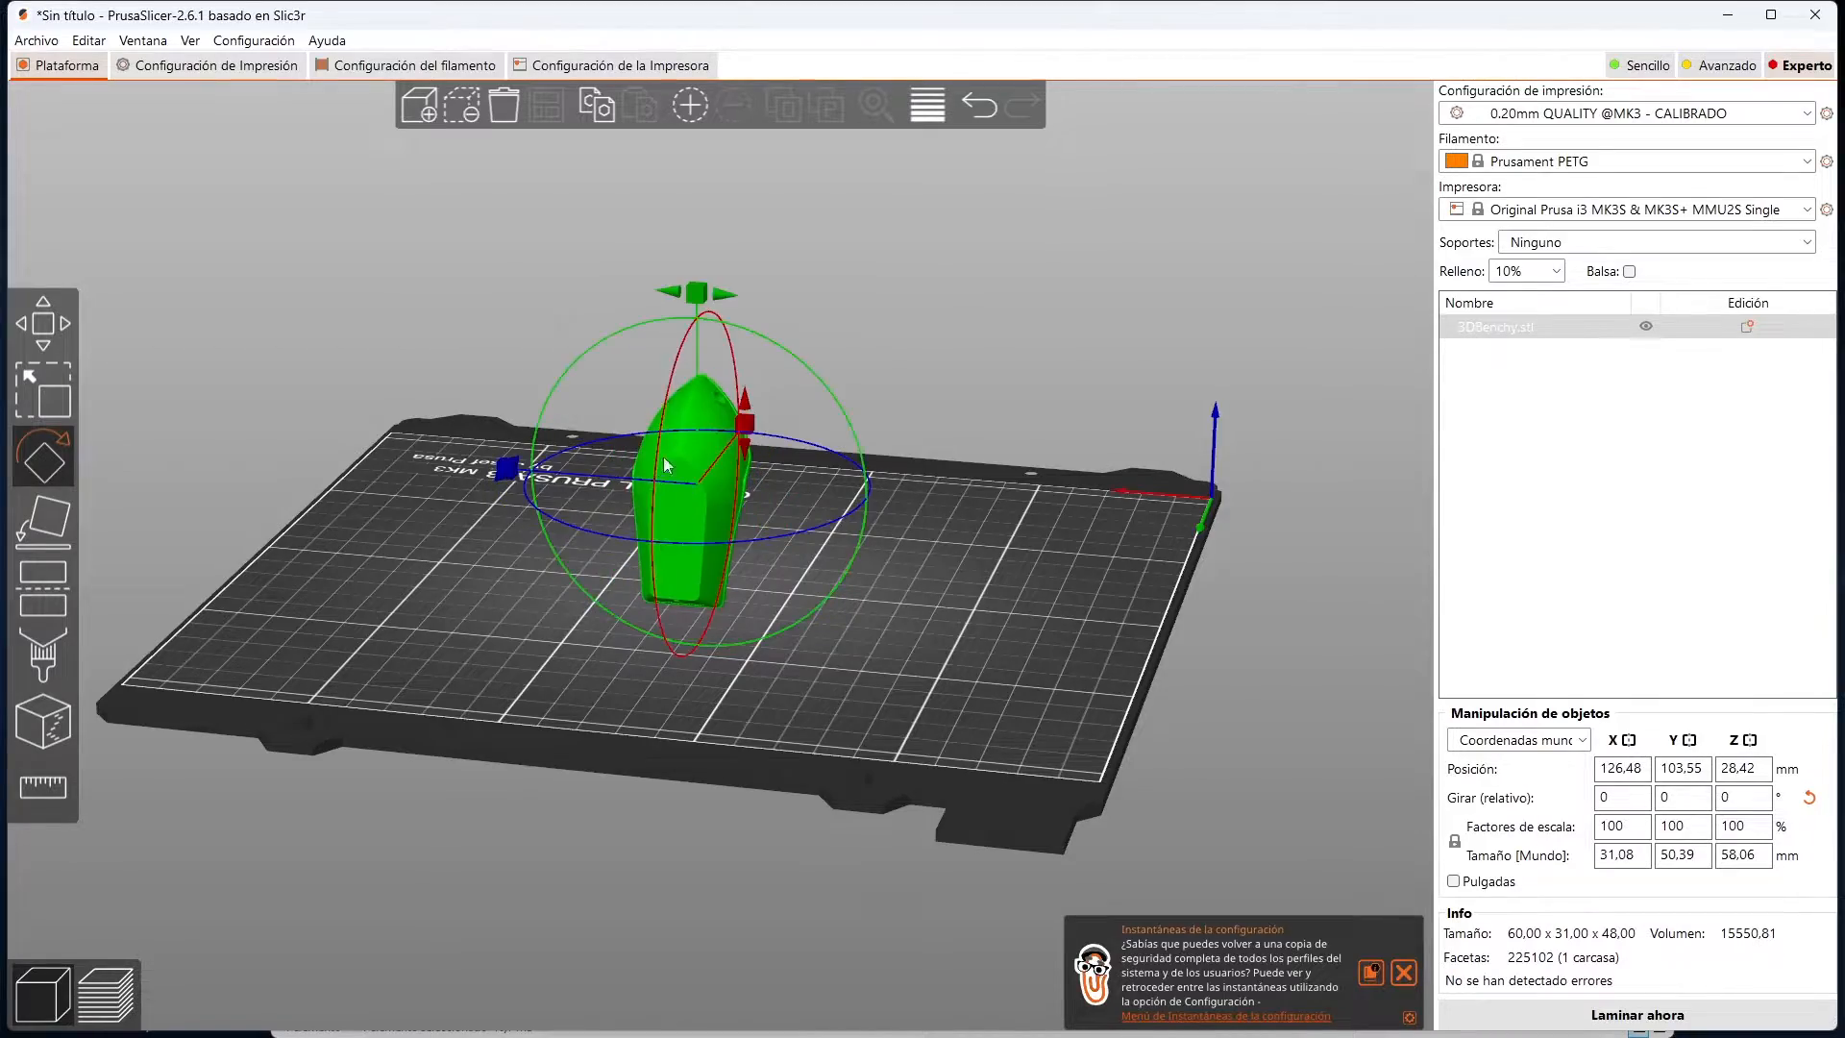
{"action": "left_click_drag", "start_coordinate": [745, 423], "coordinate": [767, 515]}
{"action": "left_click_drag", "start_coordinate": [845, 577], "coordinate": [963, 690]}
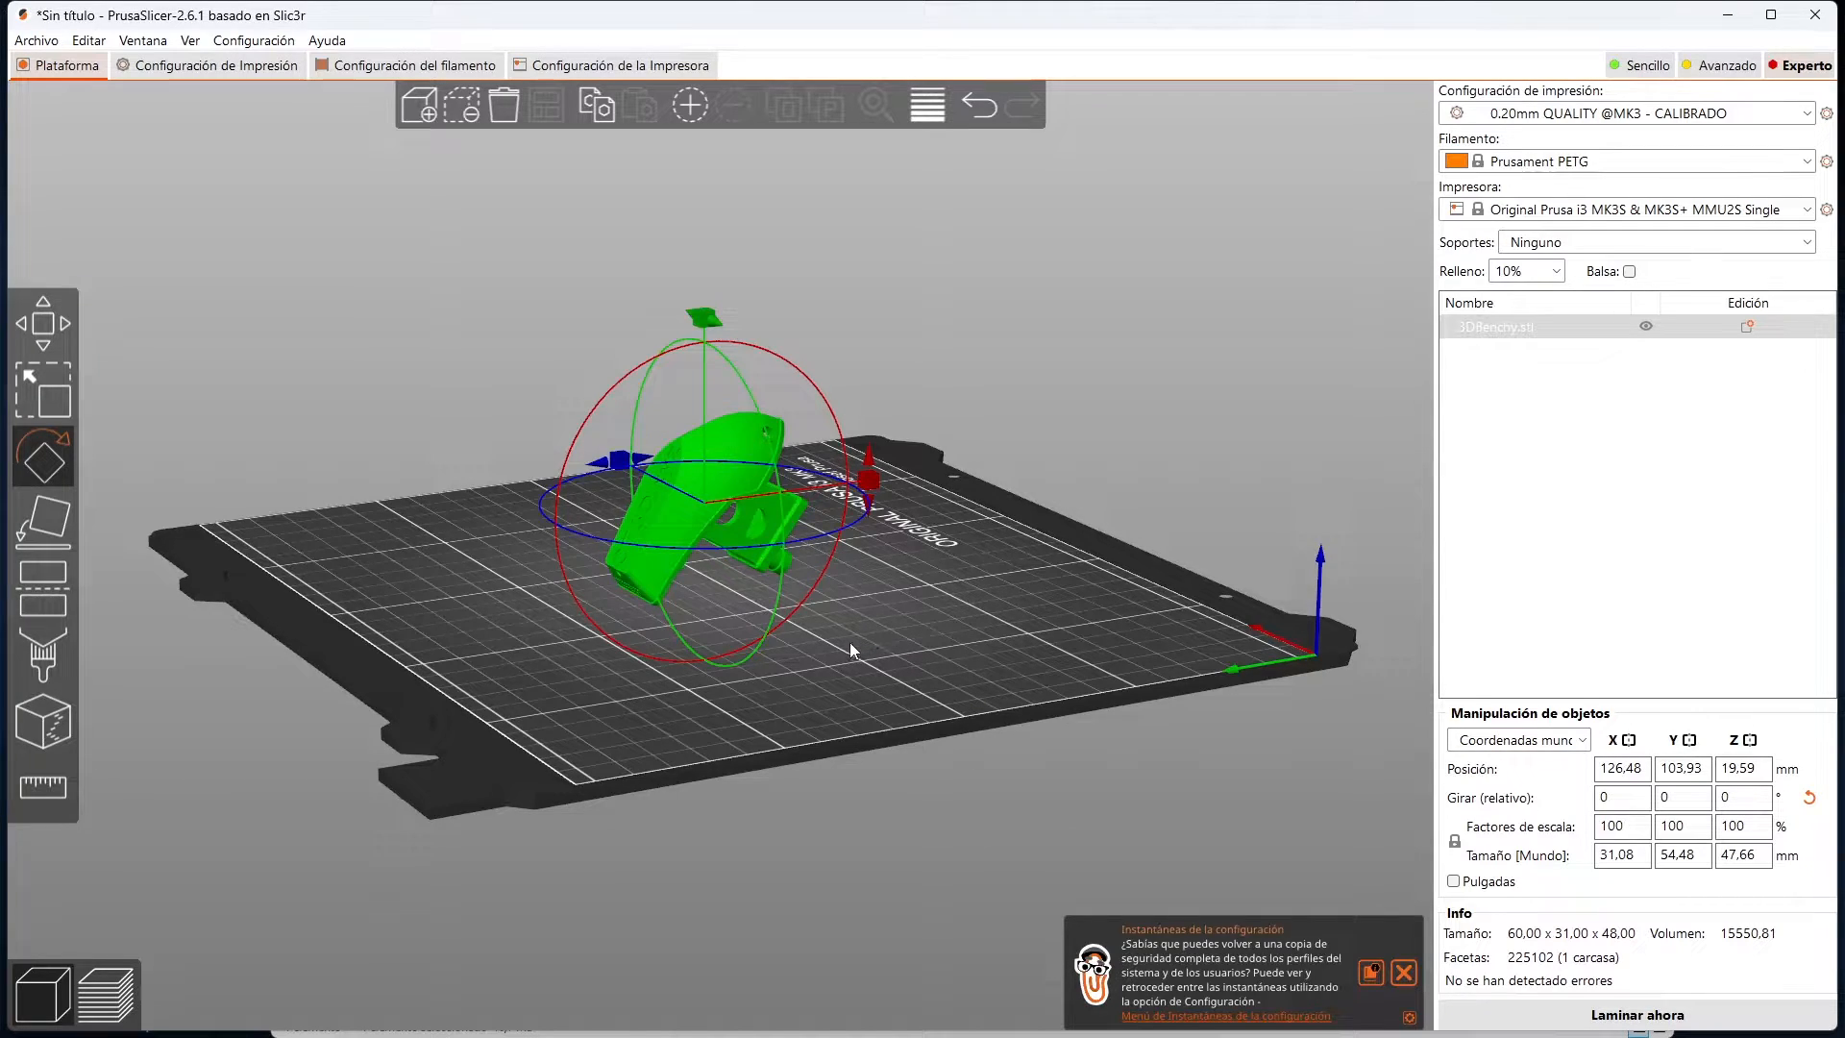
Step: Undo the free rotations and turn the Benchy only about its vertical Z axis instead, ending with the model deselected
{"action": "key", "text": "ctrl+z"}
{"action": "key", "text": "ctrl+z"}
{"action": "left_click_drag", "start_coordinate": [870, 694], "coordinate": [759, 768]}
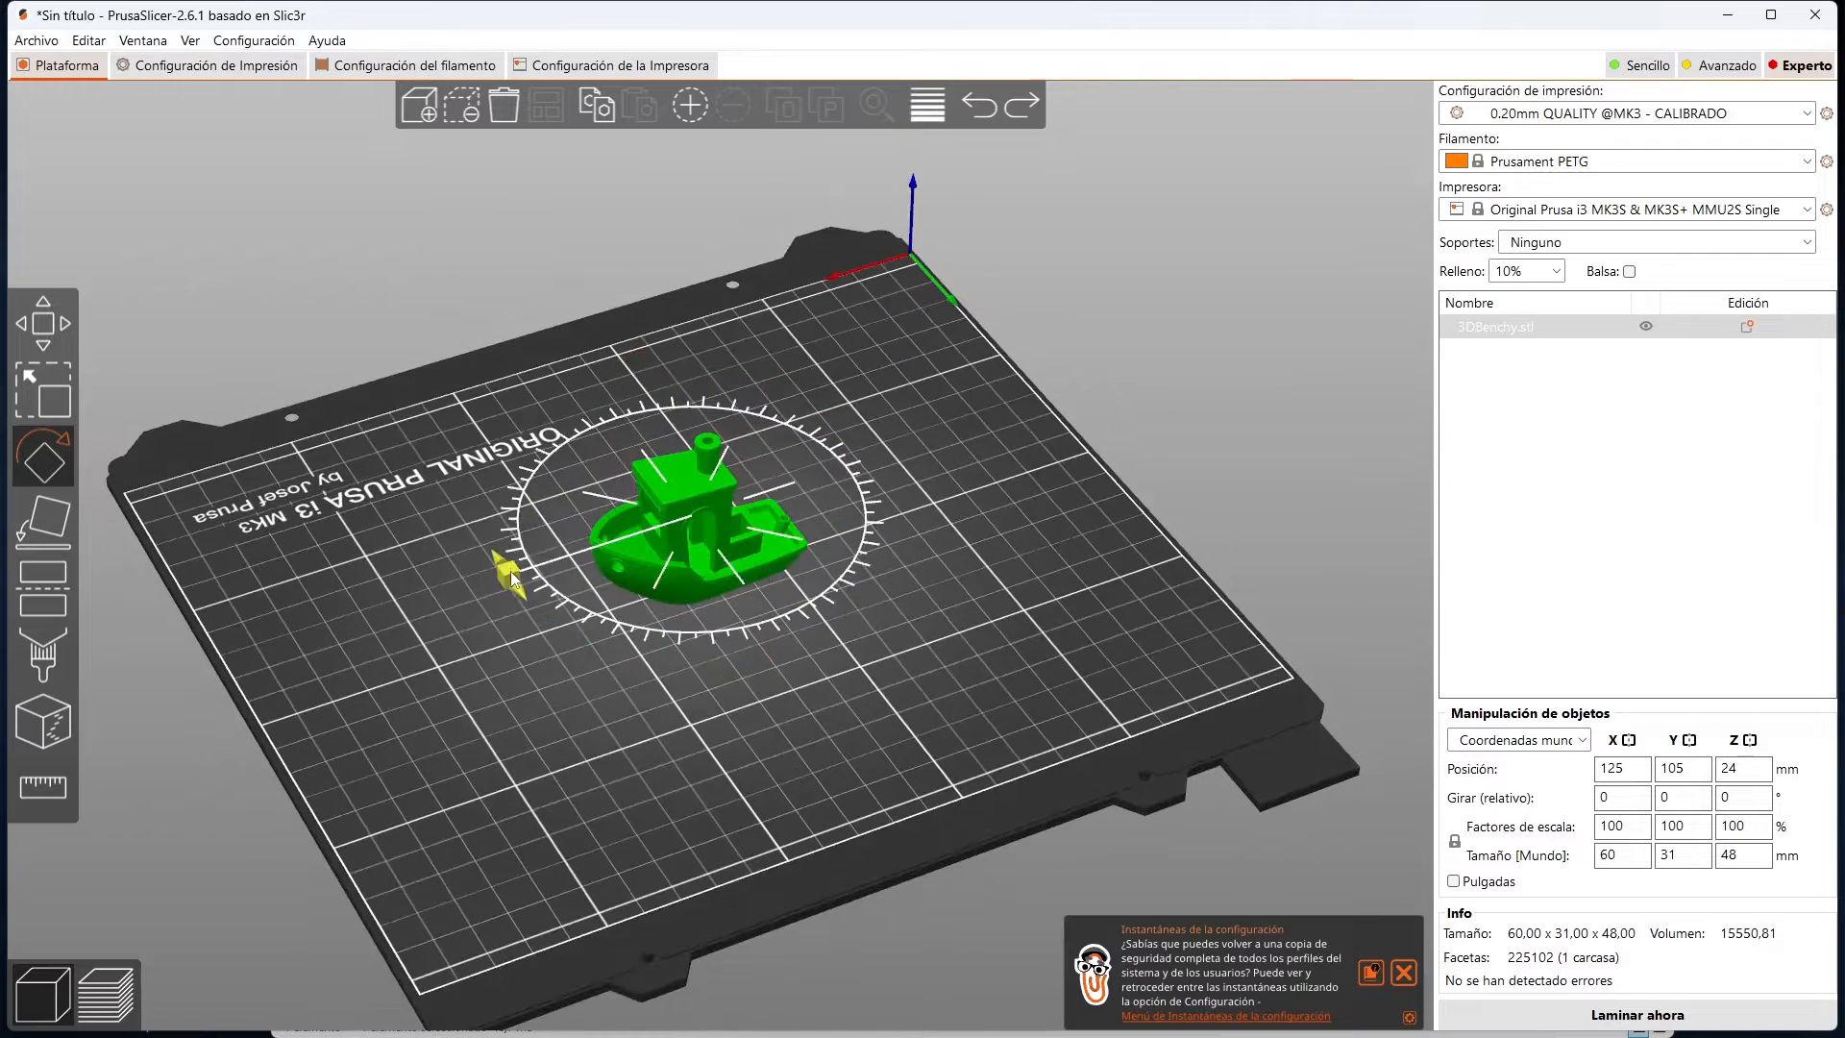
{"action": "left_click_drag", "start_coordinate": [510, 571], "coordinate": [679, 642]}
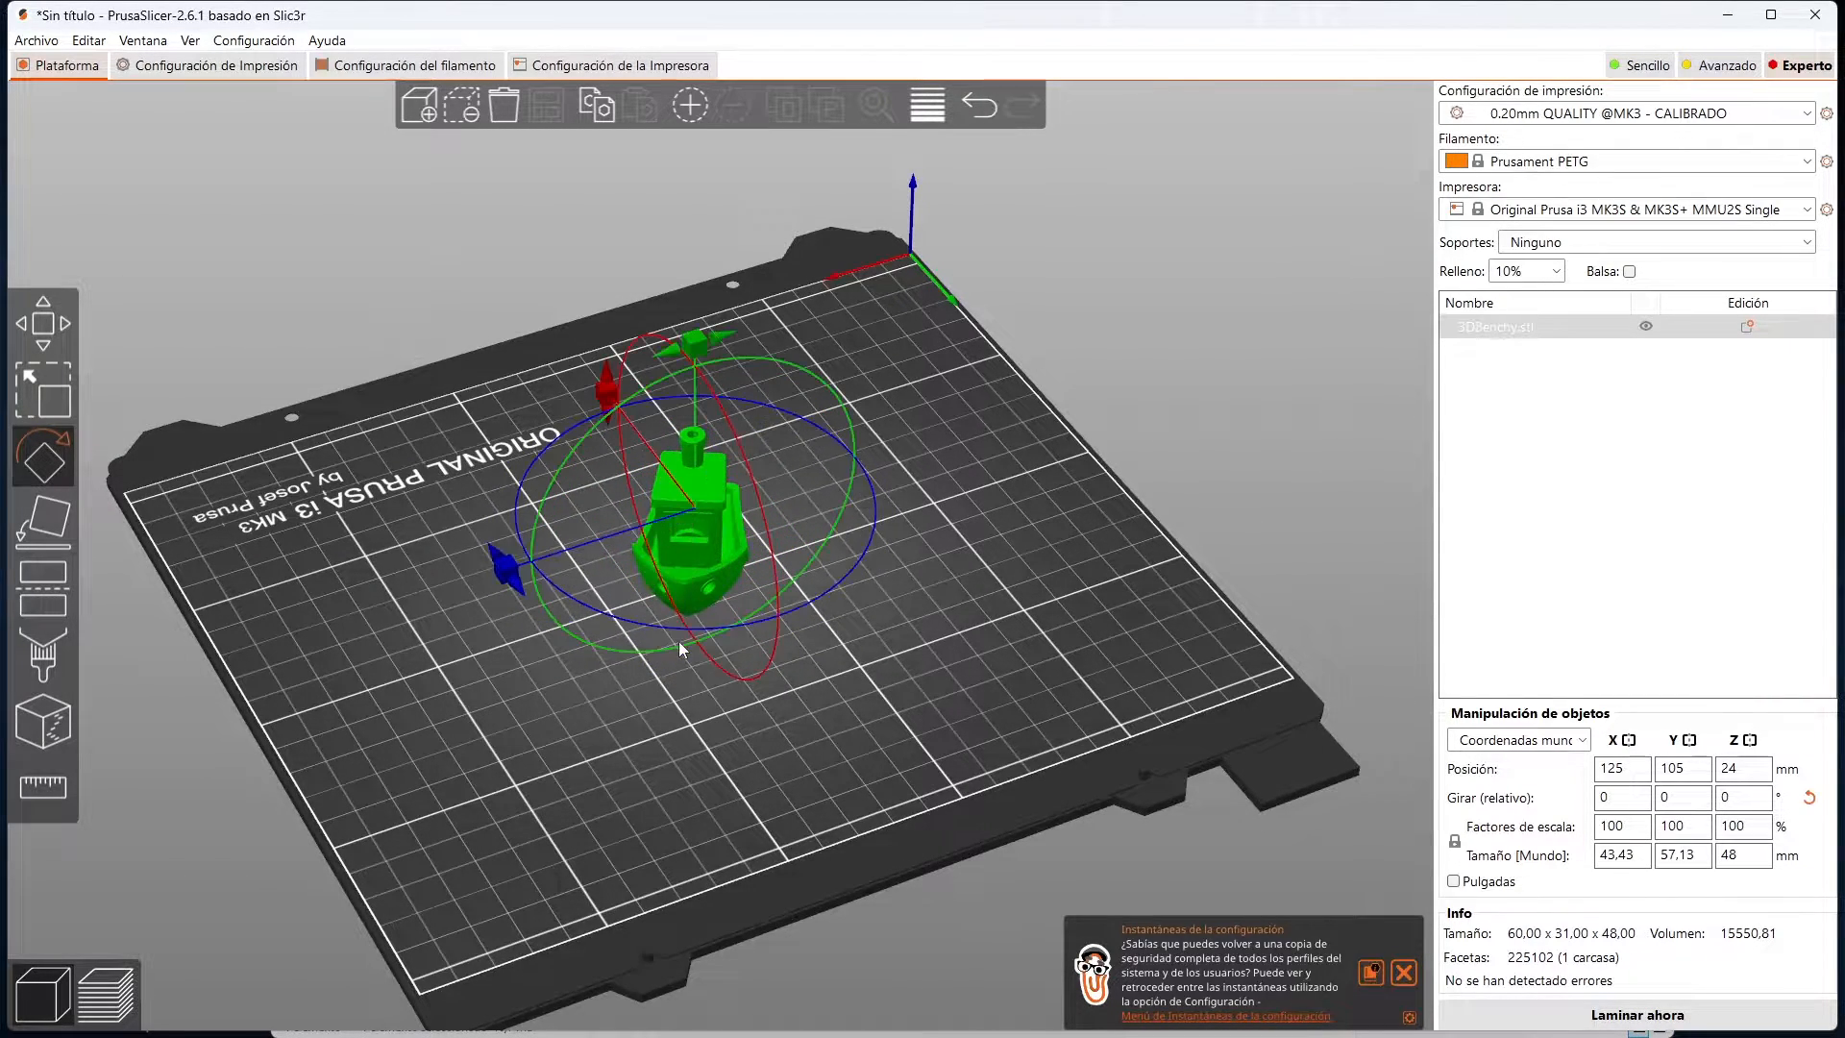
{"action": "scroll", "coordinate": [745, 637], "scroll_direction": "up", "scroll_amount": 5}
{"action": "left_click_drag", "start_coordinate": [288, 586], "coordinate": [1008, 596]}
{"action": "left_click", "coordinate": [1040, 695]}
{"action": "key", "text": "0"}
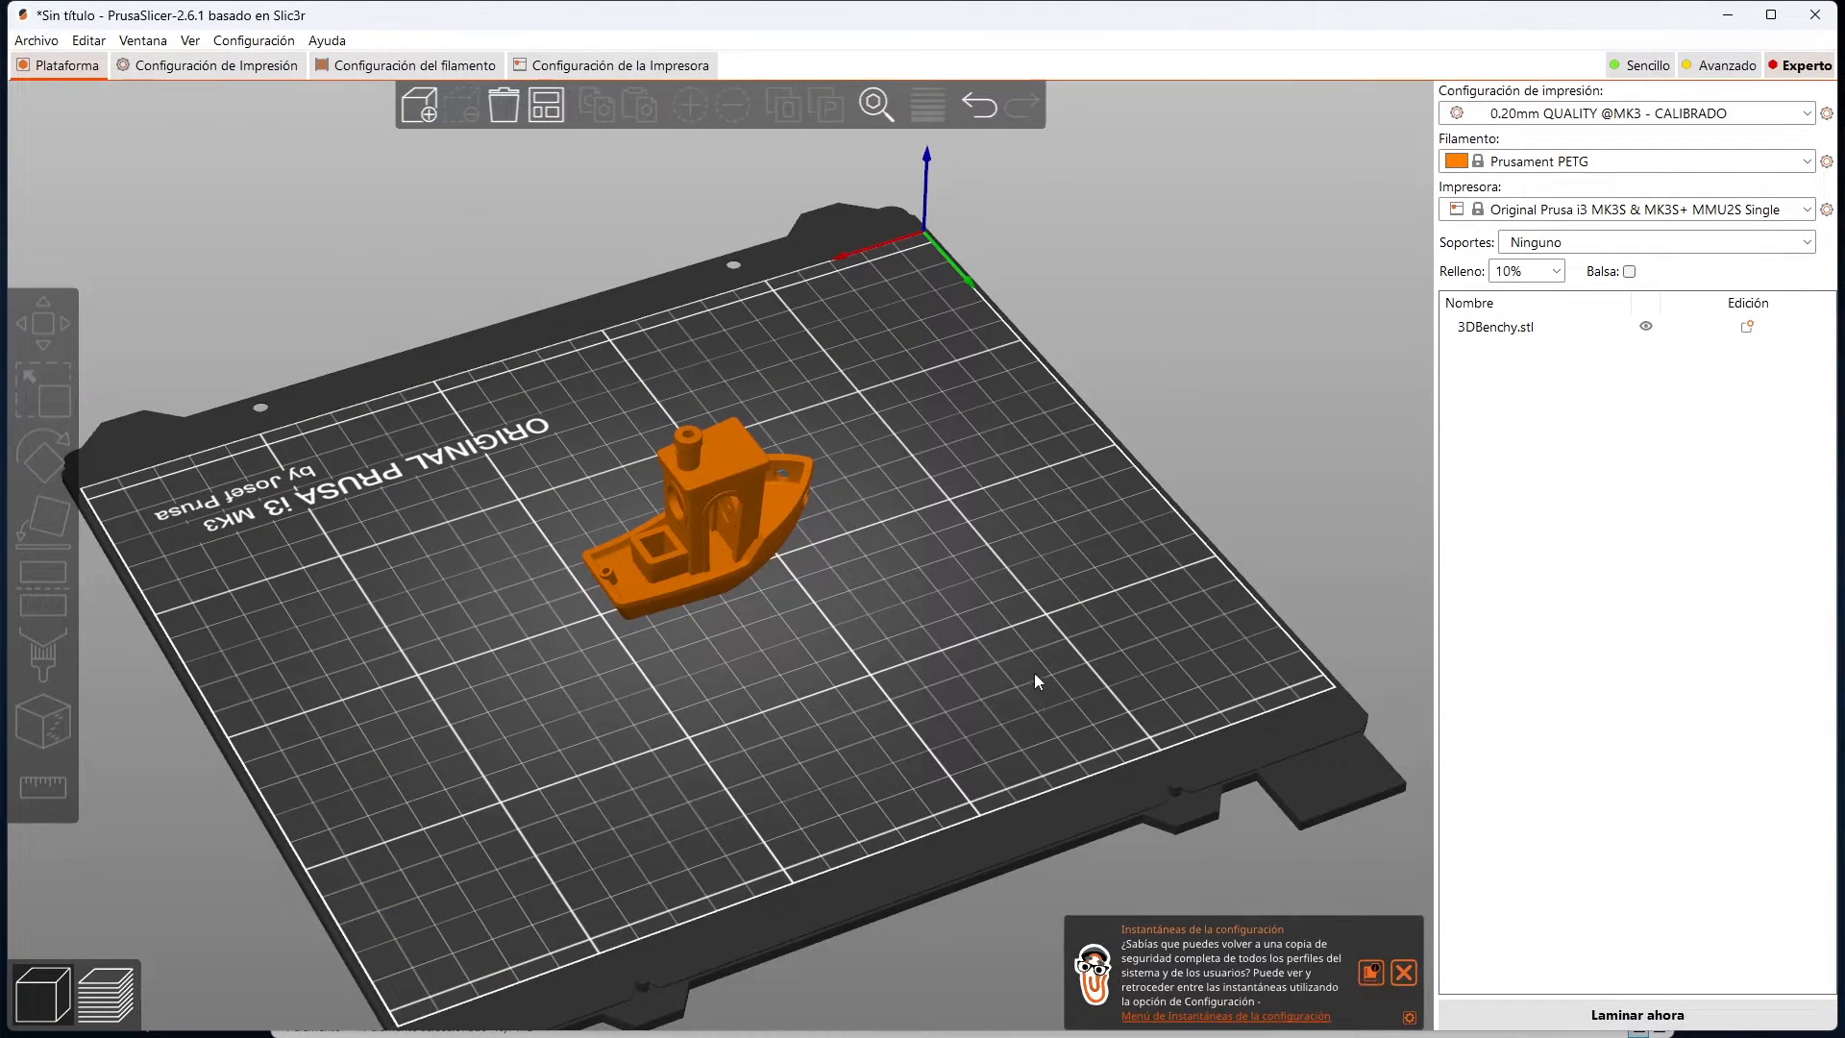
Step: Undo the latest changes to the Benchy, including its rotation about the vertical axis
{"action": "key", "text": "ctrl+z"}
{"action": "key", "text": "ctrl+z"}
{"action": "key", "text": "ctrl+z"}
{"action": "key", "text": "ctrl+z"}
{"action": "left_click_drag", "start_coordinate": [1023, 672], "coordinate": [613, 540]}
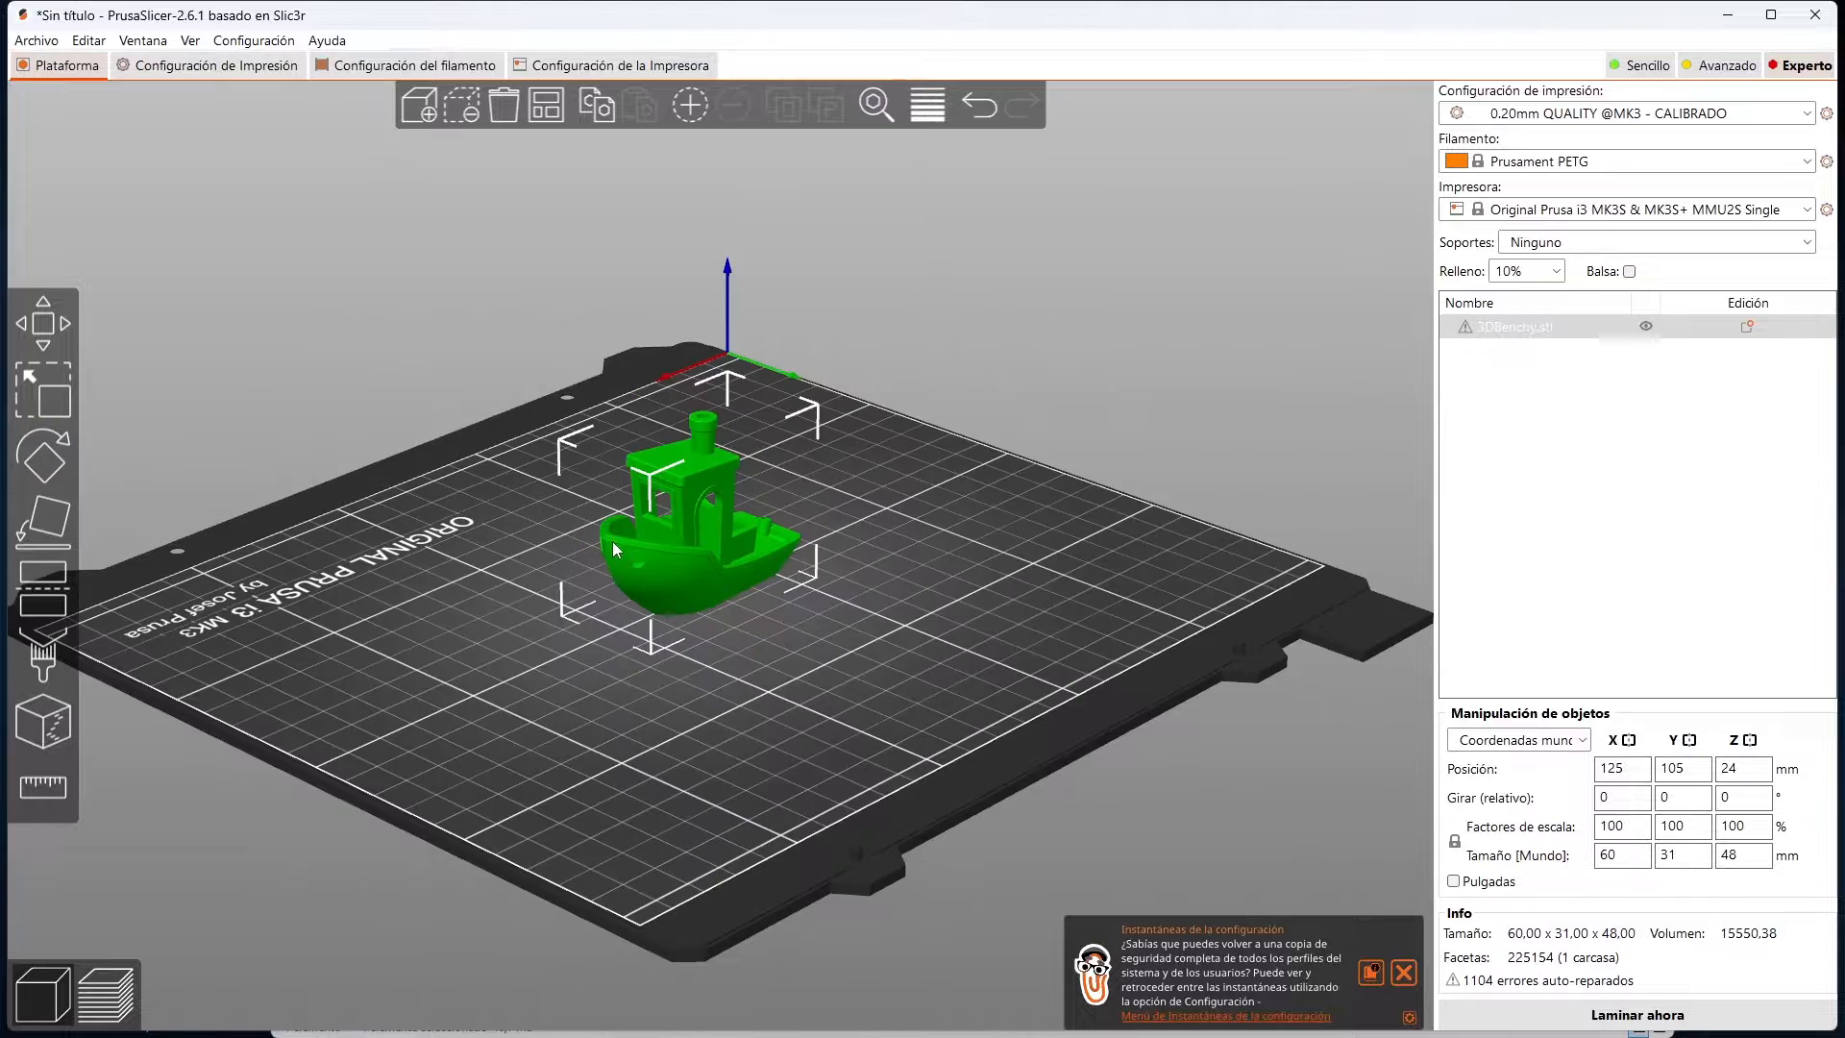
Step: Rotate the Benchy about its X axis so that it lies tipped over on its cabin
{"action": "left_click", "coordinate": [66, 453]}
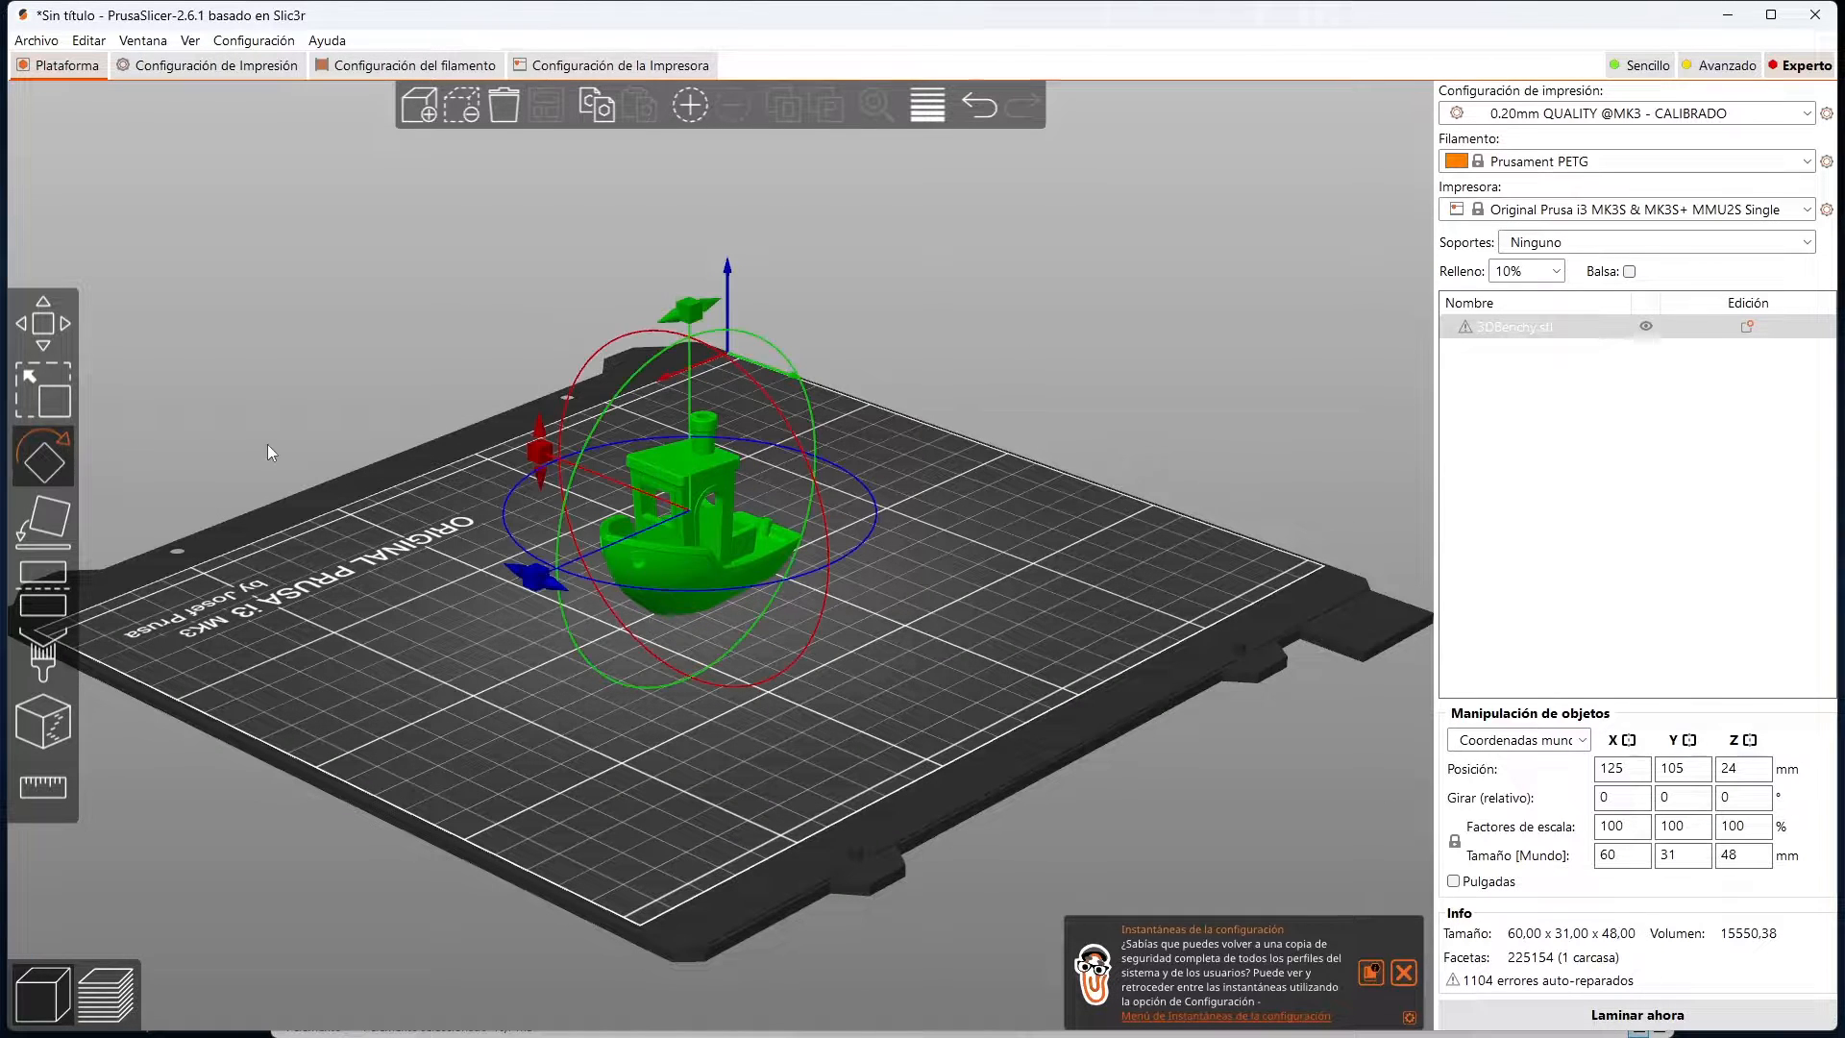
{"action": "left_click_drag", "start_coordinate": [540, 449], "coordinate": [740, 347]}
{"action": "key", "text": "w"}
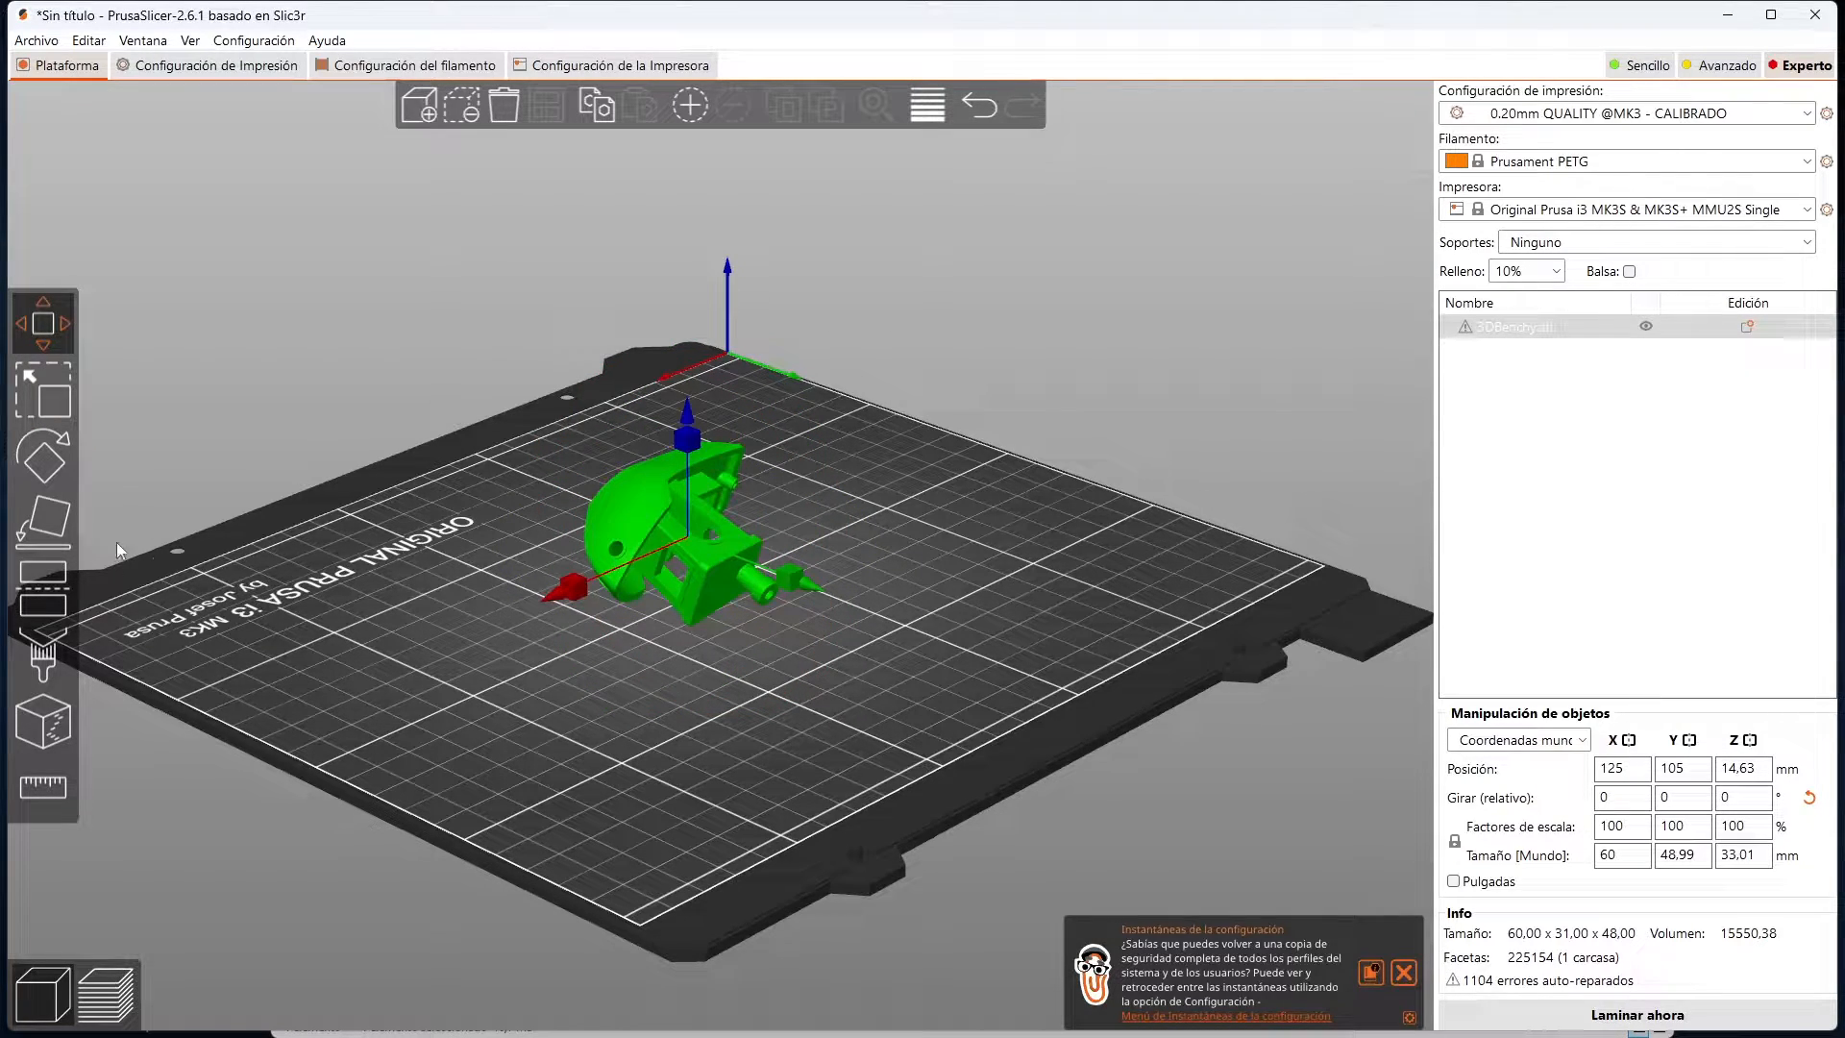
Step: Use Place on face to set the Benchy on a small facet near its bow, and then on its flat hull bottom
{"action": "left_click_drag", "start_coordinate": [117, 542], "coordinate": [288, 673]}
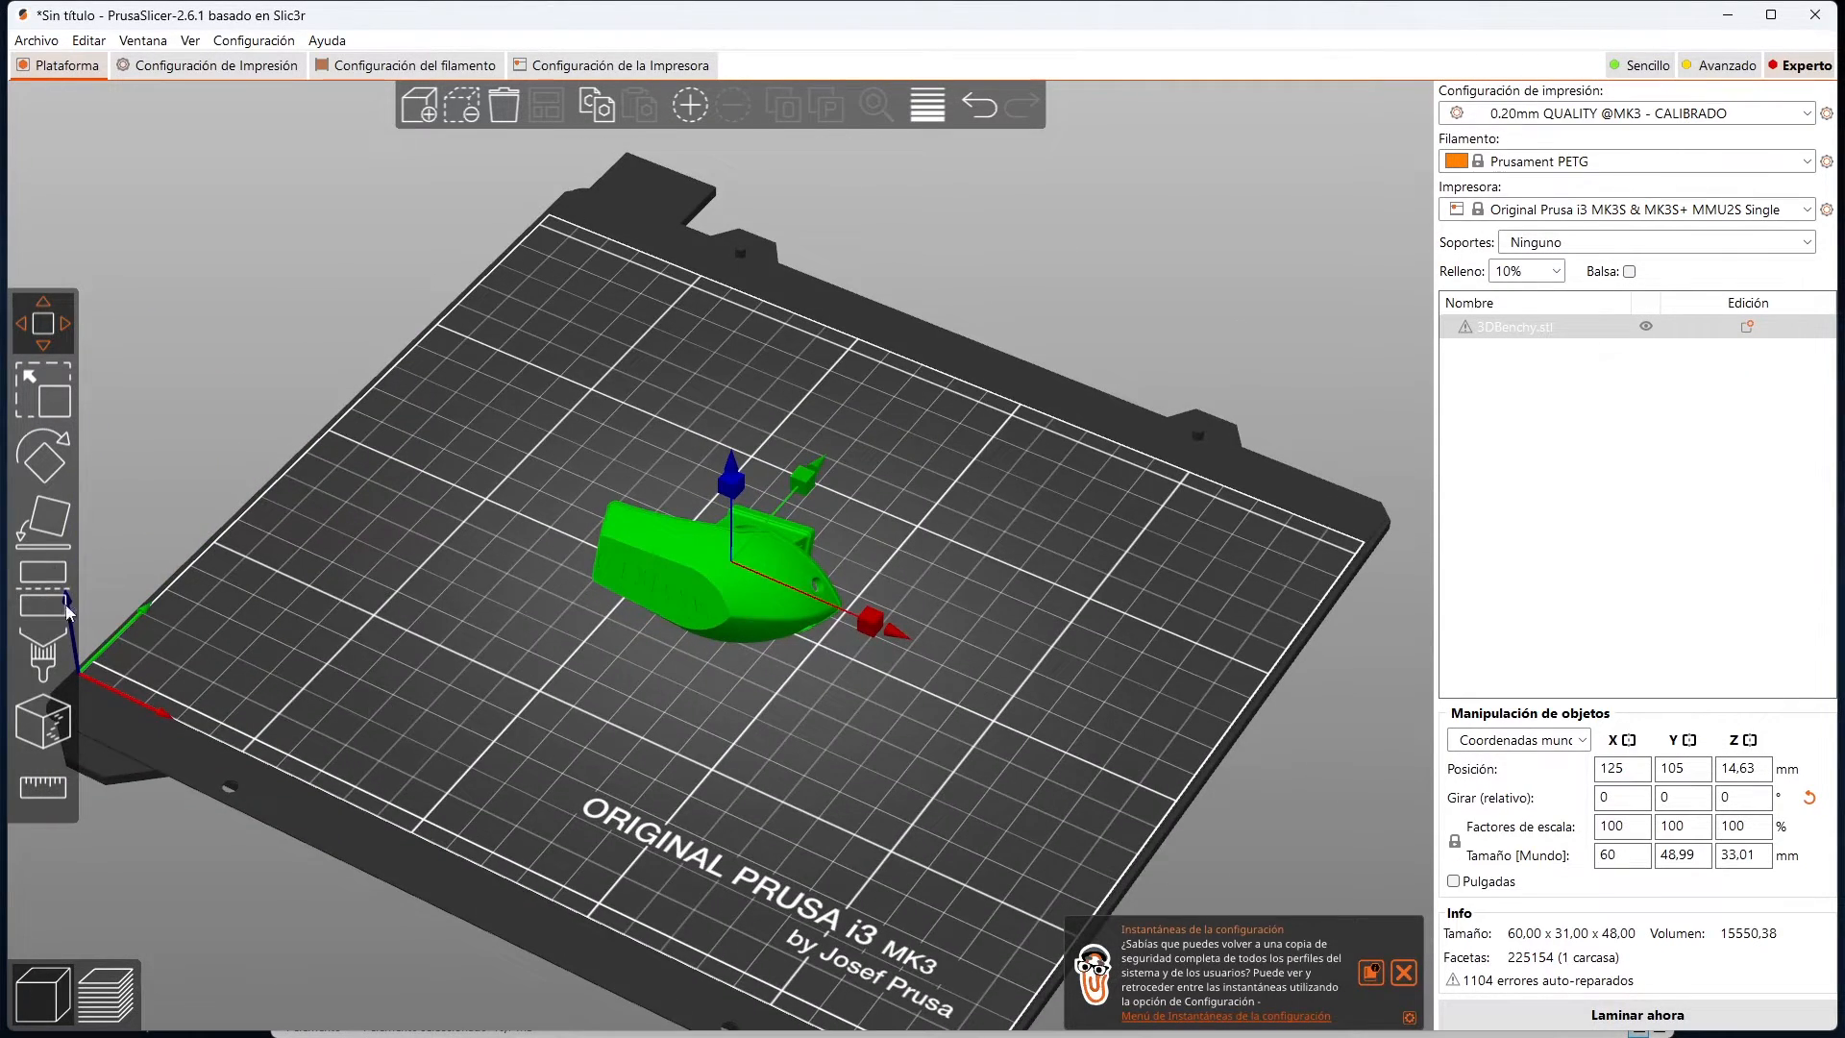
{"action": "left_click", "coordinate": [48, 524]}
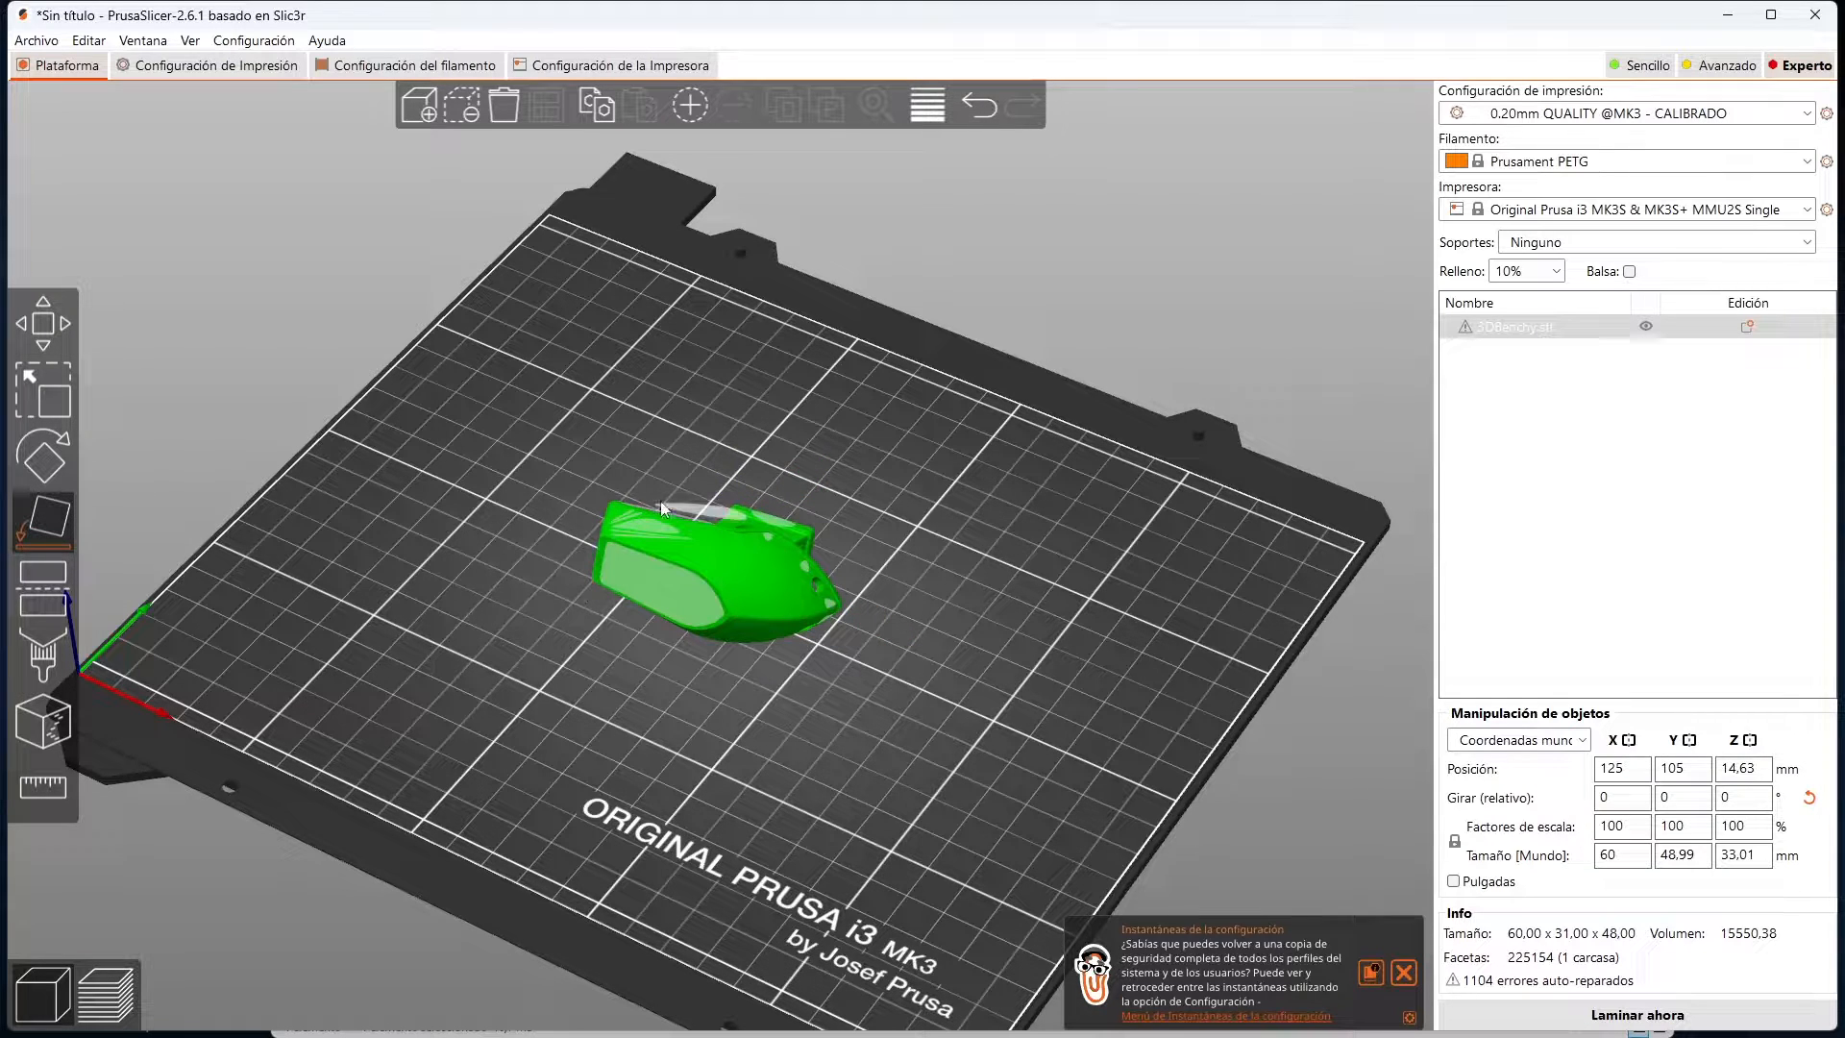
{"action": "scroll", "coordinate": [705, 522], "scroll_direction": "up", "scroll_amount": 5}
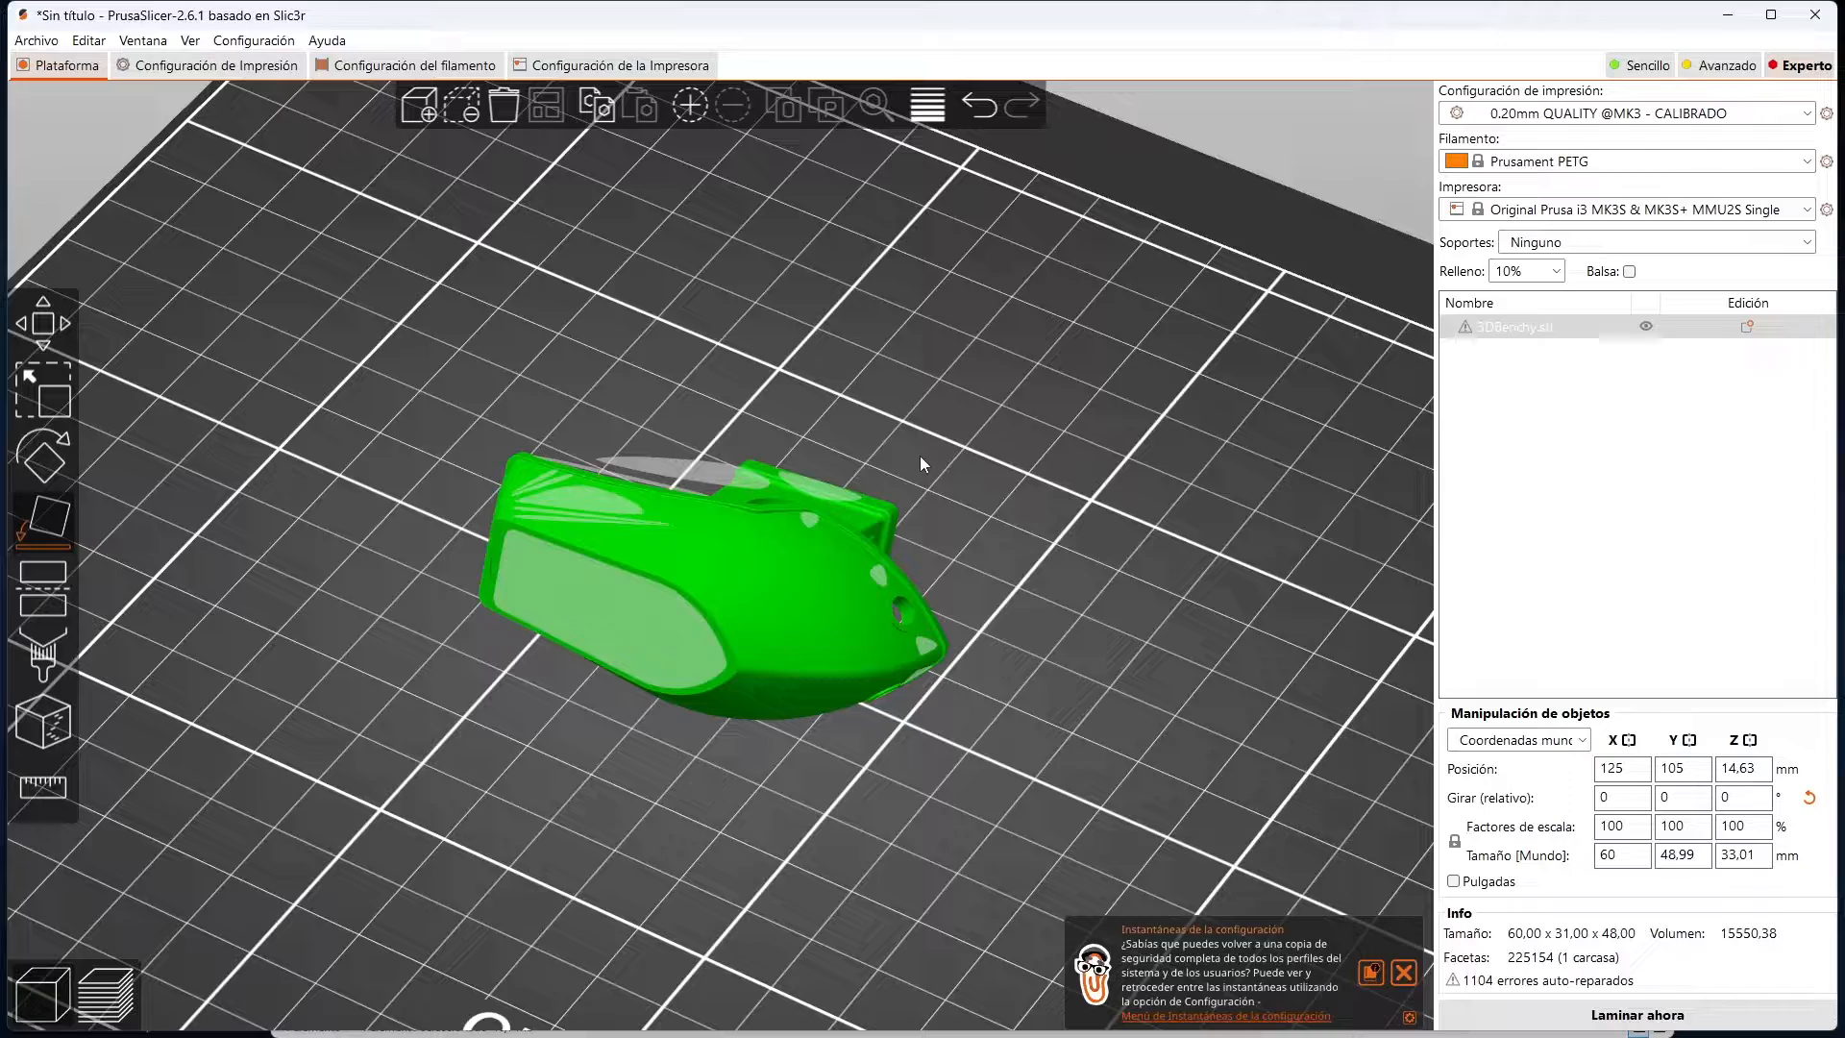
{"action": "left_click", "coordinate": [884, 575]}
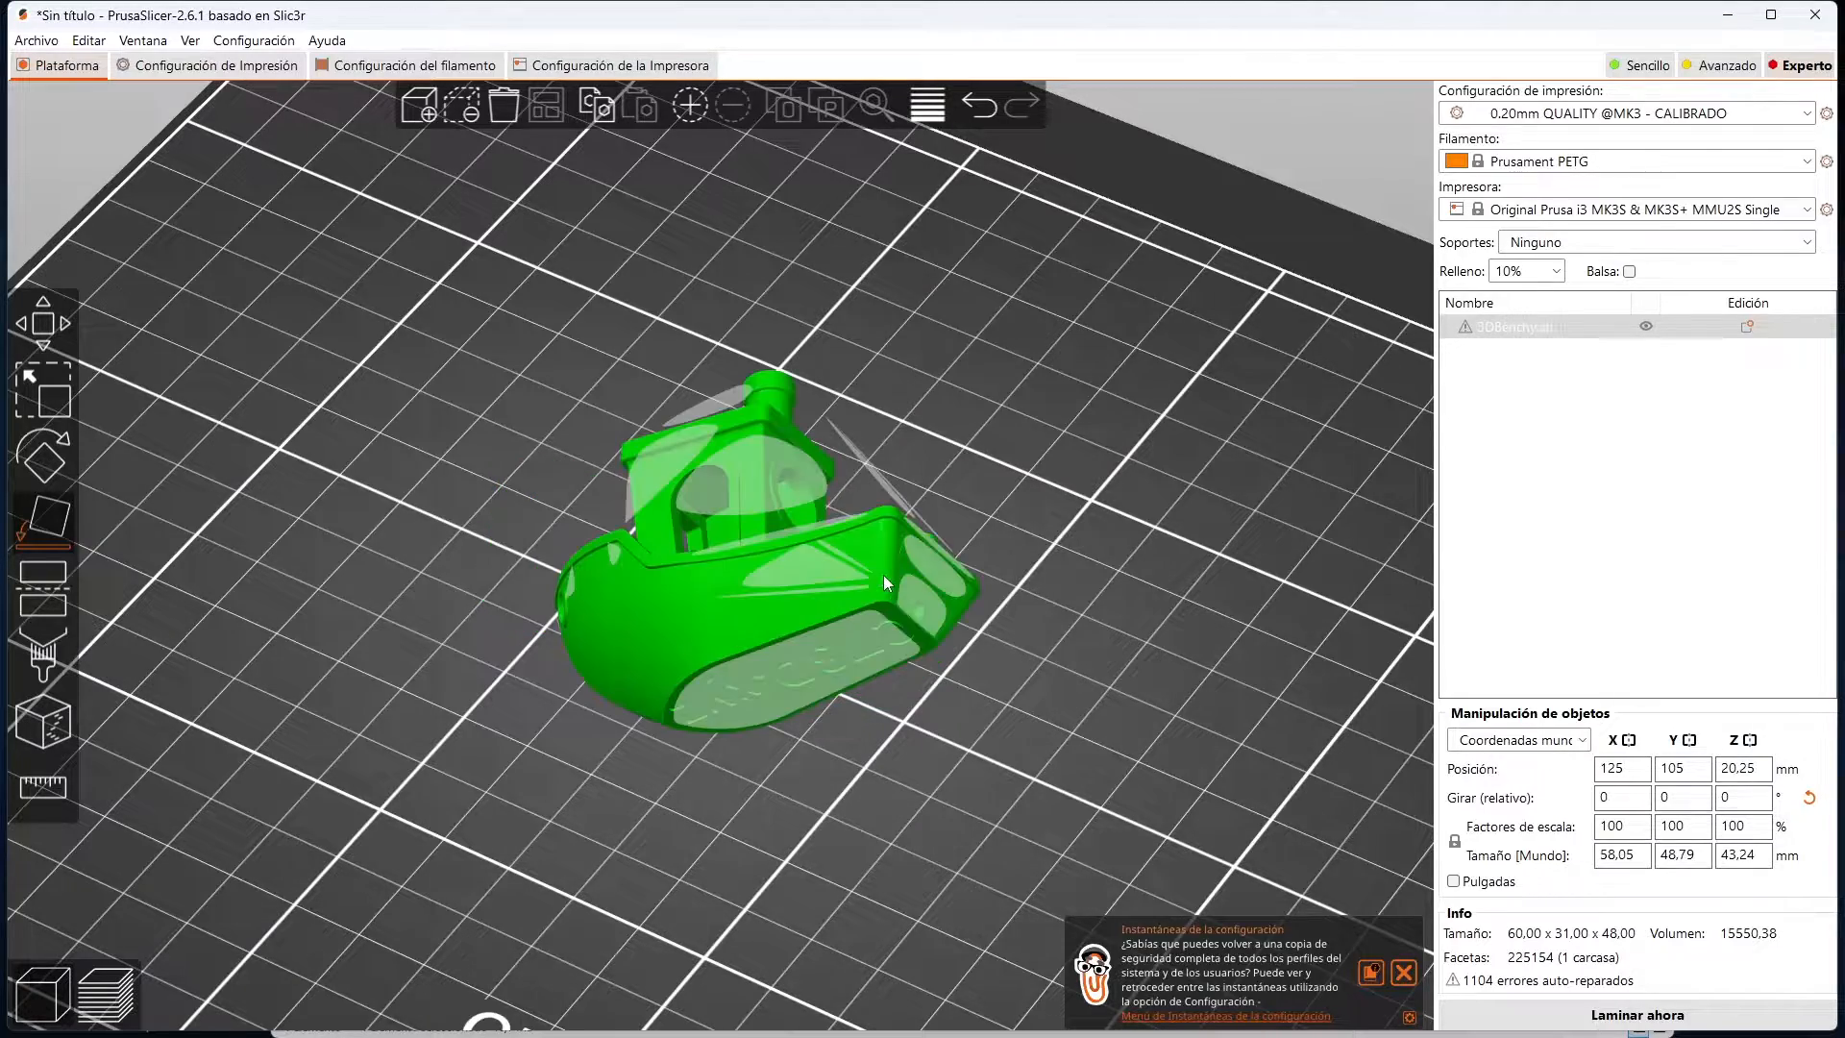
{"action": "left_click_drag", "start_coordinate": [845, 868], "coordinate": [859, 782]}
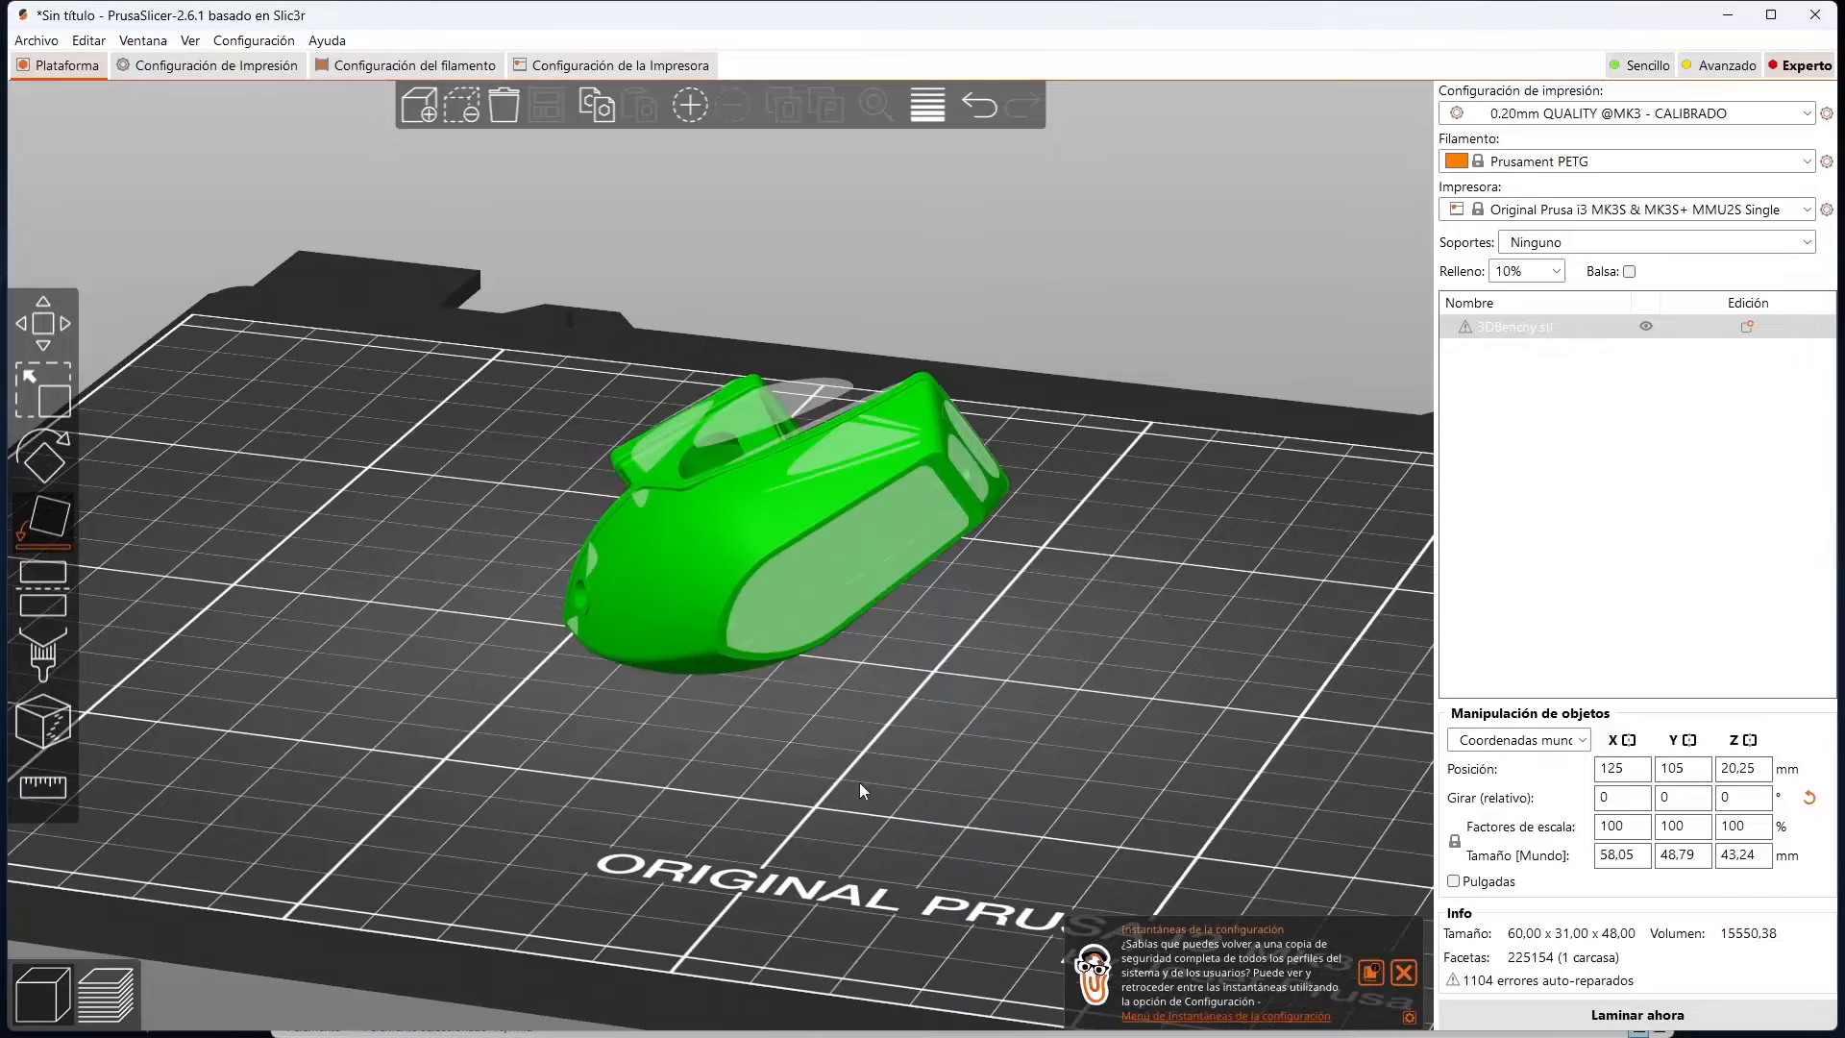
{"action": "left_click", "coordinate": [834, 575]}
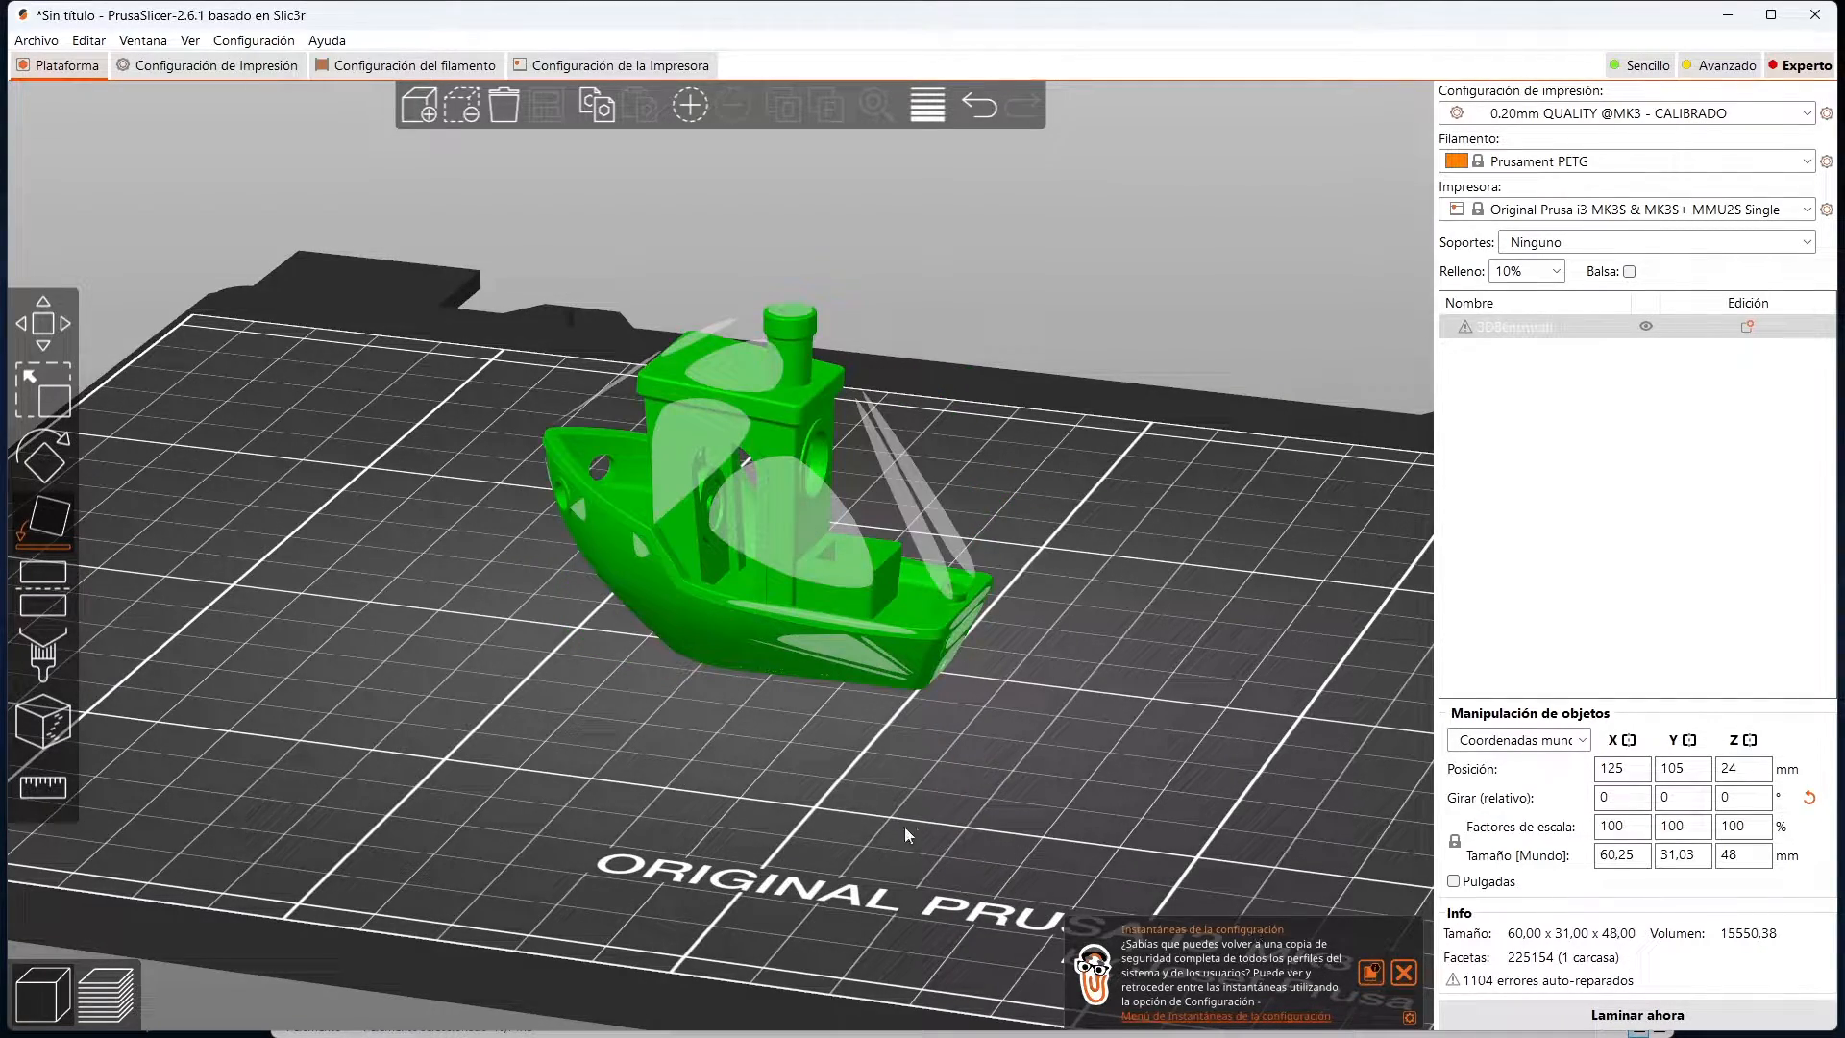
Step: Open the Cut tool on the Benchy and examine the default horizontal planar cut from several sides
{"action": "left_click_drag", "start_coordinate": [774, 807], "coordinate": [826, 795]}
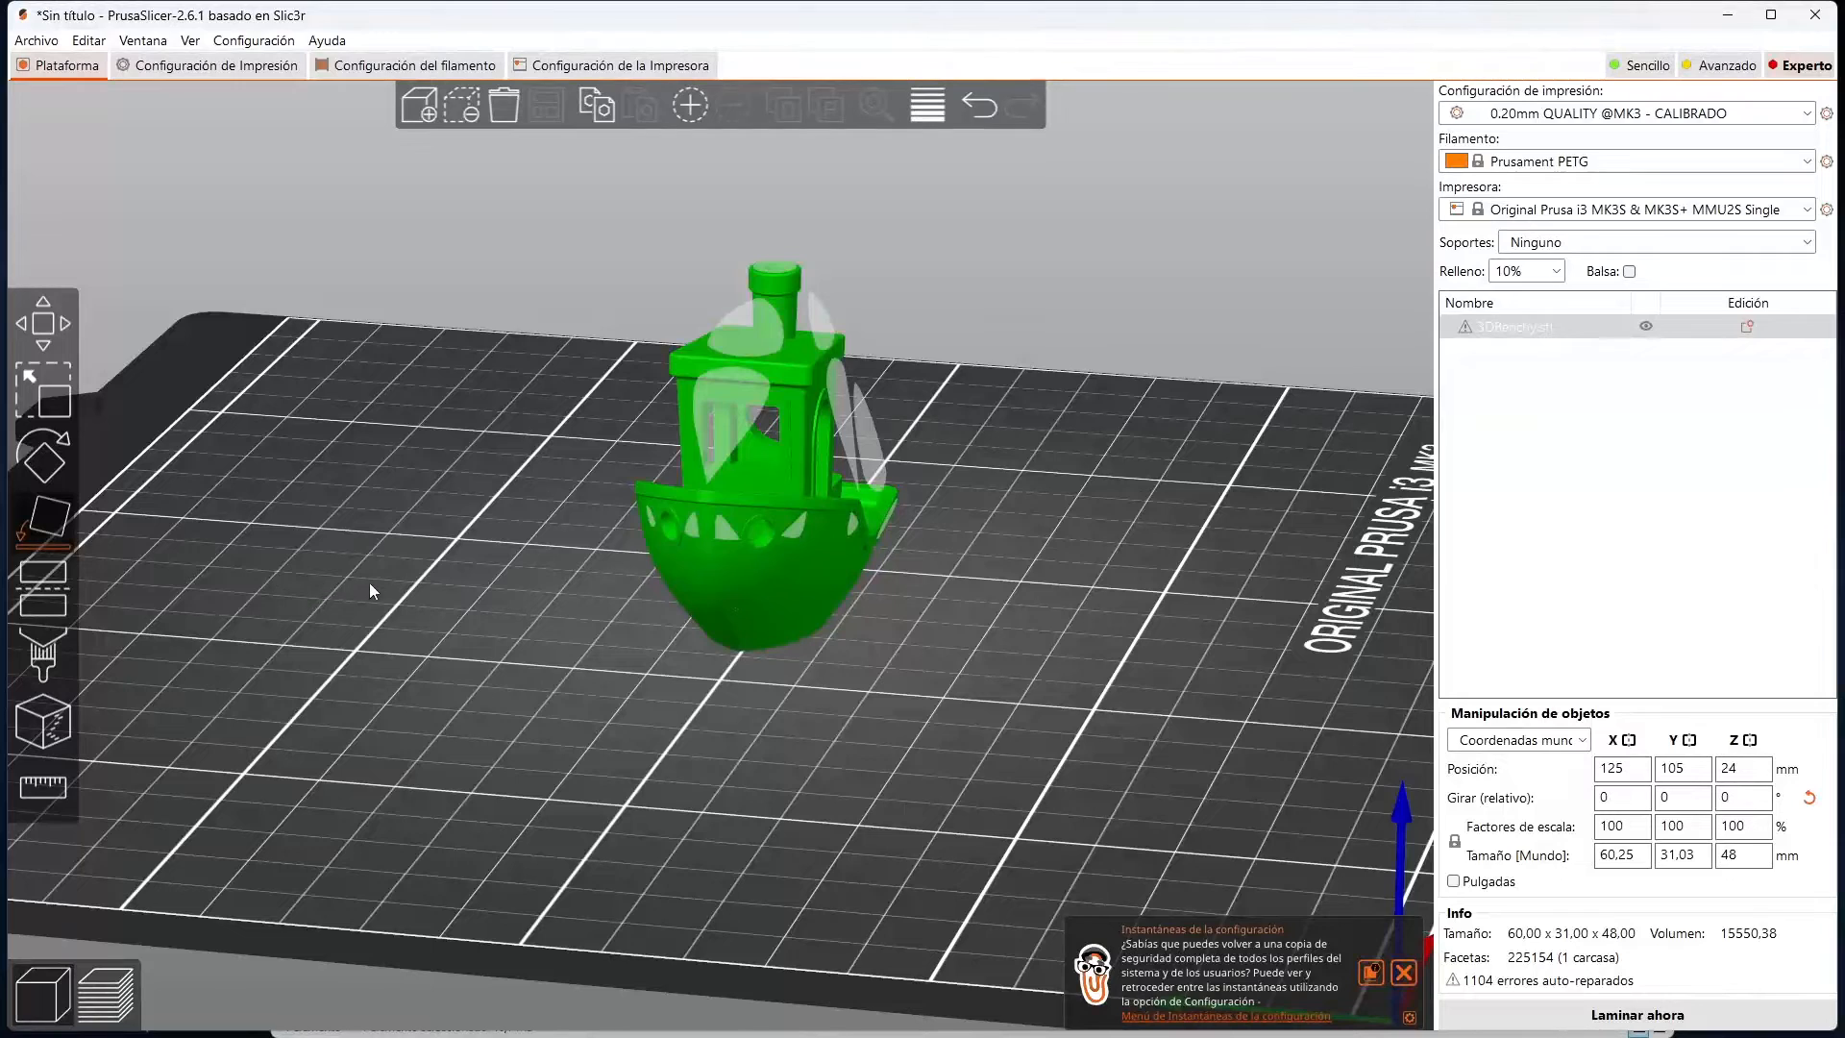
{"action": "left_click", "coordinate": [50, 569]}
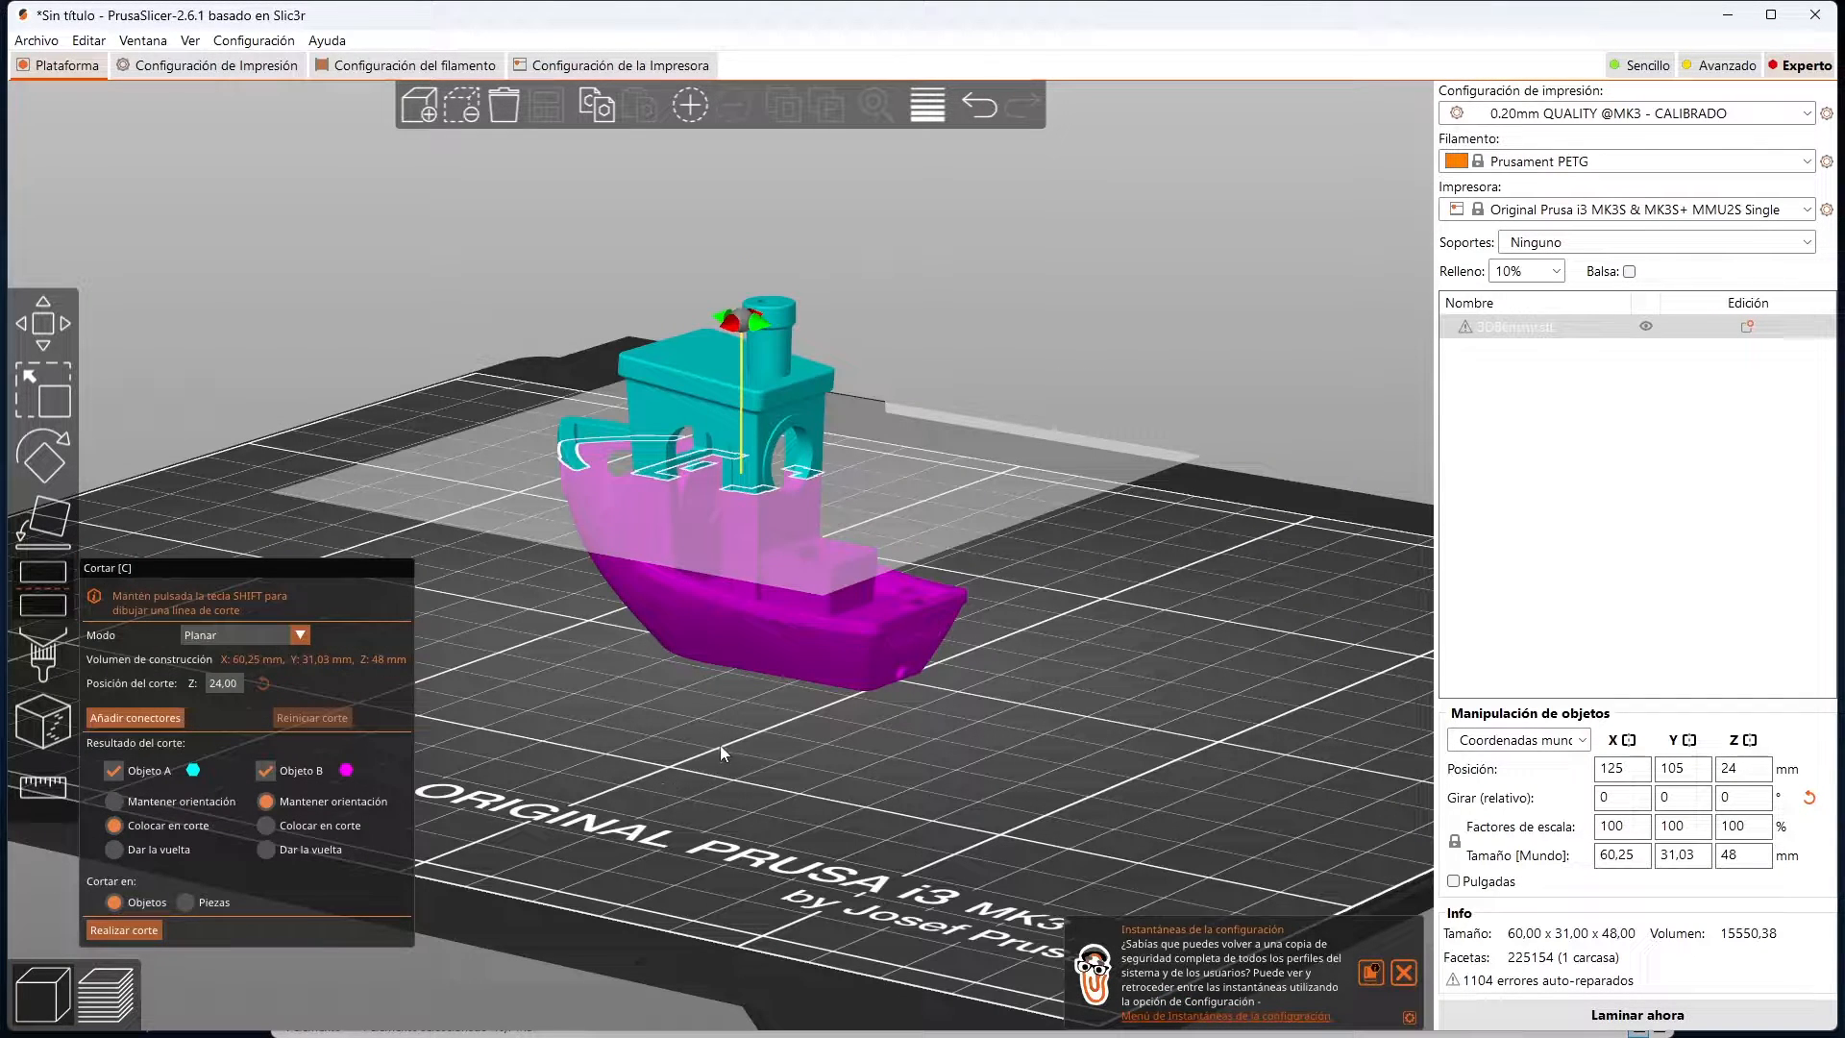
{"action": "left_click_drag", "start_coordinate": [1151, 218], "coordinate": [1231, 378]}
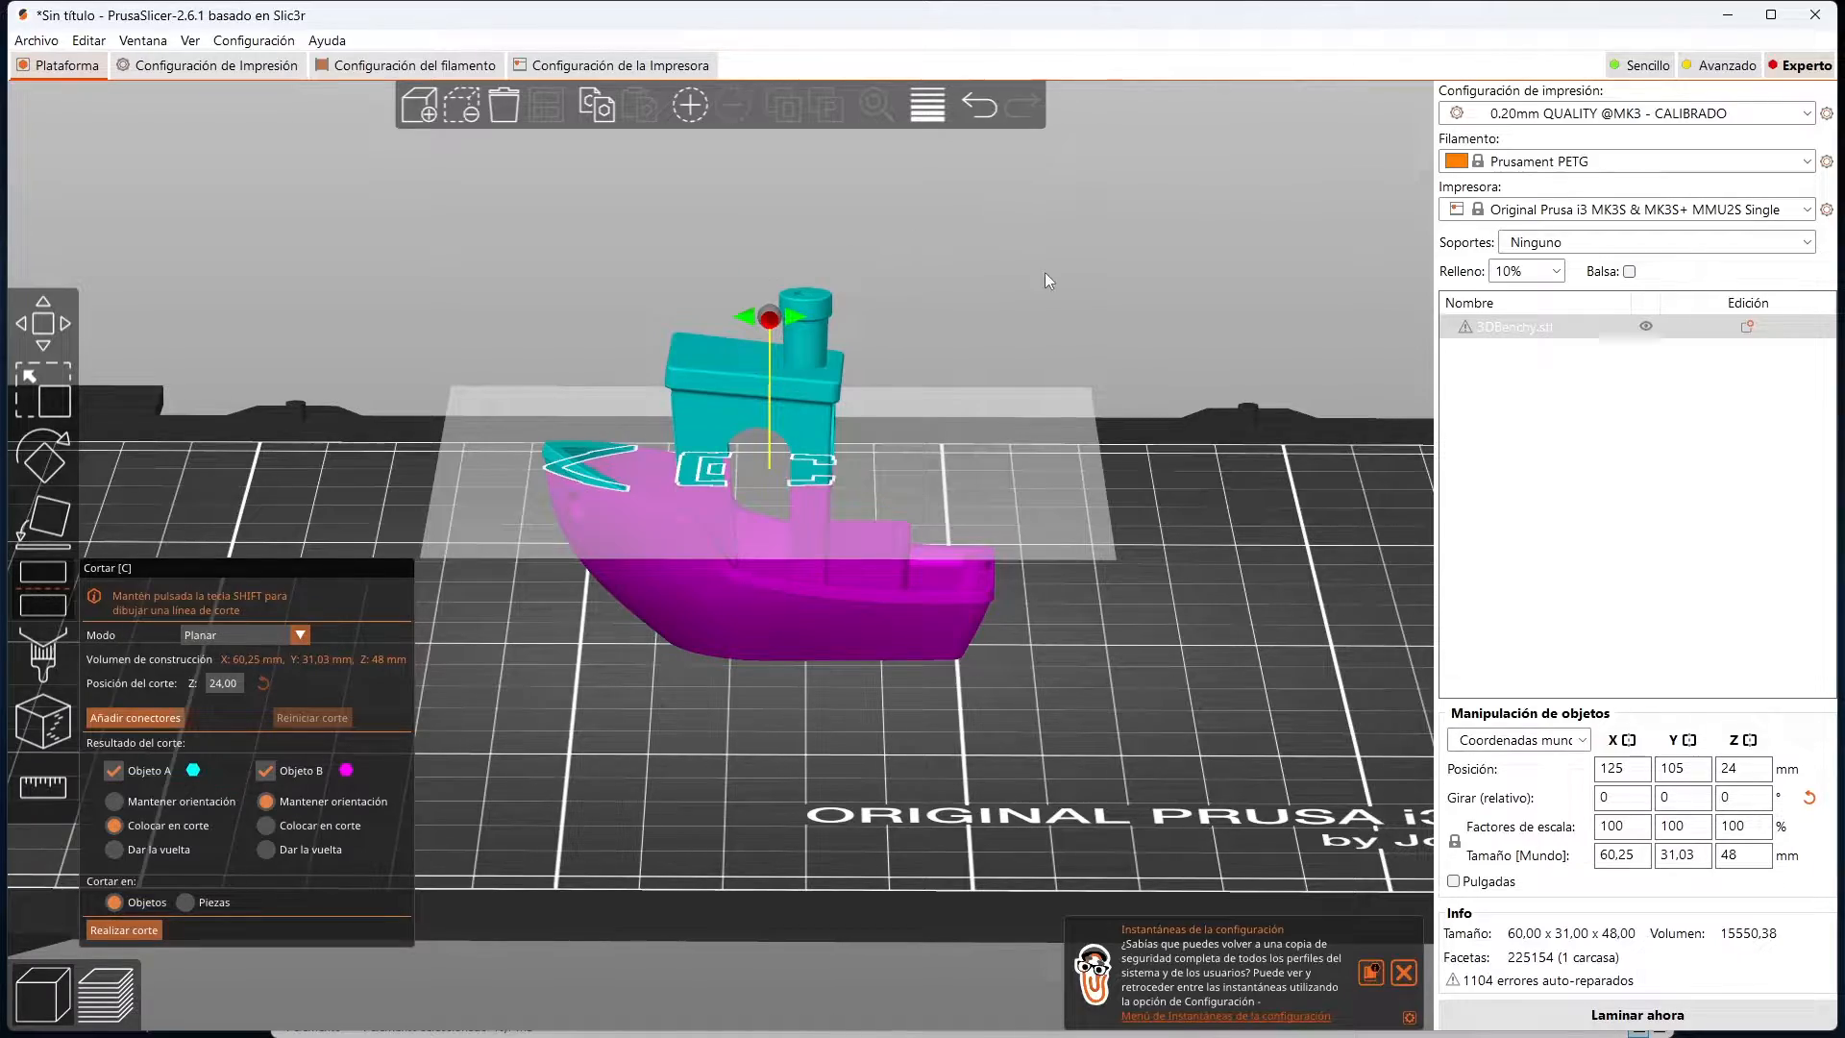
{"action": "left_click_drag", "start_coordinate": [1087, 342], "coordinate": [1041, 337]}
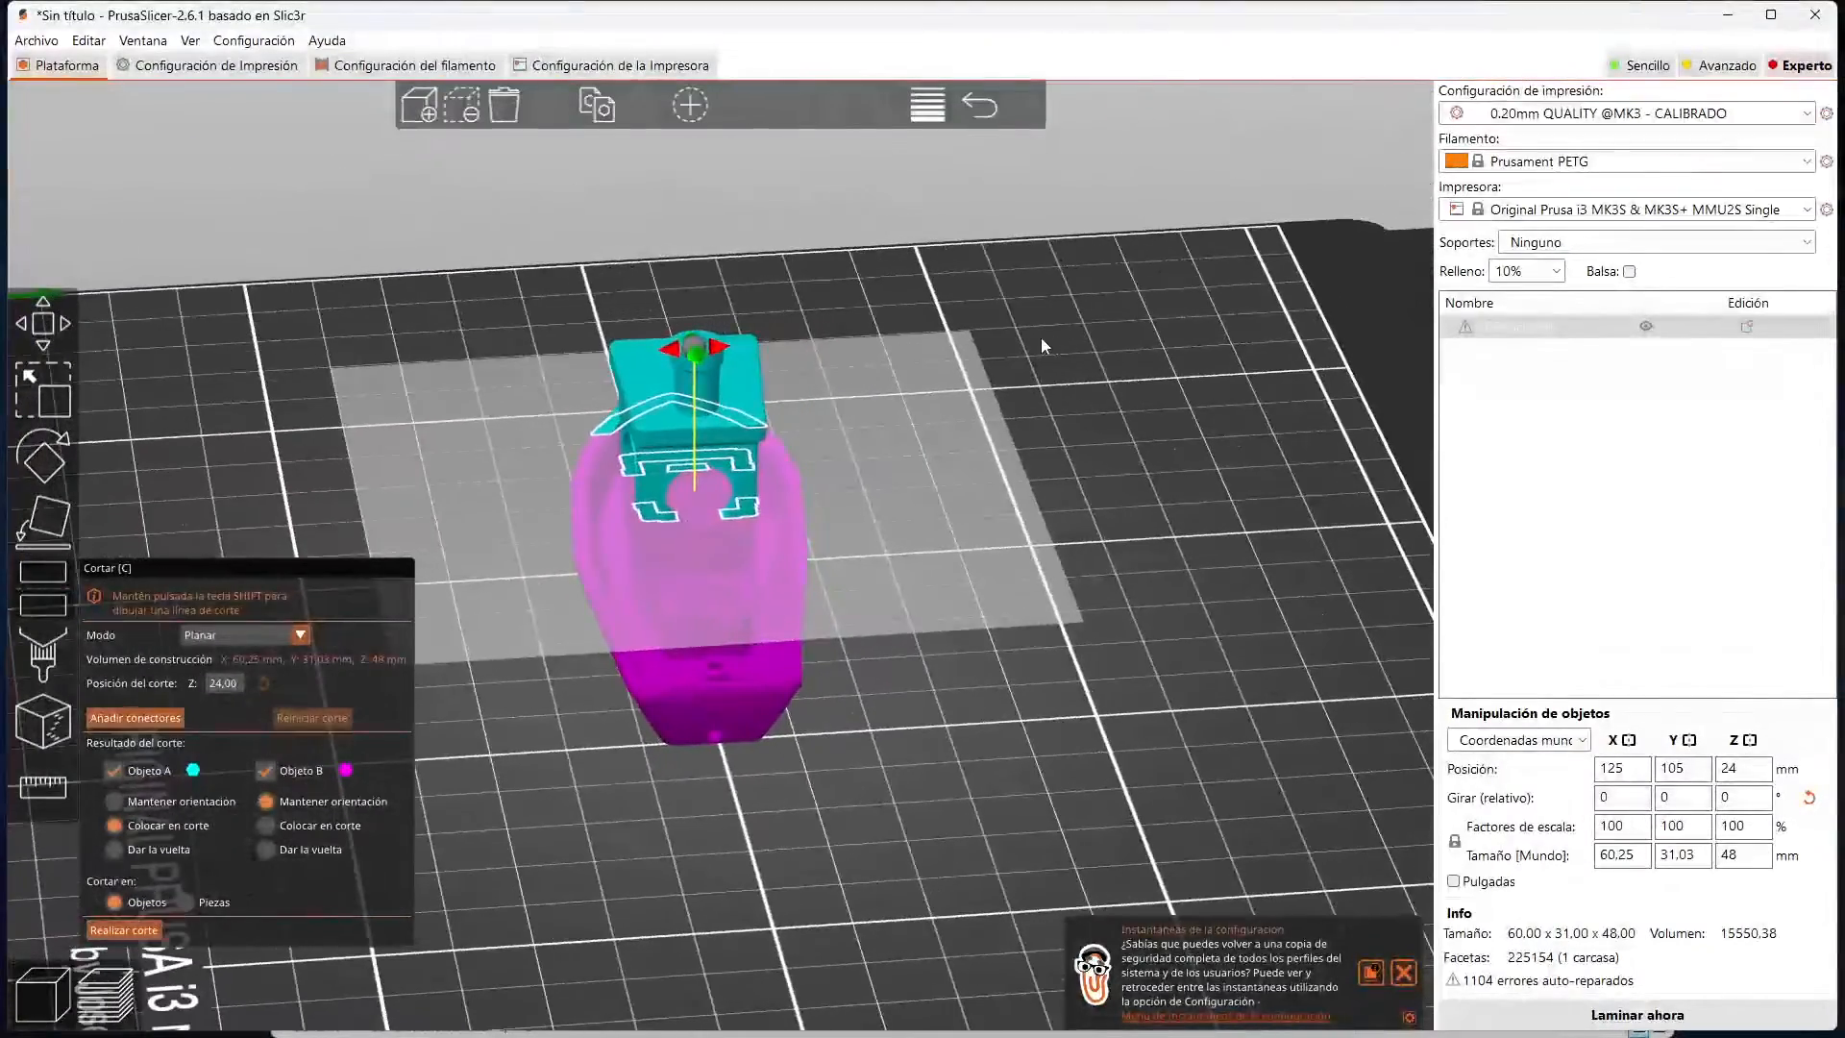
{"action": "left_click_drag", "start_coordinate": [801, 696], "coordinate": [926, 706]}
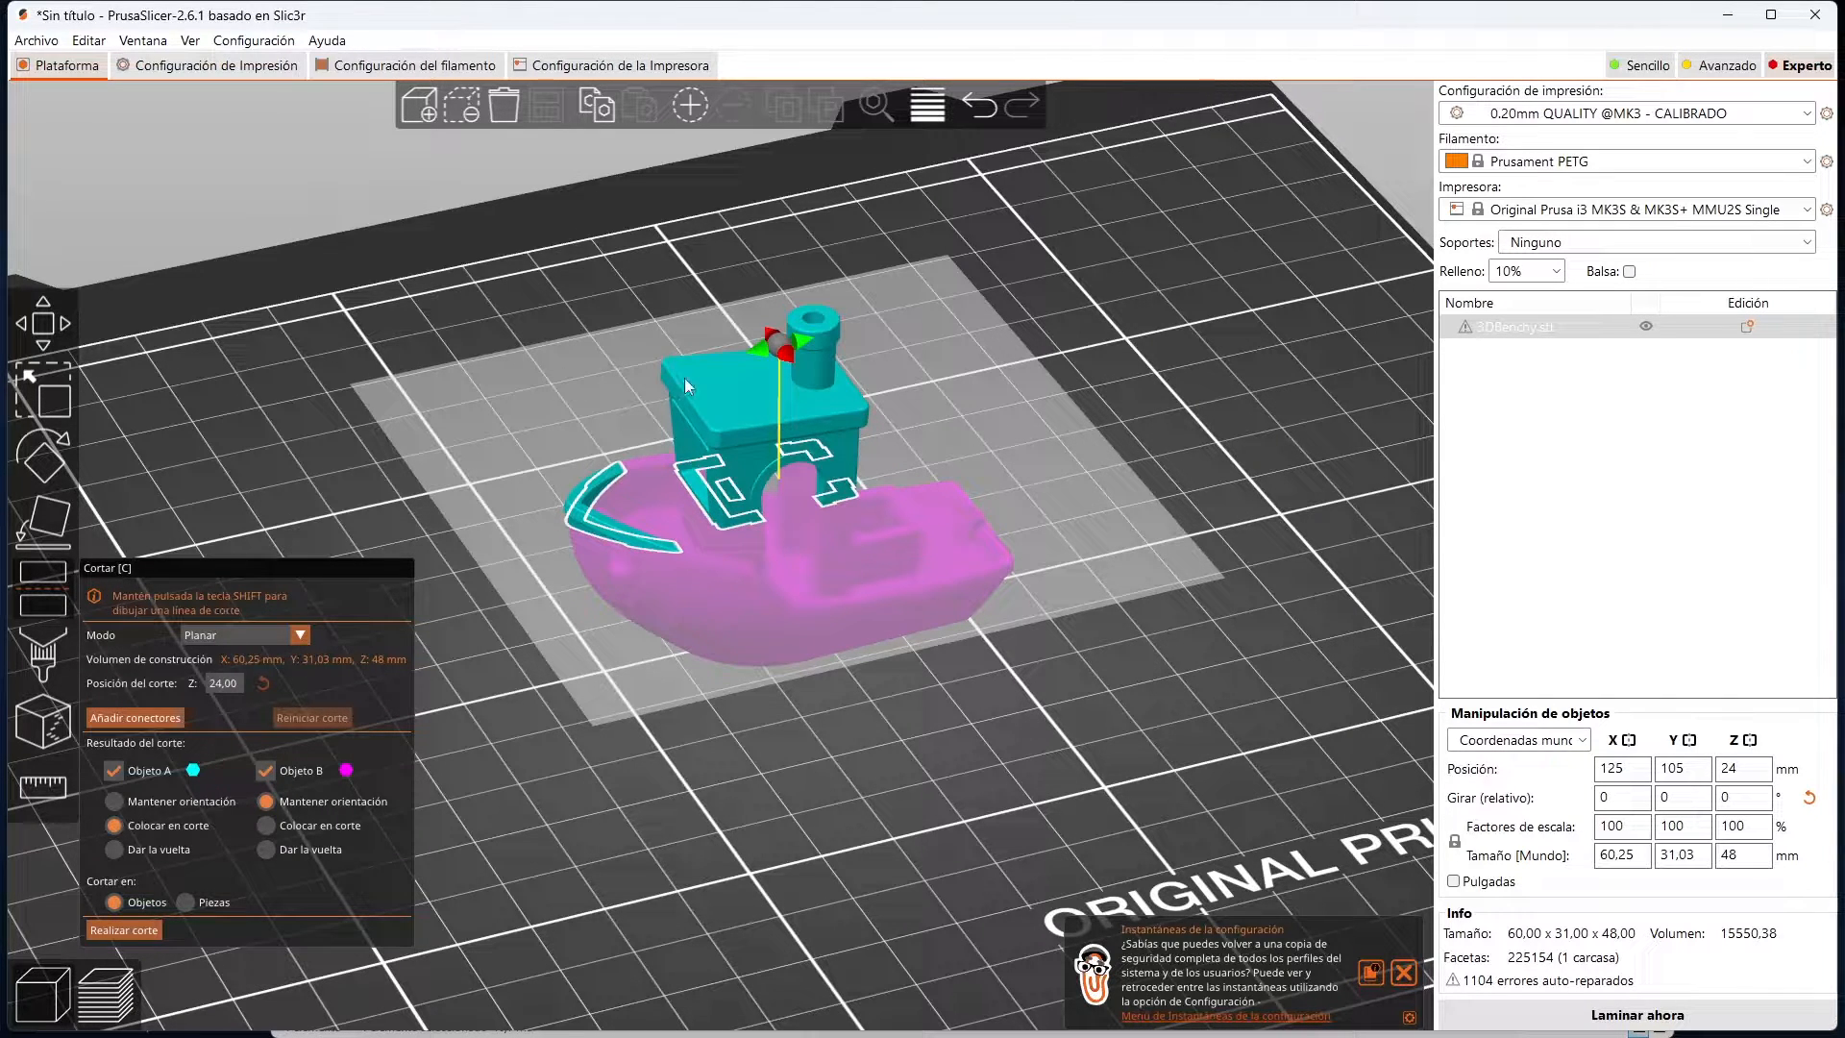
Step: Try tilting the cutting plane until it stands upright along the Benchy's length, and undo the tilts
{"action": "left_click_drag", "start_coordinate": [1128, 758], "coordinate": [813, 475]}
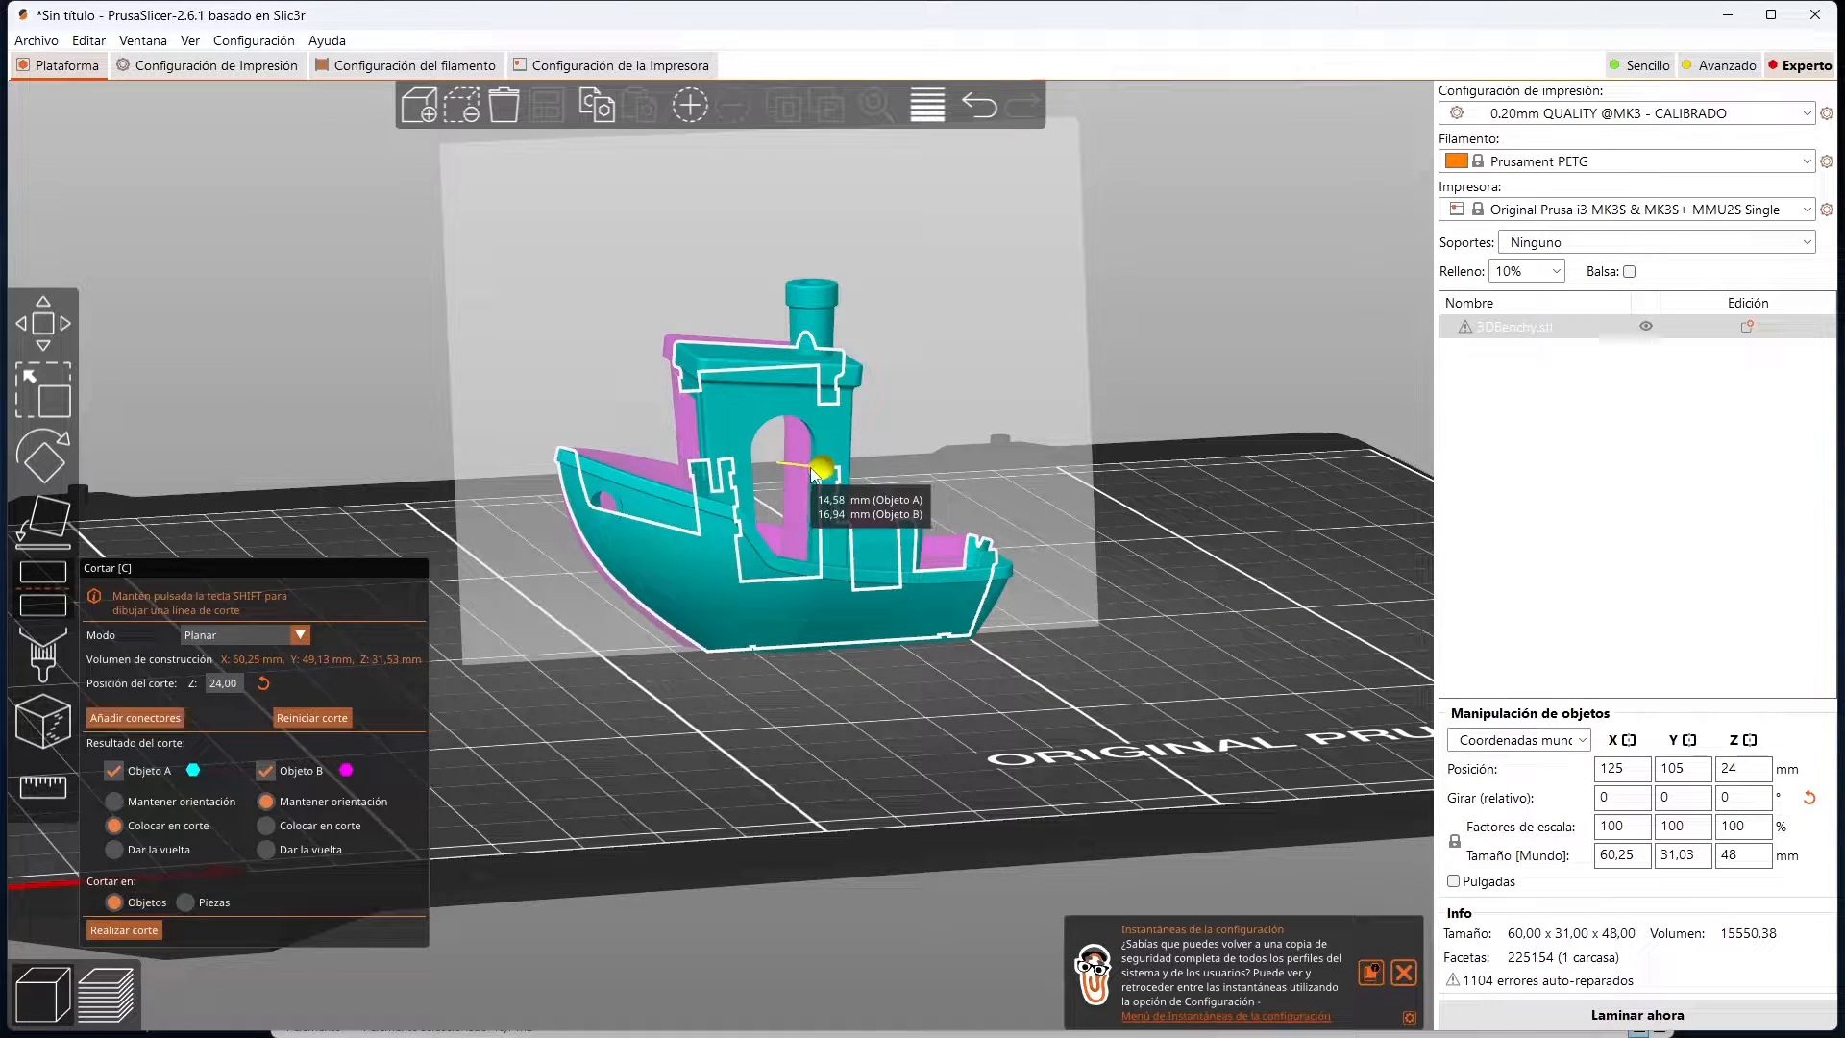
{"action": "key", "text": "ctrl+z"}
{"action": "left_click_drag", "start_coordinate": [781, 322], "coordinate": [672, 385]}
{"action": "key", "text": "ctrl+z"}
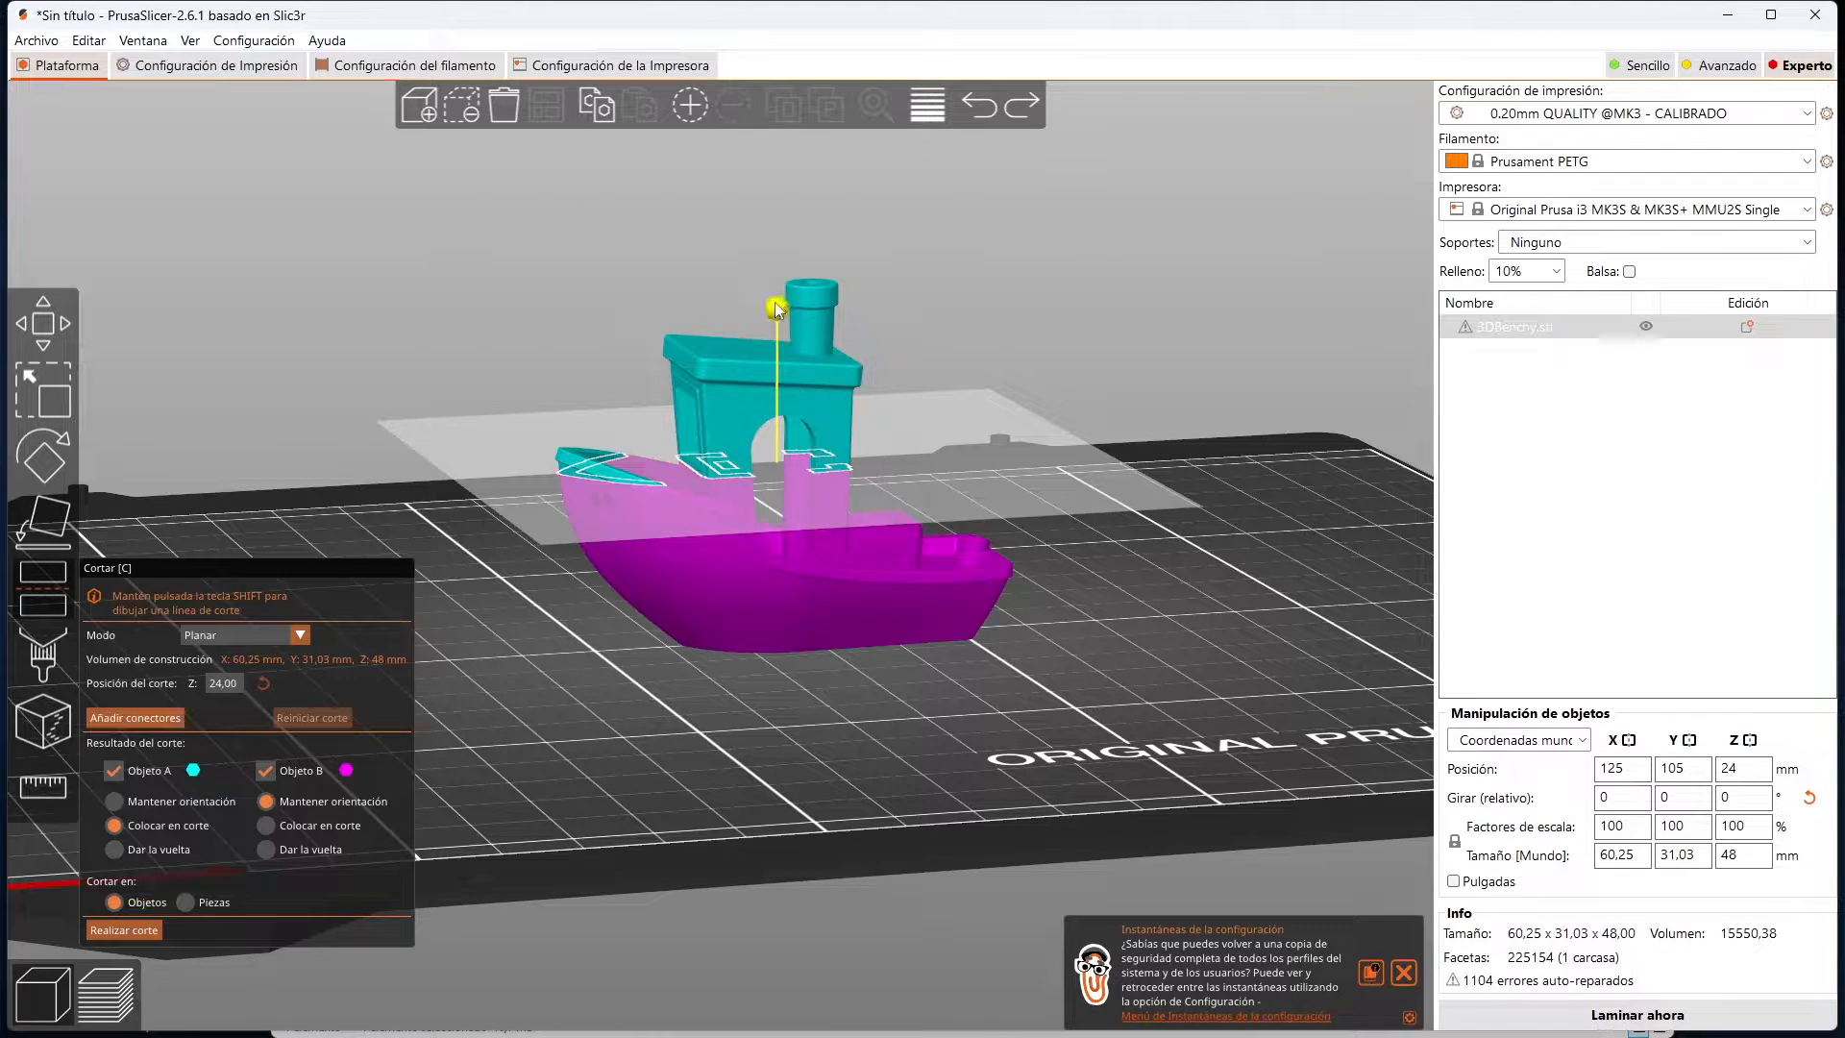
Step: Lower the cutting plane to Z 20,41 mm and change the cut mode to Cola de milano (dovetail)
{"action": "mouse_move", "coordinate": [775, 305]}
{"action": "left_mouse_down"}
{"action": "mouse_move", "coordinate": [780, 405]}
{"action": "mouse_move", "coordinate": [780, 334]}
{"action": "left_mouse_up"}
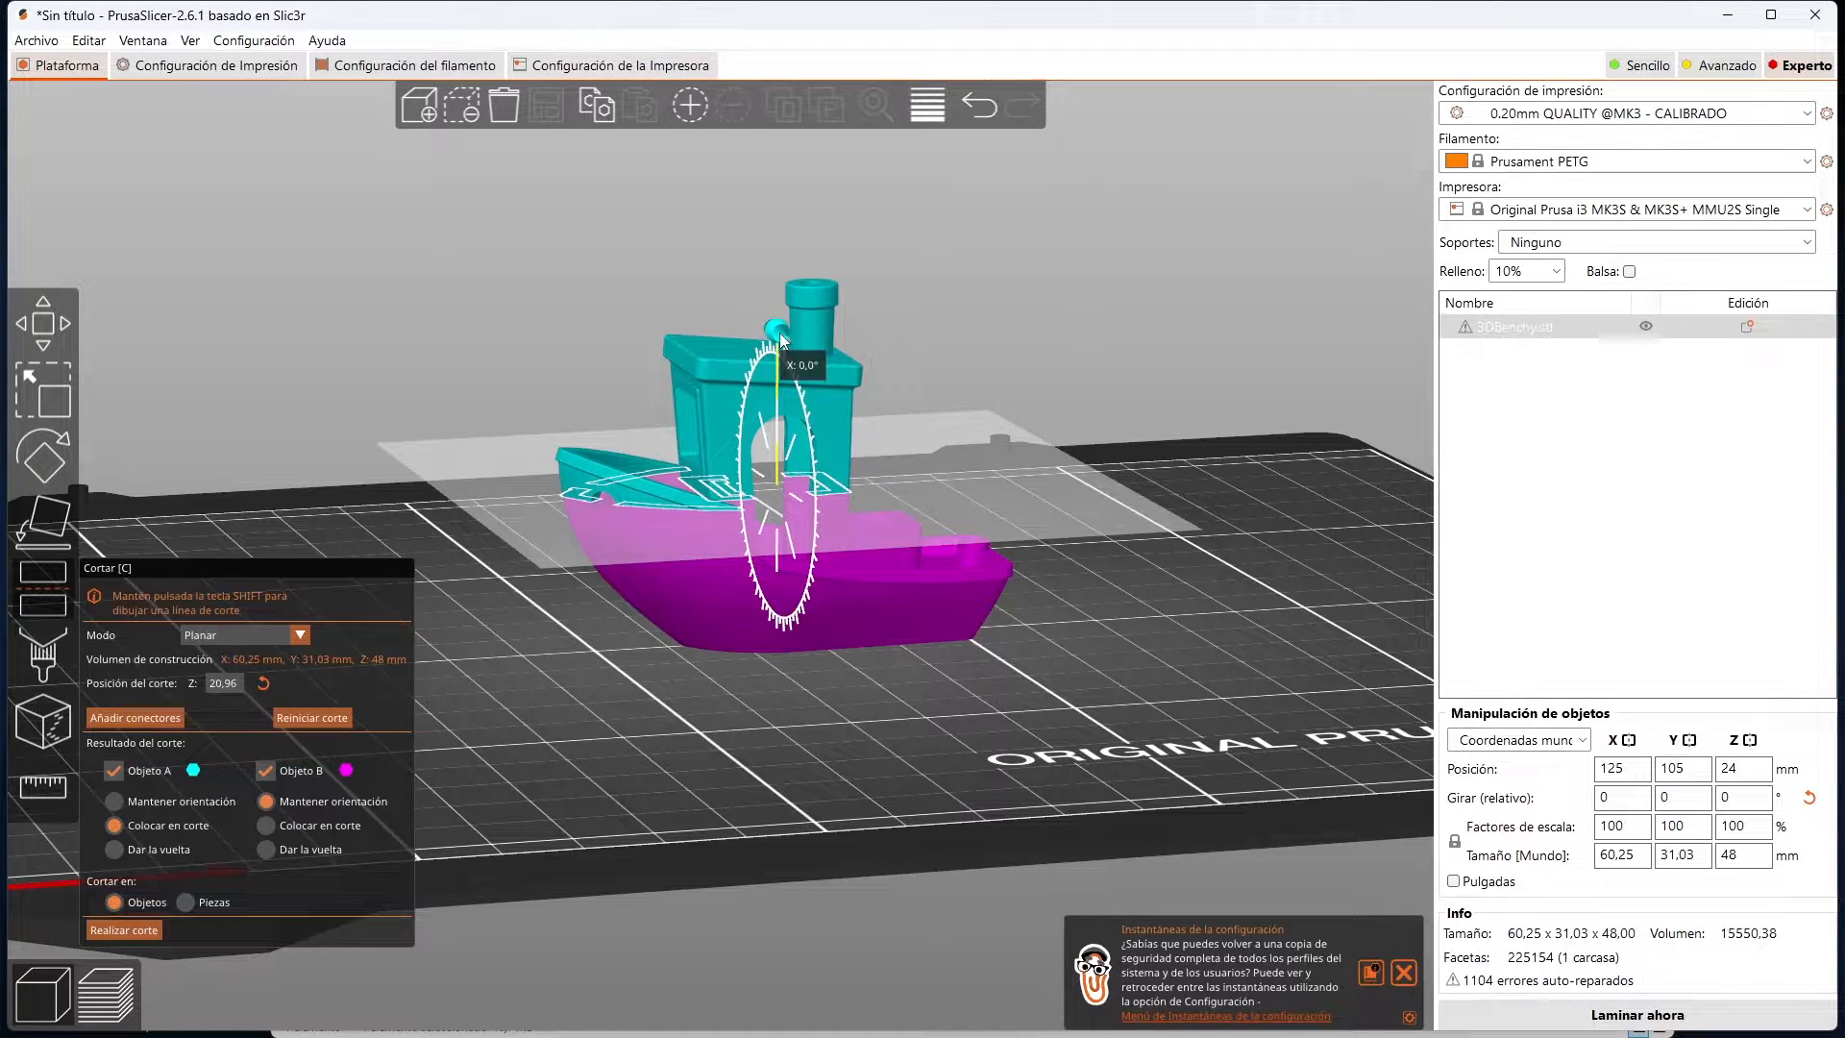
{"action": "left_click_drag", "start_coordinate": [720, 852], "coordinate": [770, 843]}
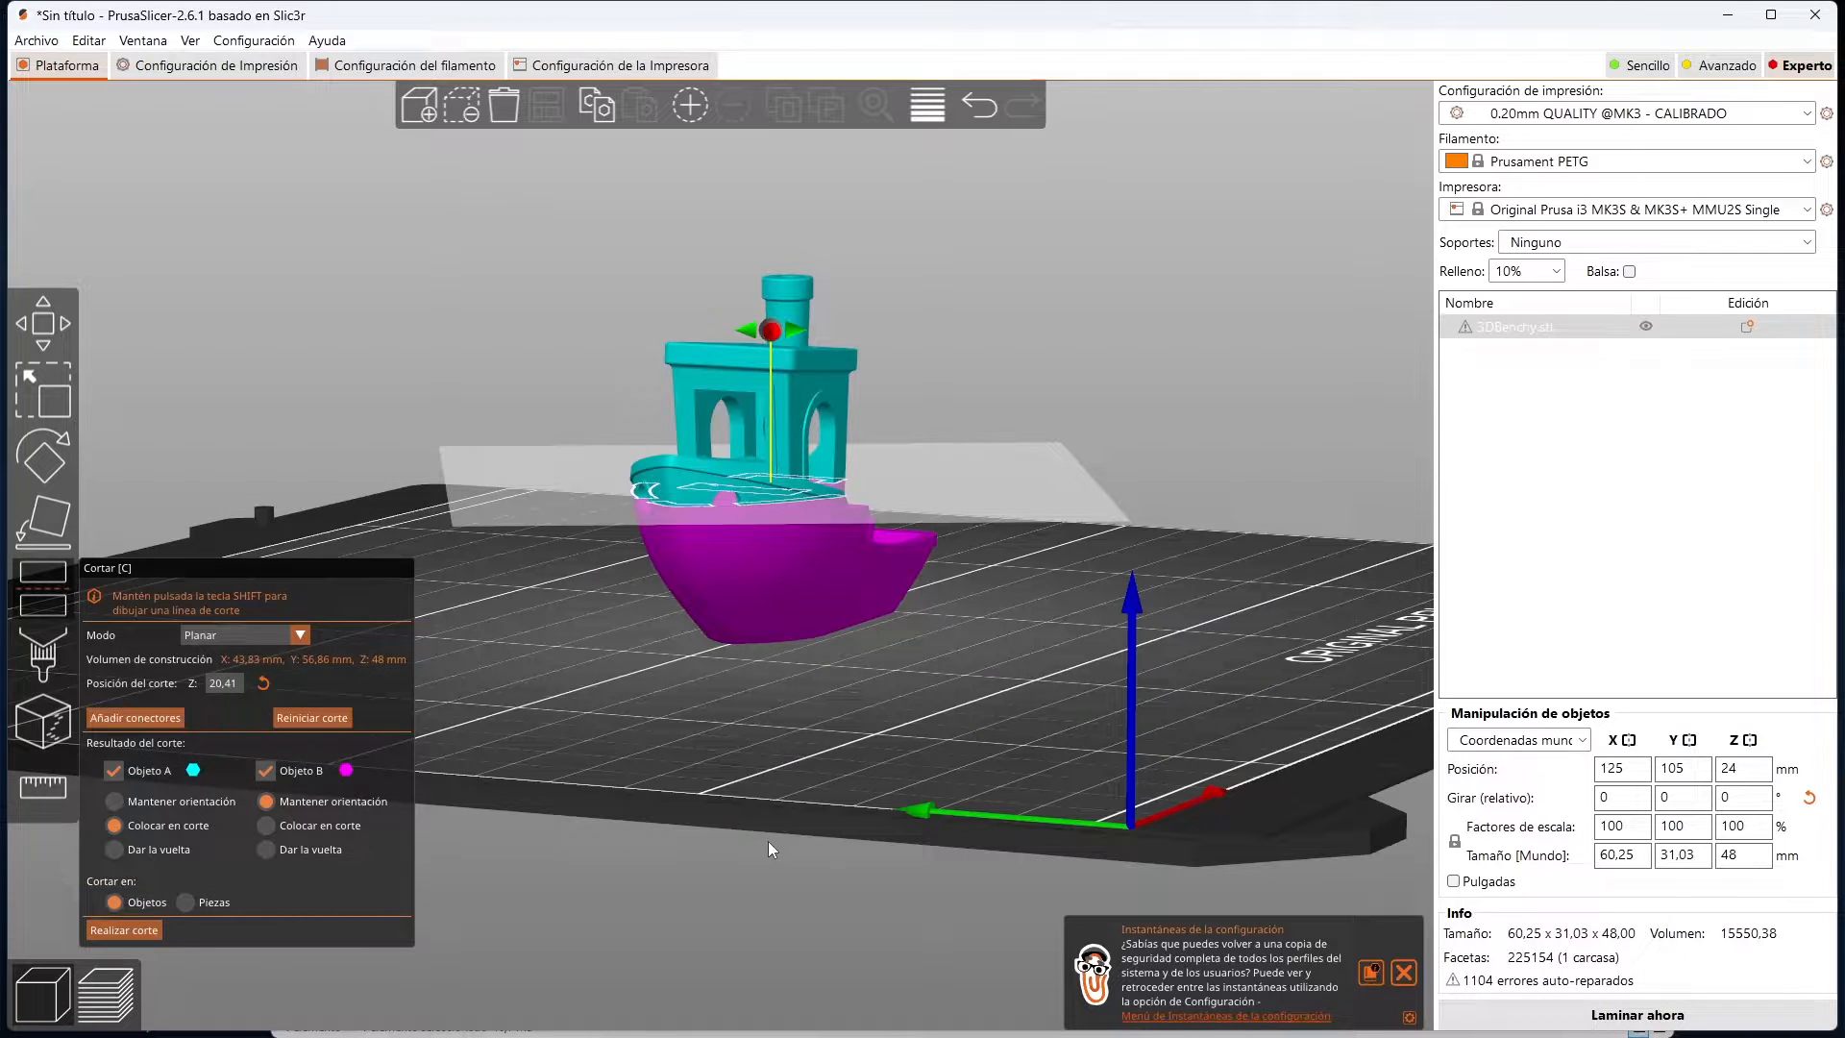
{"action": "left_click", "coordinate": [199, 637]}
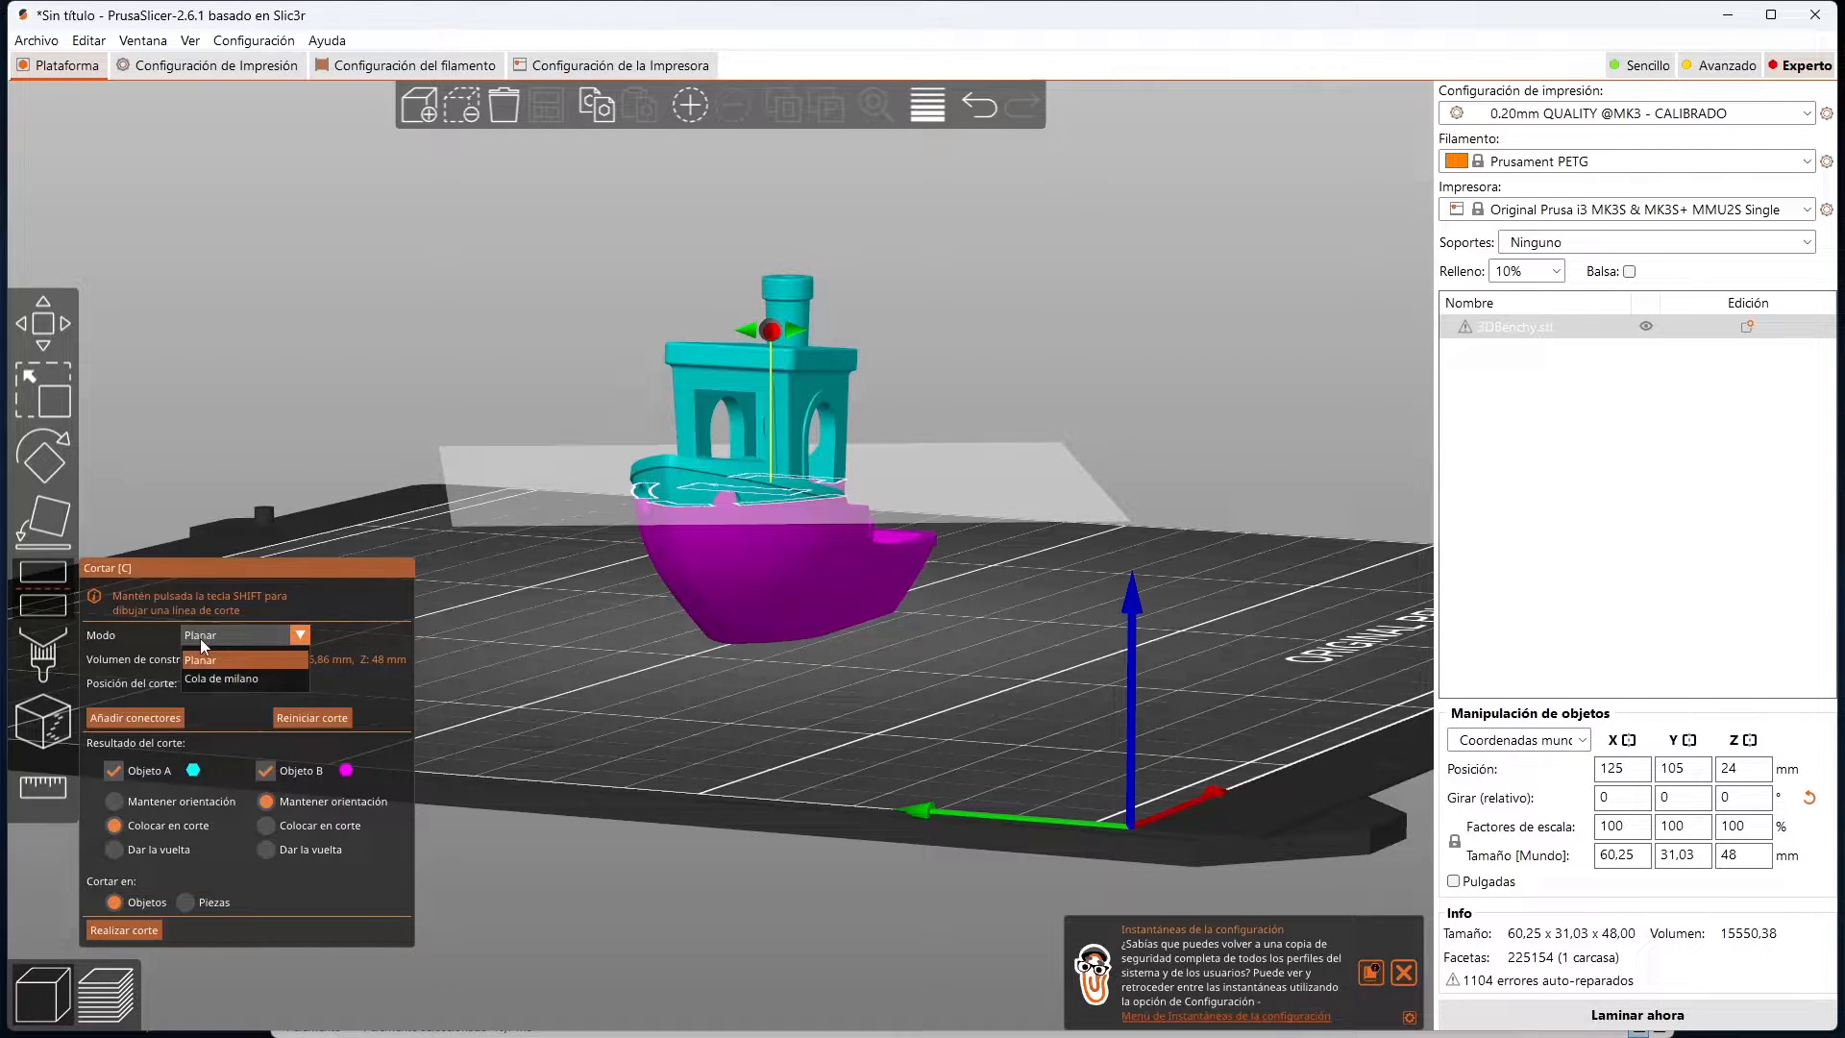
{"action": "left_click", "coordinate": [228, 684]}
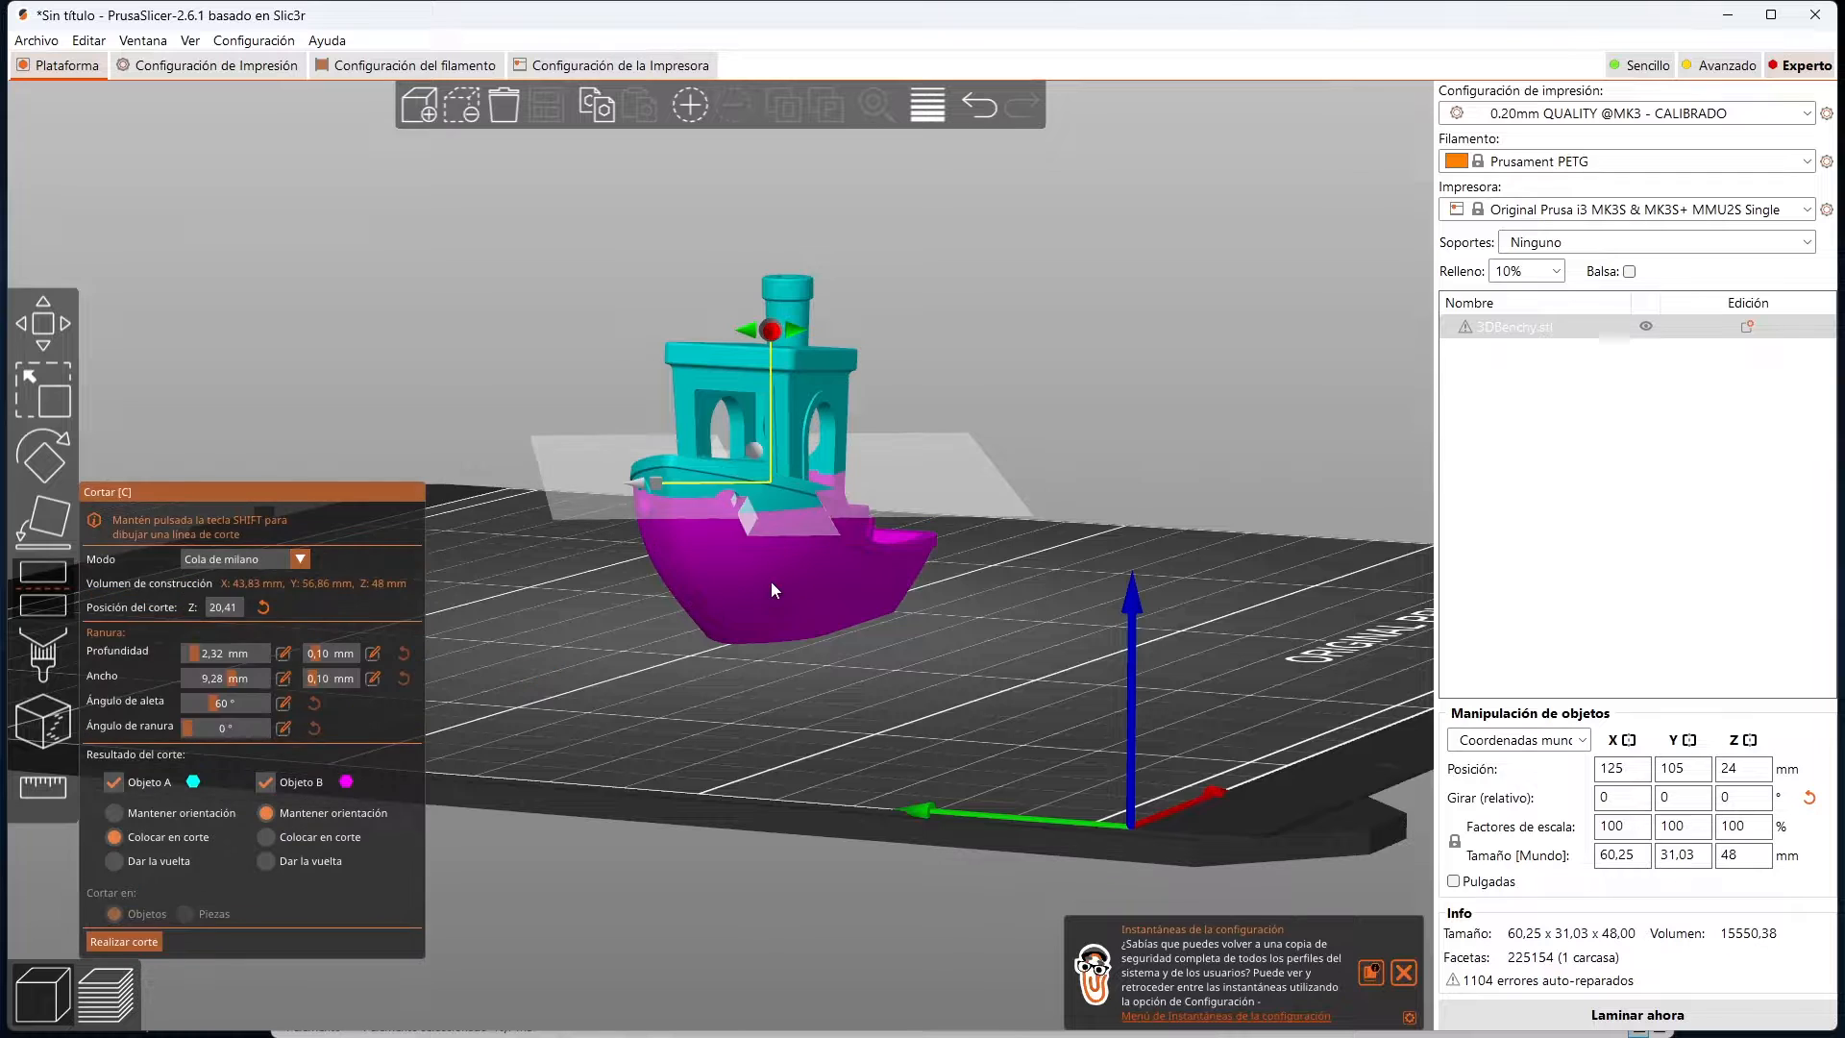
Step: Lower the dovetail cut to Z 14,34 mm and inspect the groove between the two halves
{"action": "scroll", "coordinate": [775, 579], "scroll_direction": "up", "scroll_amount": 4}
{"action": "left_click_drag", "start_coordinate": [793, 180], "coordinate": [798, 758]}
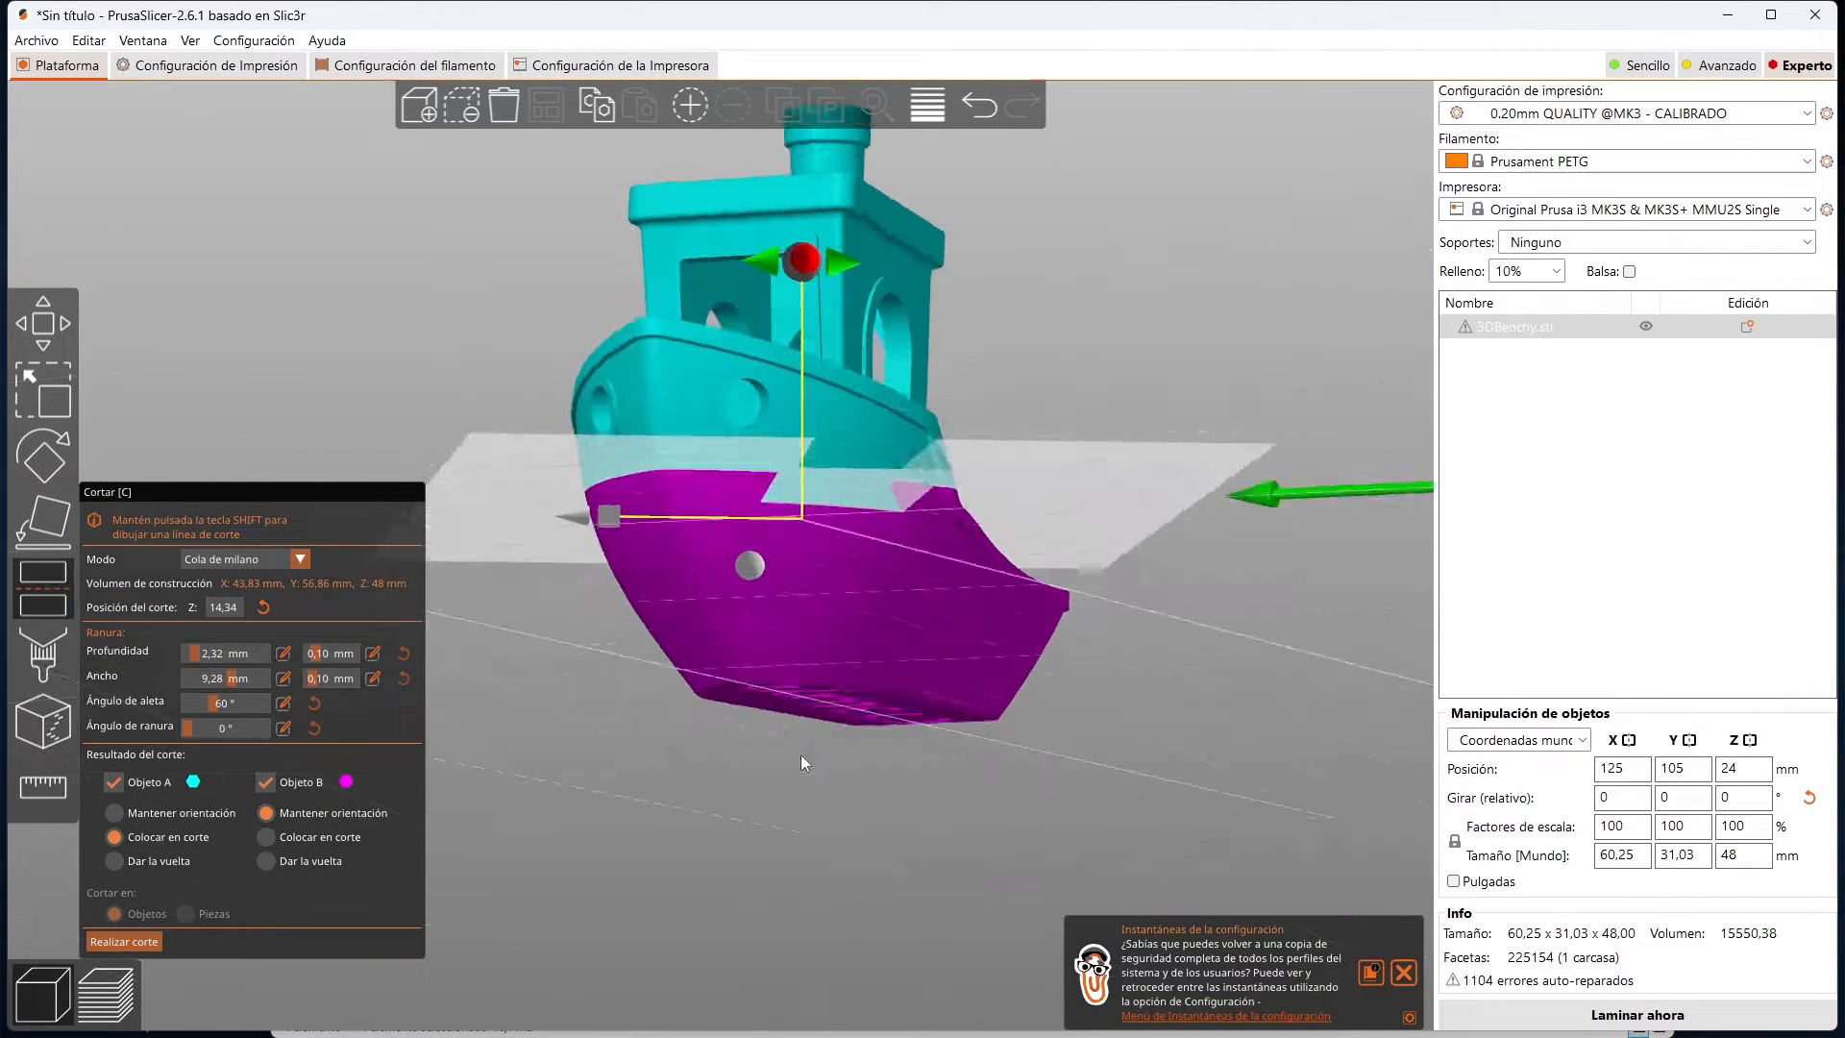
{"action": "key", "text": "1"}
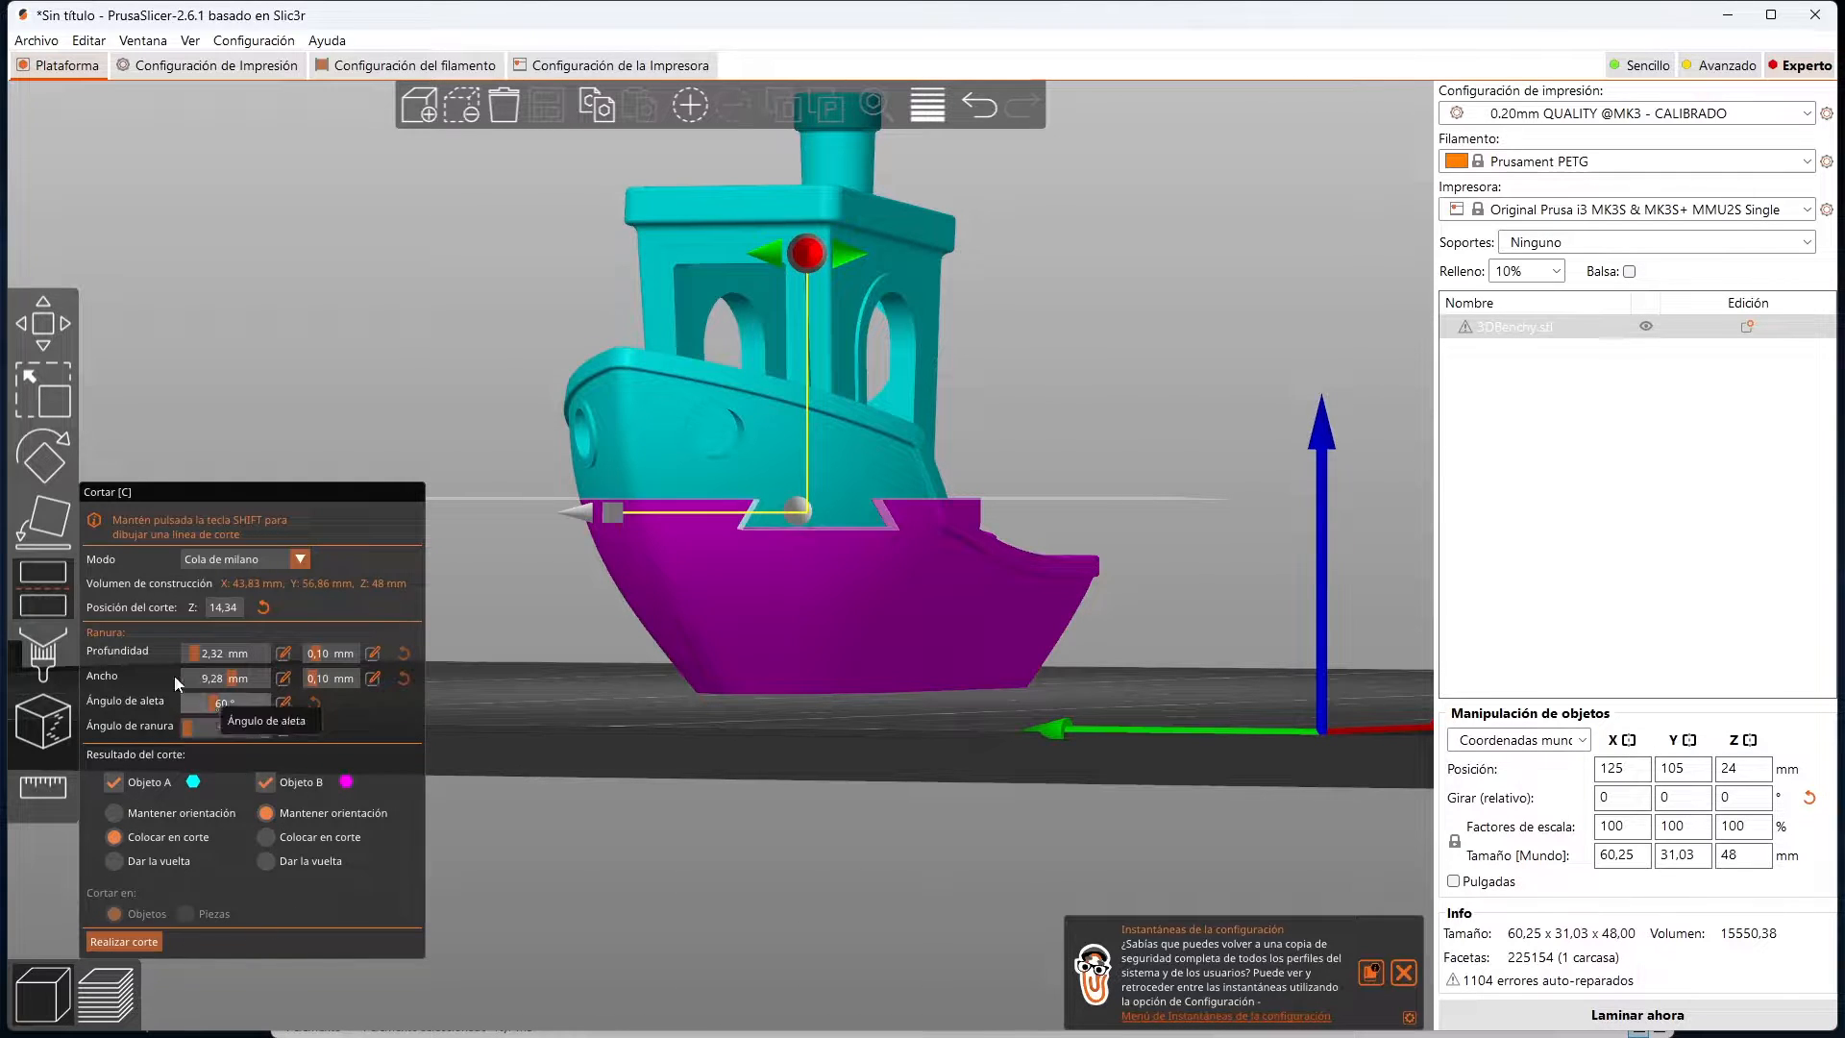
{"action": "left_click_drag", "start_coordinate": [481, 291], "coordinate": [486, 313]}
{"action": "left_click_drag", "start_coordinate": [1047, 669], "coordinate": [940, 706]}
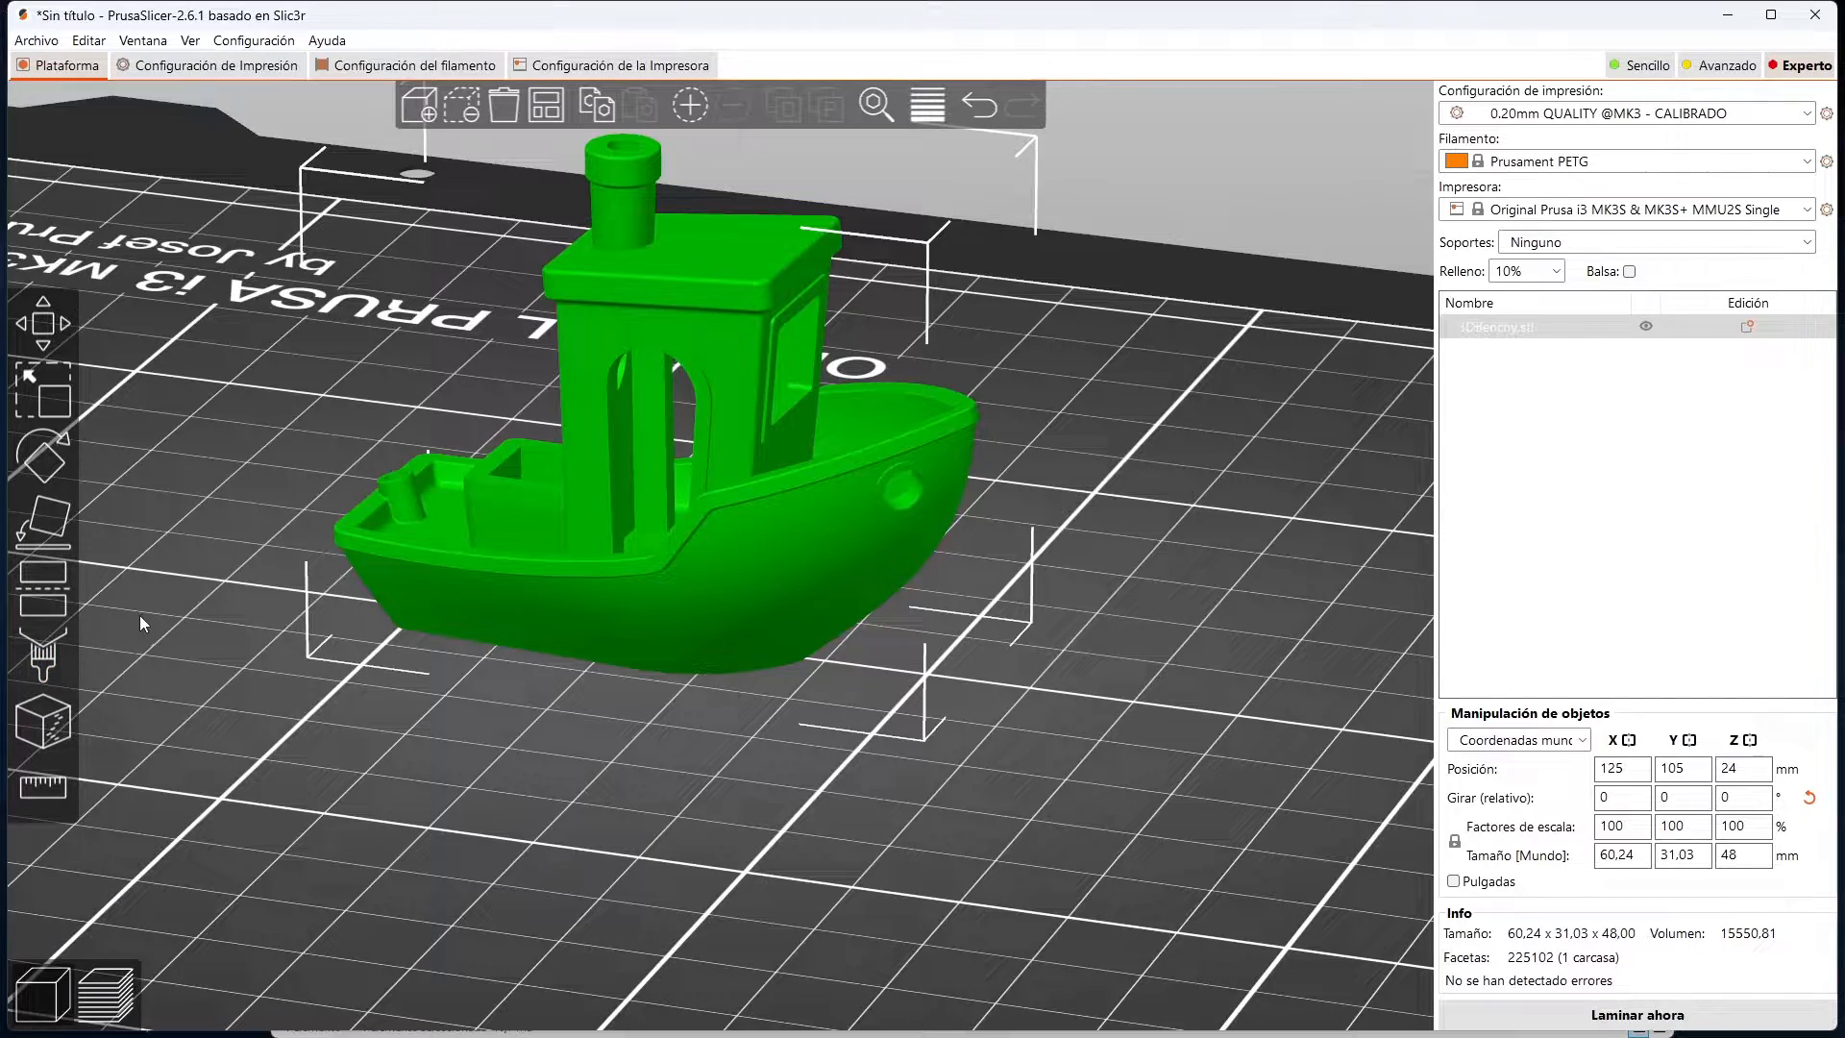
Step: Use paint-on supports to brush a support enforcer patch near the bow and a blocker patch beside it on the hull
{"action": "left_click", "coordinate": [50, 653]}
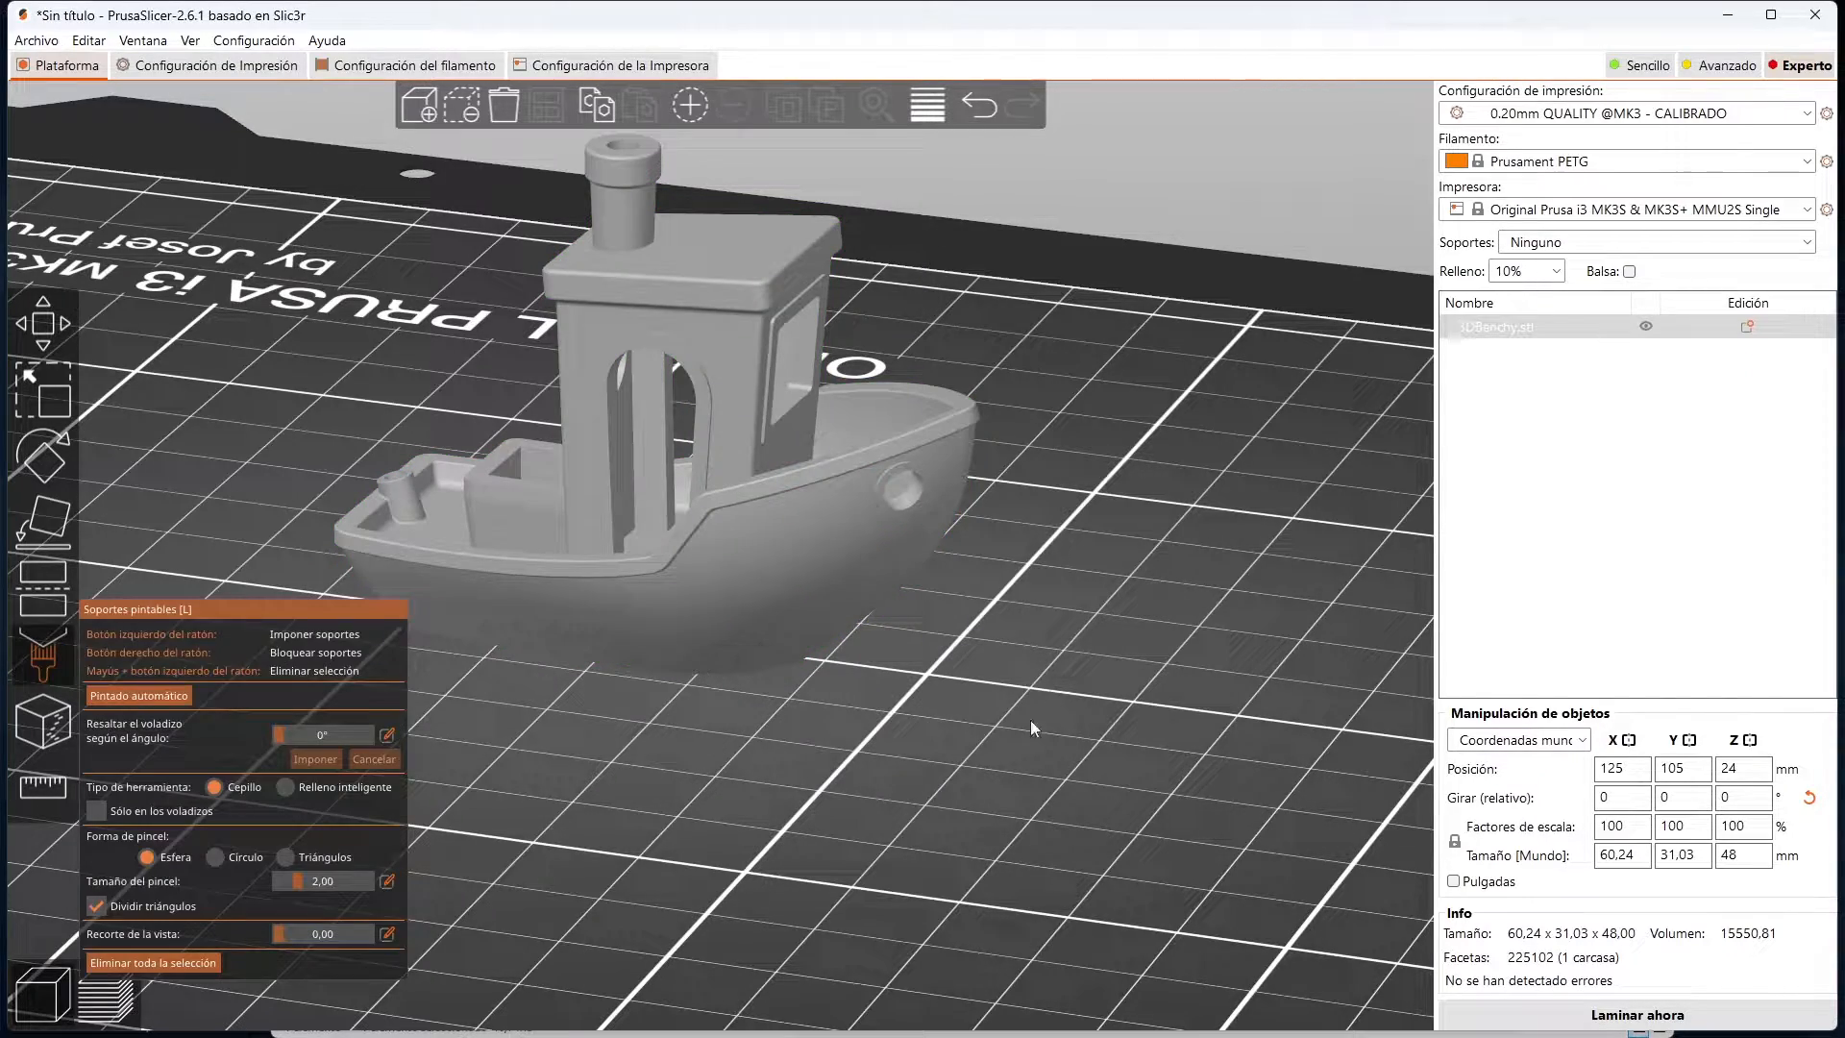
{"action": "left_click_drag", "start_coordinate": [1030, 719], "coordinate": [948, 739]}
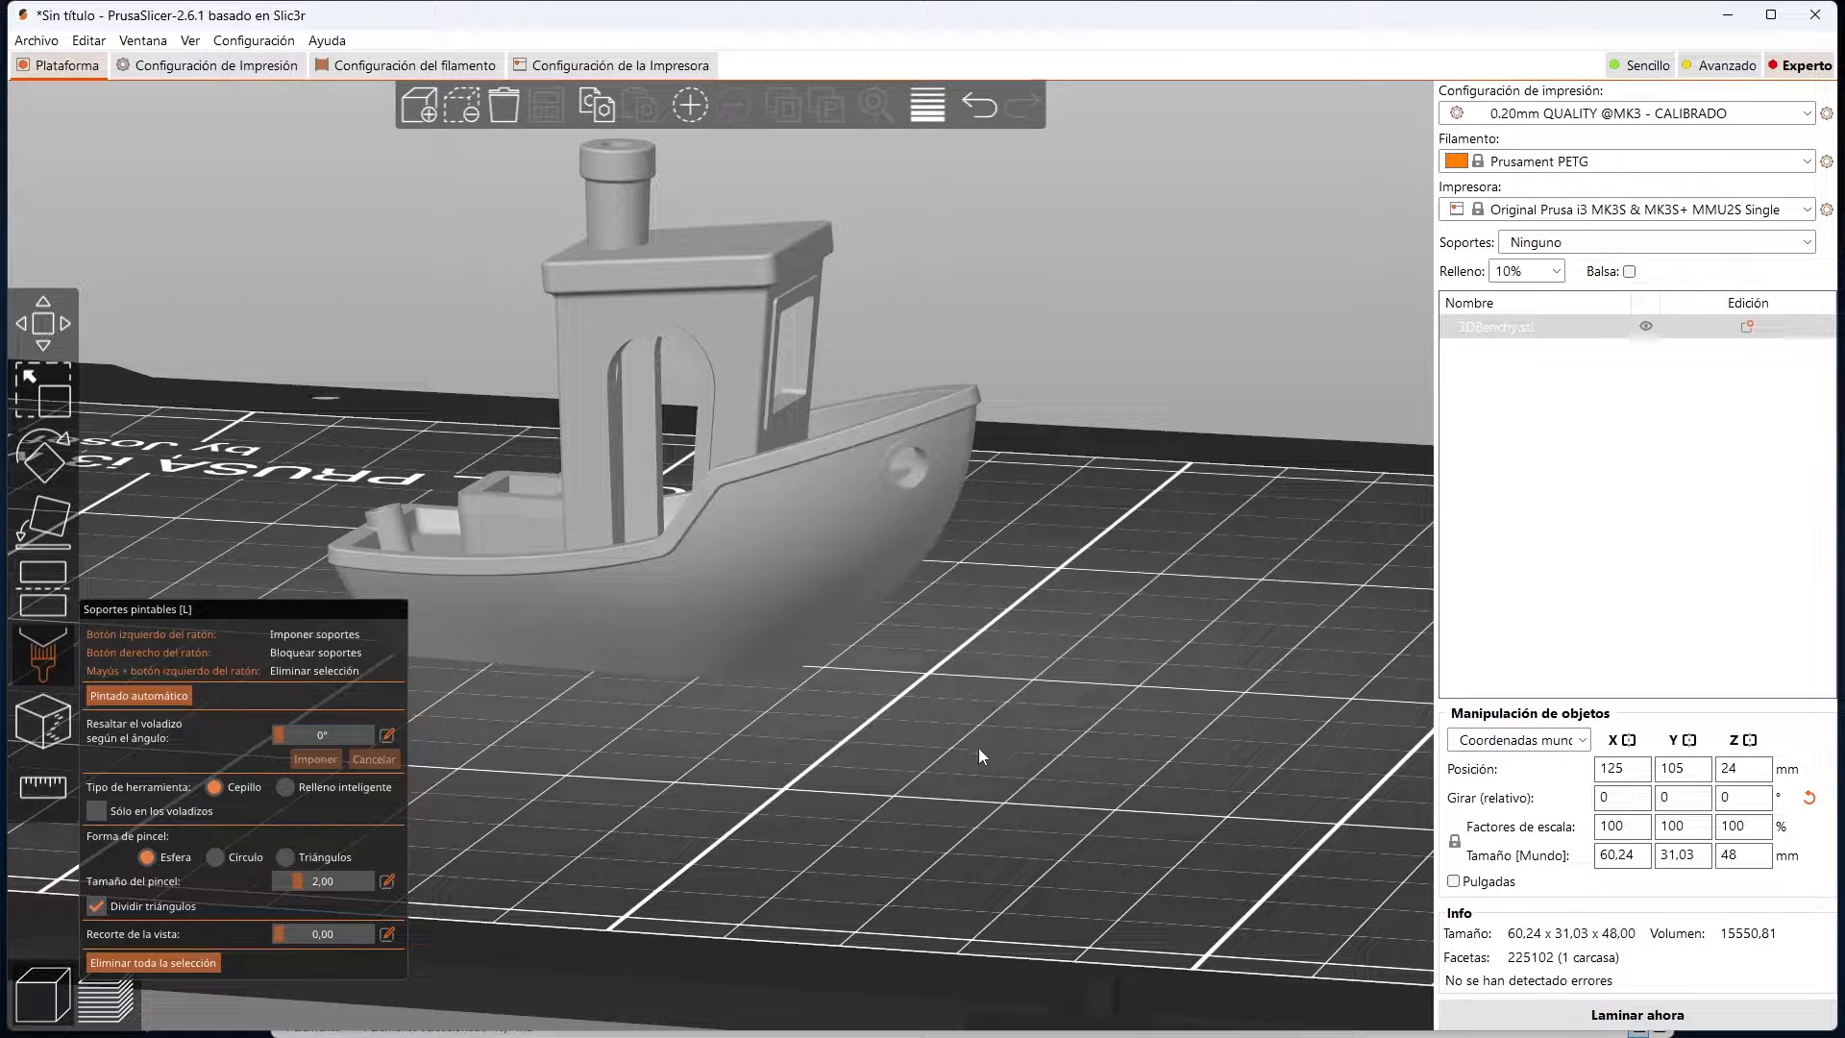
{"action": "left_click_drag", "start_coordinate": [922, 743], "coordinate": [898, 741]}
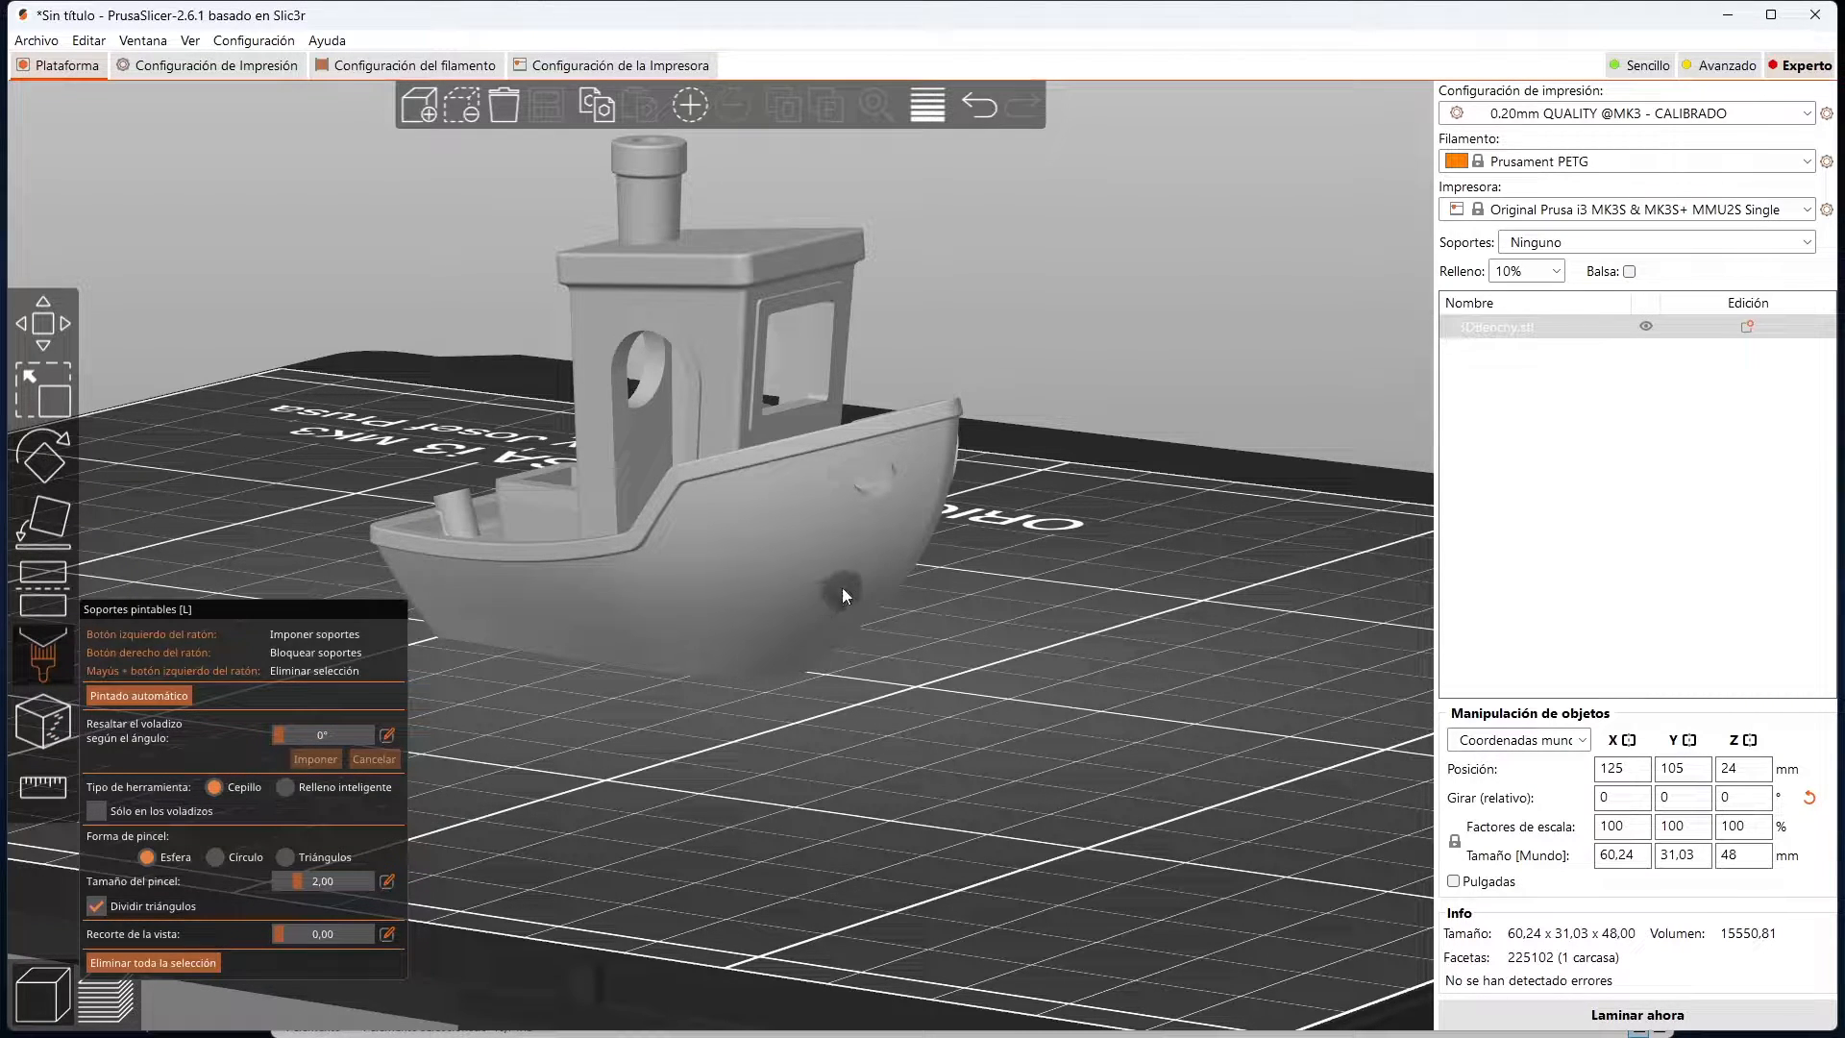
{"action": "left_click", "coordinate": [895, 539]}
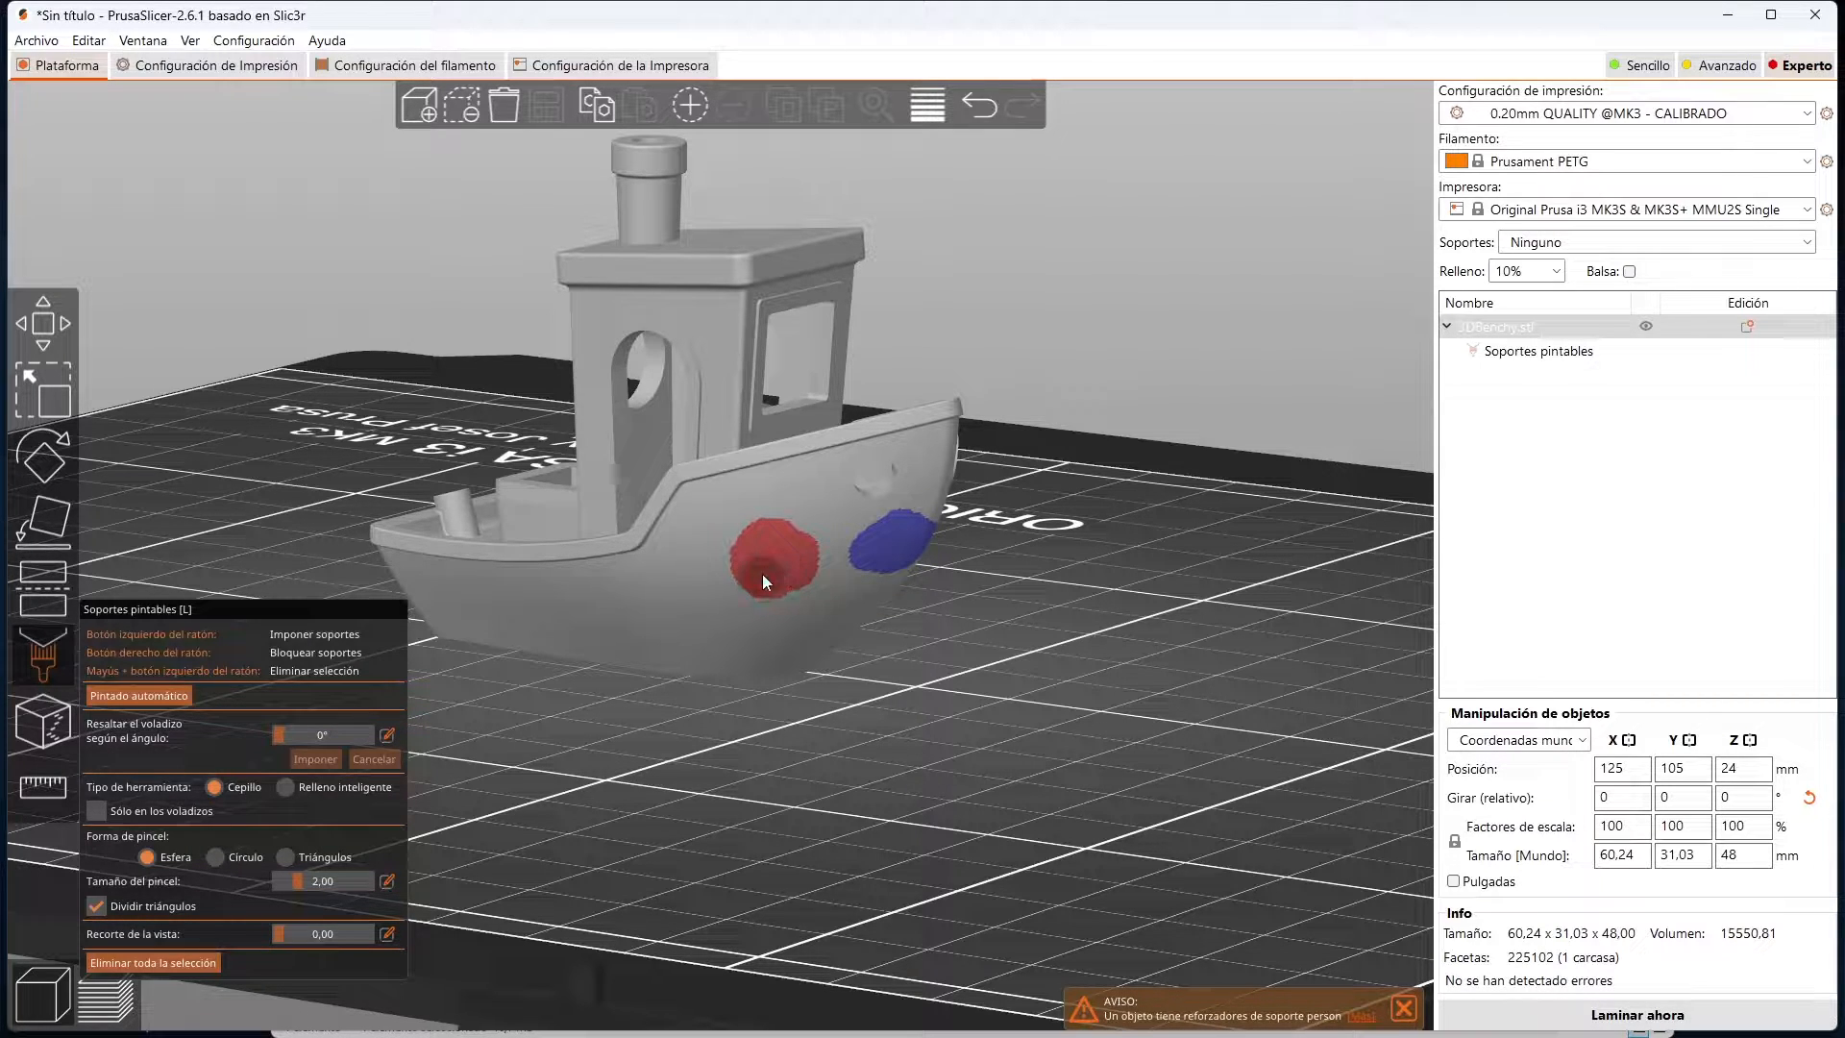
Step: Try Relleno inteligente (smart fill) to enforce supports over the whole hull, and undo the support painting
{"action": "left_click", "coordinate": [285, 787]}
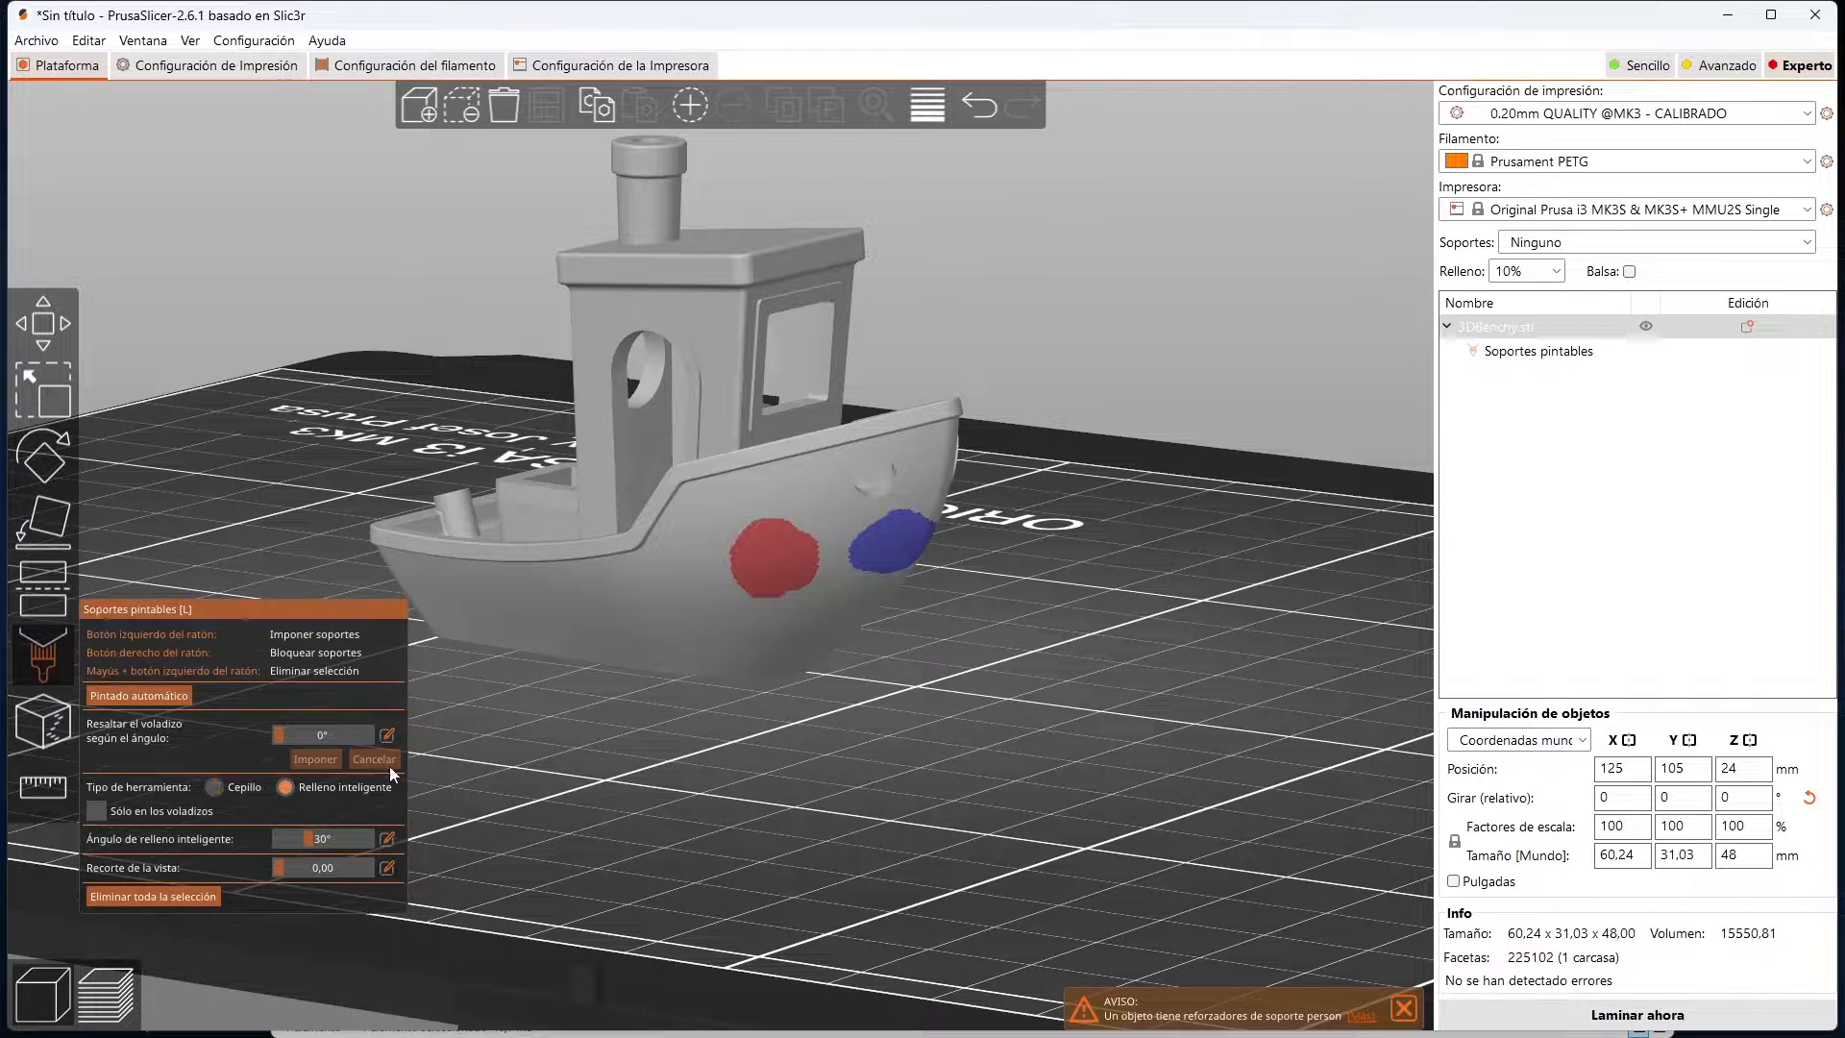
{"action": "right_click", "coordinate": [723, 602]}
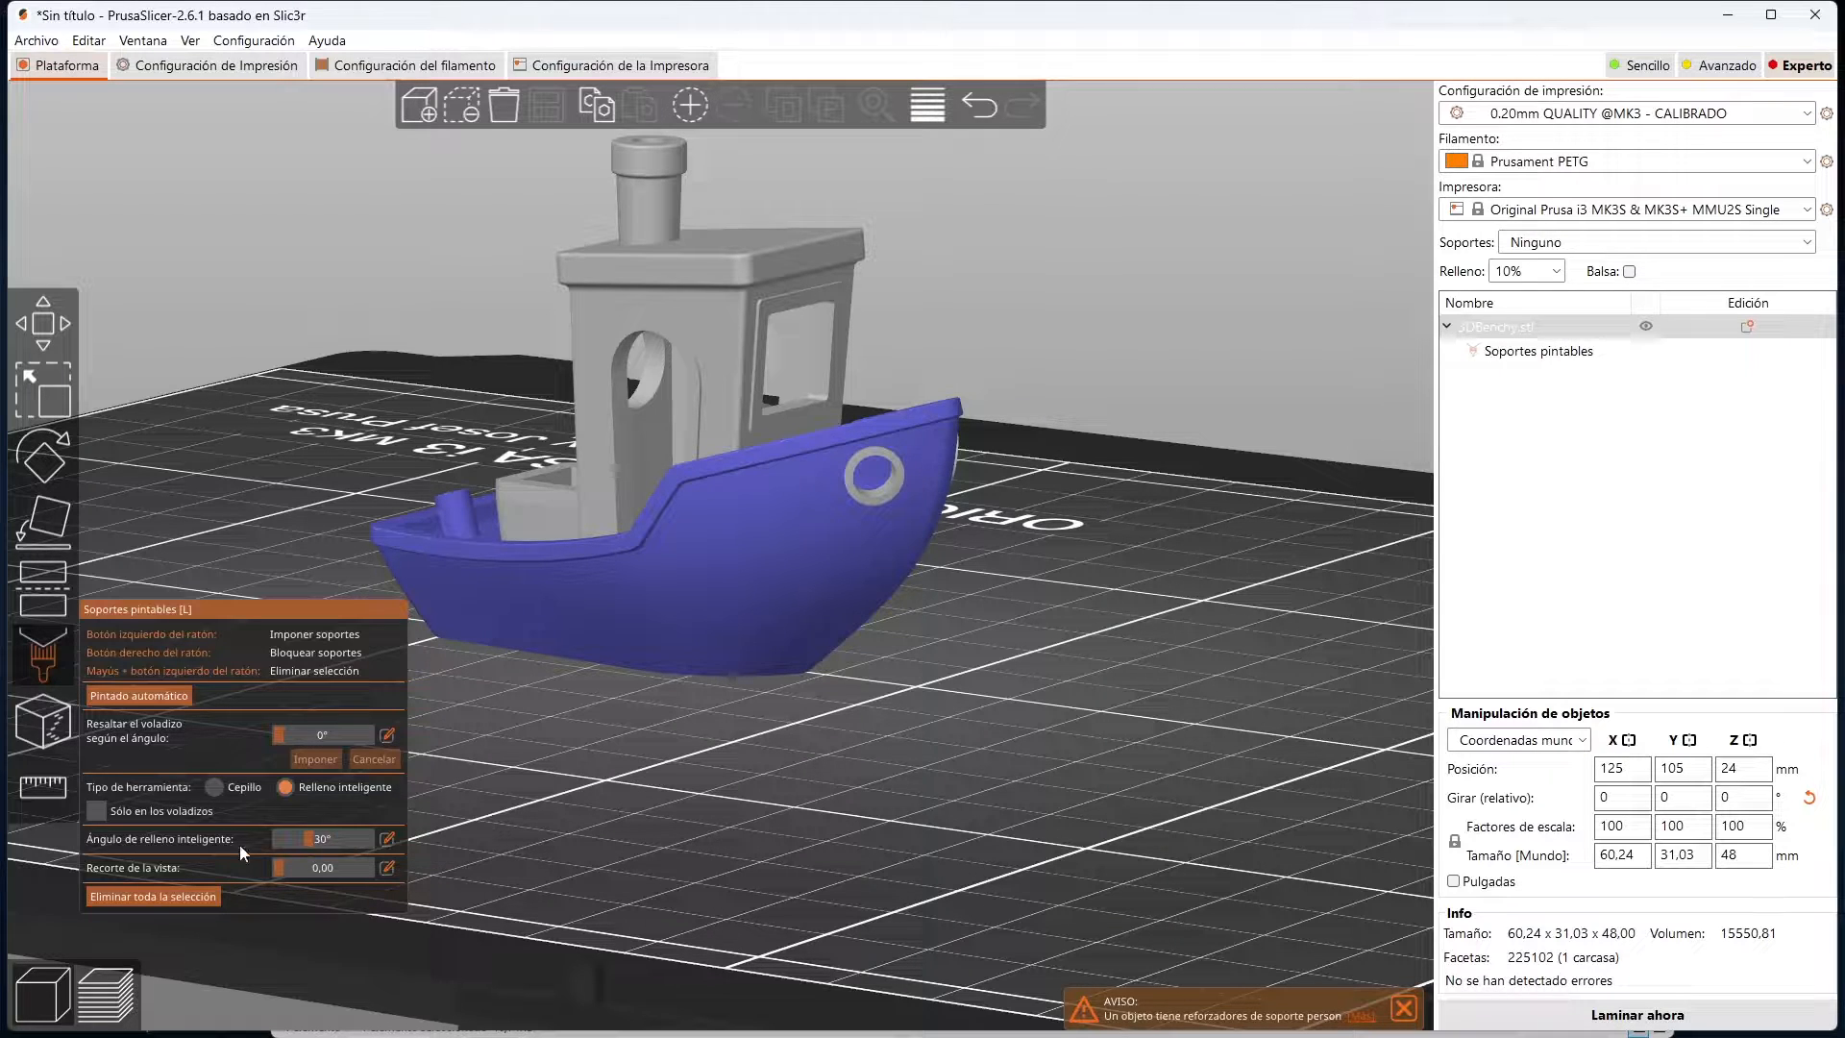
{"action": "key", "text": "ctrl+z"}
Step: Restrict support painting to overhangs only and set the tool type back to Cepillo (brush)
{"action": "left_click", "coordinate": [125, 809]}
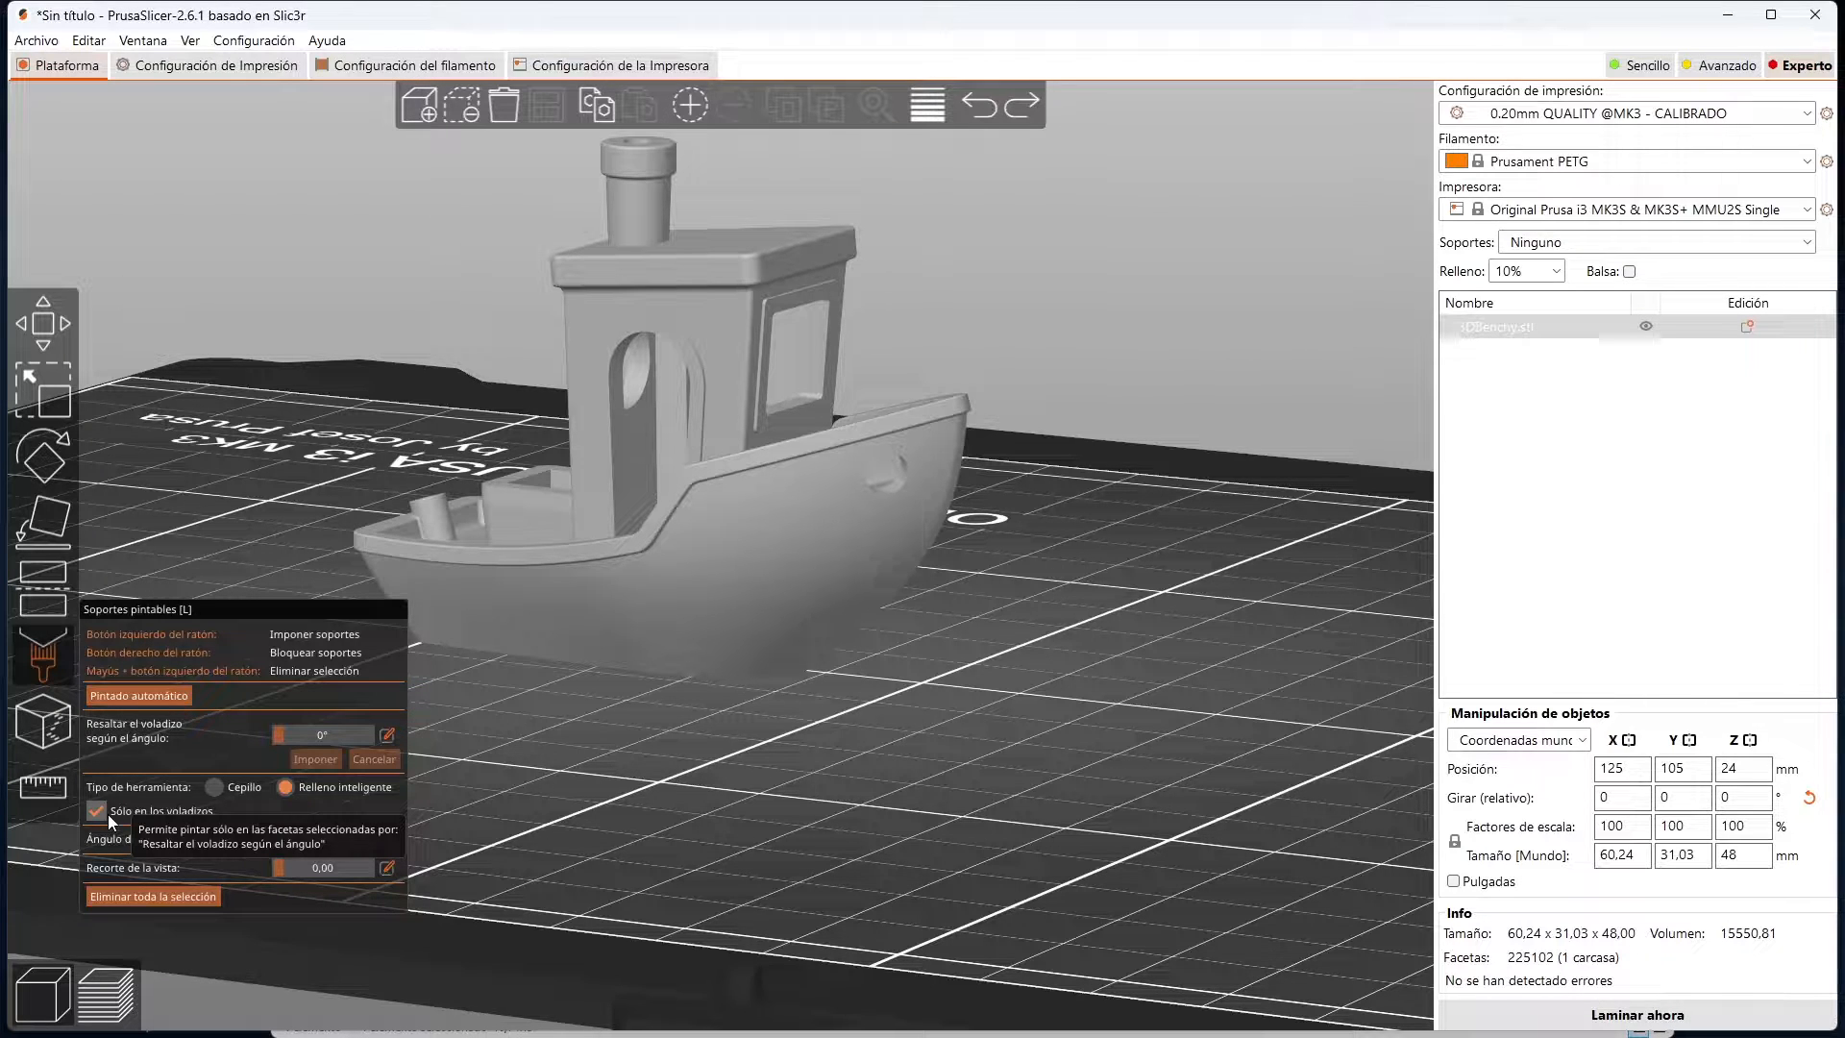
{"action": "left_click", "coordinate": [214, 786]}
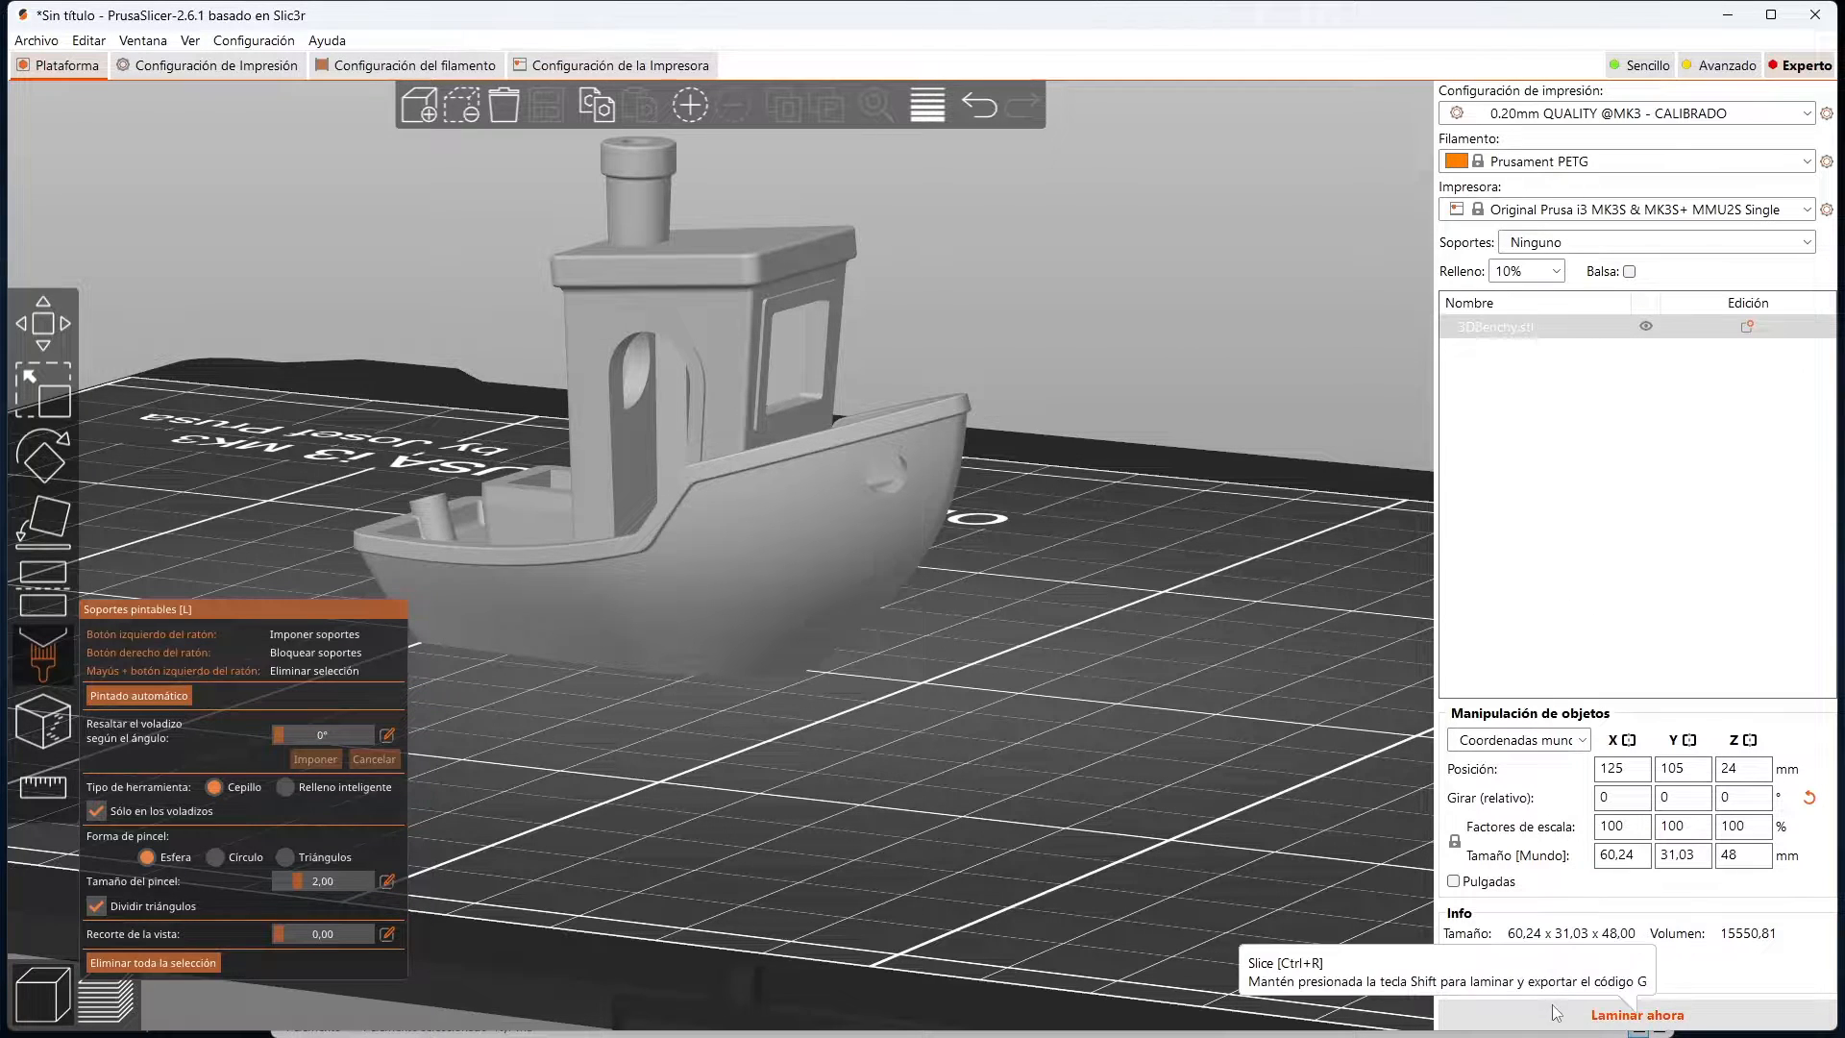
Step: Use seam painting to enforce a vertical seam strip on the side of the hull near the bow
{"action": "left_click", "coordinate": [50, 724]}
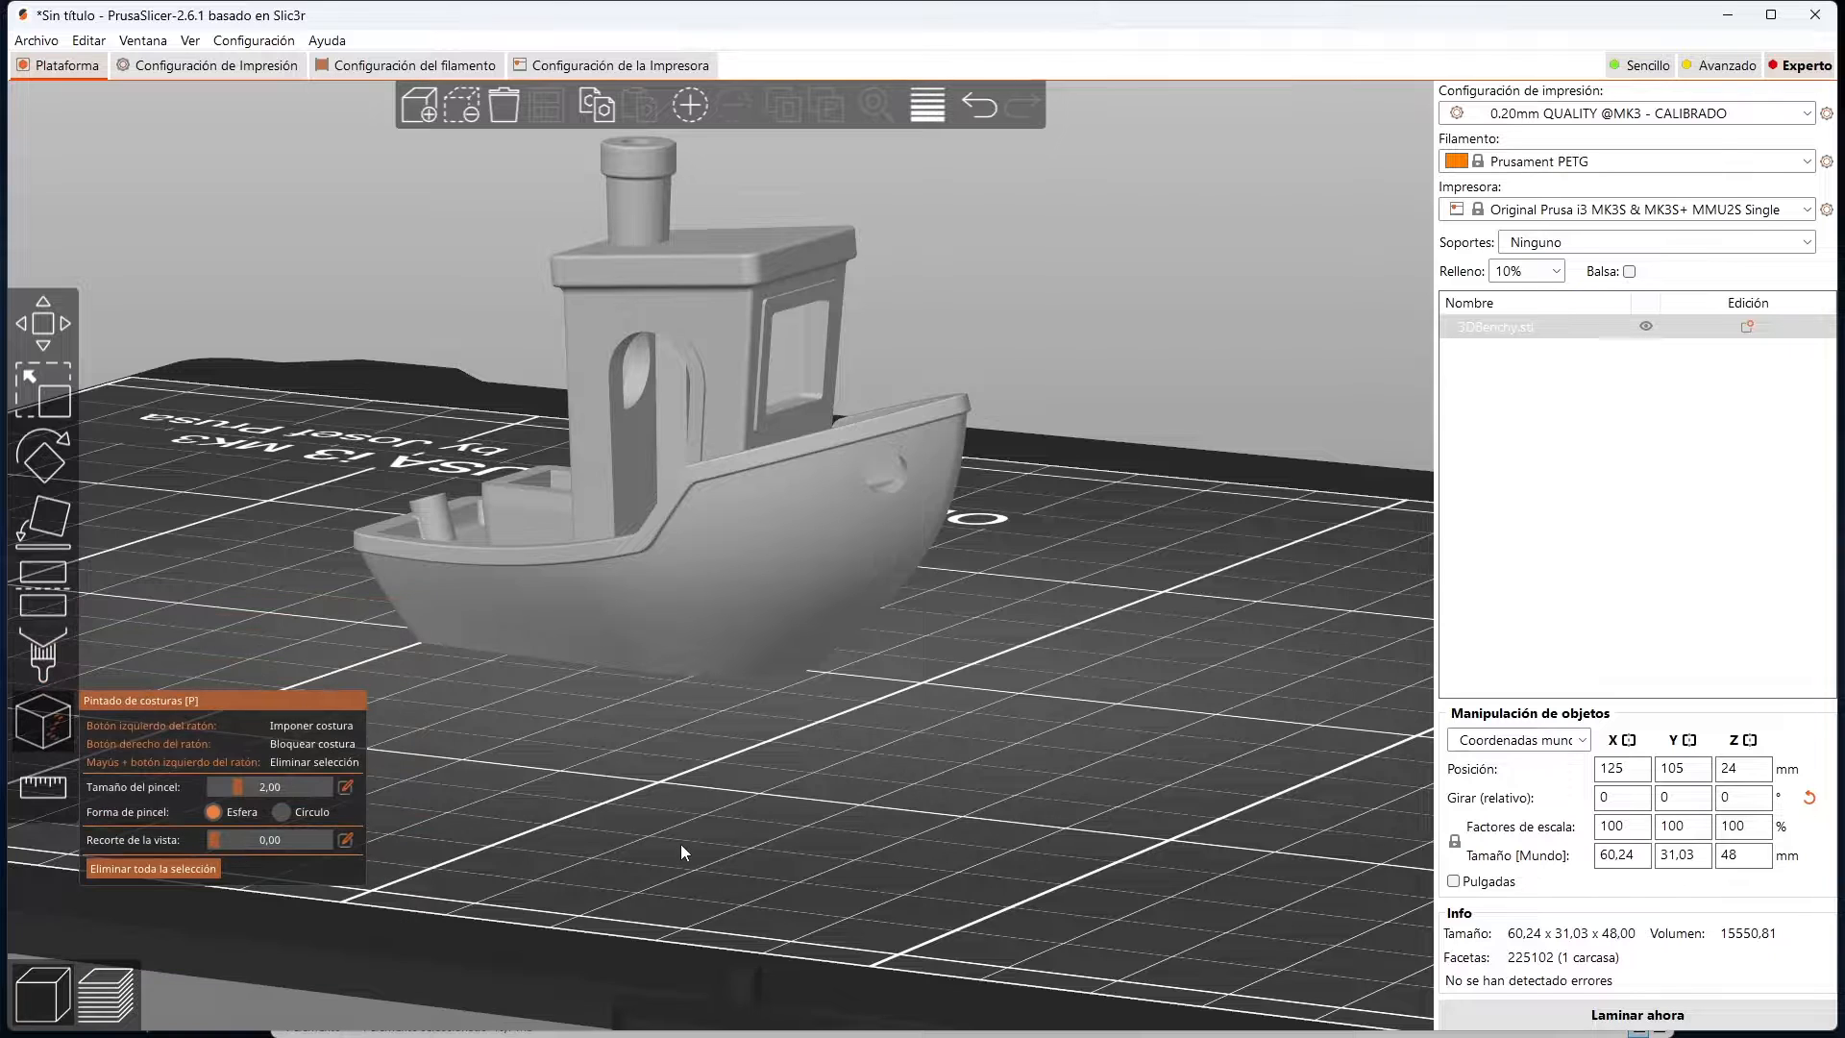
{"action": "left_click_drag", "start_coordinate": [794, 494], "coordinate": [789, 598]}
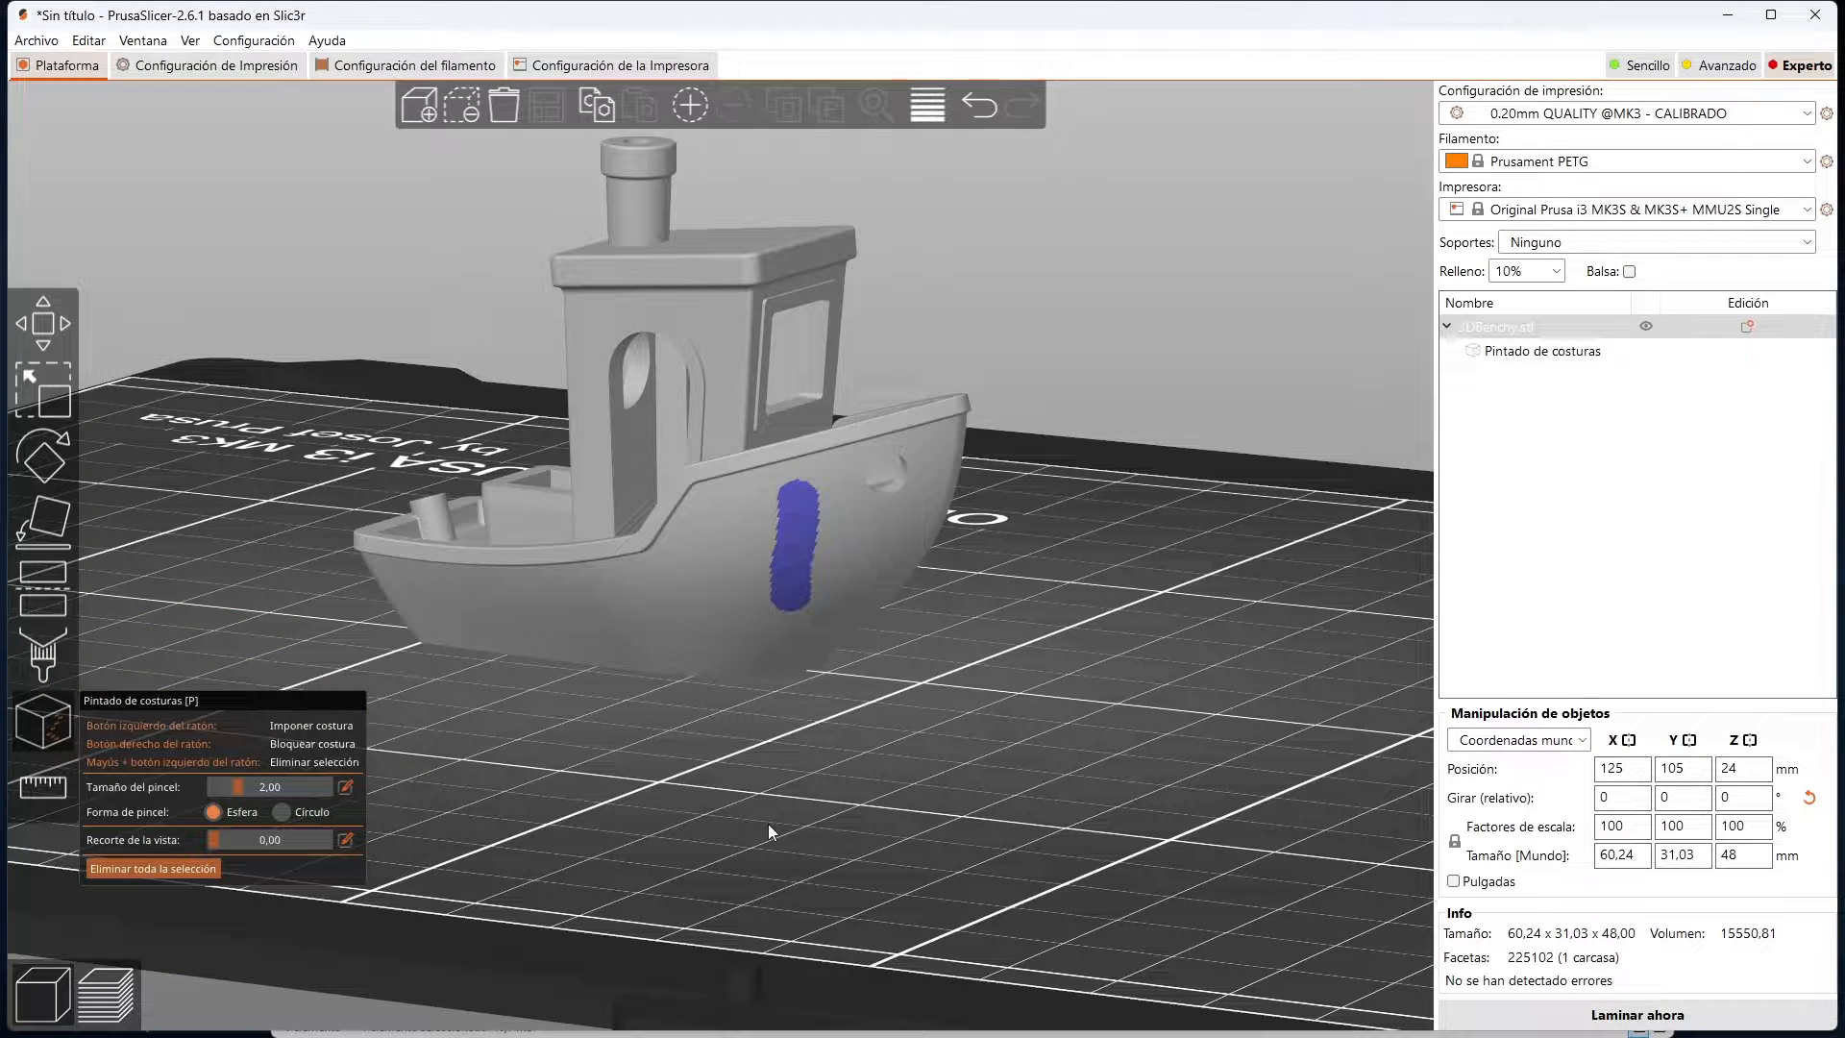
{"action": "left_click_drag", "start_coordinate": [769, 822], "coordinate": [757, 851]}
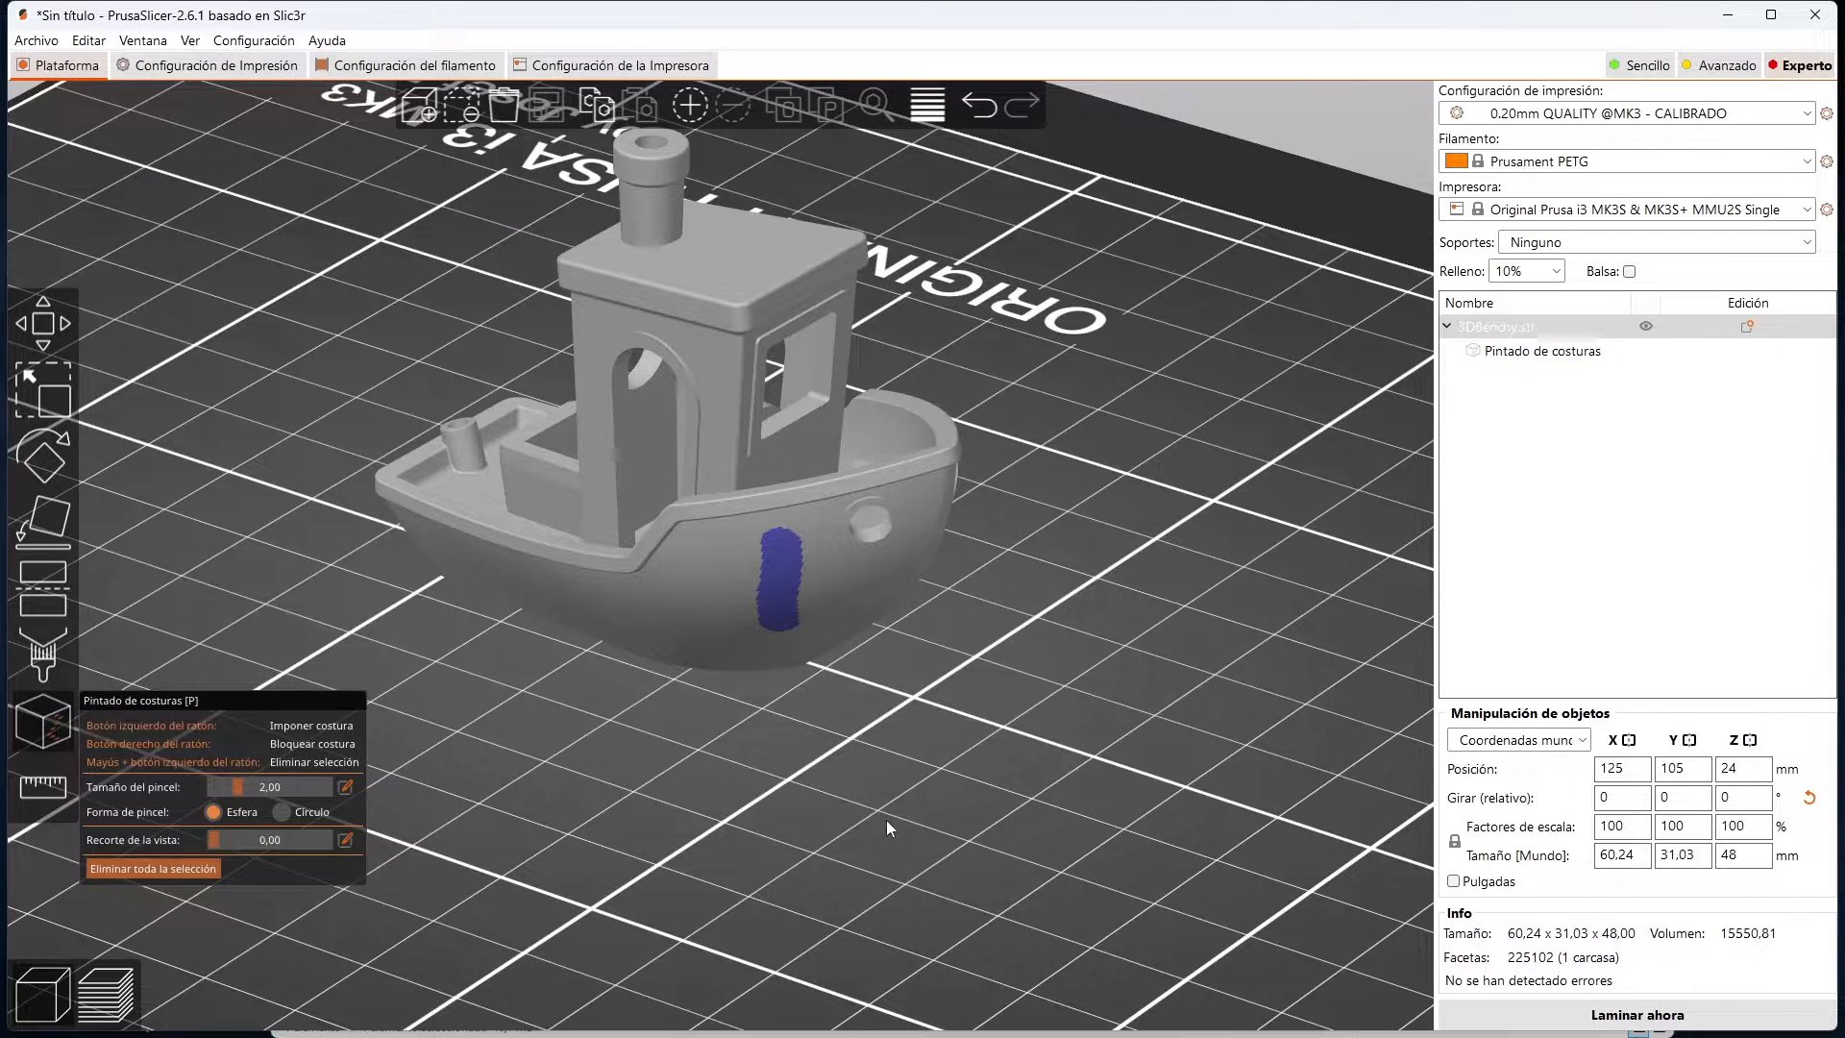
{"action": "left_click_drag", "start_coordinate": [886, 821], "coordinate": [870, 817]}
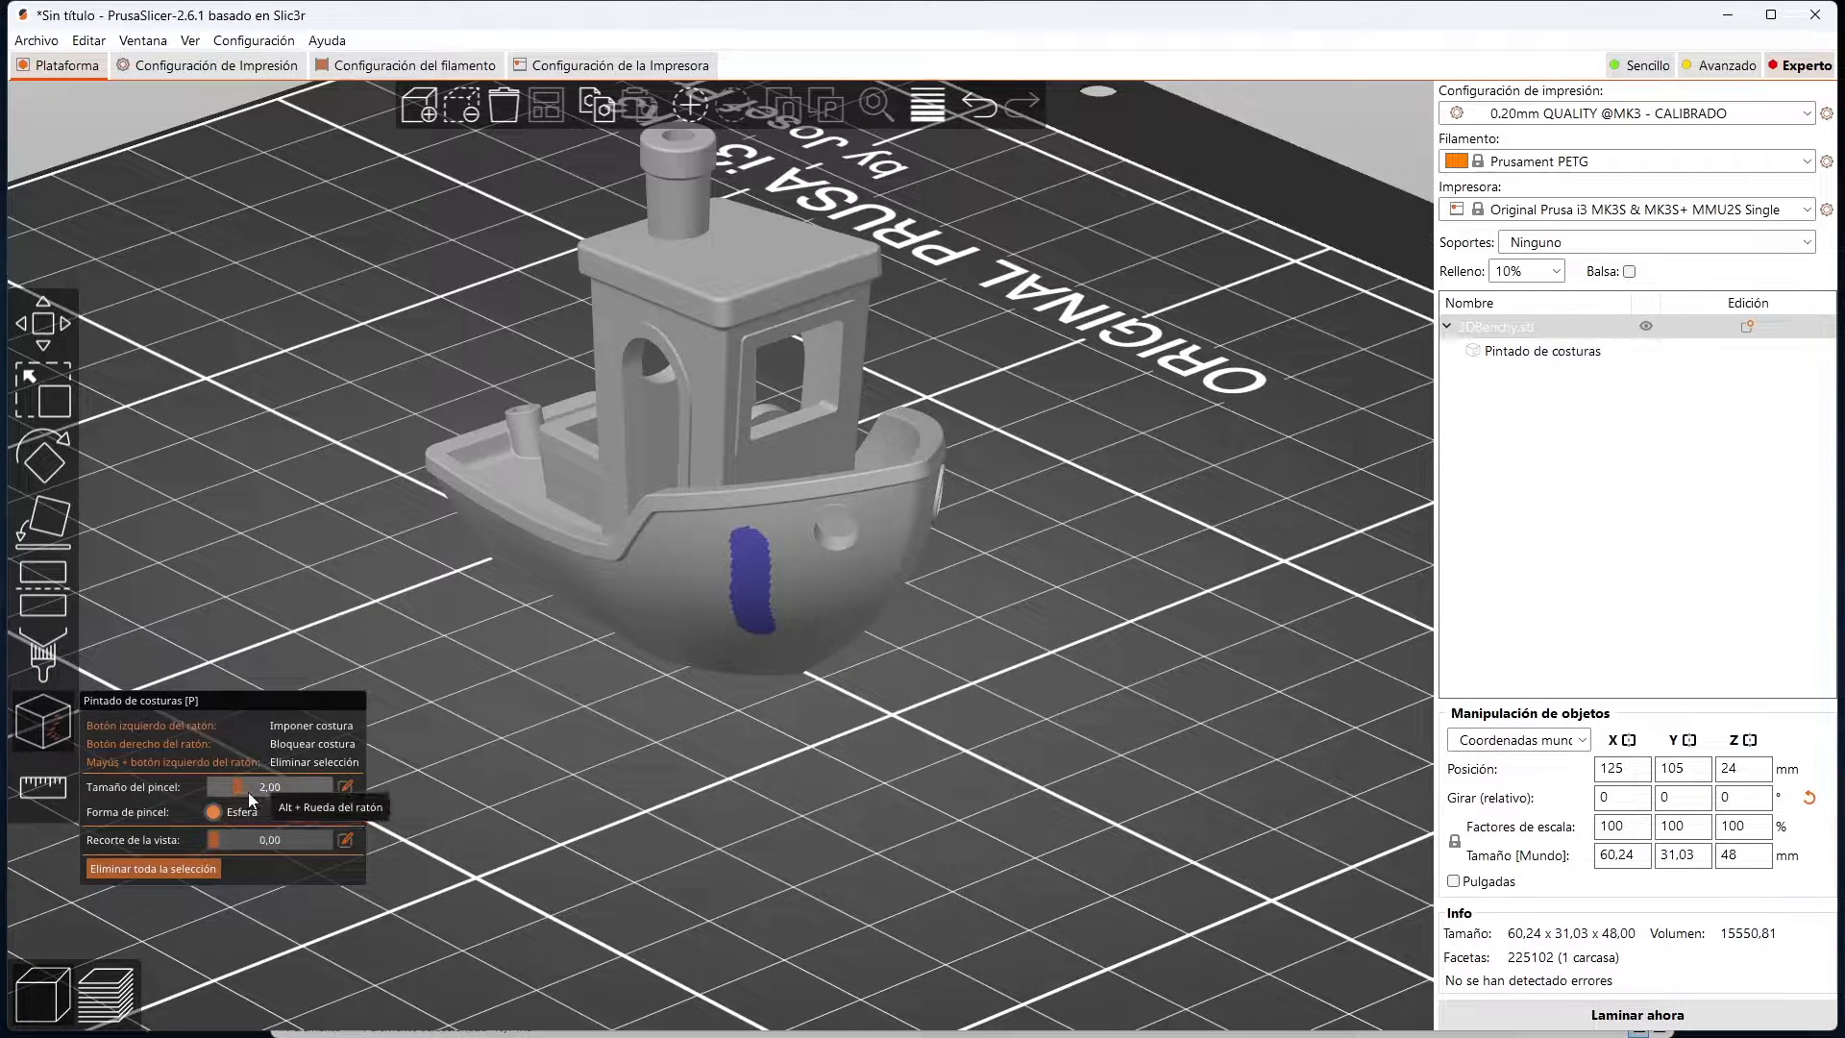
Step: Paint a seam strip down the hull's stern corner with a 3,42 brush, inspecting the inside with the view clipped at 0,73
{"action": "mouse_move", "coordinate": [238, 786]}
{"action": "left_mouse_down"}
{"action": "mouse_move", "coordinate": [261, 790]}
{"action": "mouse_move", "coordinate": [255, 841]}
{"action": "mouse_move", "coordinate": [281, 839]}
{"action": "left_mouse_up"}
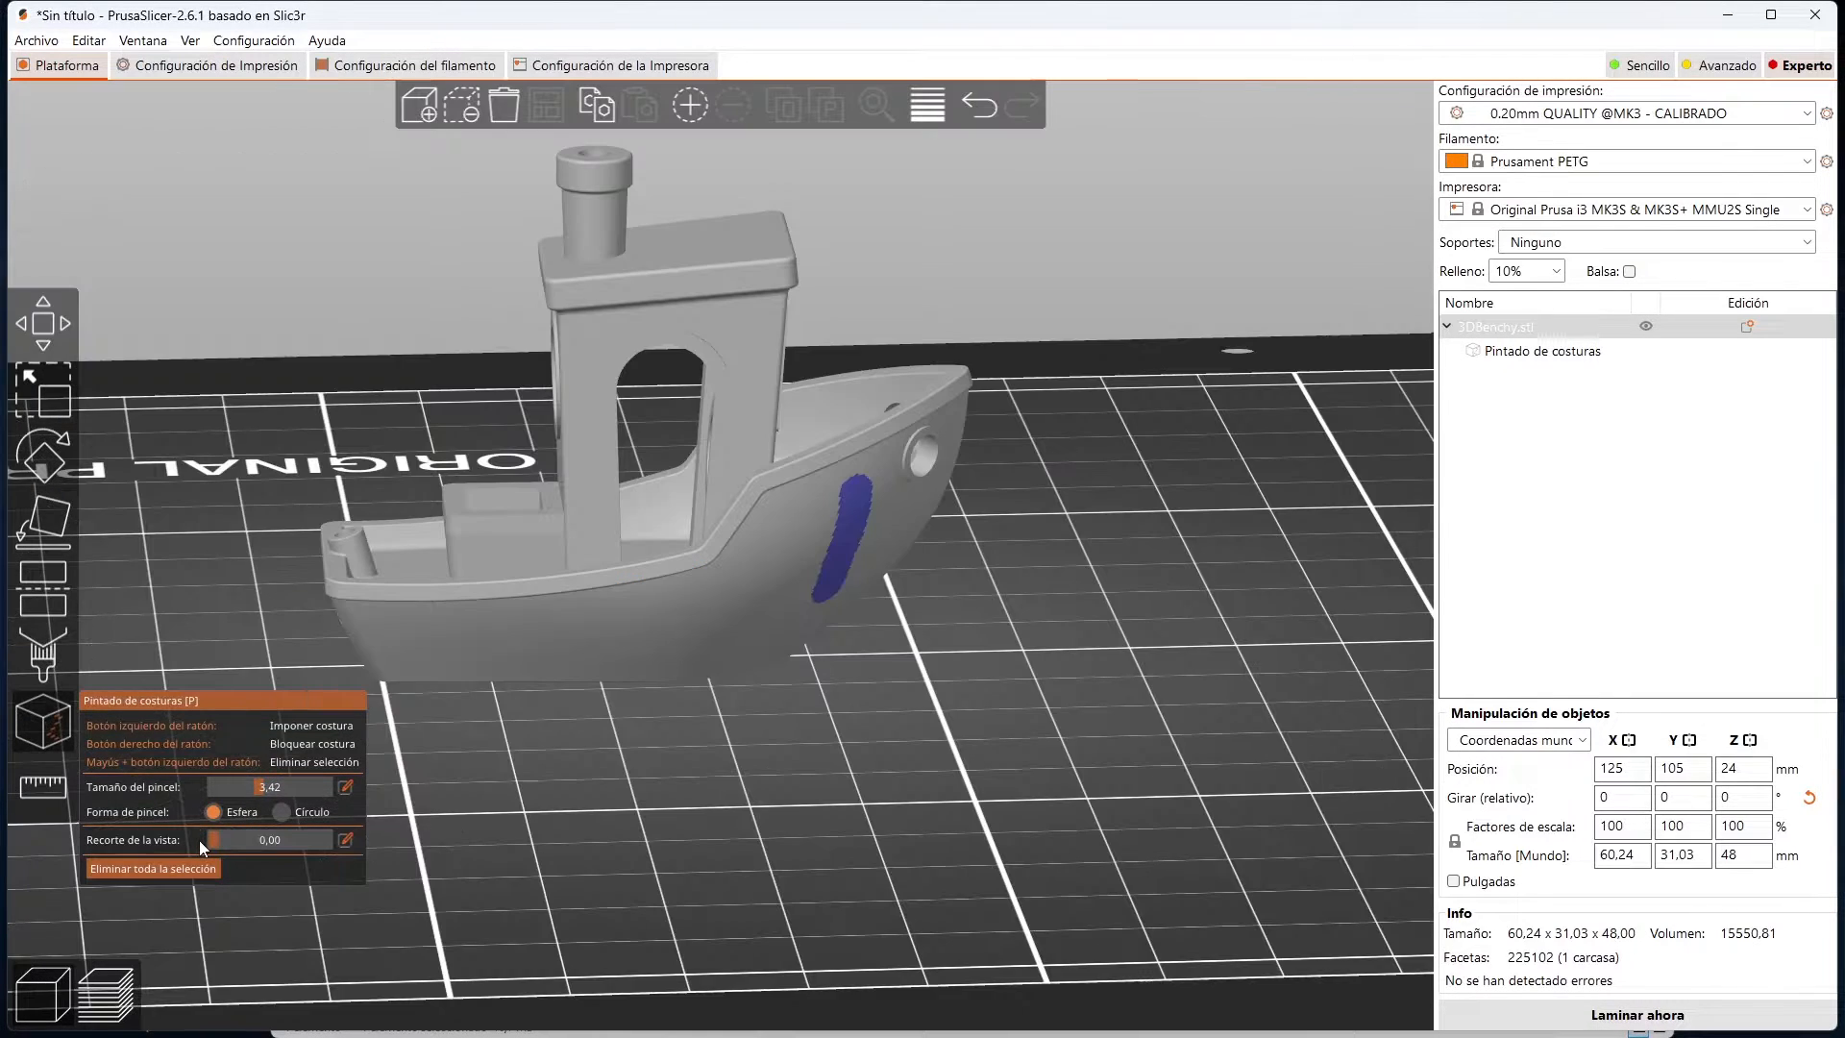
{"action": "left_click_drag", "start_coordinate": [216, 842], "coordinate": [296, 843]}
{"action": "mouse_move", "coordinate": [533, 836]}
{"action": "left_mouse_down"}
{"action": "mouse_move", "coordinate": [523, 865]}
{"action": "mouse_move", "coordinate": [557, 753]}
{"action": "left_mouse_up"}
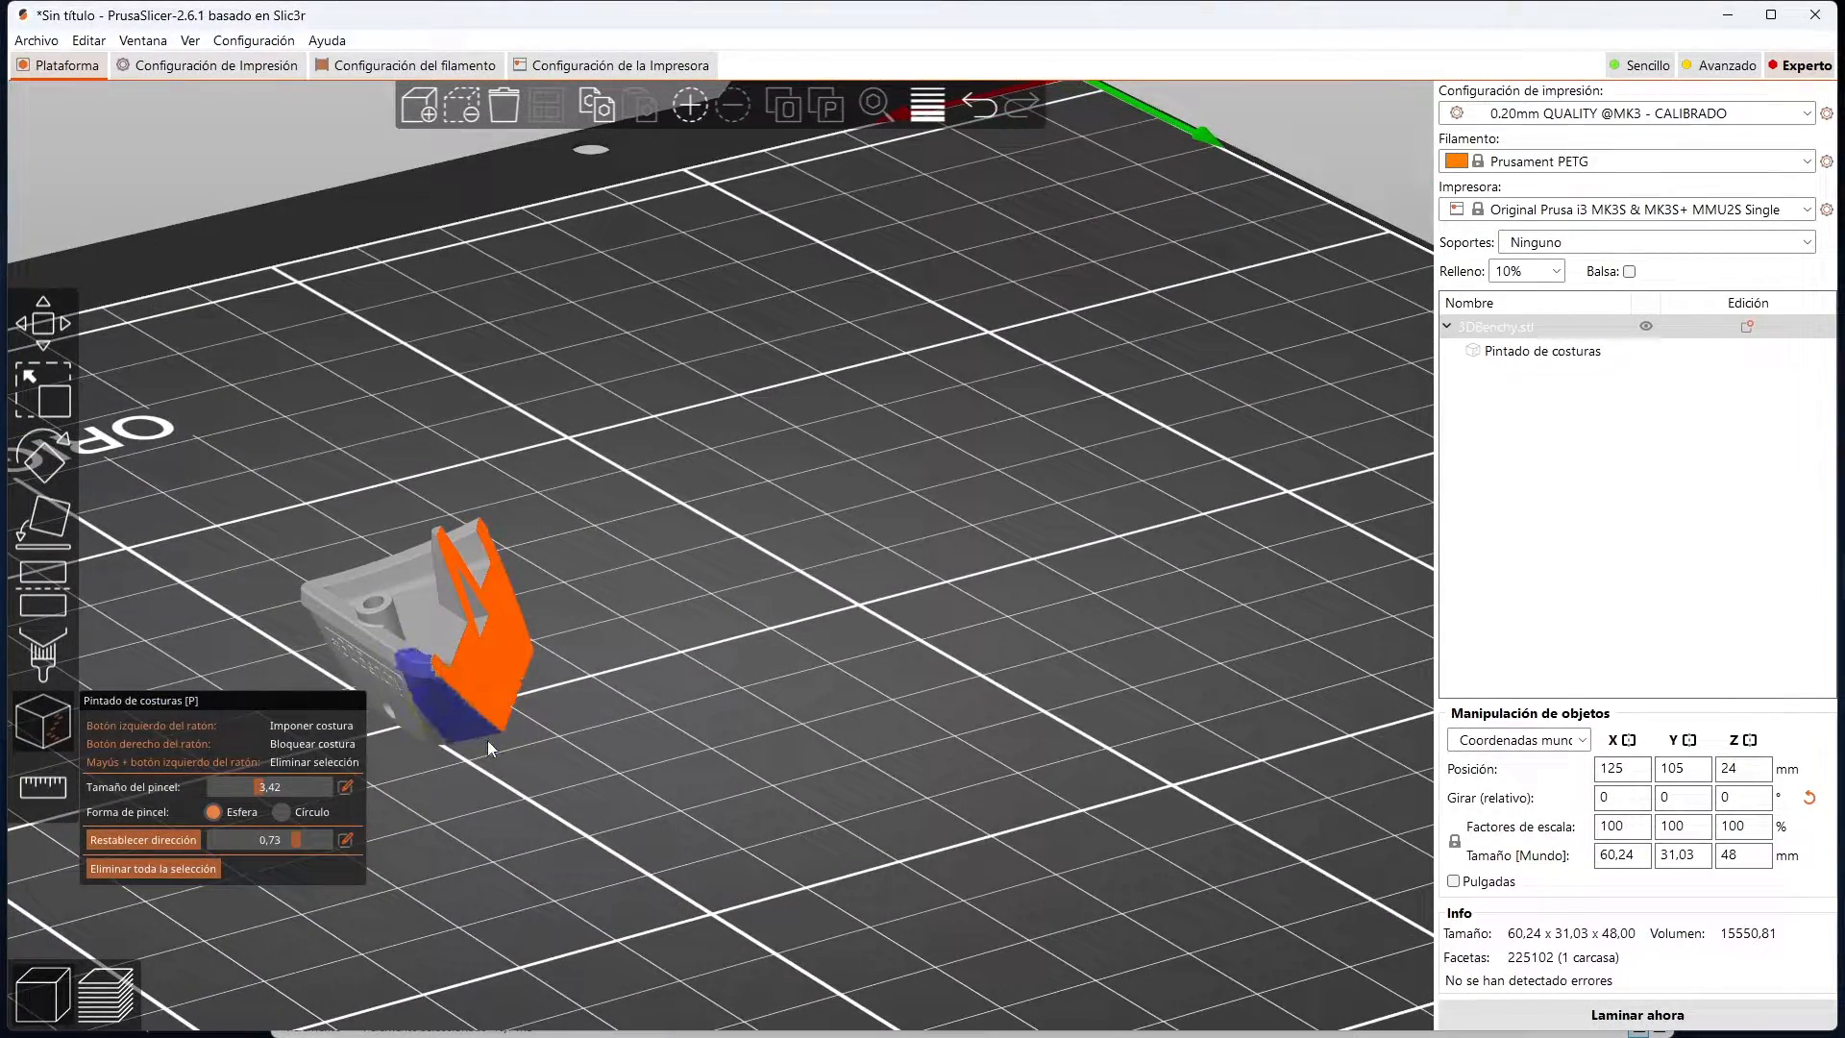
{"action": "left_click_drag", "start_coordinate": [565, 868], "coordinate": [588, 832]}
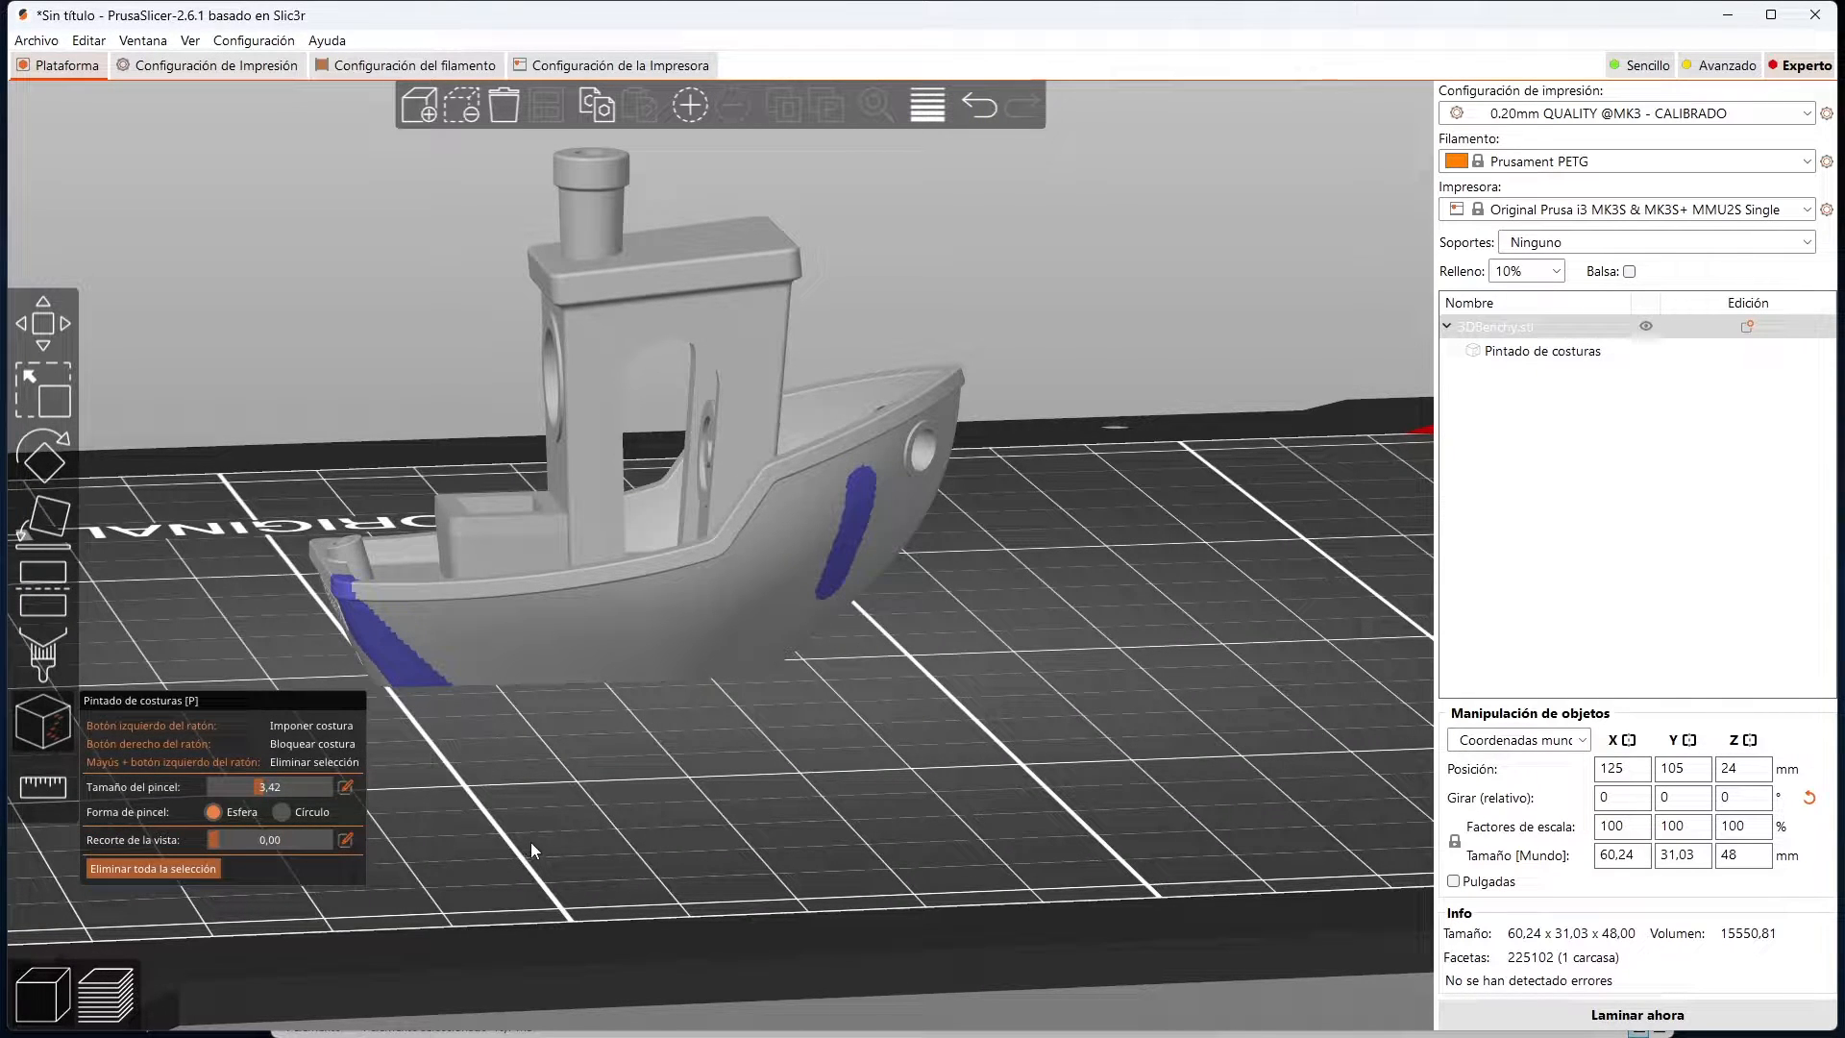
Step: Measure the angle between the cabin roof plane and the hull's flat underside, and clear the selection
{"action": "left_click", "coordinate": [42, 786]}
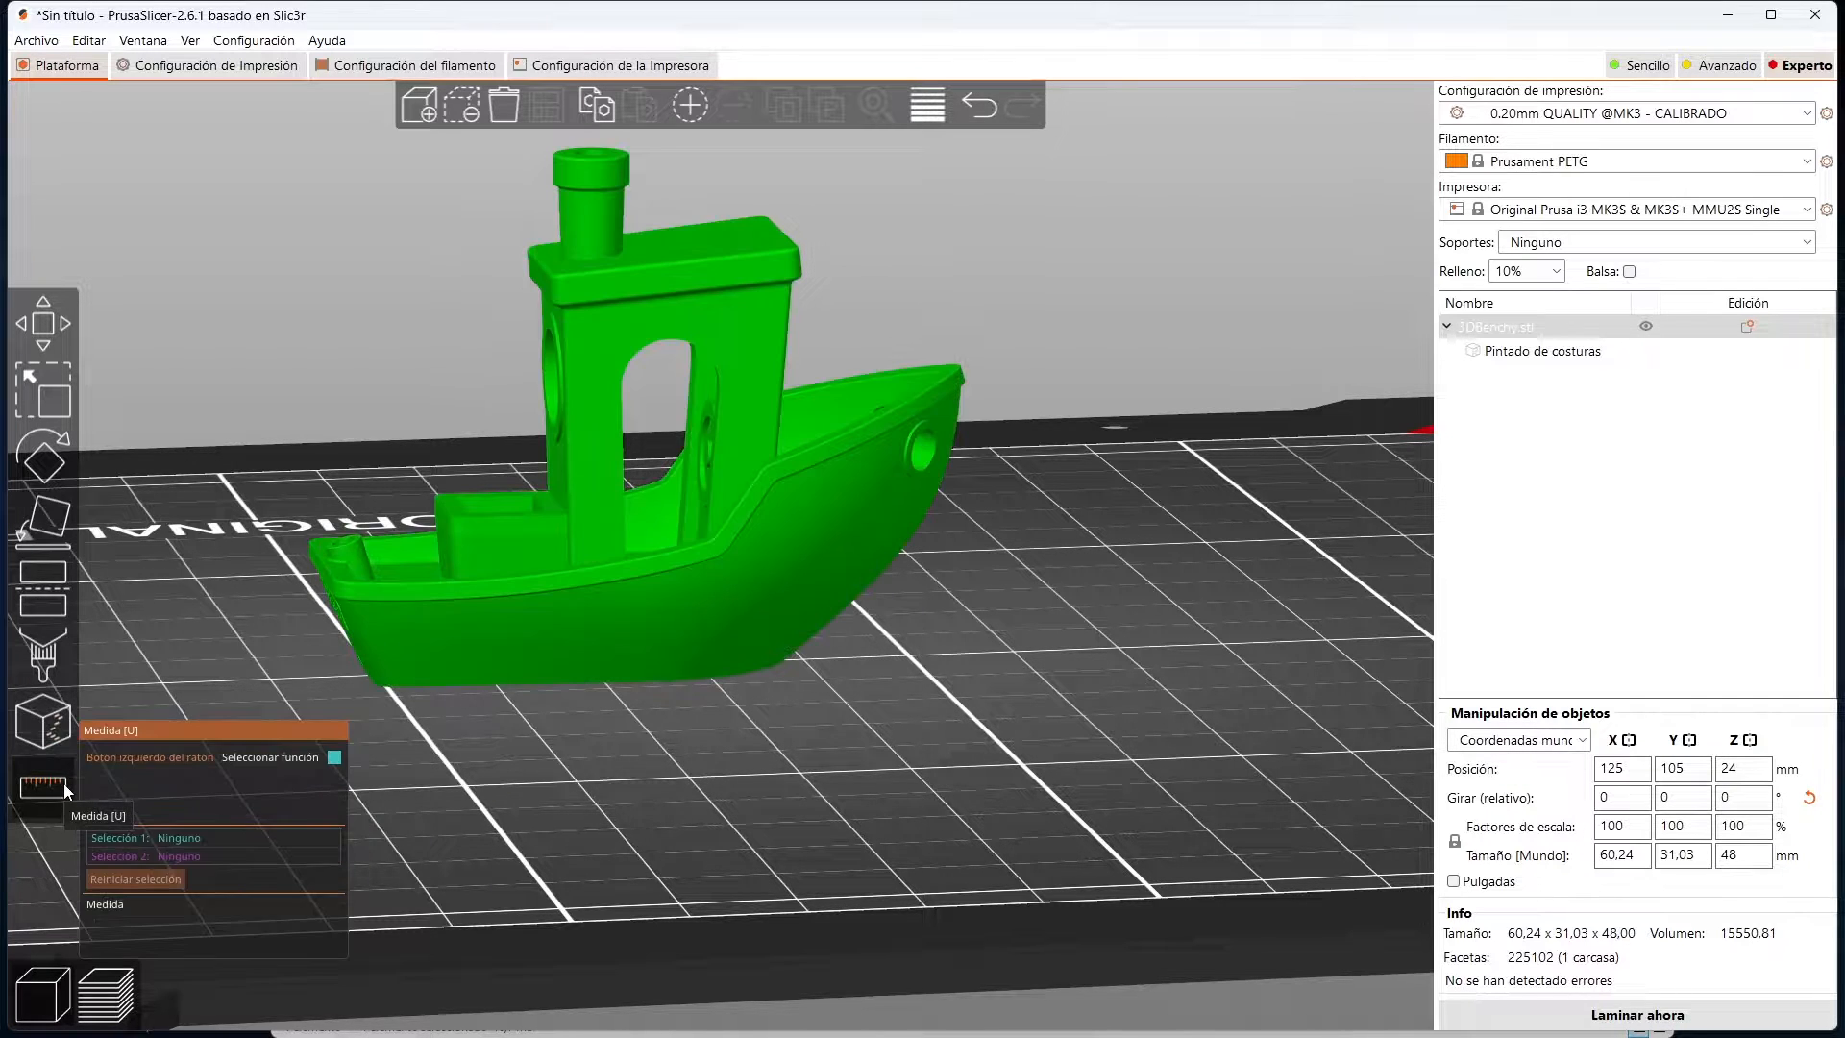
{"action": "left_click_drag", "start_coordinate": [602, 879], "coordinate": [646, 850]}
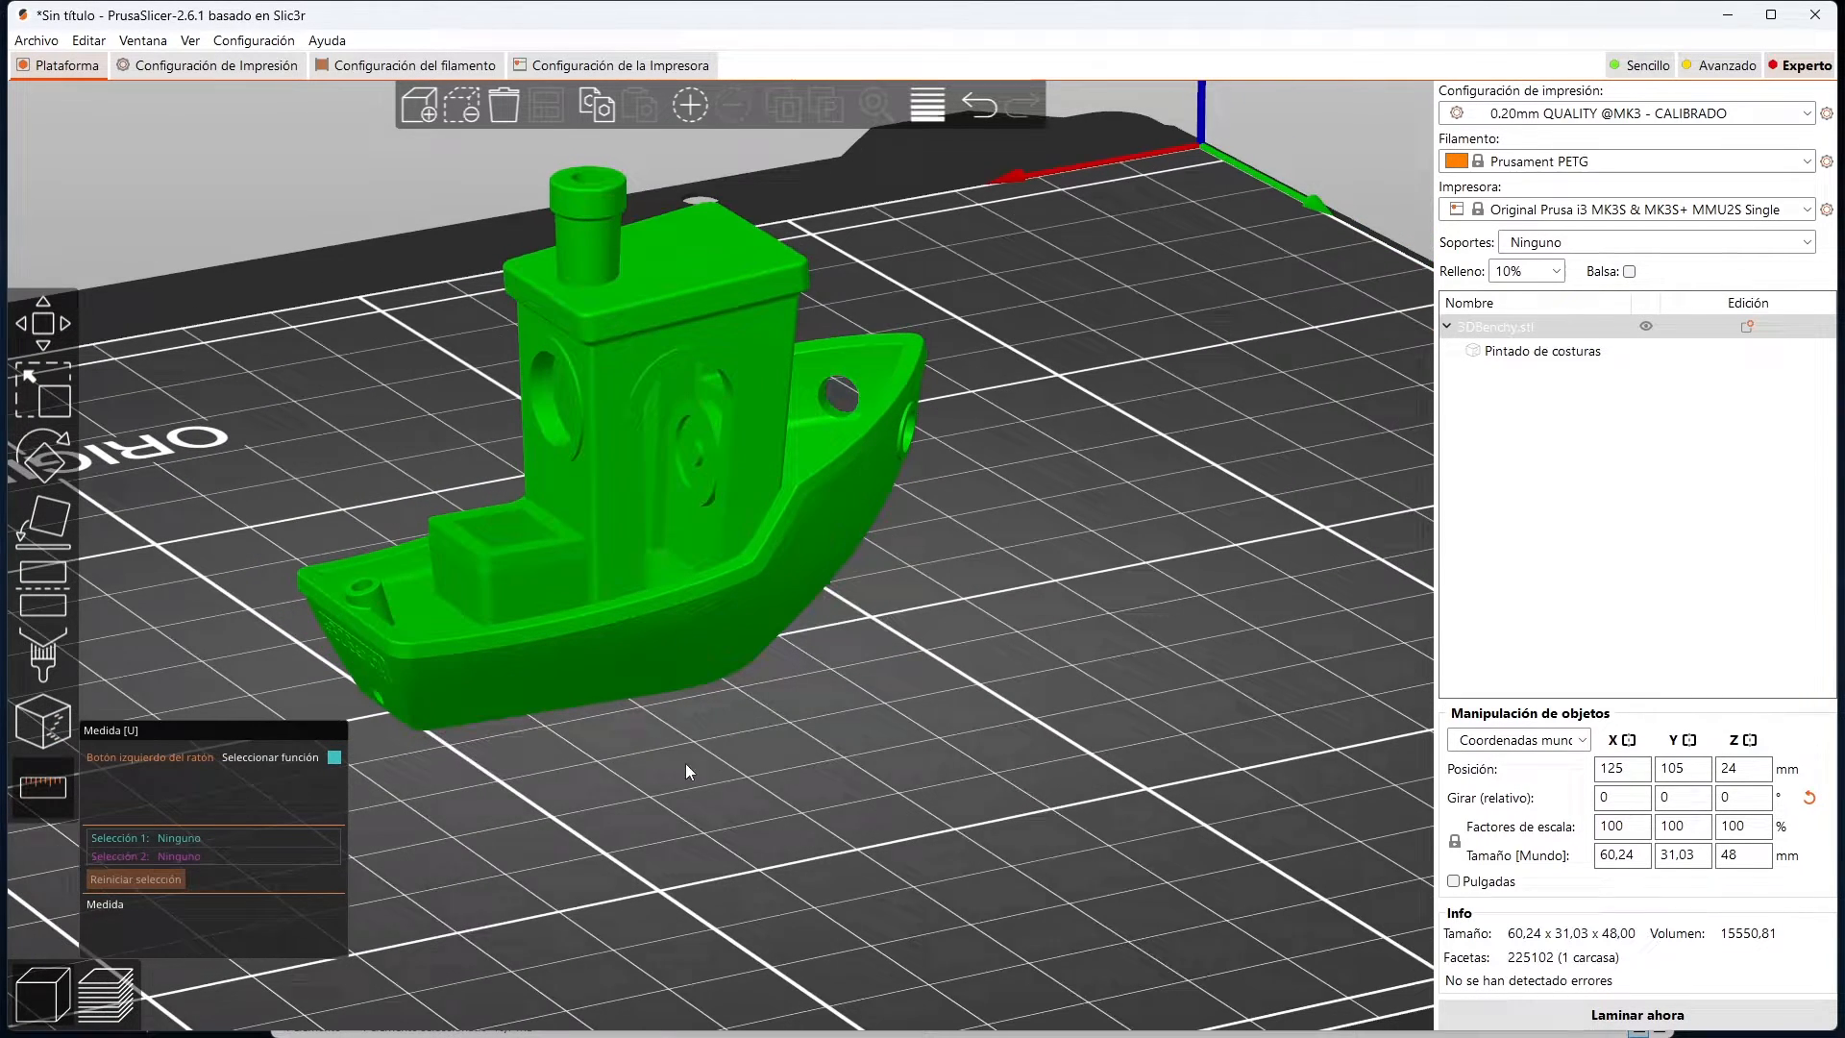
{"action": "left_click", "coordinate": [706, 236]}
{"action": "left_click_drag", "start_coordinate": [870, 729], "coordinate": [765, 876]}
{"action": "key", "text": "Delete"}
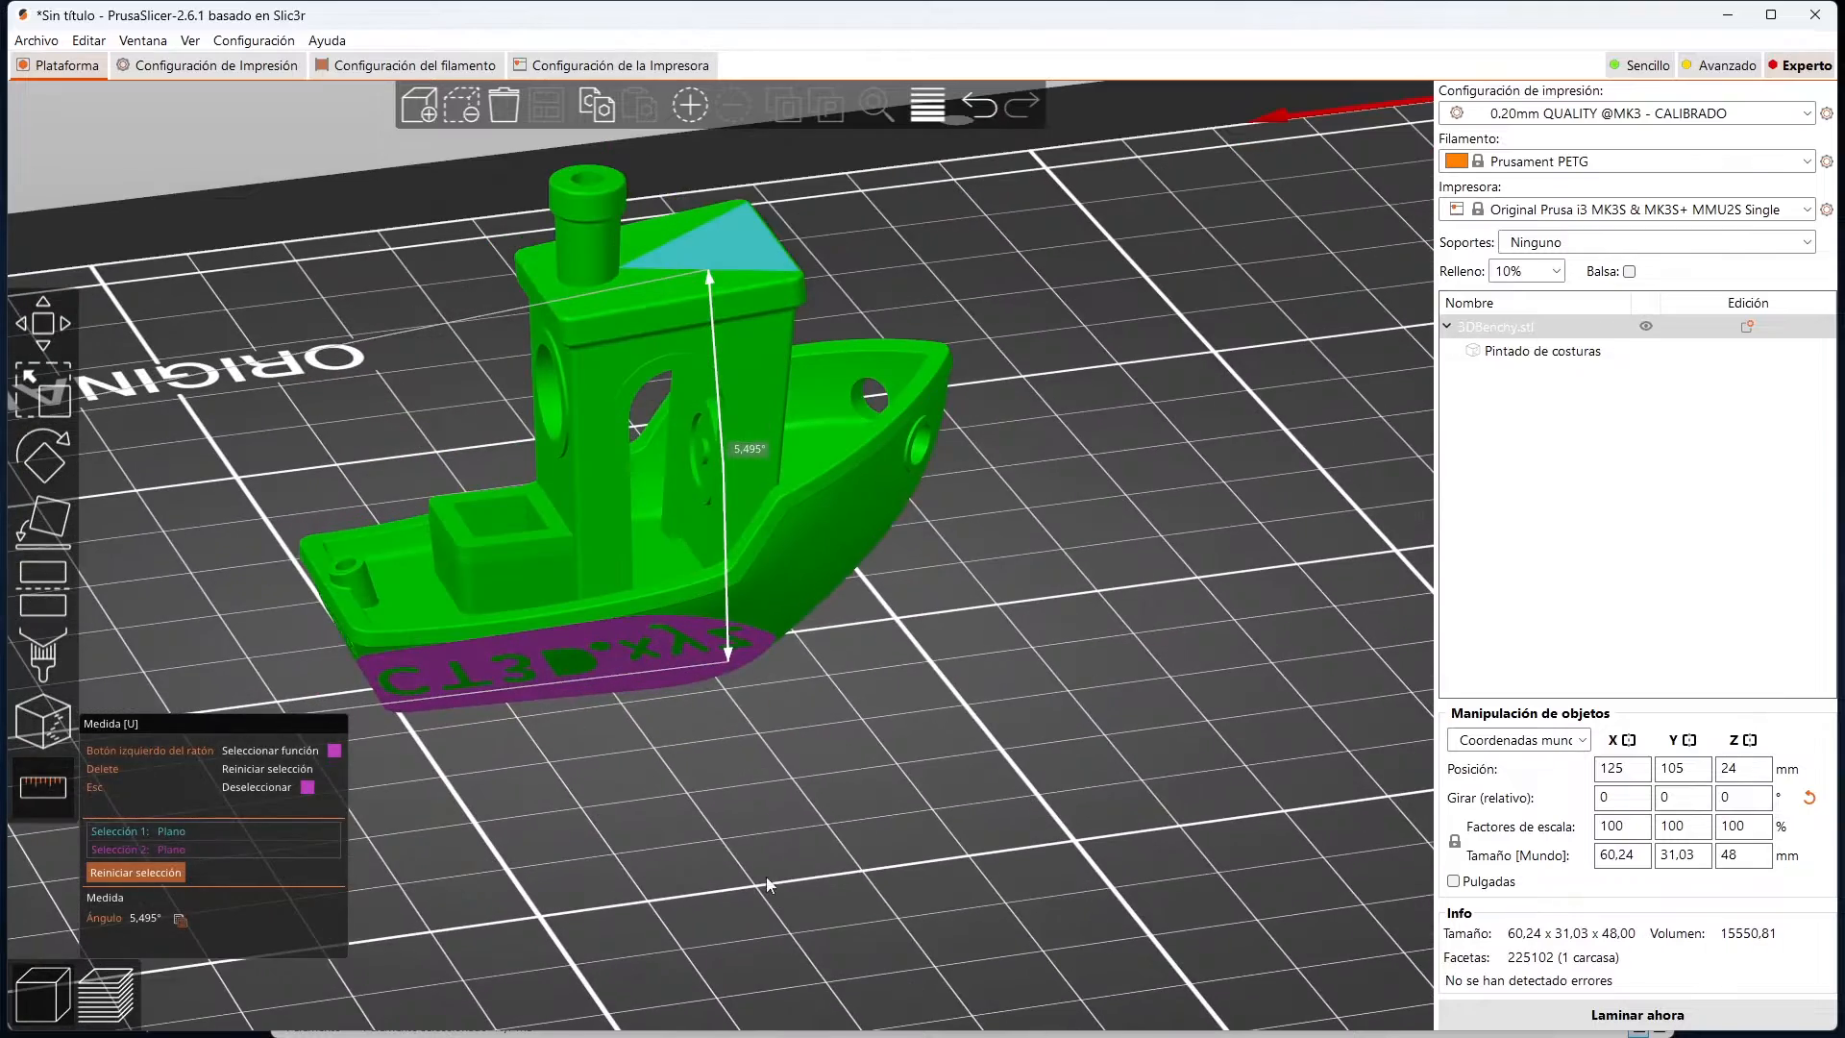
Step: Measure the distance from the chimney's top face to the hull's flat underside
{"action": "left_click", "coordinate": [561, 183]}
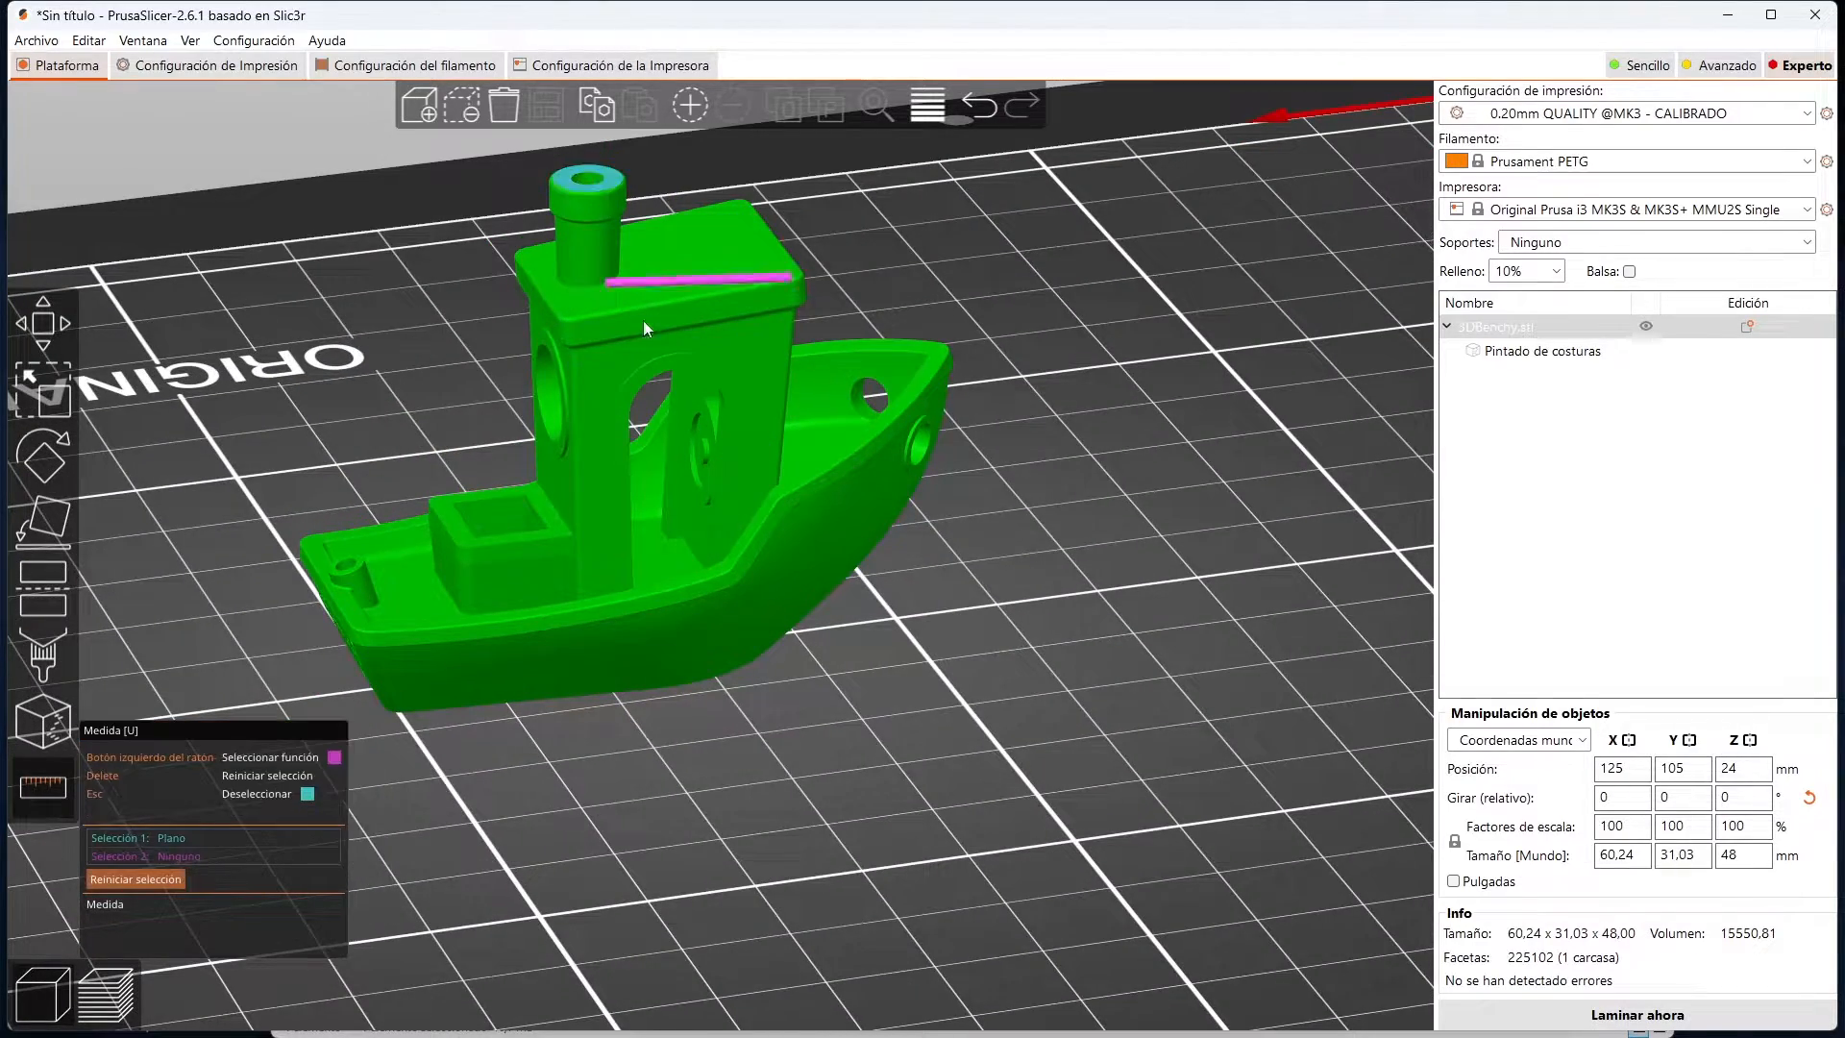
{"action": "left_click_drag", "start_coordinate": [643, 320], "coordinate": [840, 908]}
{"action": "left_click", "coordinate": [711, 622]}
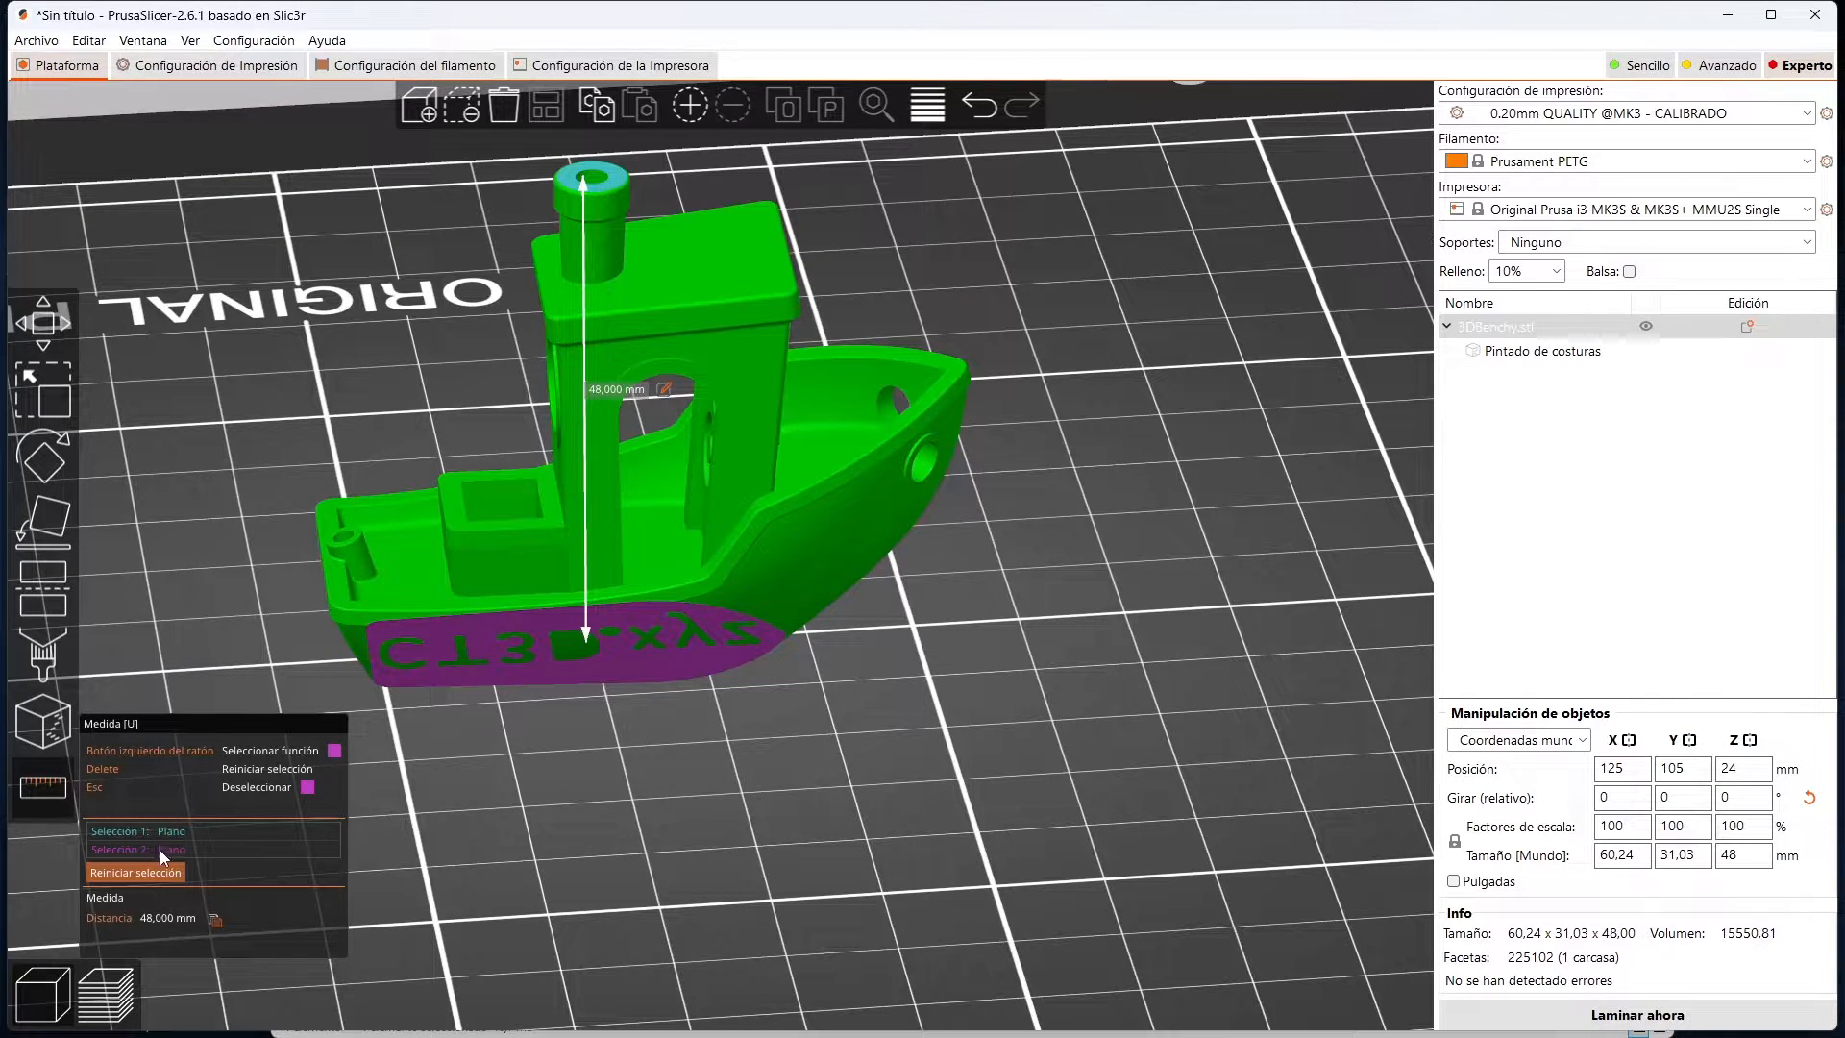
Step: Reset the measurement selection and measure the angle between the cabin roof plane and the hull's flat underside
{"action": "left_click", "coordinate": [160, 874]}
{"action": "left_click", "coordinate": [701, 240]}
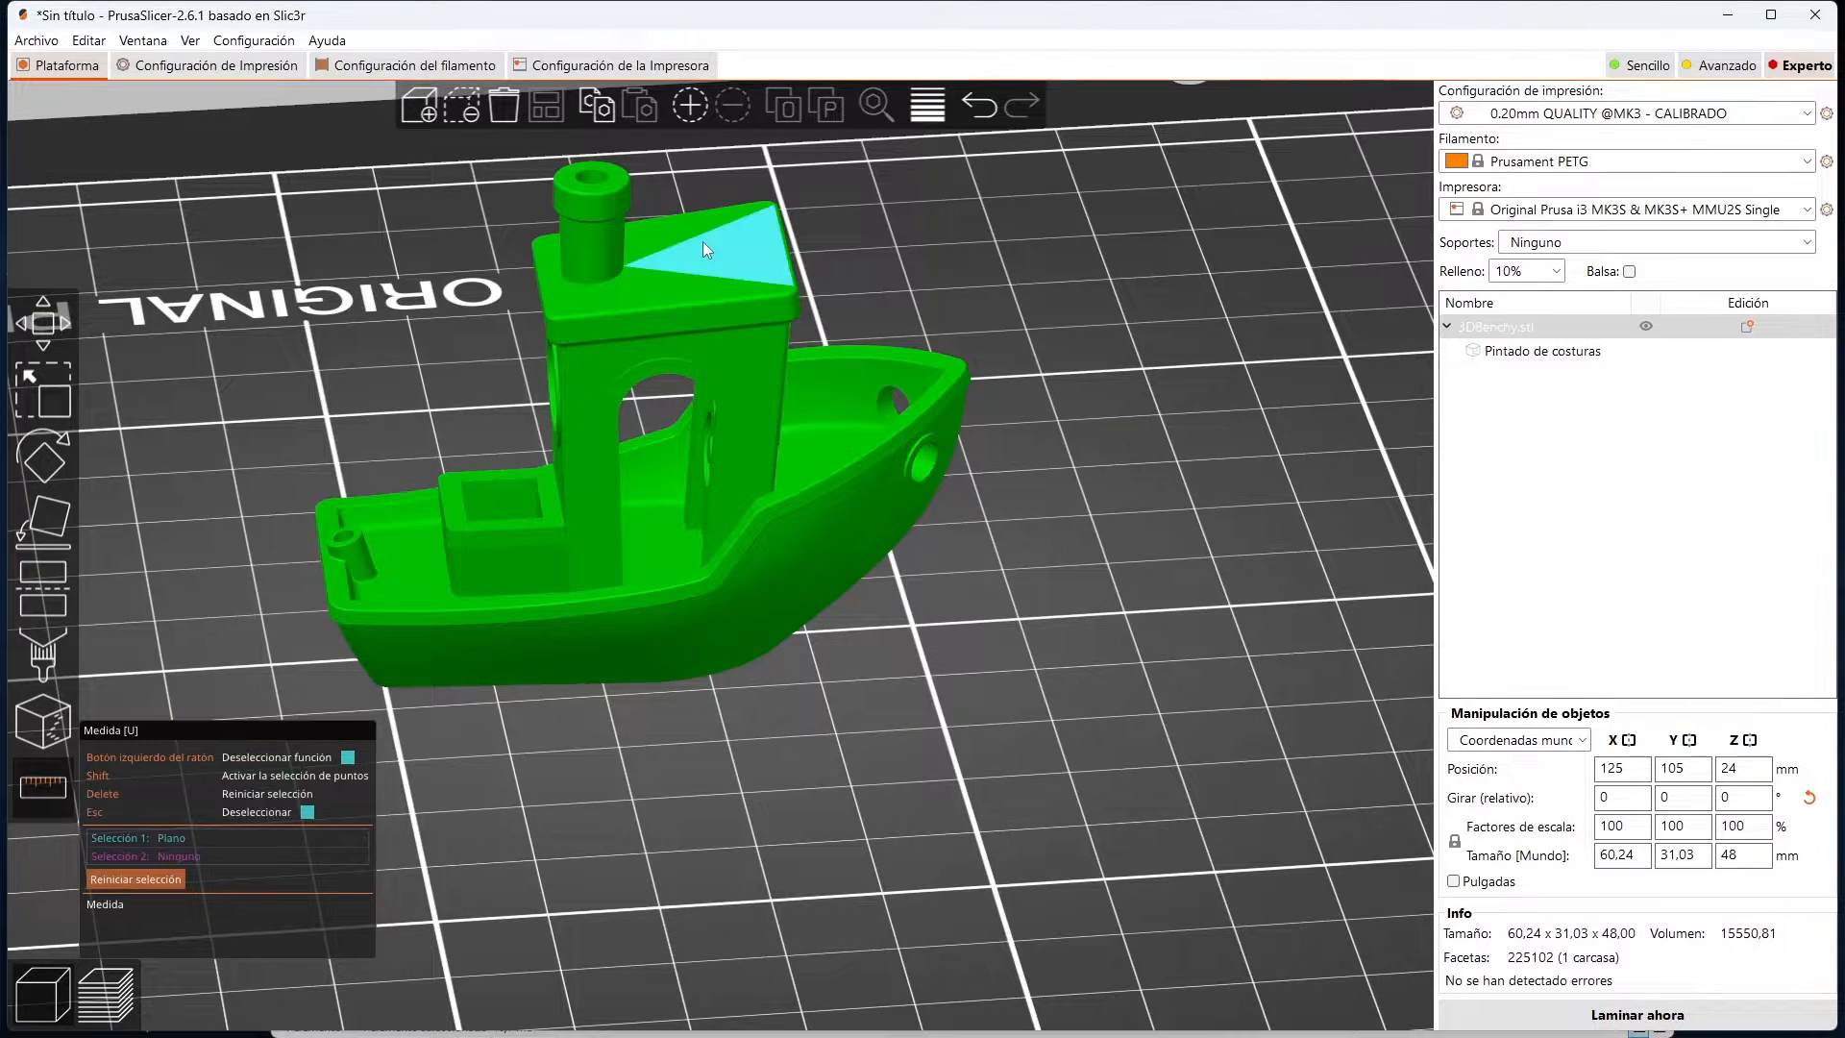
{"action": "key", "text": "4"}
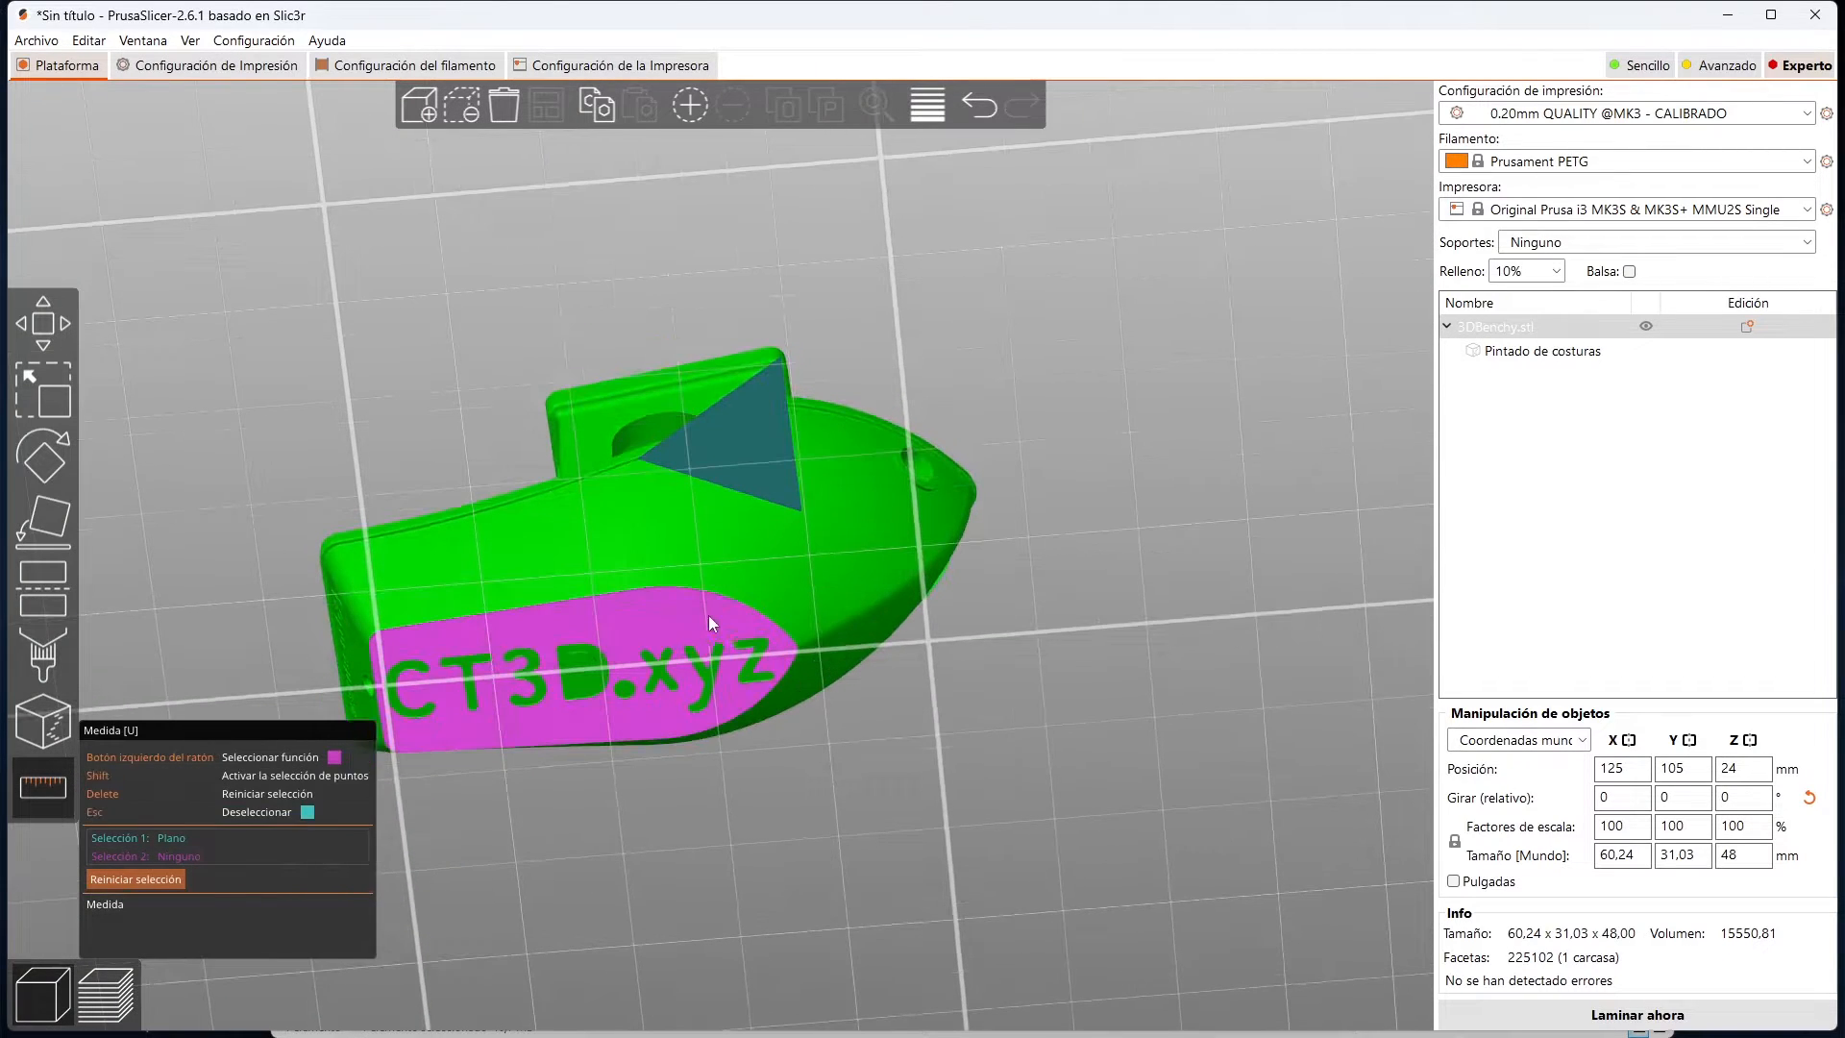
{"action": "left_click", "coordinate": [778, 711]}
{"action": "key", "text": "0"}
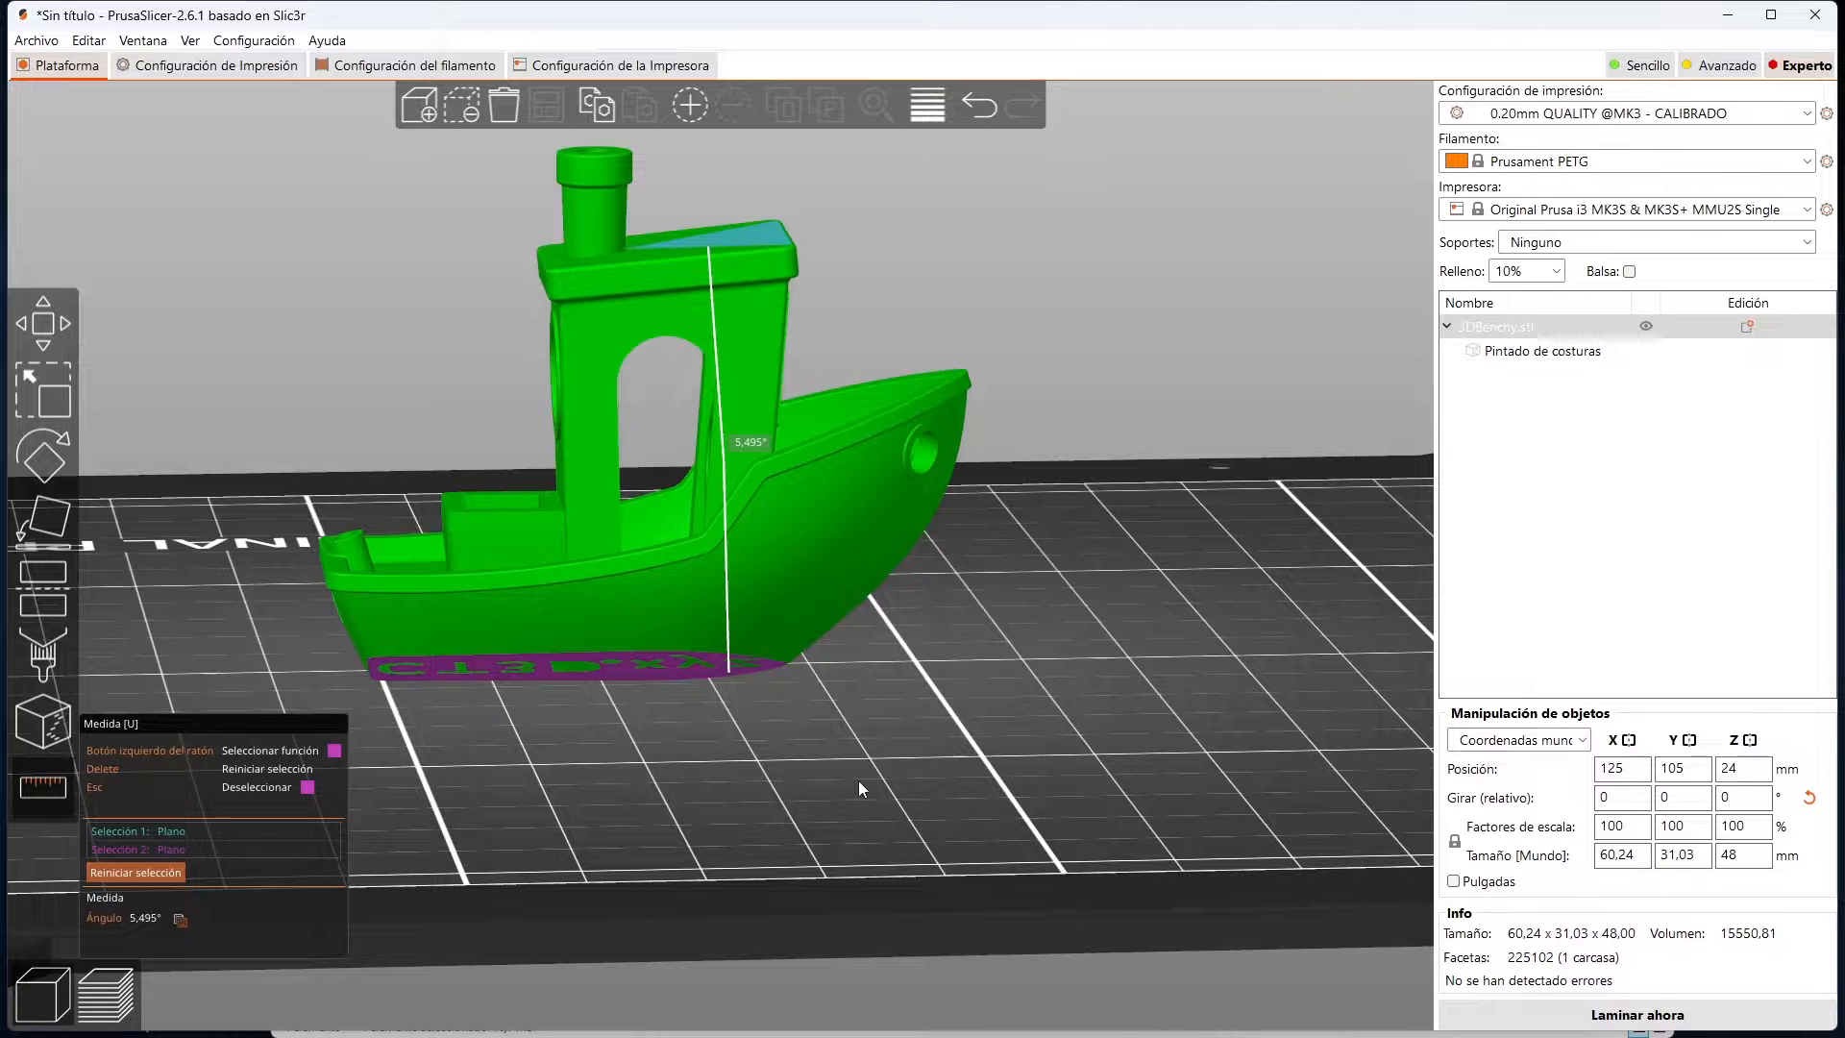
{"action": "right_click_drag", "start_coordinate": [1166, 255], "coordinate": [1393, 300]}
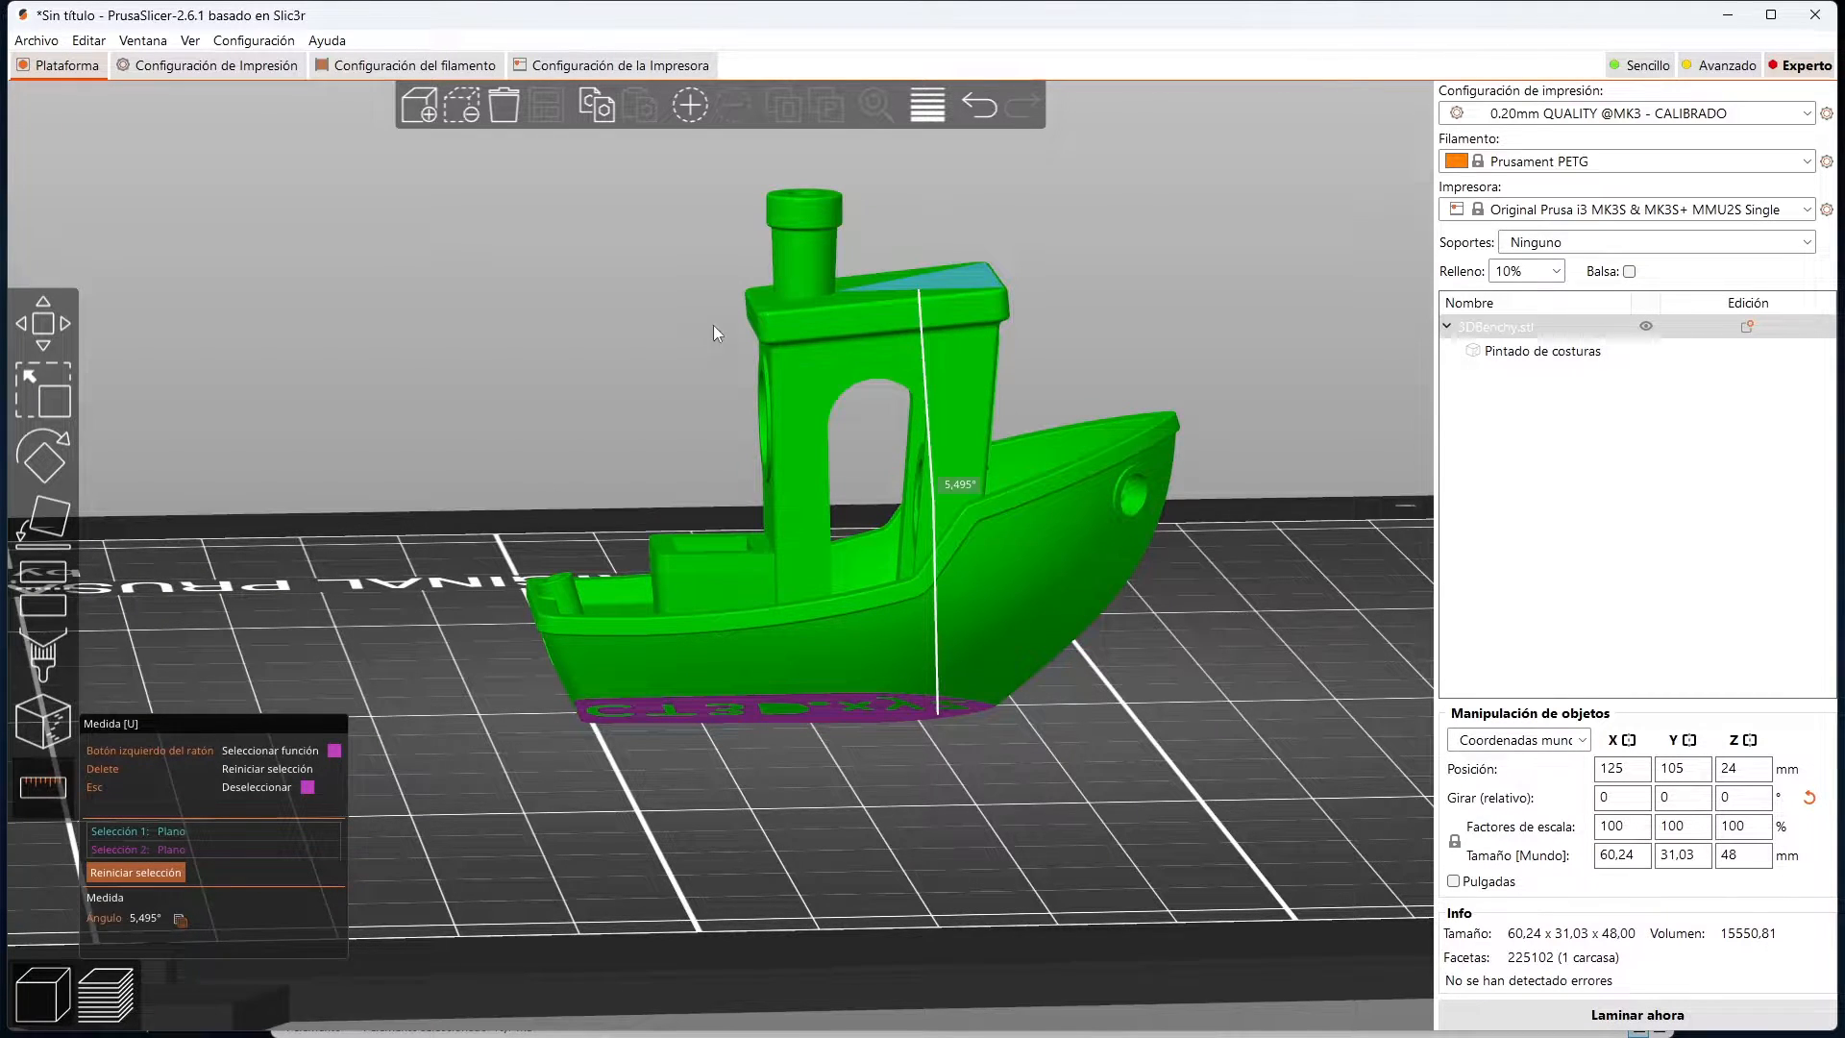
Step: Clear the selection, measure from the cabin roof's front edge to the hull's flat underside, and close the Measure tool
{"action": "key", "text": "Delete"}
{"action": "left_click_drag", "start_coordinate": [713, 325], "coordinate": [961, 307]}
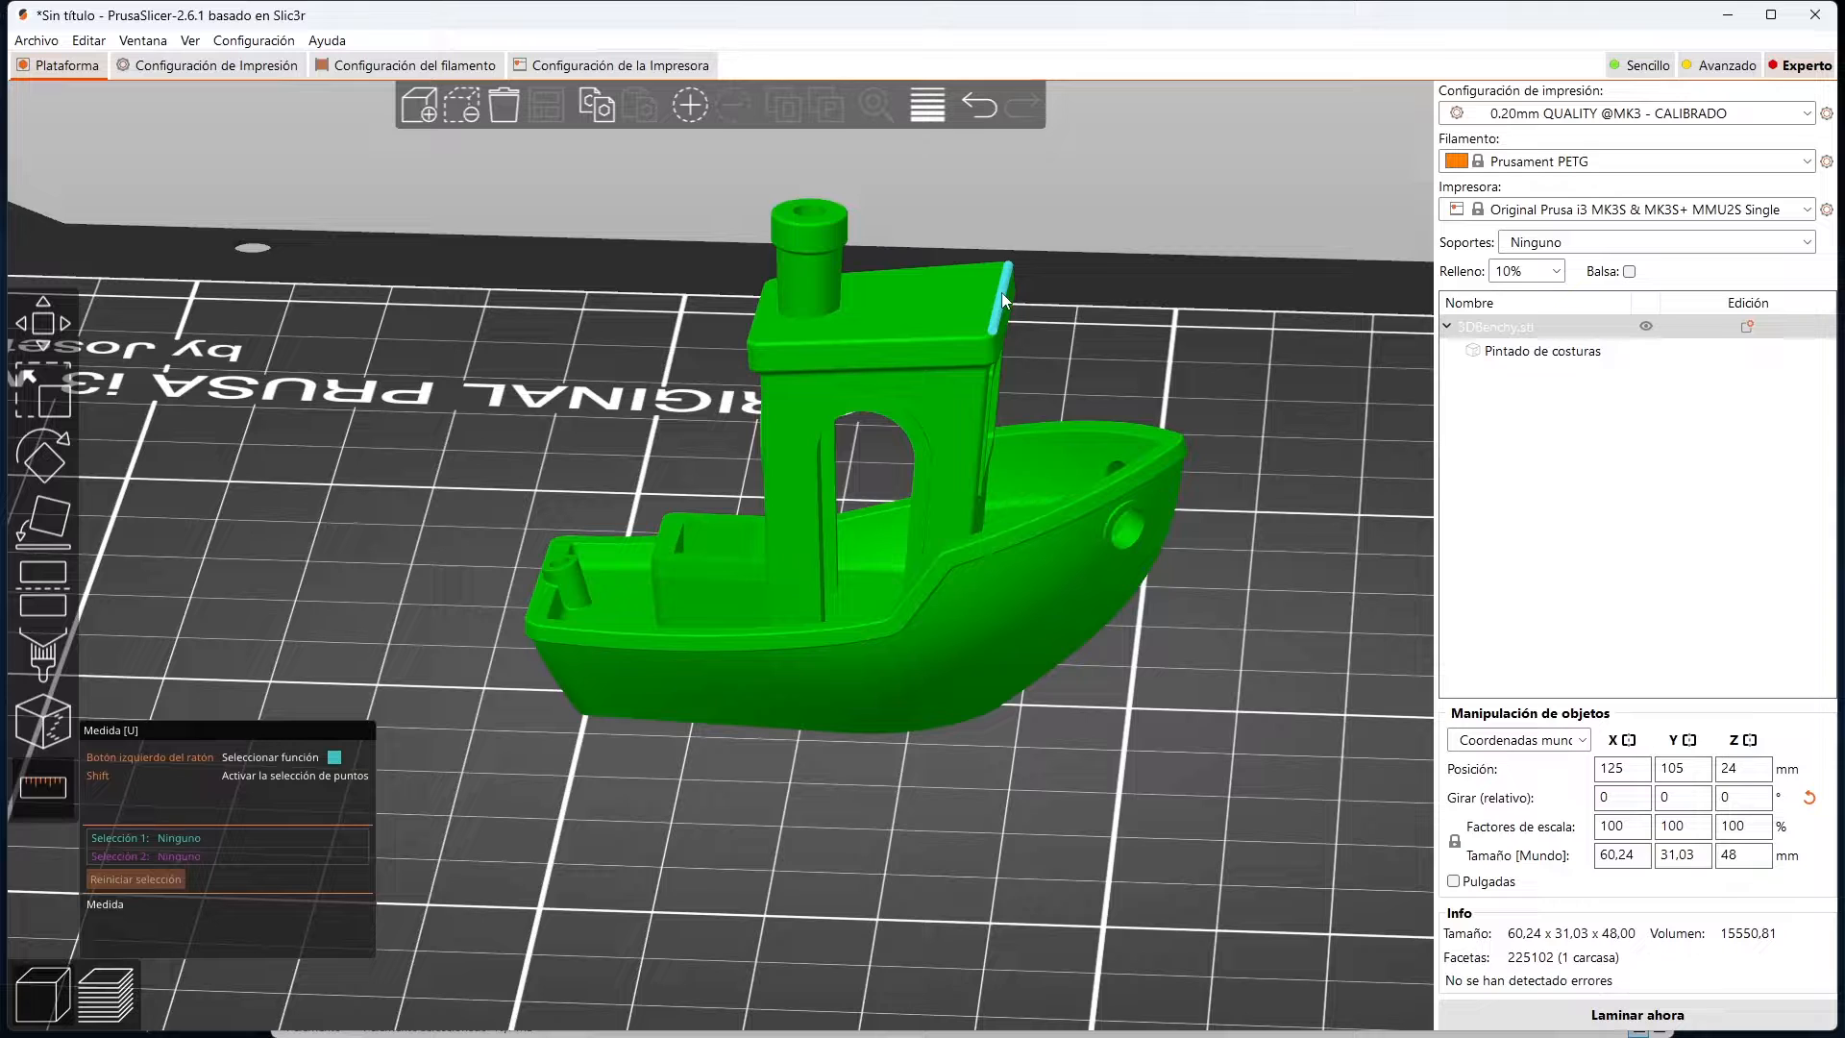
{"action": "left_click", "coordinate": [1002, 300]}
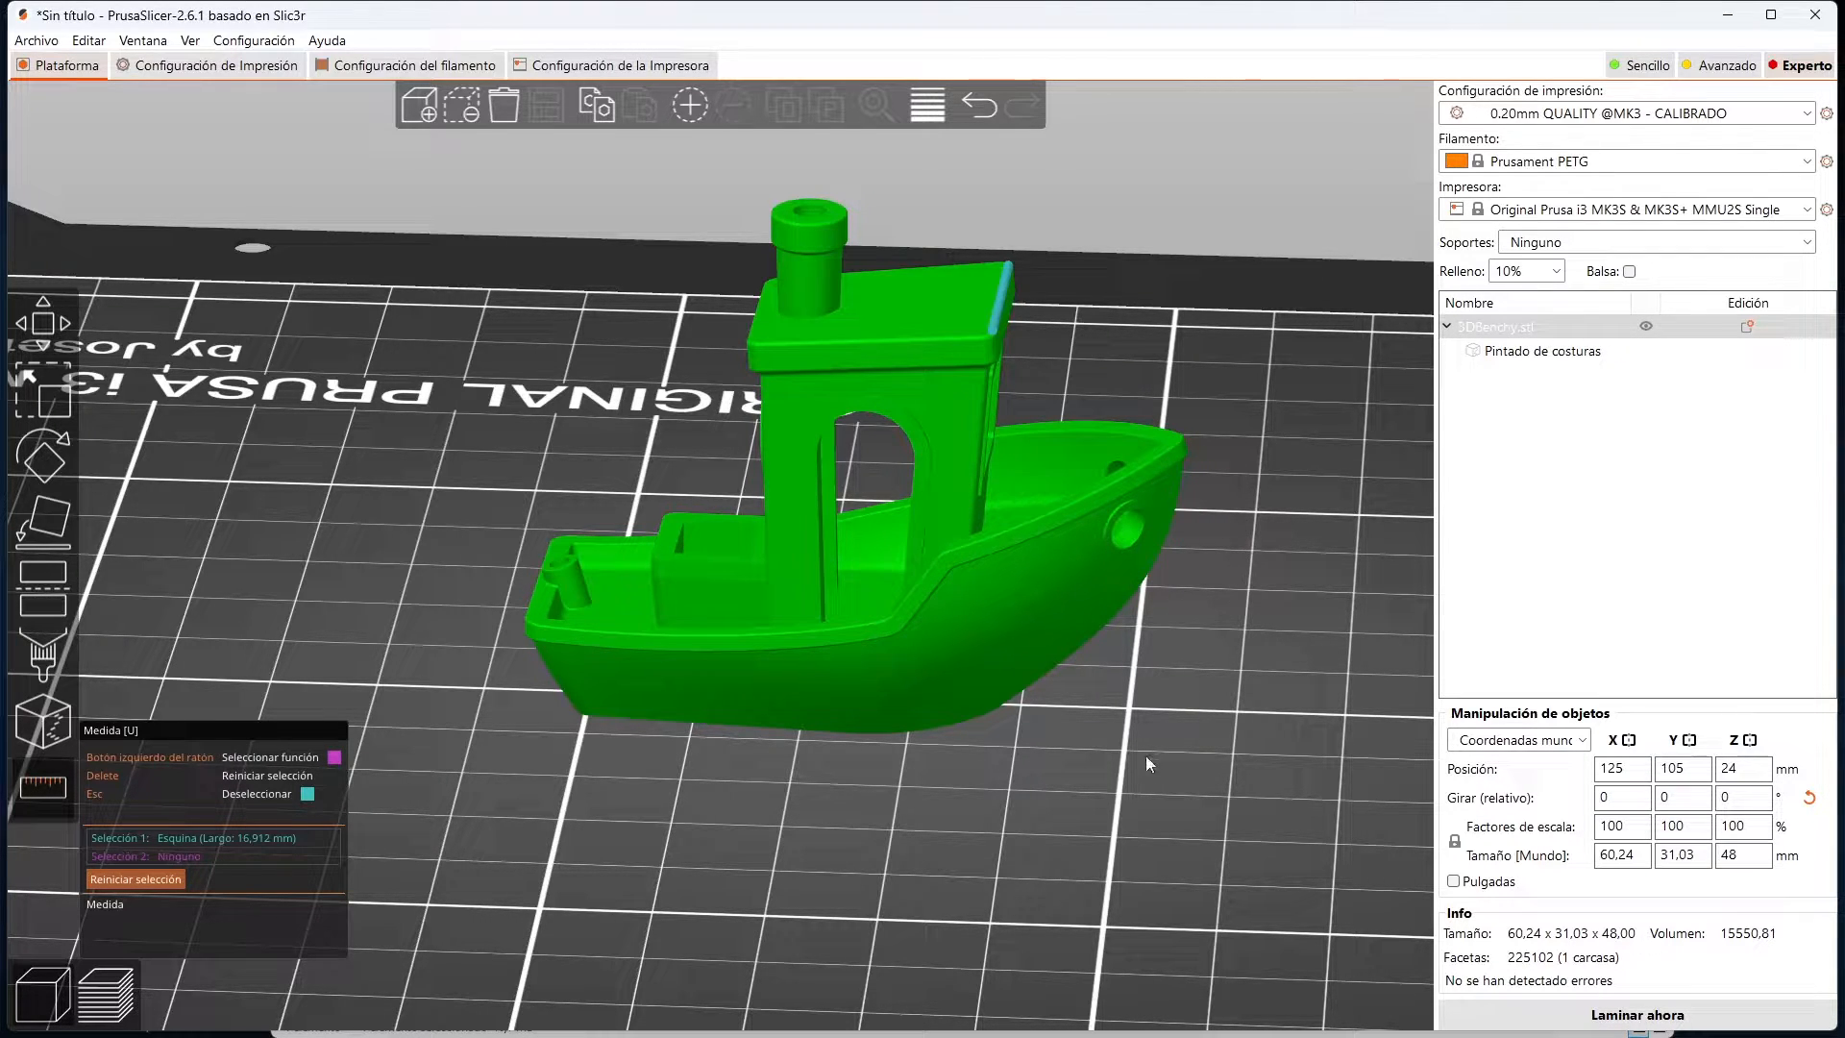
{"action": "left_click_drag", "start_coordinate": [1145, 755], "coordinate": [913, 687]}
{"action": "left_click", "coordinate": [875, 683]}
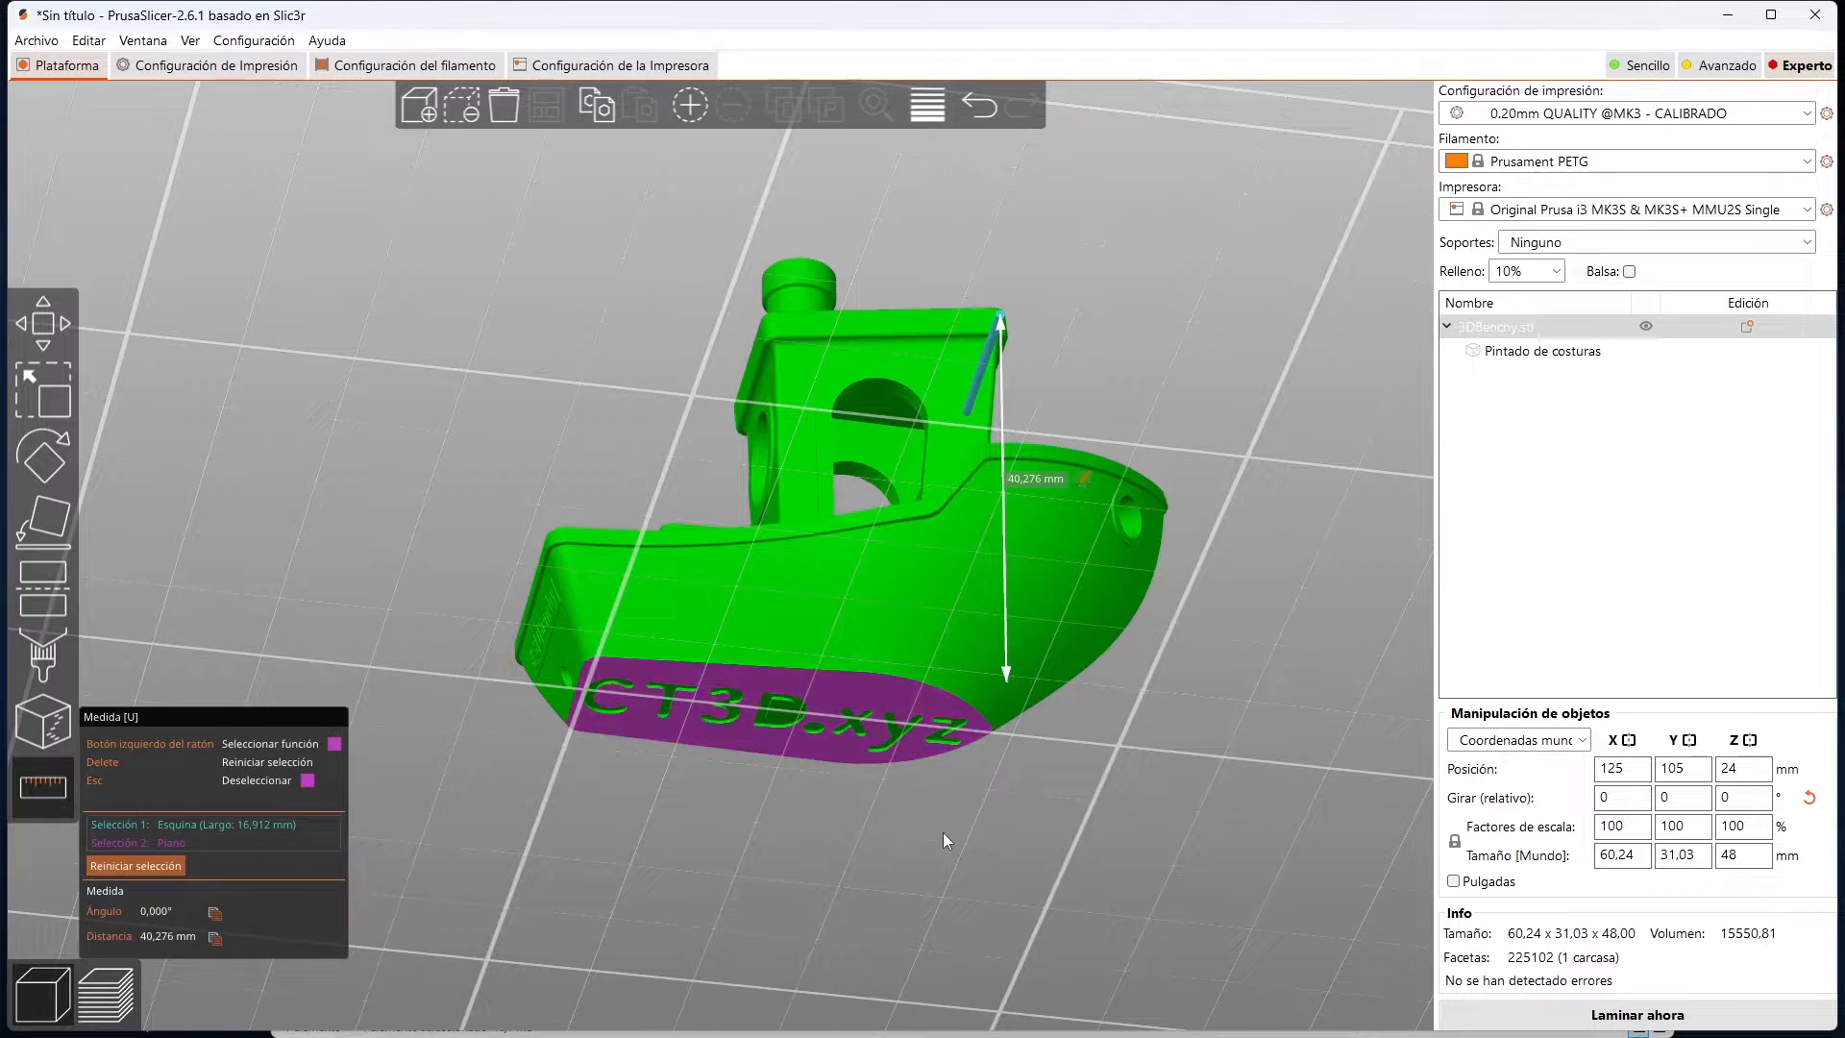
{"action": "mouse_move", "coordinate": [942, 832]}
{"action": "left_mouse_down"}
{"action": "mouse_move", "coordinate": [930, 891]}
{"action": "mouse_move", "coordinate": [924, 820]}
{"action": "left_mouse_up"}
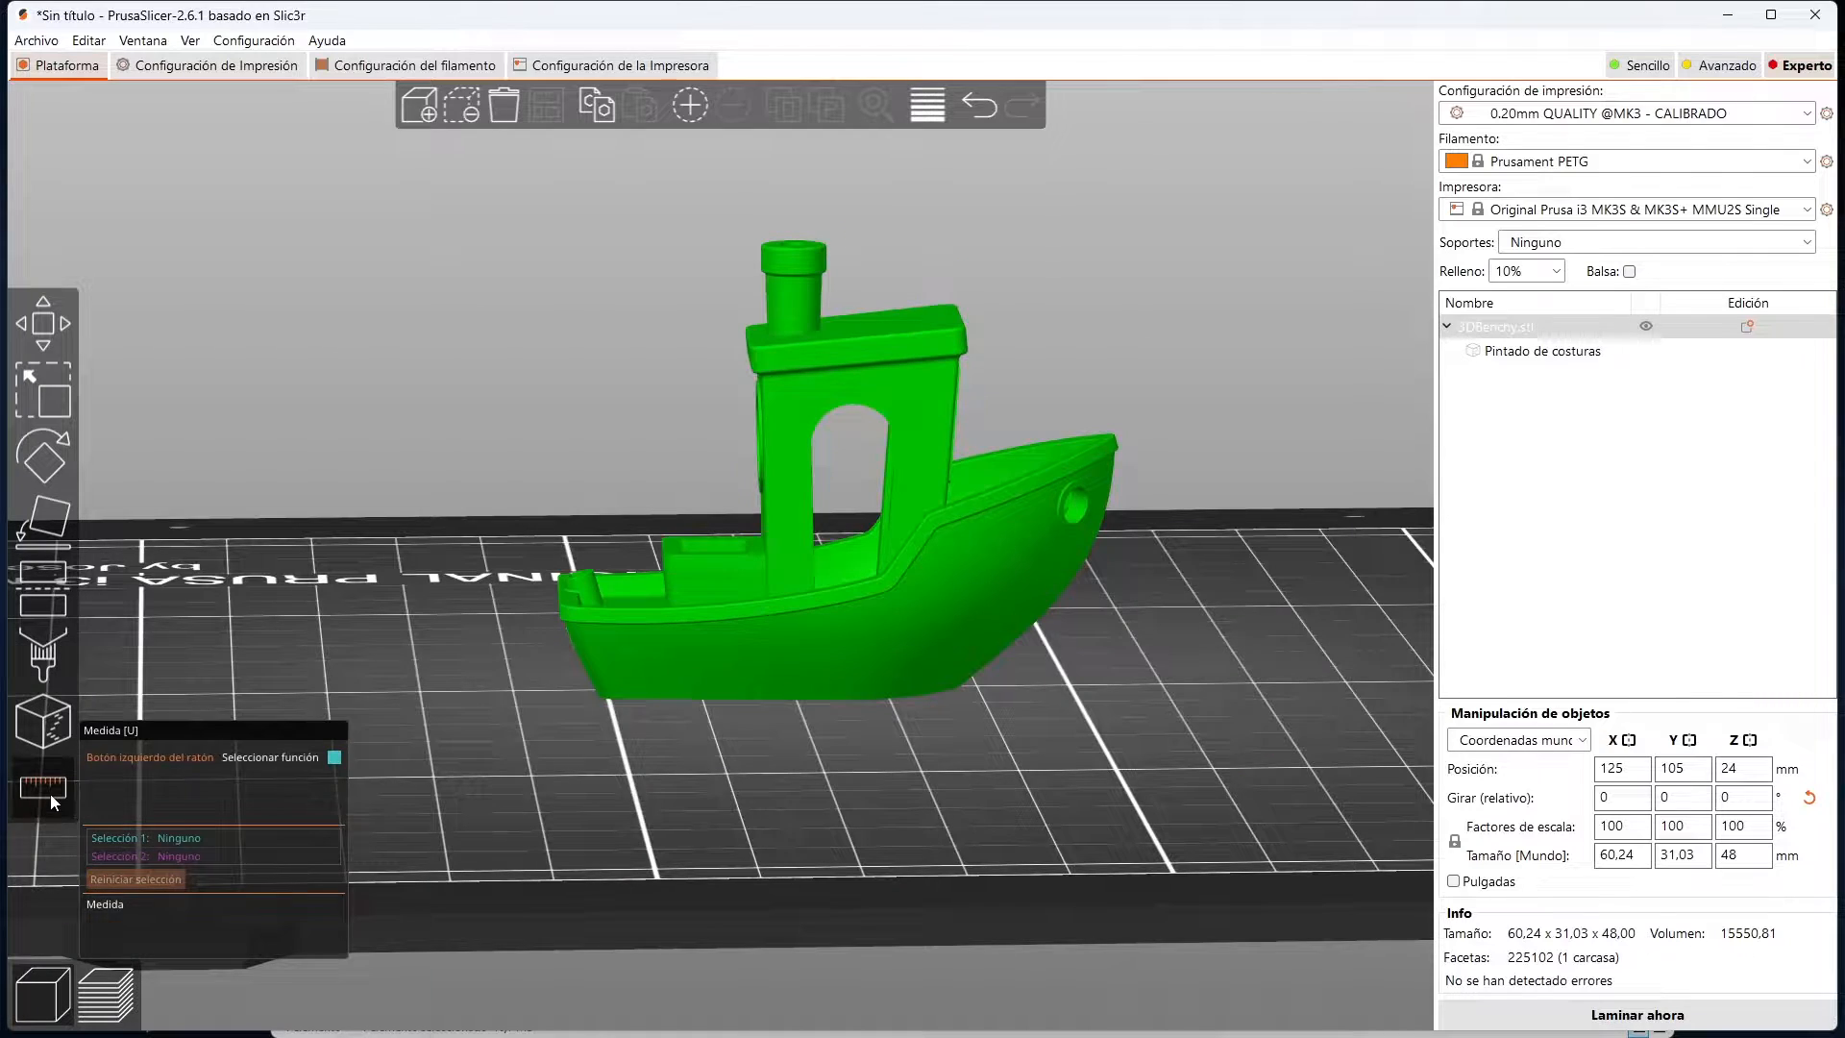
{"action": "left_click", "coordinate": [49, 793]}
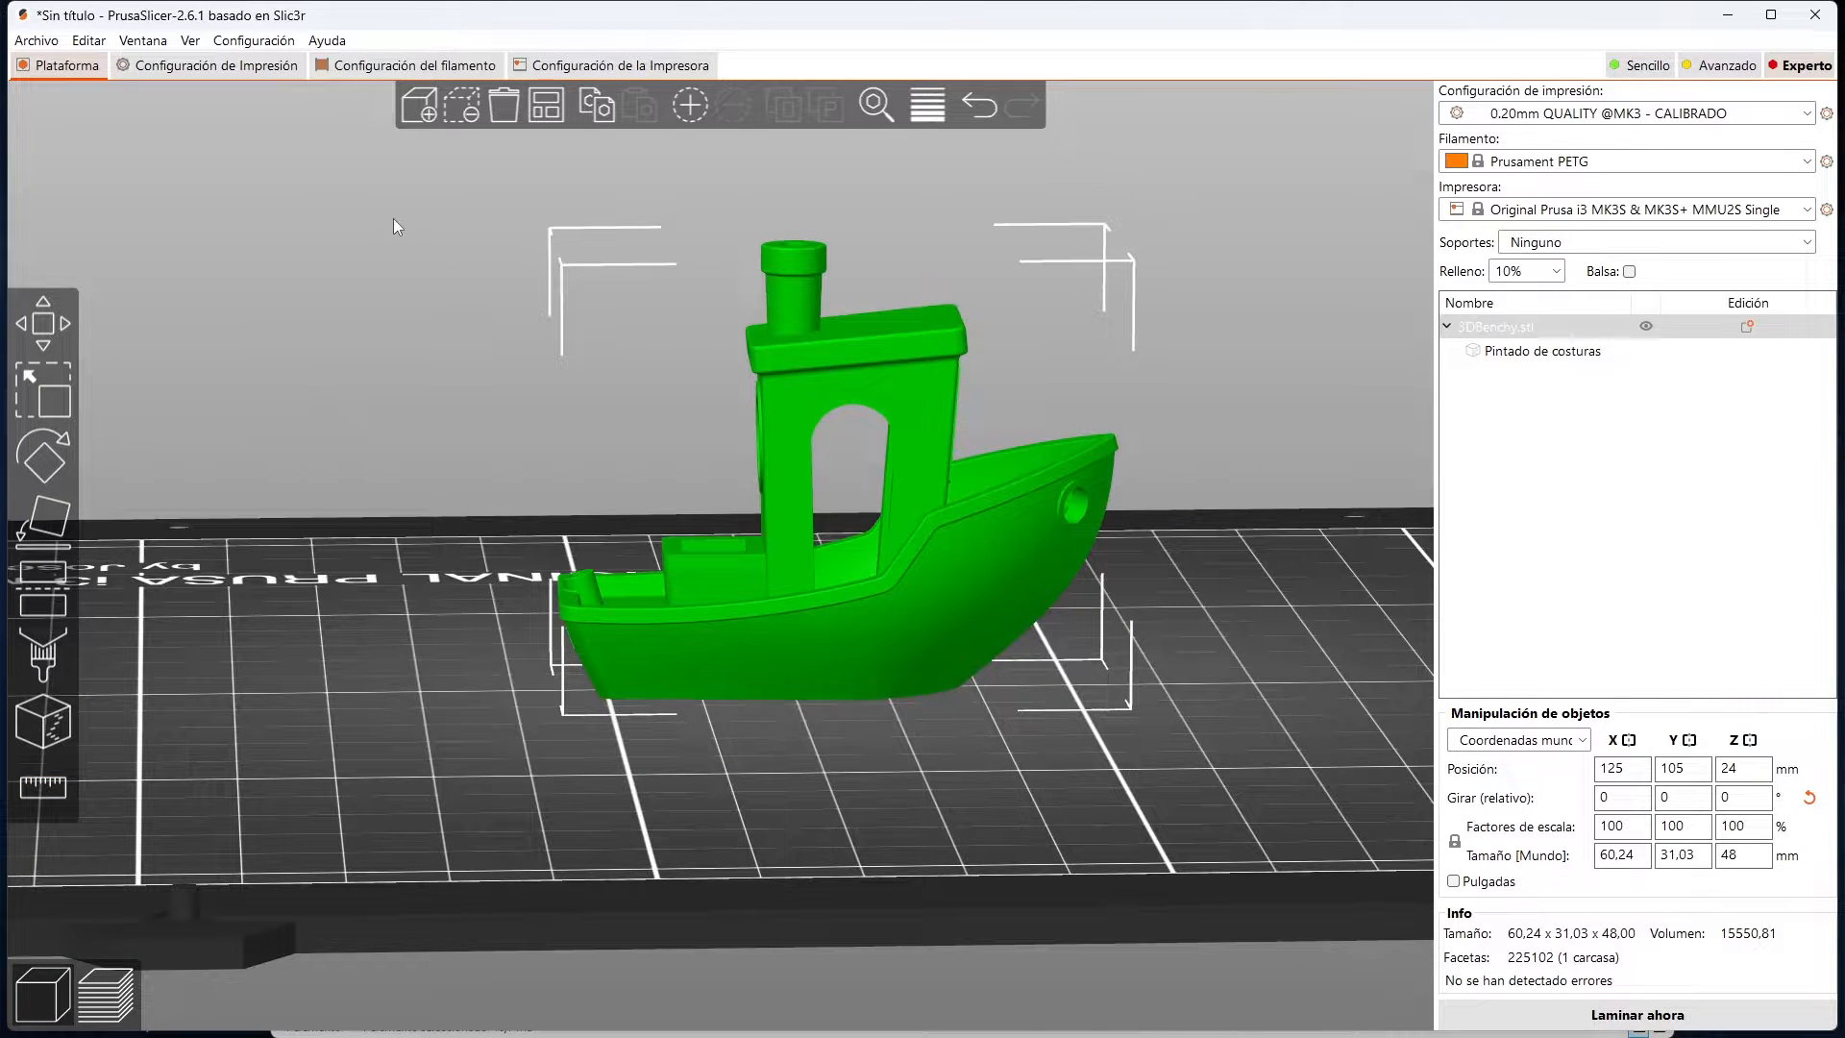
{"action": "left_click_drag", "start_coordinate": [394, 226], "coordinate": [411, 291]}
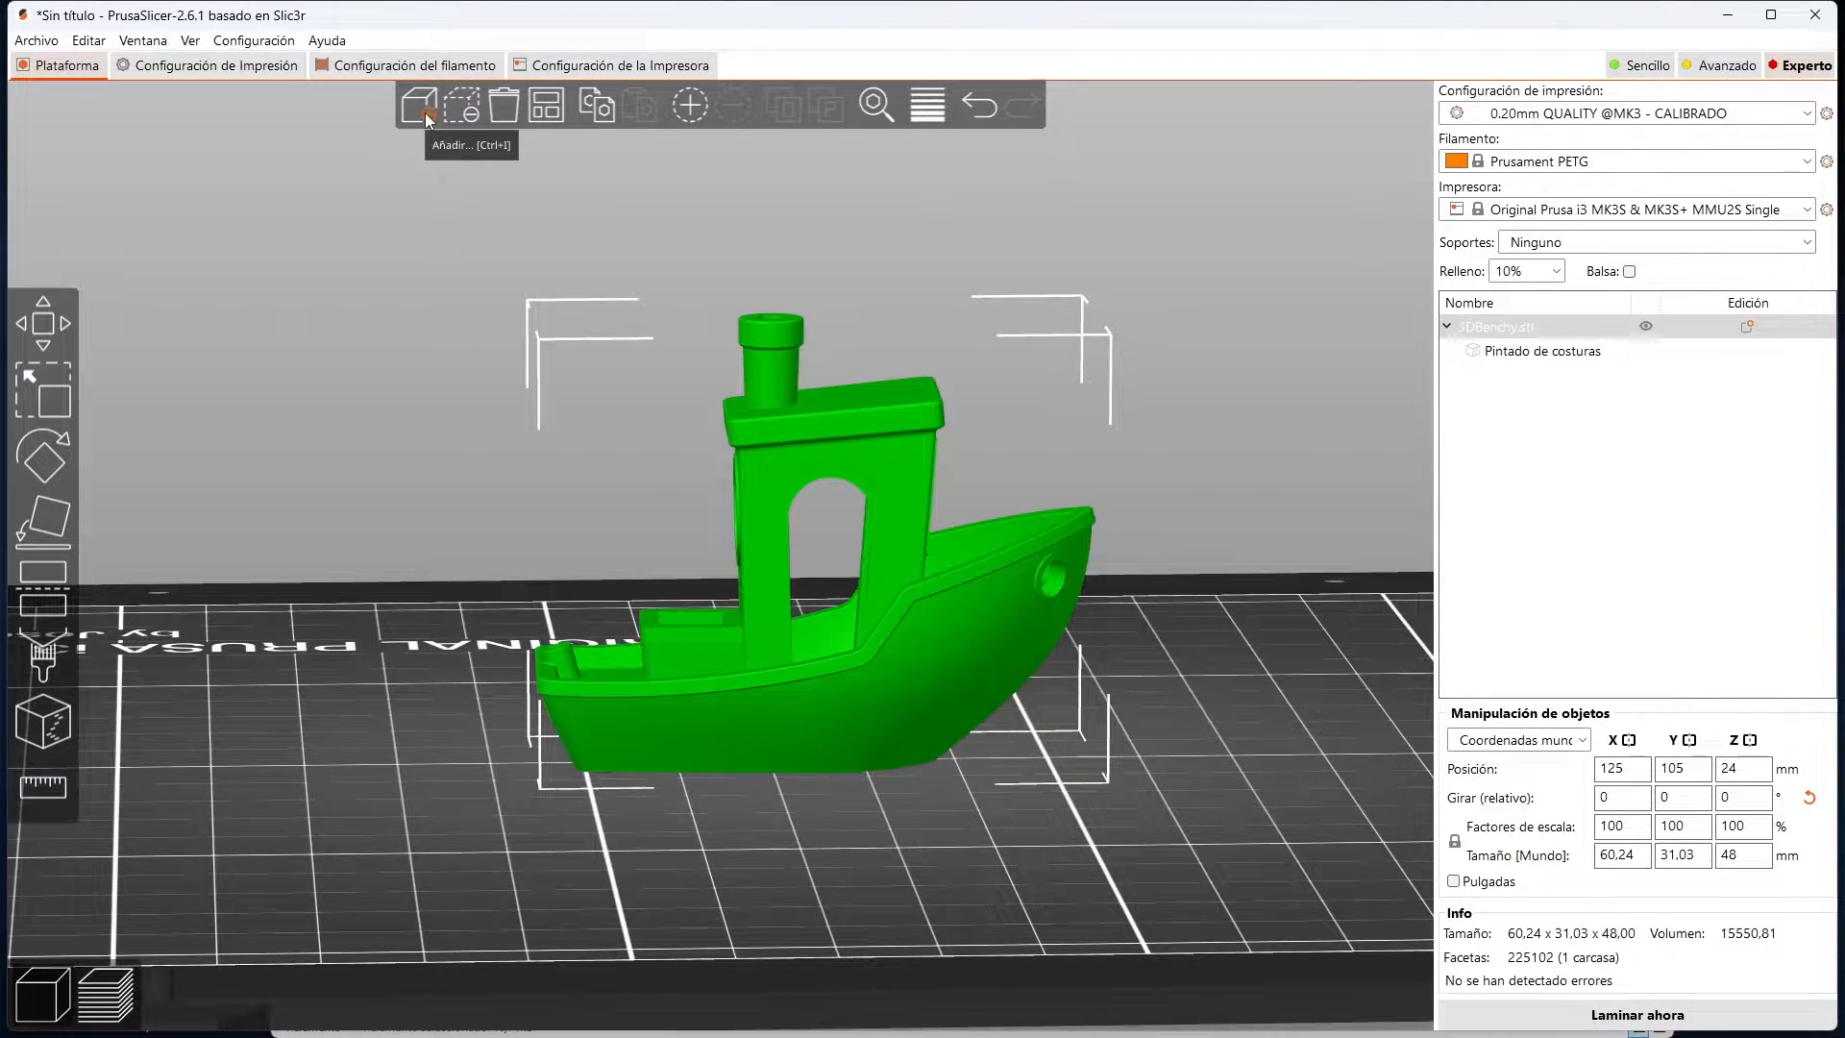
{"action": "left_click", "coordinate": [426, 113]}
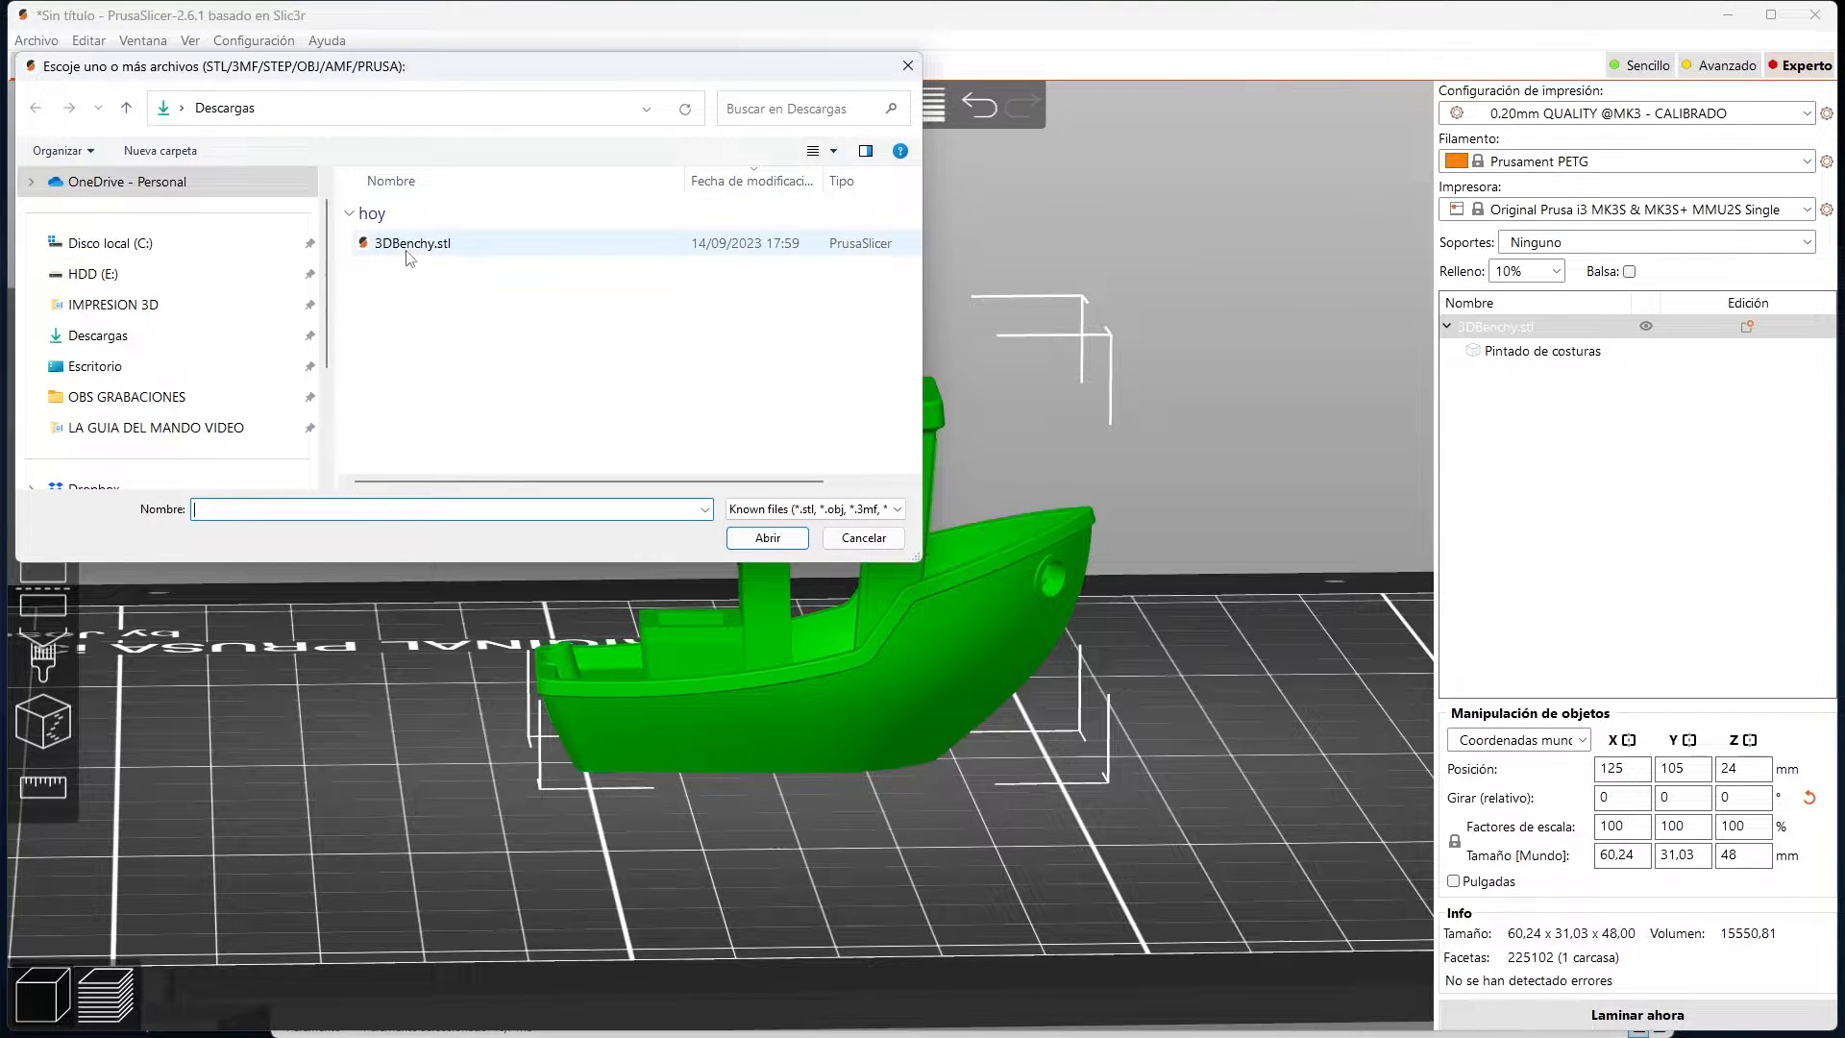
{"action": "left_click", "coordinate": [860, 537]}
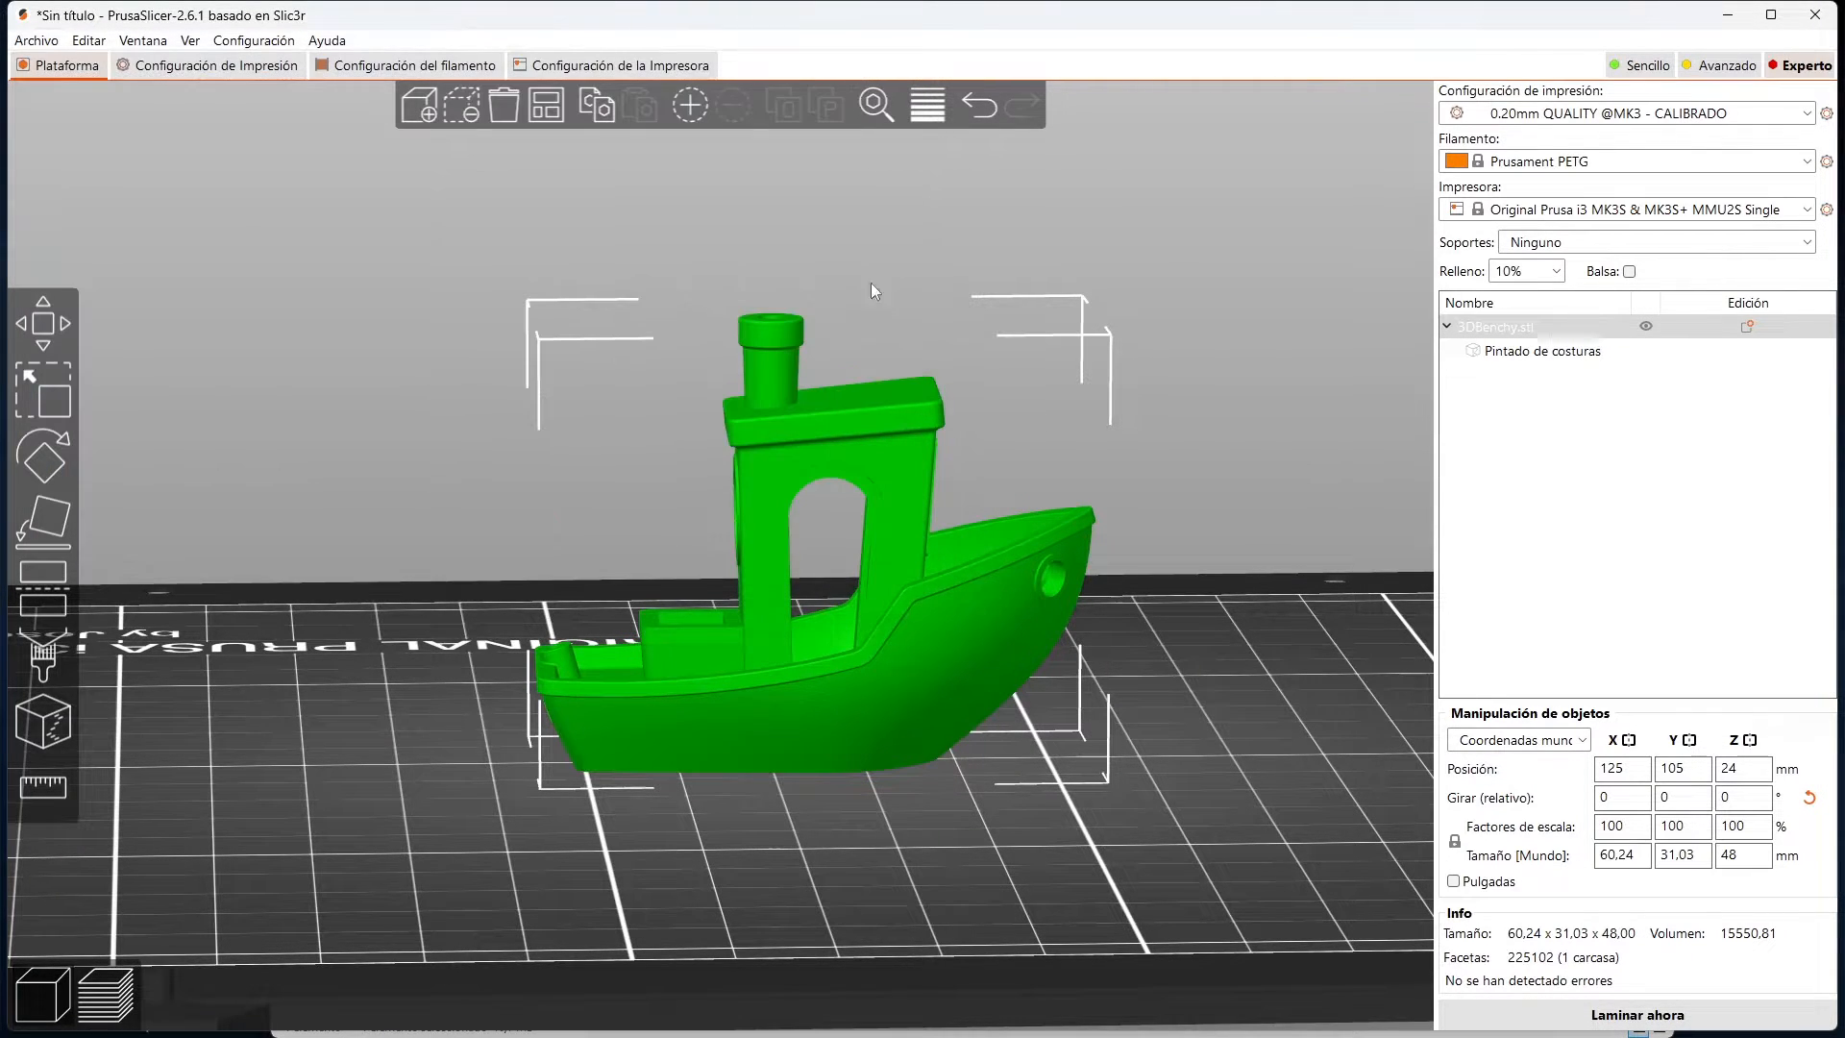
Step: Delete the 3DBenchy from the plate and undo the deletion
{"action": "left_click", "coordinate": [820, 507]}
{"action": "left_click", "coordinate": [759, 422]}
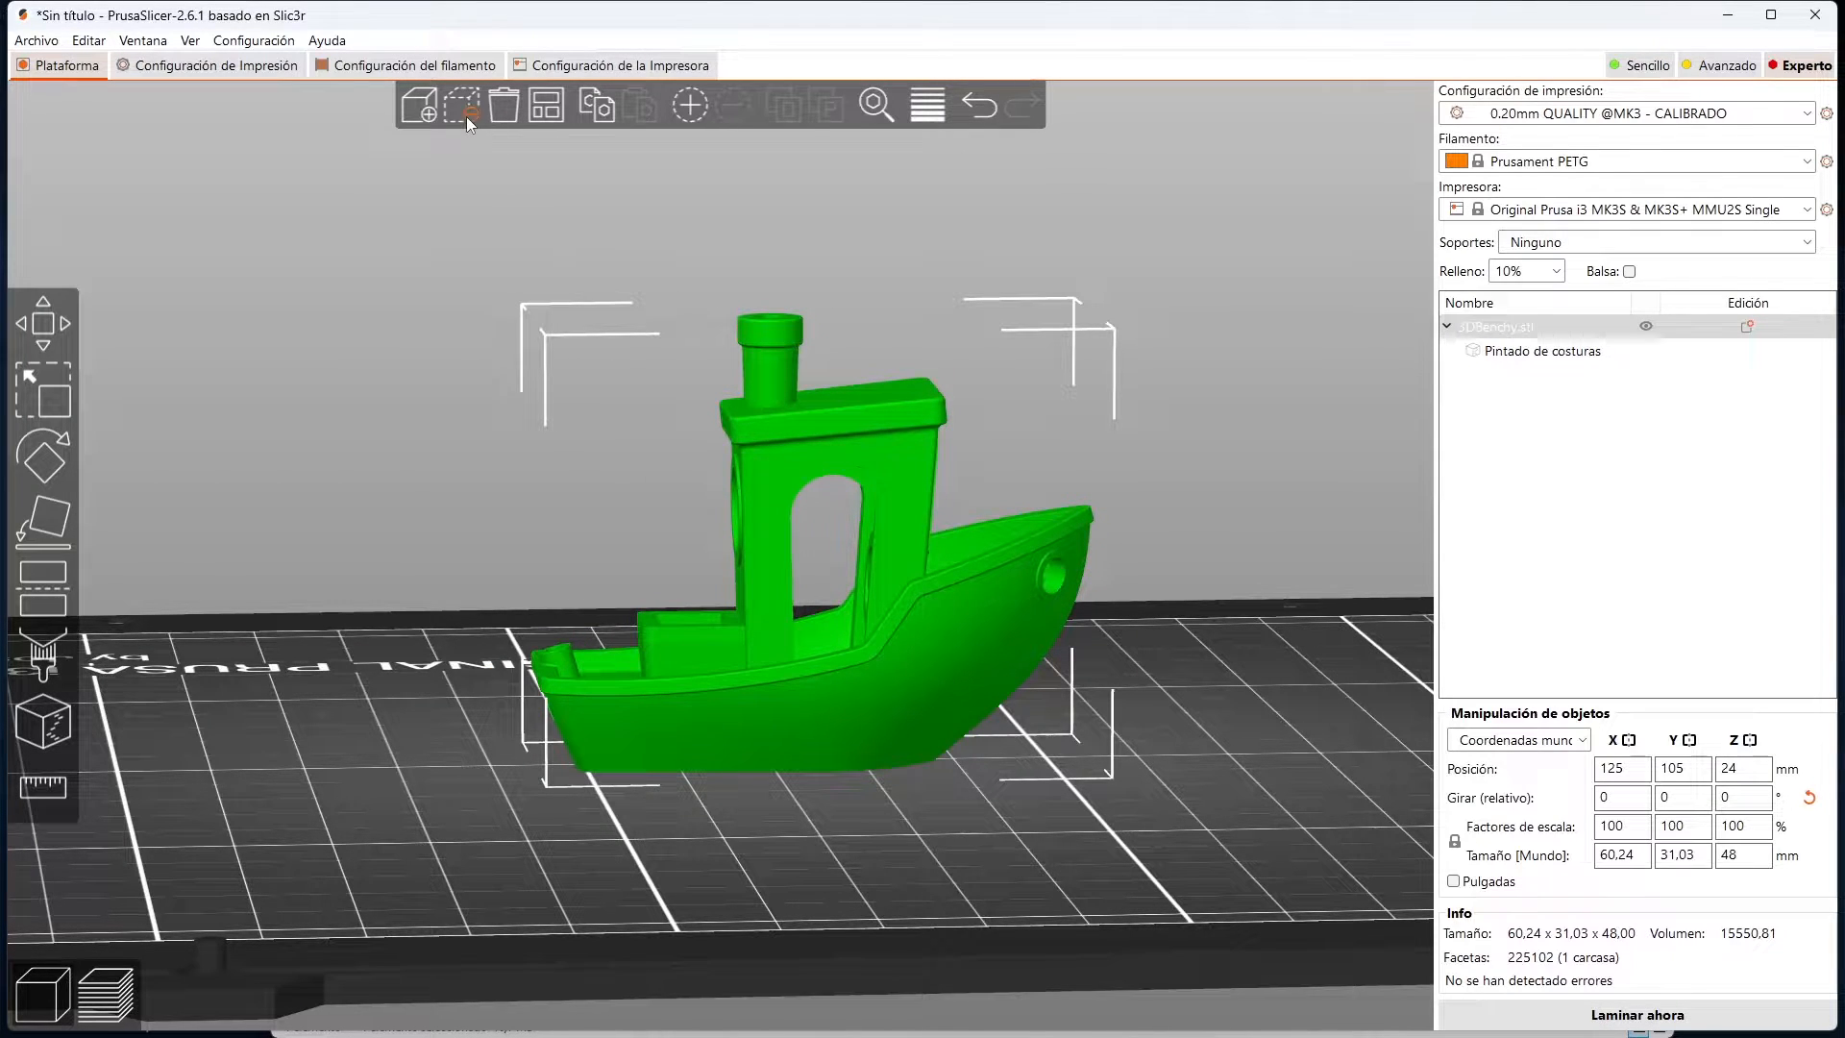
{"action": "left_click", "coordinate": [465, 117]}
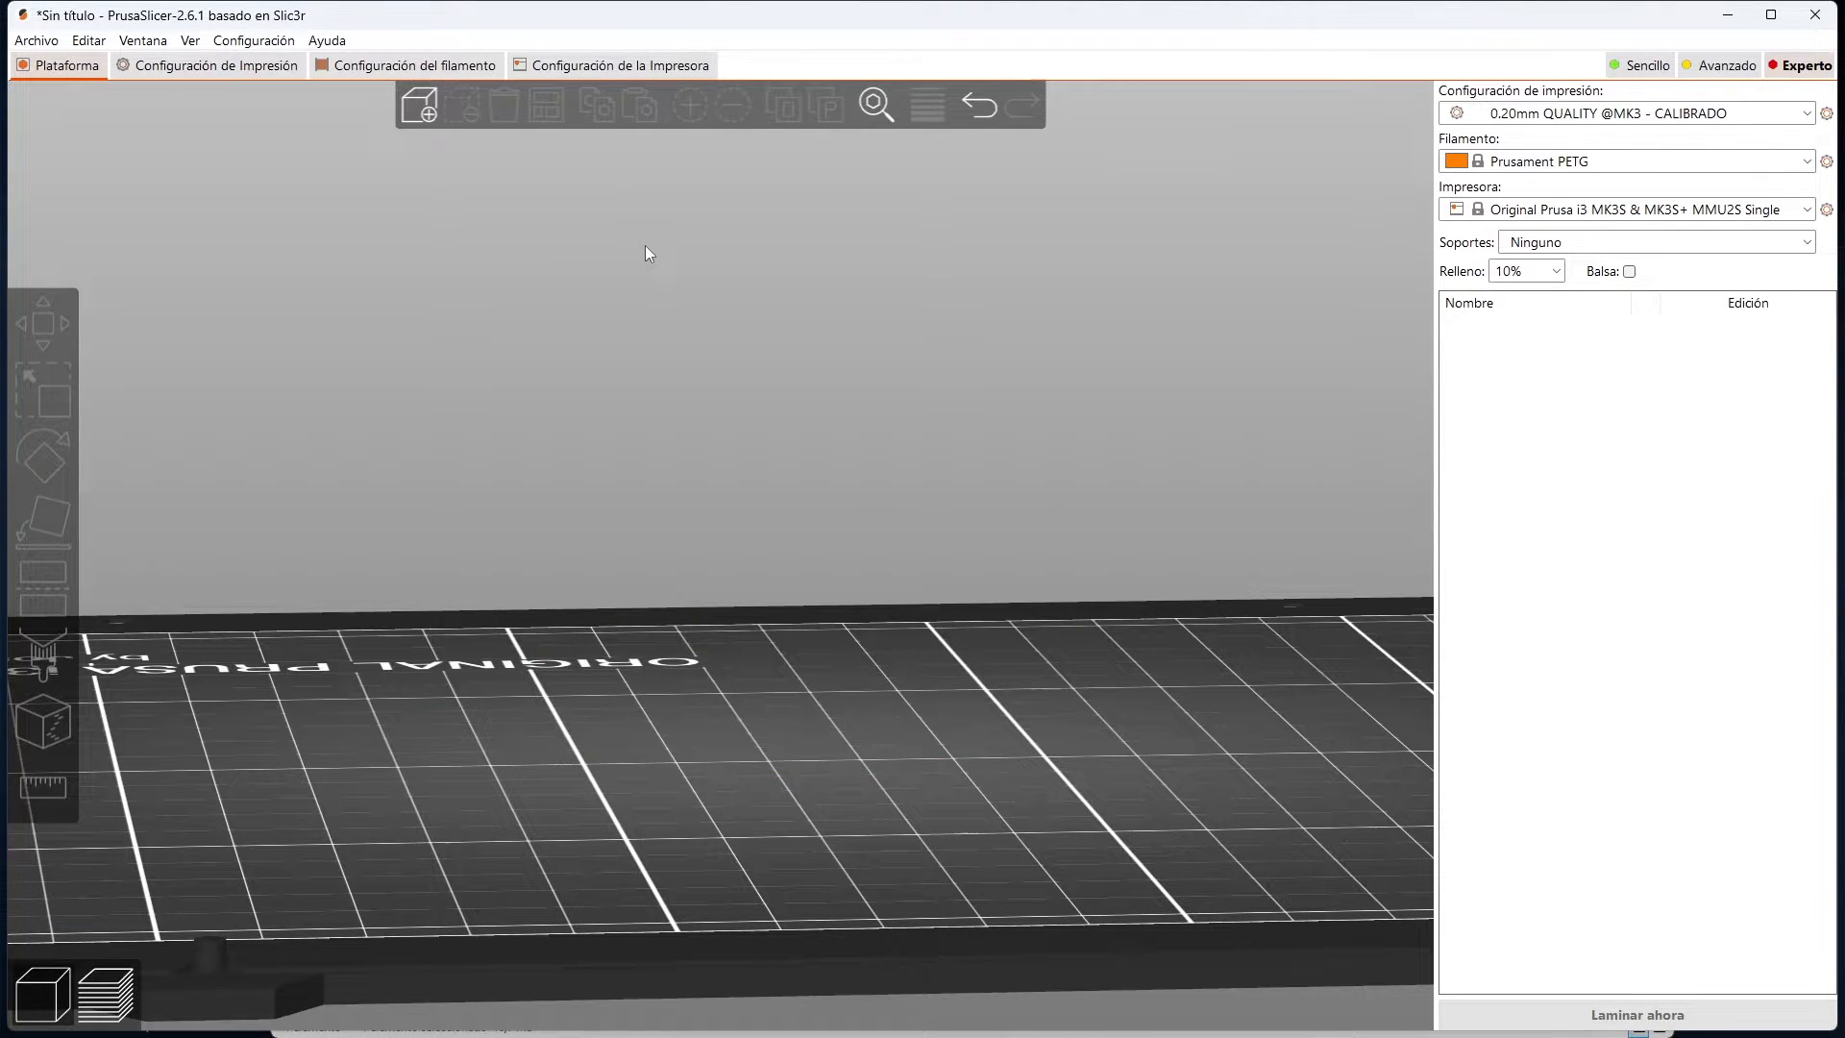
{"action": "key", "text": "ctrl+z"}
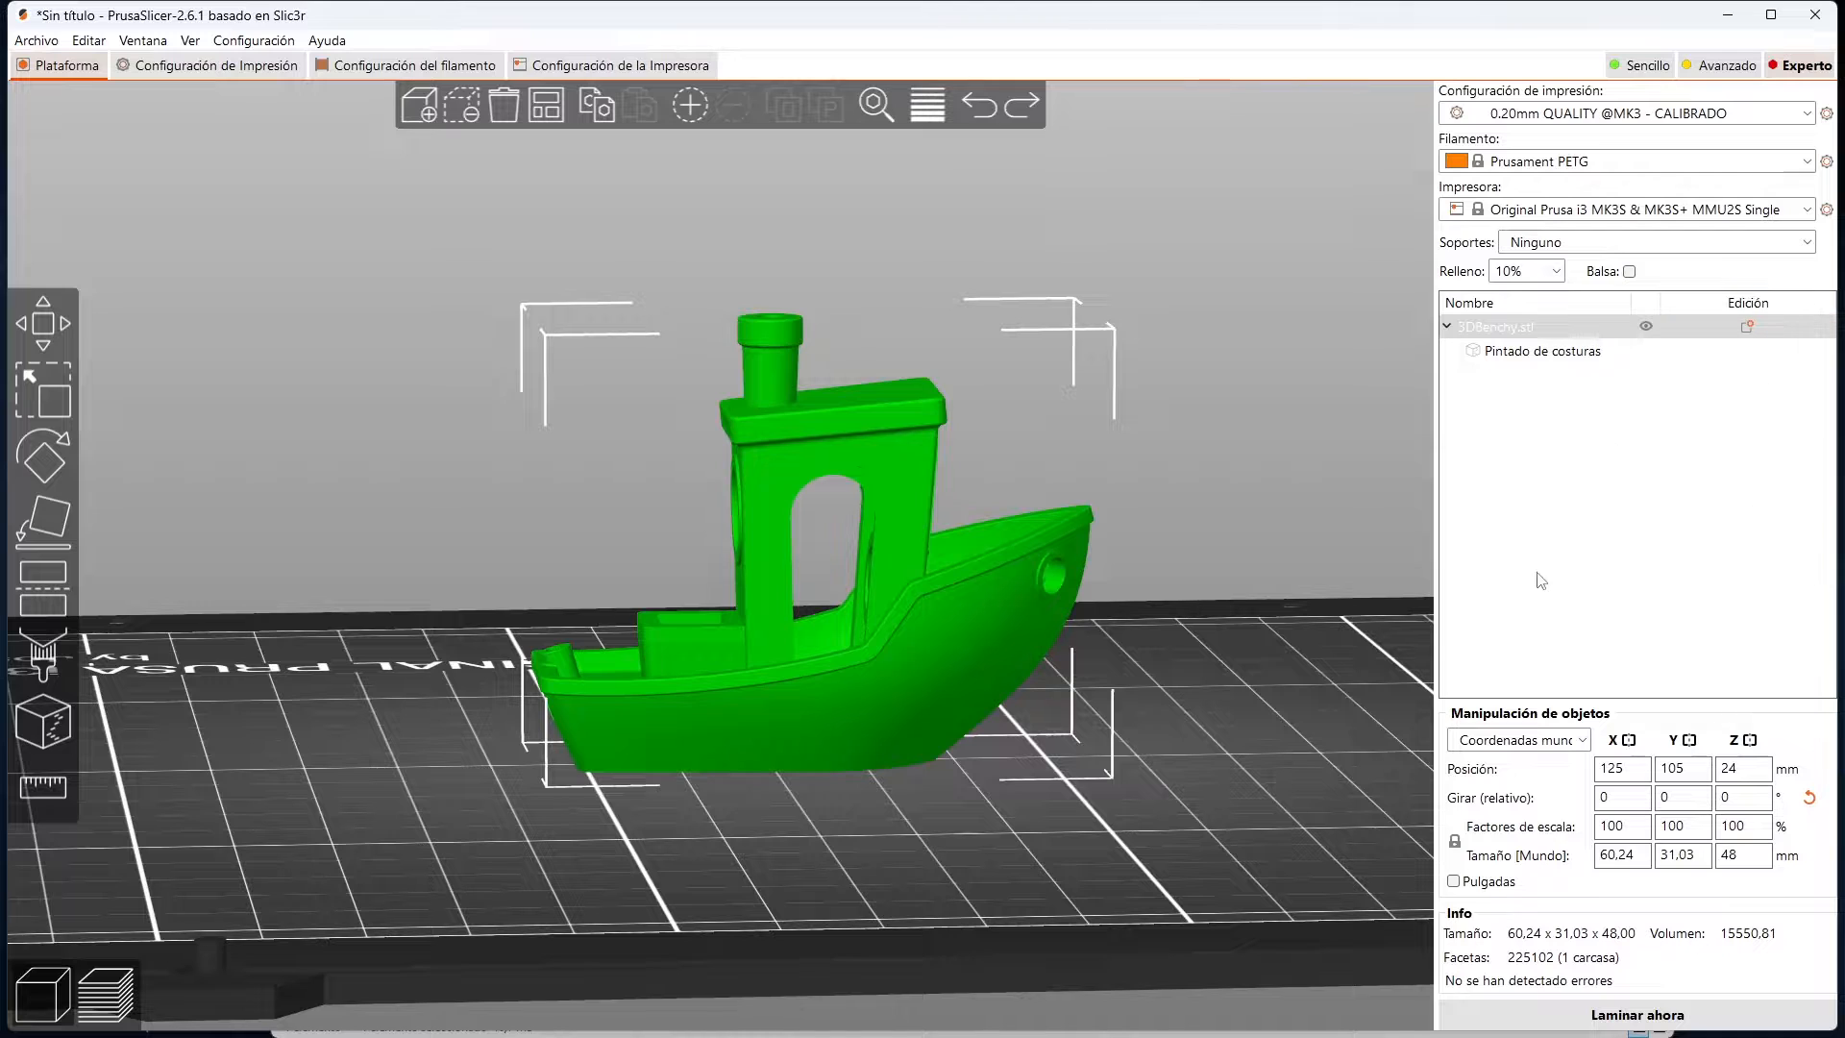
Step: Copy and paste the 3DBenchy as a second object, separating the boats and placing the copy at about X 80, Y 93 mm
{"action": "left_click", "coordinate": [596, 102]}
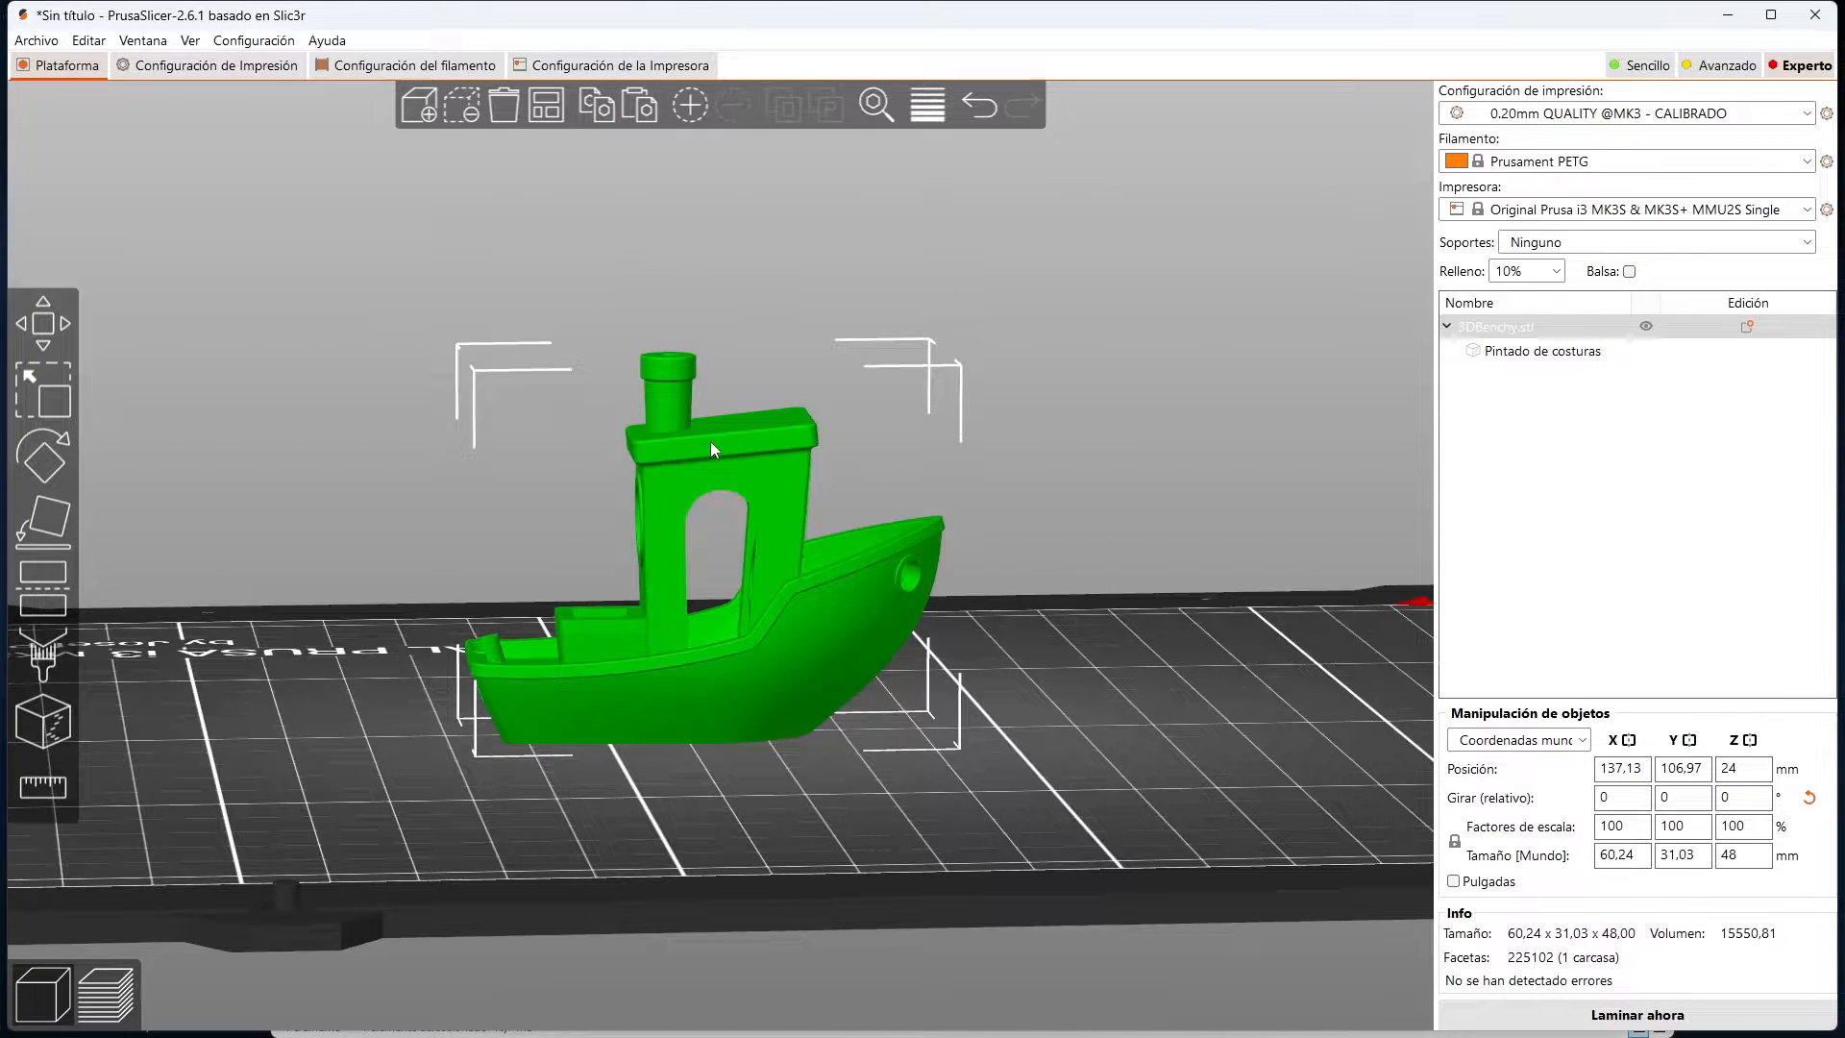
{"action": "left_click_drag", "start_coordinate": [711, 441], "coordinate": [621, 400]}
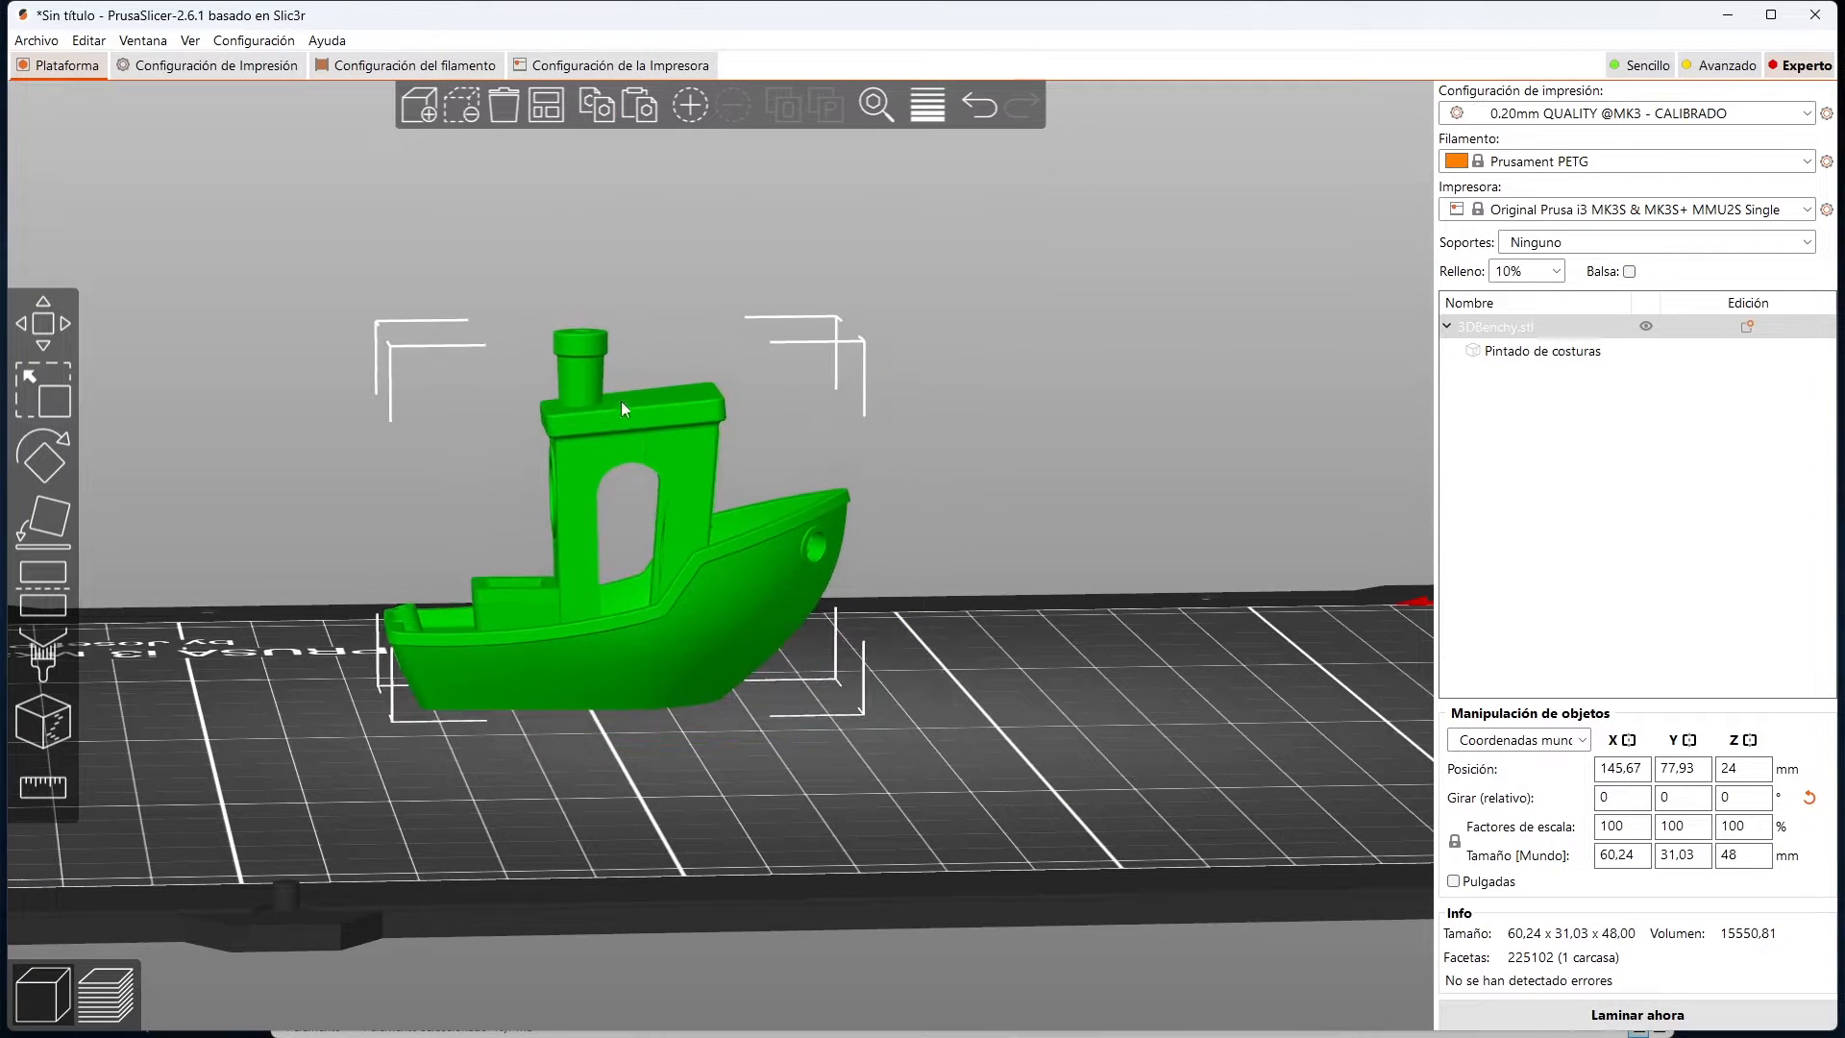
{"action": "left_click", "coordinate": [636, 106]}
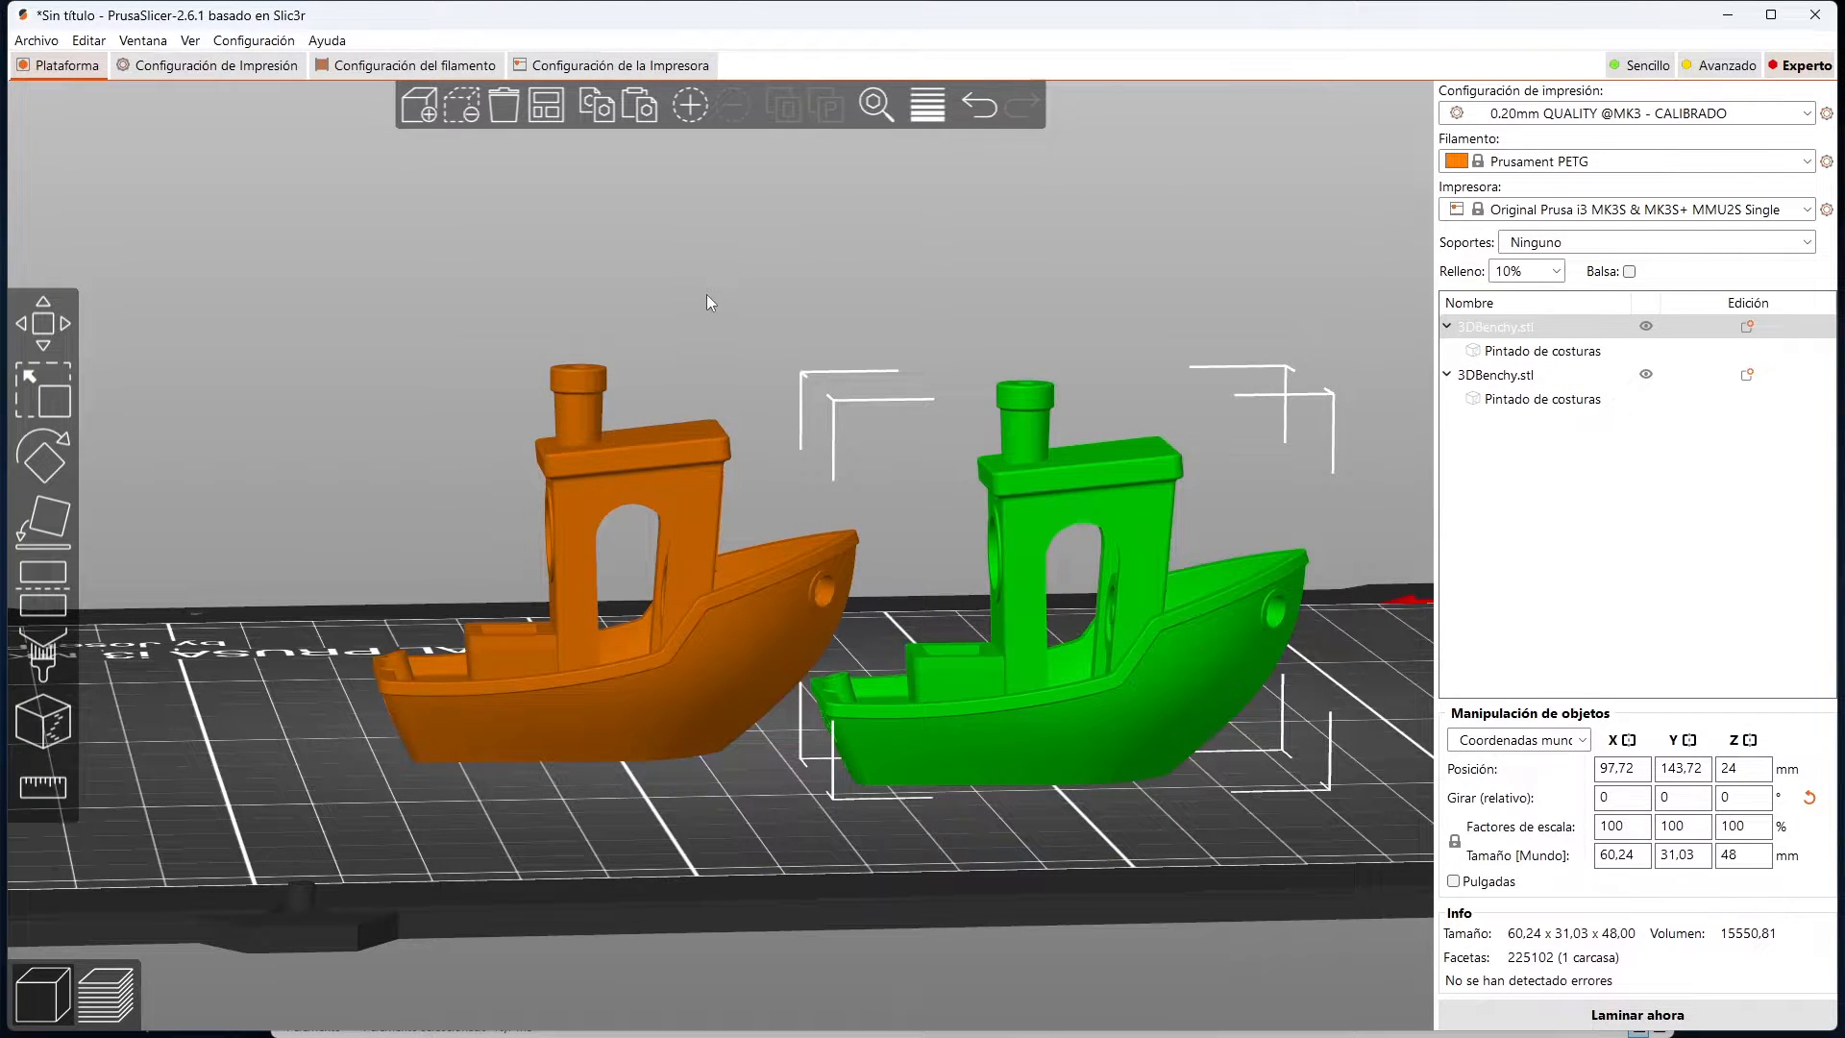
{"action": "left_click_drag", "start_coordinate": [707, 294], "coordinate": [715, 324]}
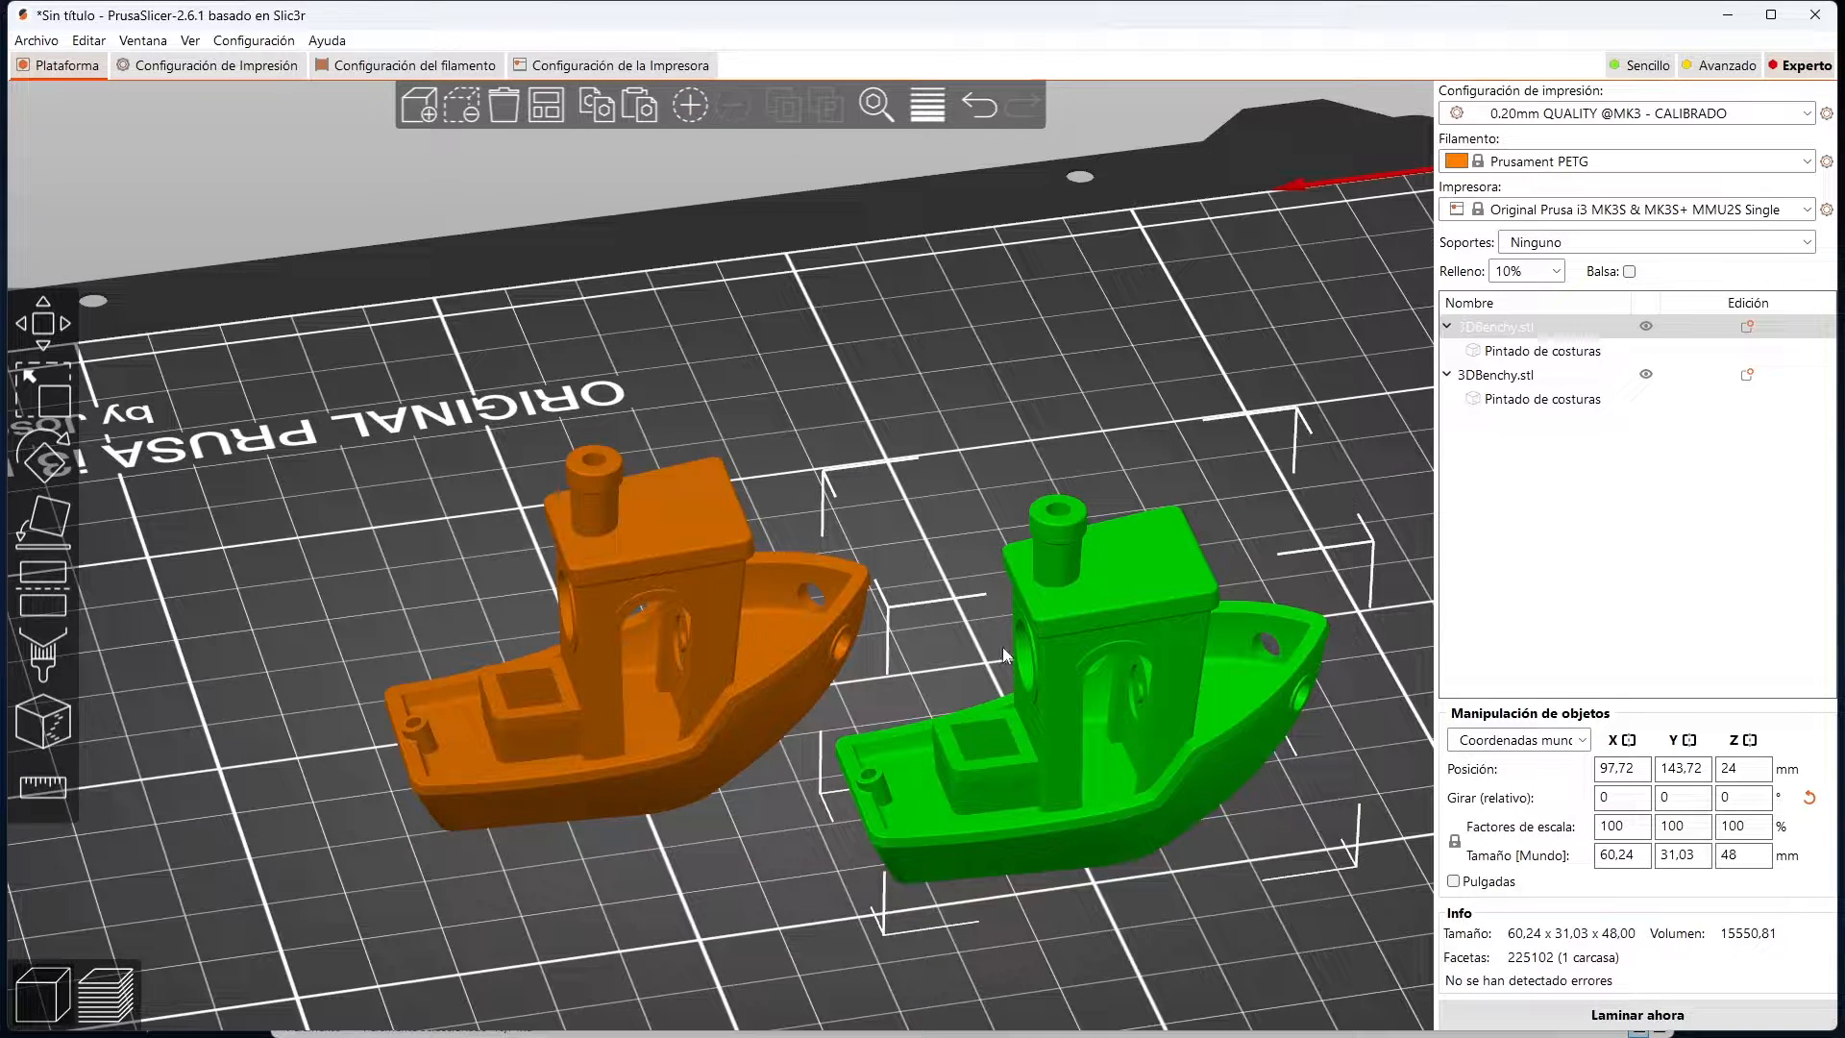
{"action": "left_click_drag", "start_coordinate": [1126, 608], "coordinate": [1151, 367]}
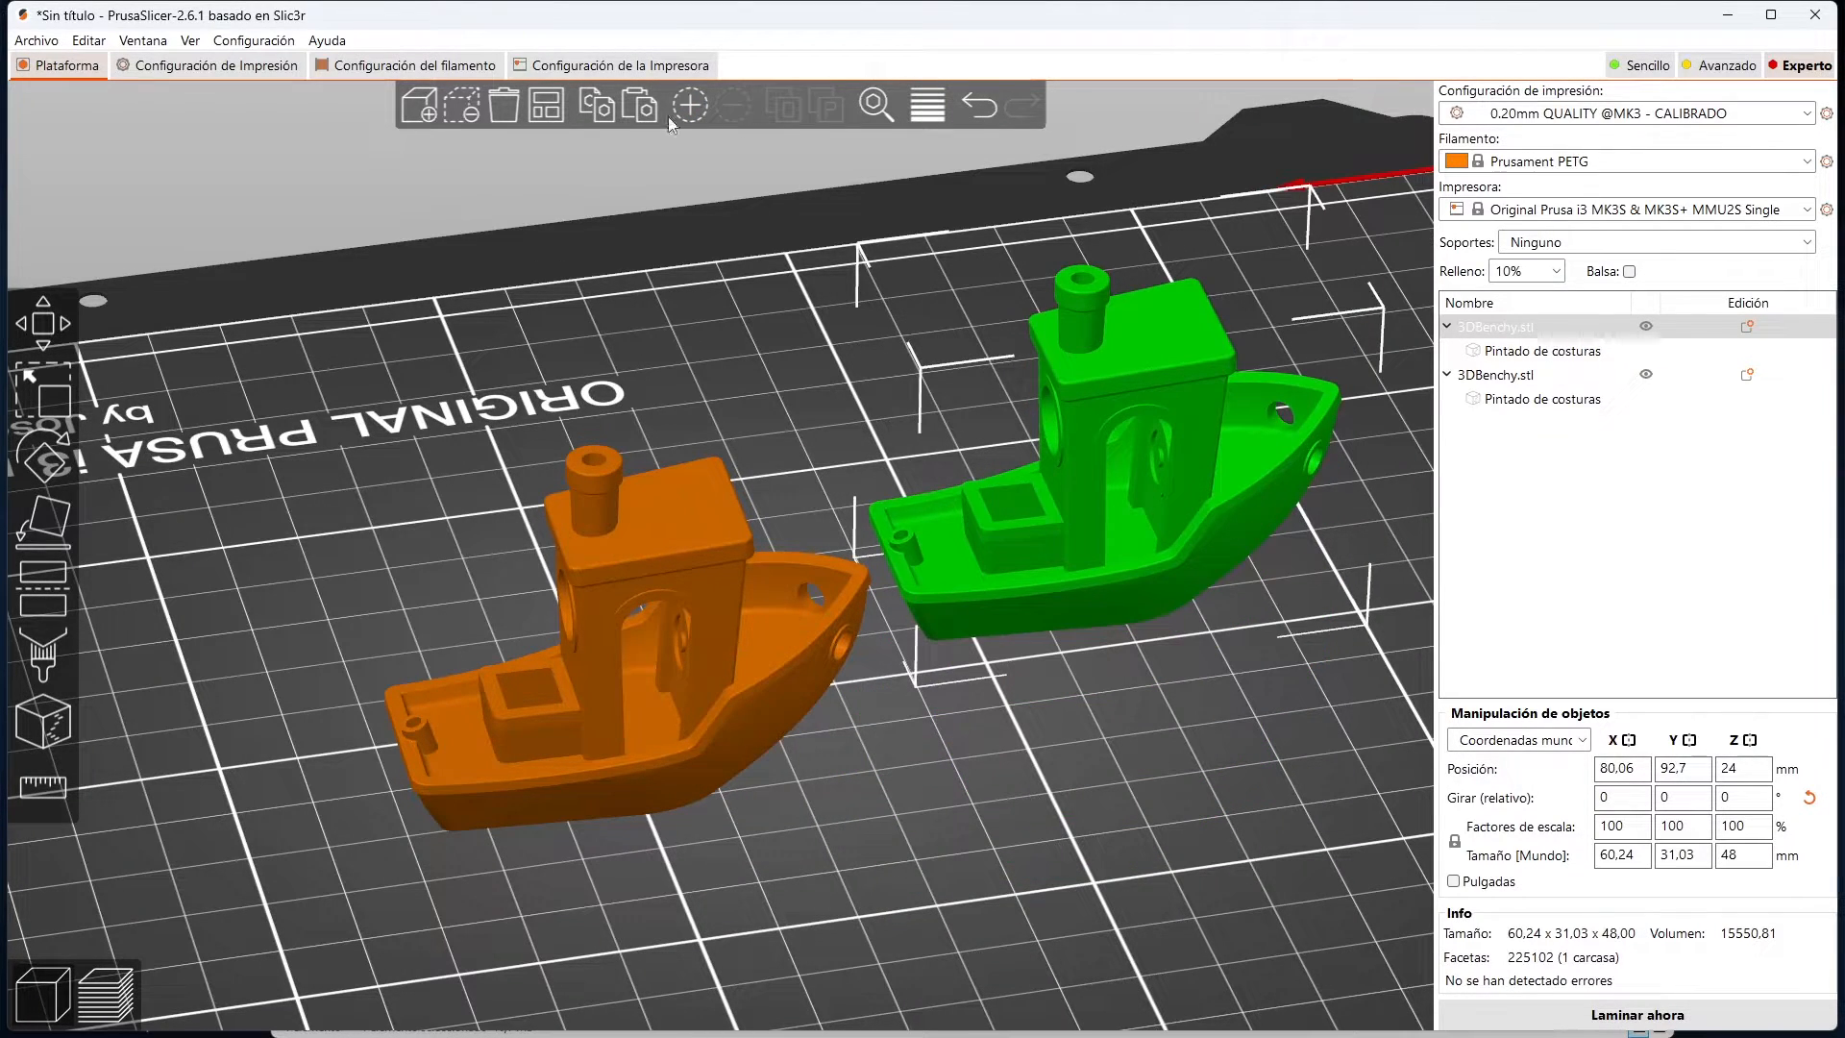
Step: Add an instance of the copied boat at about X 91, Y 133 mm, and compare the separate object with the instances by selecting each
{"action": "left_click", "coordinate": [691, 106]}
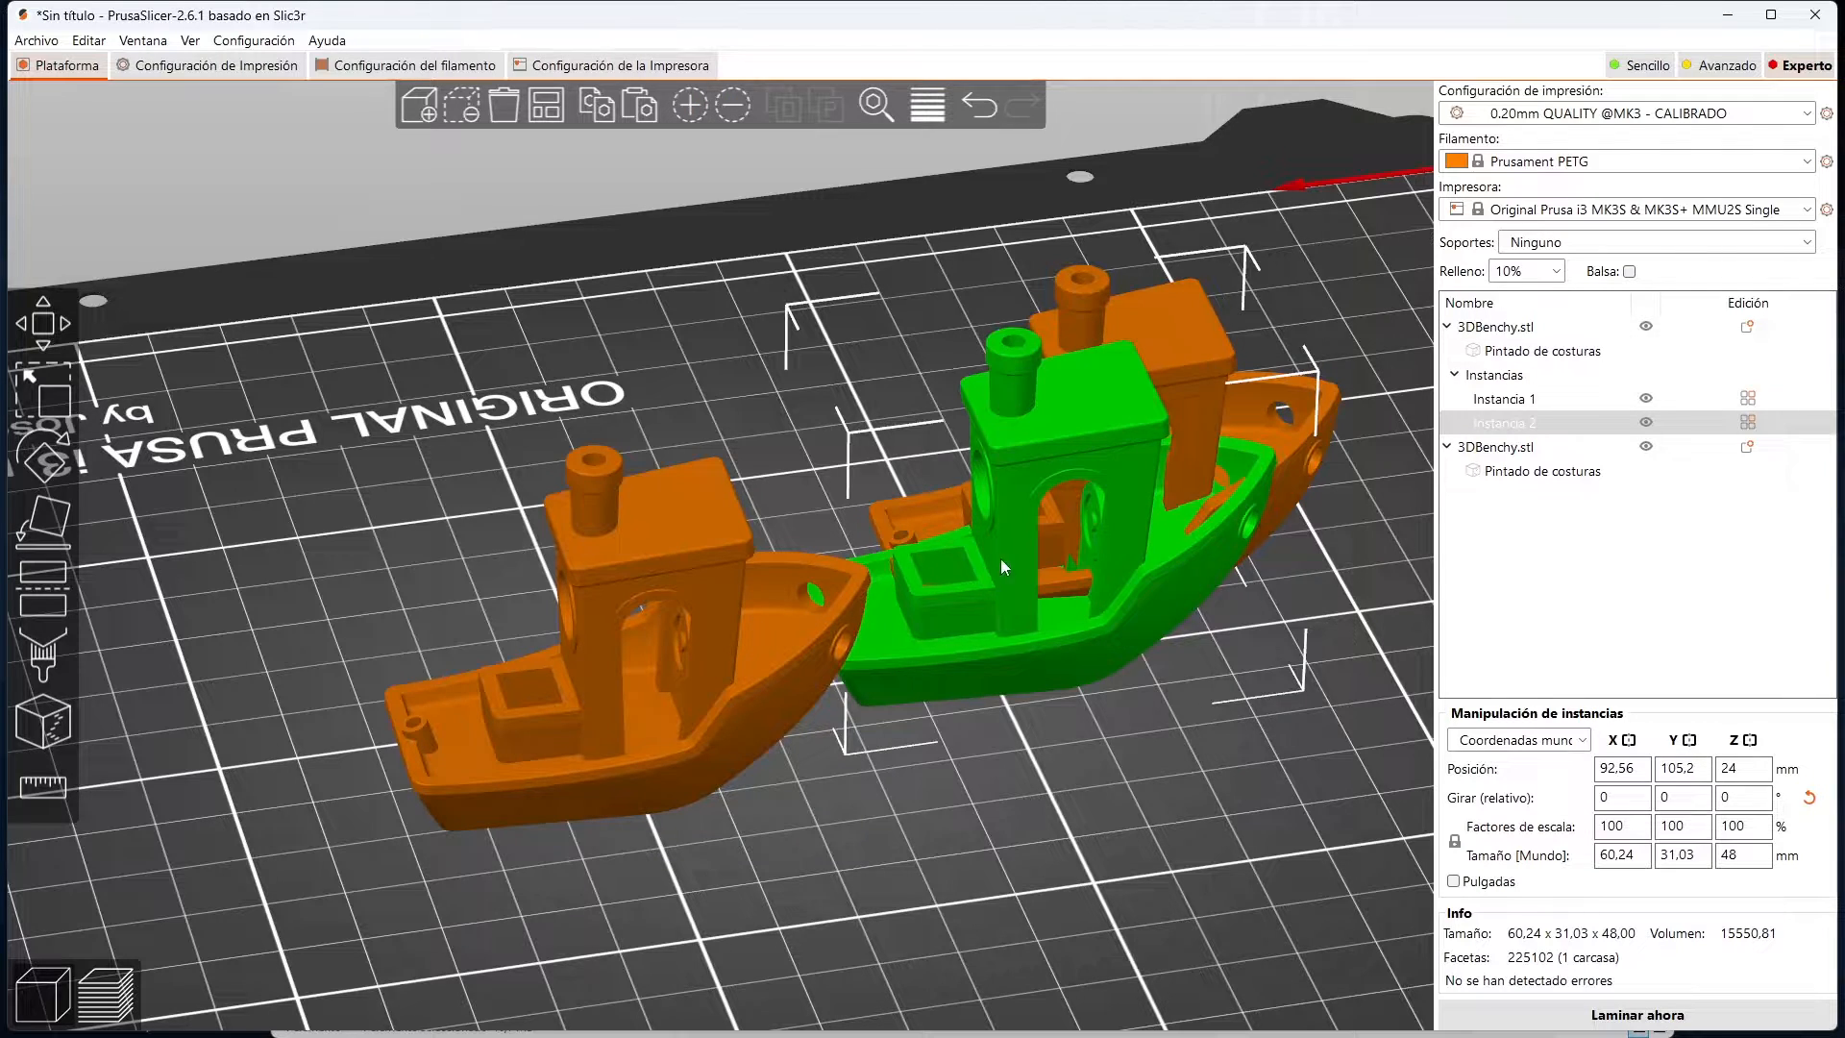
{"action": "left_click_drag", "start_coordinate": [1000, 557], "coordinate": [1070, 668]}
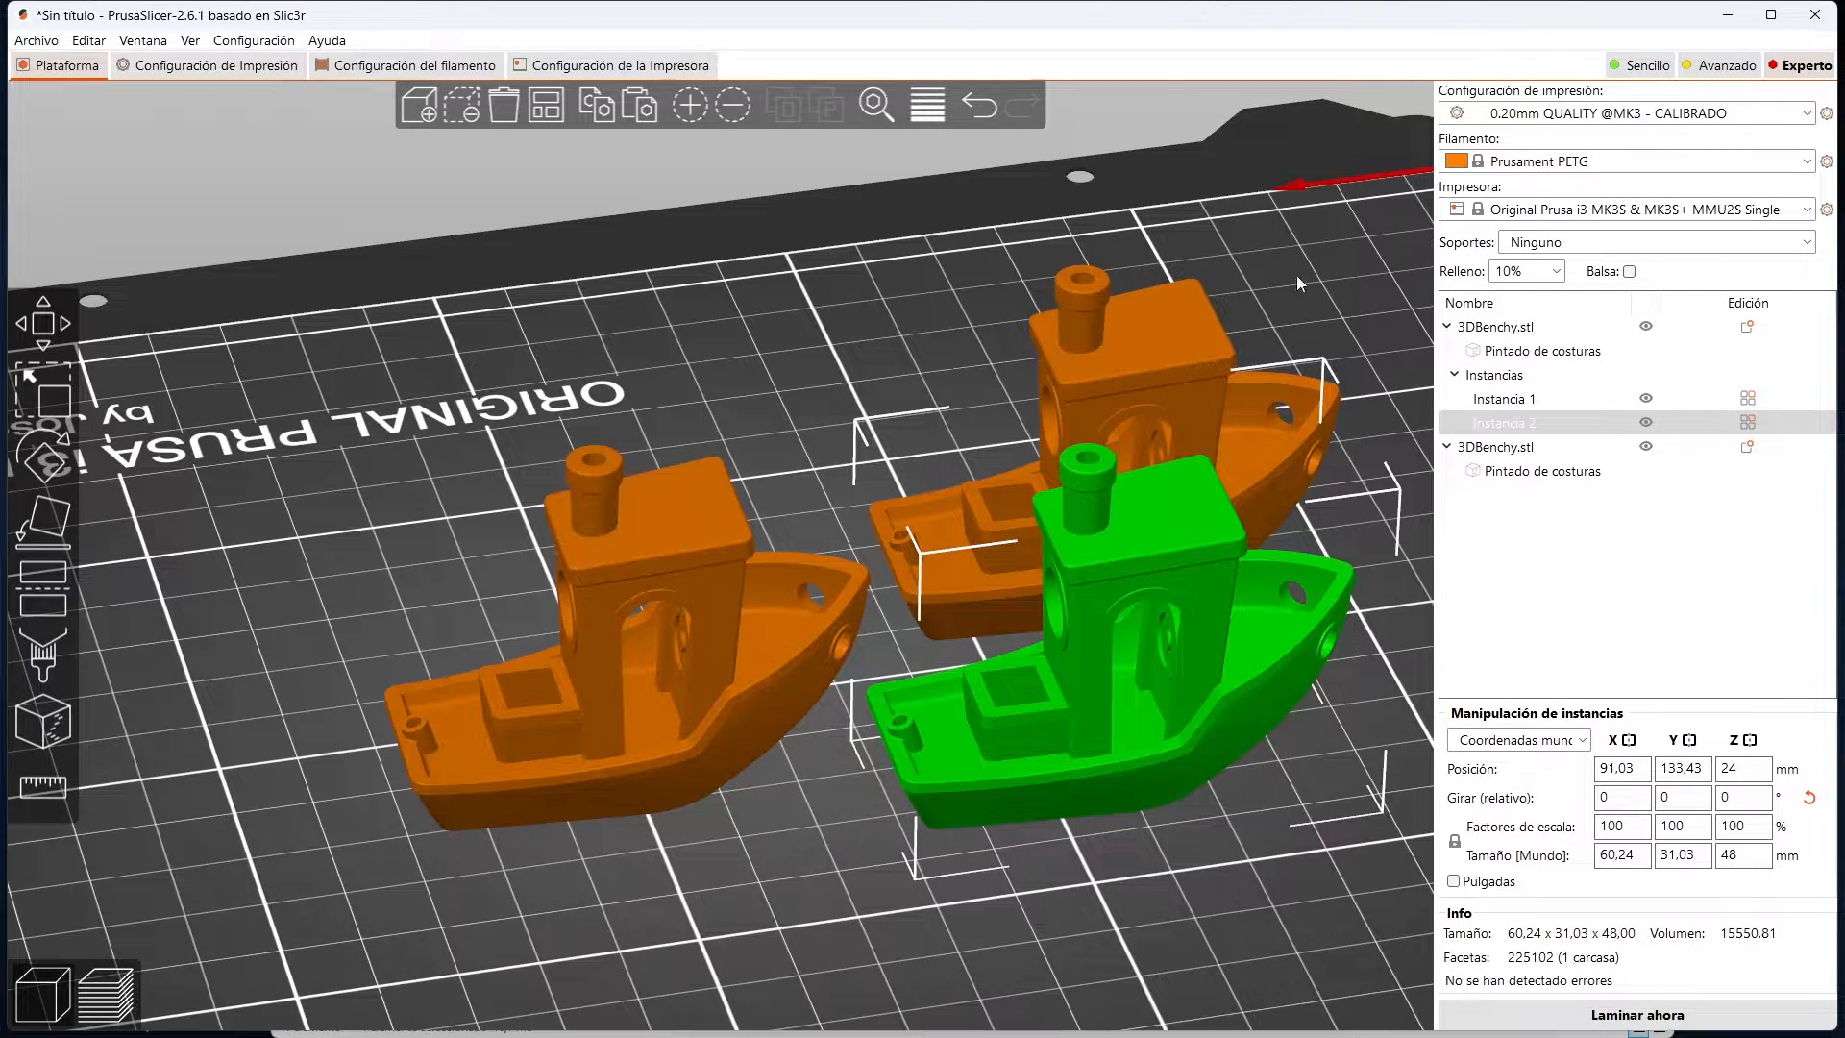
{"action": "left_click", "coordinate": [1499, 447]}
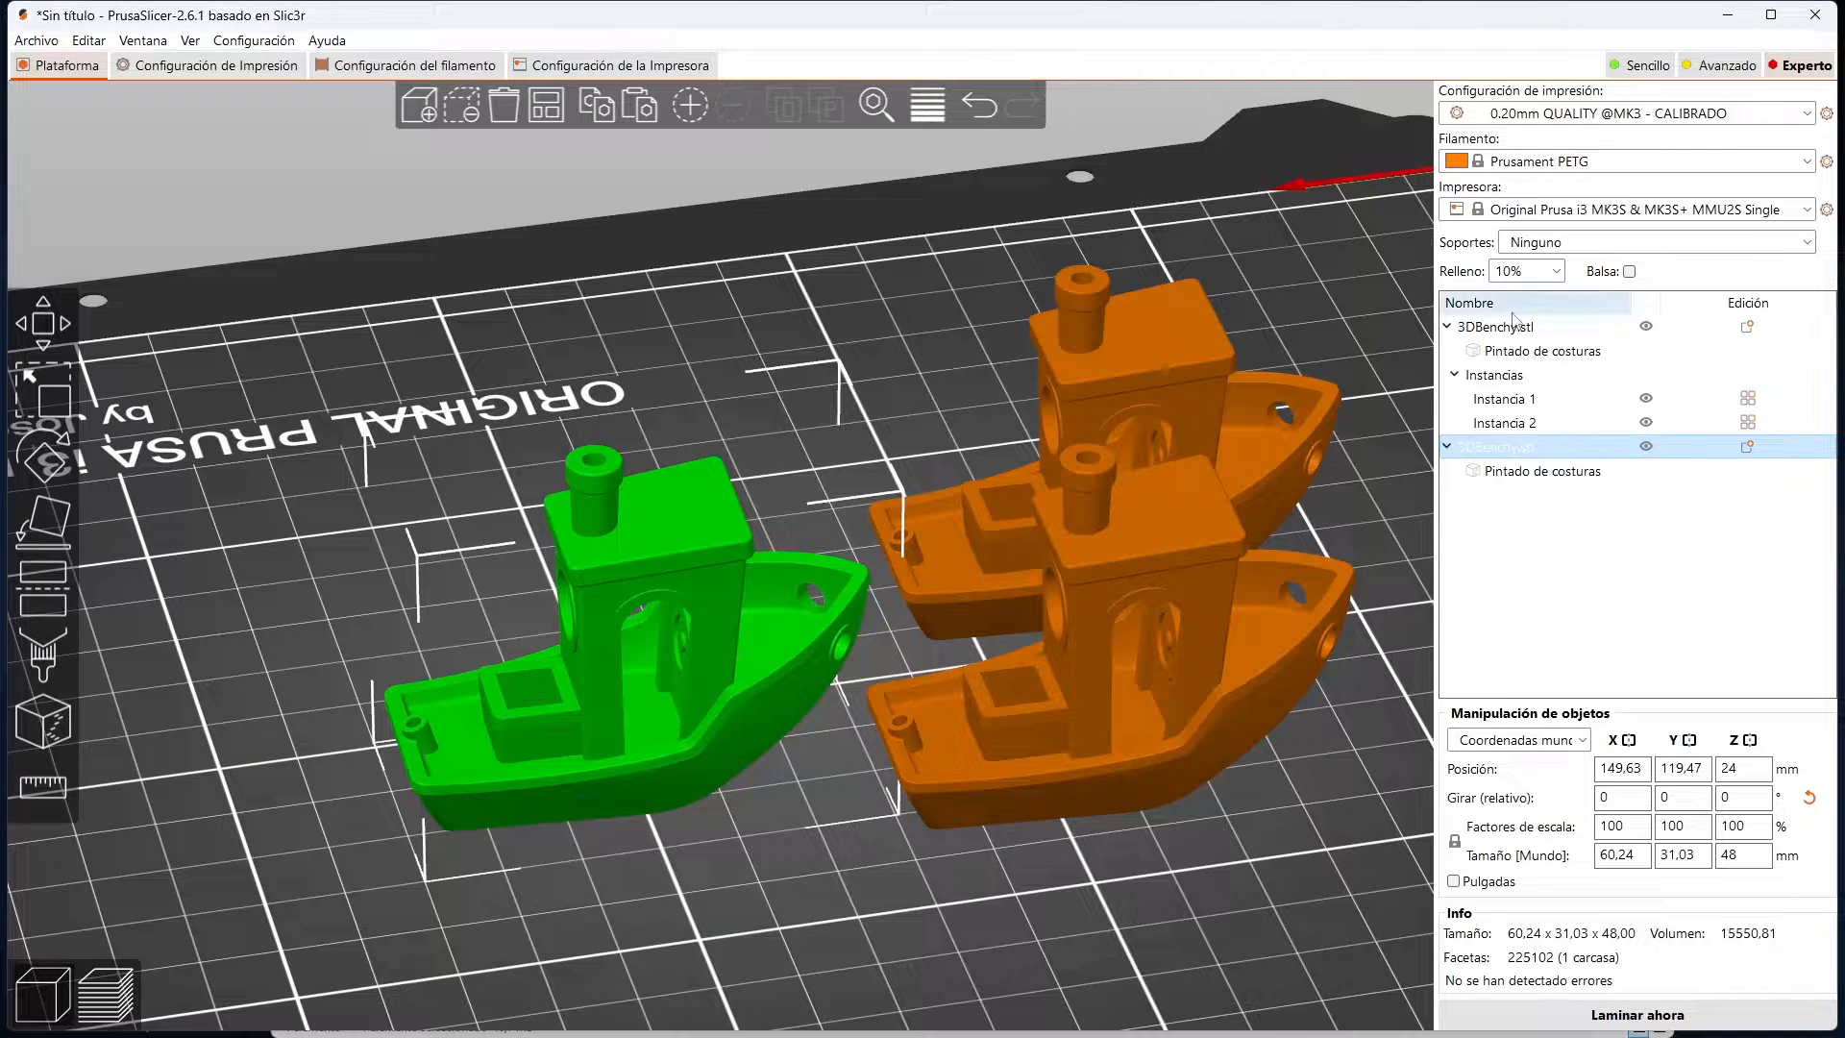
{"action": "left_click", "coordinate": [1512, 376]}
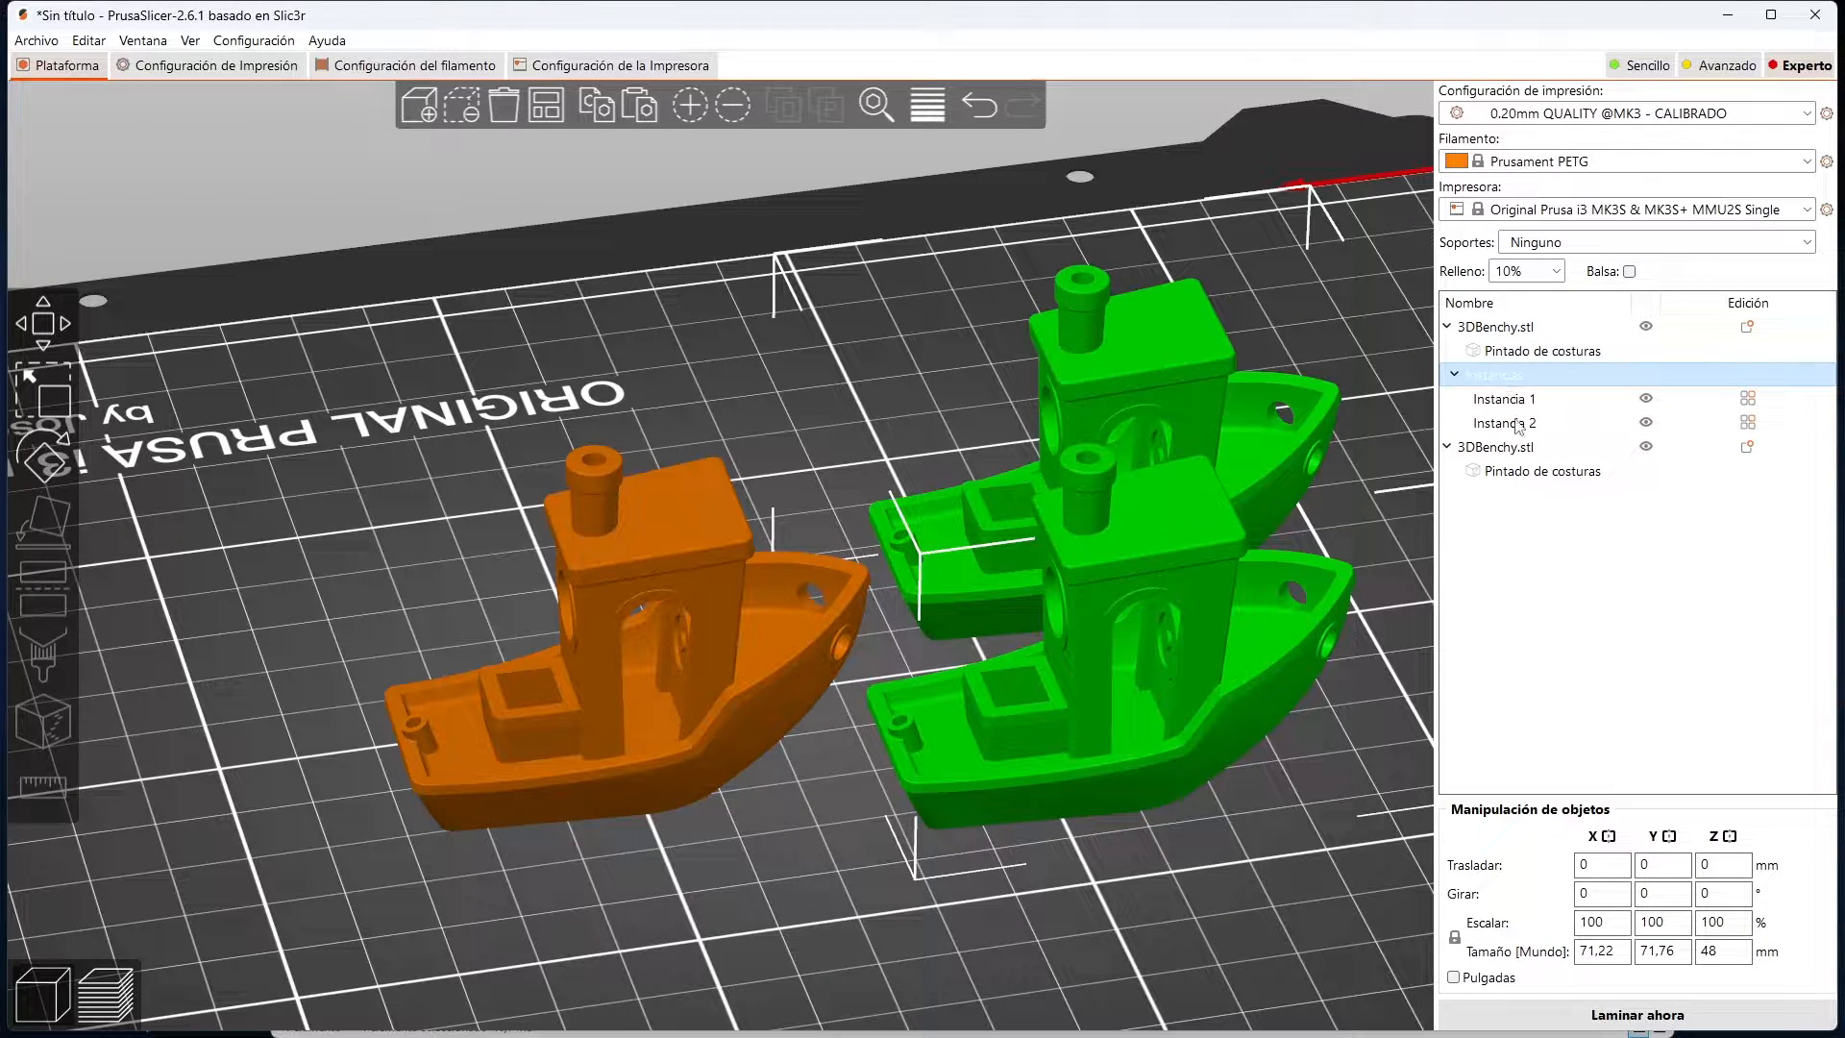
{"action": "left_click", "coordinate": [1510, 423]}
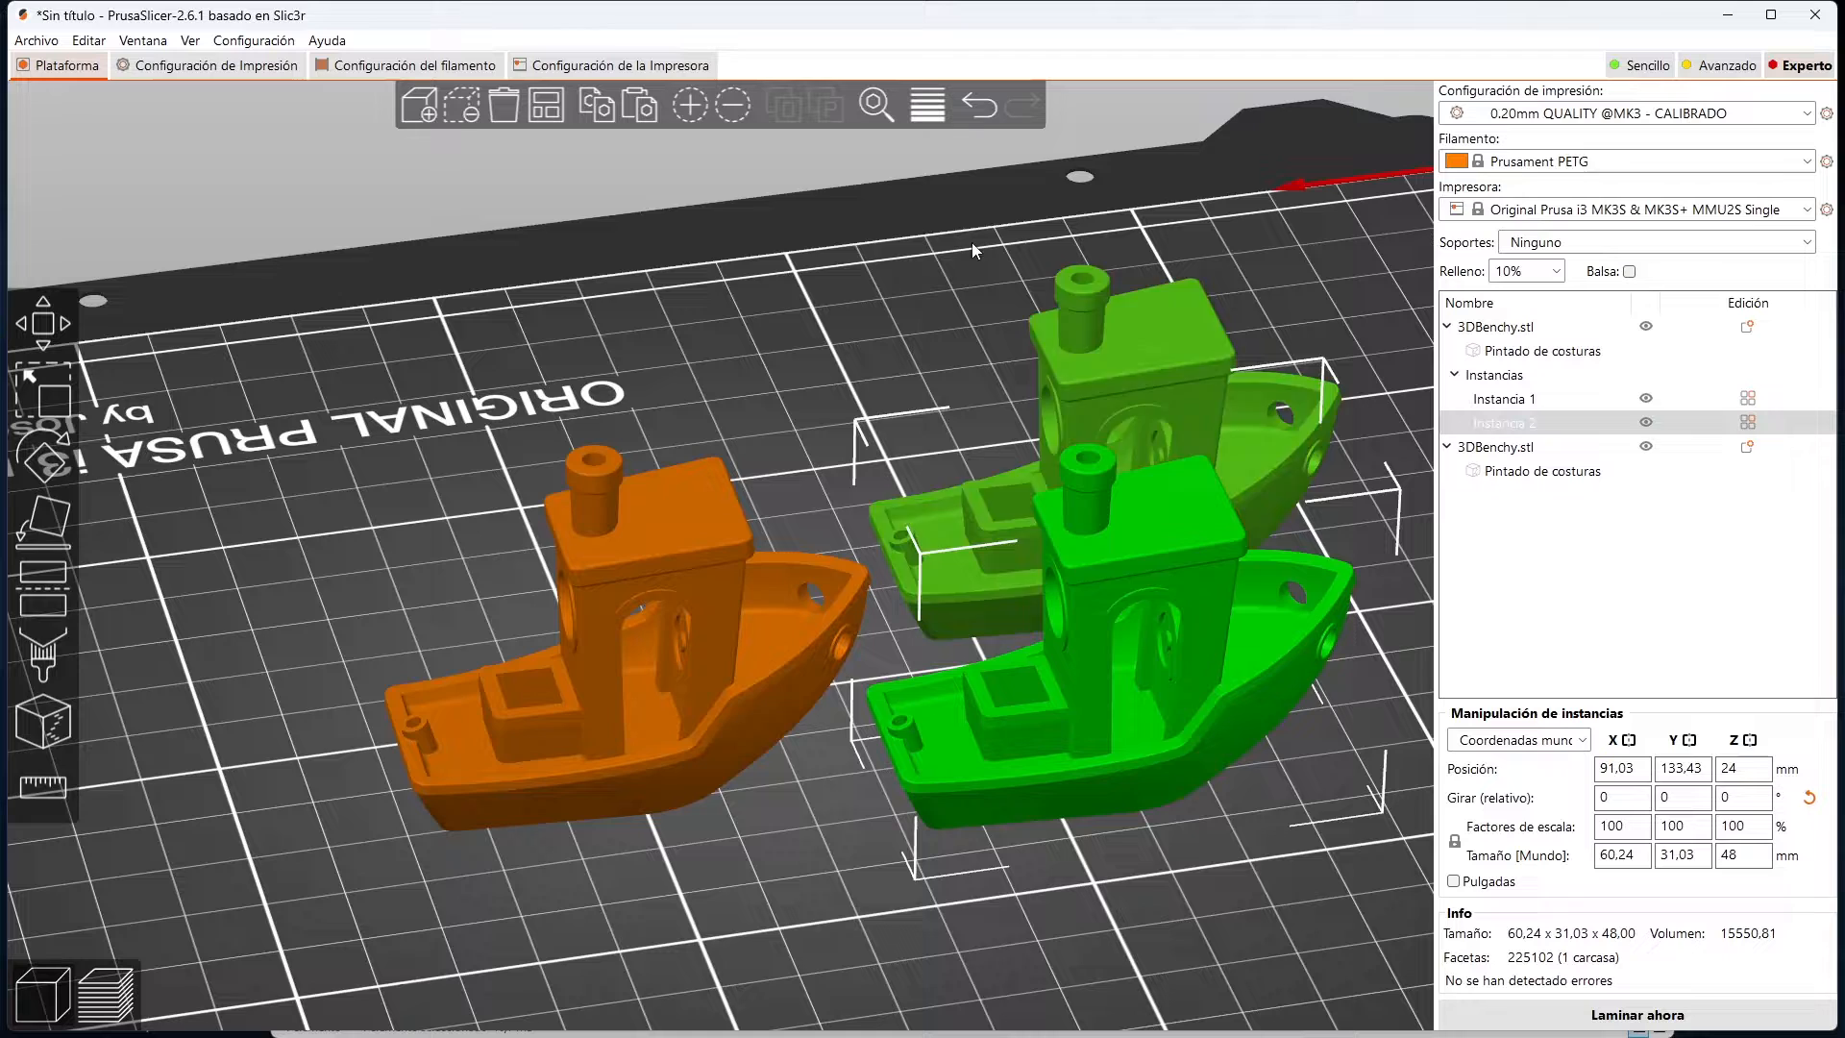
Step: Remove the second instance of the copied boat and deselect everything on the plate
{"action": "left_click", "coordinate": [733, 105]}
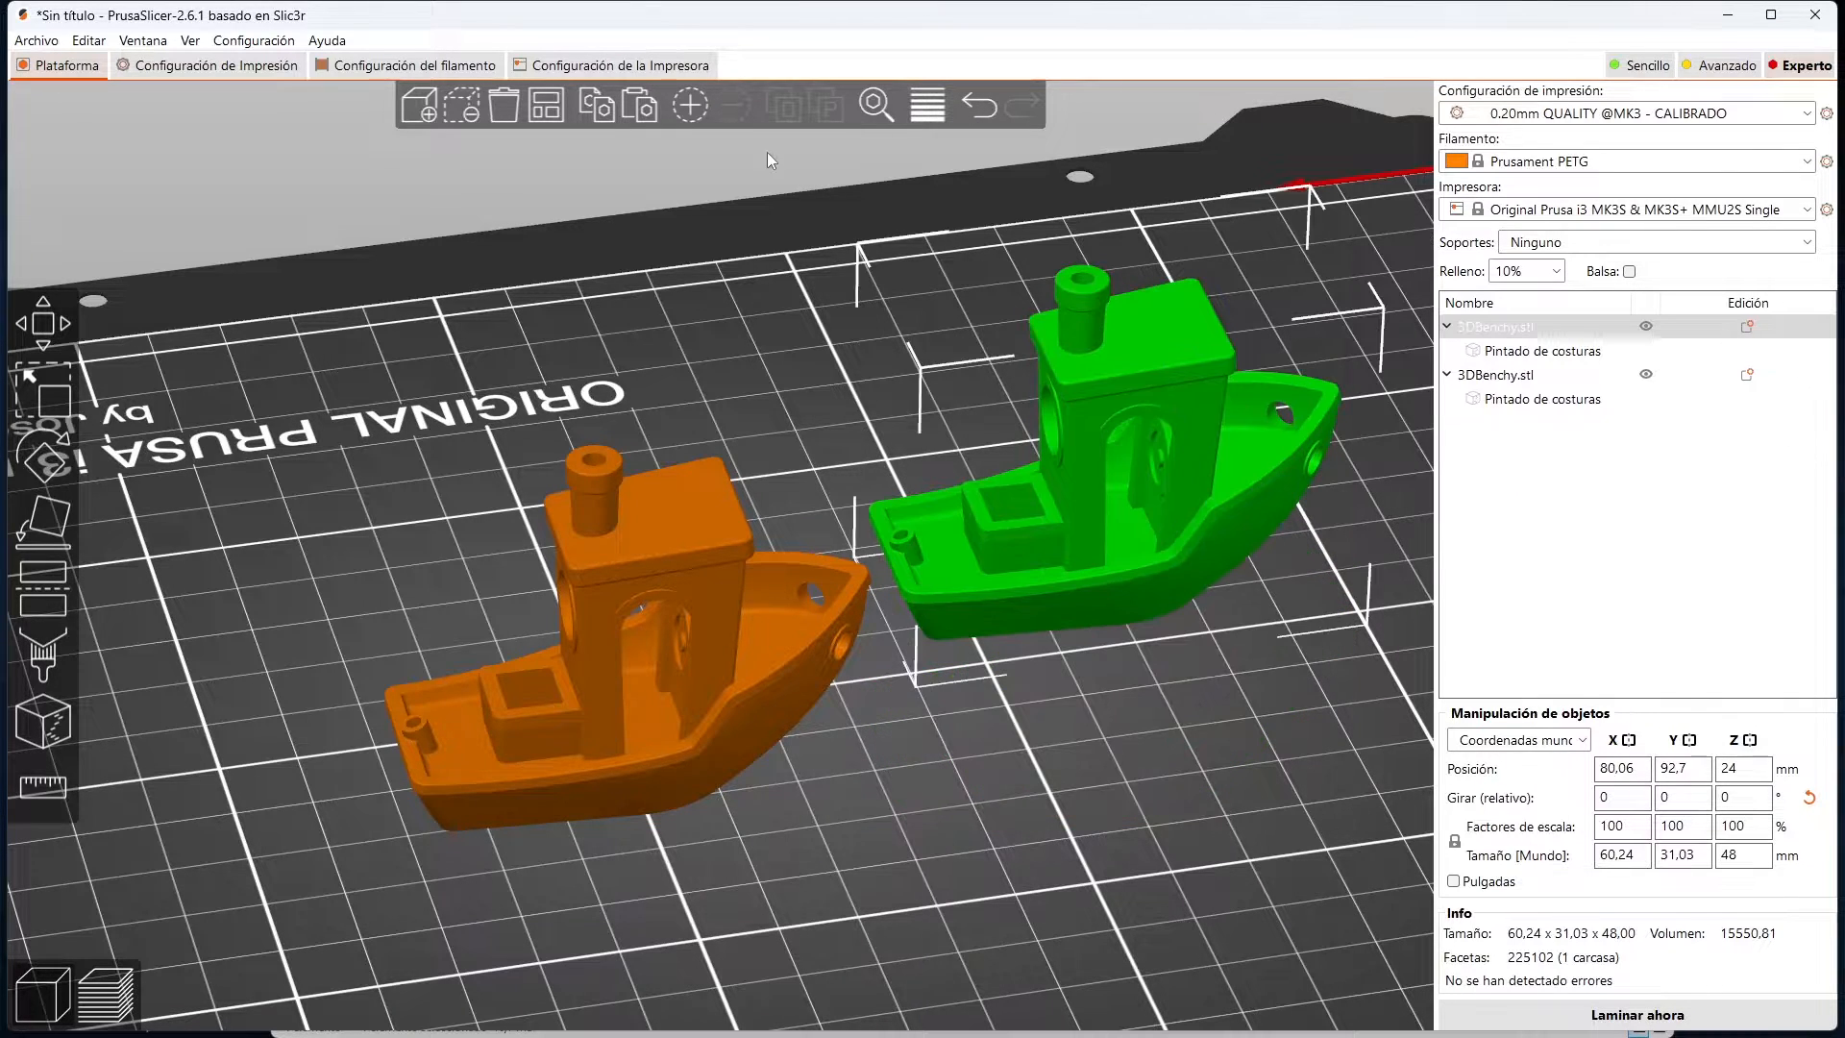
{"action": "left_click", "coordinate": [705, 361]}
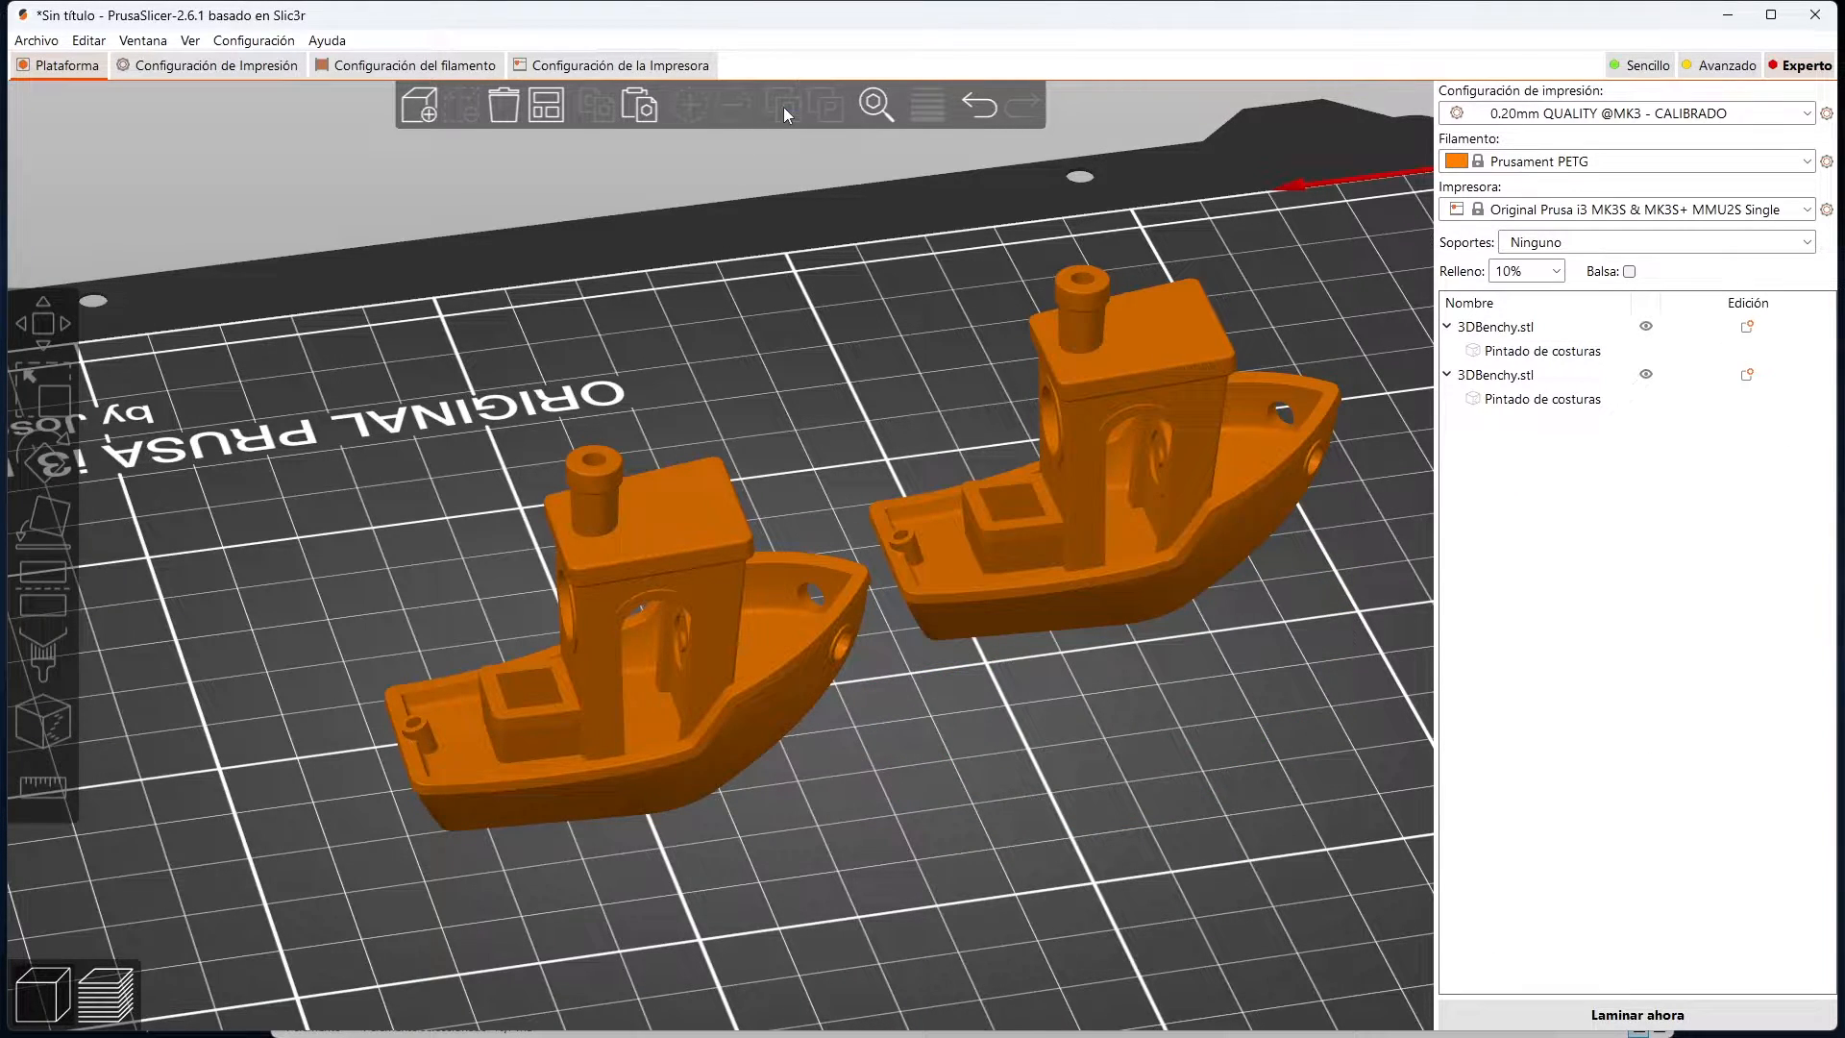
{"action": "left_click_drag", "start_coordinate": [775, 190], "coordinate": [764, 183]}
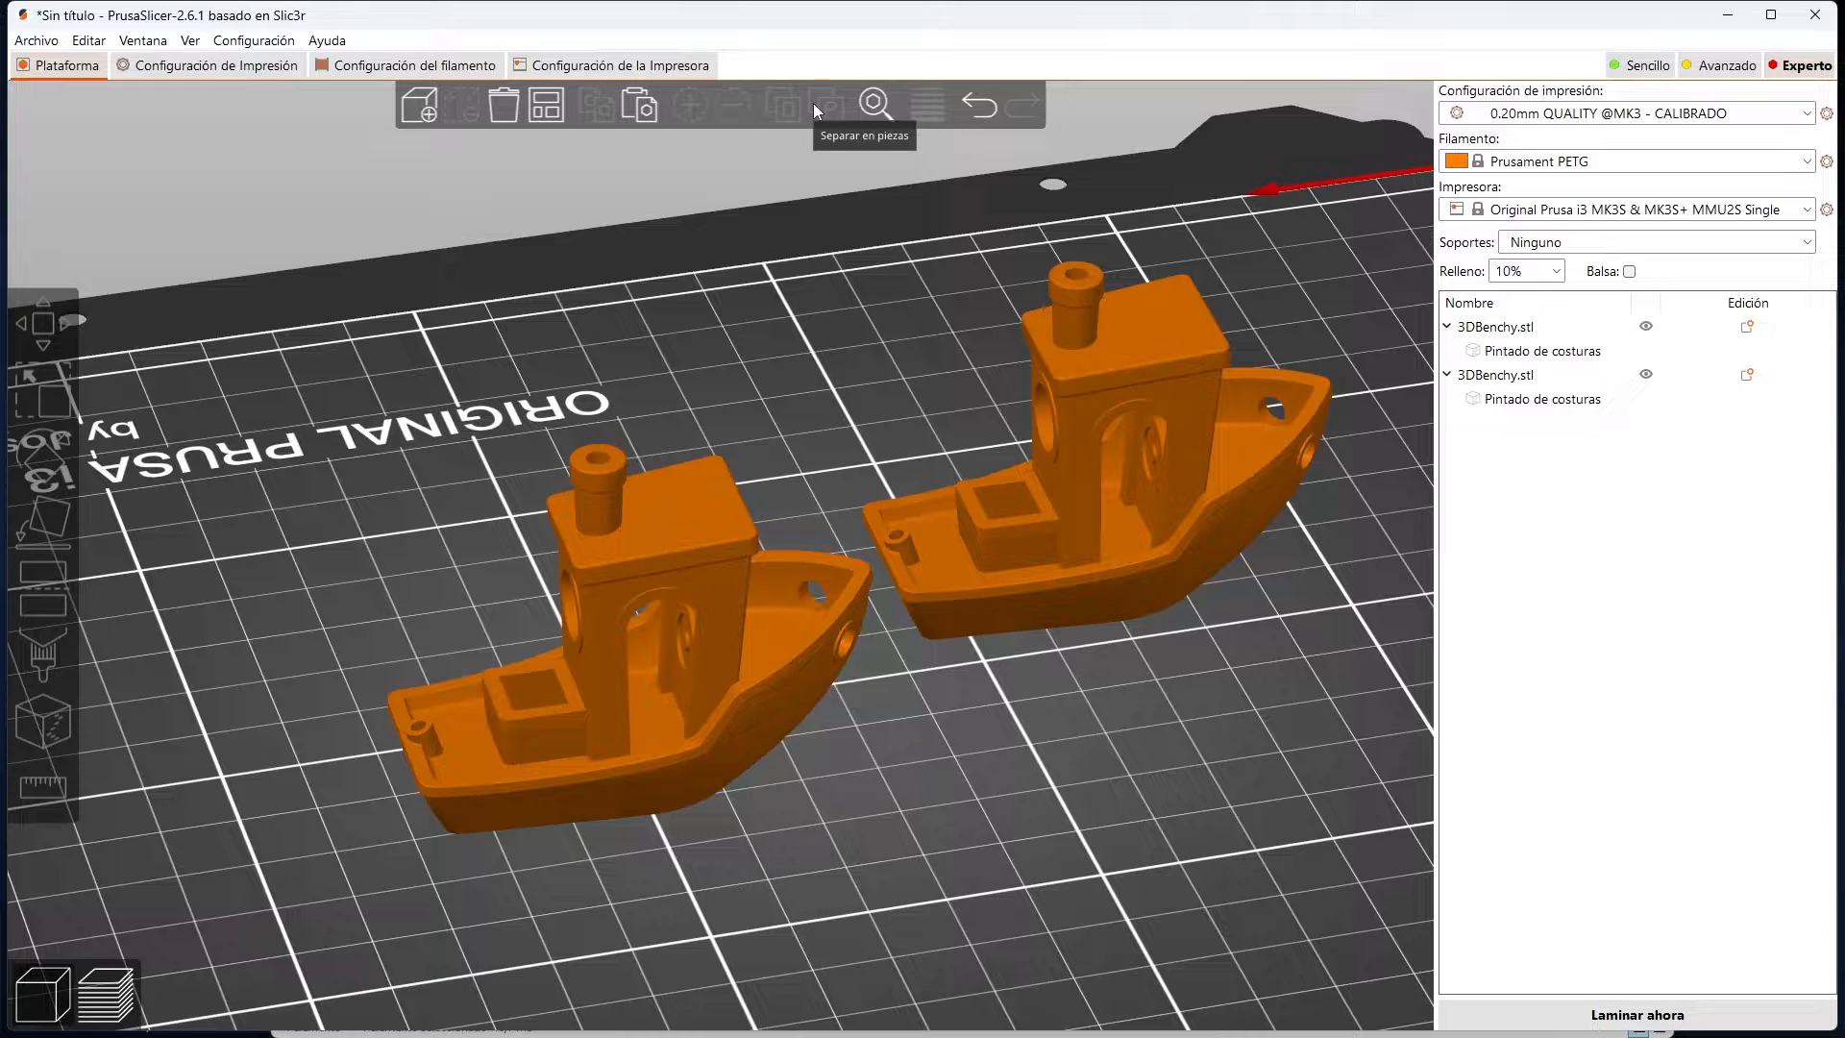
Step: Search the settings for "altura de capa", open the Altura de la capa print setting, and return to the plate view
{"action": "left_click", "coordinate": [879, 111]}
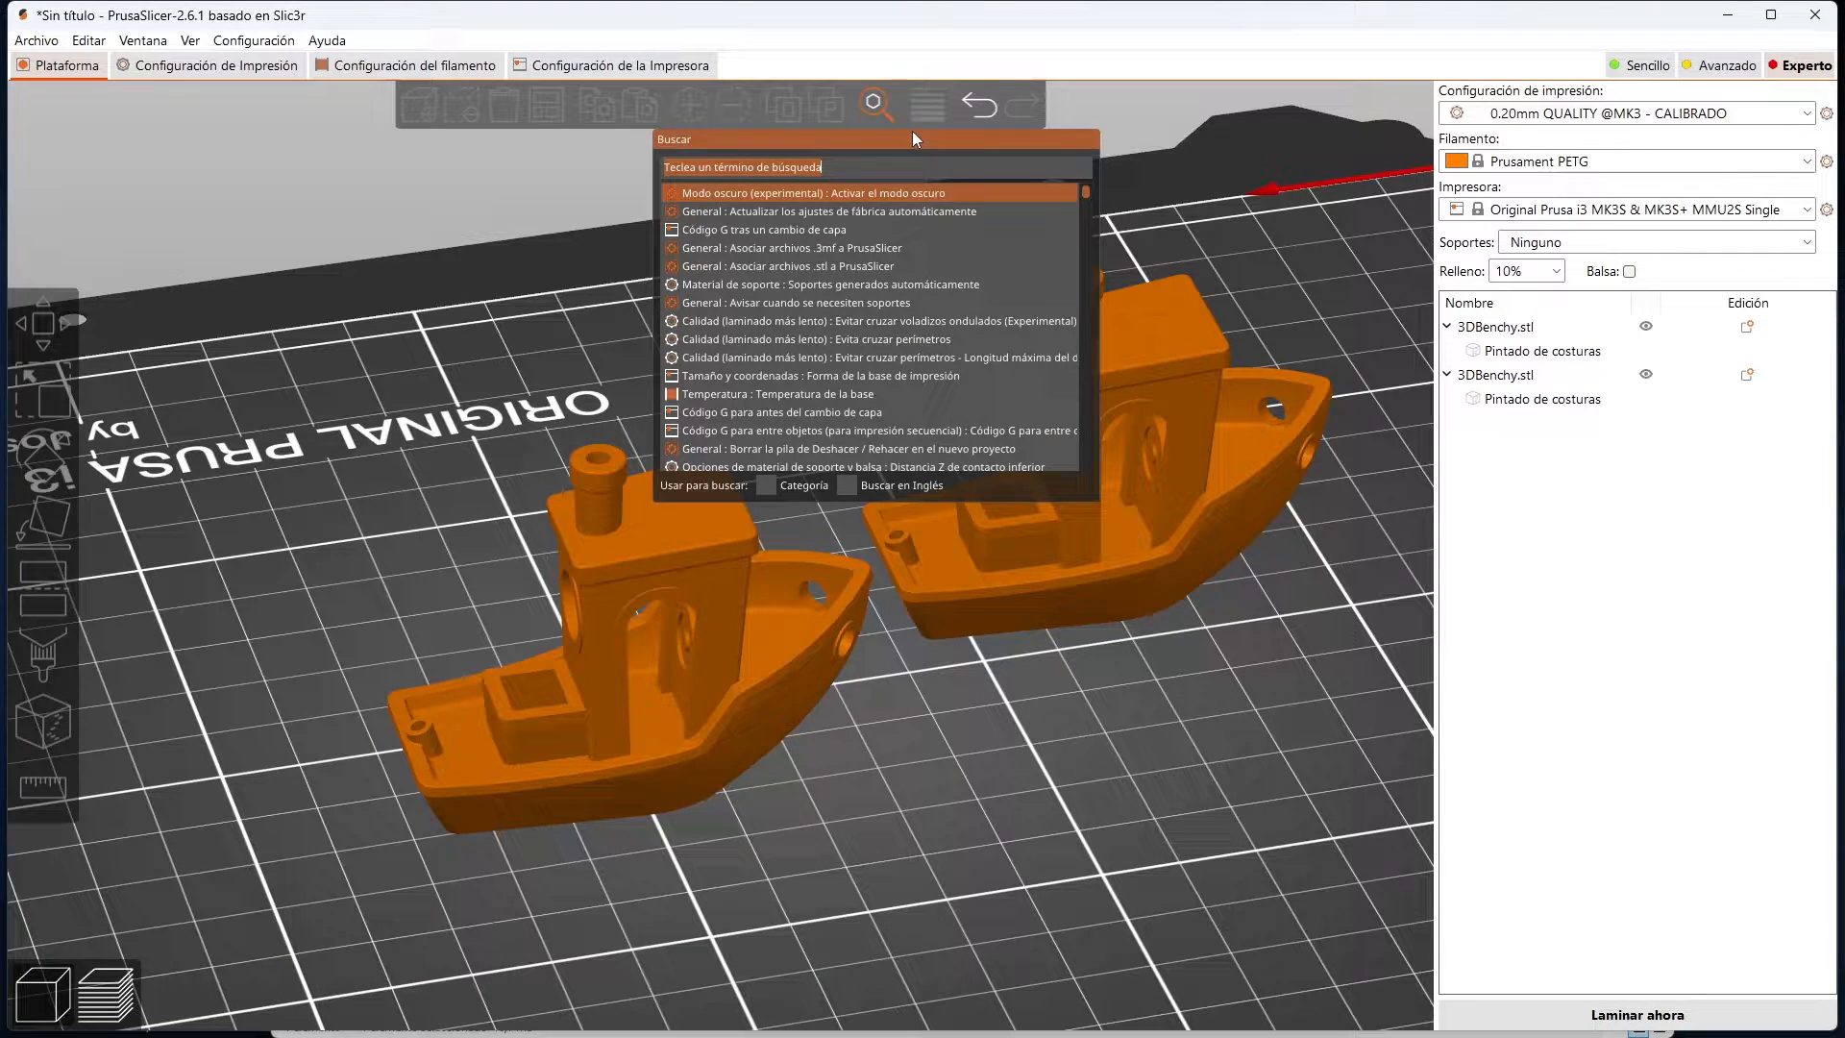
{"action": "type", "text": "al"}
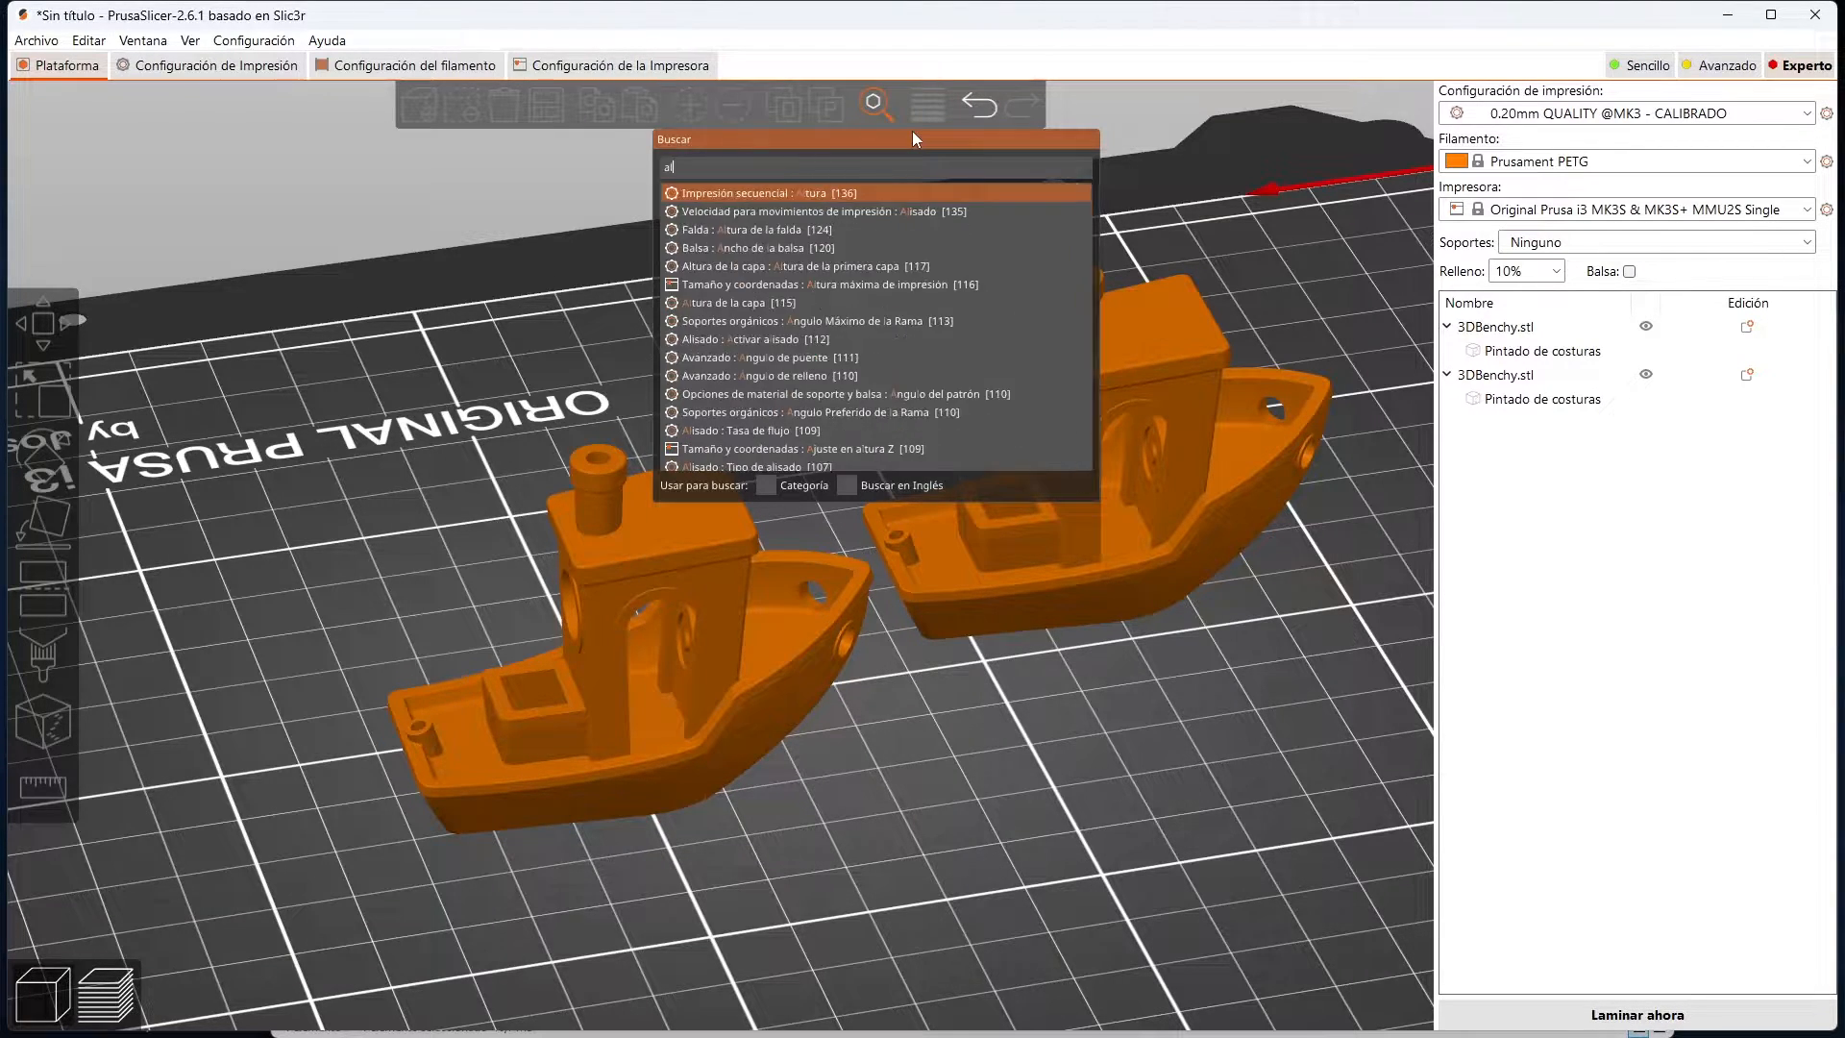
{"action": "type", "text": "tura de capa"}
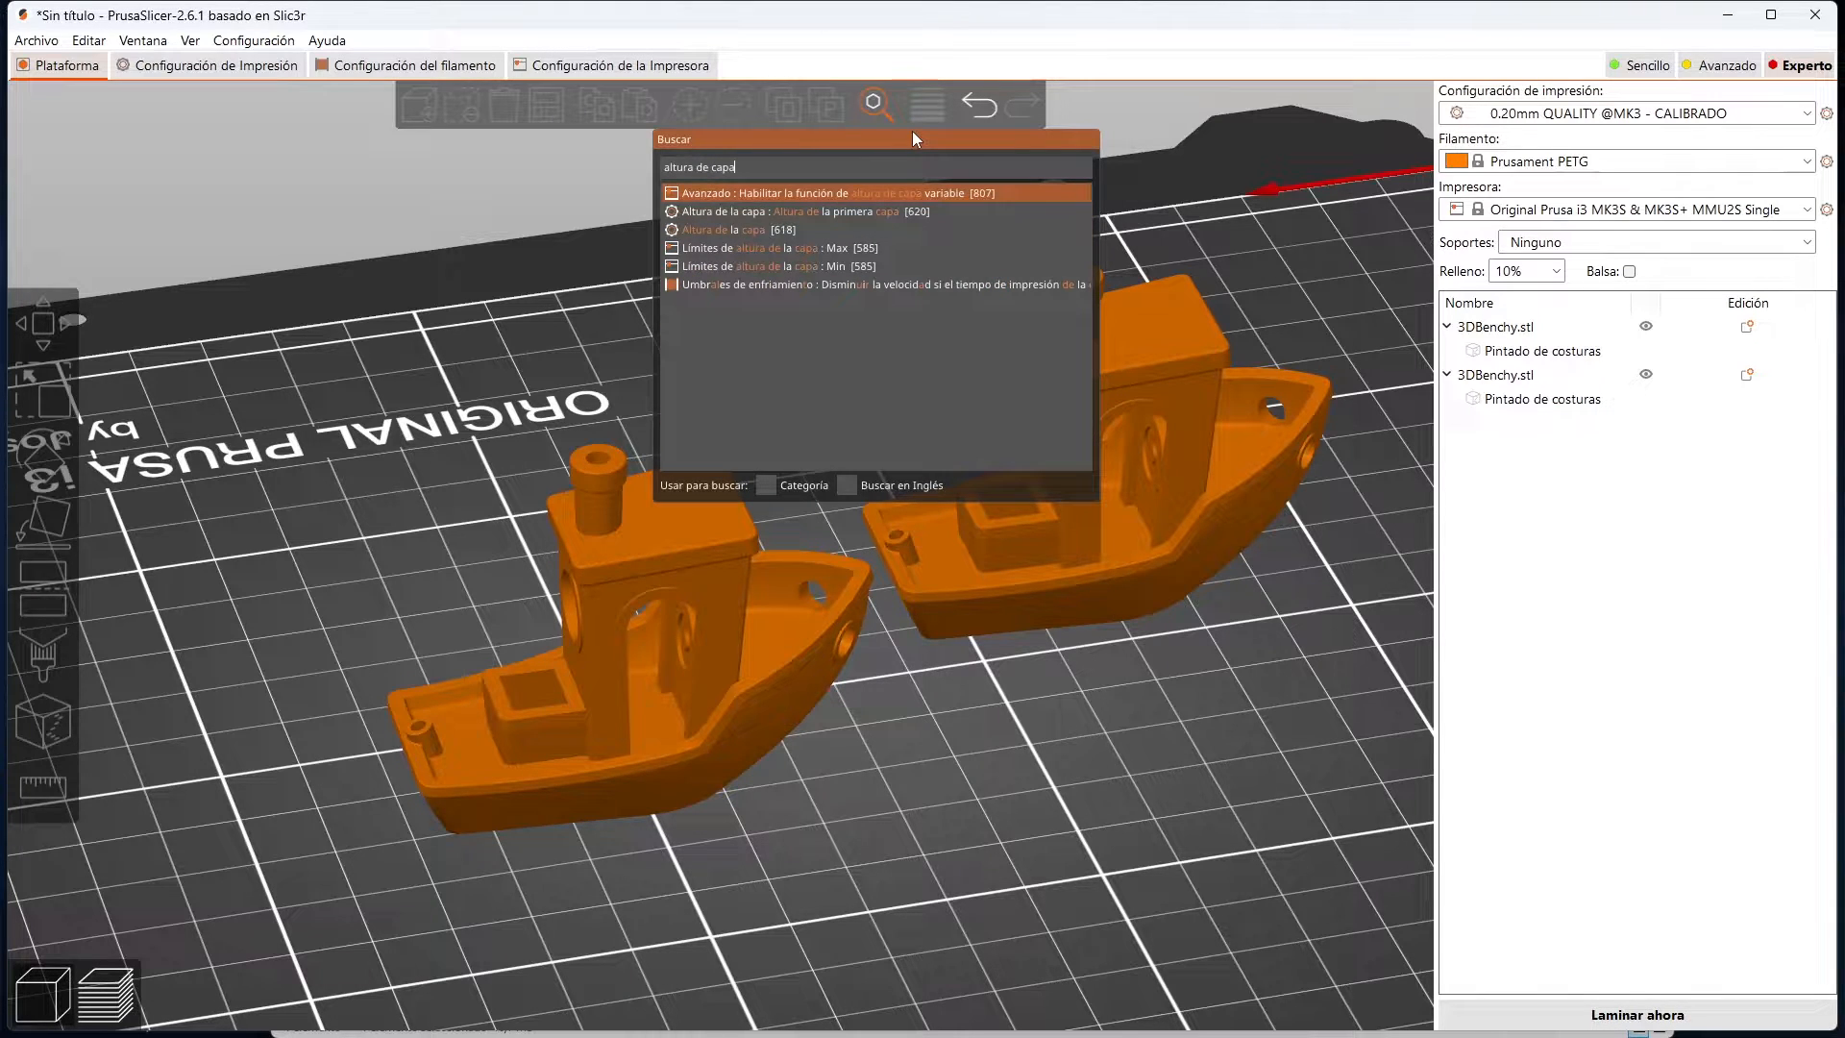
{"action": "left_click", "coordinate": [783, 229]}
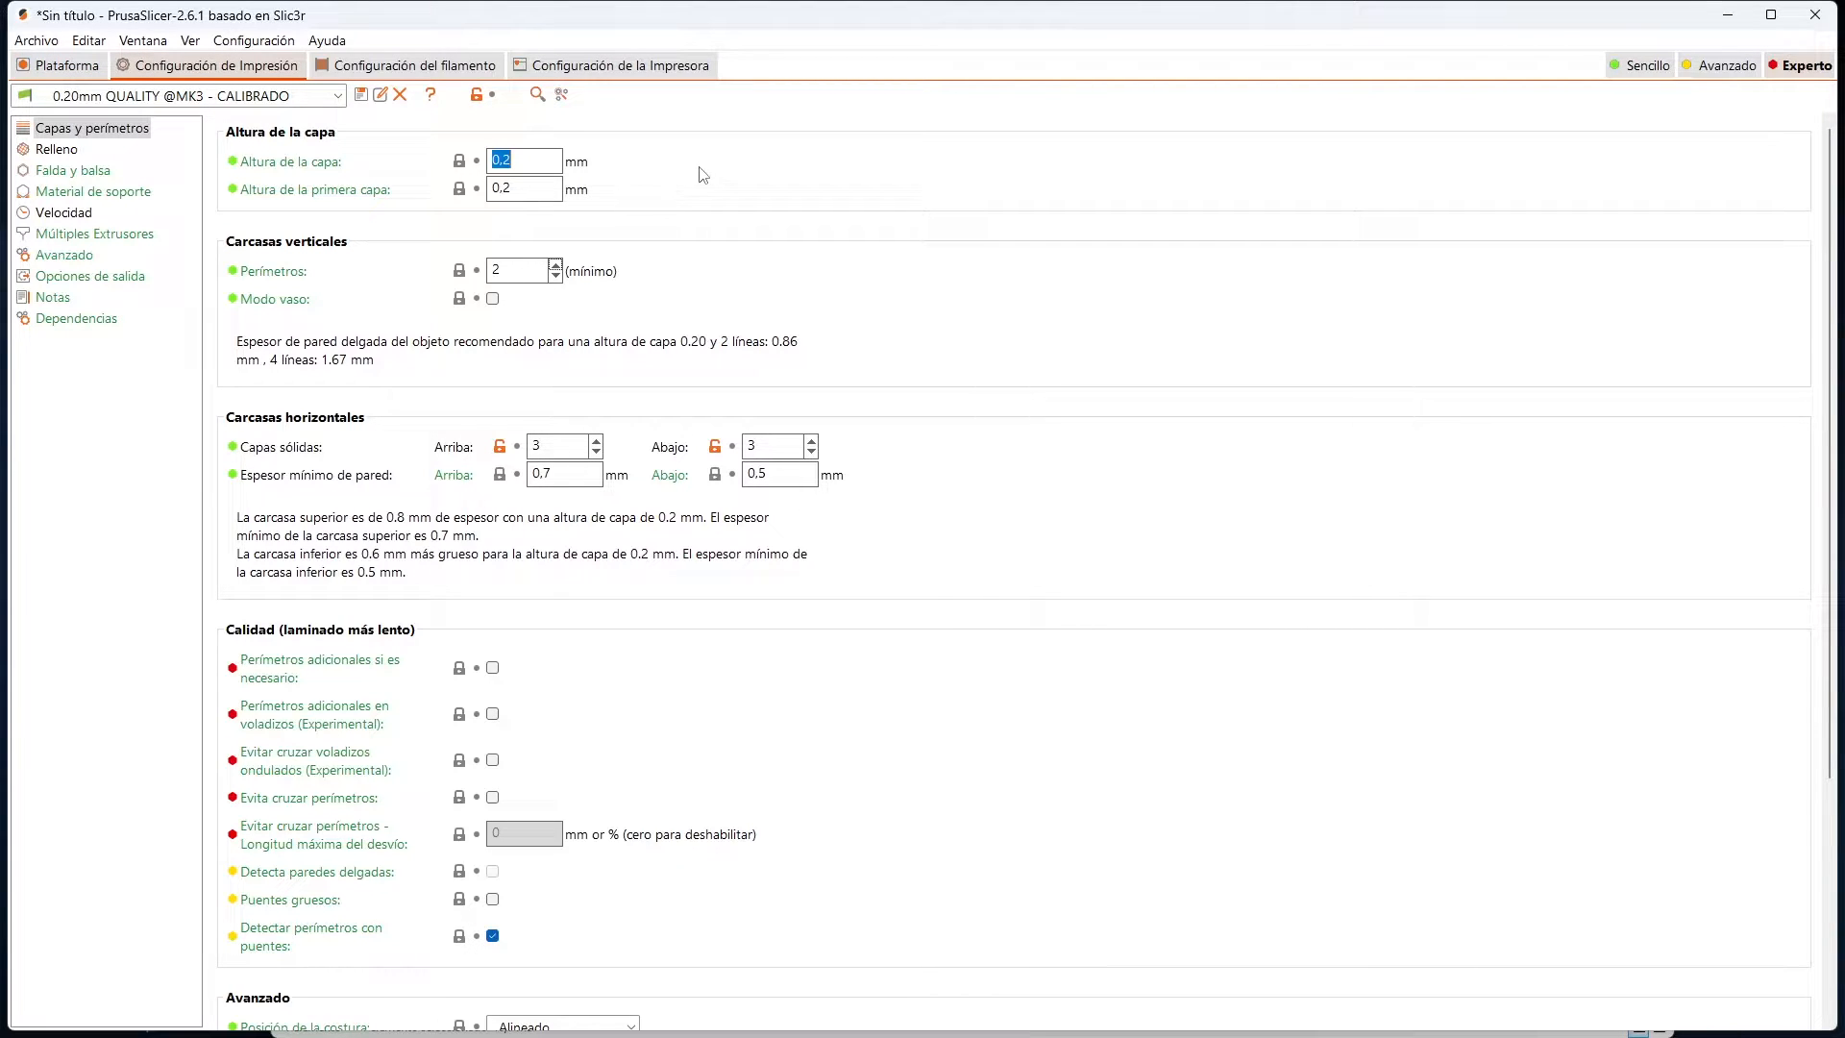
{"action": "left_click", "coordinate": [19, 65]}
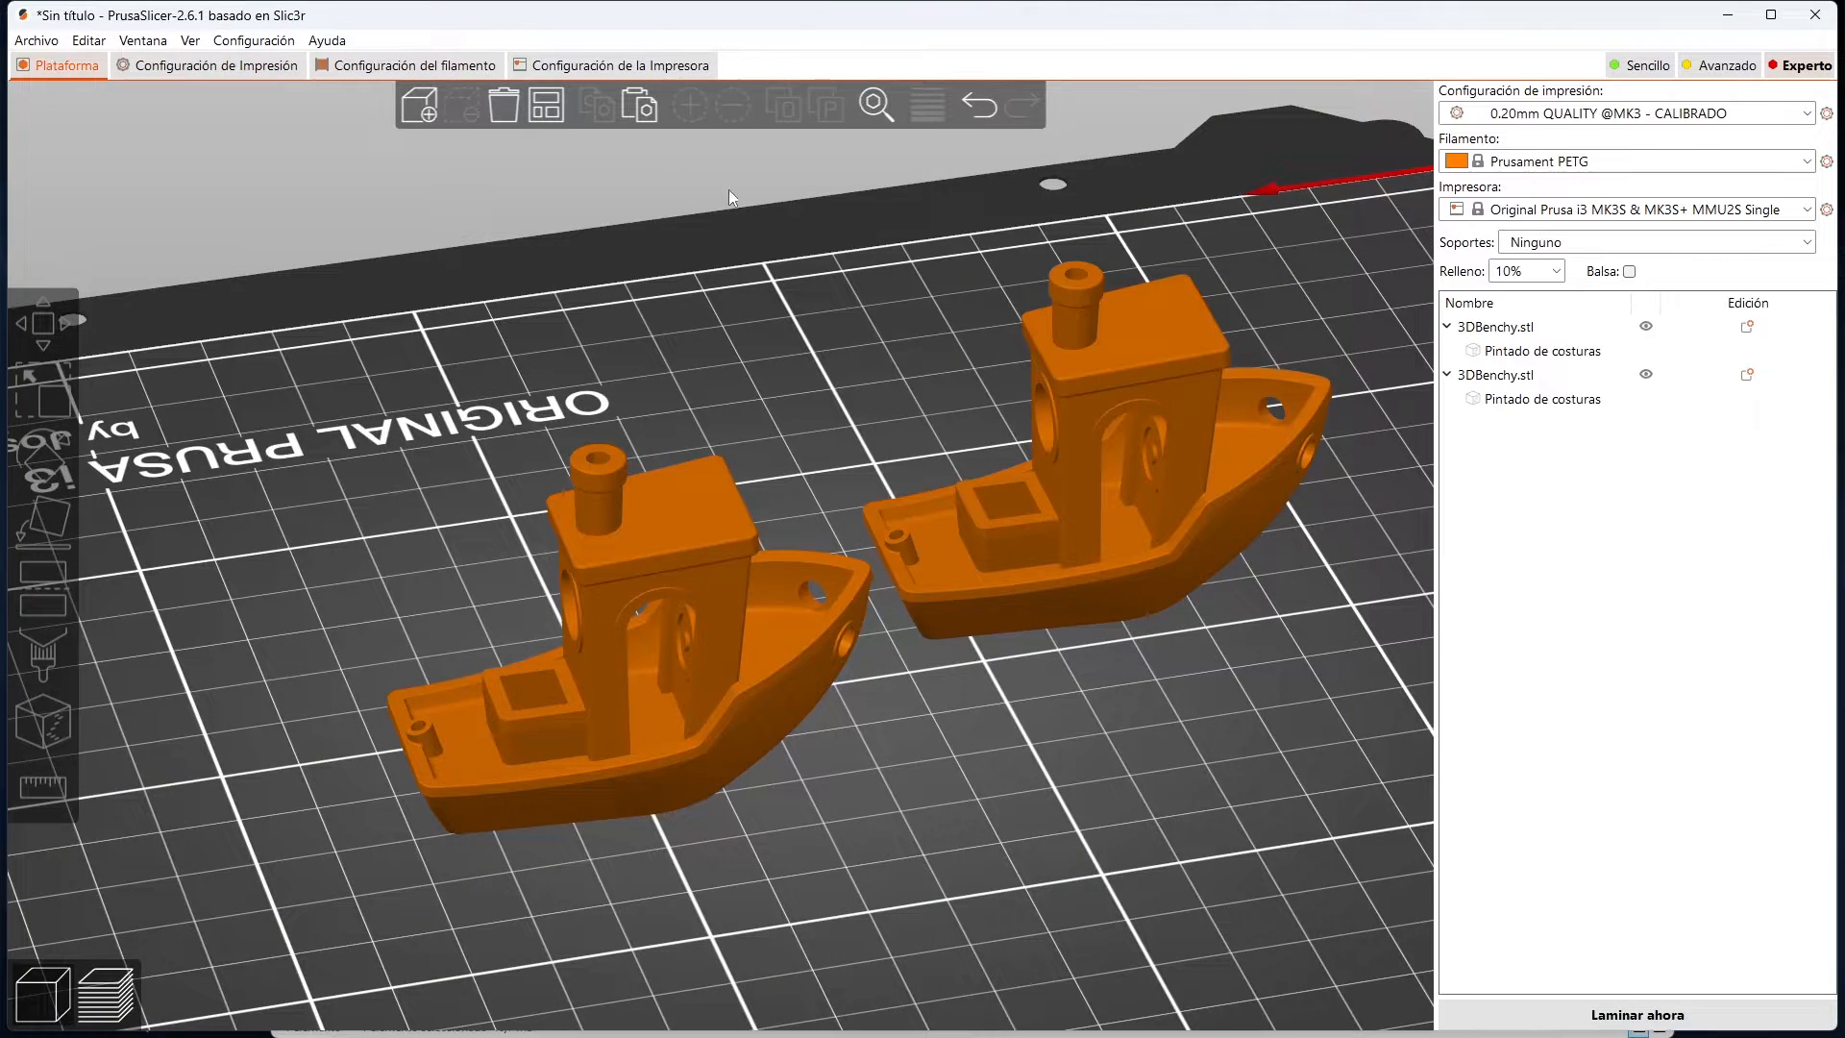
Step: Delete the second 3DBenchy object from the plate and move the remaining boat to about X 146, Y 136 mm
{"action": "left_click_drag", "start_coordinate": [897, 163], "coordinate": [920, 262]}
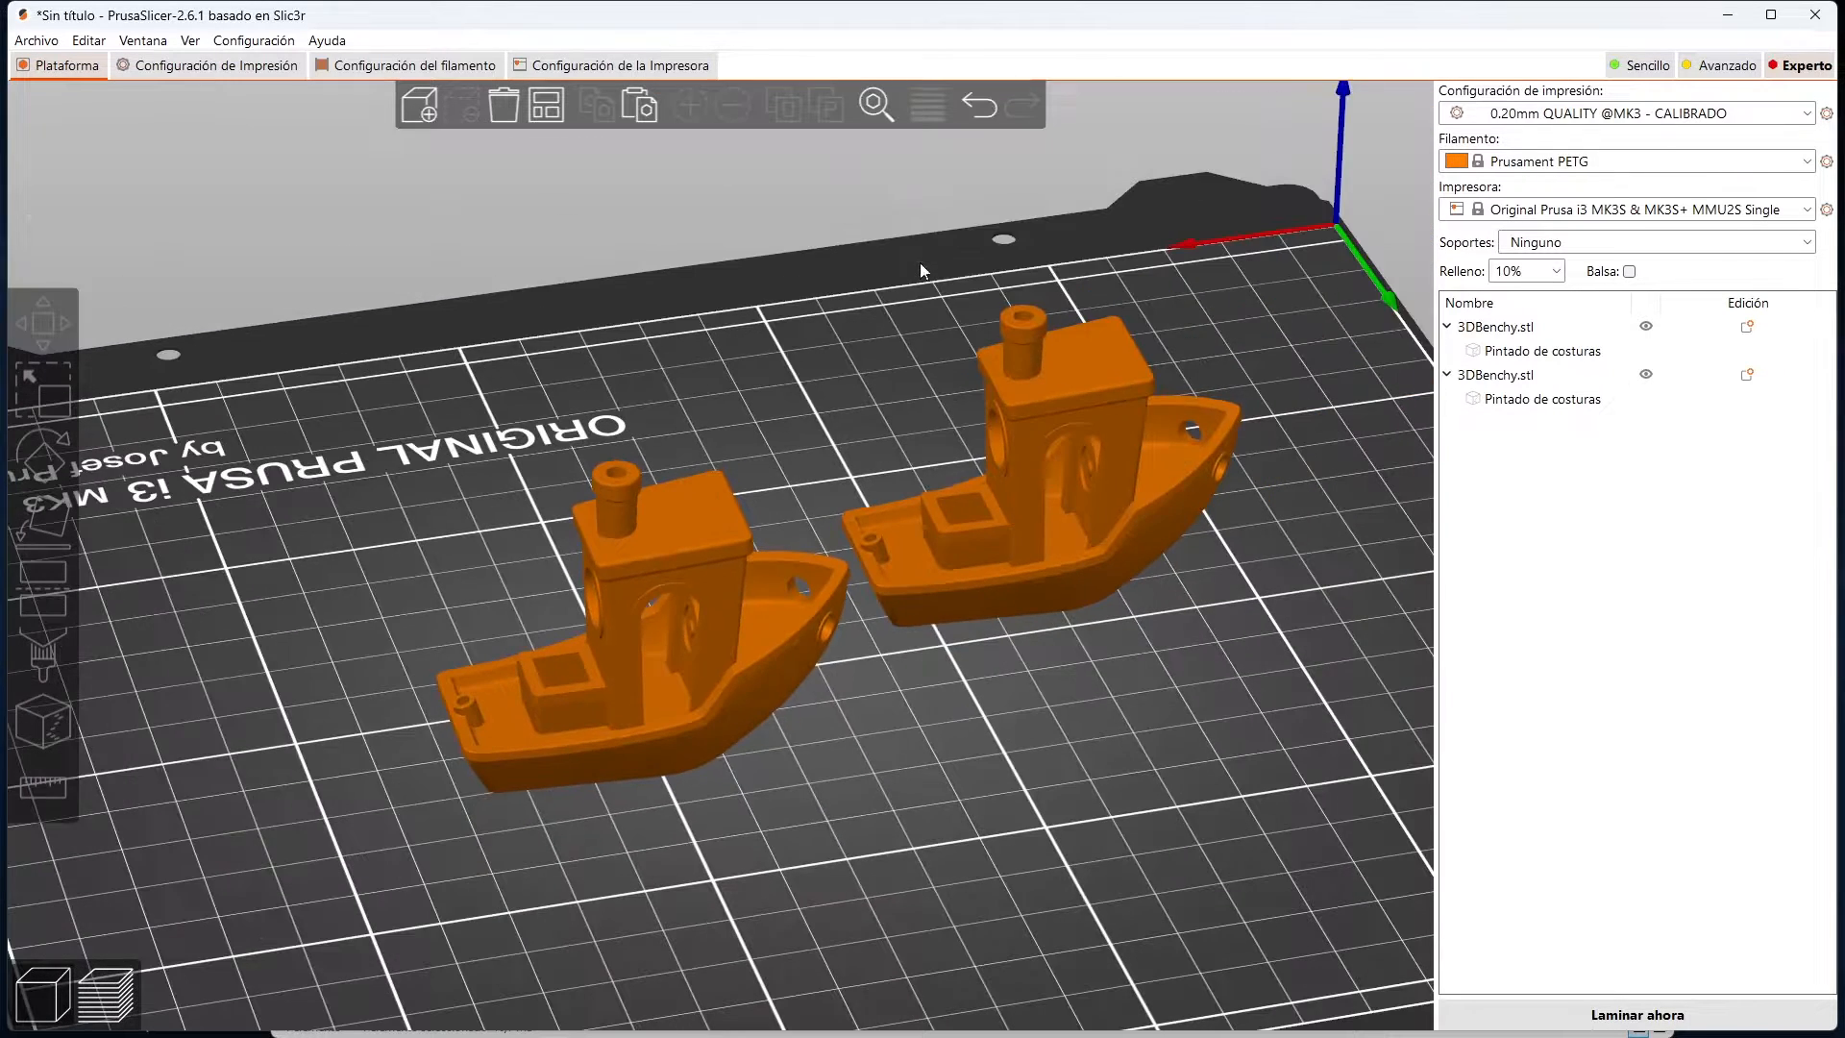
{"action": "left_click", "coordinate": [750, 577]}
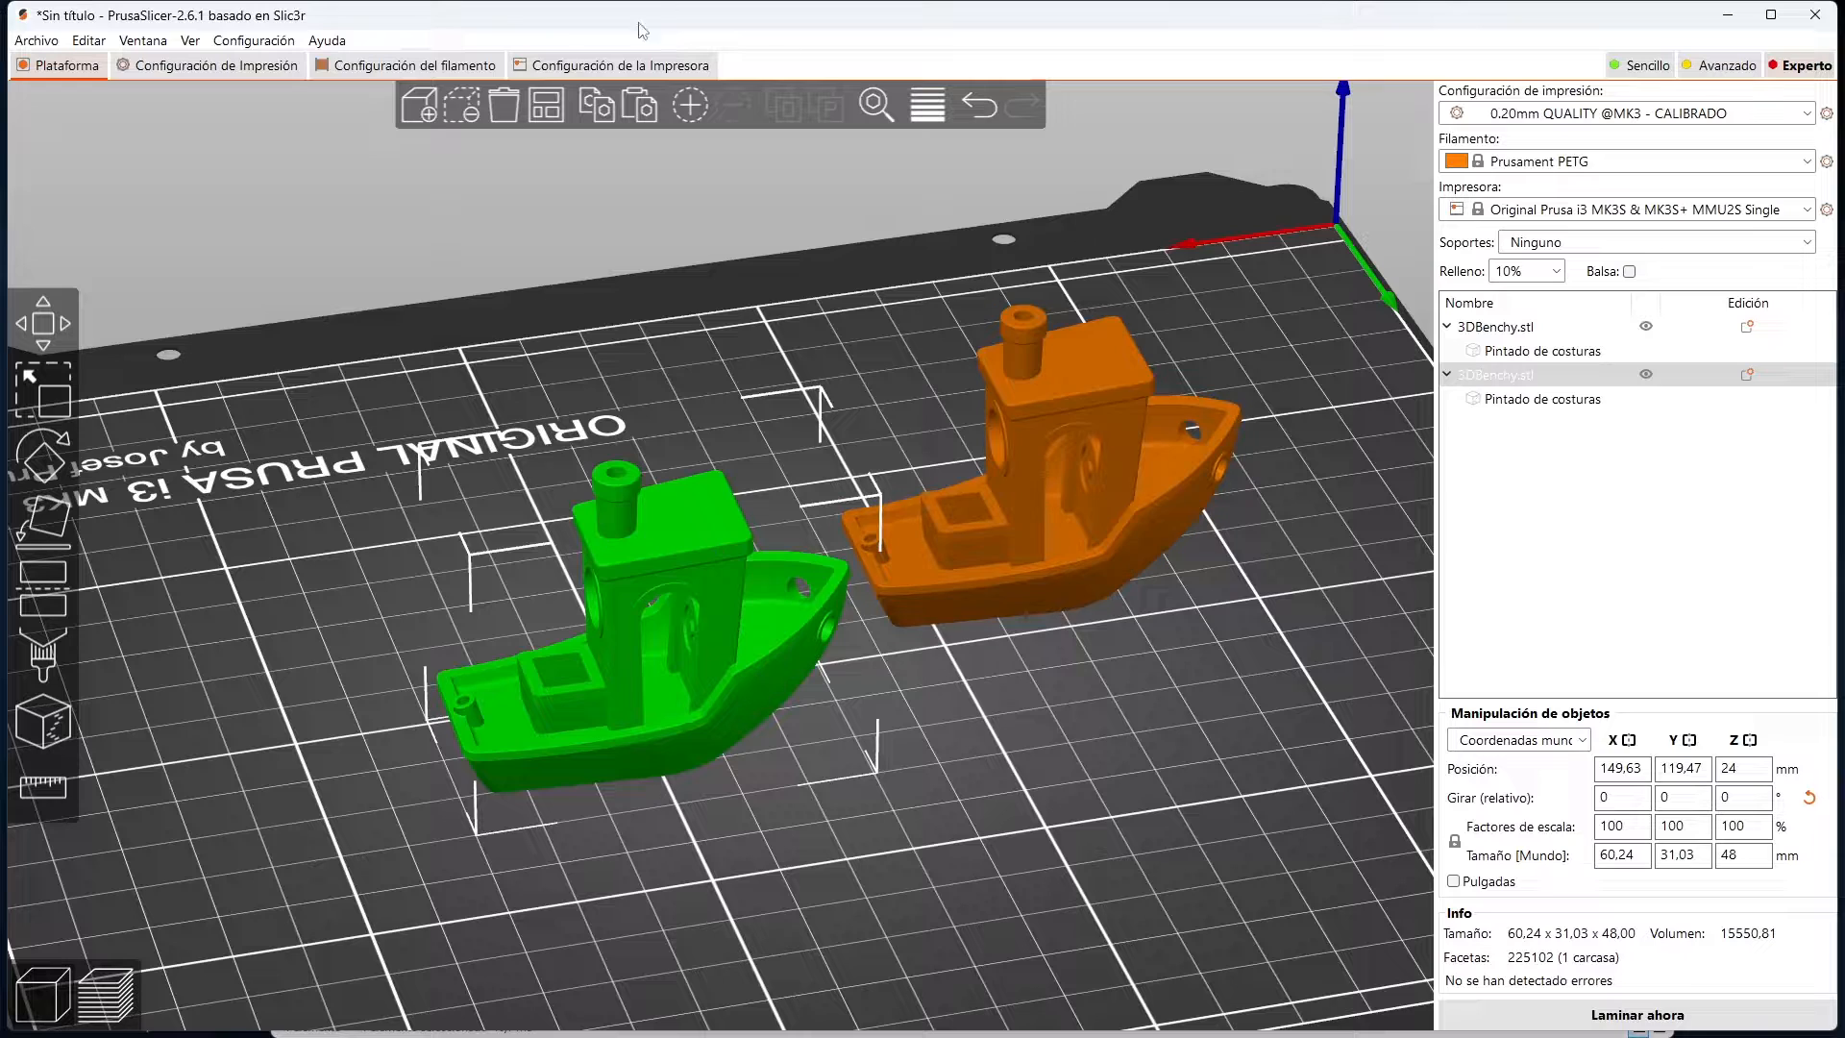
{"action": "left_click", "coordinate": [459, 106]}
{"action": "left_click_drag", "start_coordinate": [1092, 362], "coordinate": [776, 544]}
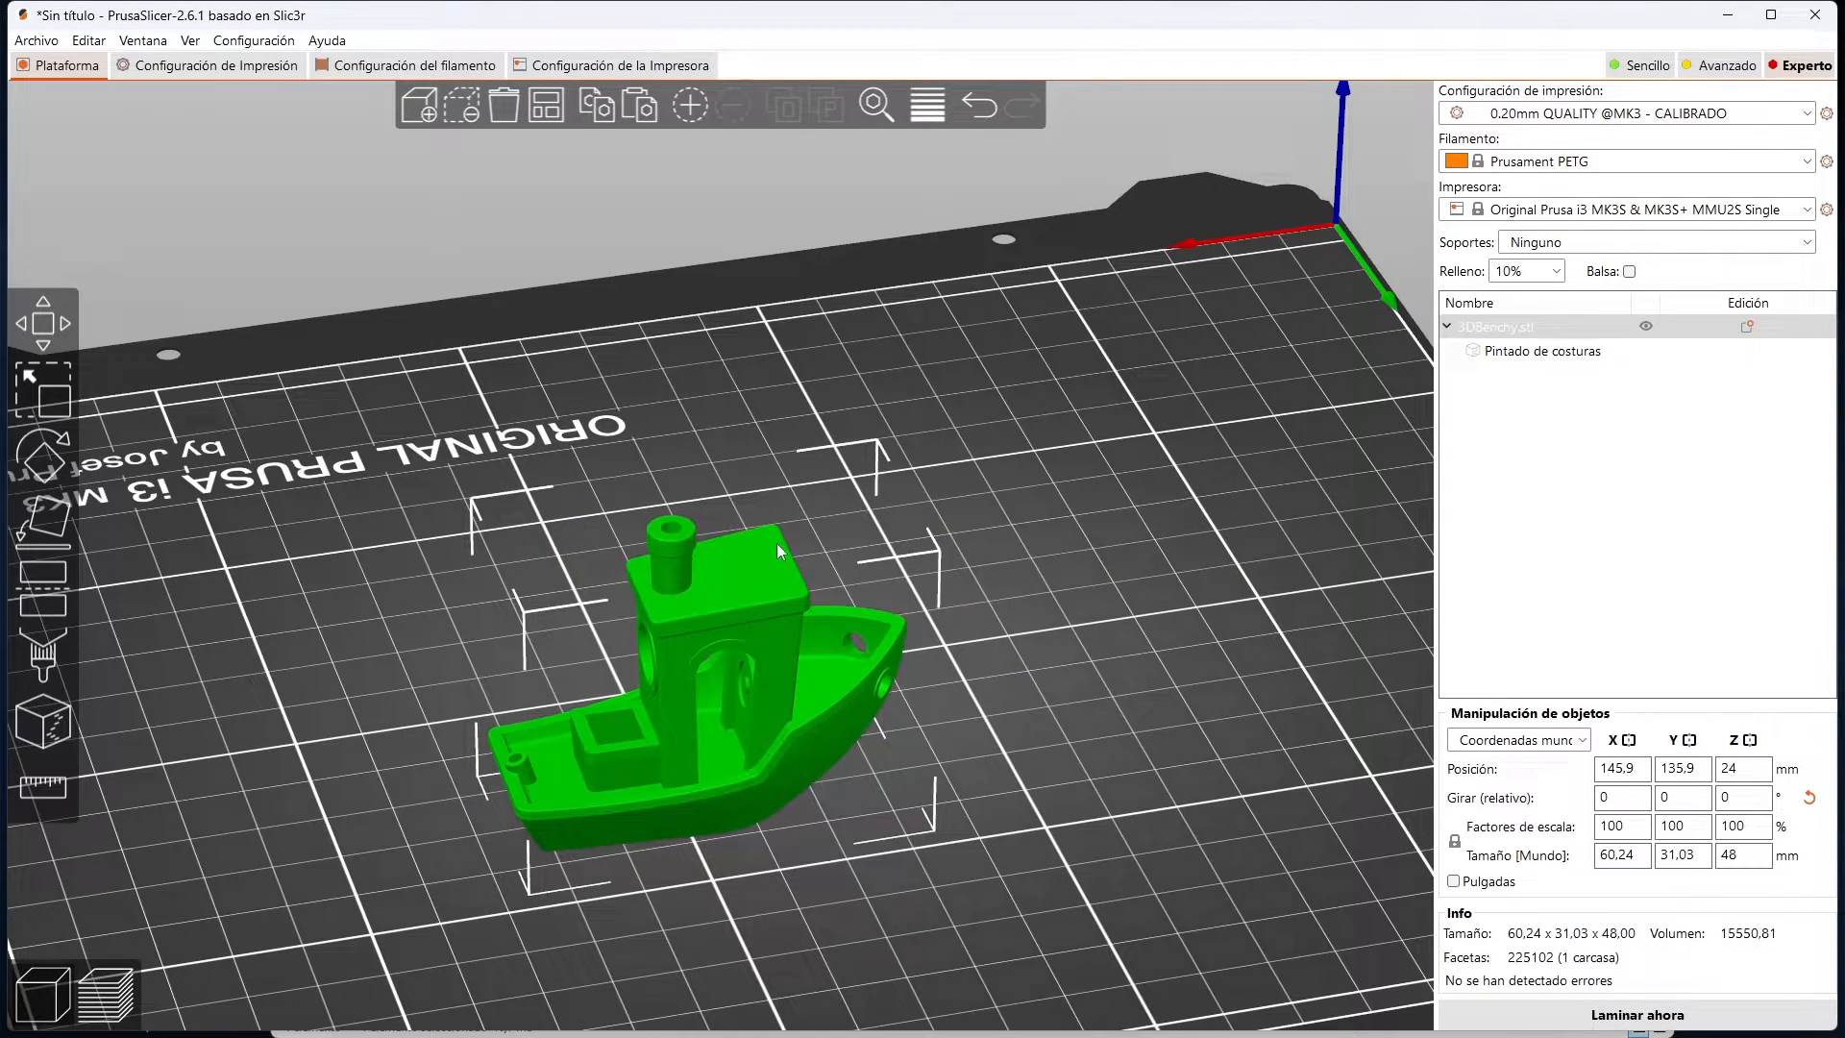
Step: Edit the boat's variable layer height with finer bands near the base and below the deck and two coarser bands between, trying undo and redo
{"action": "left_click", "coordinate": [918, 110]}
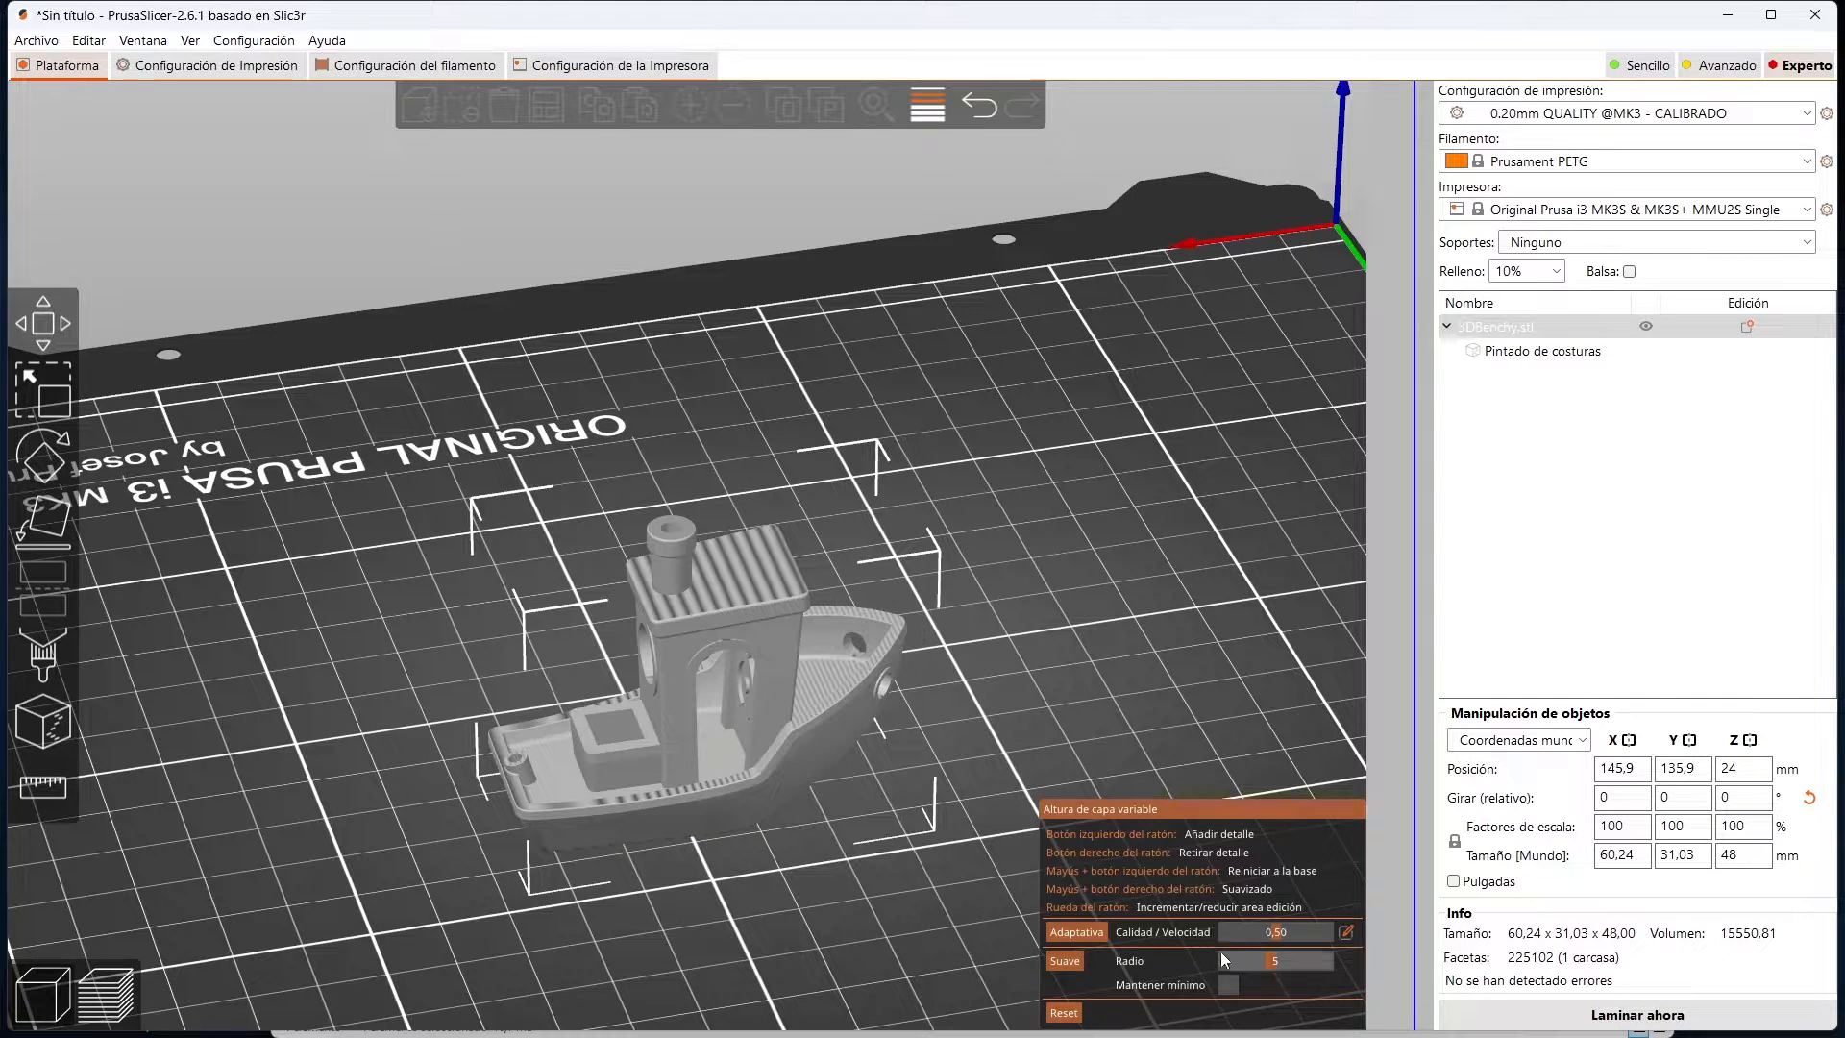
{"action": "key", "text": "ctrl+z"}
{"action": "left_click", "coordinate": [1409, 981]}
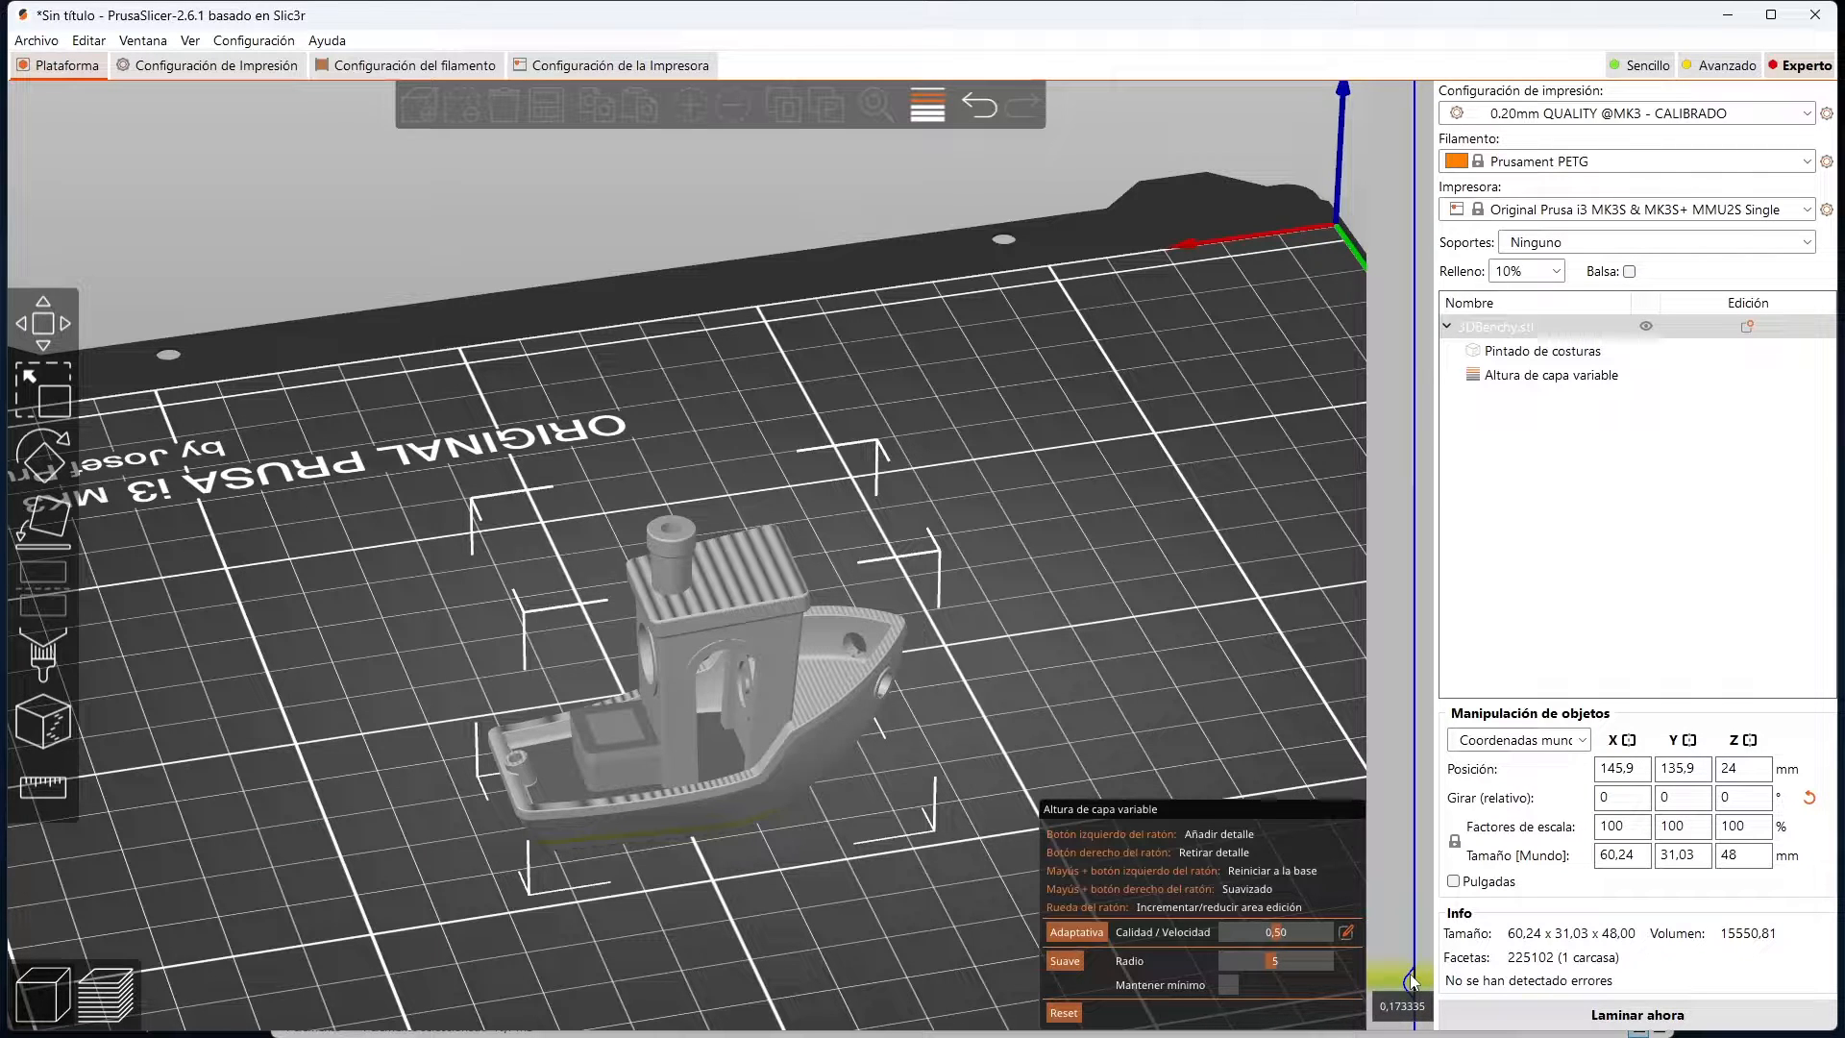
{"action": "right_click", "coordinate": [1416, 939]}
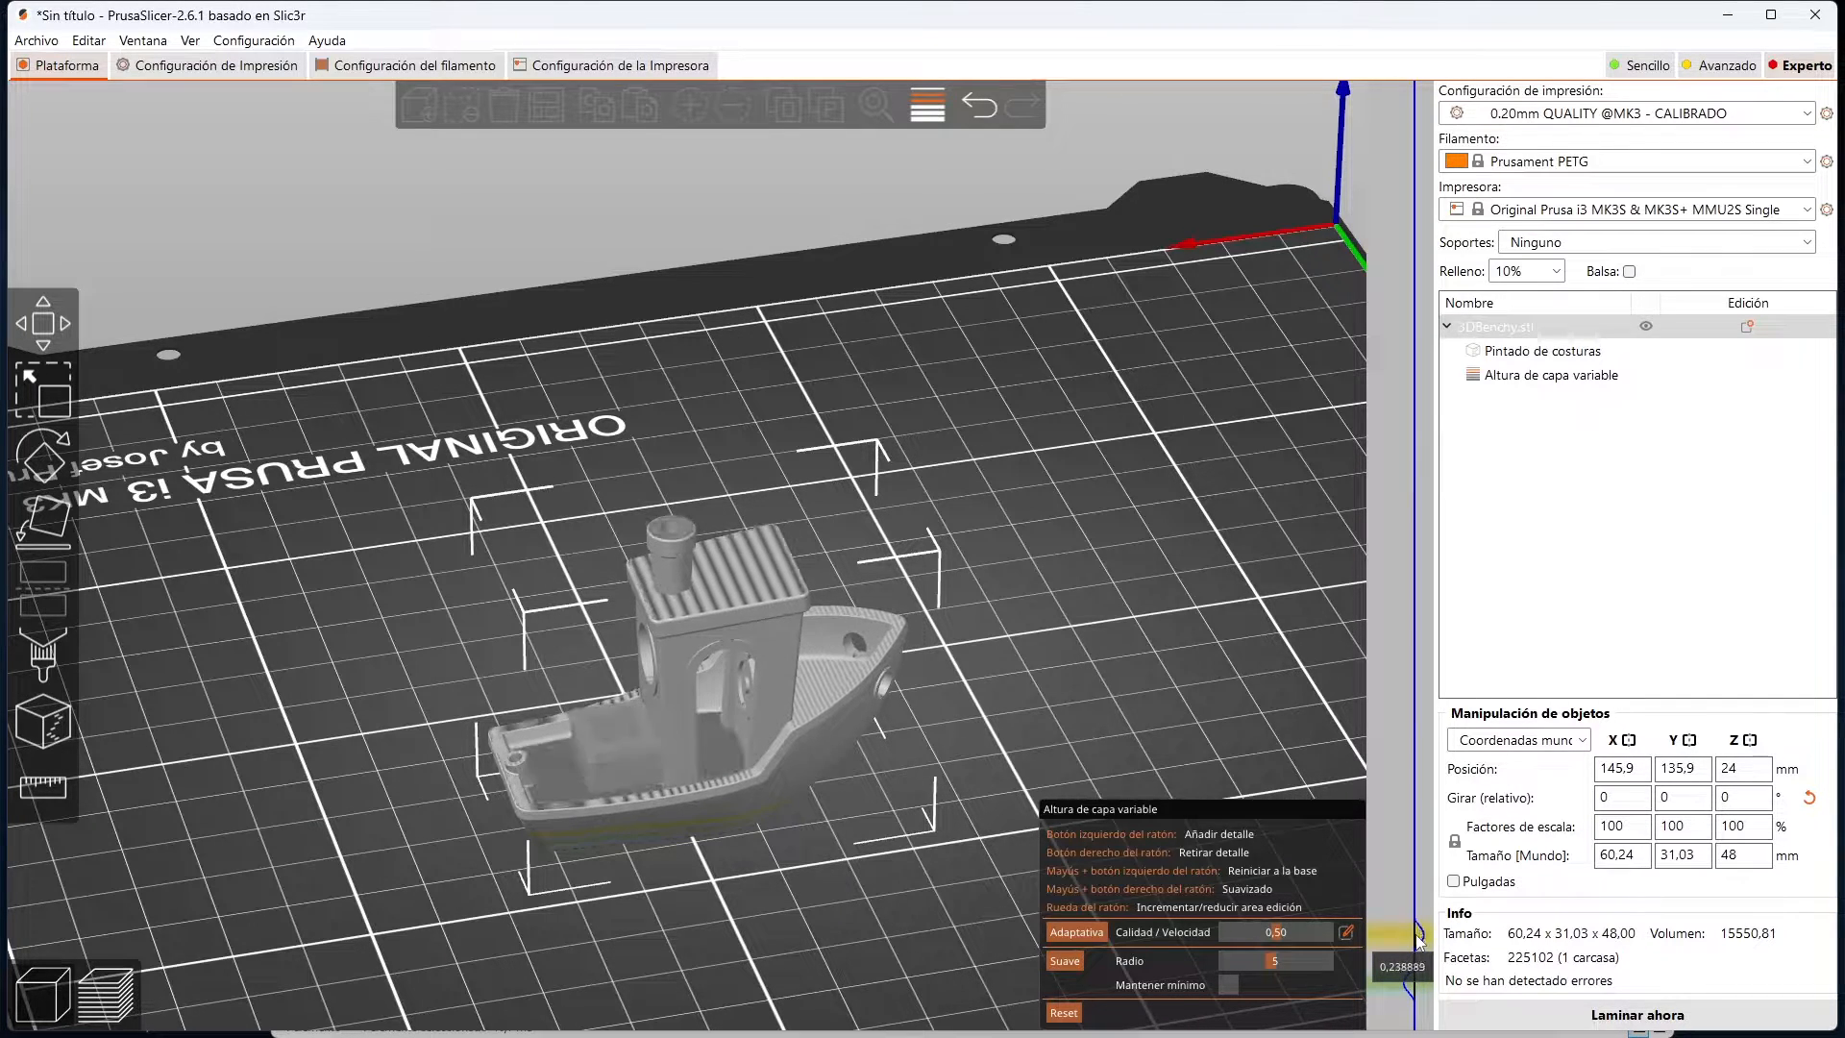
{"action": "left_click_drag", "start_coordinate": [1426, 880], "coordinate": [1418, 824]}
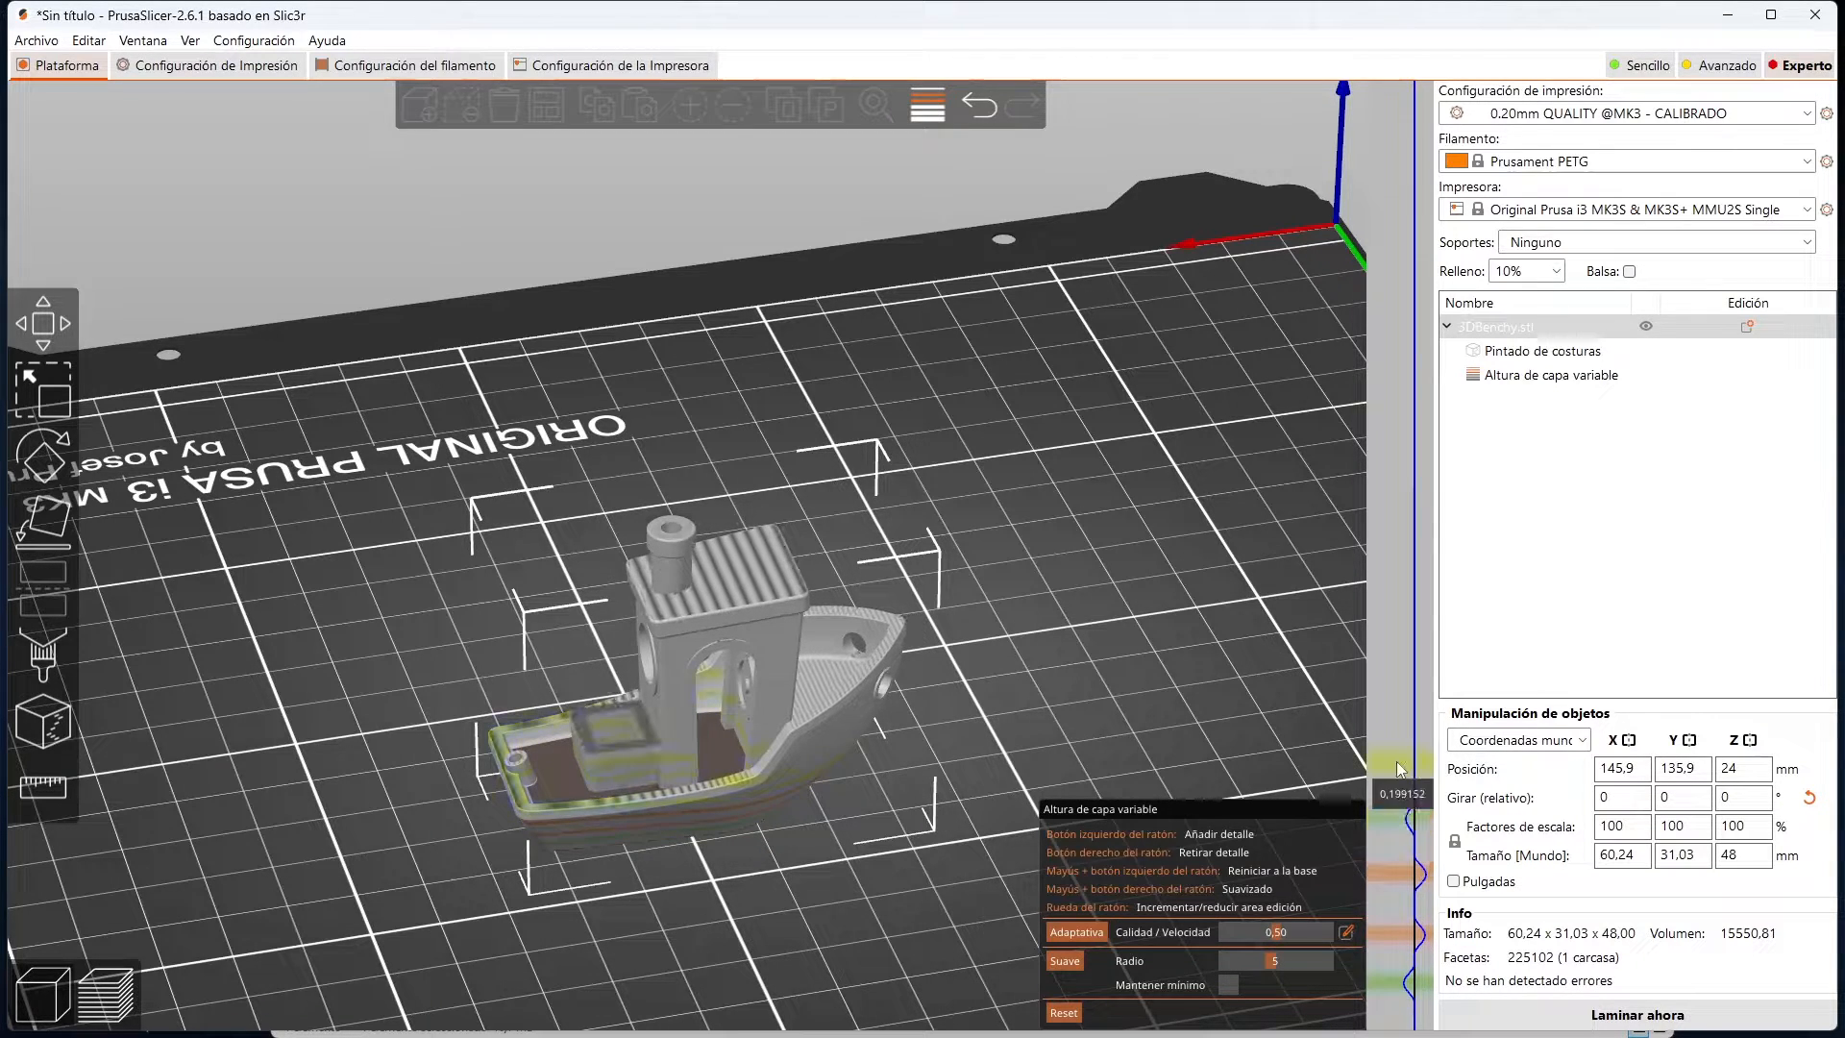
{"action": "left_click", "coordinate": [927, 104]}
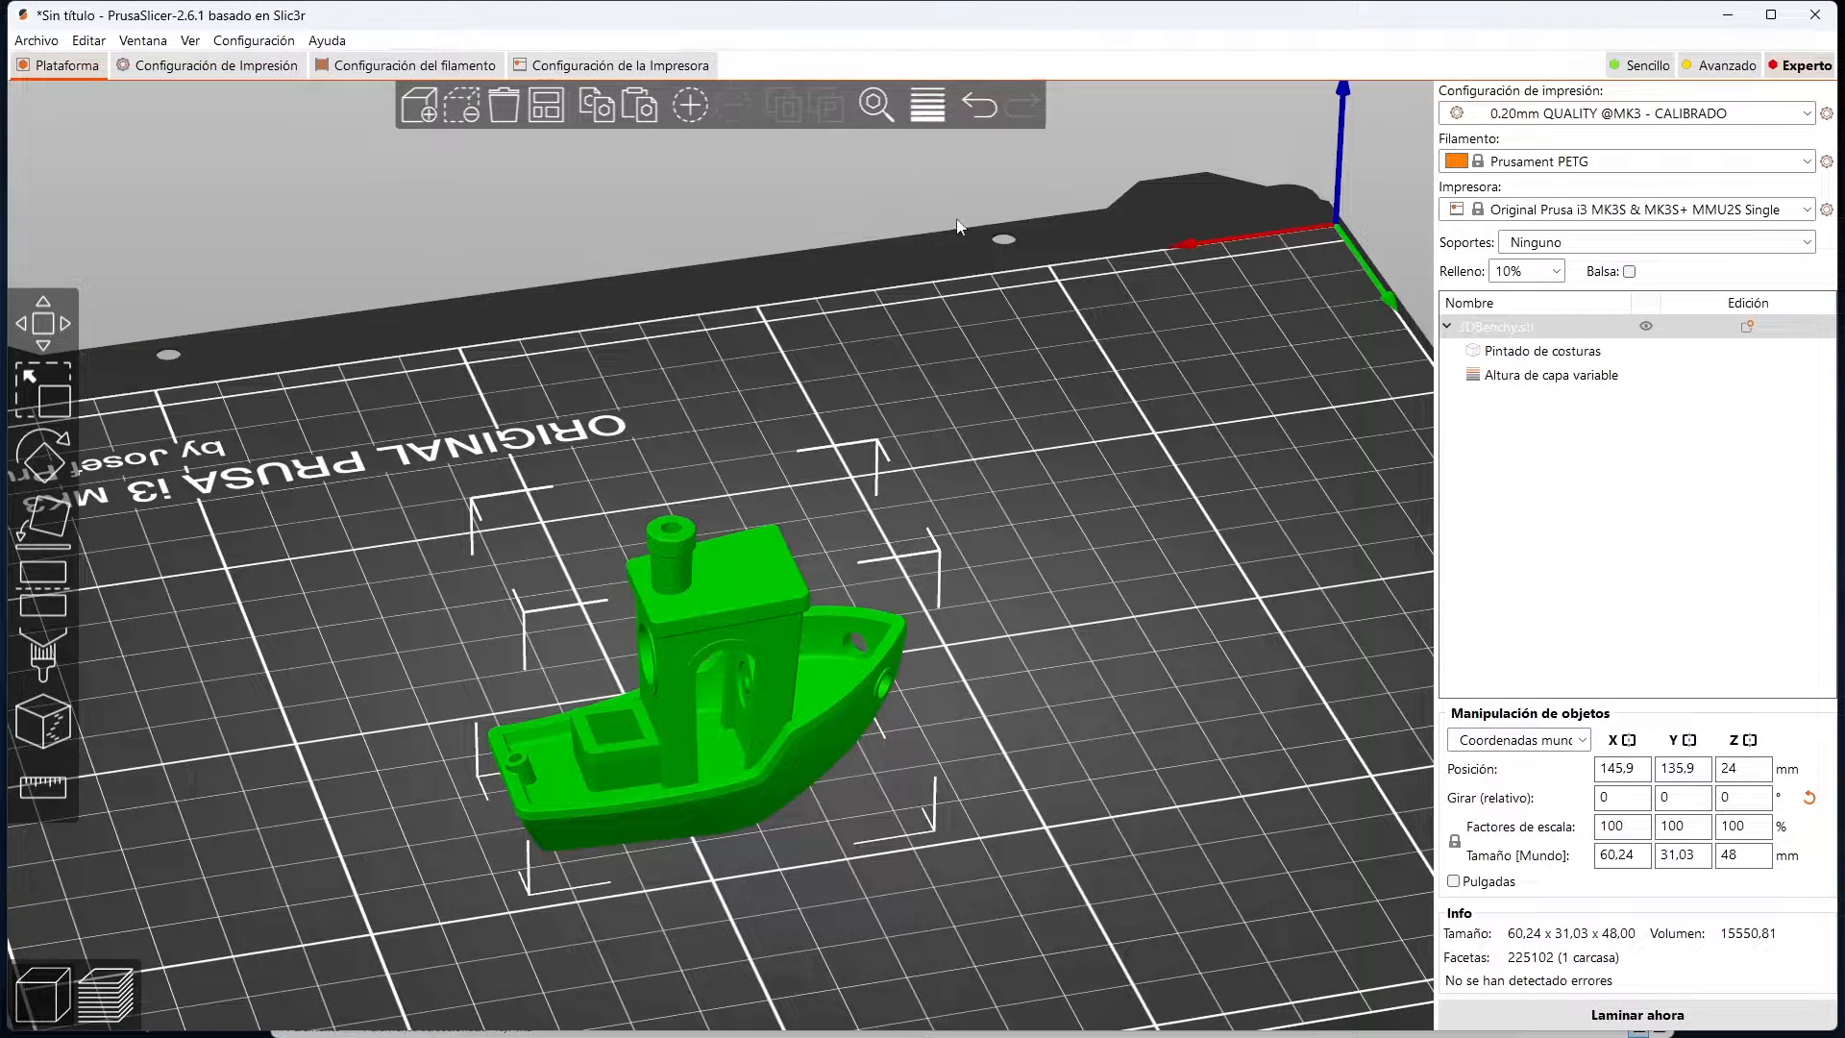
{"action": "left_click", "coordinate": [988, 100]}
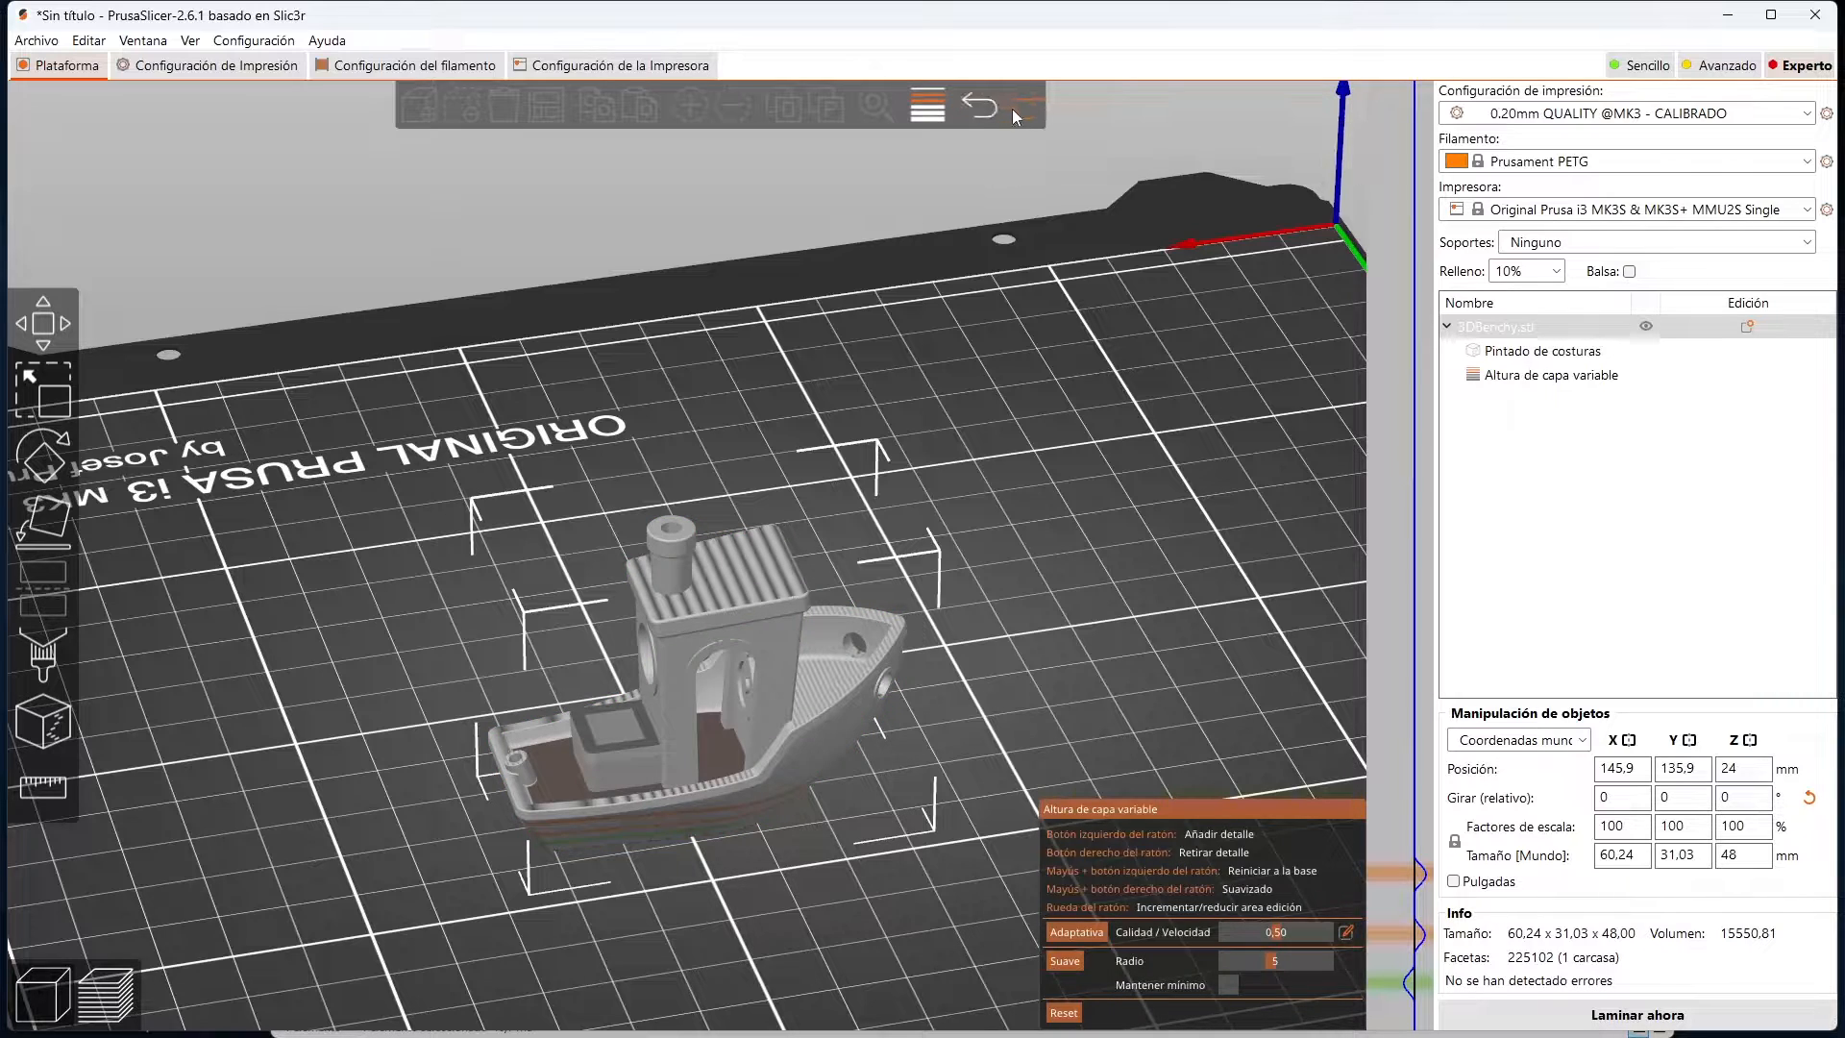
{"action": "left_click", "coordinate": [1013, 107]}
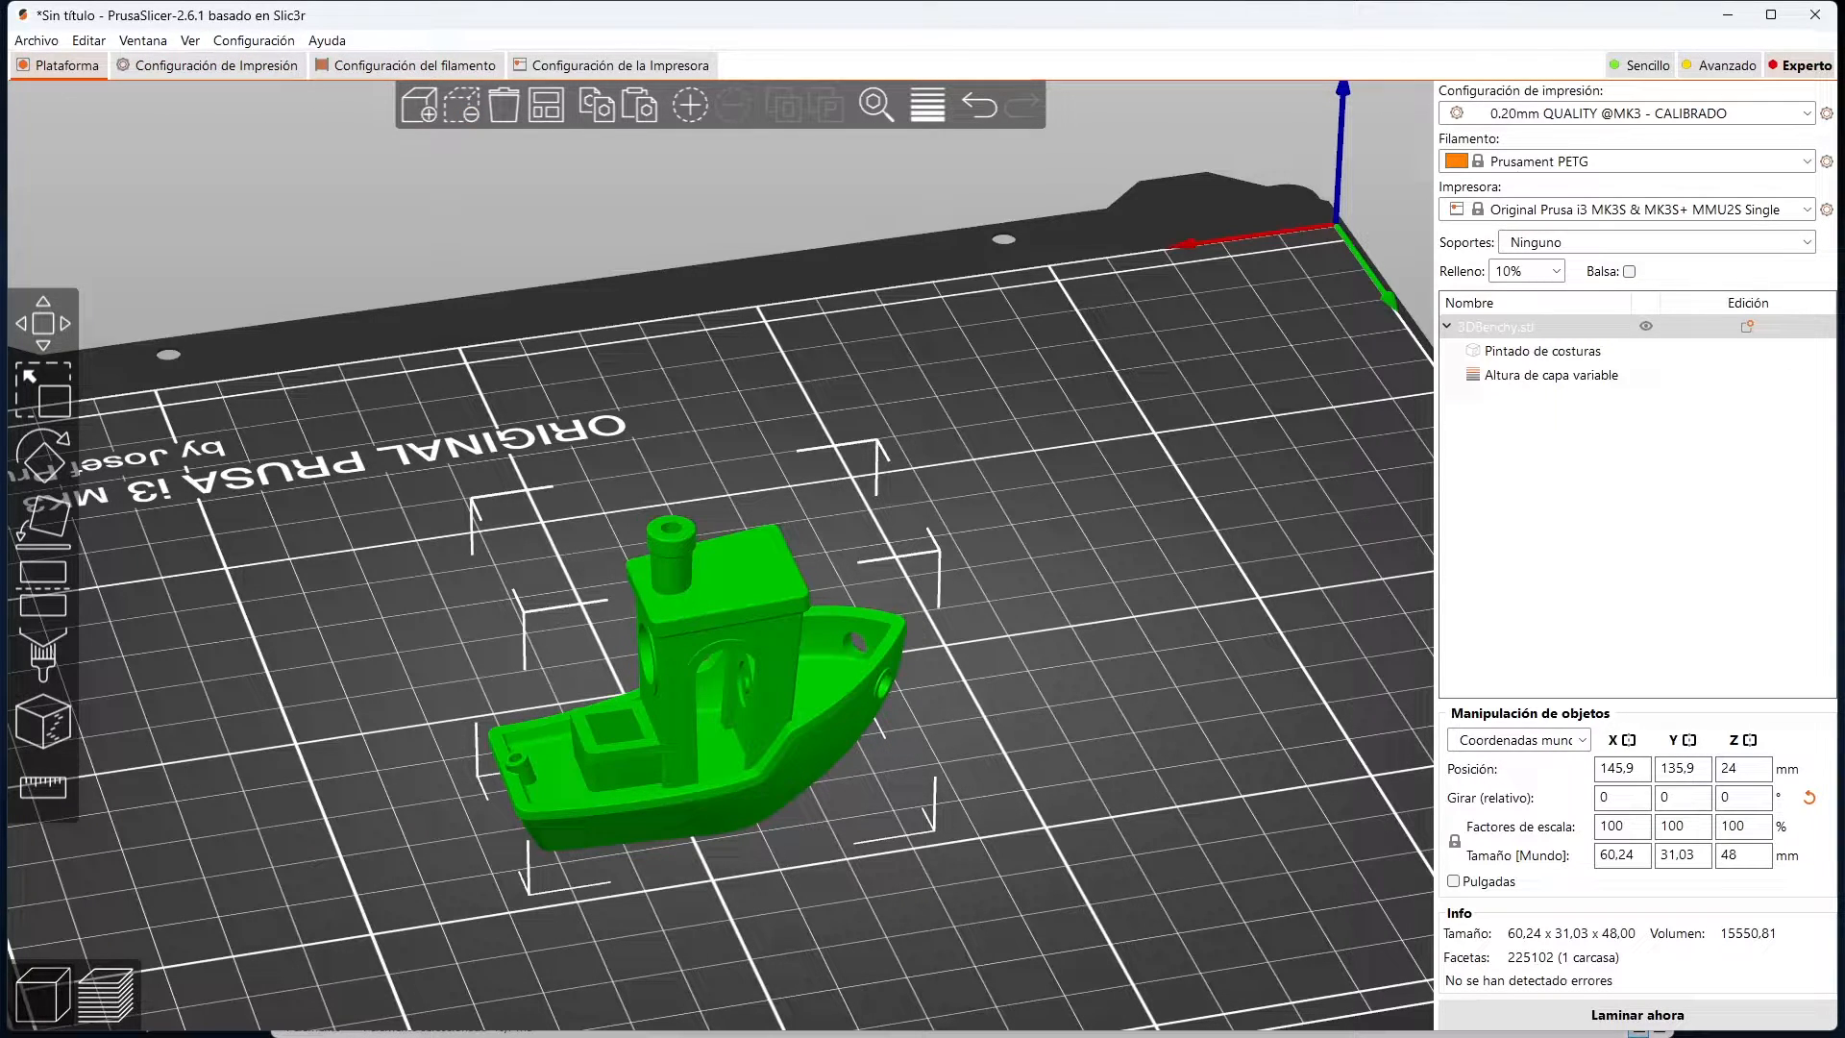
Step: Choose the 0.15mm SPEED print profile and the Generic PLA filament
{"action": "left_click", "coordinate": [1530, 115]}
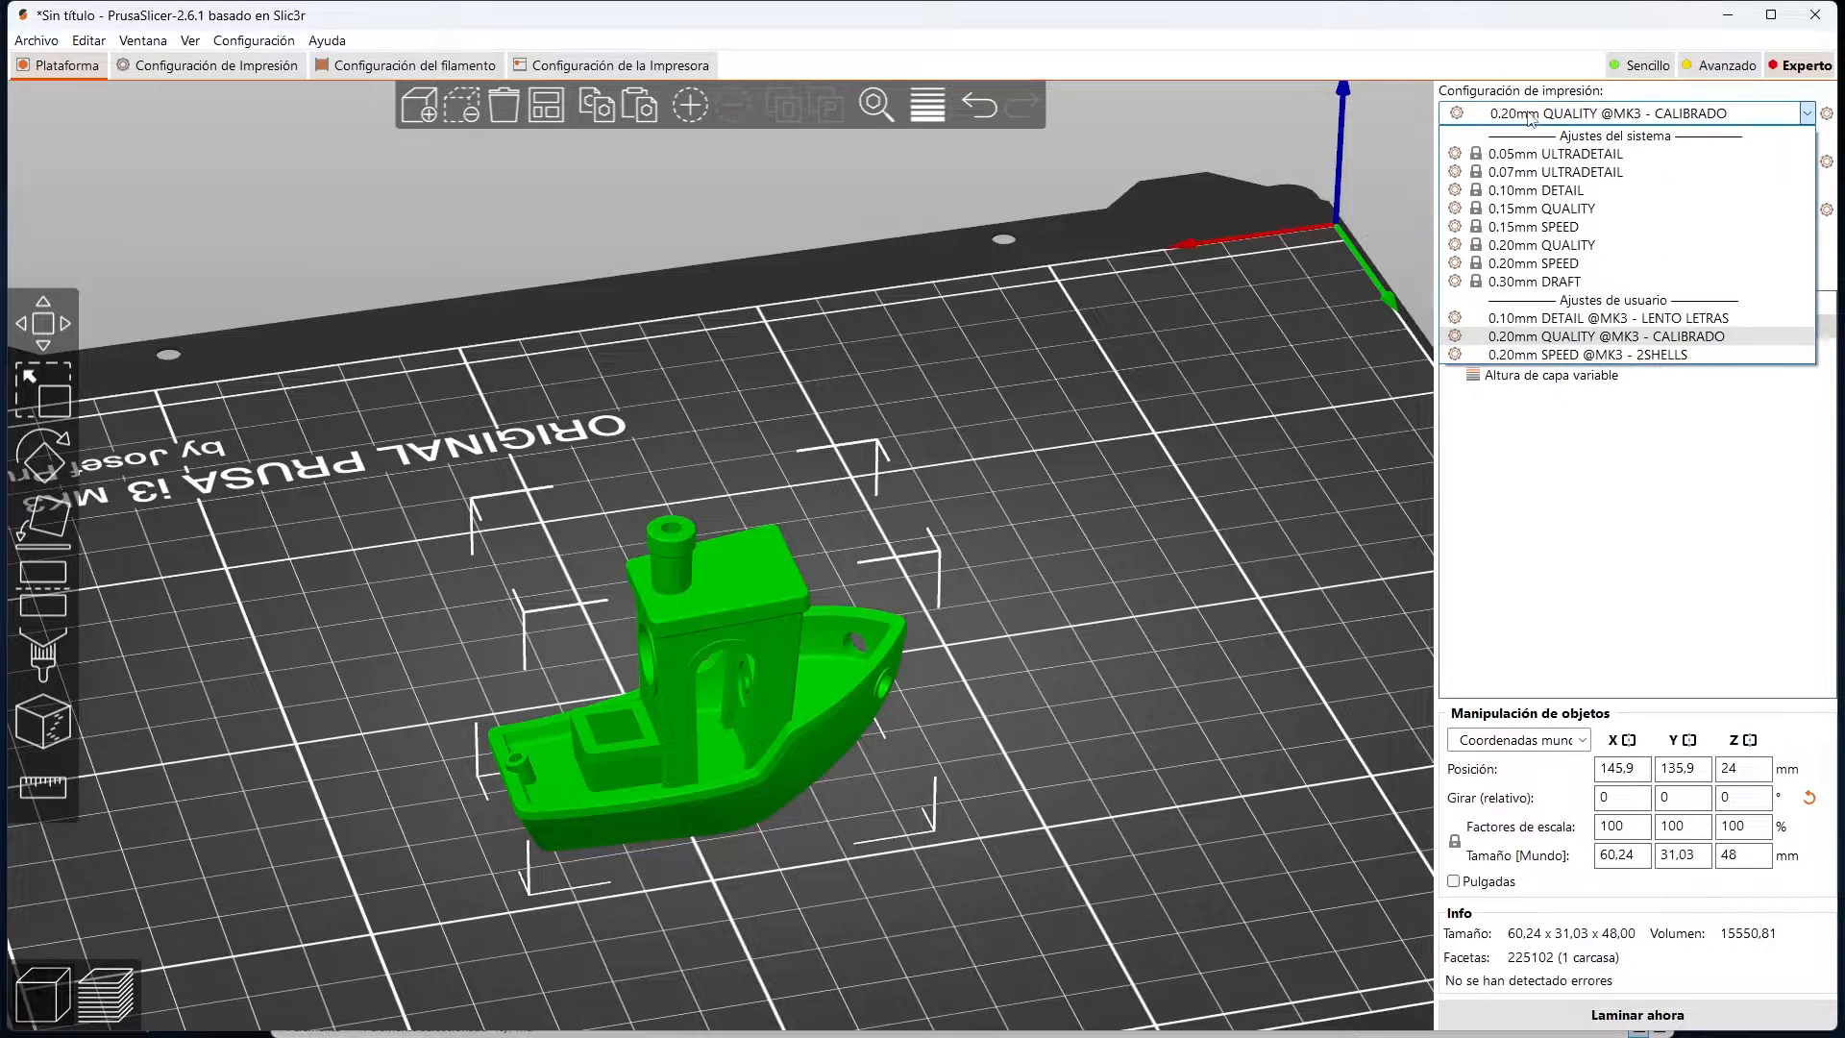
{"action": "left_click", "coordinate": [1578, 227]}
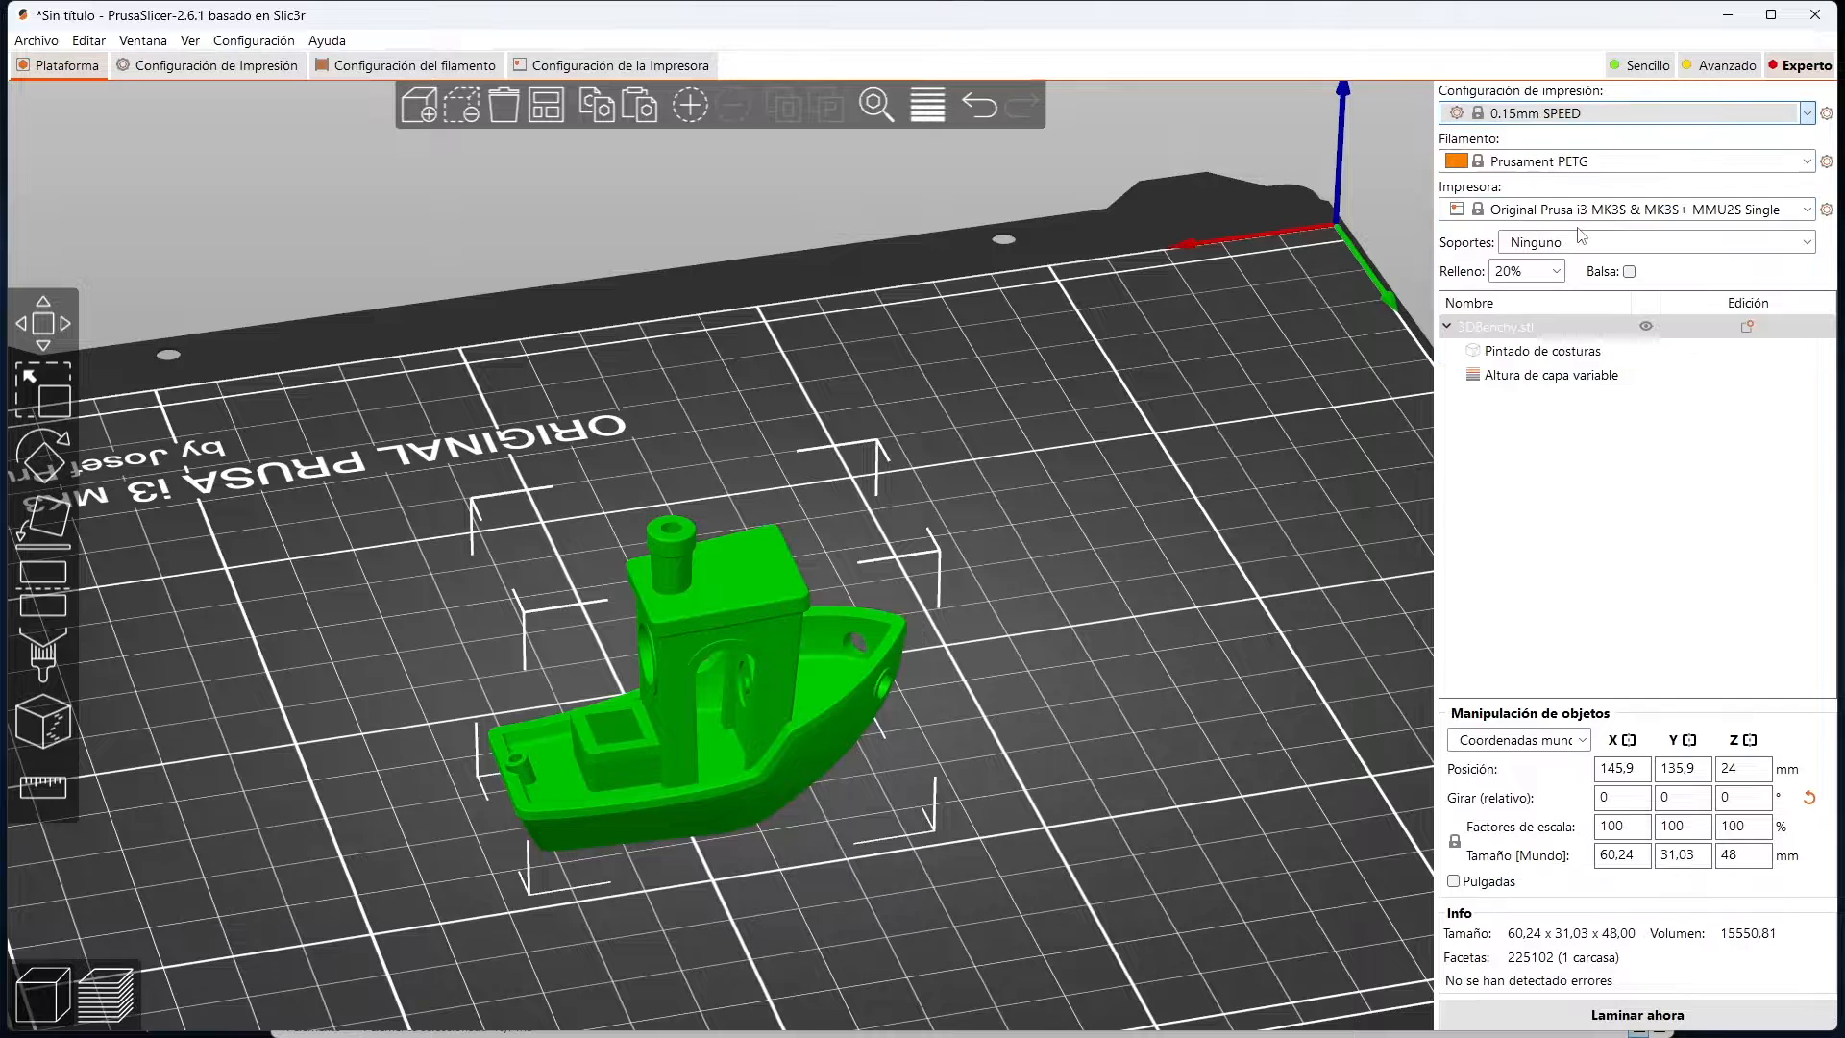
{"action": "left_click", "coordinate": [1525, 164]}
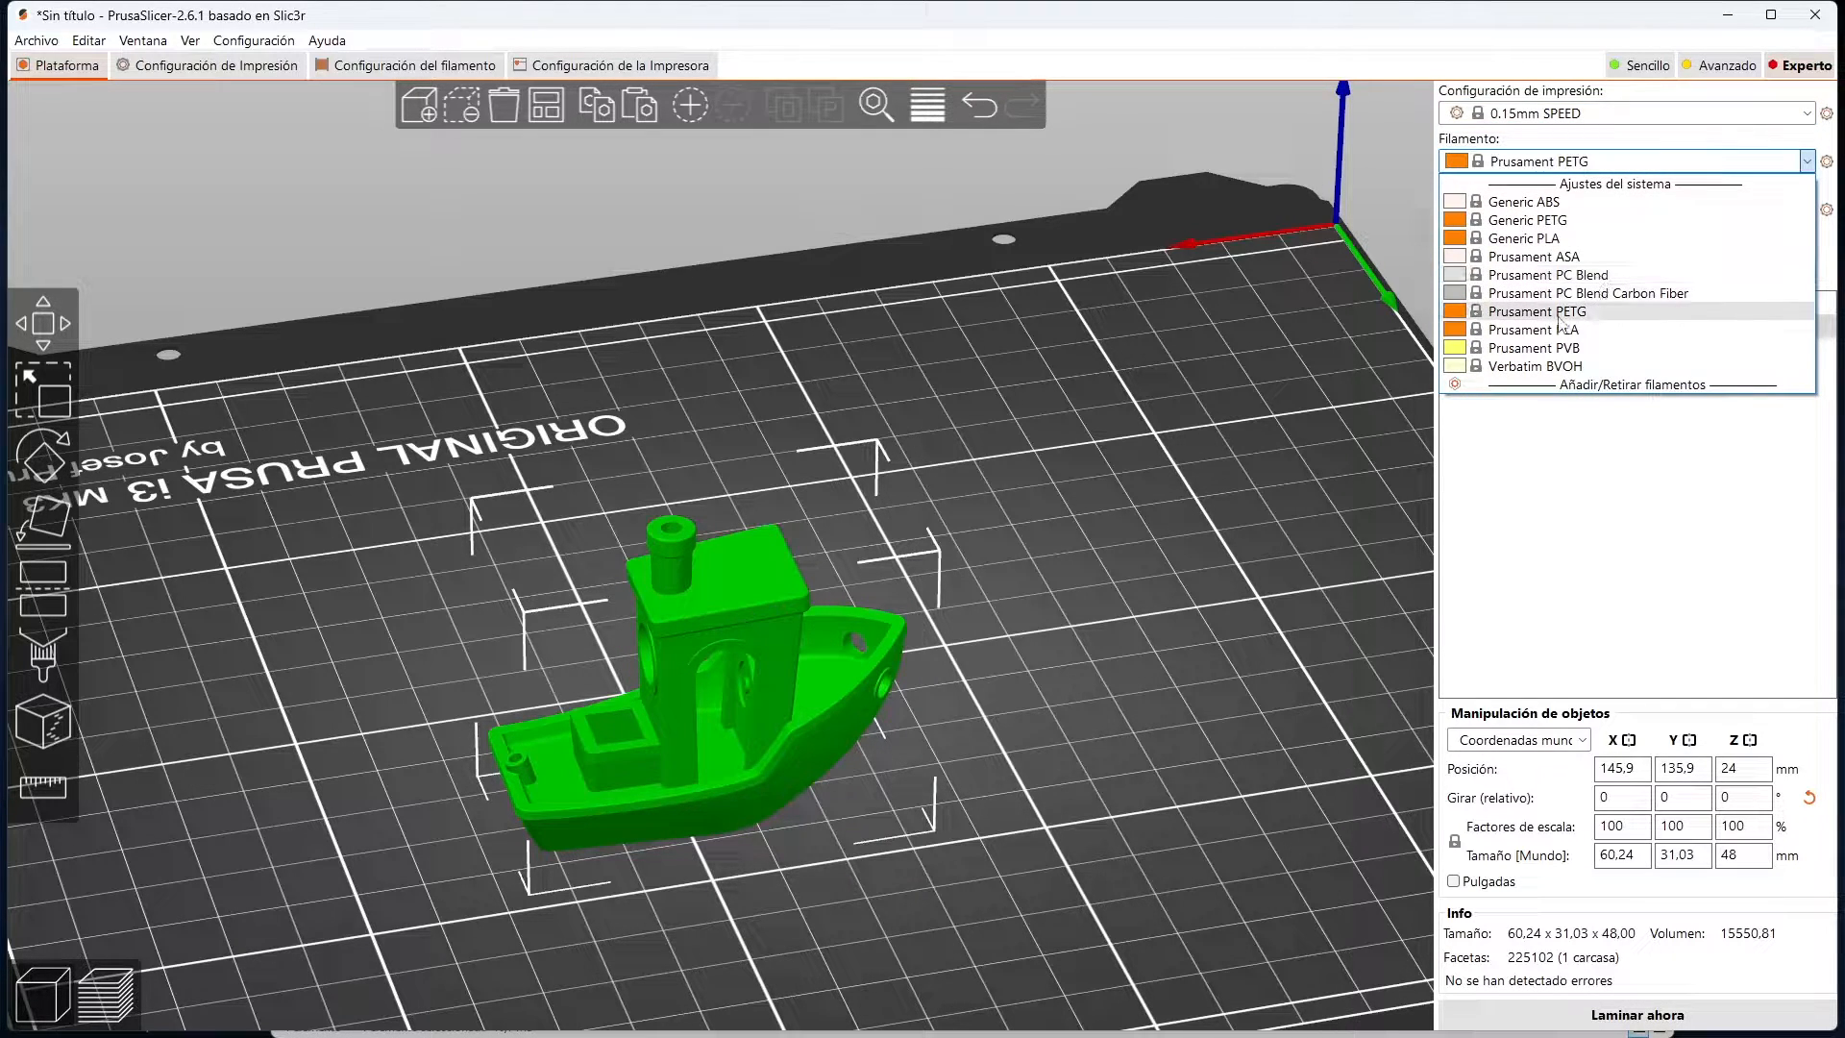
{"action": "left_click", "coordinate": [1569, 239]}
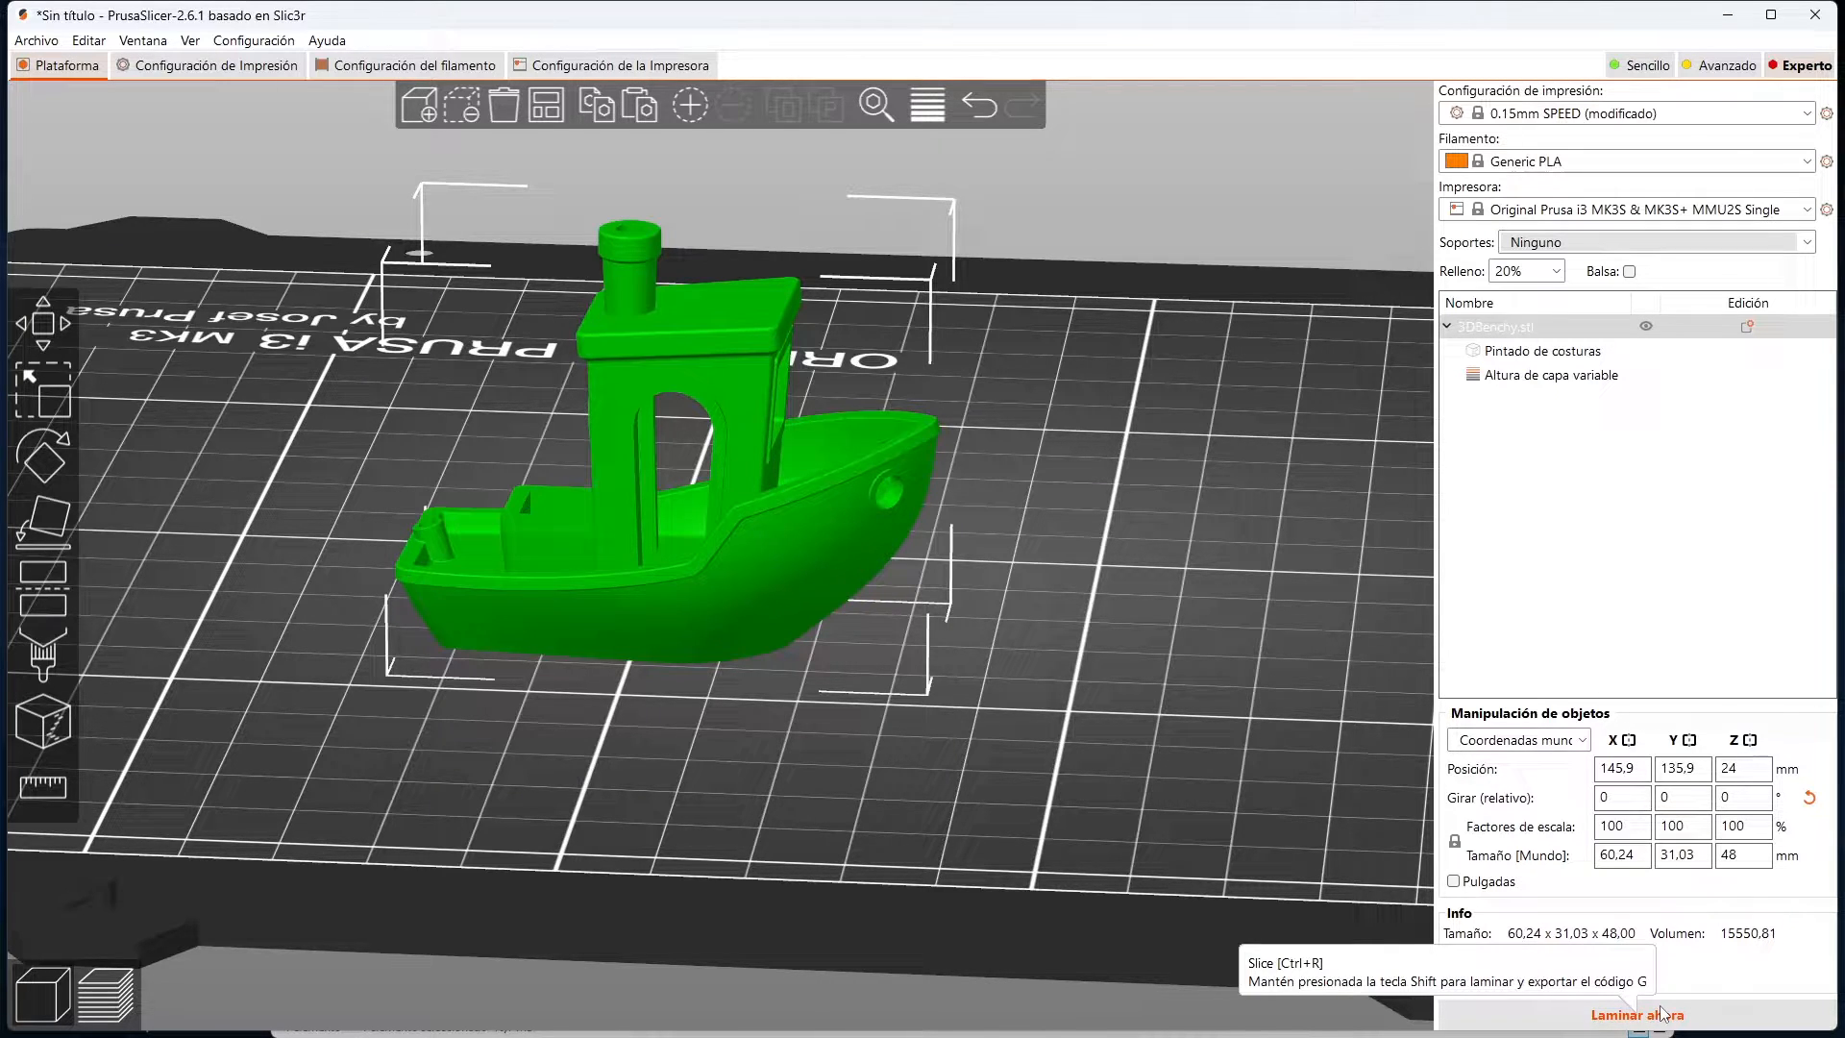
Step: Deselect the boat and slice the model
{"action": "left_click", "coordinate": [1201, 769]}
{"action": "left_click_drag", "start_coordinate": [1201, 768], "coordinate": [1064, 573]}
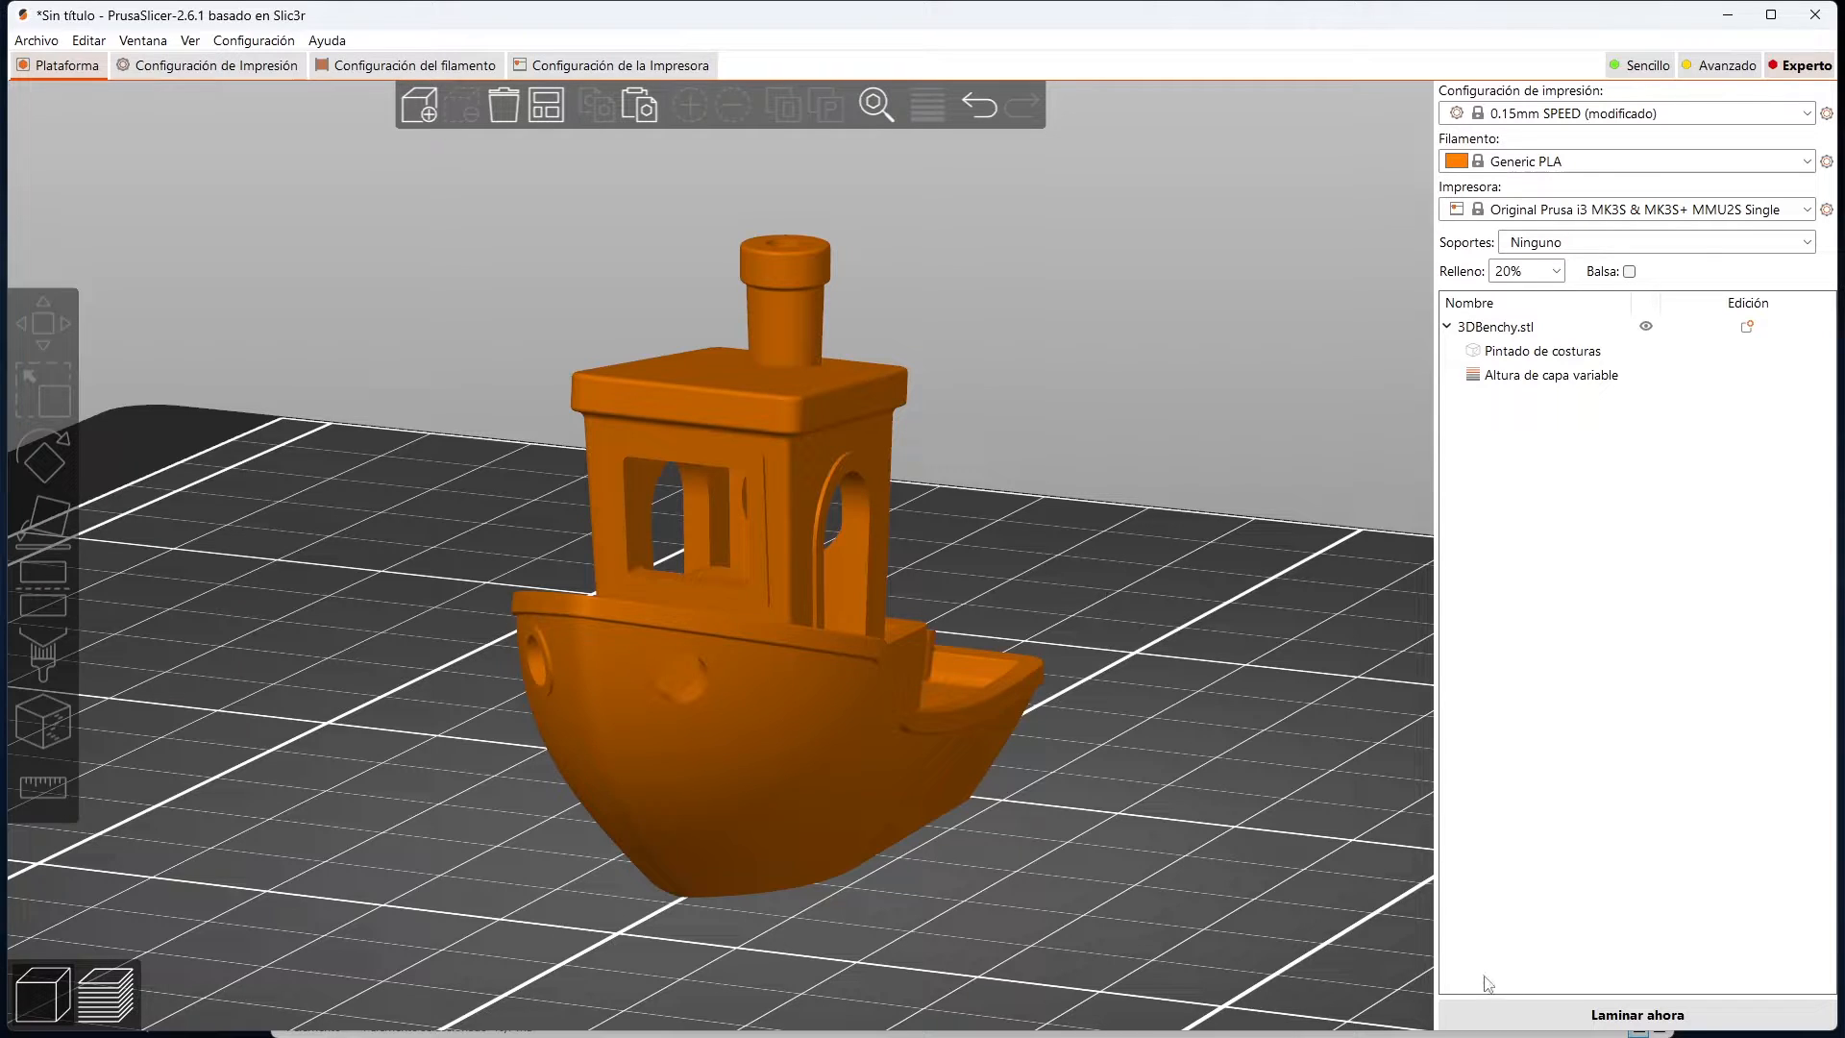
{"action": "left_click", "coordinate": [1557, 1015]}
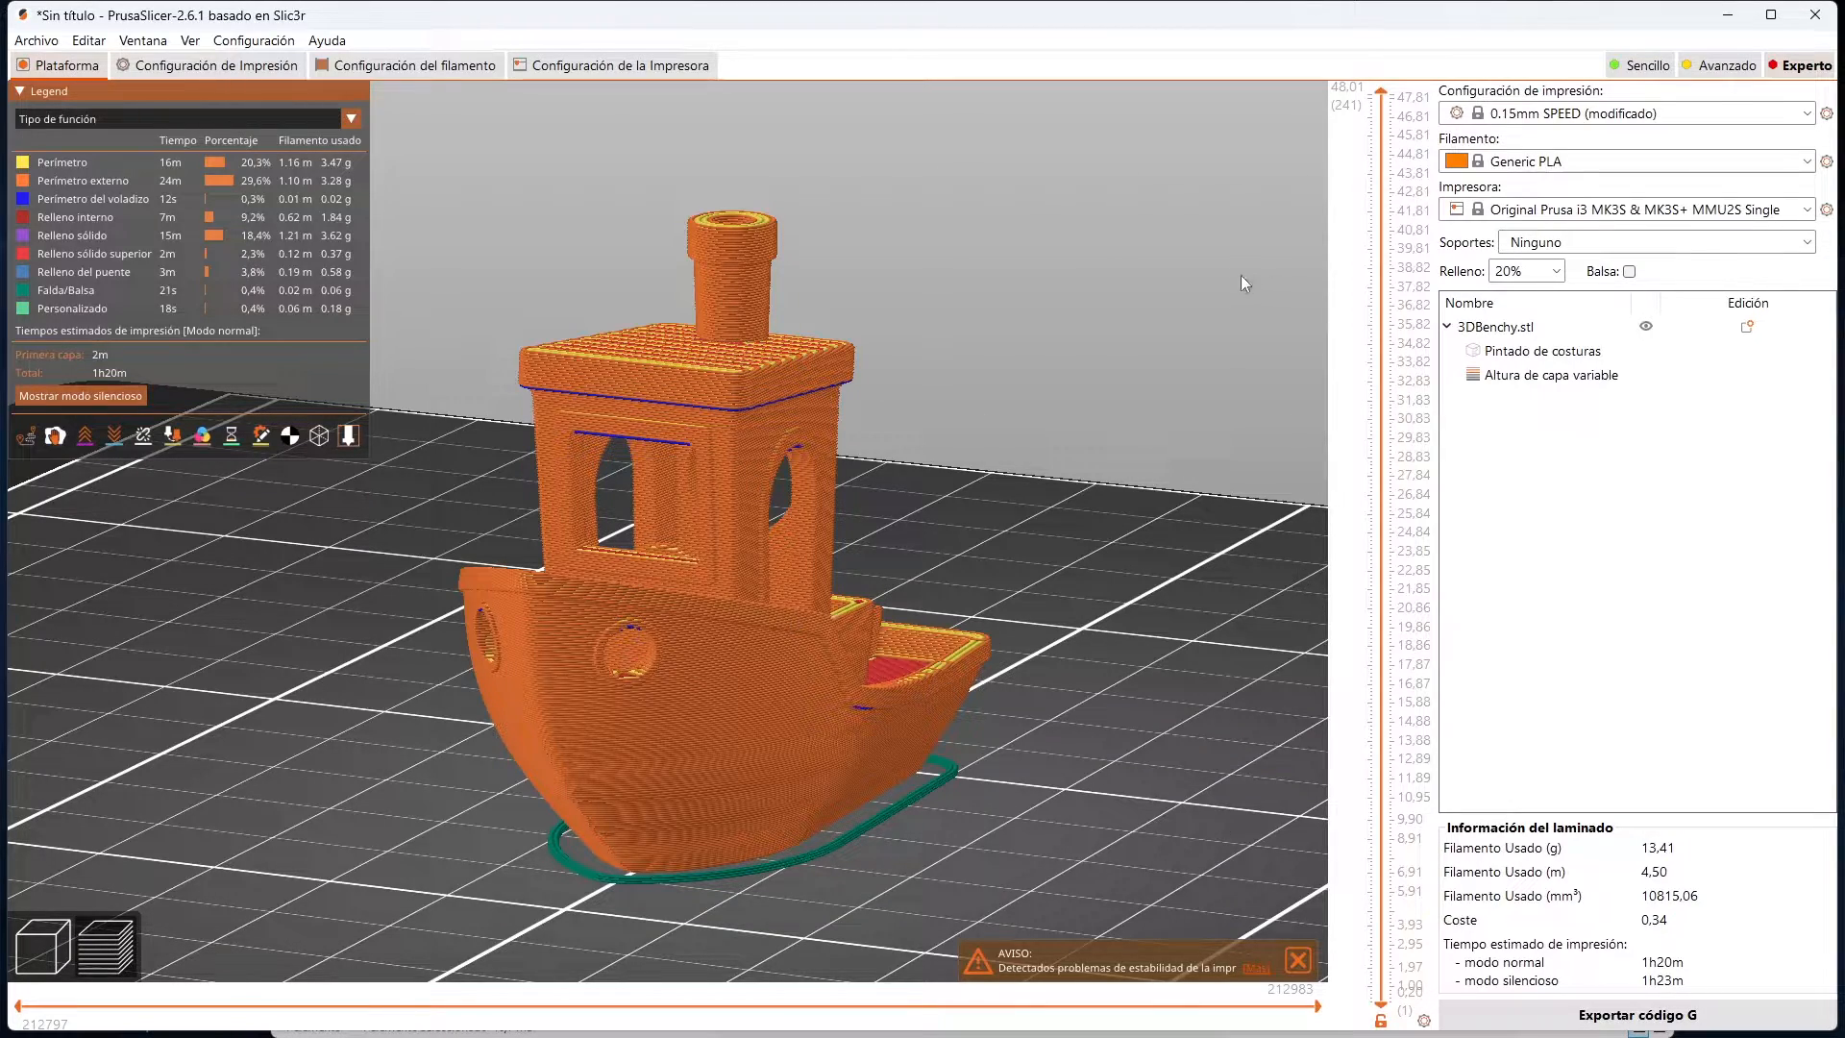
Step: Inspect the sliced boat, limit the preview to layer 50 at 10.10 mm, and dismiss the stability warning
{"action": "scroll", "coordinate": [1112, 269], "scroll_direction": "up", "scroll_amount": 2}
{"action": "scroll", "coordinate": [1106, 274], "scroll_direction": "down", "scroll_amount": 4}
{"action": "scroll", "coordinate": [1099, 280], "scroll_direction": "up", "scroll_amount": 3}
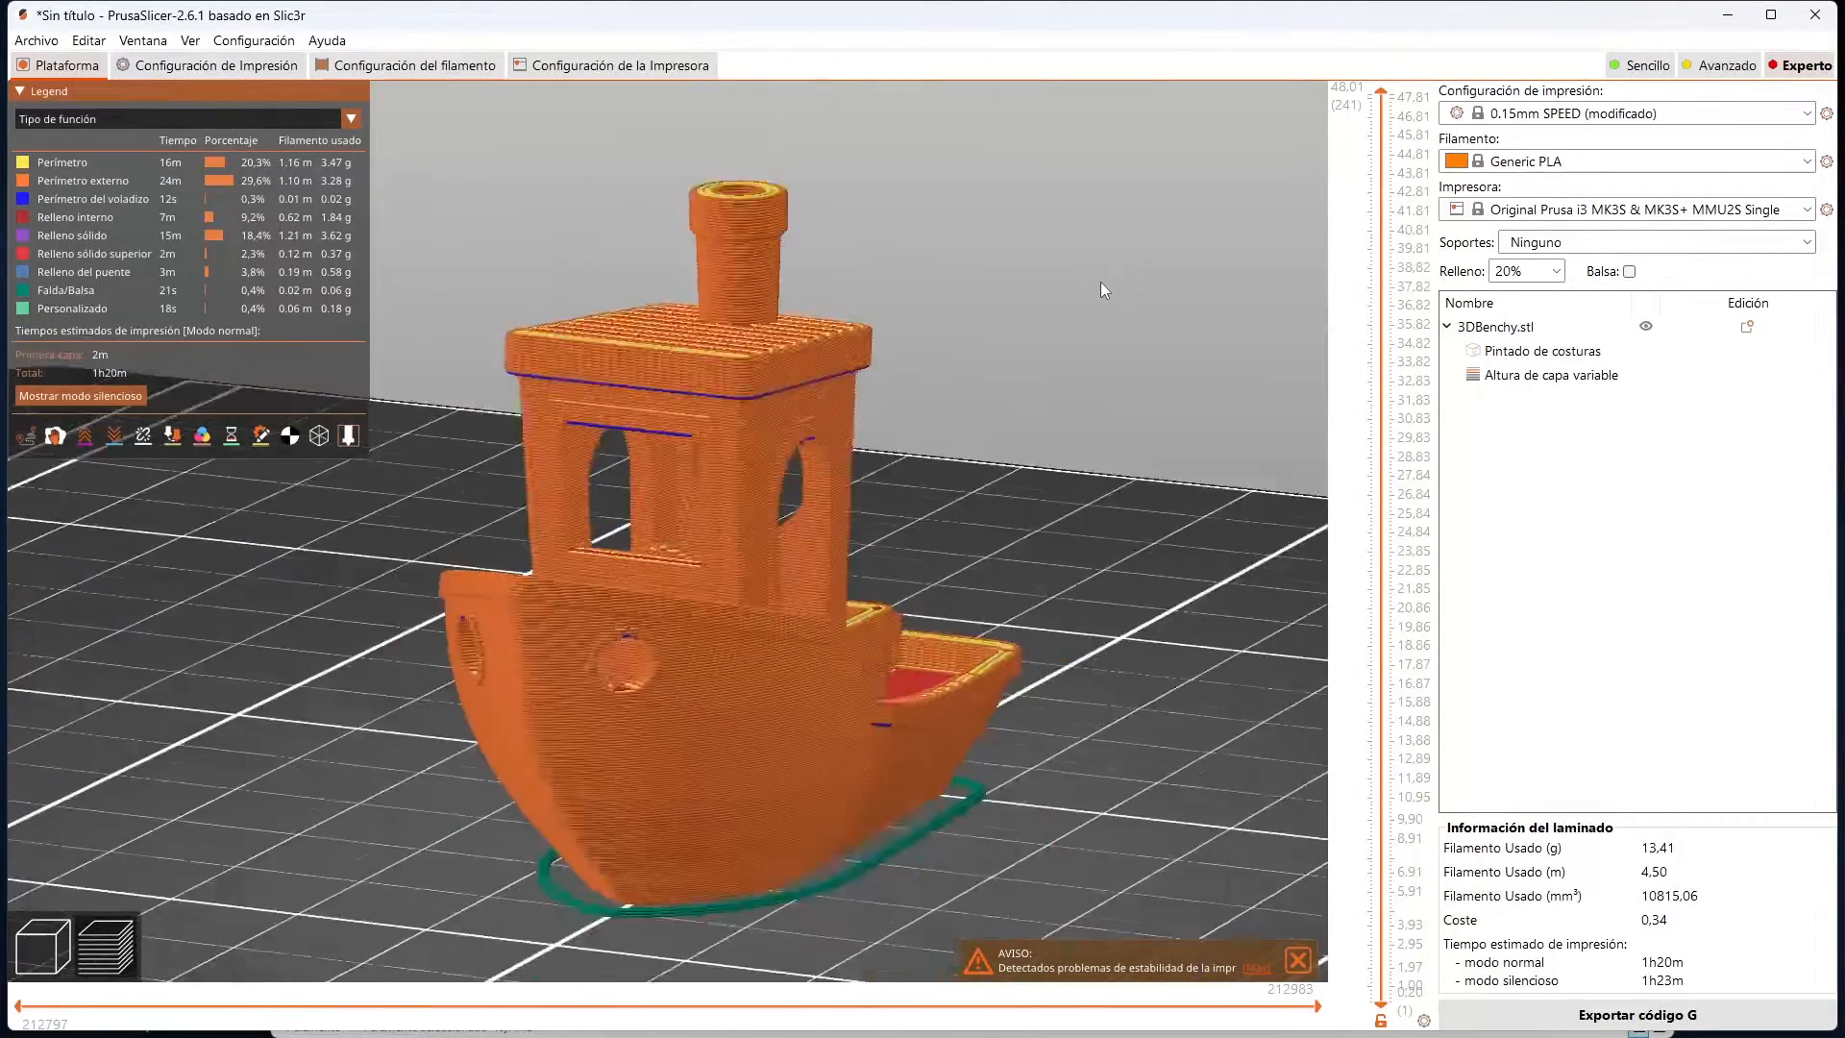
{"action": "scroll", "coordinate": [1099, 280], "scroll_direction": "down", "scroll_amount": 5}
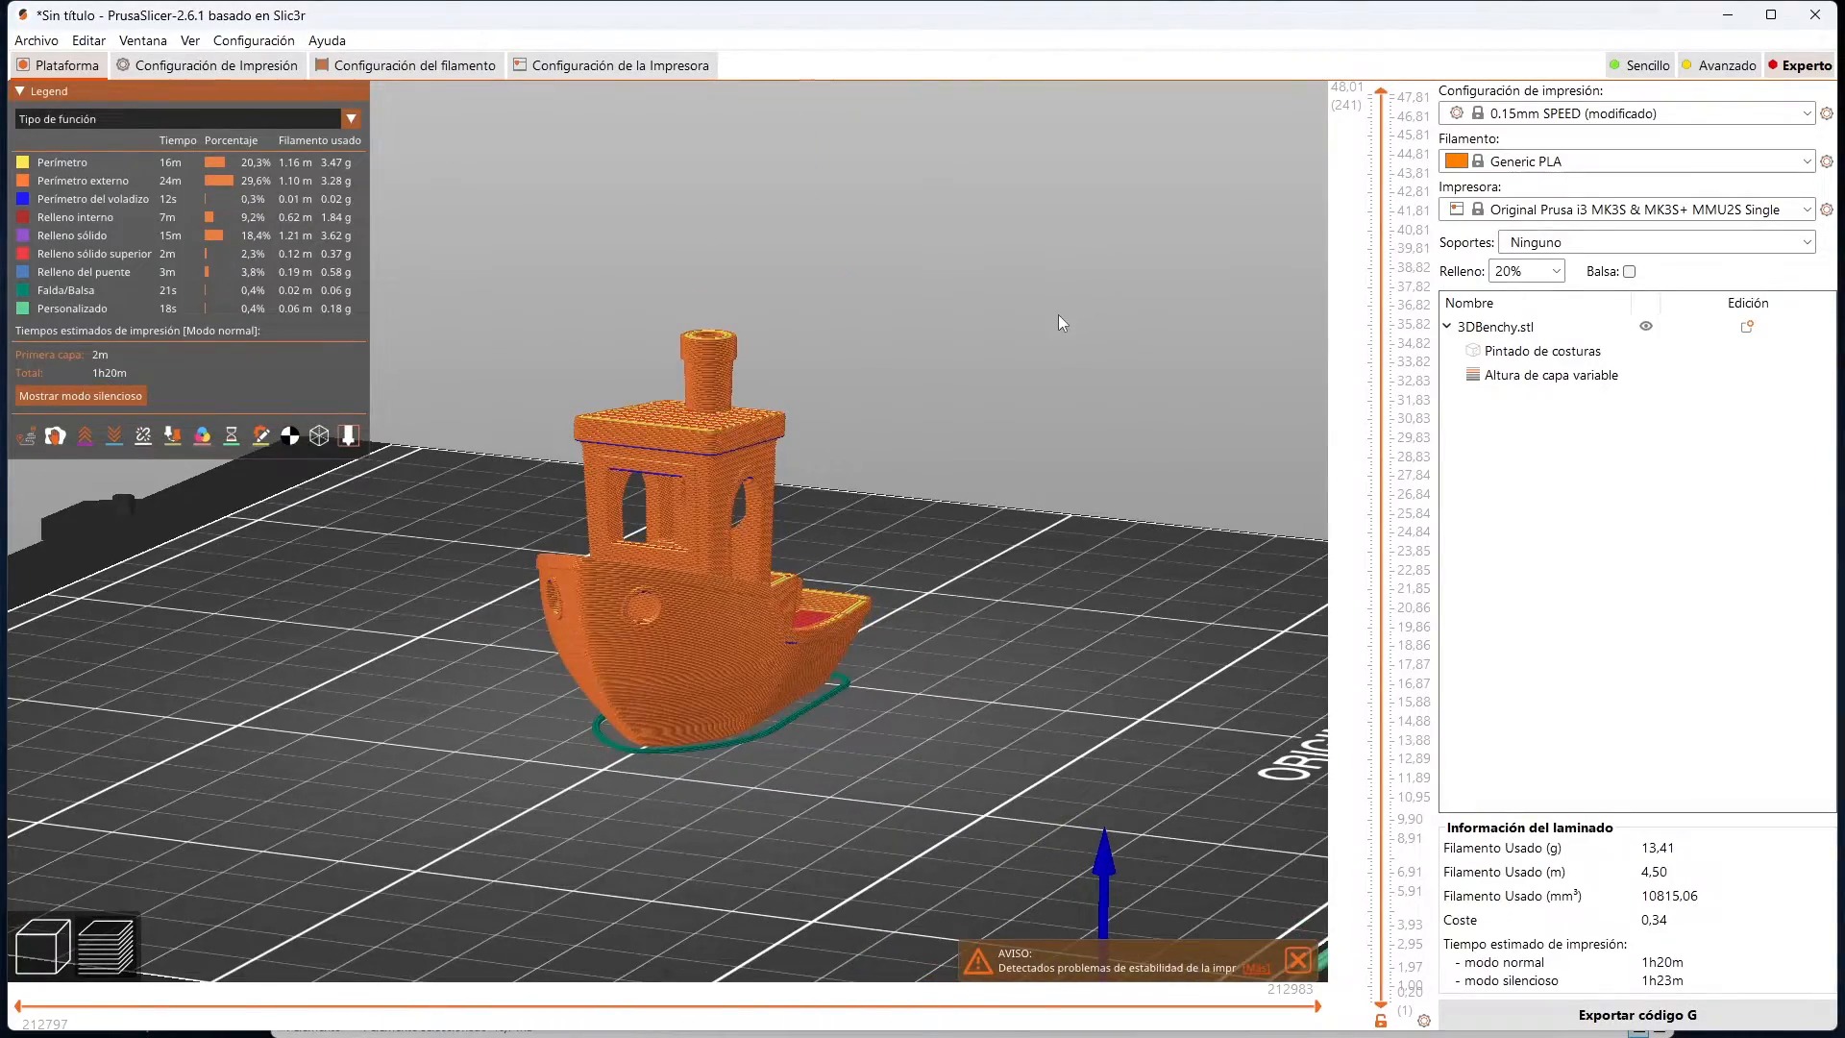
{"action": "left_click_drag", "start_coordinate": [1064, 364], "coordinate": [1153, 441]}
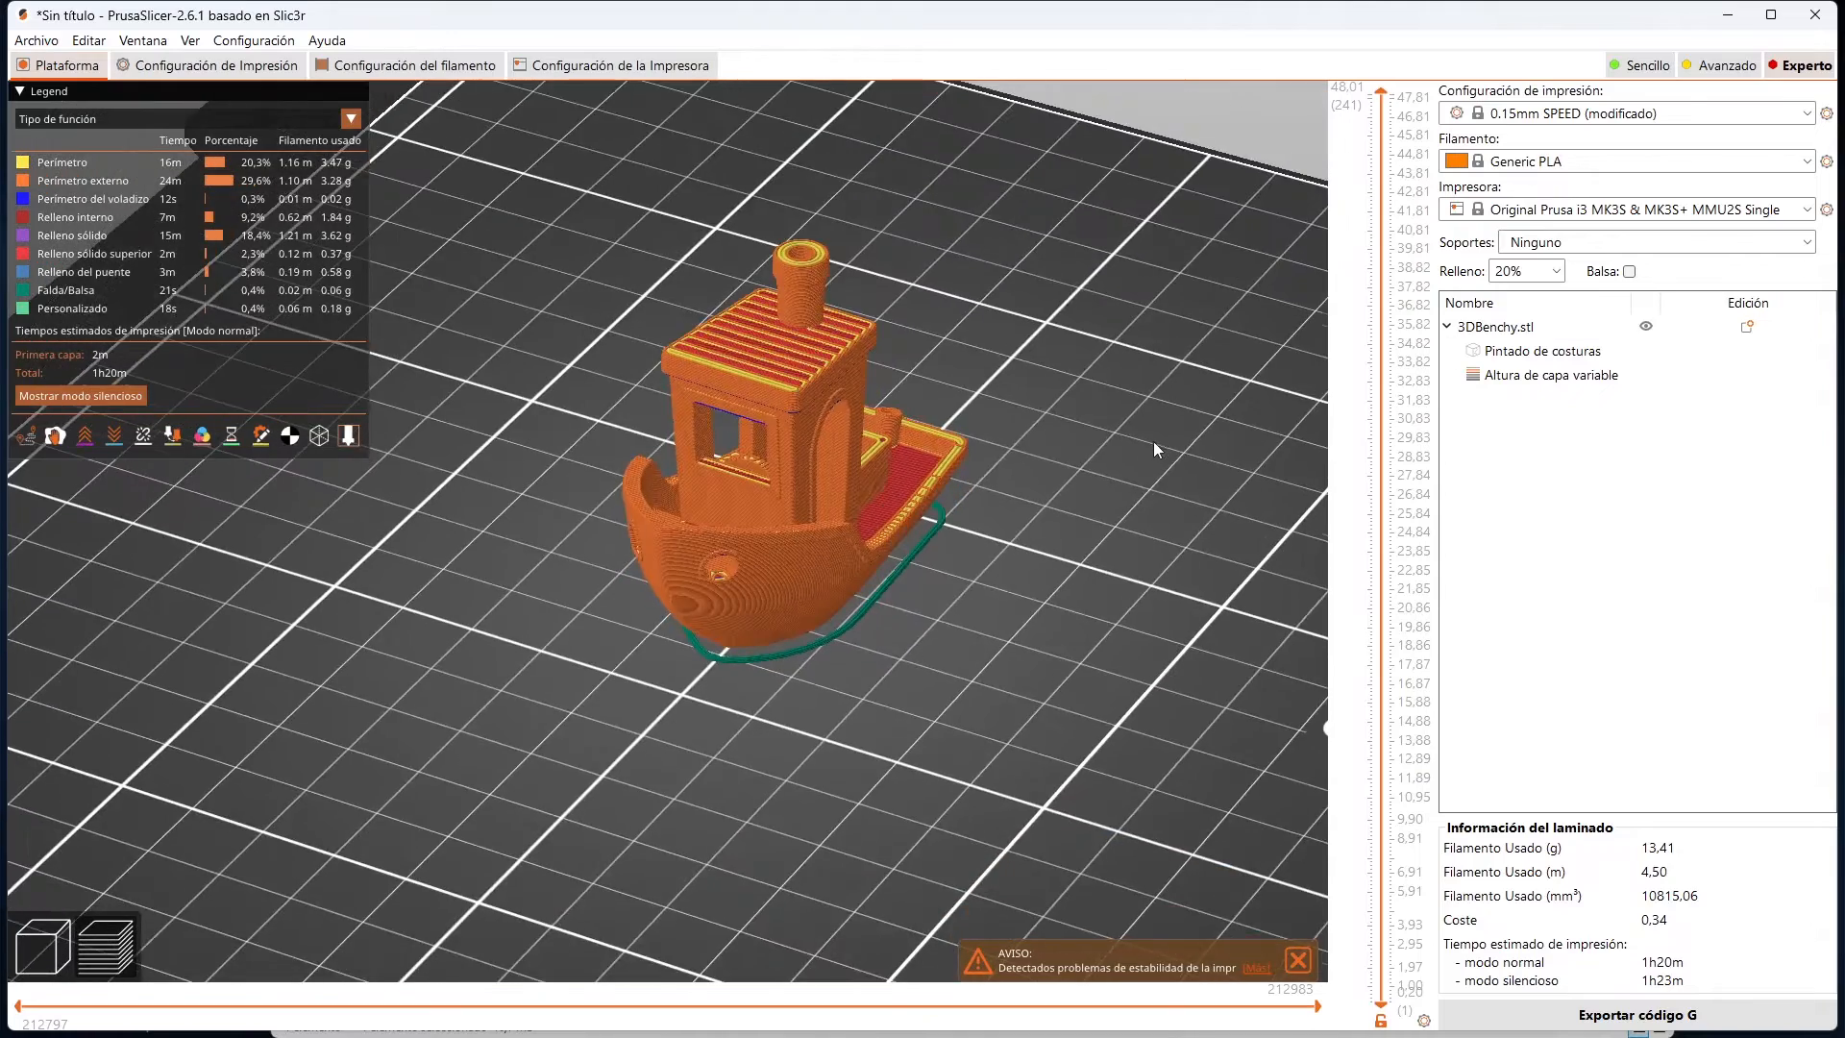
{"action": "scroll", "coordinate": [1153, 441], "scroll_direction": "up", "scroll_amount": 2}
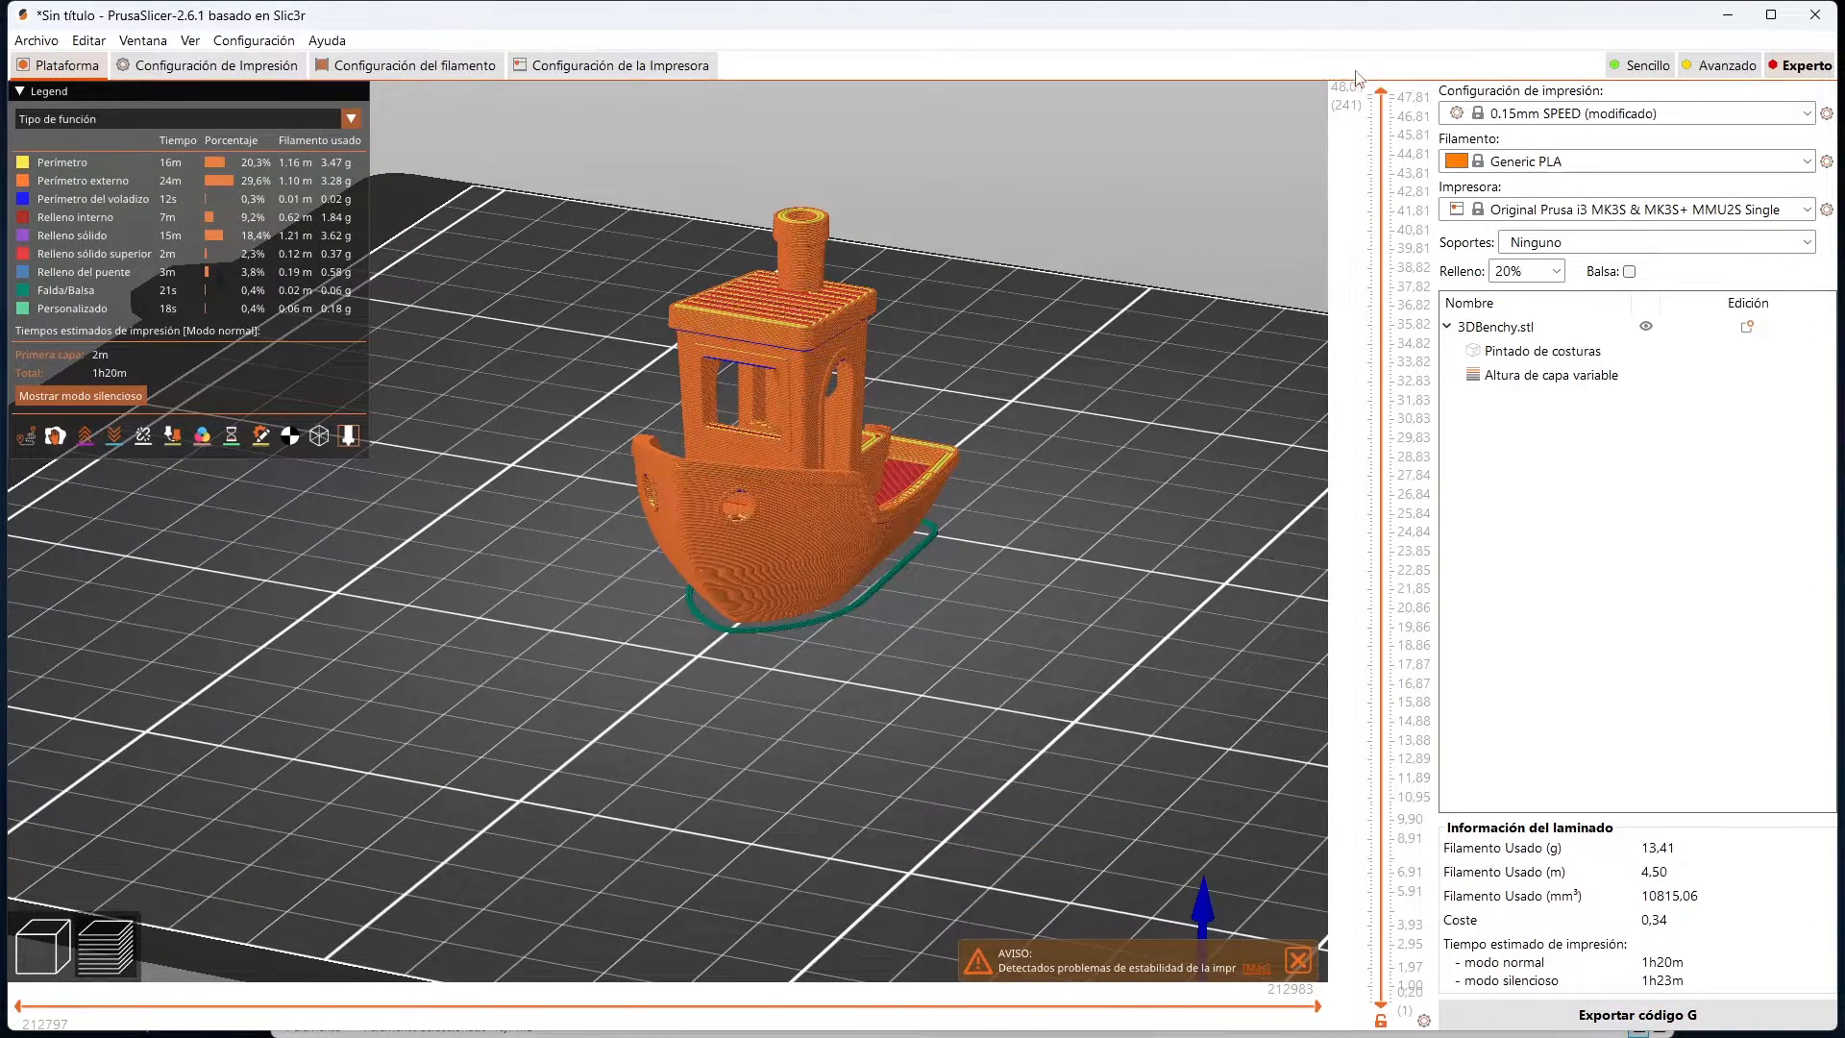
{"action": "left_click_drag", "start_coordinate": [1387, 96], "coordinate": [1345, 817]}
{"action": "left_click", "coordinate": [1298, 959]}
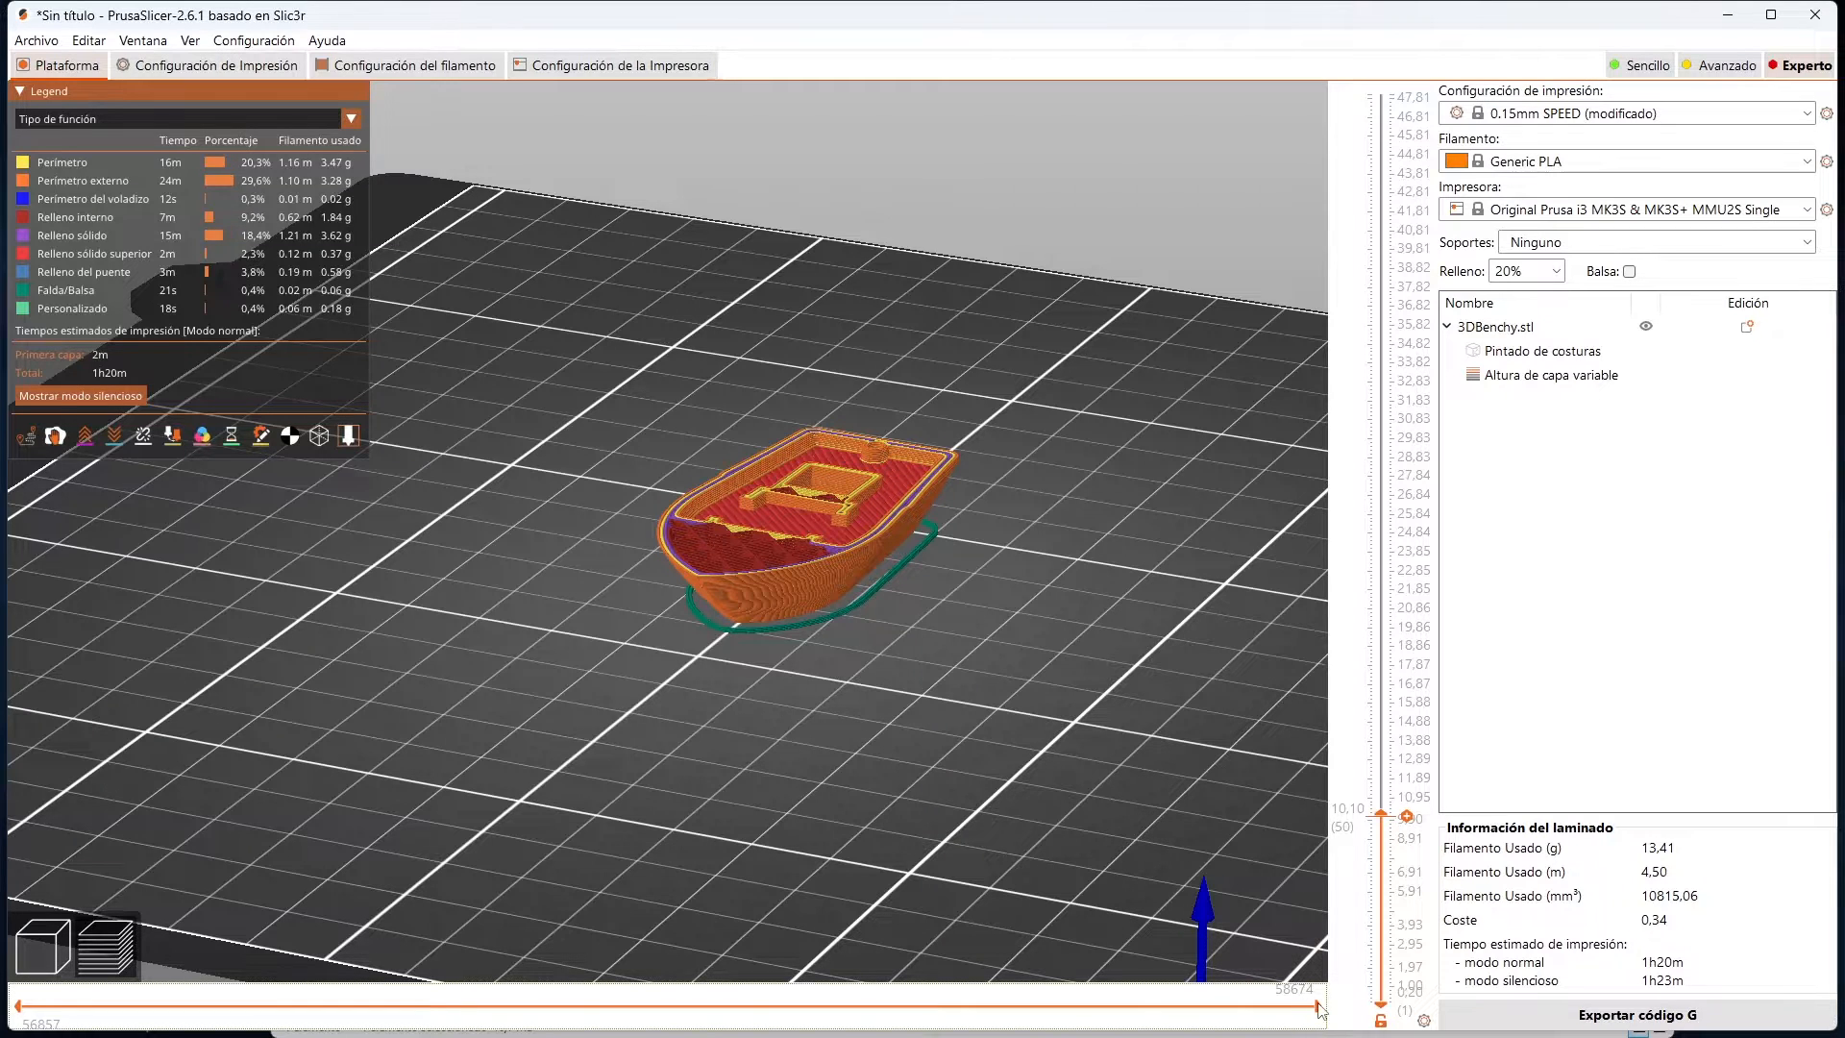
Step: Step the layer 50 toolpath back to about move 57090 and forward to its end, and restore the preview of all layers
{"action": "scroll", "coordinate": [1043, 805], "scroll_direction": "up", "scroll_amount": 5}
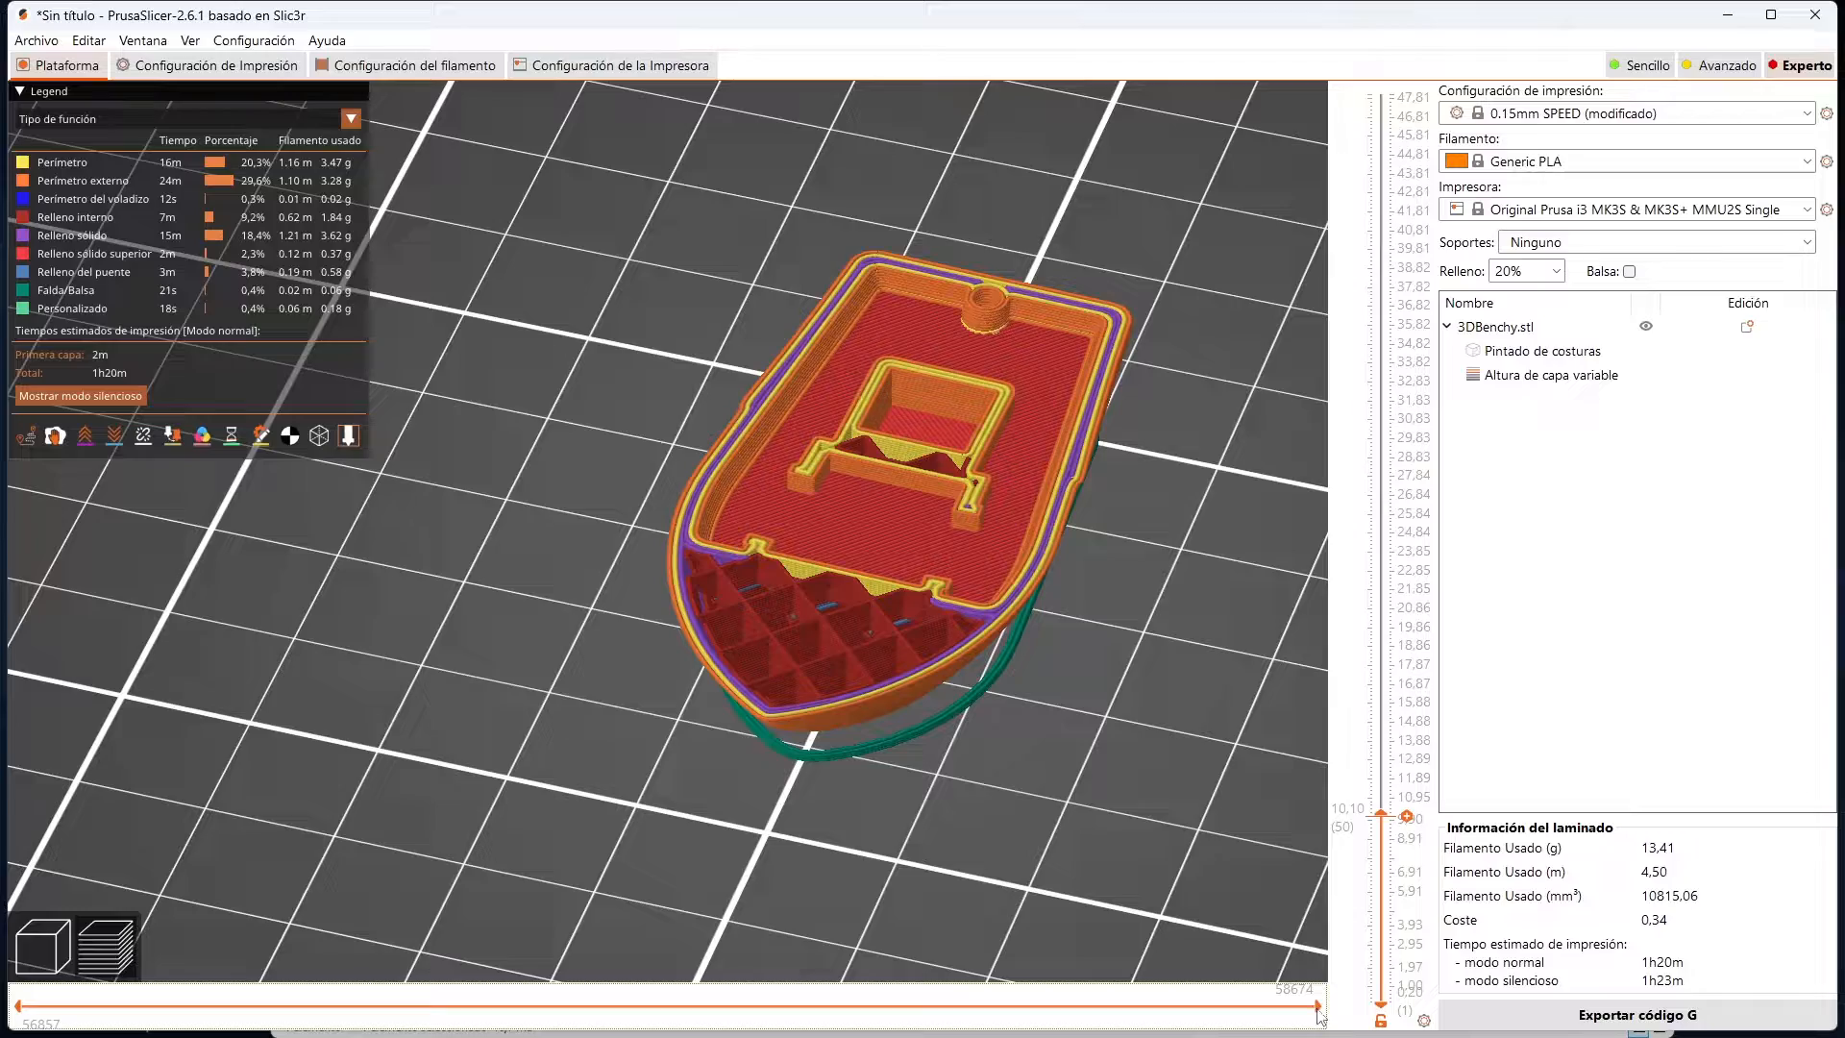
{"action": "left_click_drag", "start_coordinate": [1316, 1006], "coordinate": [206, 1008]}
{"action": "left_click_drag", "start_coordinate": [399, 813], "coordinate": [368, 784]}
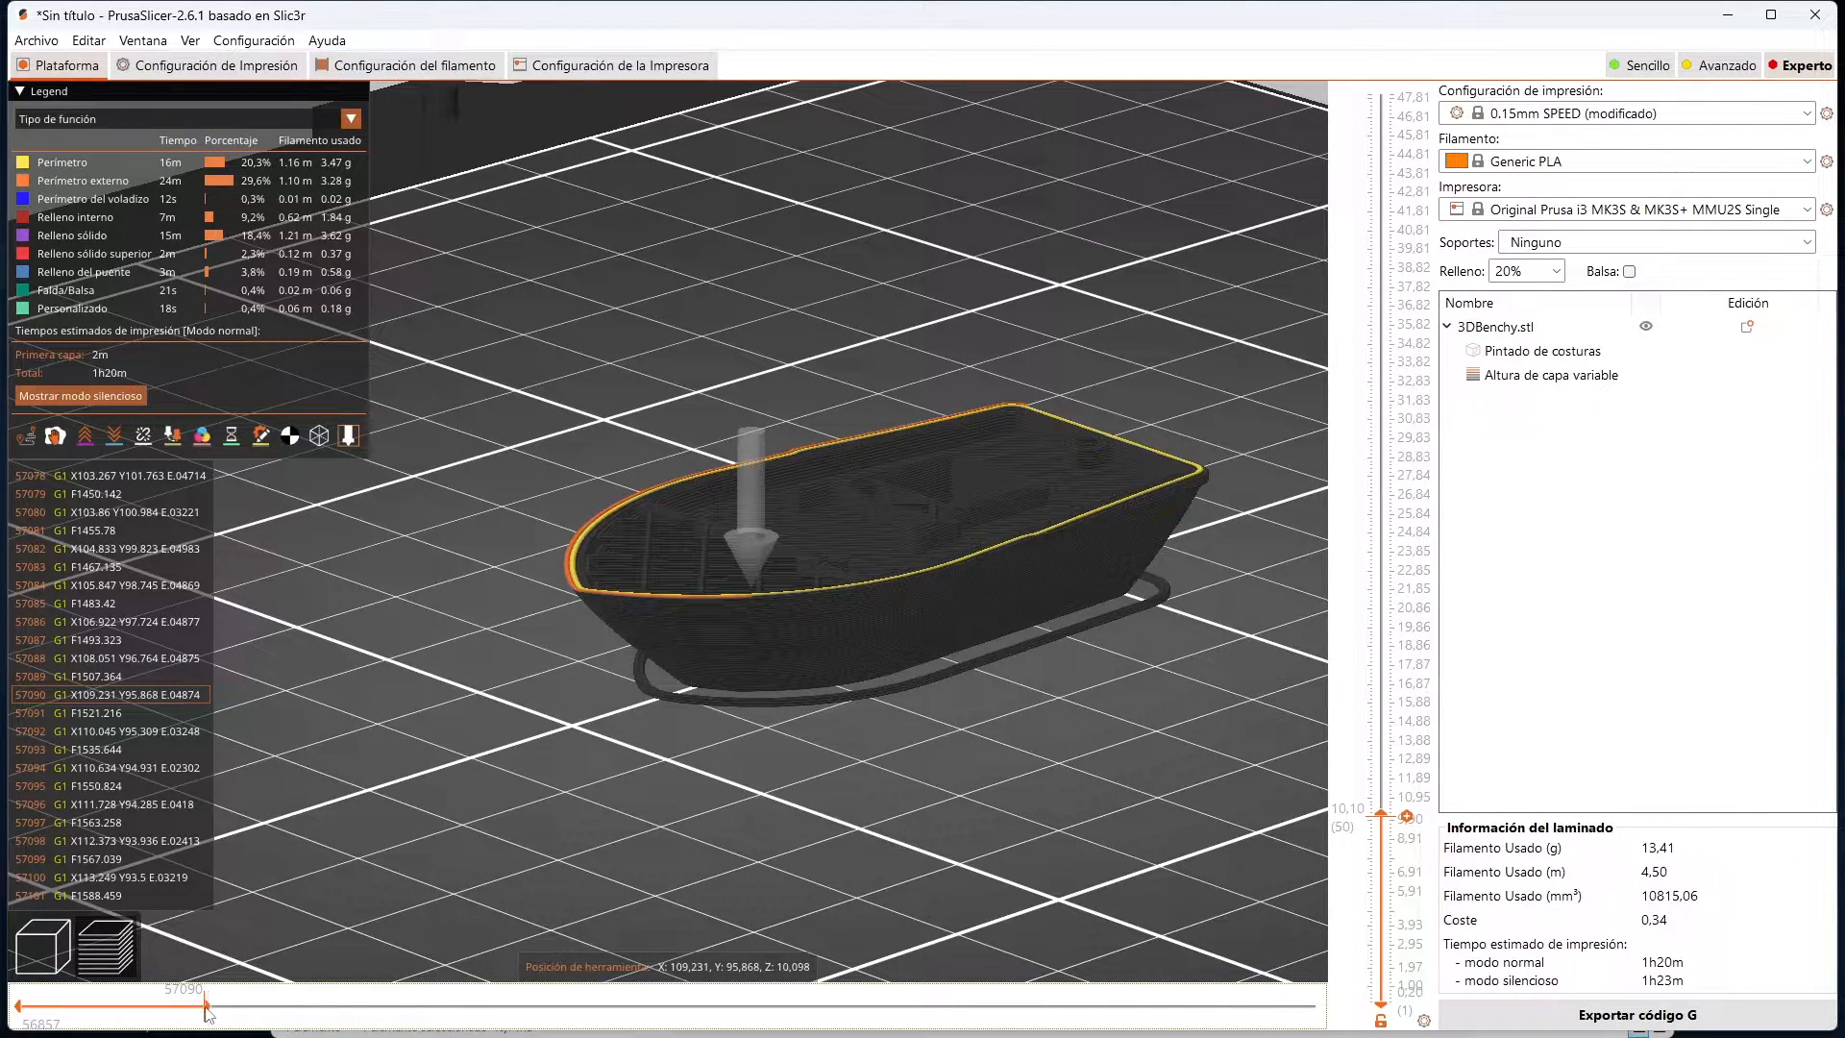
{"action": "mouse_move", "coordinate": [205, 1012]}
{"action": "left_mouse_down"}
{"action": "mouse_move", "coordinate": [942, 1006]}
{"action": "mouse_move", "coordinate": [1321, 923]}
{"action": "left_mouse_up"}
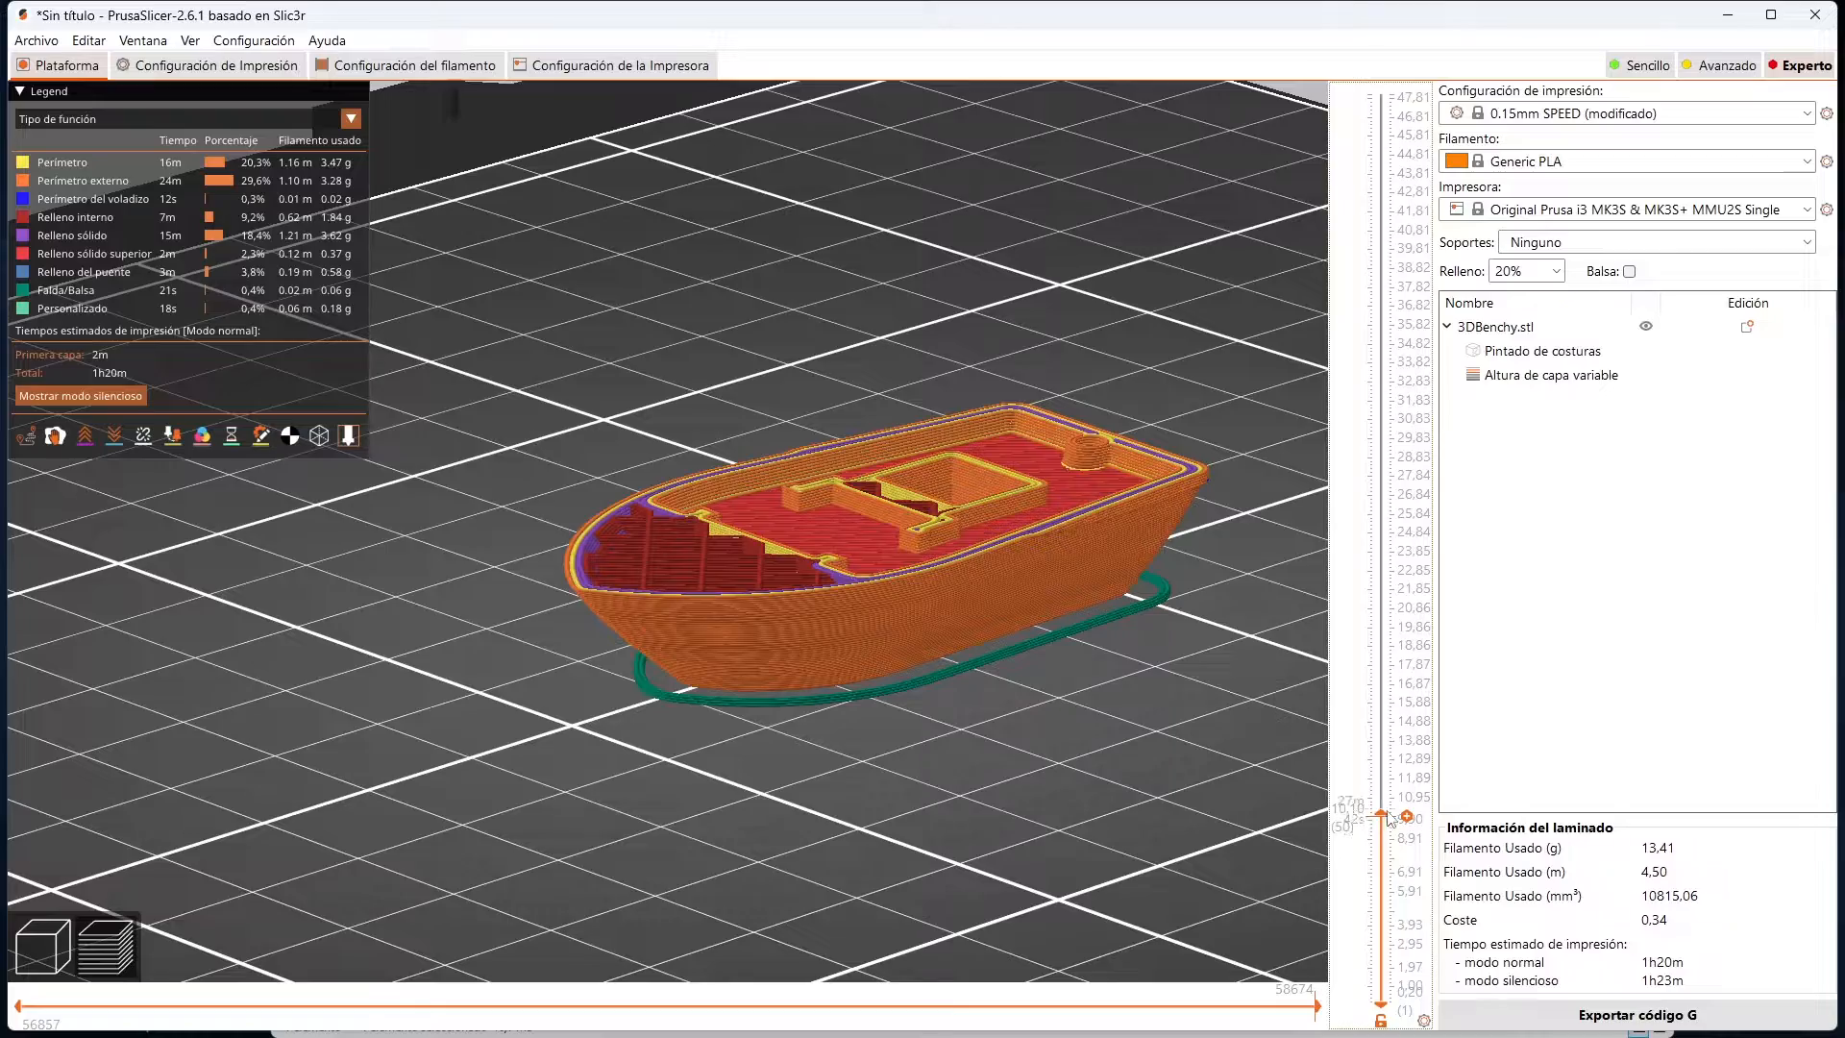
{"action": "left_click_drag", "start_coordinate": [1390, 817], "coordinate": [1390, 96]}
{"action": "scroll", "coordinate": [1118, 355], "scroll_direction": "up", "scroll_amount": 3}
{"action": "scroll", "coordinate": [1118, 361], "scroll_direction": "down", "scroll_amount": 4}
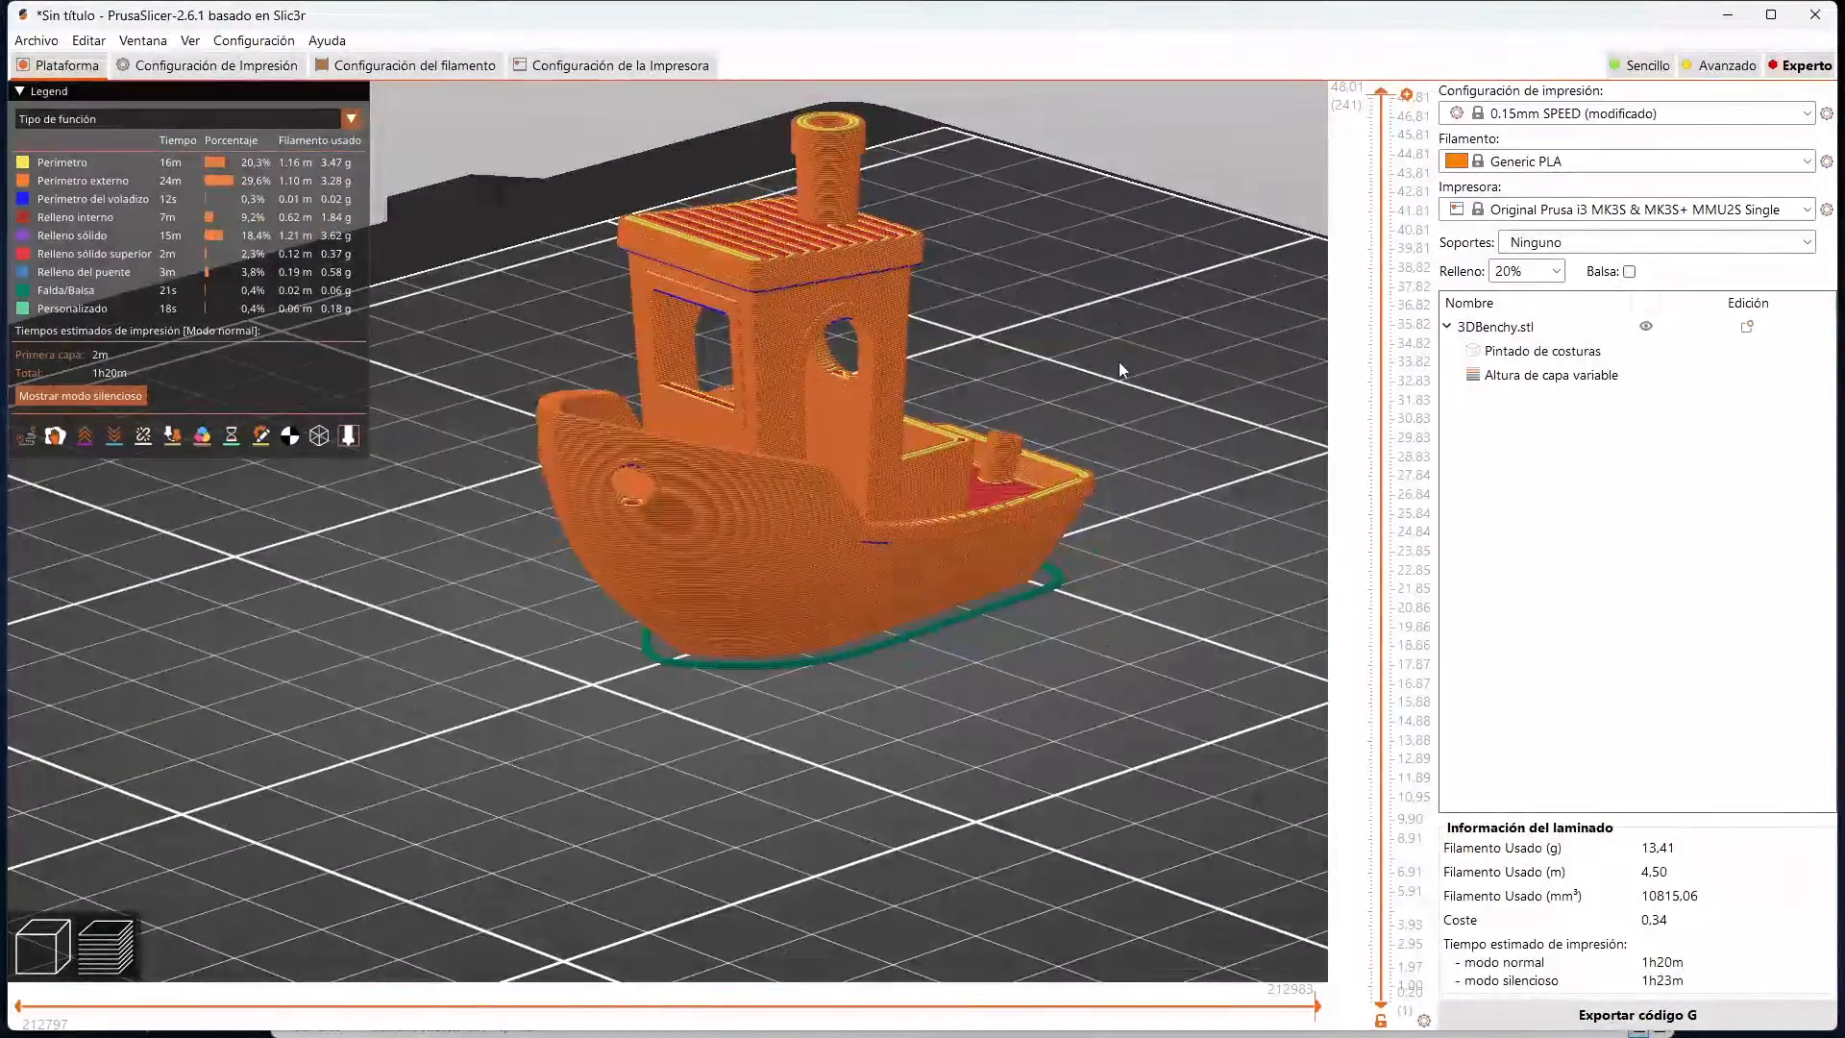
{"action": "scroll", "coordinate": [1119, 361], "scroll_direction": "down", "scroll_amount": 3}
{"action": "scroll", "coordinate": [1039, 584], "scroll_direction": "down", "scroll_amount": 1}
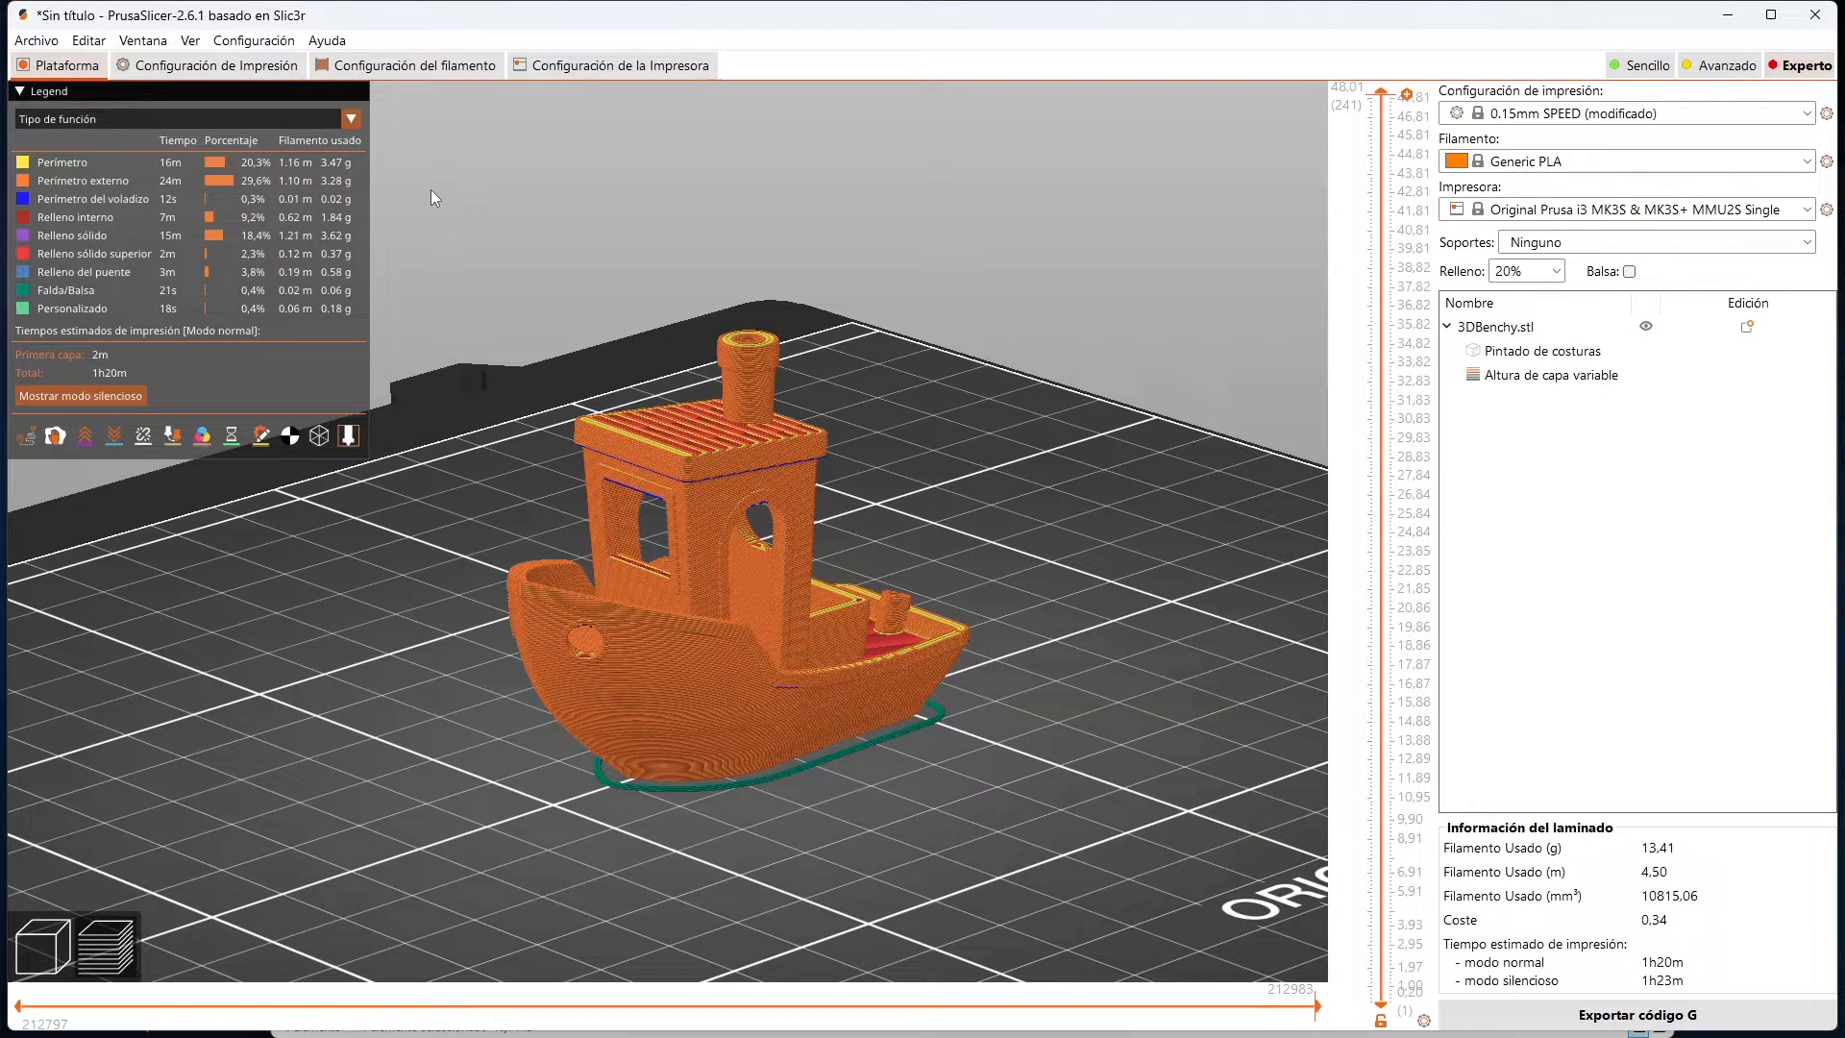
Step: Colour the sliced preview by Altura (mm) and examine the variable layer height bands on the hull
{"action": "left_click", "coordinate": [349, 120]}
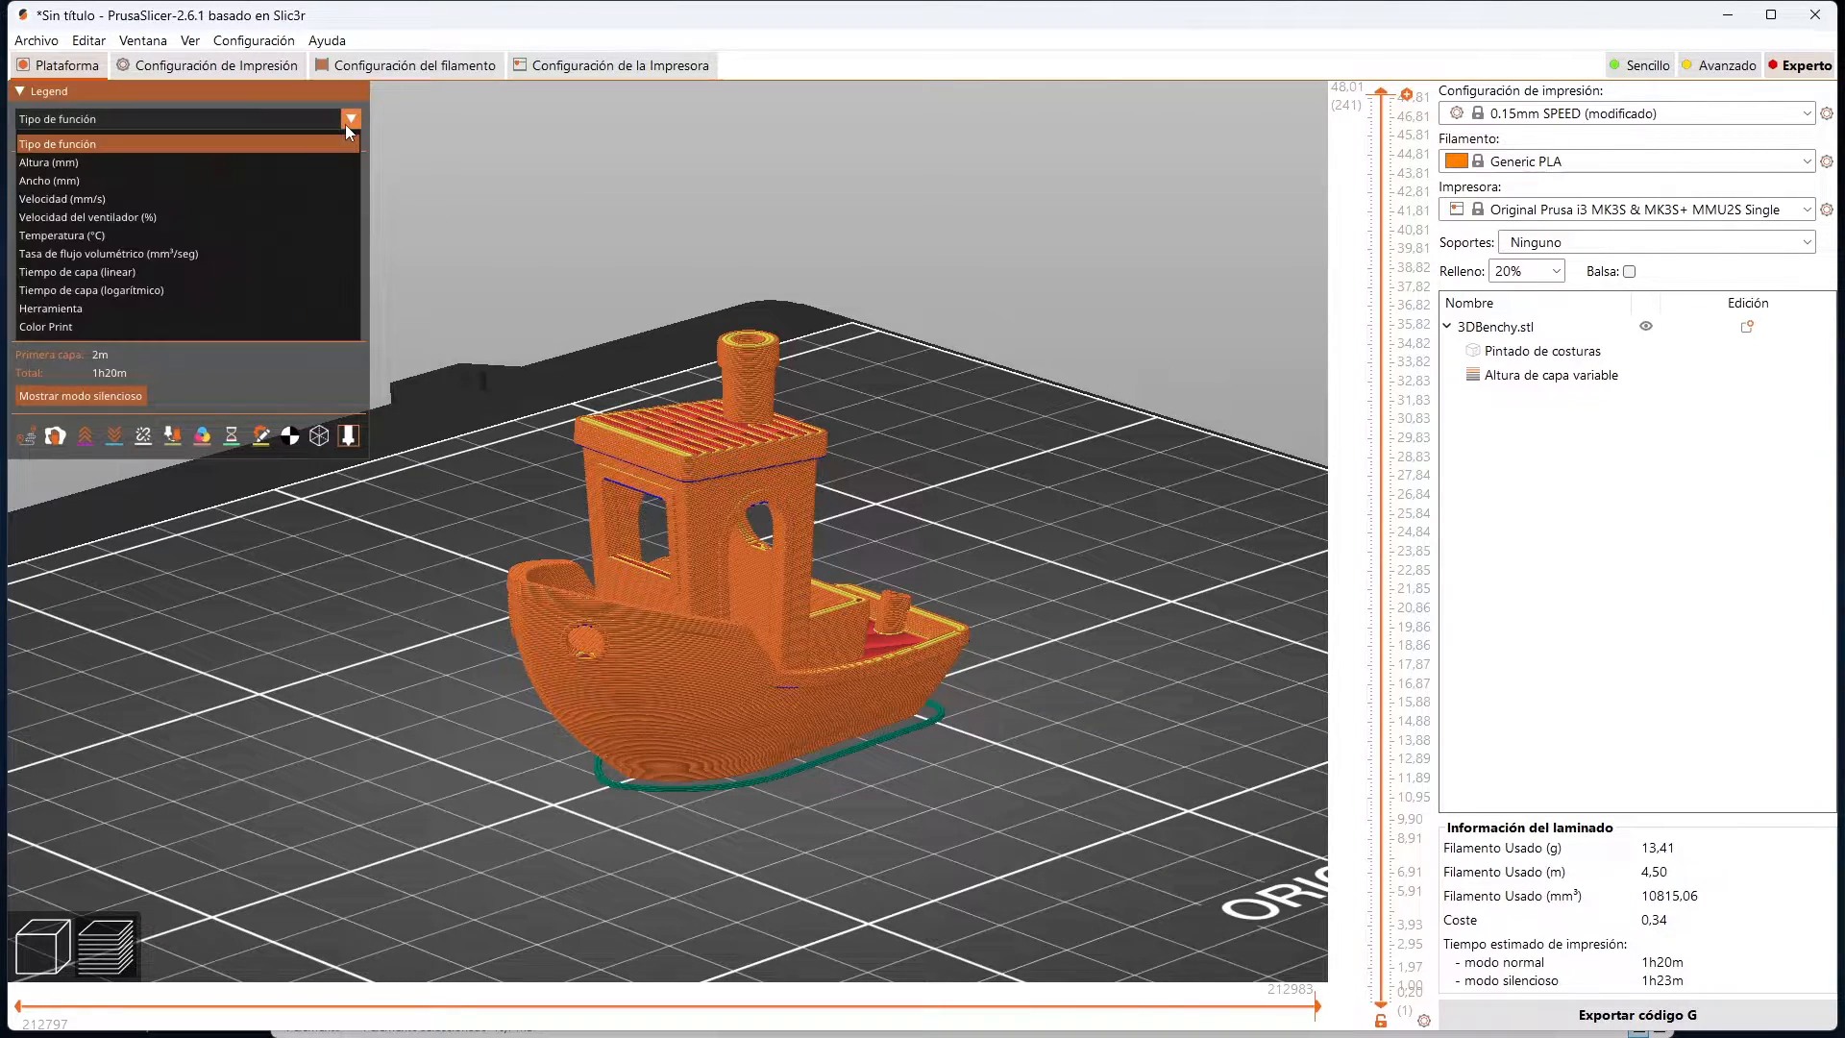
{"action": "left_click", "coordinate": [325, 161]}
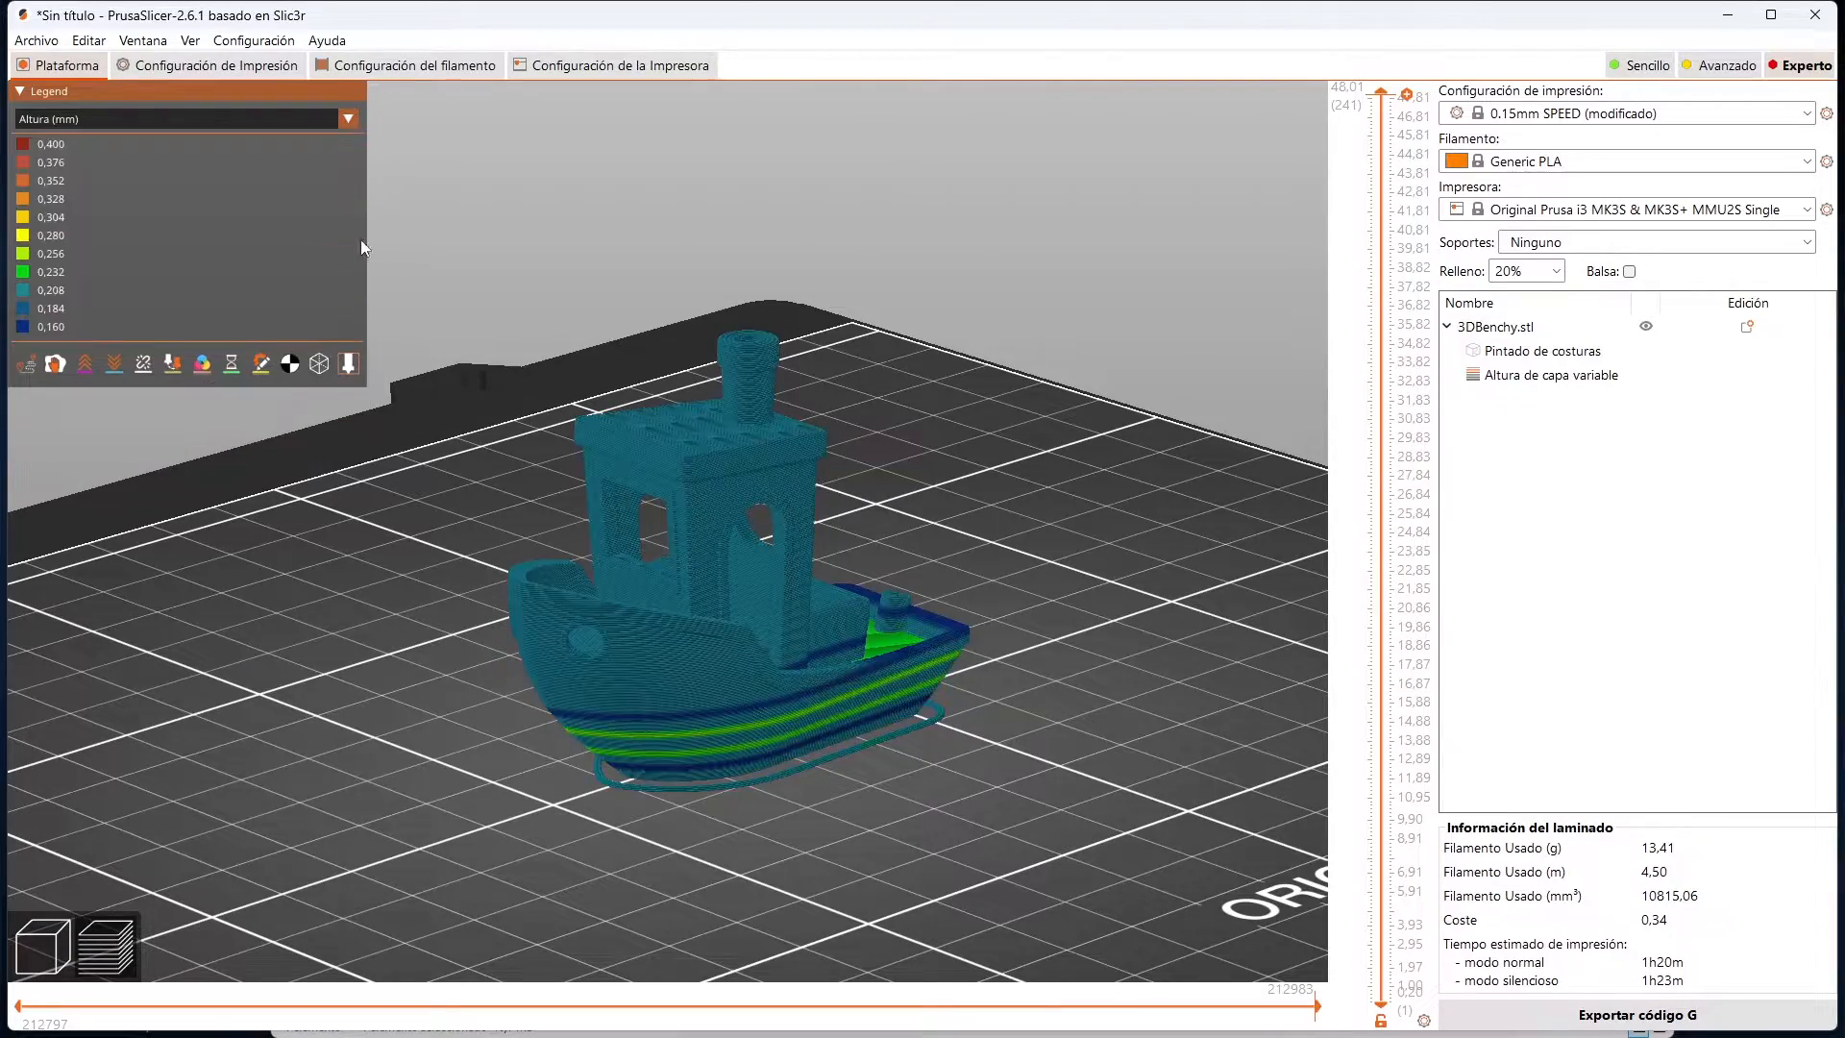
{"action": "scroll", "coordinate": [893, 375], "scroll_direction": "up", "scroll_amount": 10}
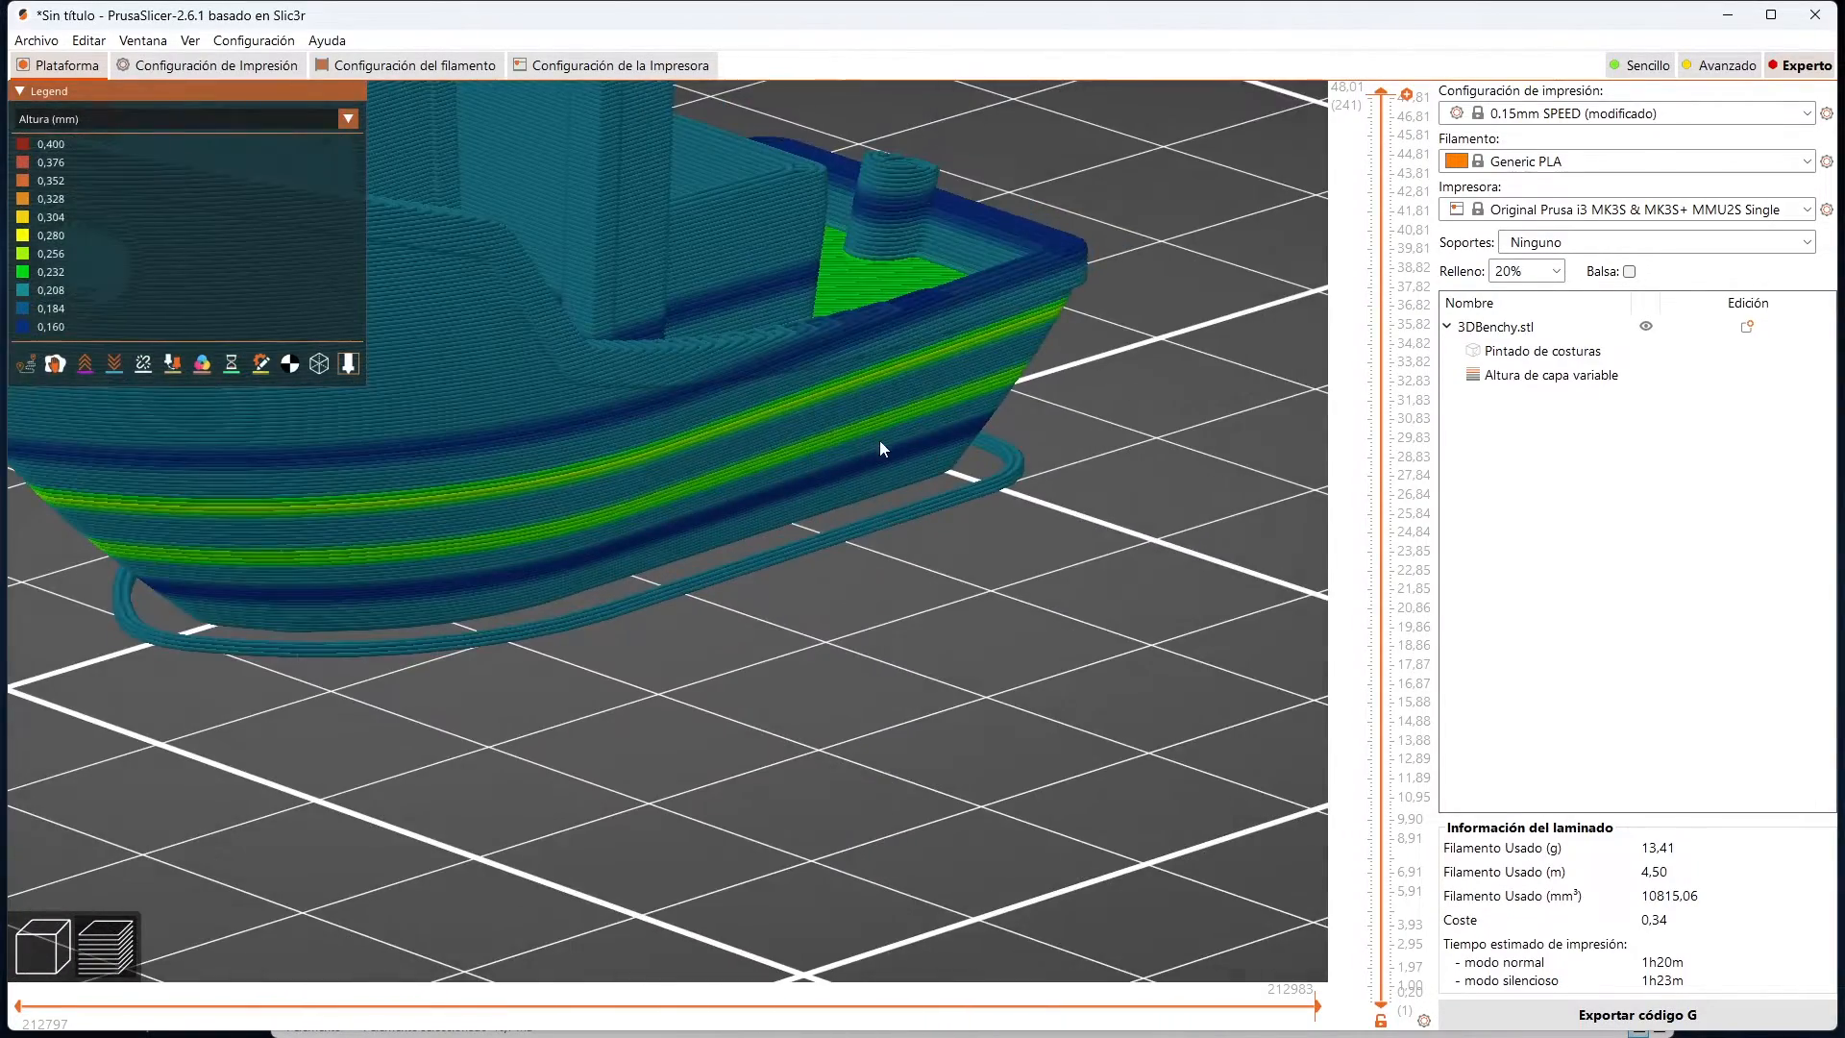
{"action": "left_click_drag", "start_coordinate": [880, 666], "coordinate": [851, 638]}
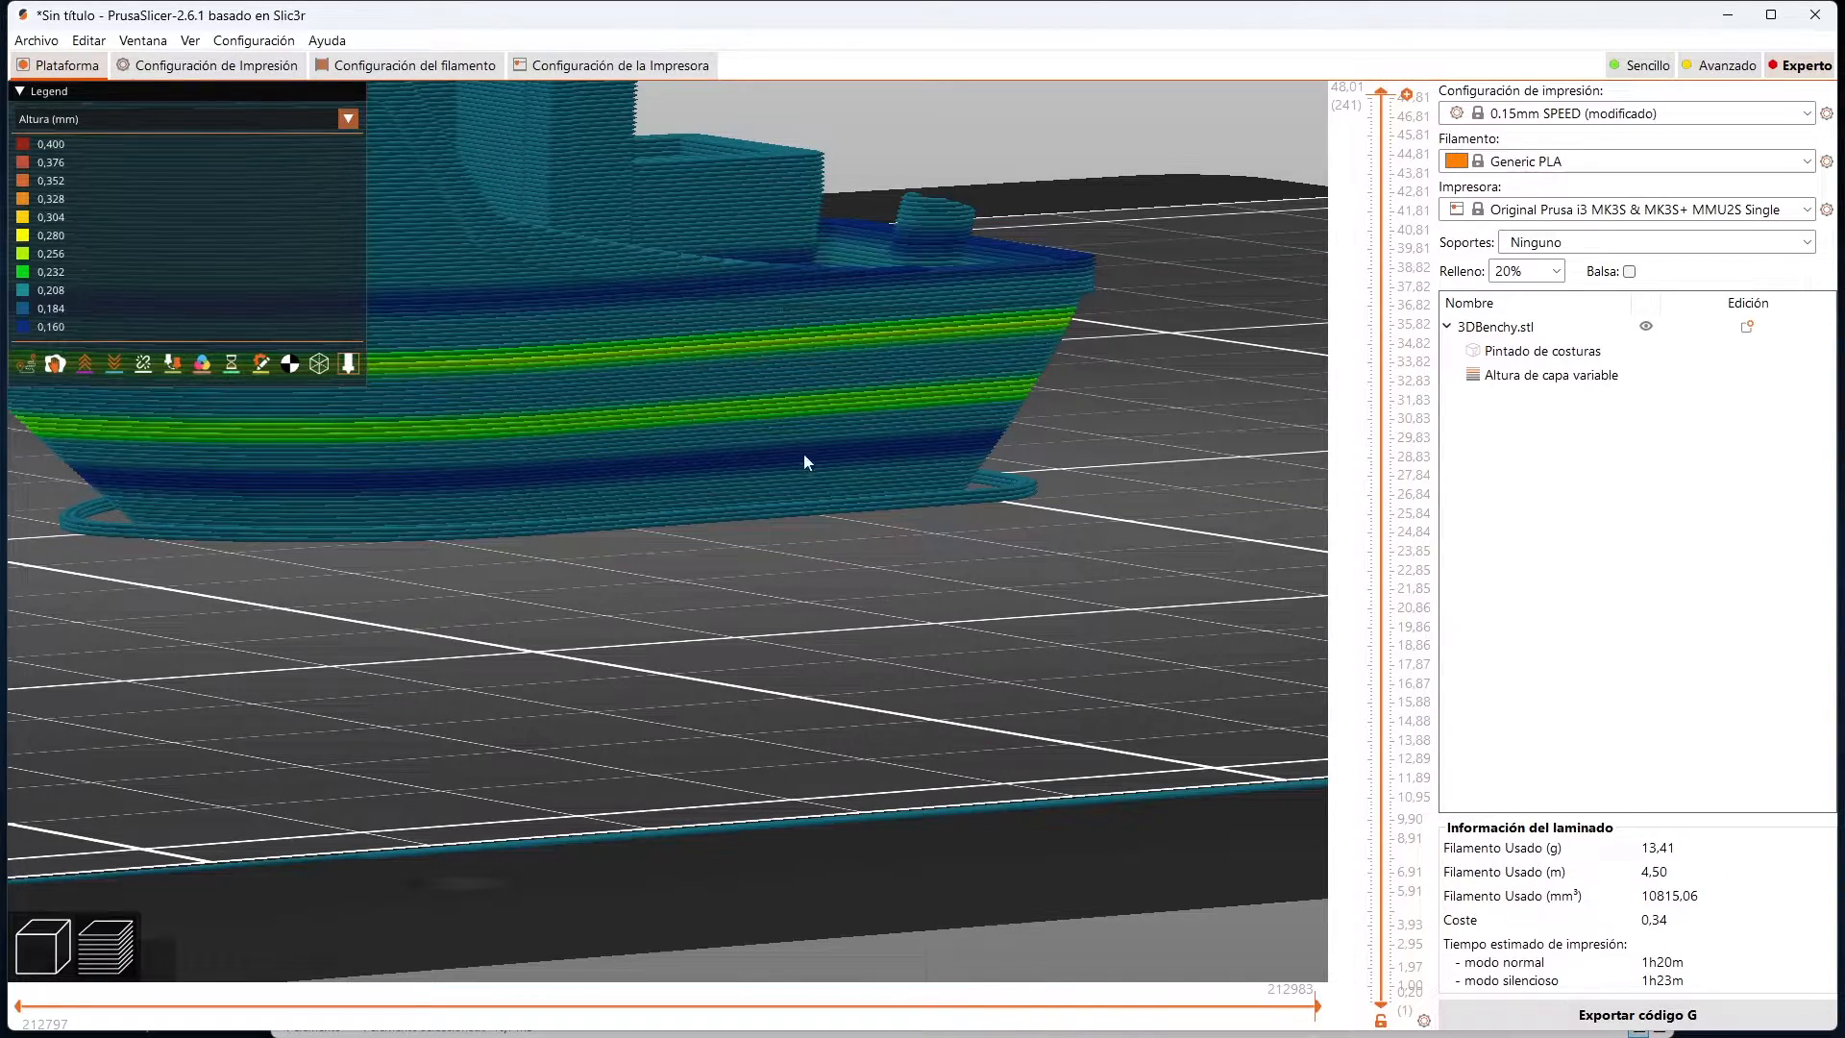
{"action": "scroll", "coordinate": [852, 474], "scroll_direction": "down", "scroll_amount": 3}
{"action": "left_click_drag", "start_coordinate": [851, 474], "coordinate": [798, 646]}
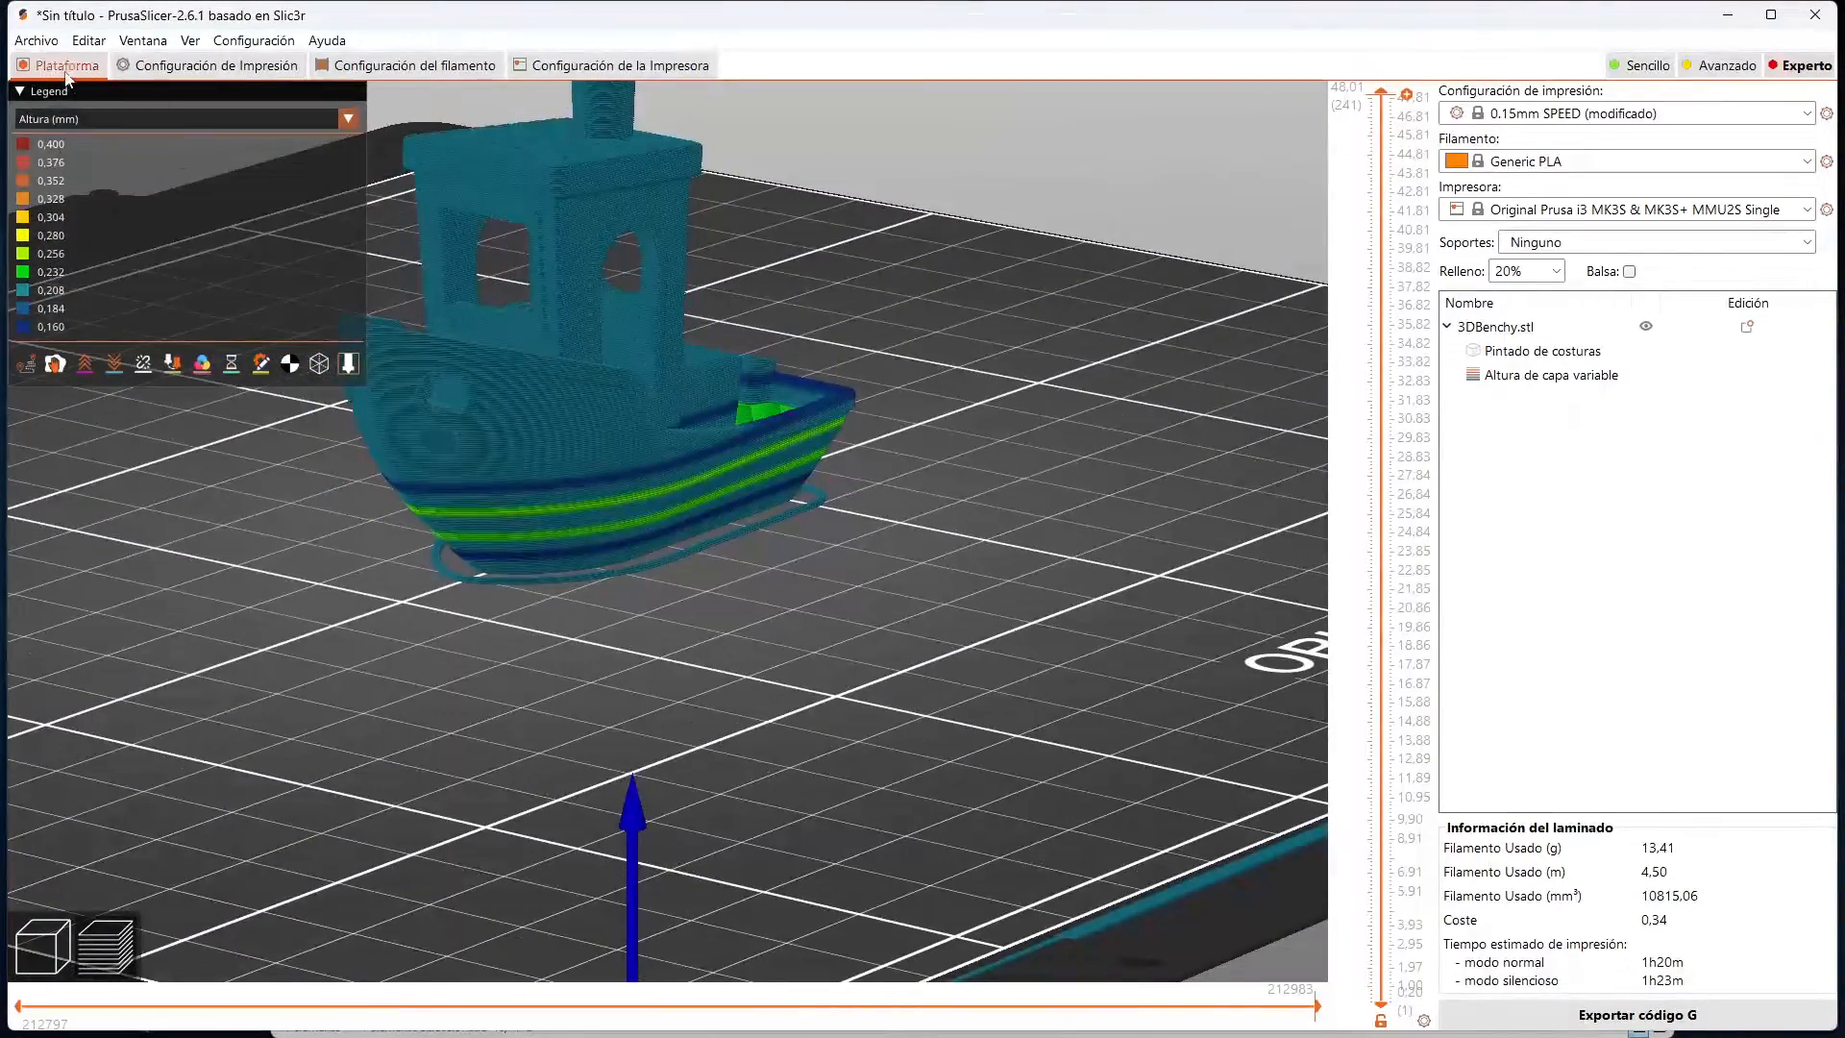
Step: Return the preview colouring to Tipo de función and reframe the whole sliced boat
{"action": "left_click", "coordinate": [79, 119]}
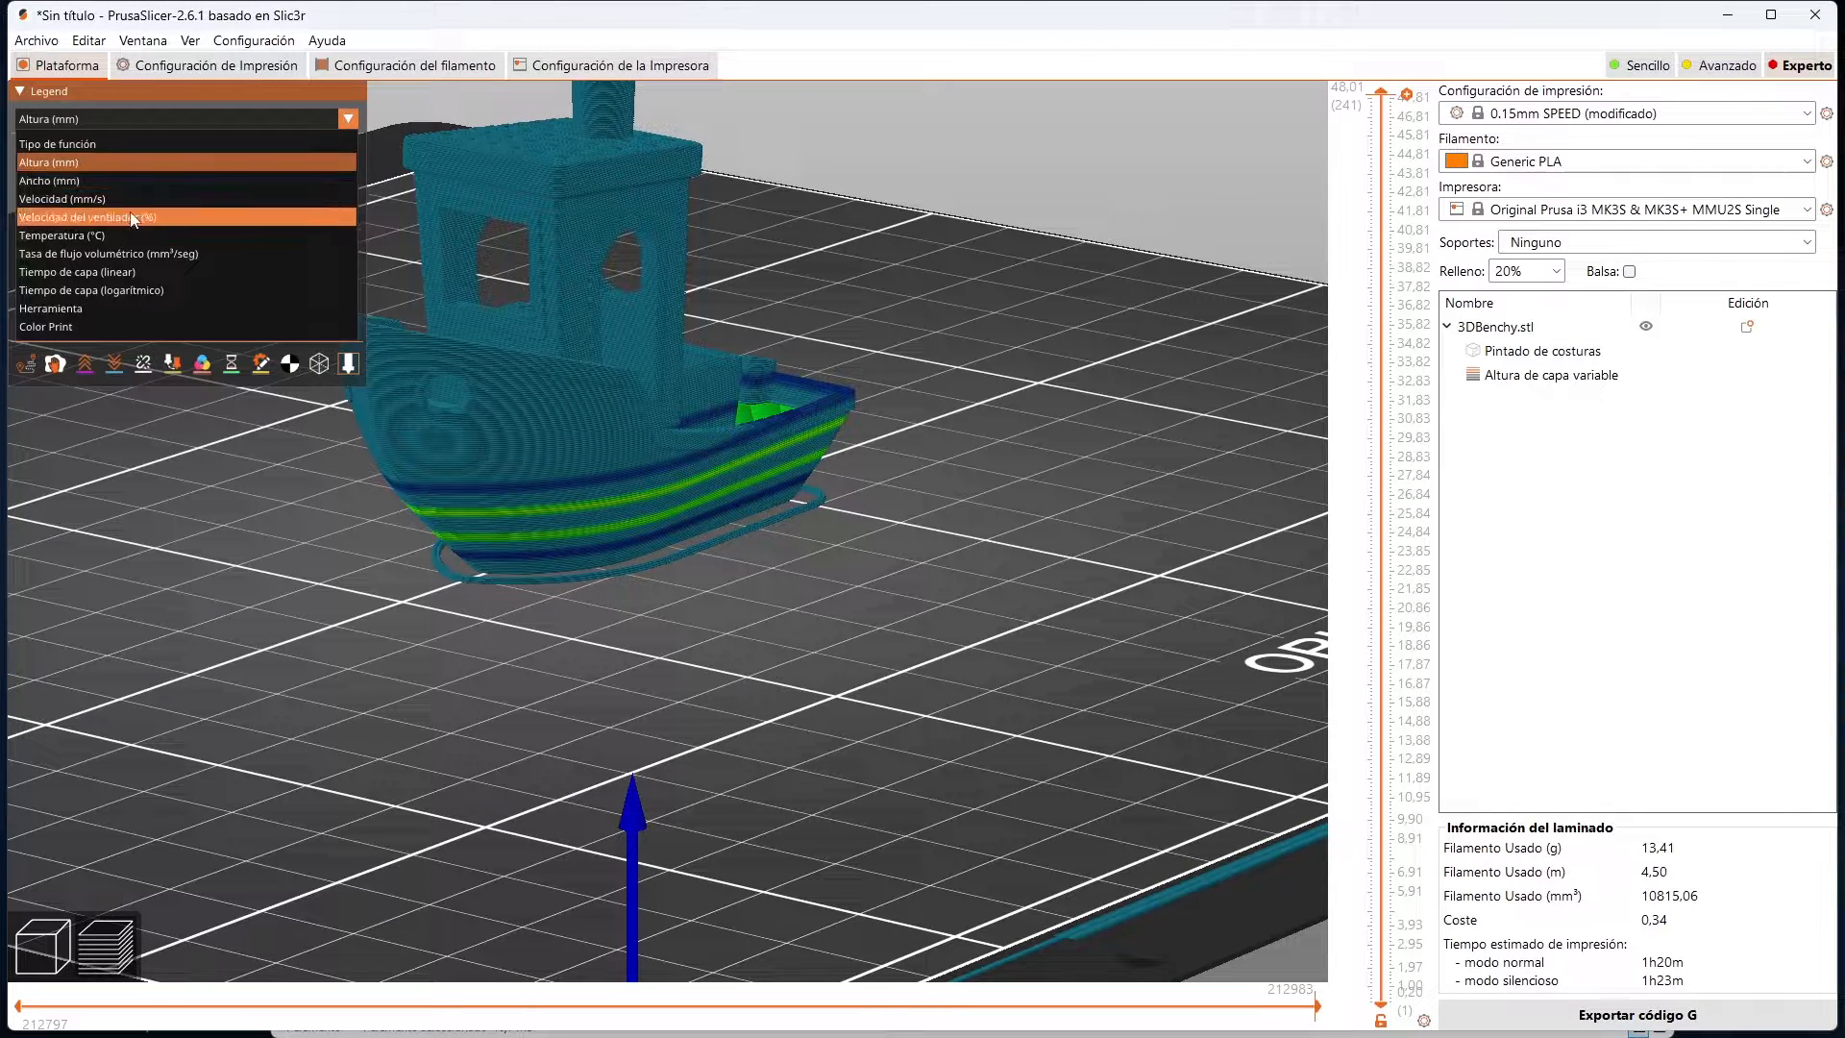
{"action": "left_click", "coordinate": [75, 143]}
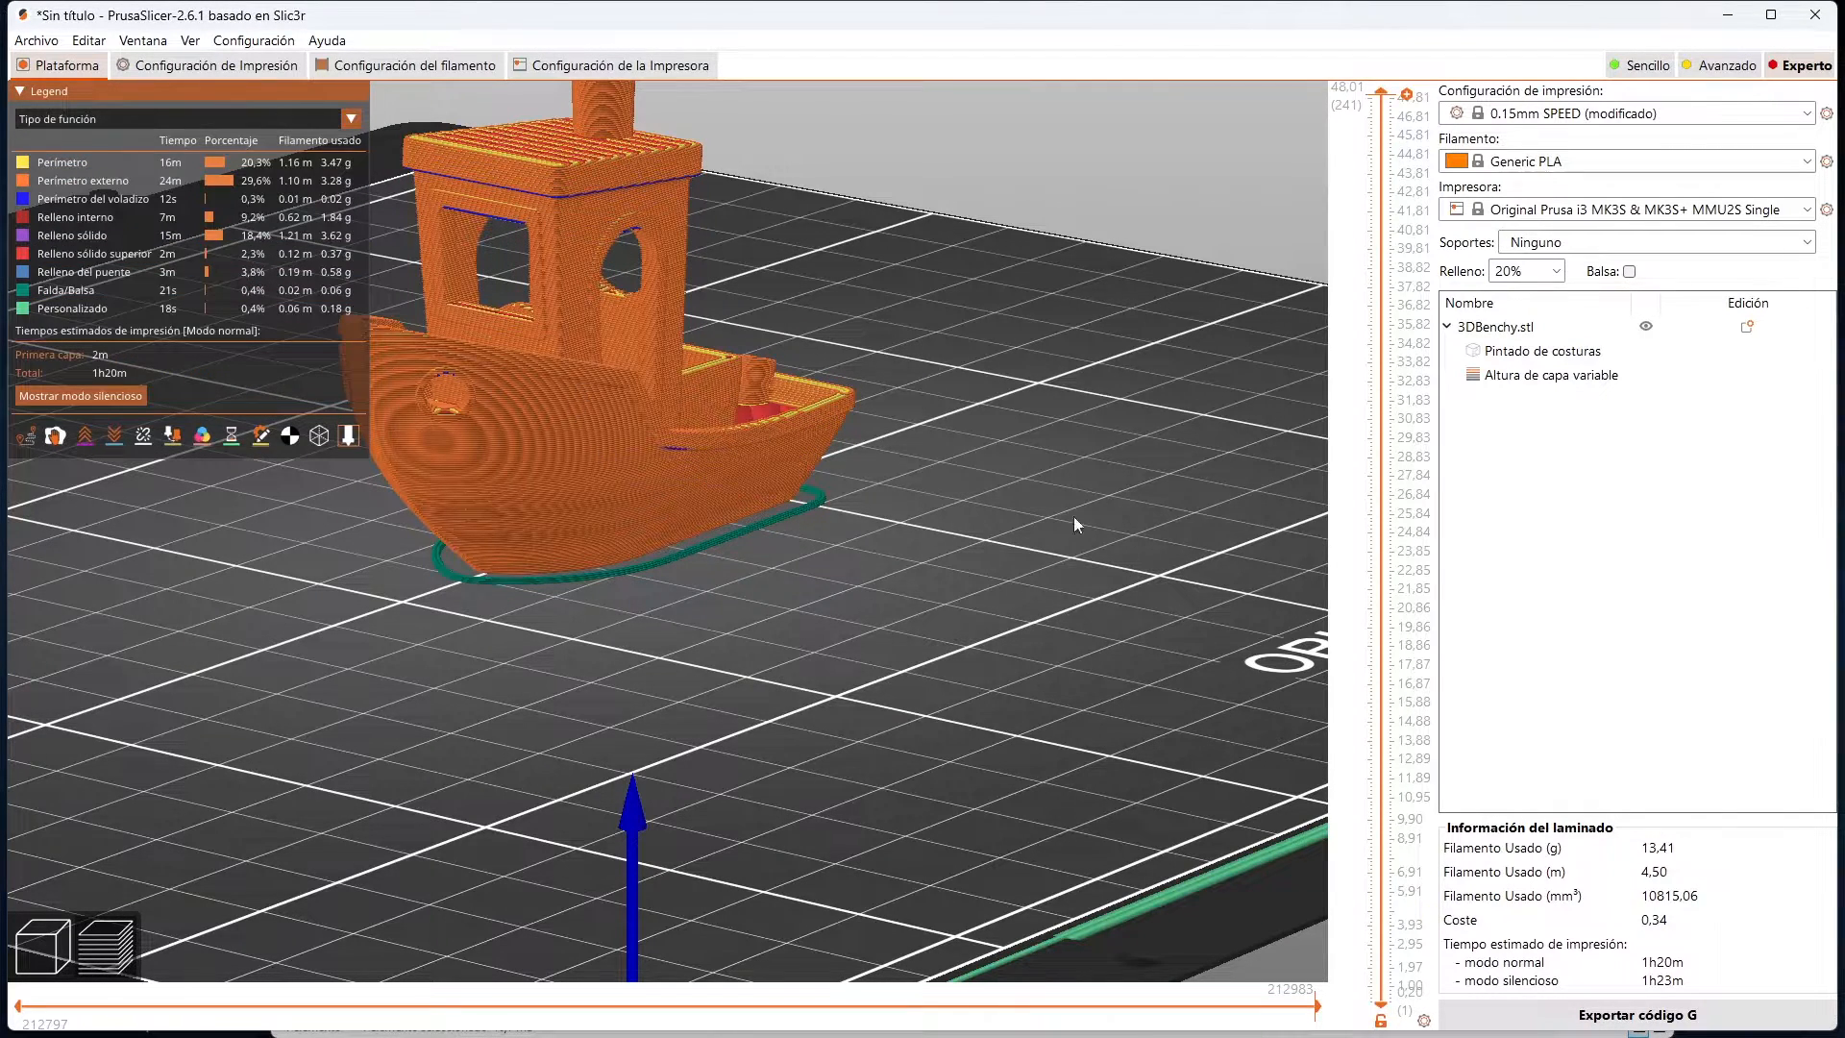
{"action": "left_click_drag", "start_coordinate": [1116, 465], "coordinate": [1086, 464]}
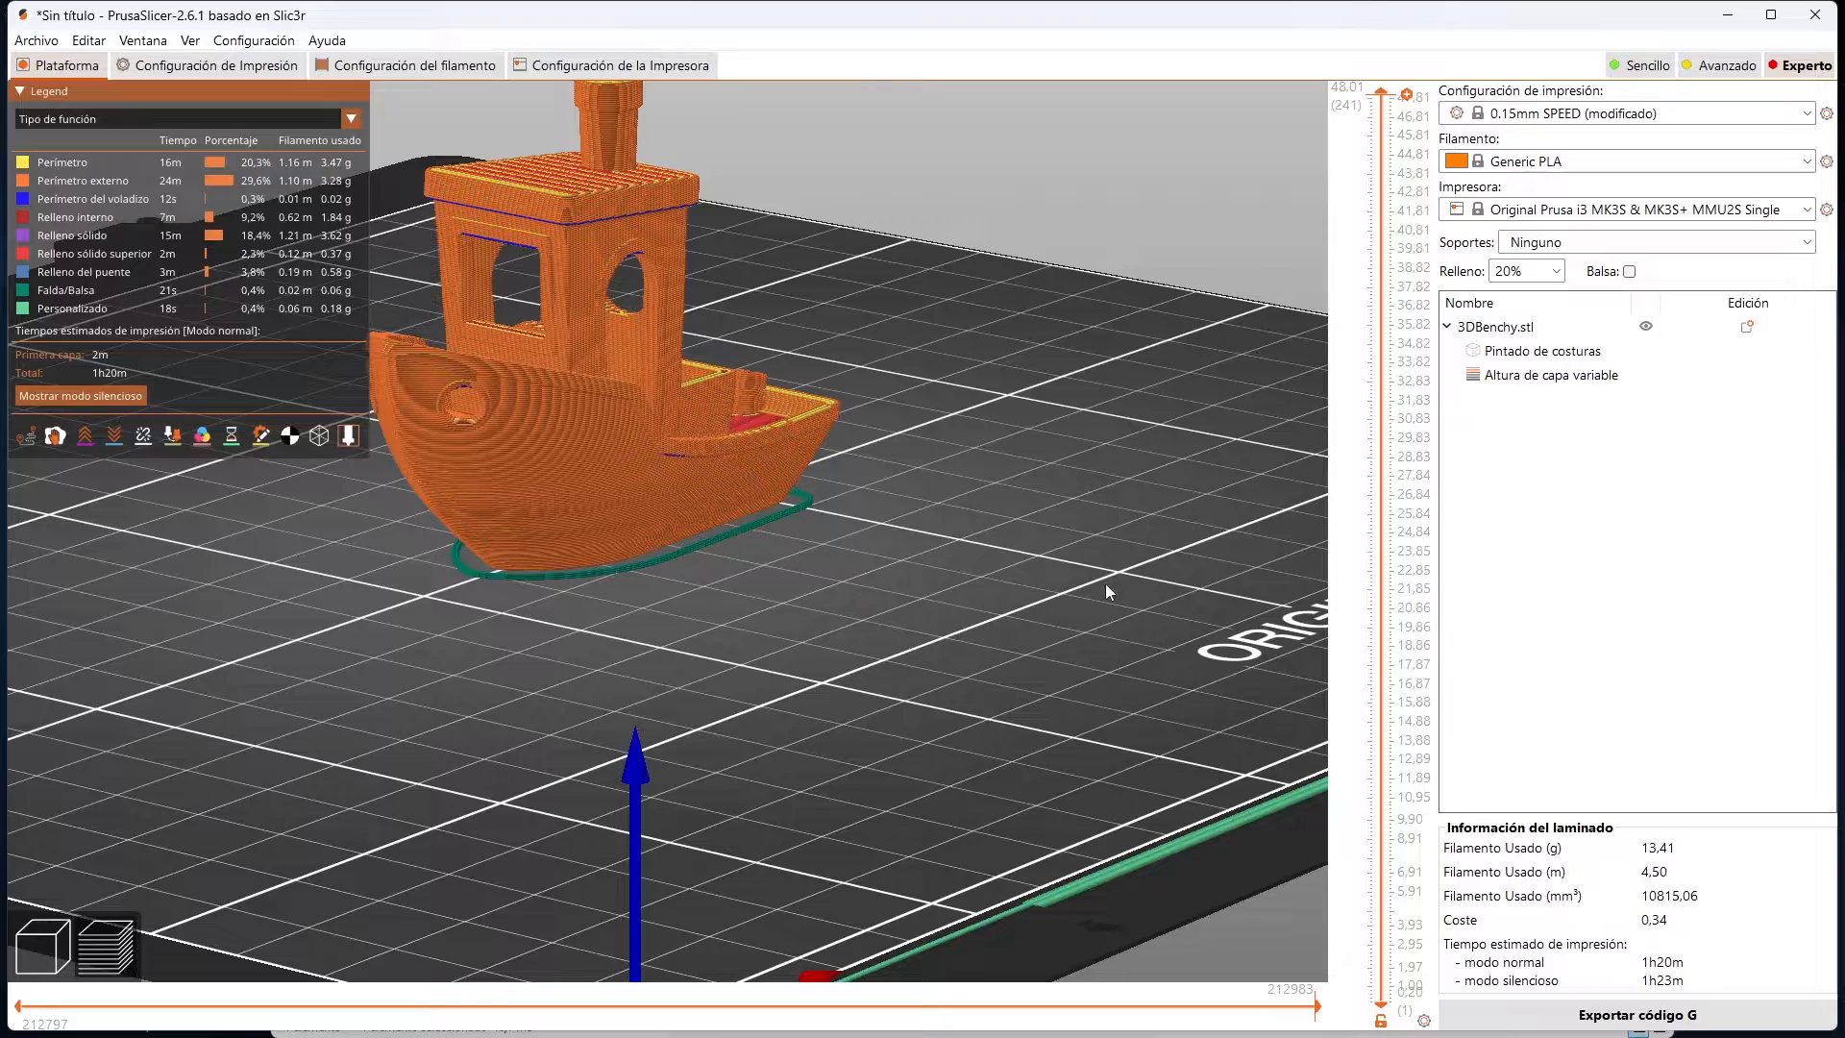
{"action": "left_click_drag", "start_coordinate": [1106, 585], "coordinate": [1069, 626]}
{"action": "key", "text": "z"}
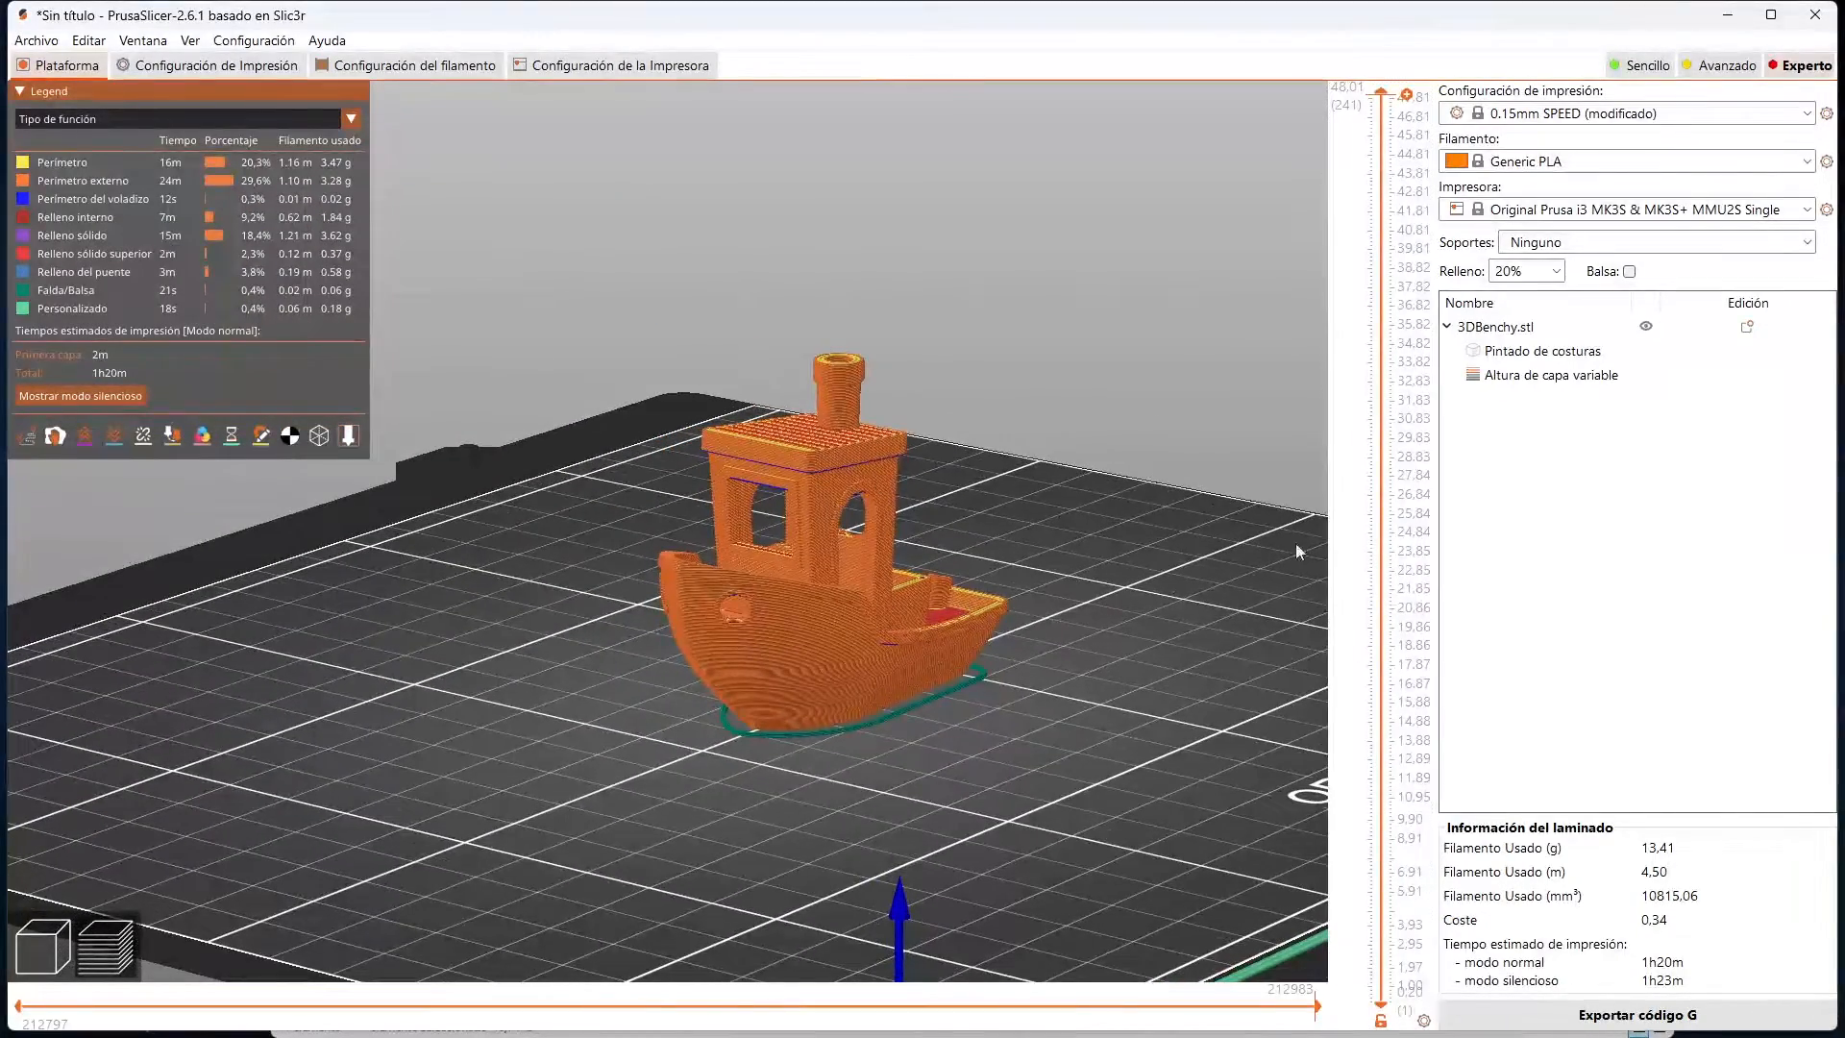
Step: Return to the 3D editor view and set the supports to Soporte en la base solamente
{"action": "left_click", "coordinate": [42, 946]}
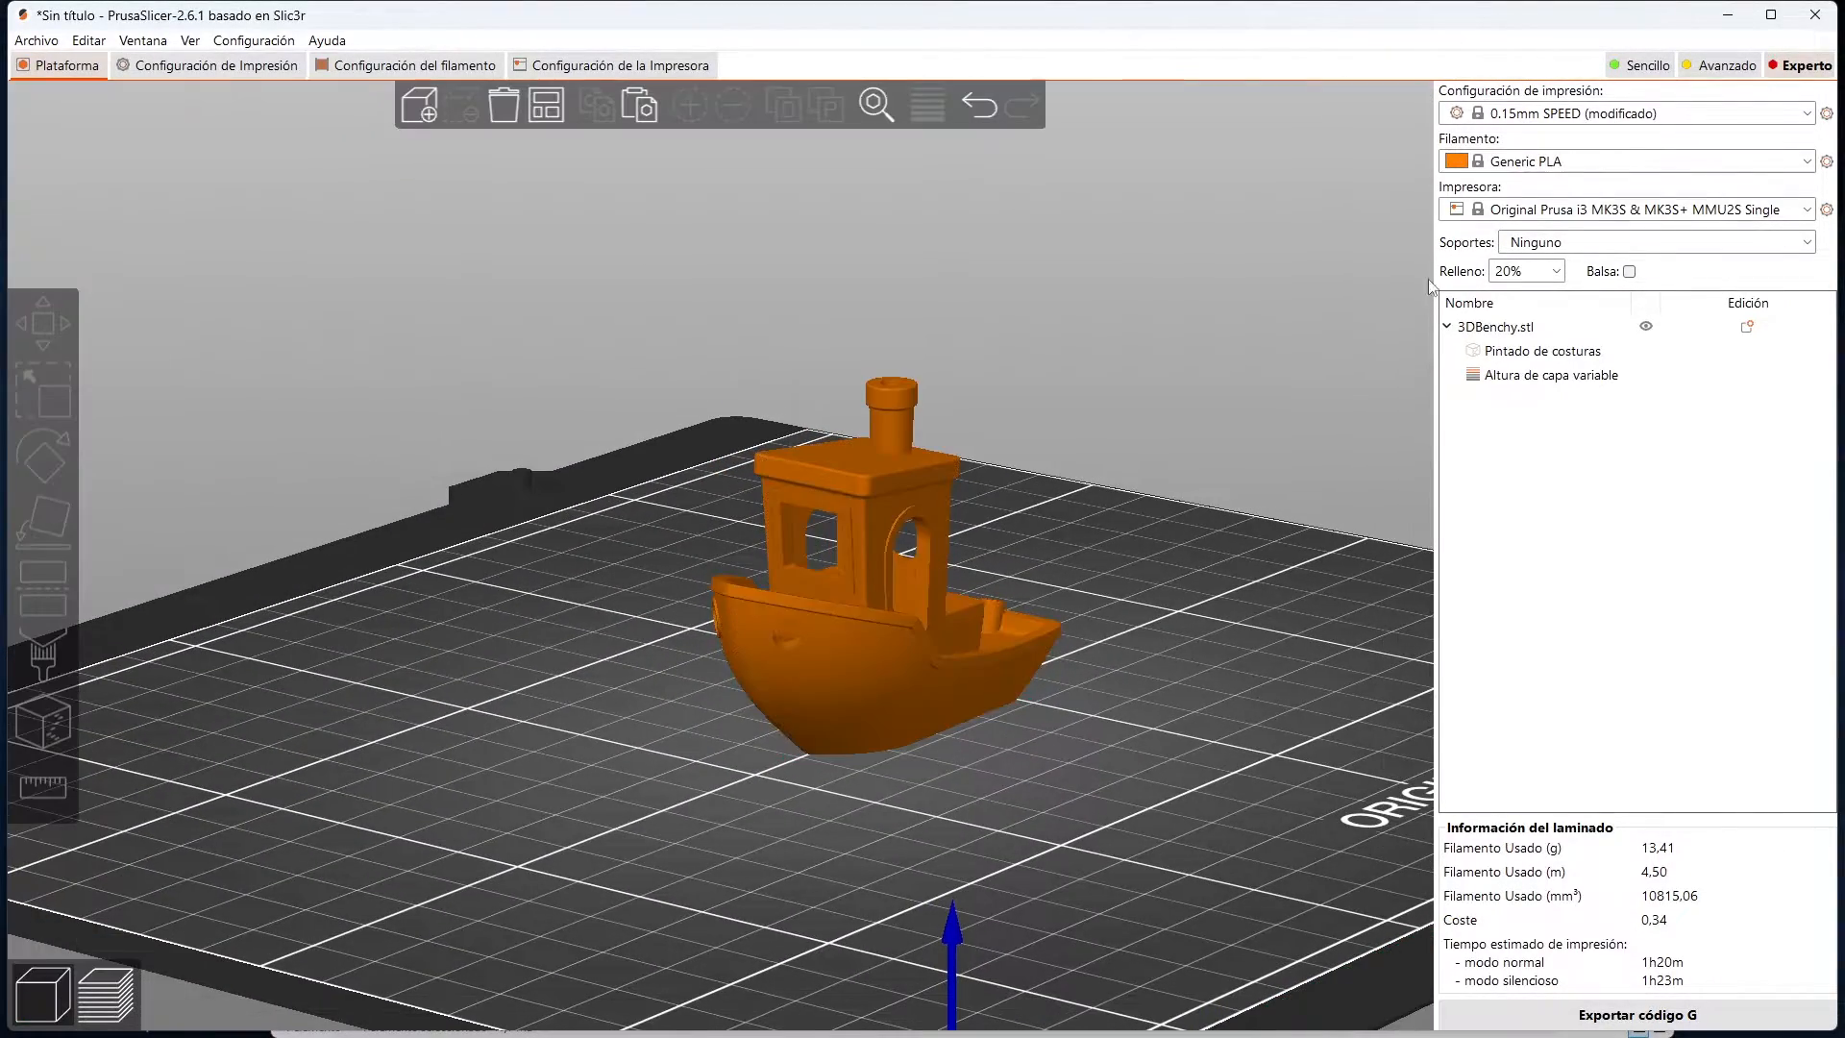
{"action": "left_click", "coordinate": [1623, 248]}
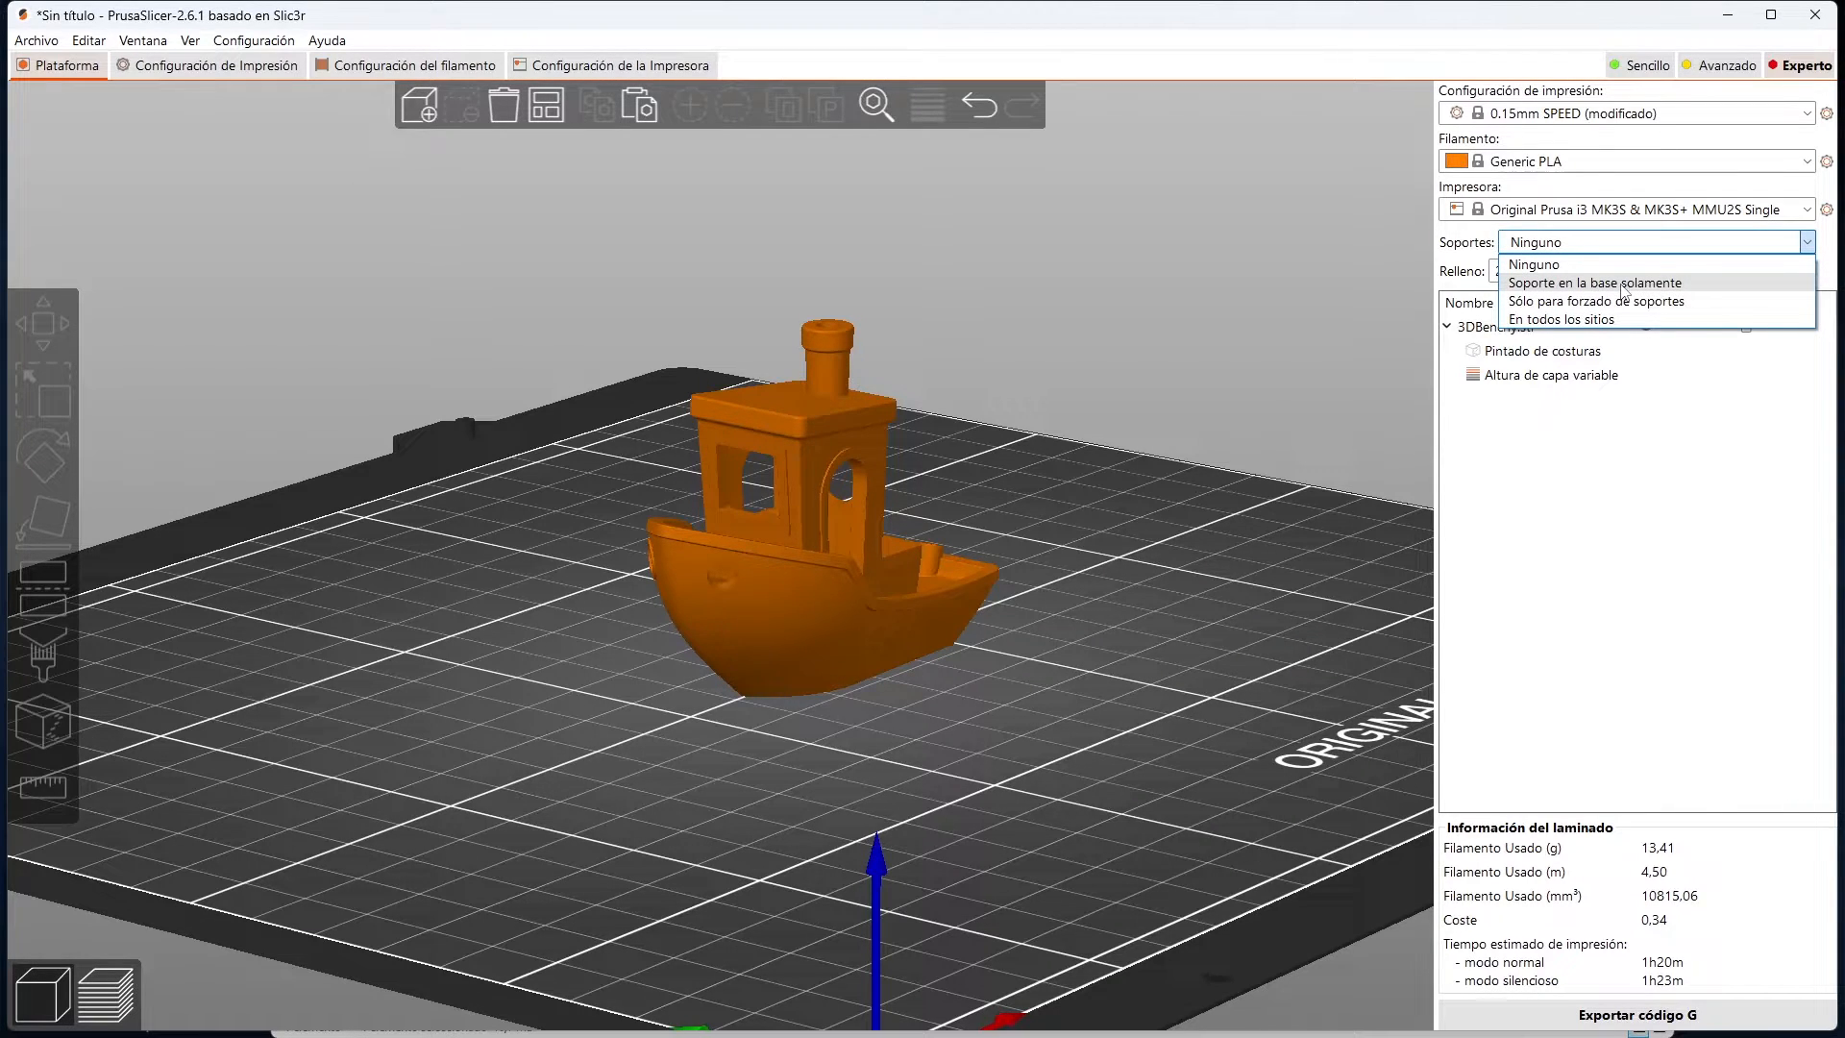
{"action": "left_click", "coordinate": [1623, 285]}
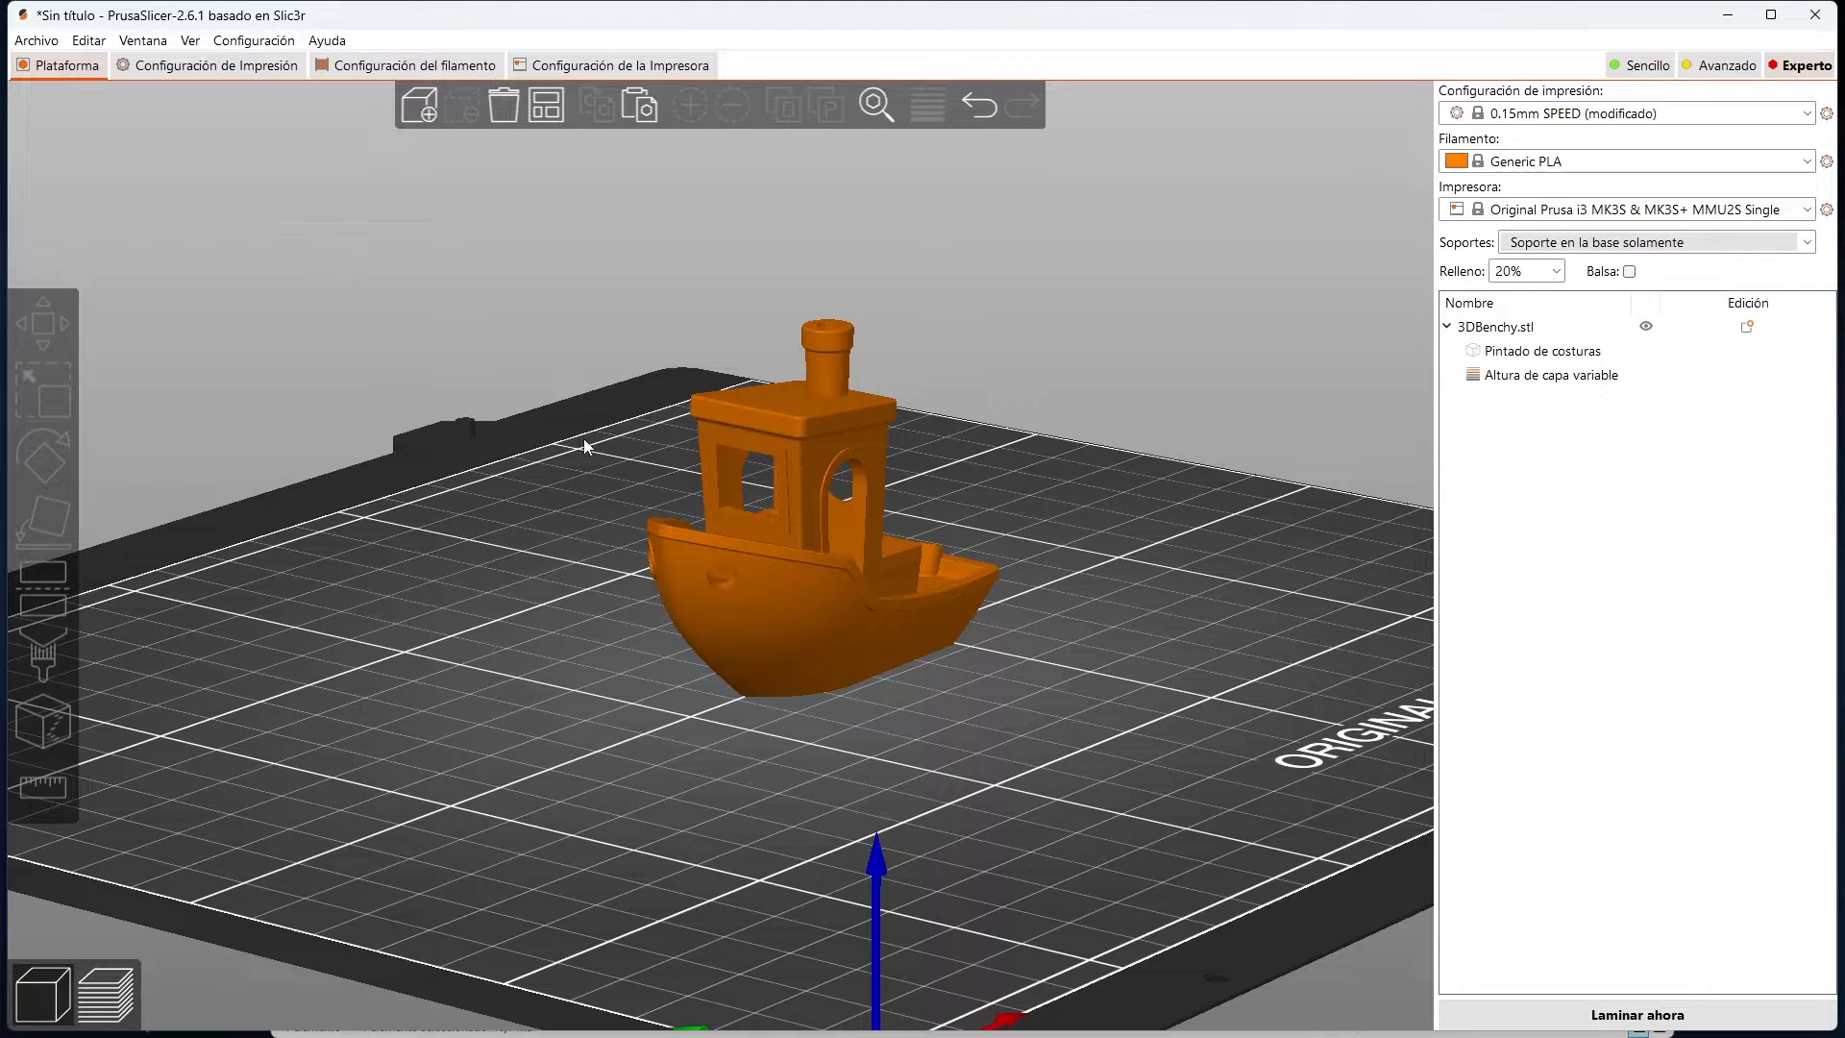
Step: Review the Material de soporte print settings, including the overhang threshold, style and organic support options, and return to the platform
{"action": "left_click", "coordinate": [250, 70]}
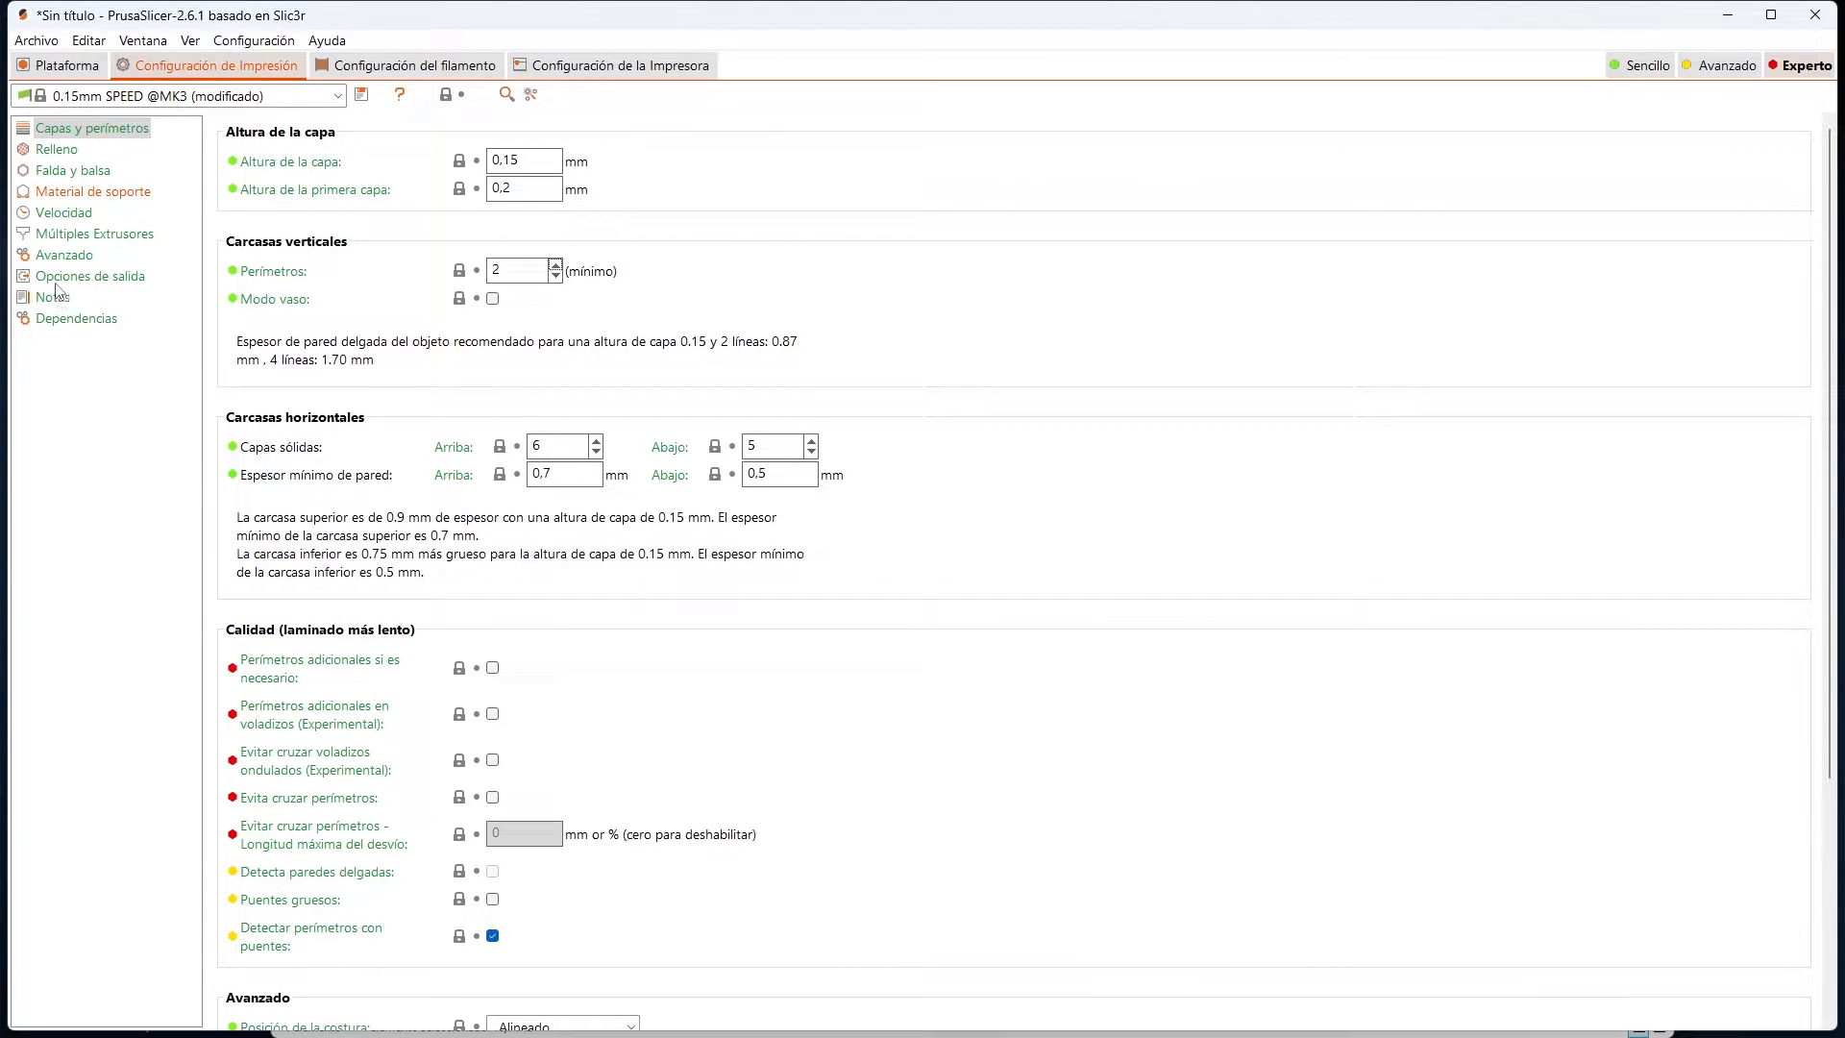
{"action": "left_click", "coordinate": [87, 192]}
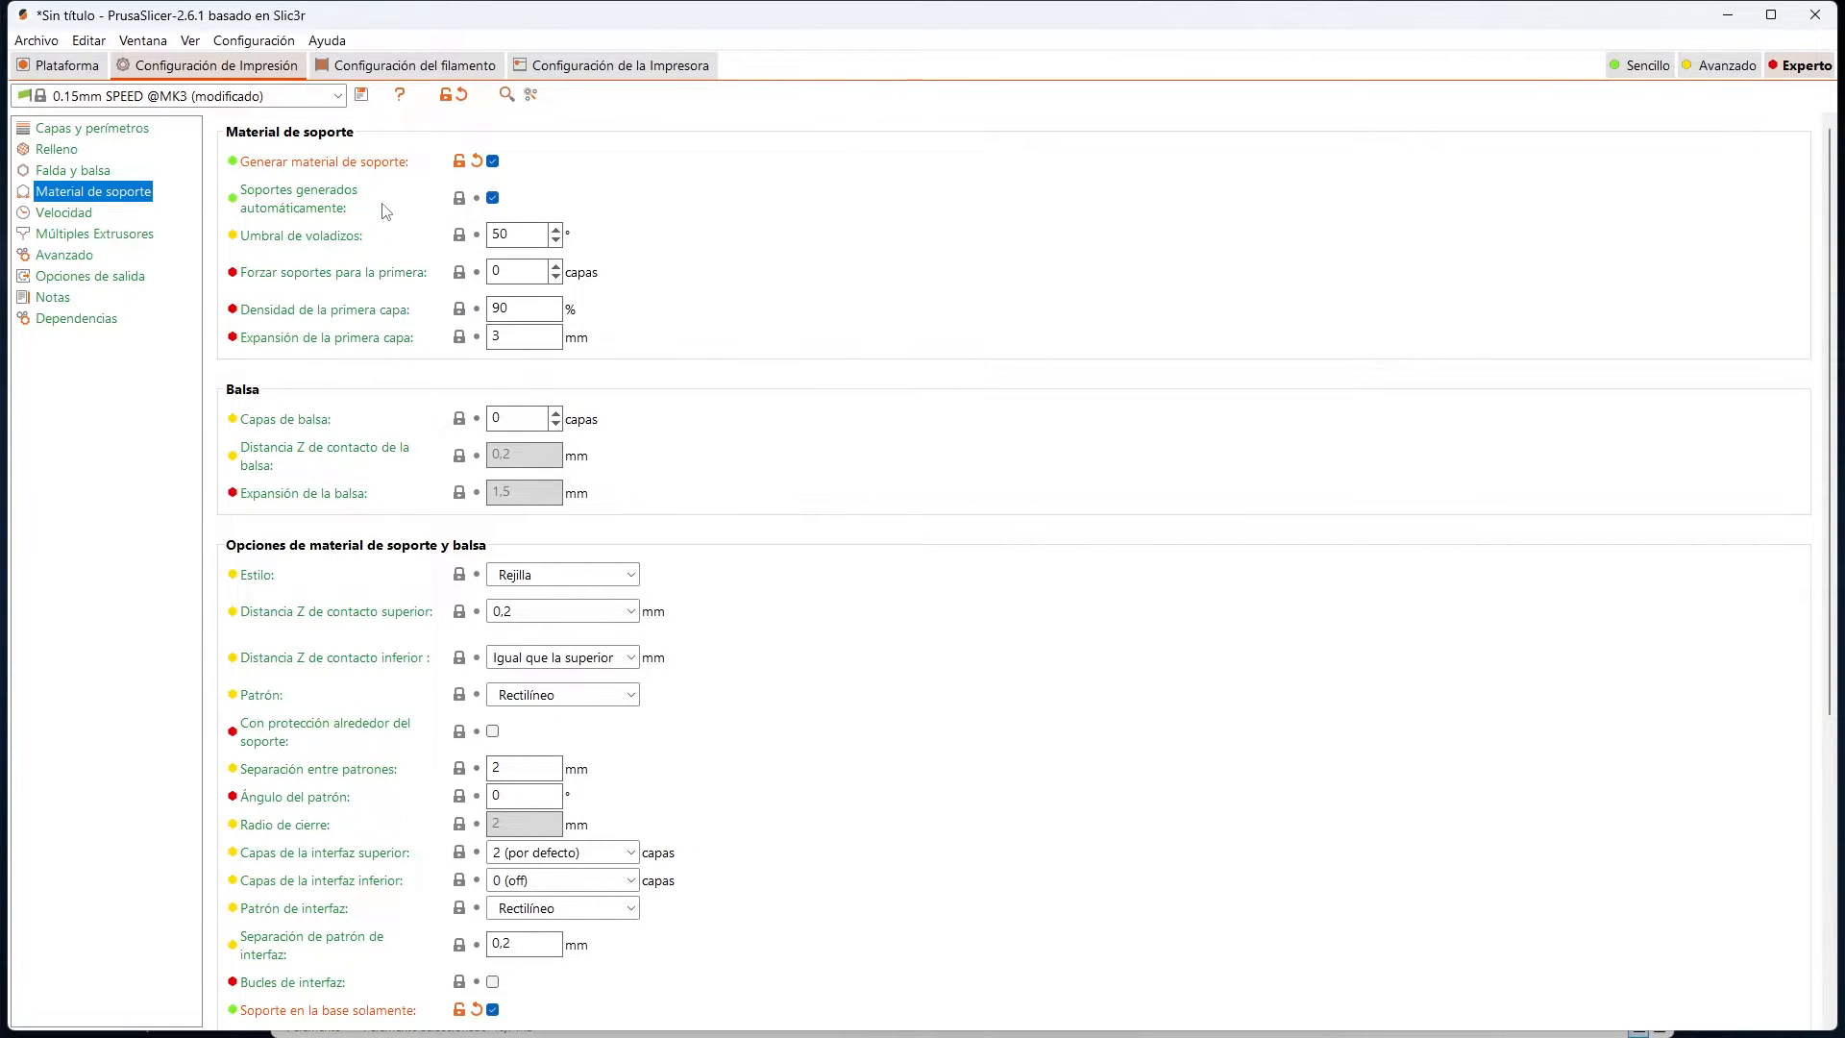
{"action": "mouse_move", "coordinate": [528, 228]}
{"action": "scroll", "coordinate": [830, 645], "scroll_direction": "down", "scroll_amount": 5}
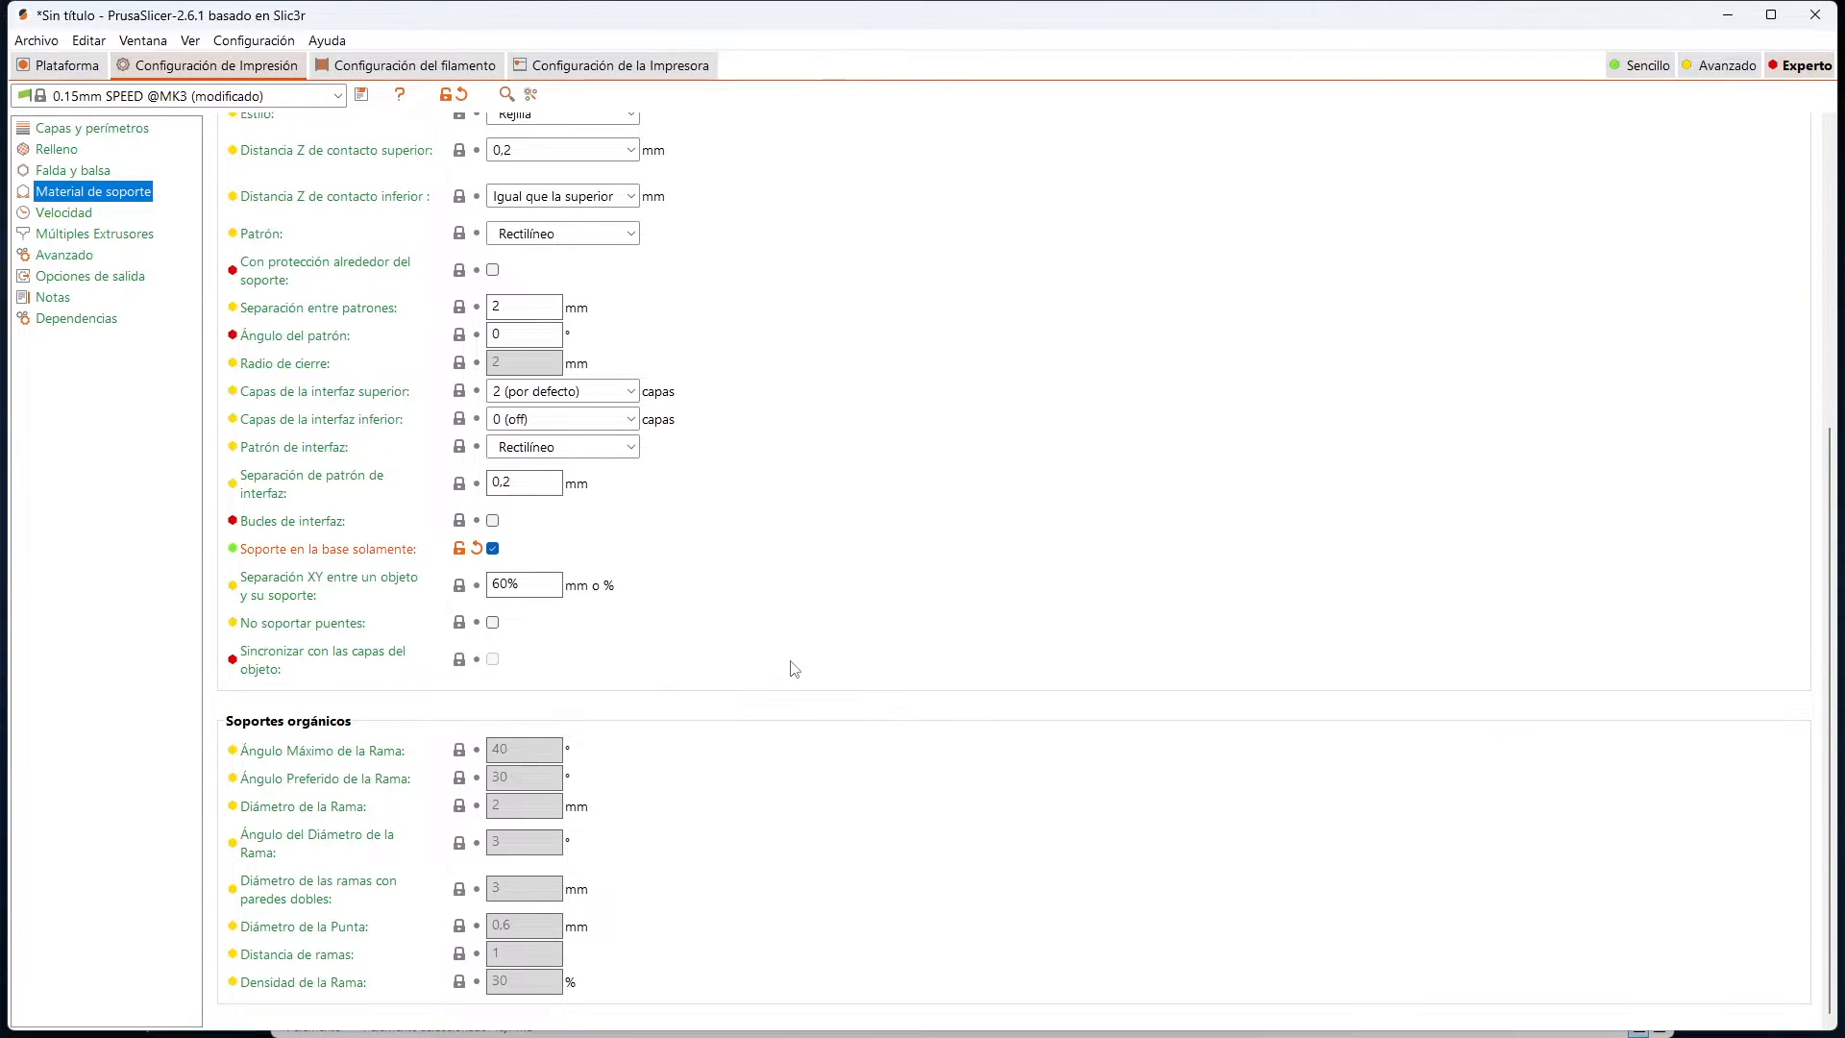
{"action": "scroll", "coordinate": [794, 668], "scroll_direction": "up", "scroll_amount": 3}
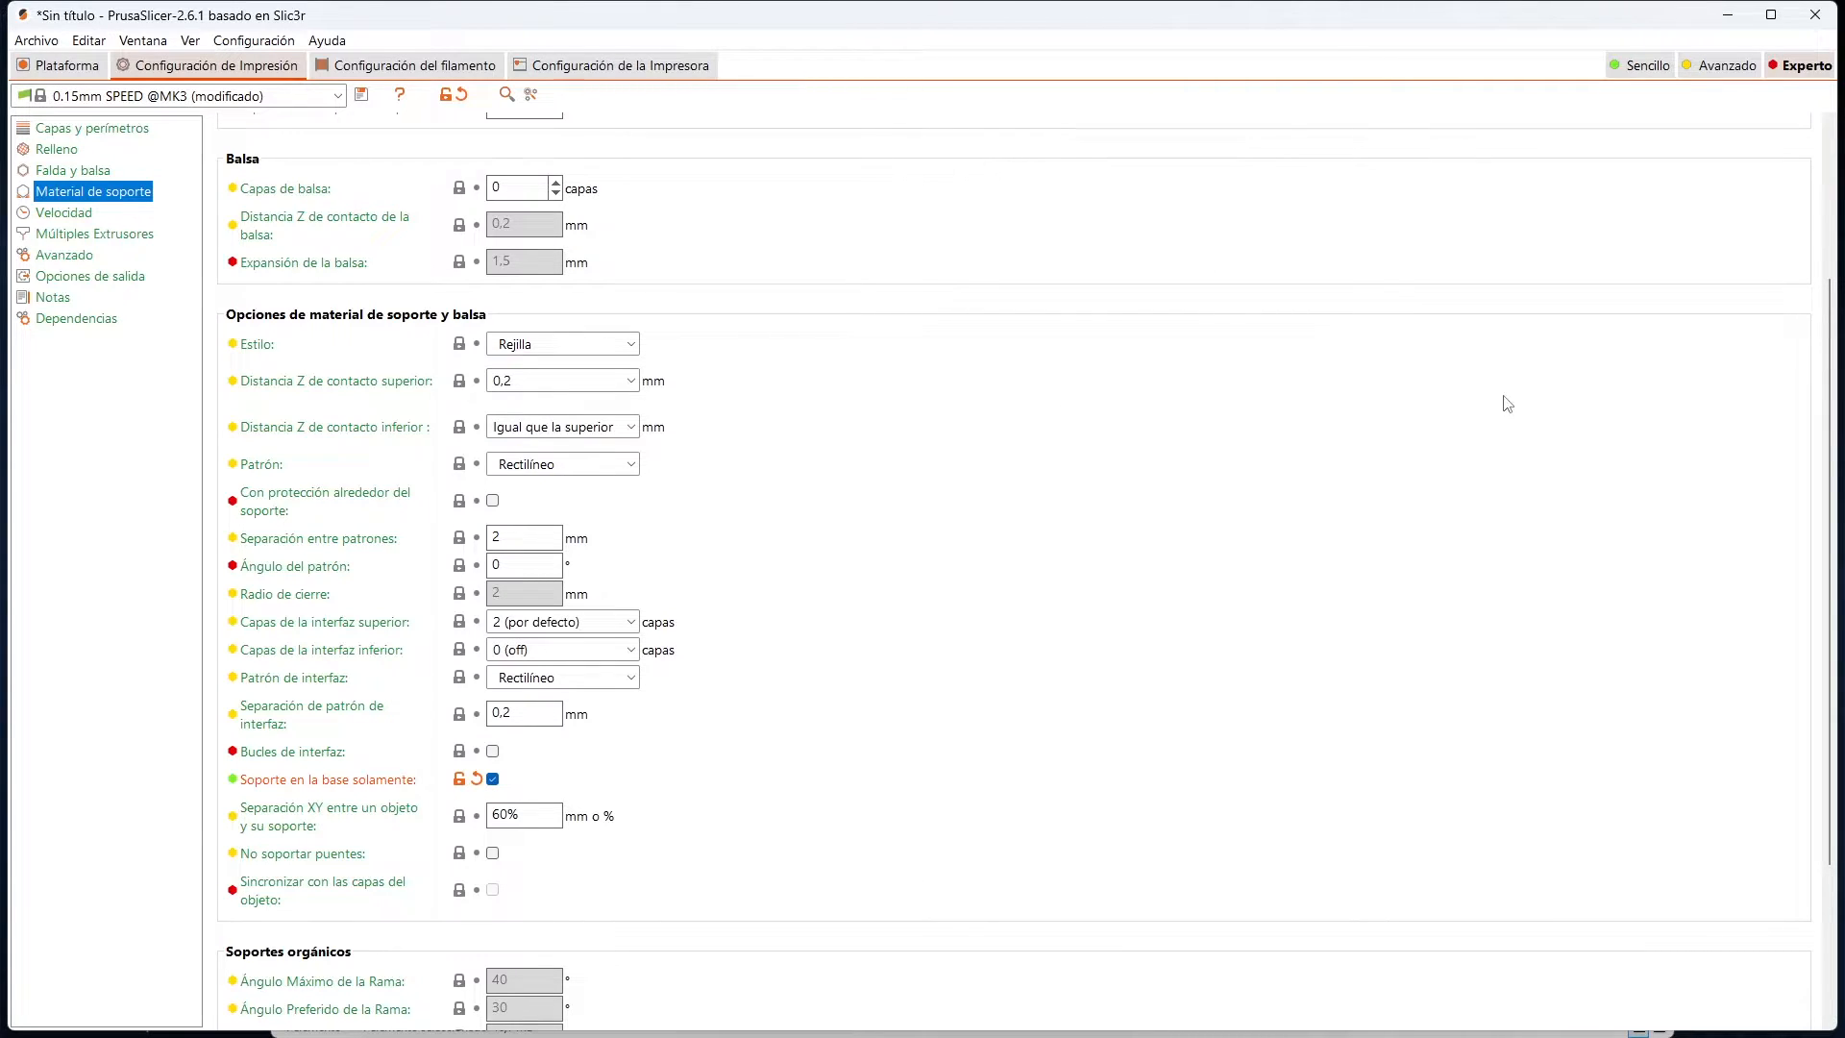
{"action": "key", "text": "ctrl+1"}
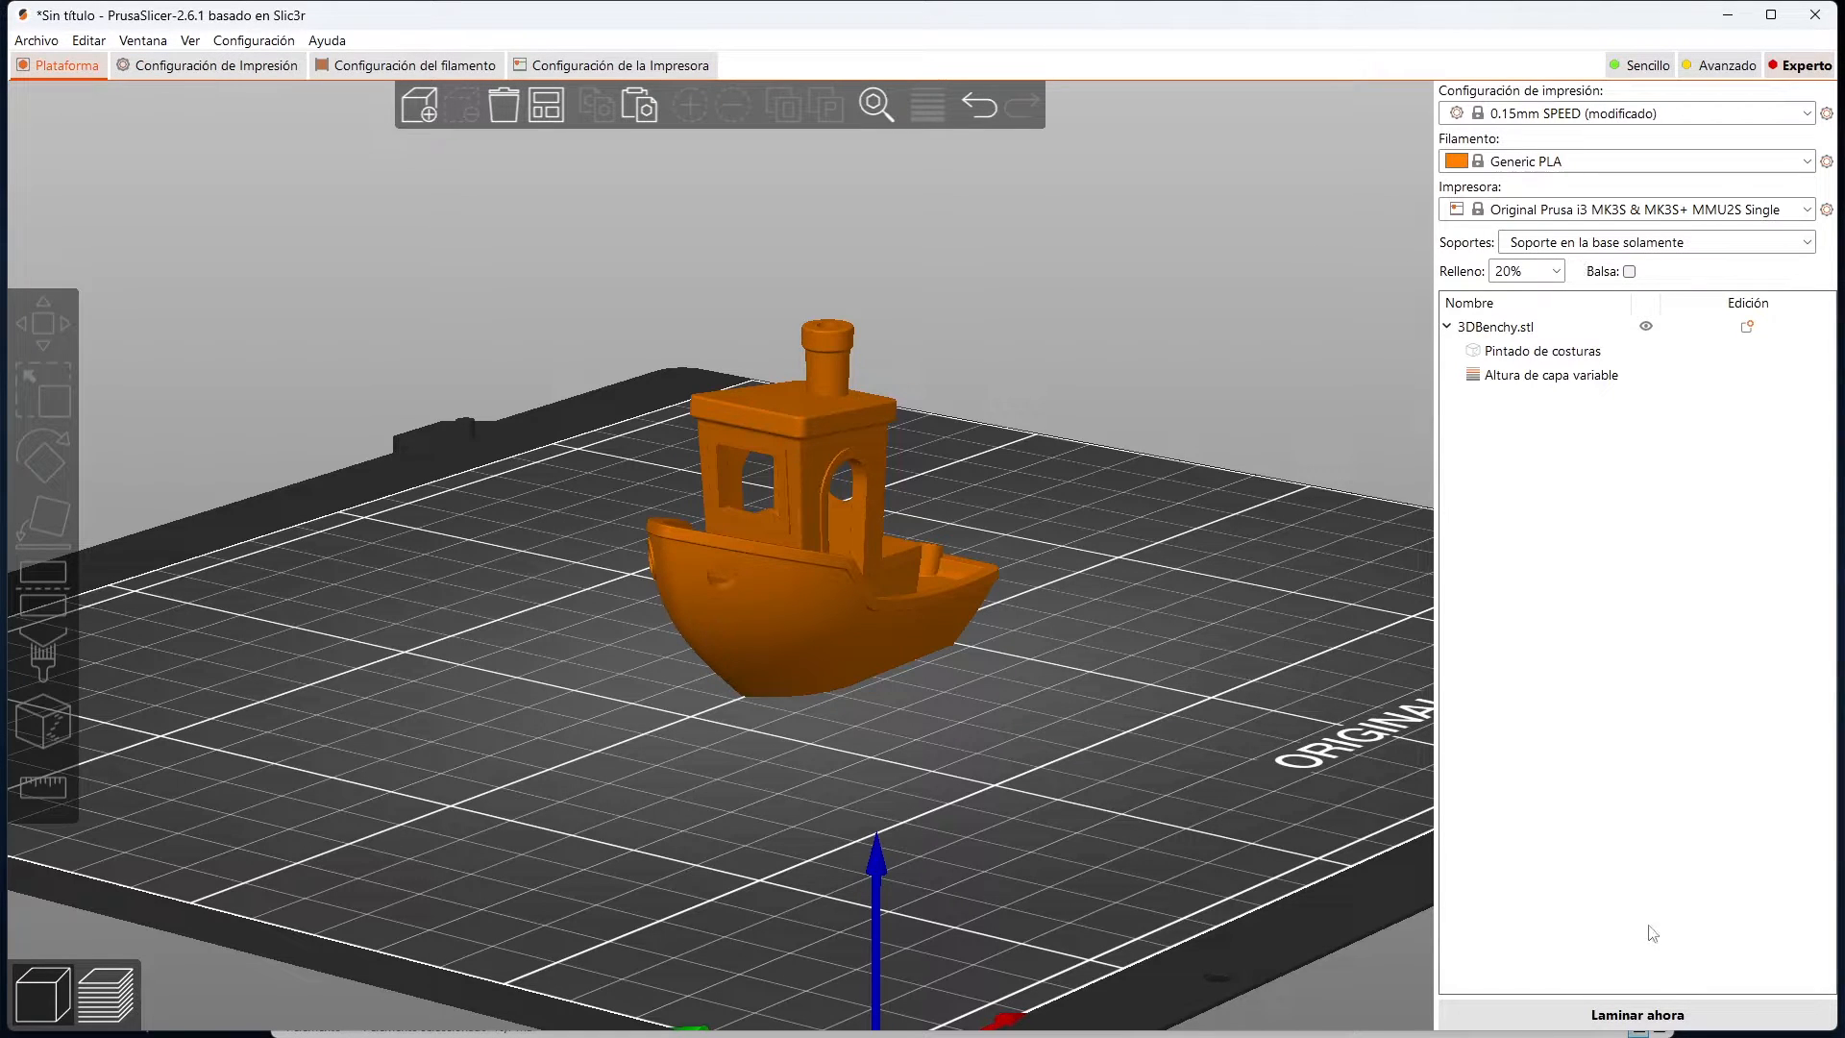
Step: Slice the boat with base-only supports and limit the preview to layer 112 at 11.89 mm
{"action": "left_click", "coordinate": [1637, 1015]}
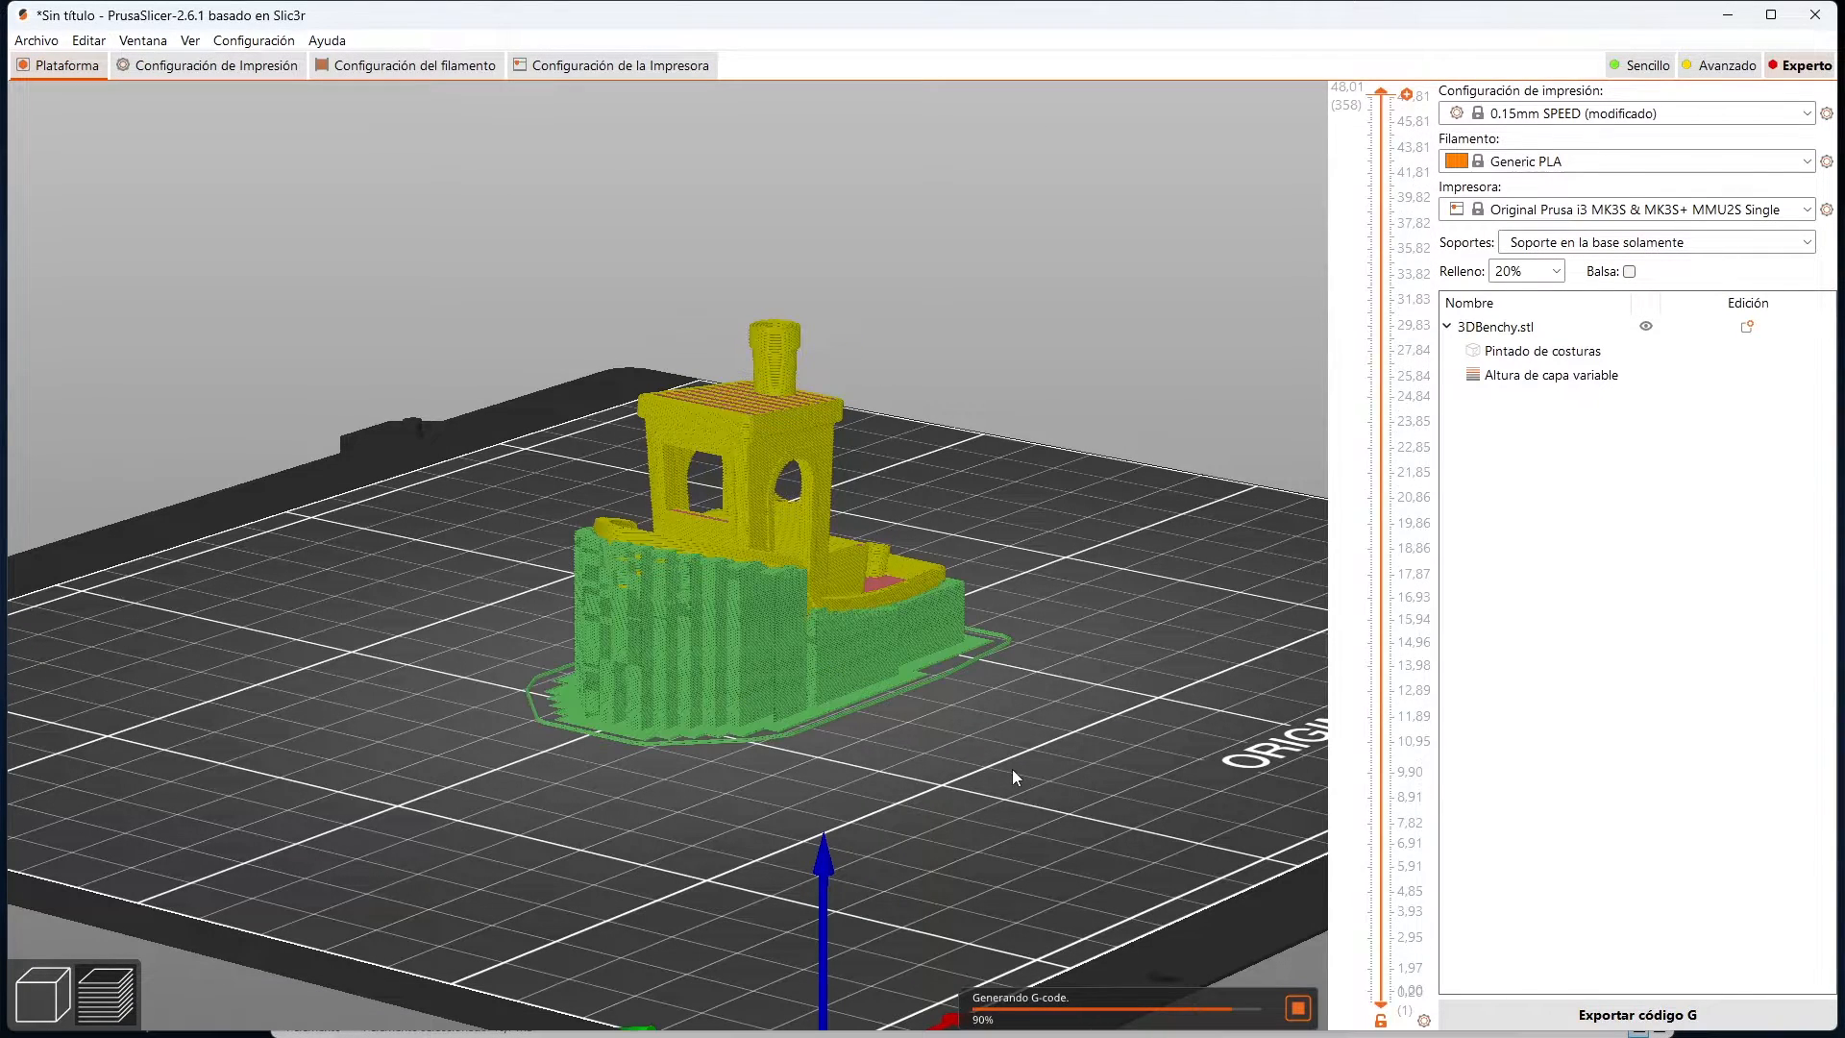
{"action": "scroll", "coordinate": [962, 769], "scroll_direction": "up", "scroll_amount": 3}
{"action": "left_click_drag", "start_coordinate": [962, 768], "coordinate": [1122, 846]}
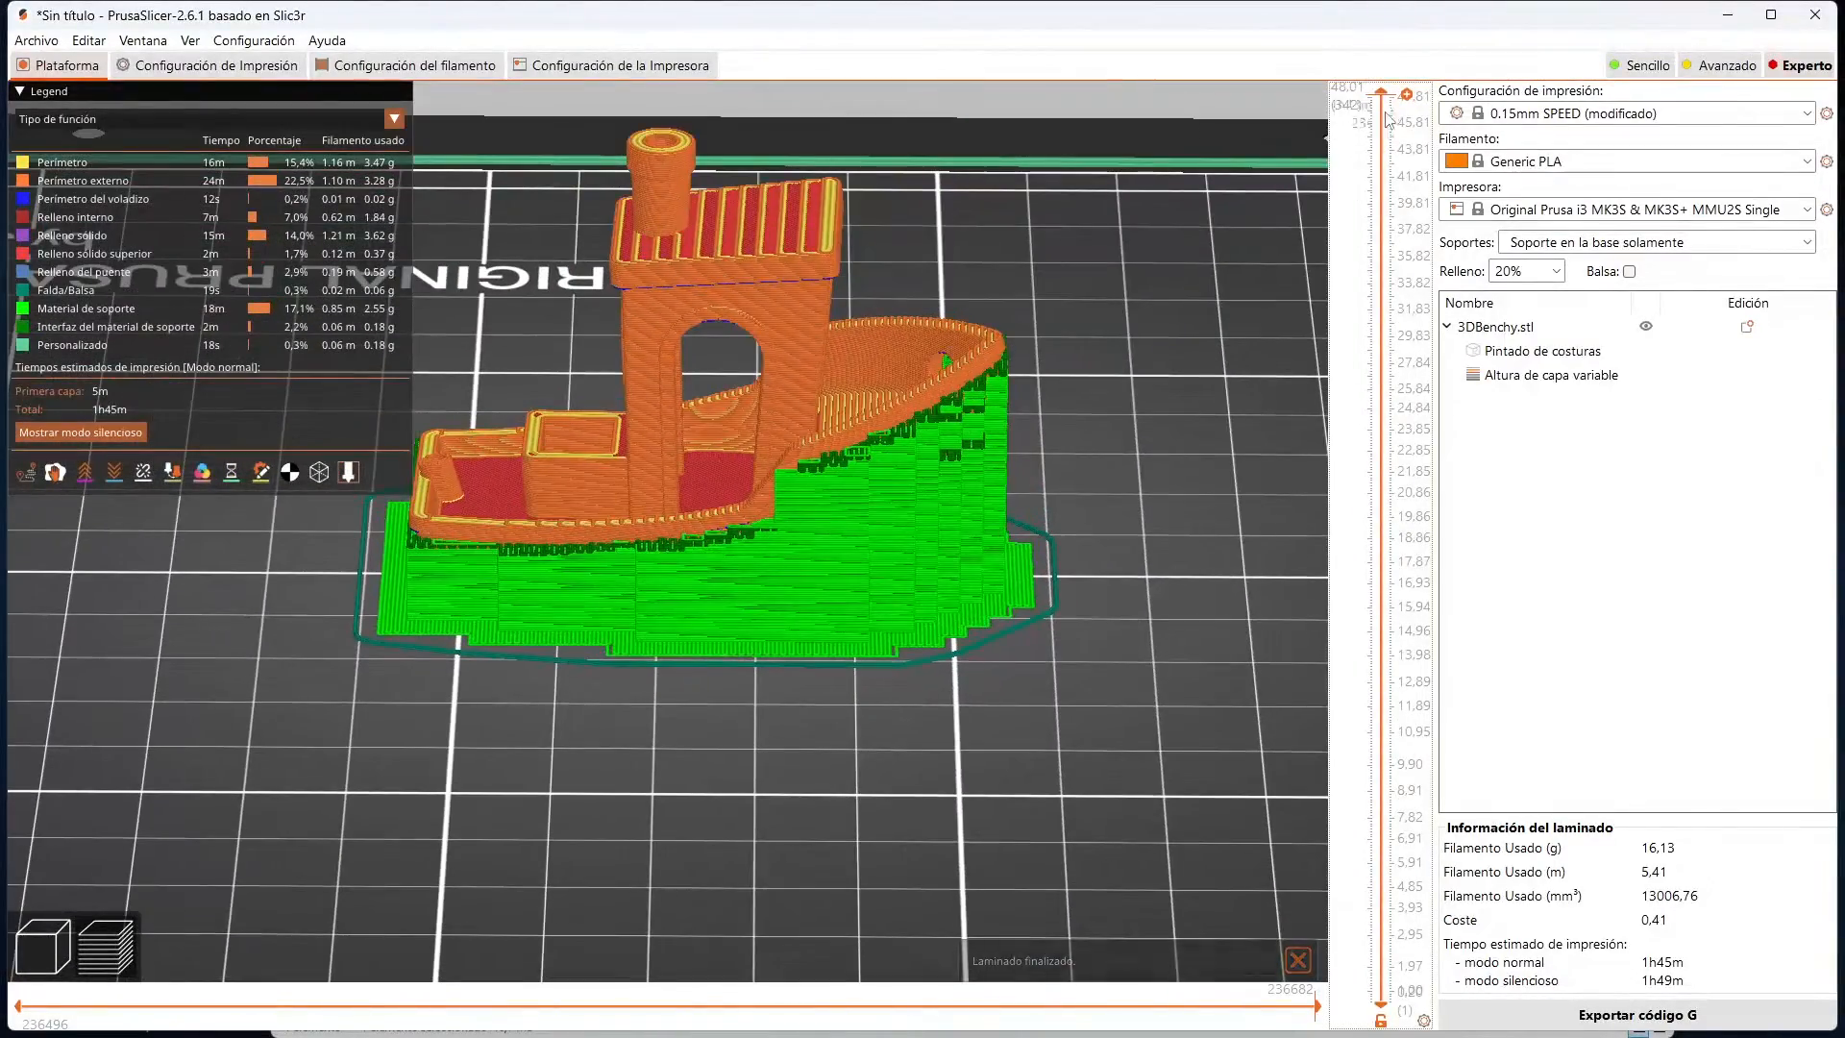
{"action": "left_click_drag", "start_coordinate": [1390, 93], "coordinate": [1351, 708]}
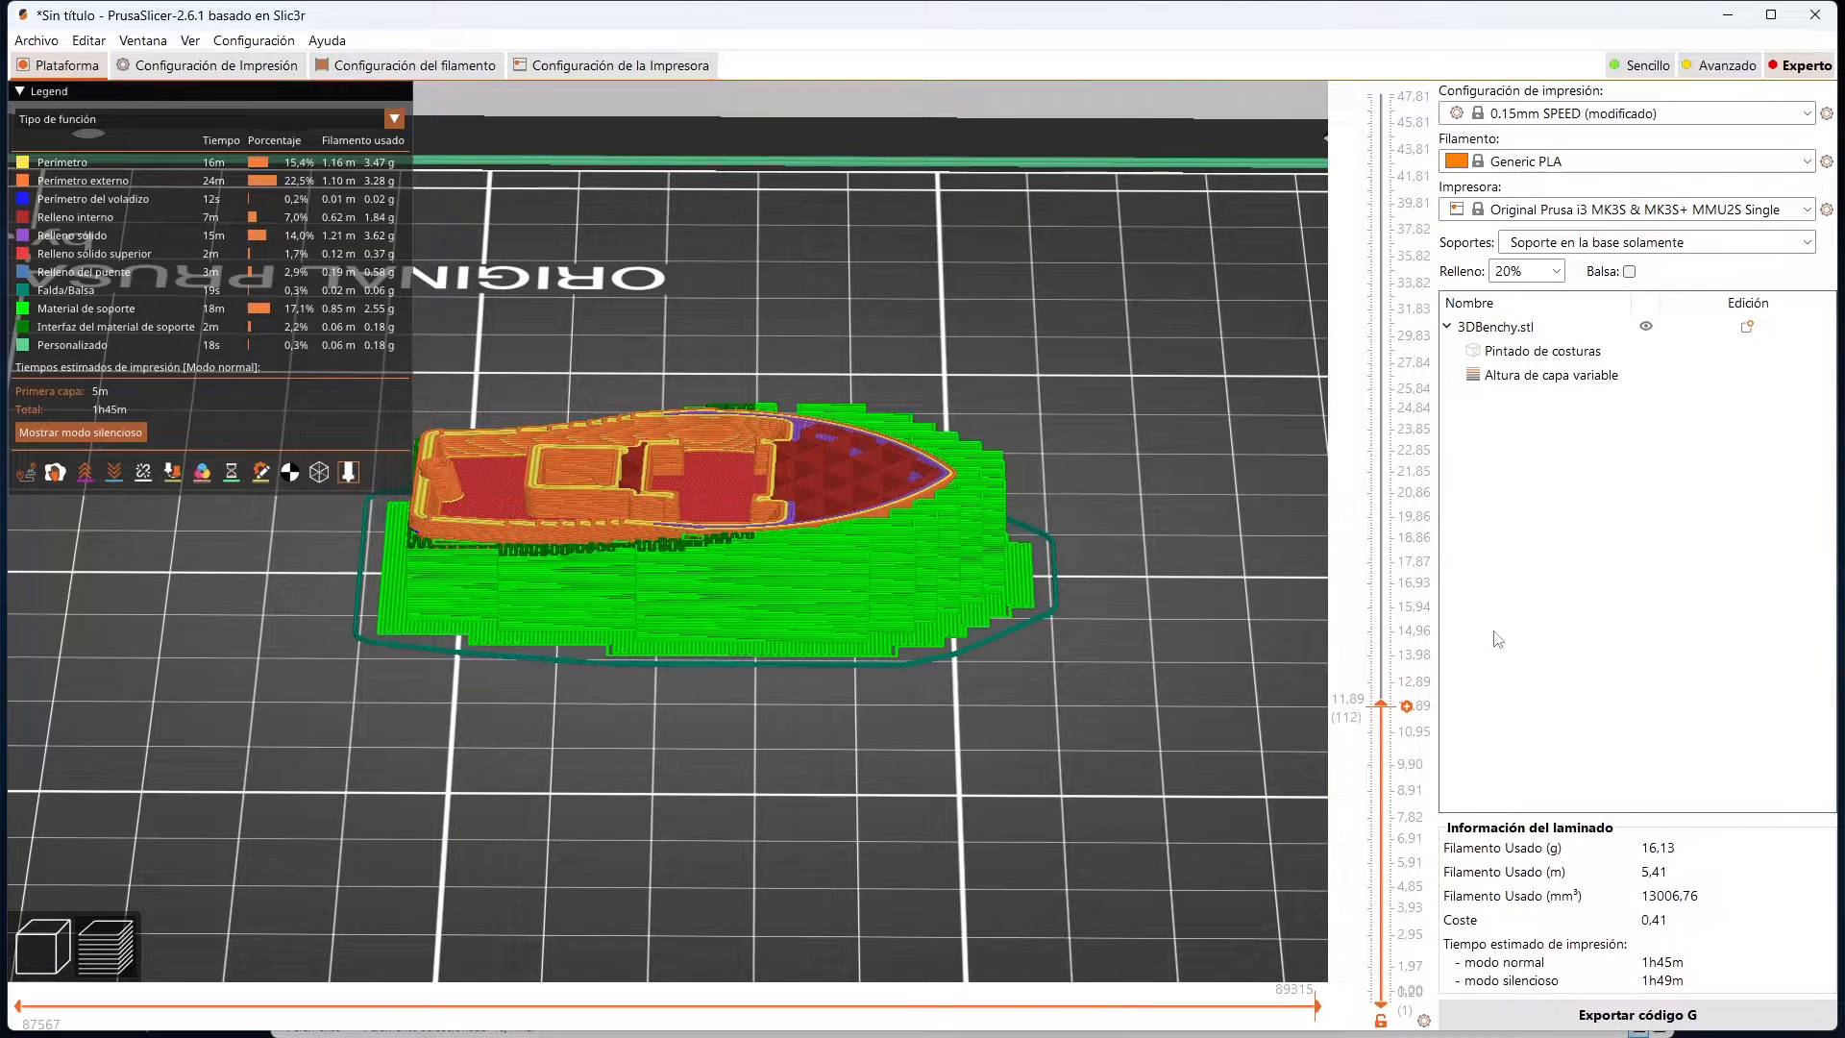
Step: Set the infill to 15% from the 3D editor view and slice the boat again
{"action": "left_click", "coordinate": [42, 946]}
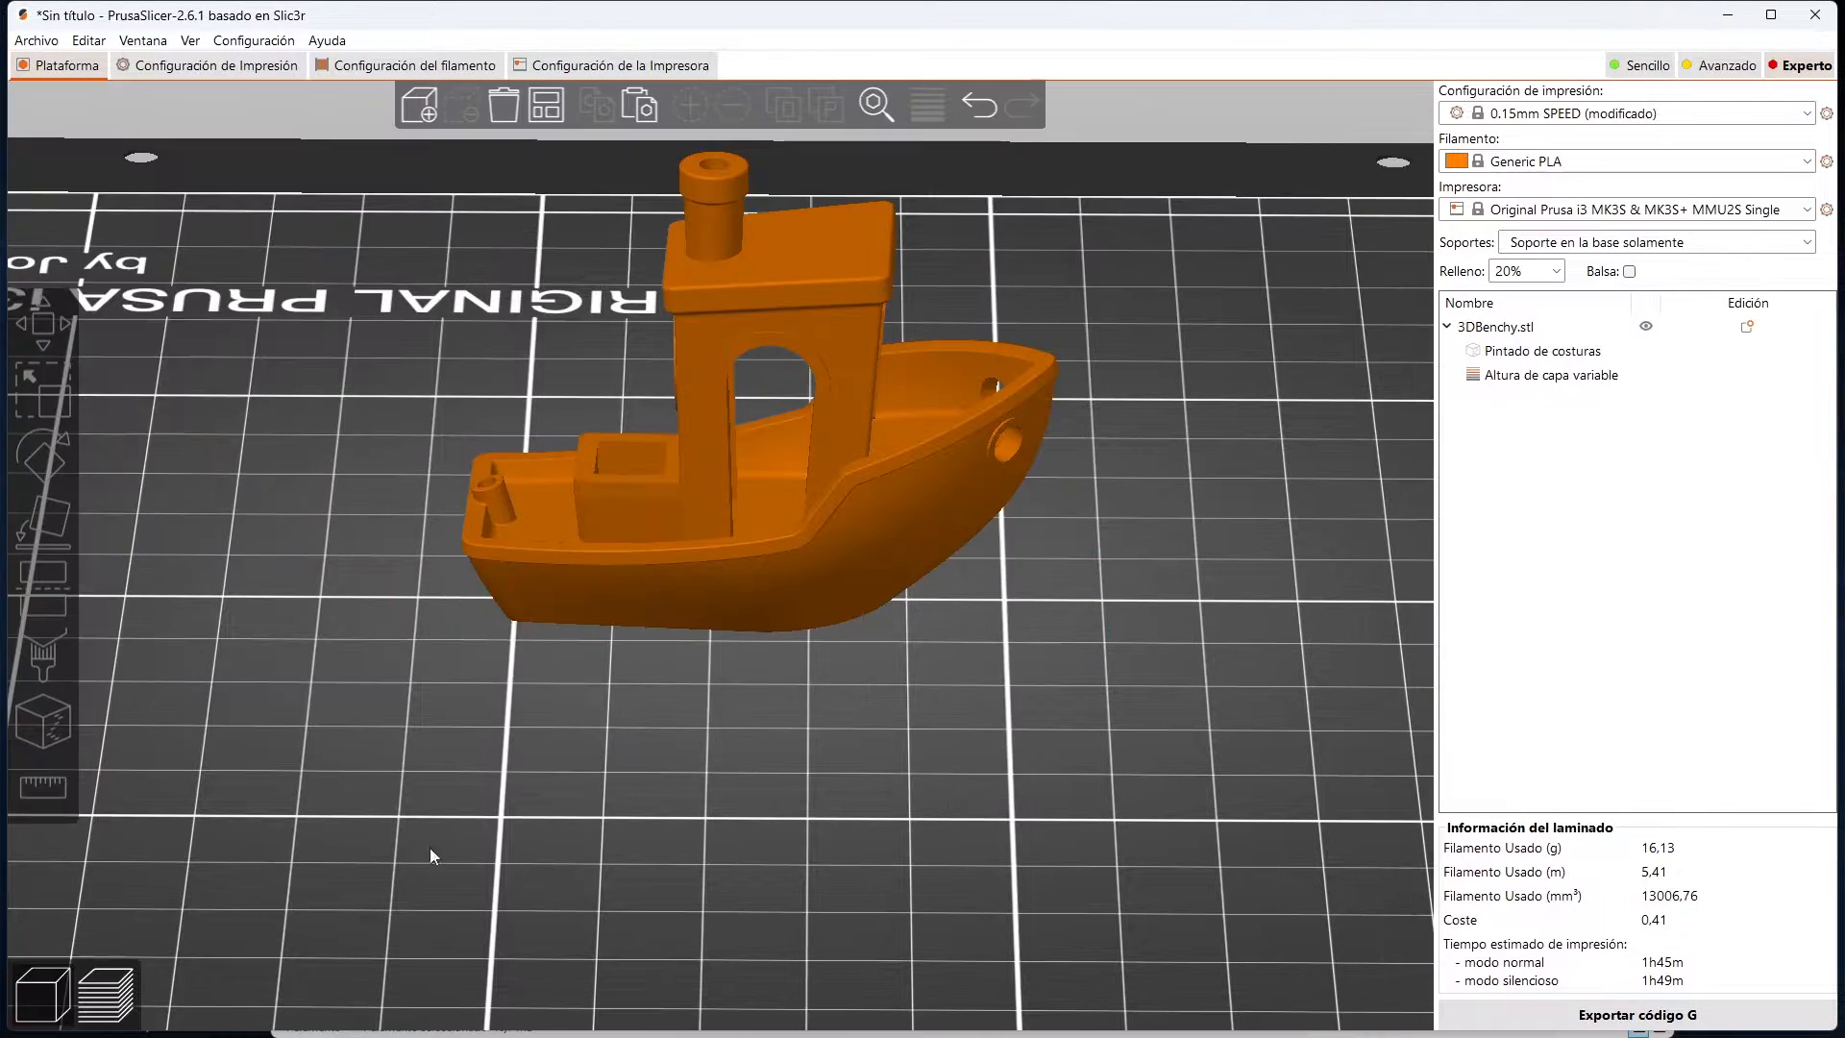
{"action": "left_click", "coordinate": [1555, 271]}
{"action": "left_click", "coordinate": [1523, 348]}
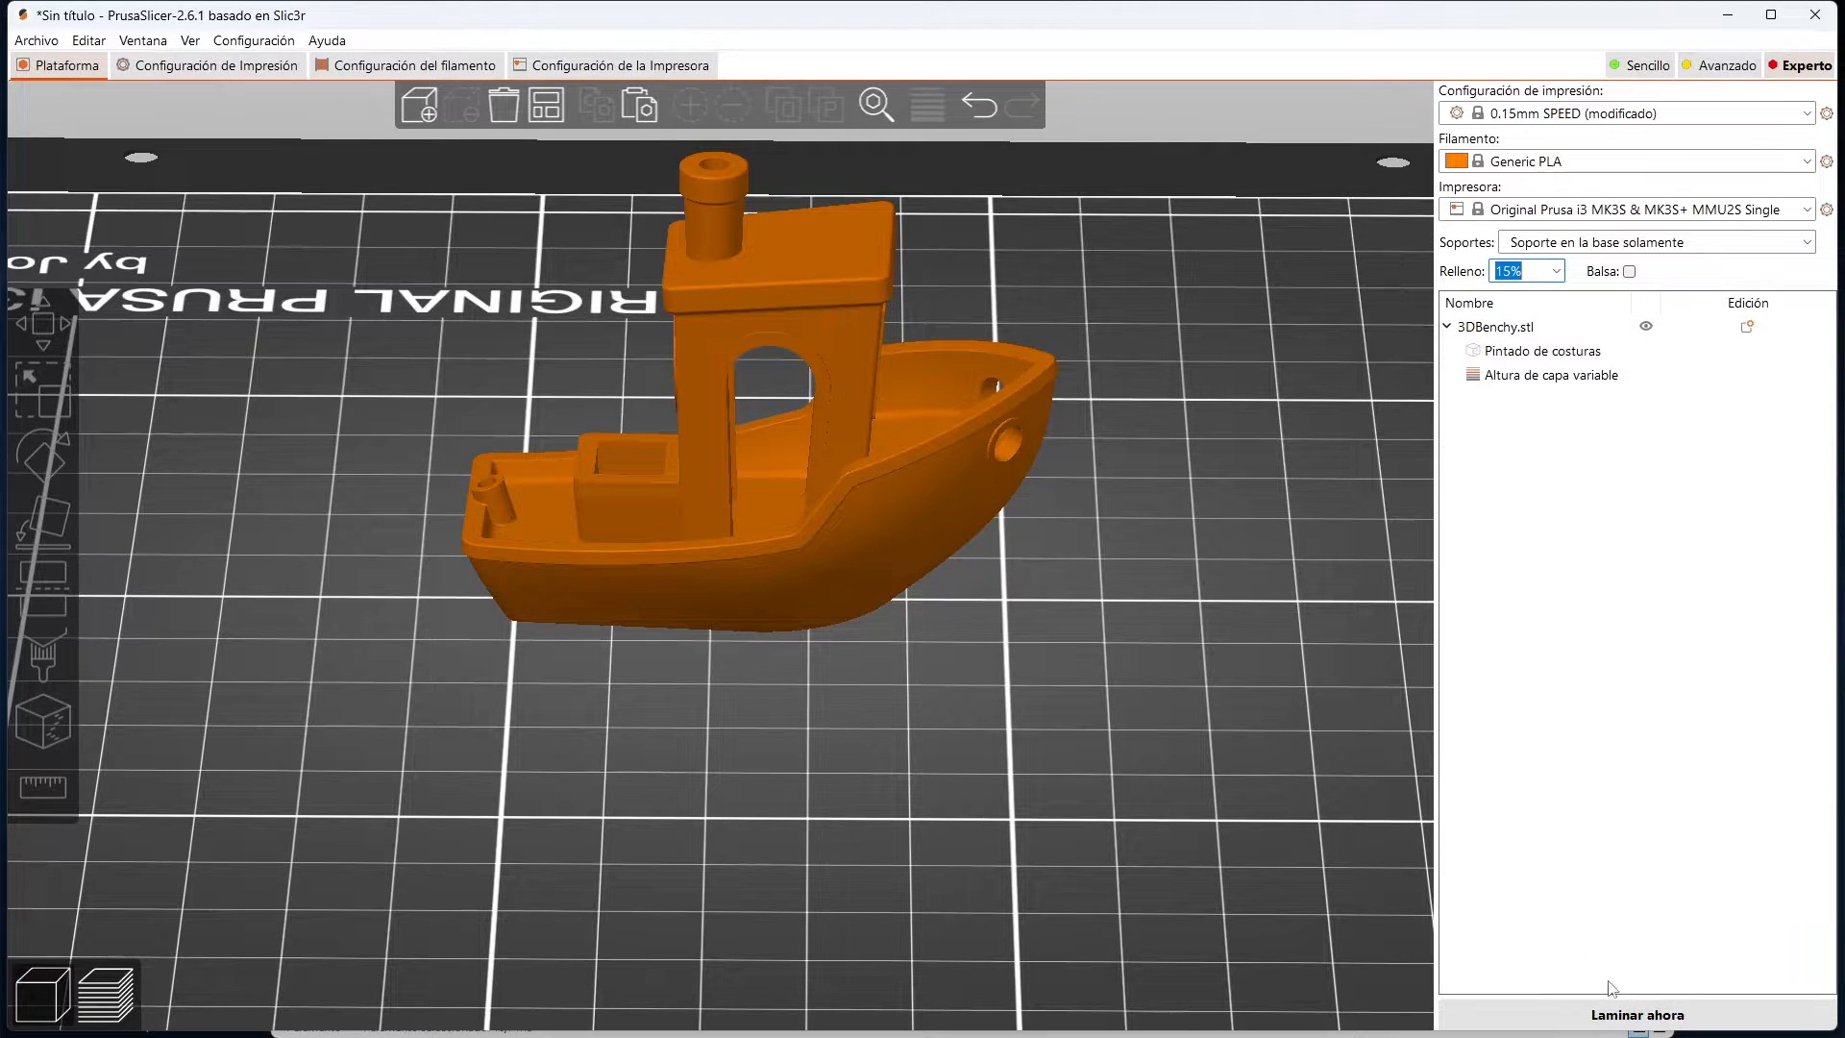
{"action": "scroll", "coordinate": [1097, 250], "scroll_direction": "up", "scroll_amount": 2}
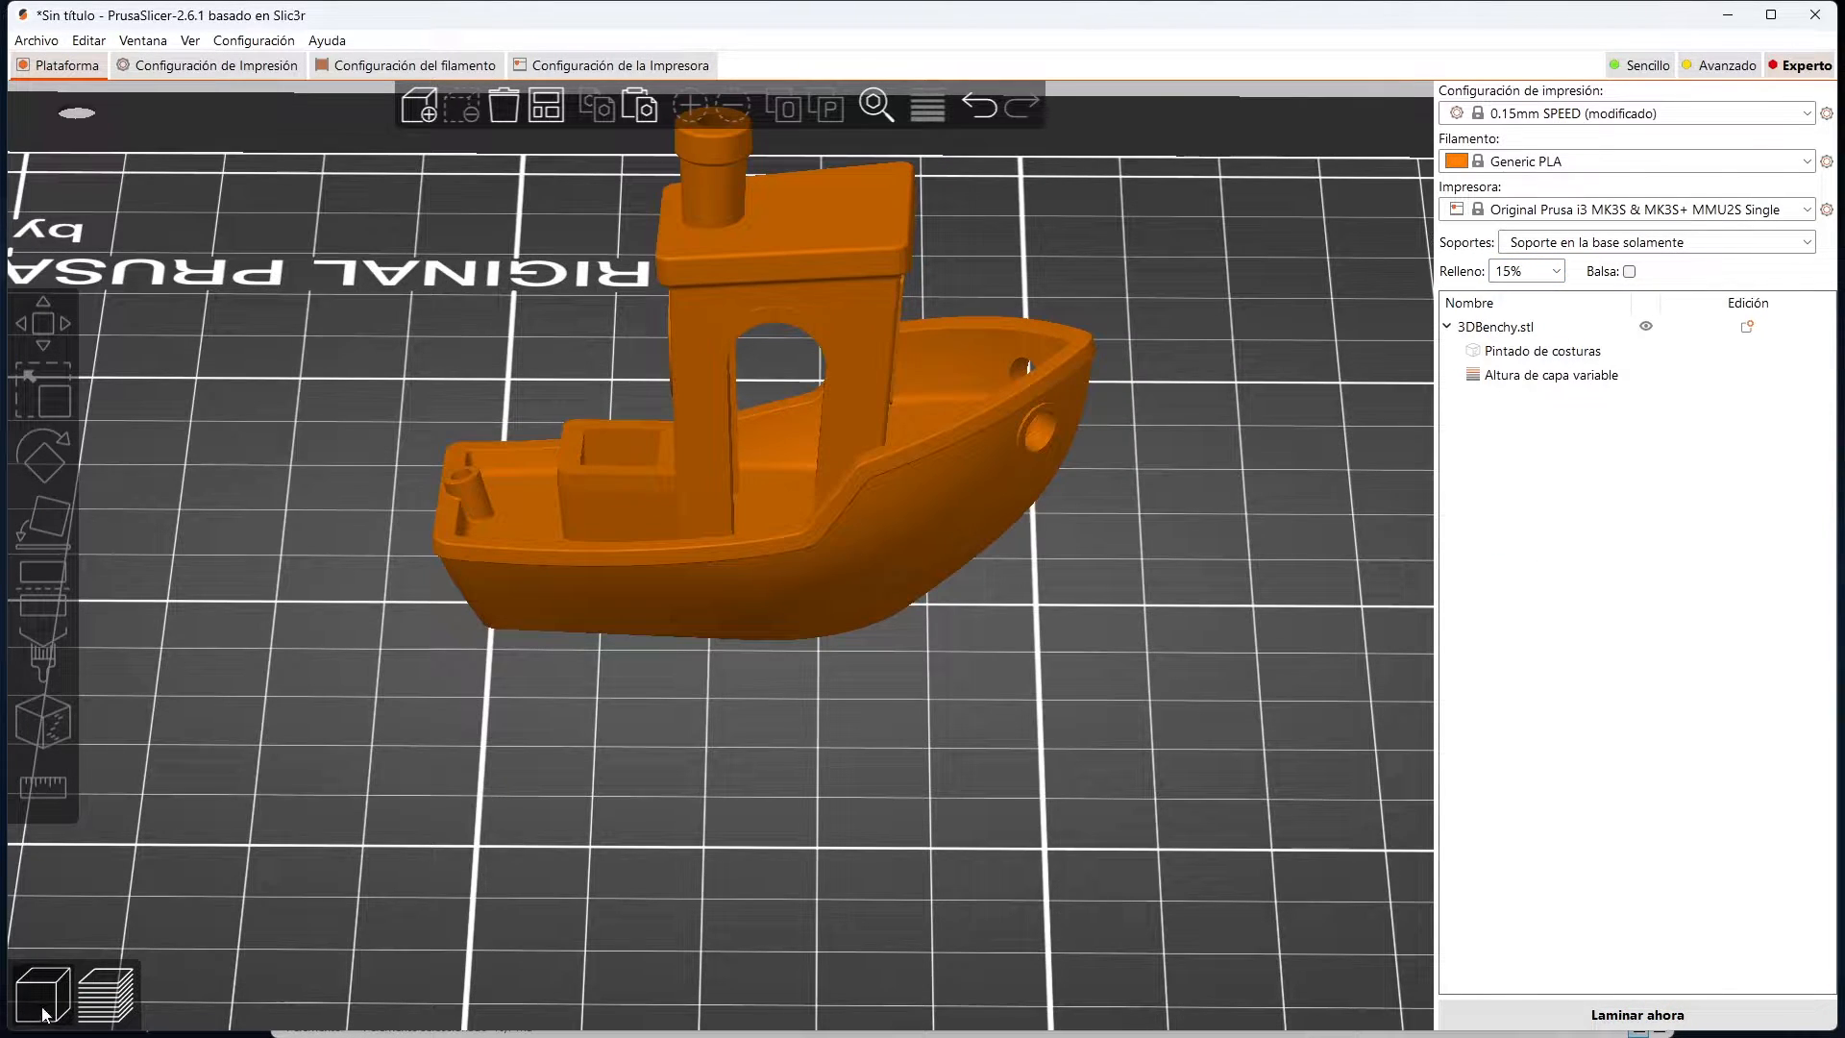
{"action": "scroll", "coordinate": [1282, 672], "scroll_direction": "down", "scroll_amount": 3}
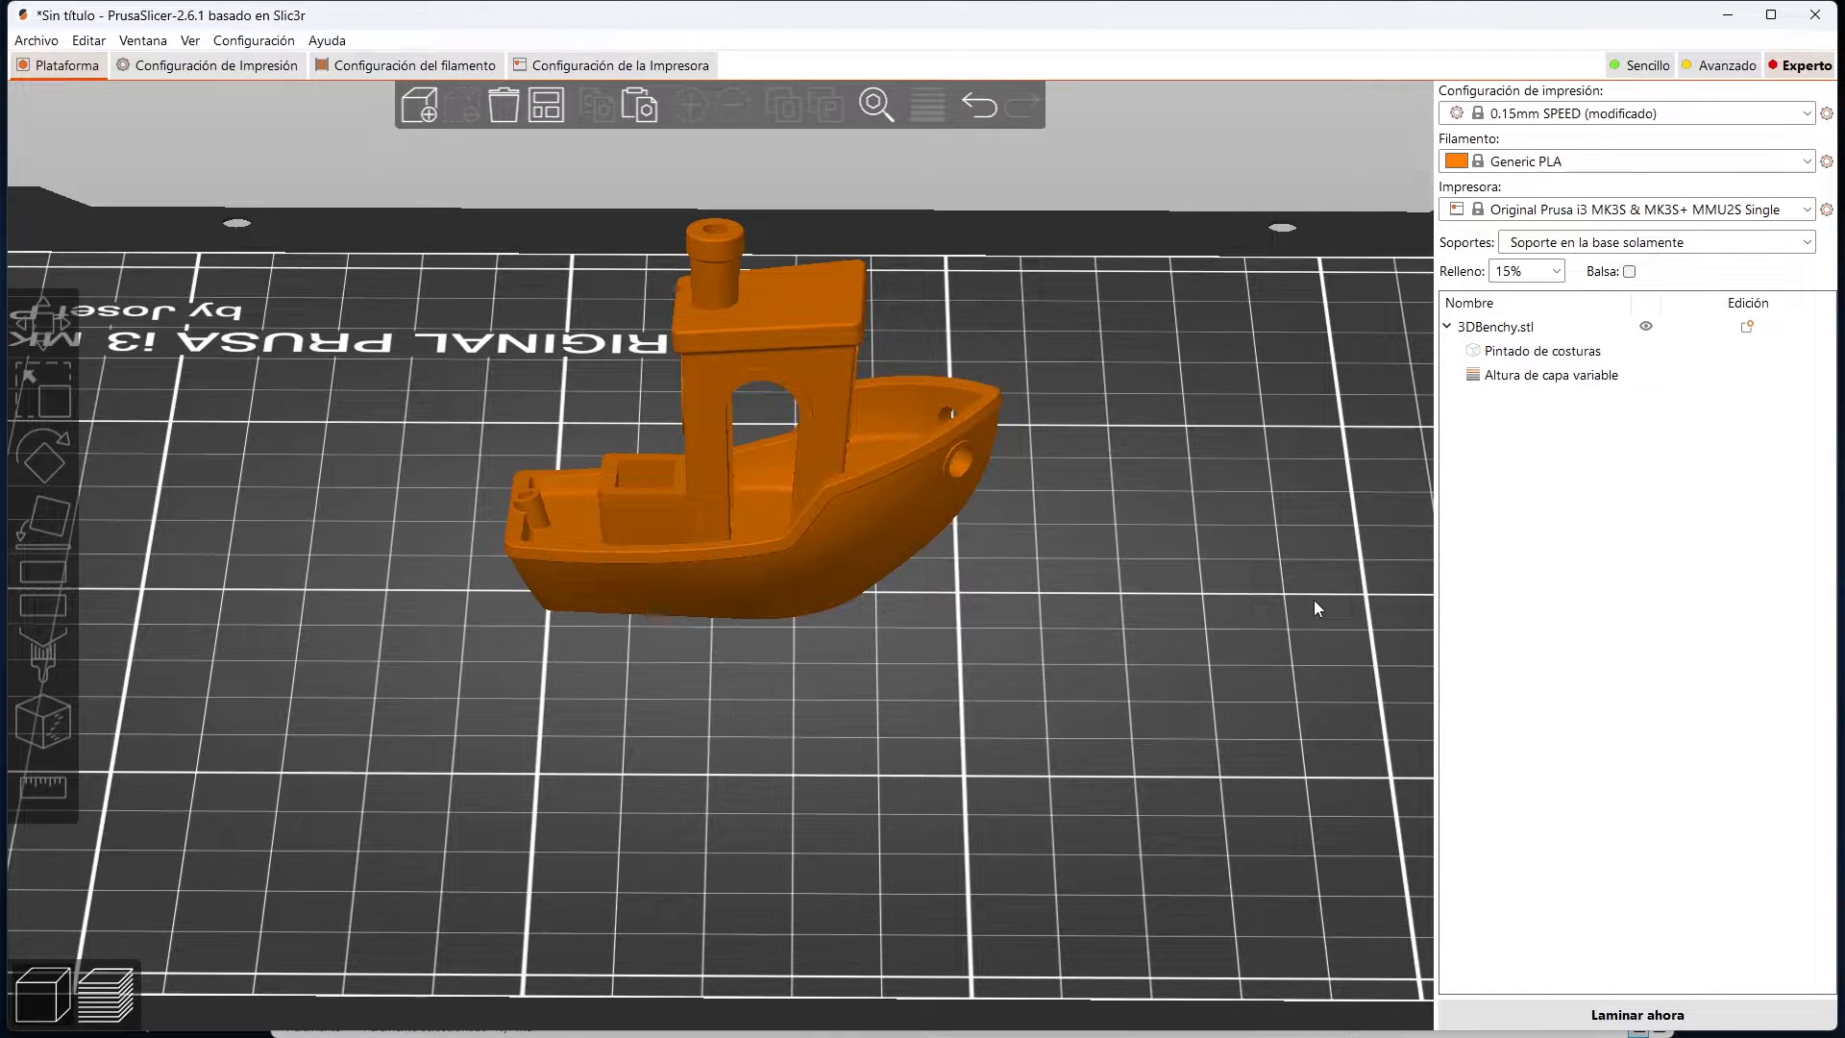
{"action": "scroll", "coordinate": [917, 646], "scroll_direction": "up", "scroll_amount": 1}
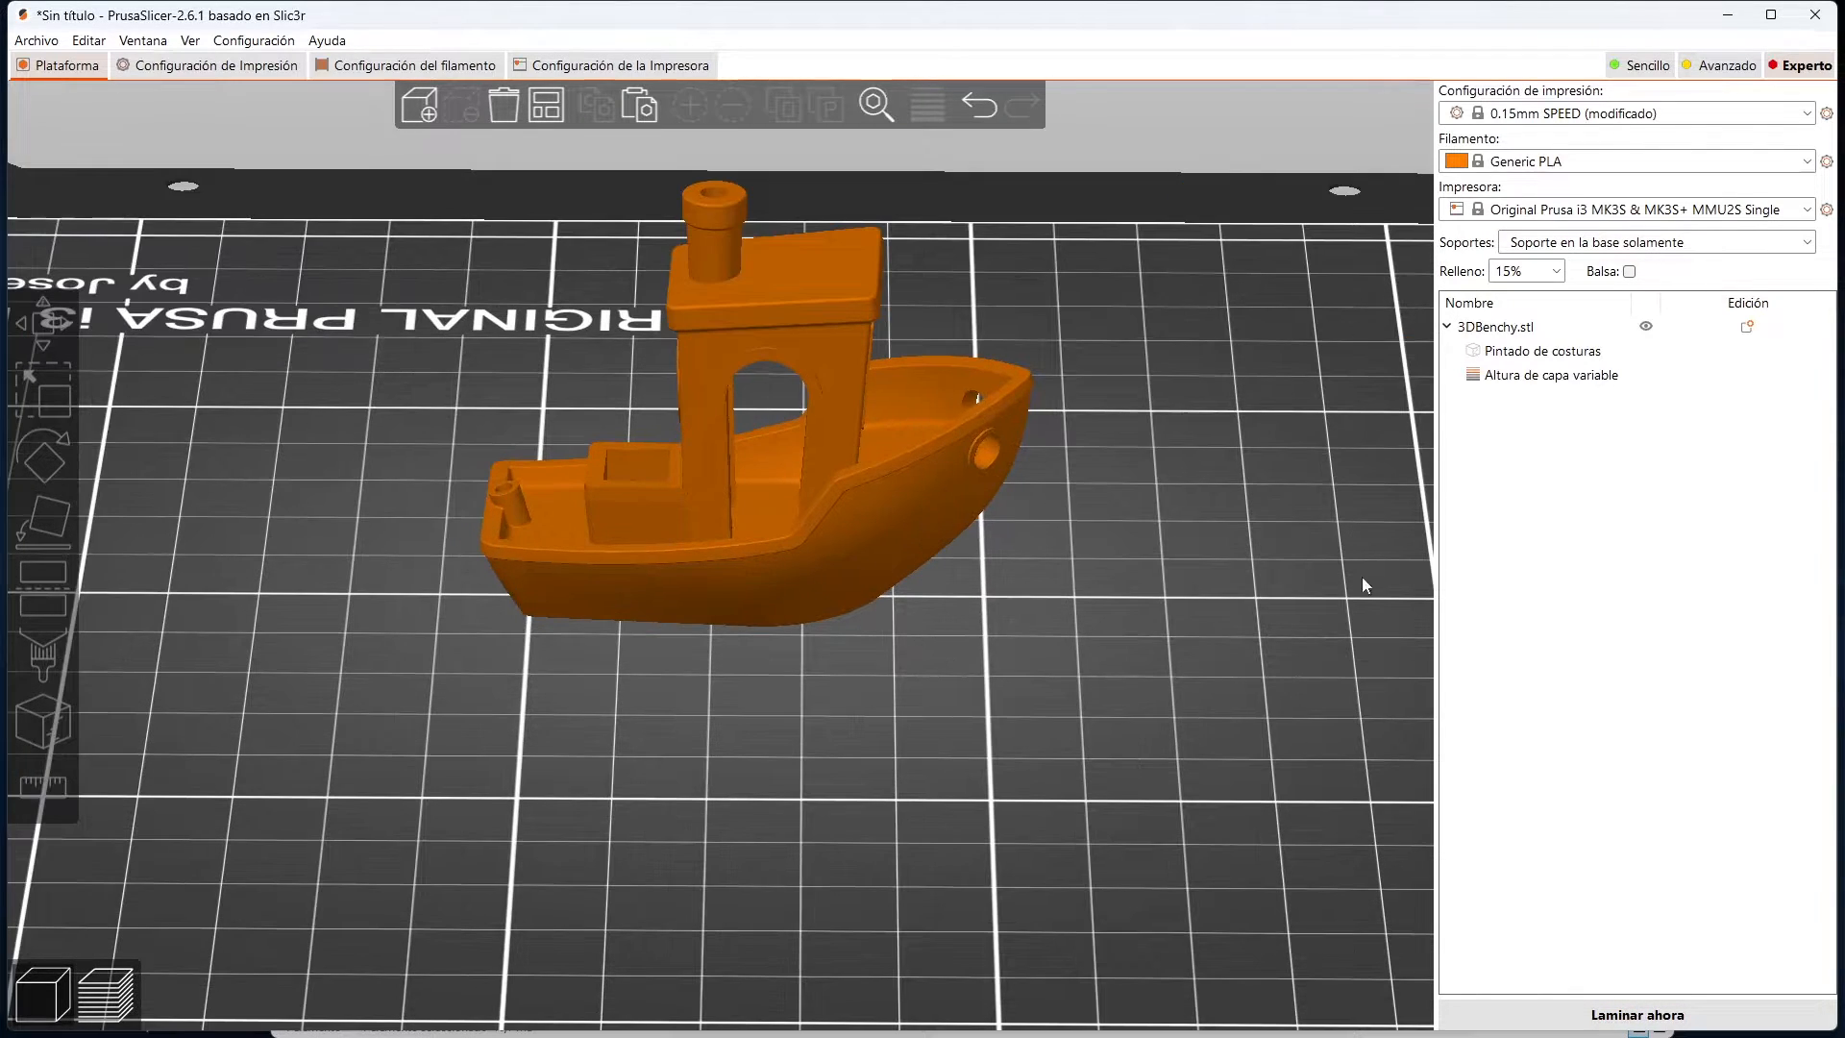
{"action": "left_click", "coordinate": [1581, 1016]}
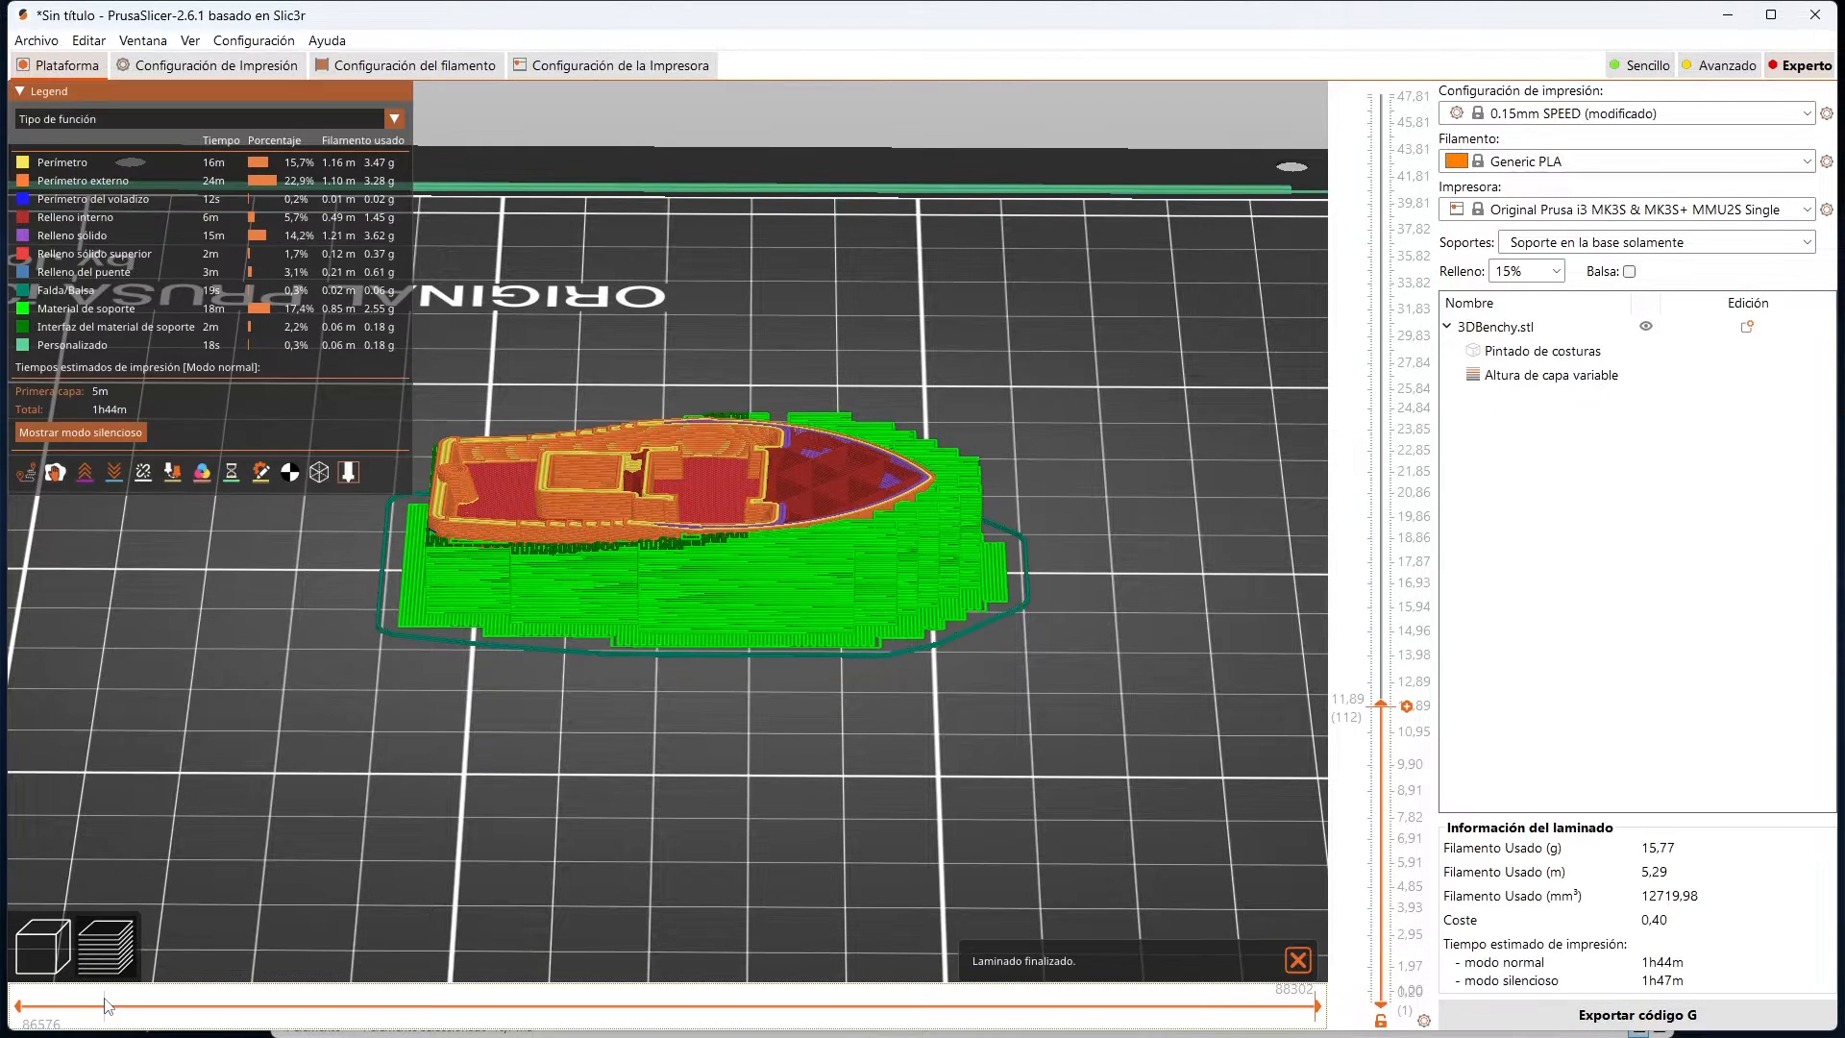
Step: Limit the preview to layer 82 at 9.11 mm and inspect the infill and supports from several angles
{"action": "left_click_drag", "start_coordinate": [1380, 704], "coordinate": [1283, 788]}
{"action": "left_click_drag", "start_coordinate": [1107, 747], "coordinate": [1061, 768]}
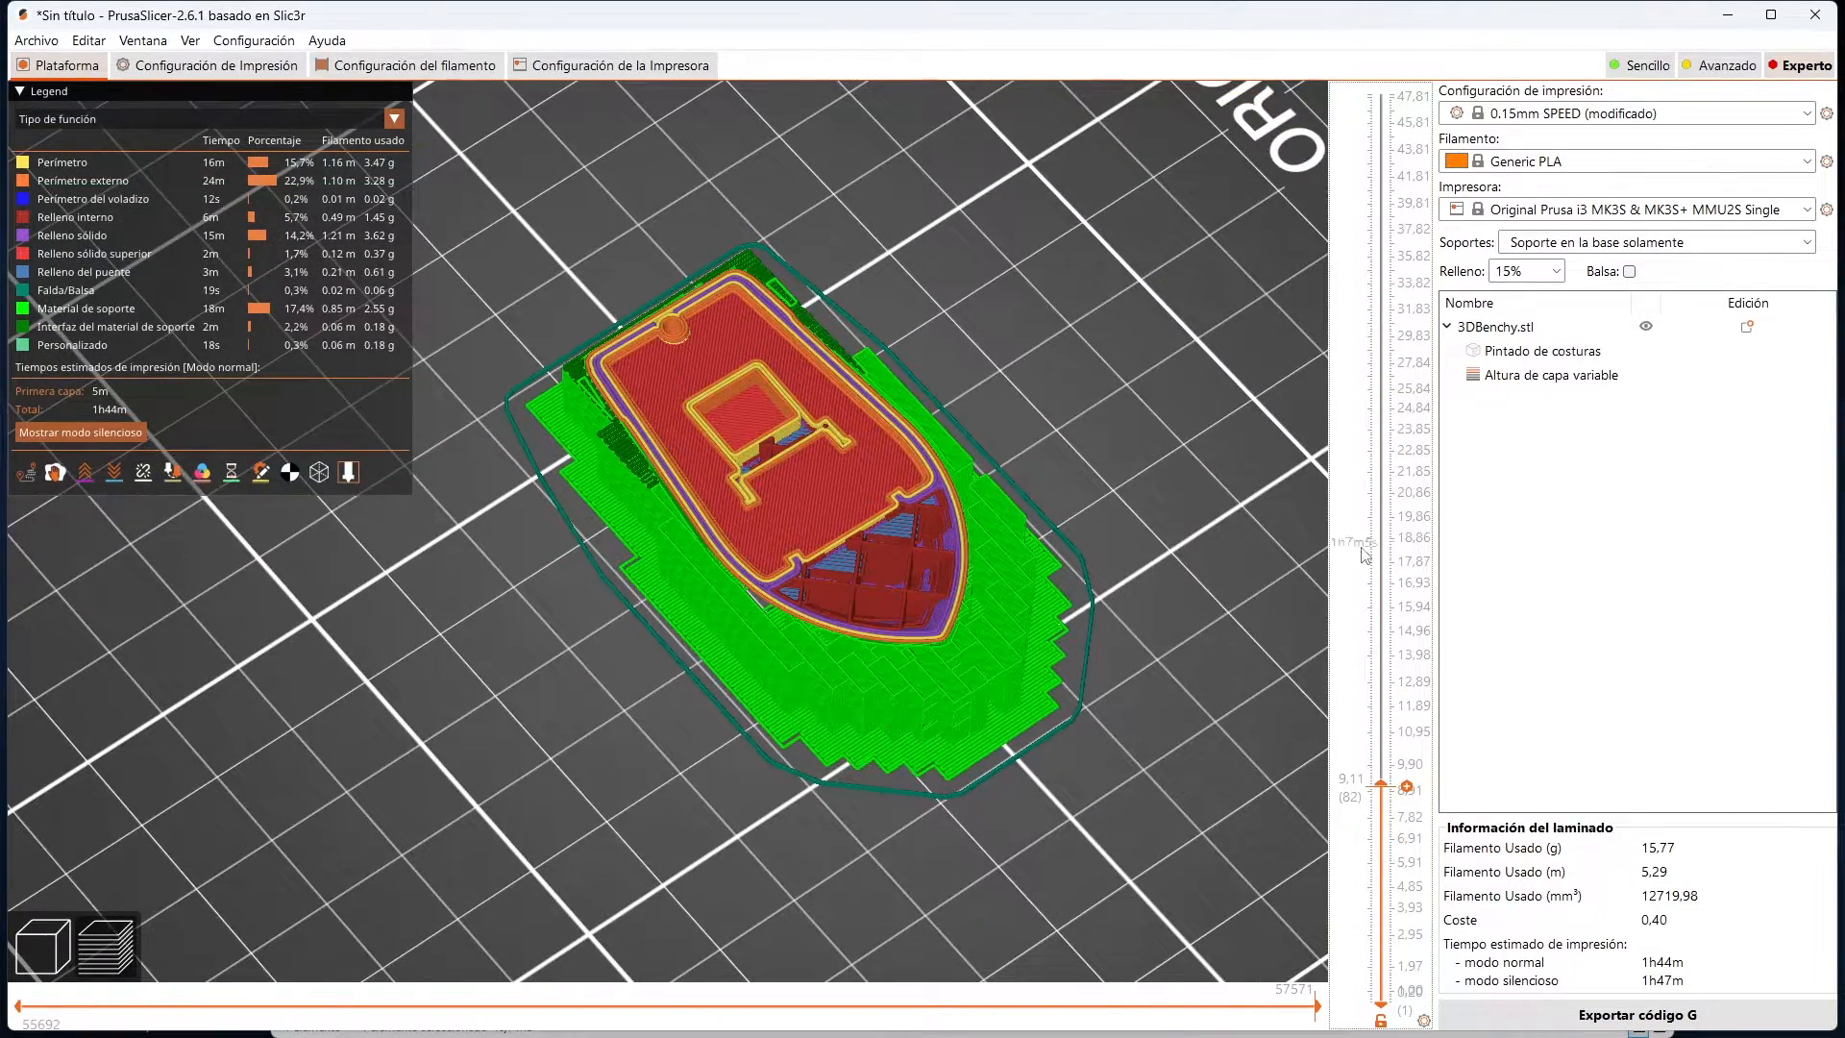
{"action": "left_click_drag", "start_coordinate": [1139, 921], "coordinate": [1076, 857]}
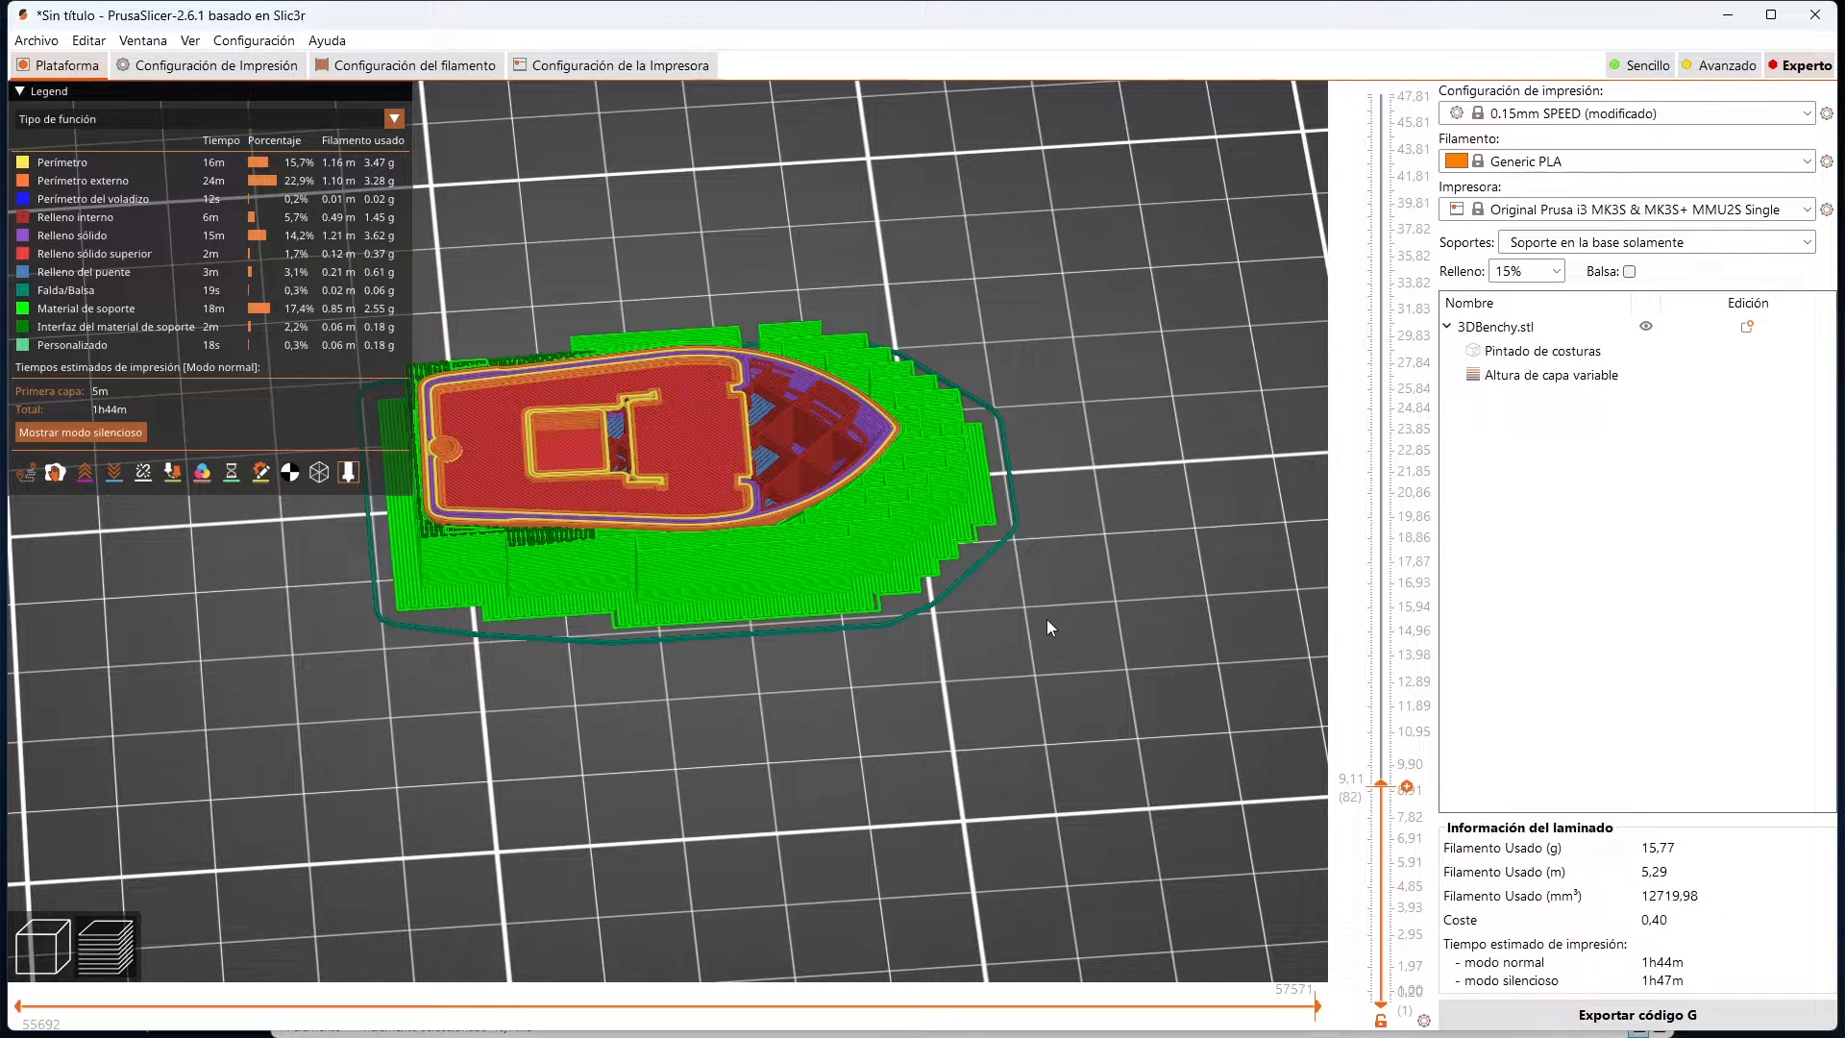
{"action": "left_click_drag", "start_coordinate": [1047, 619], "coordinate": [1017, 678]}
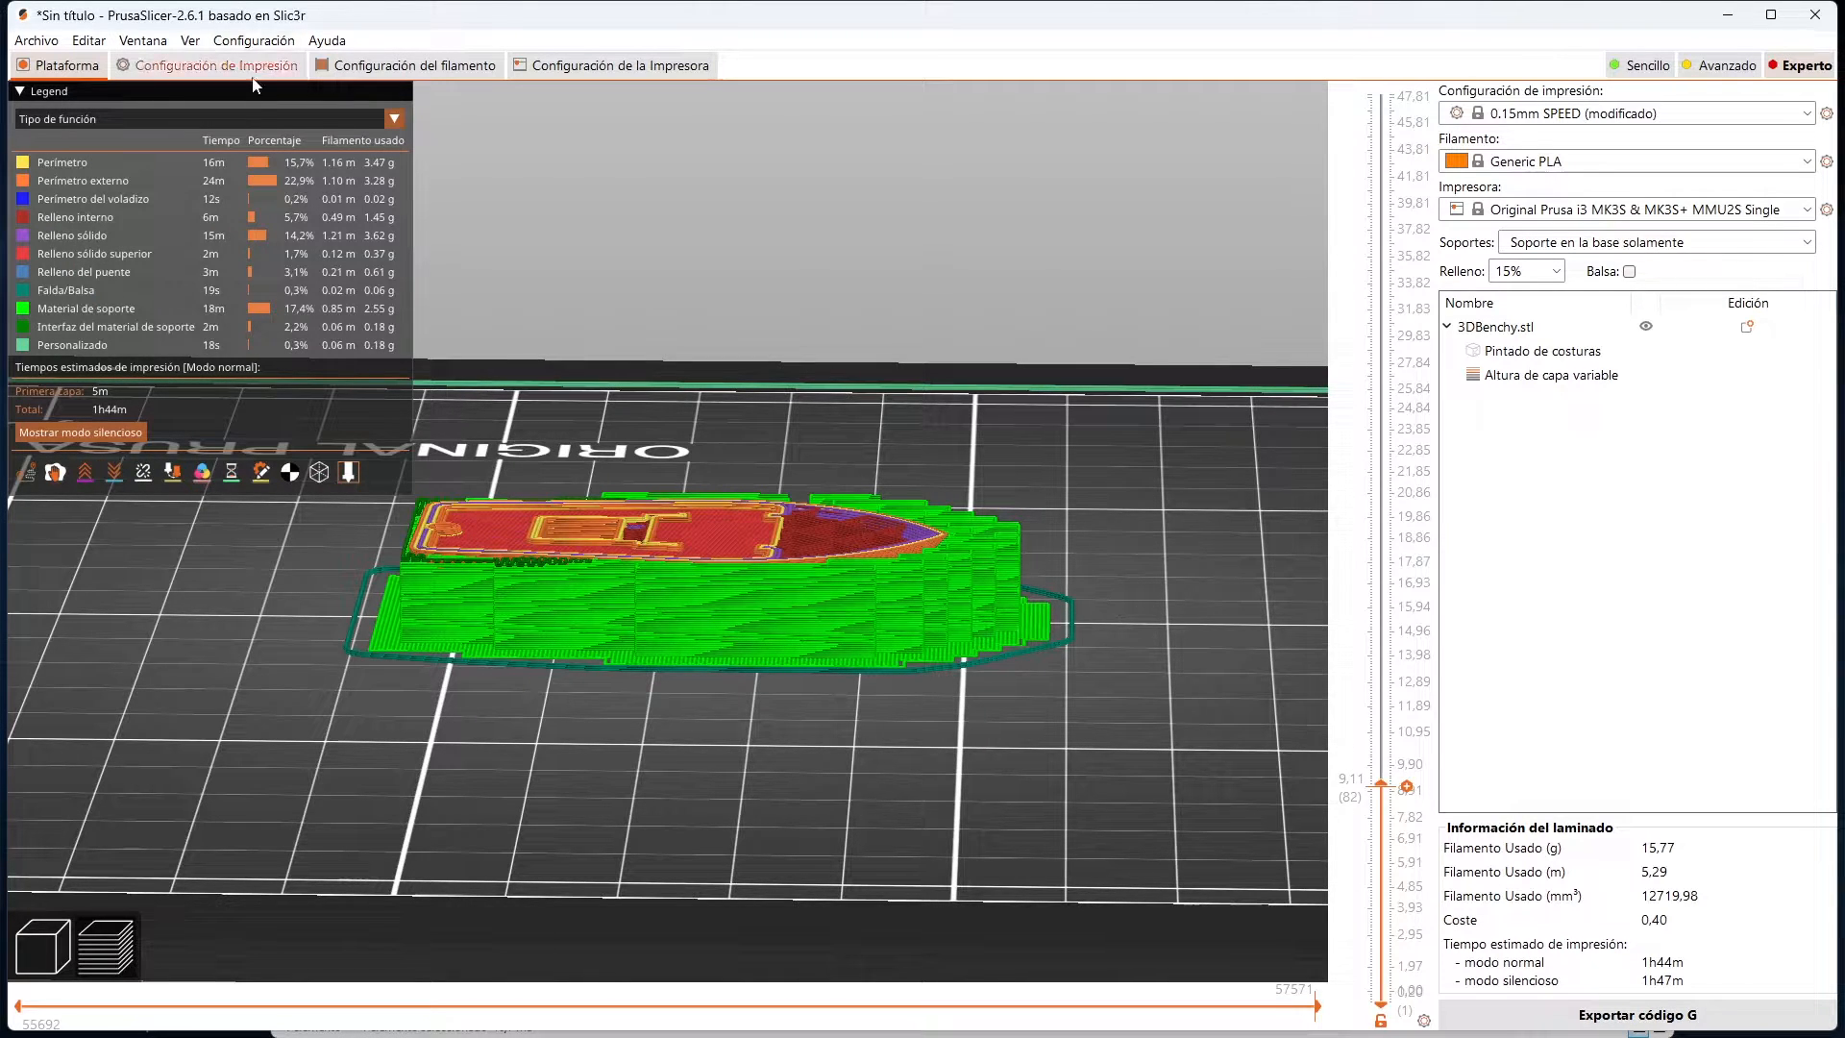
Step: Return to the 3D editor view and set the supports to Sólo para forzado de soportes
{"action": "left_click", "coordinate": [46, 950]}
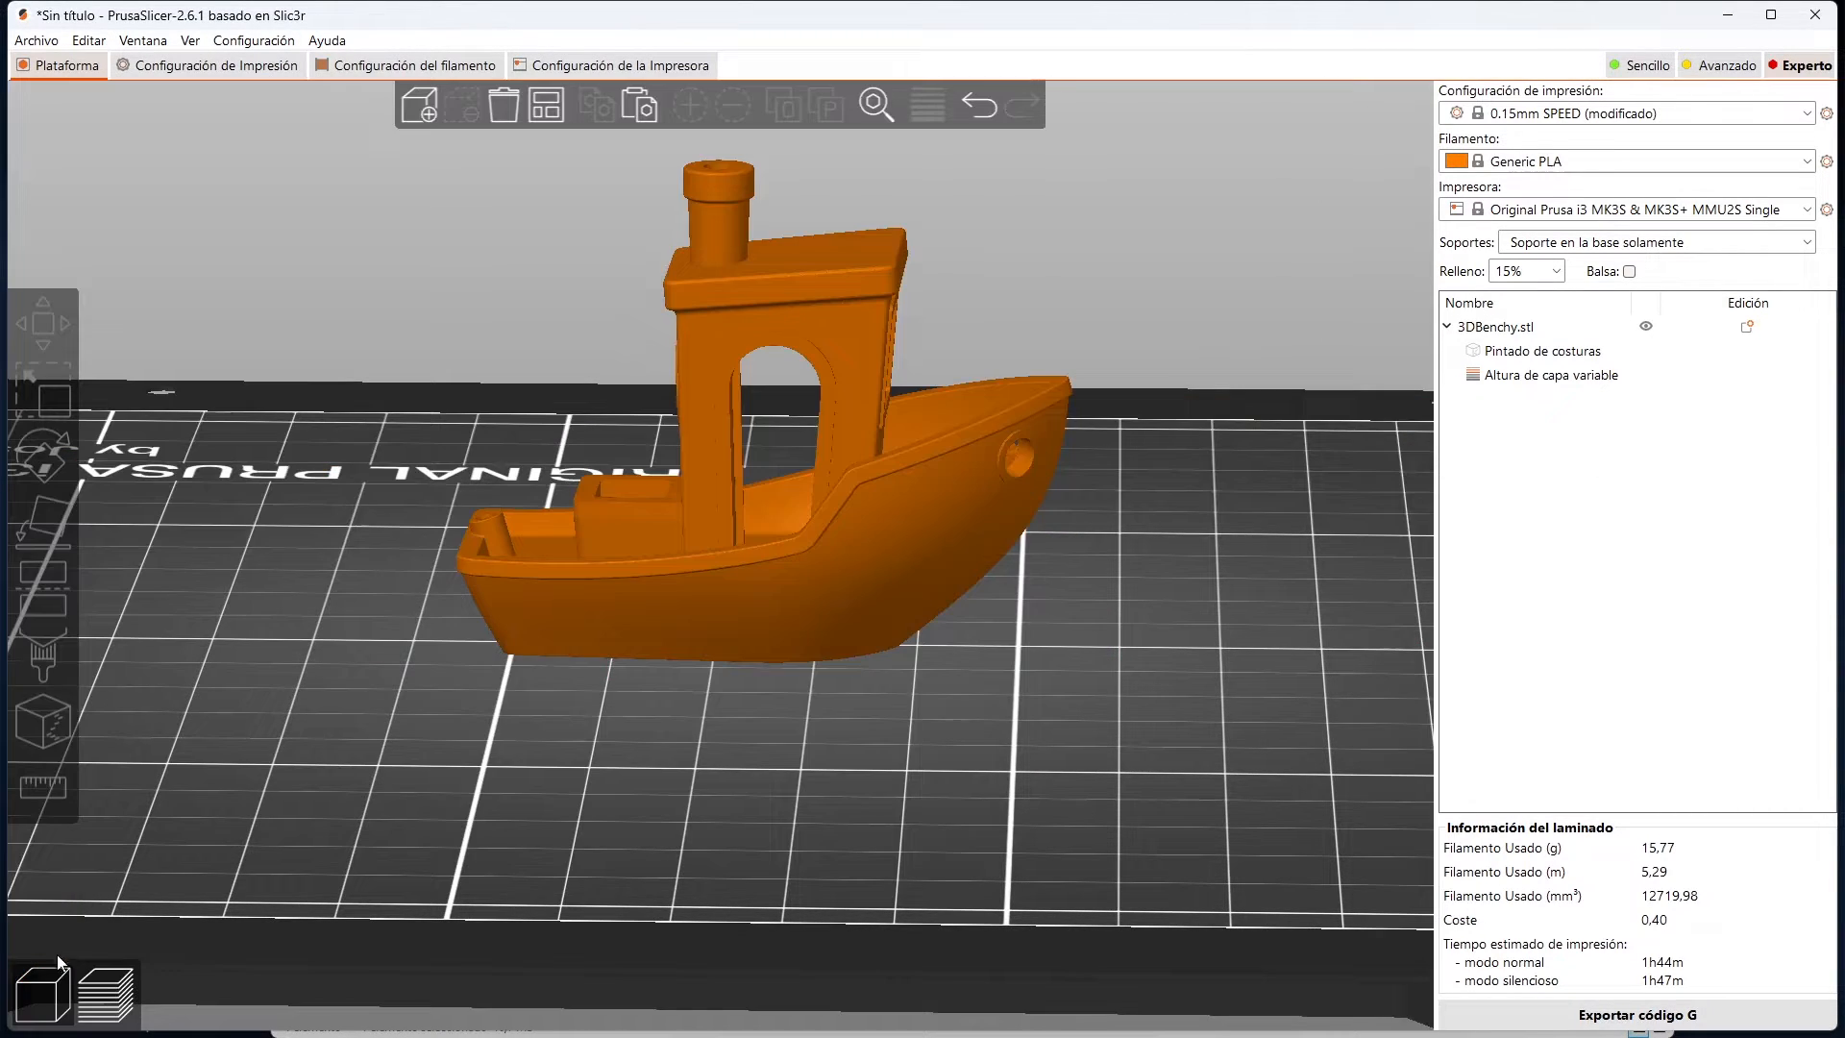
{"action": "left_click", "coordinate": [1633, 245]}
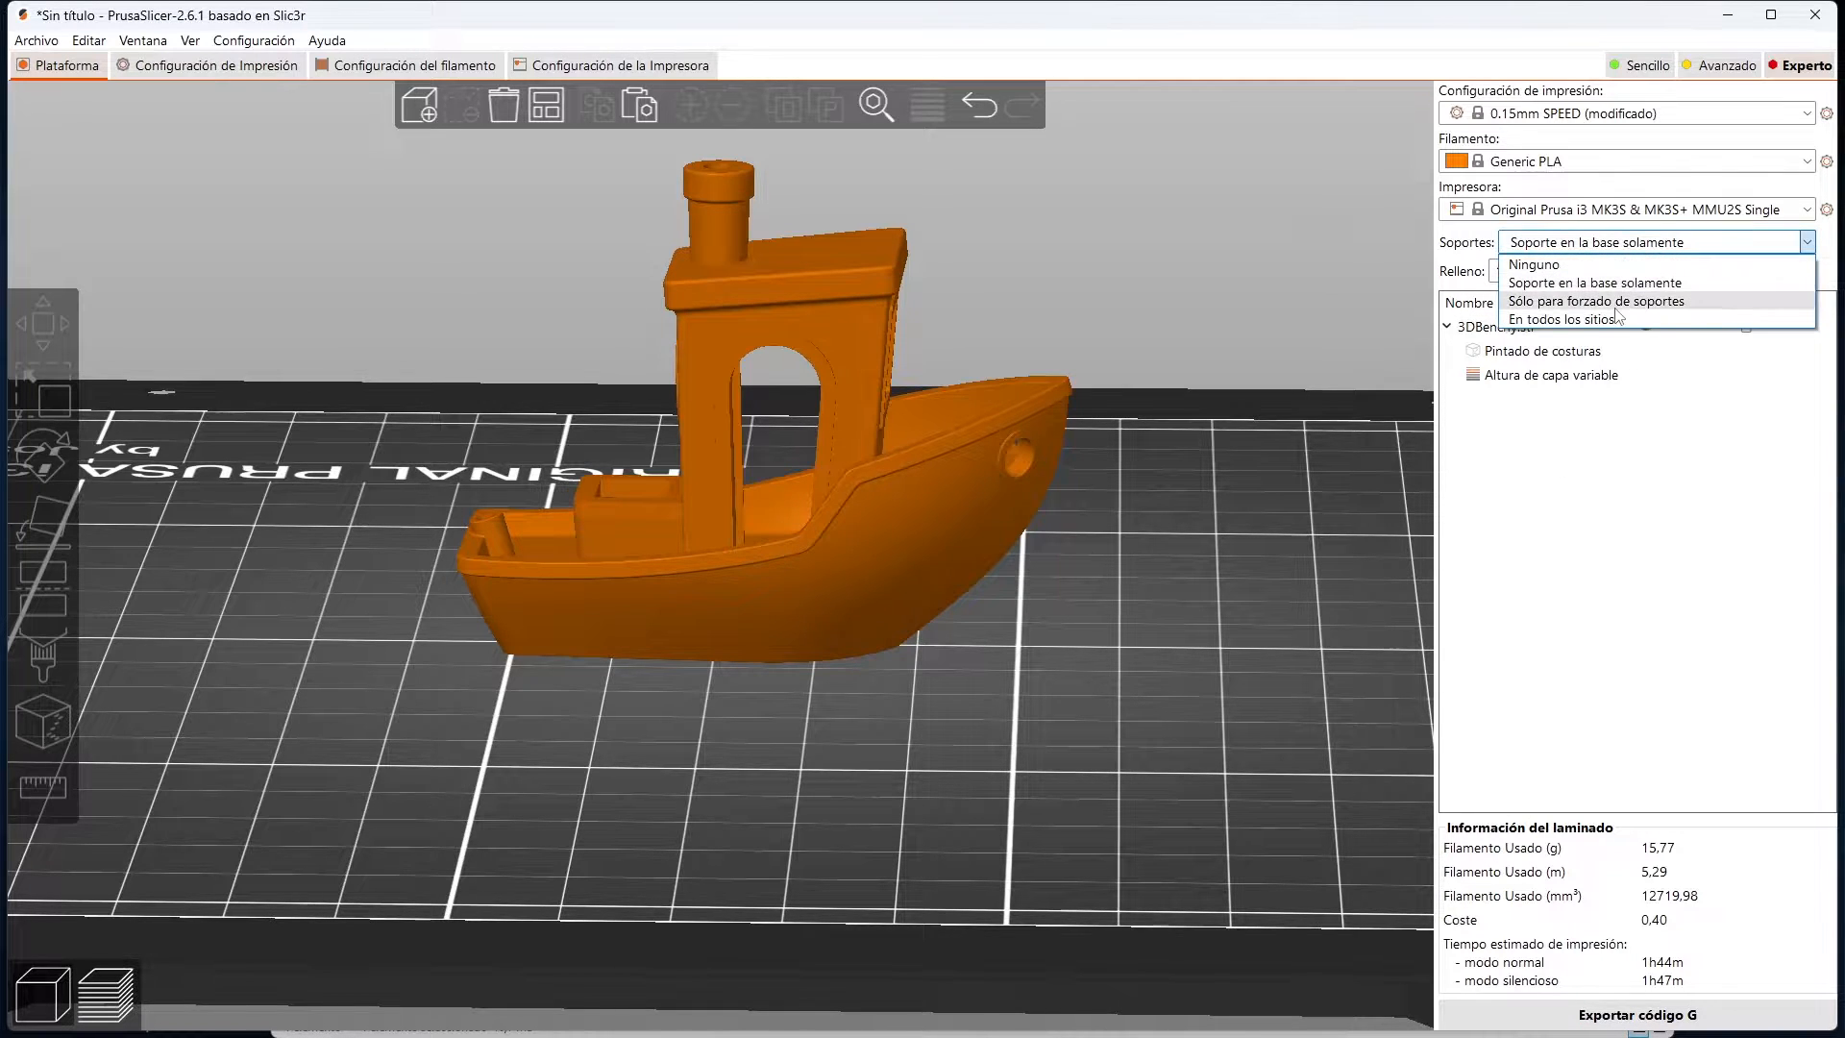
{"action": "left_click", "coordinate": [1616, 306]}
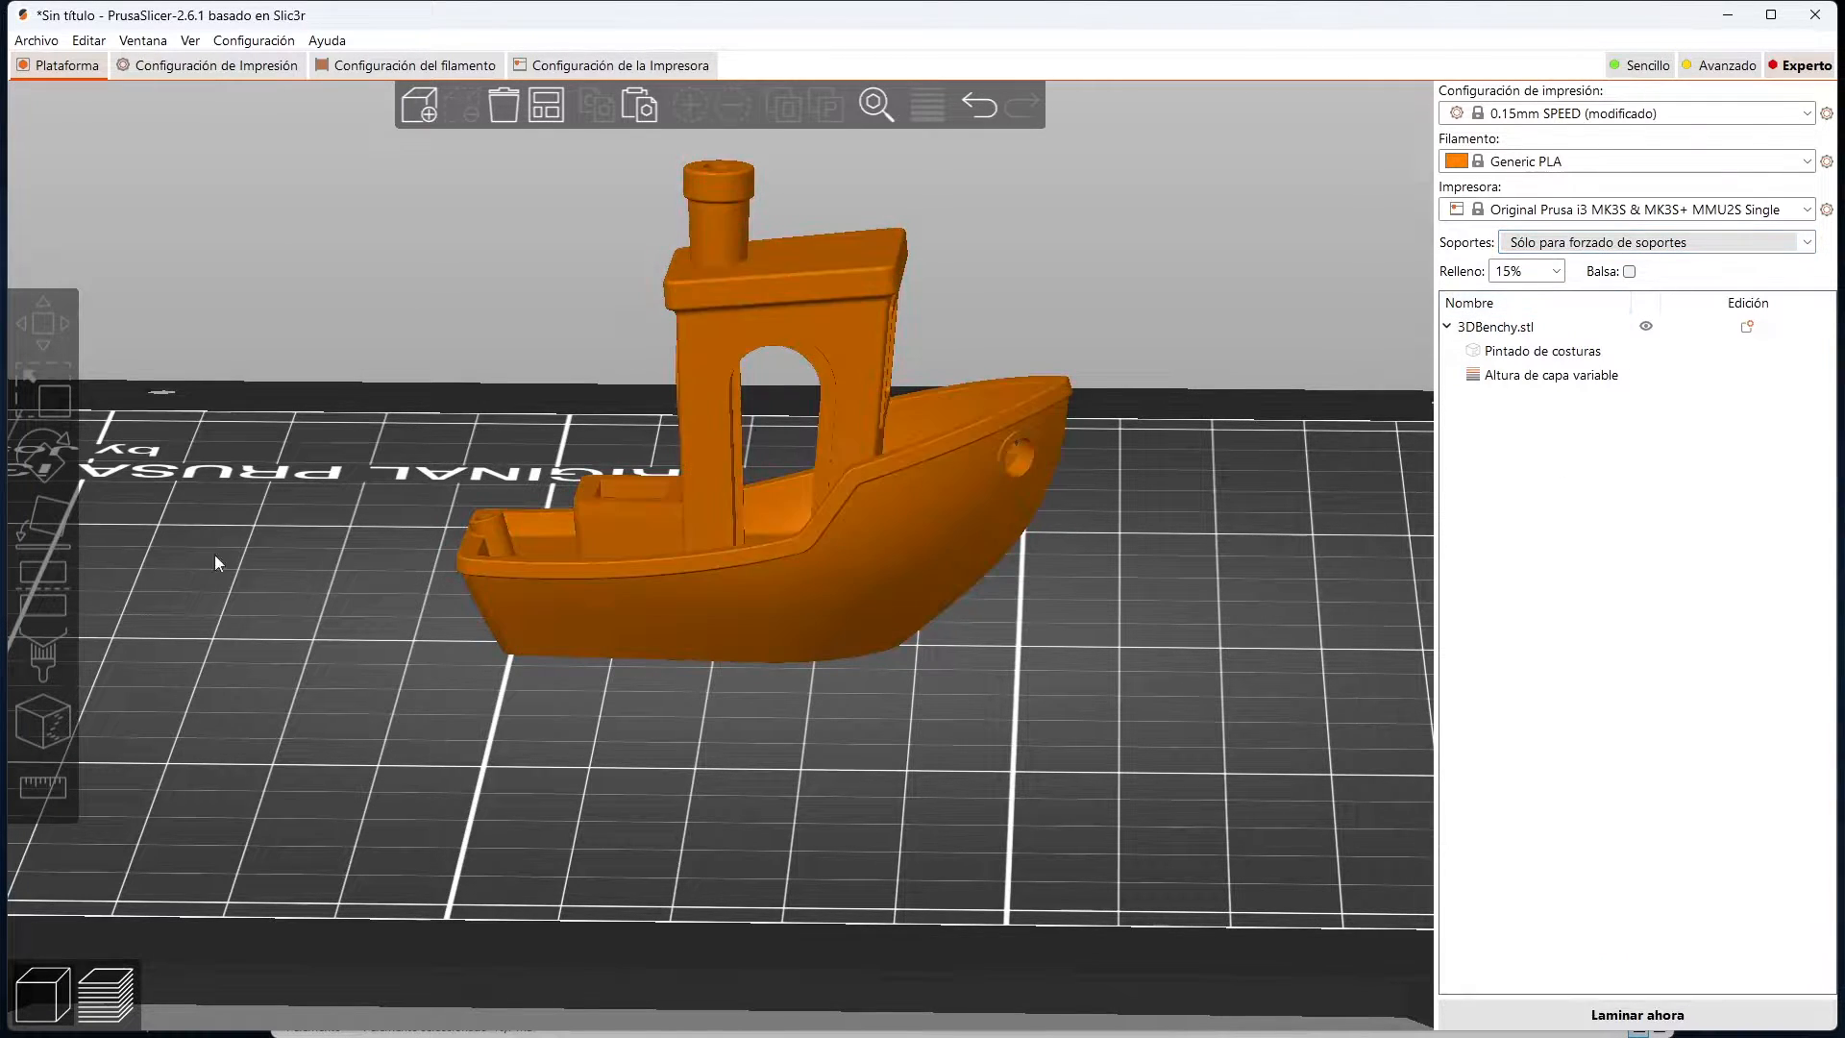
Step: Paint enforced supports across the side of the boat's bow with the 2.00 sphere brush and close the Soportes pintables tool
{"action": "left_click", "coordinate": [507, 630]}
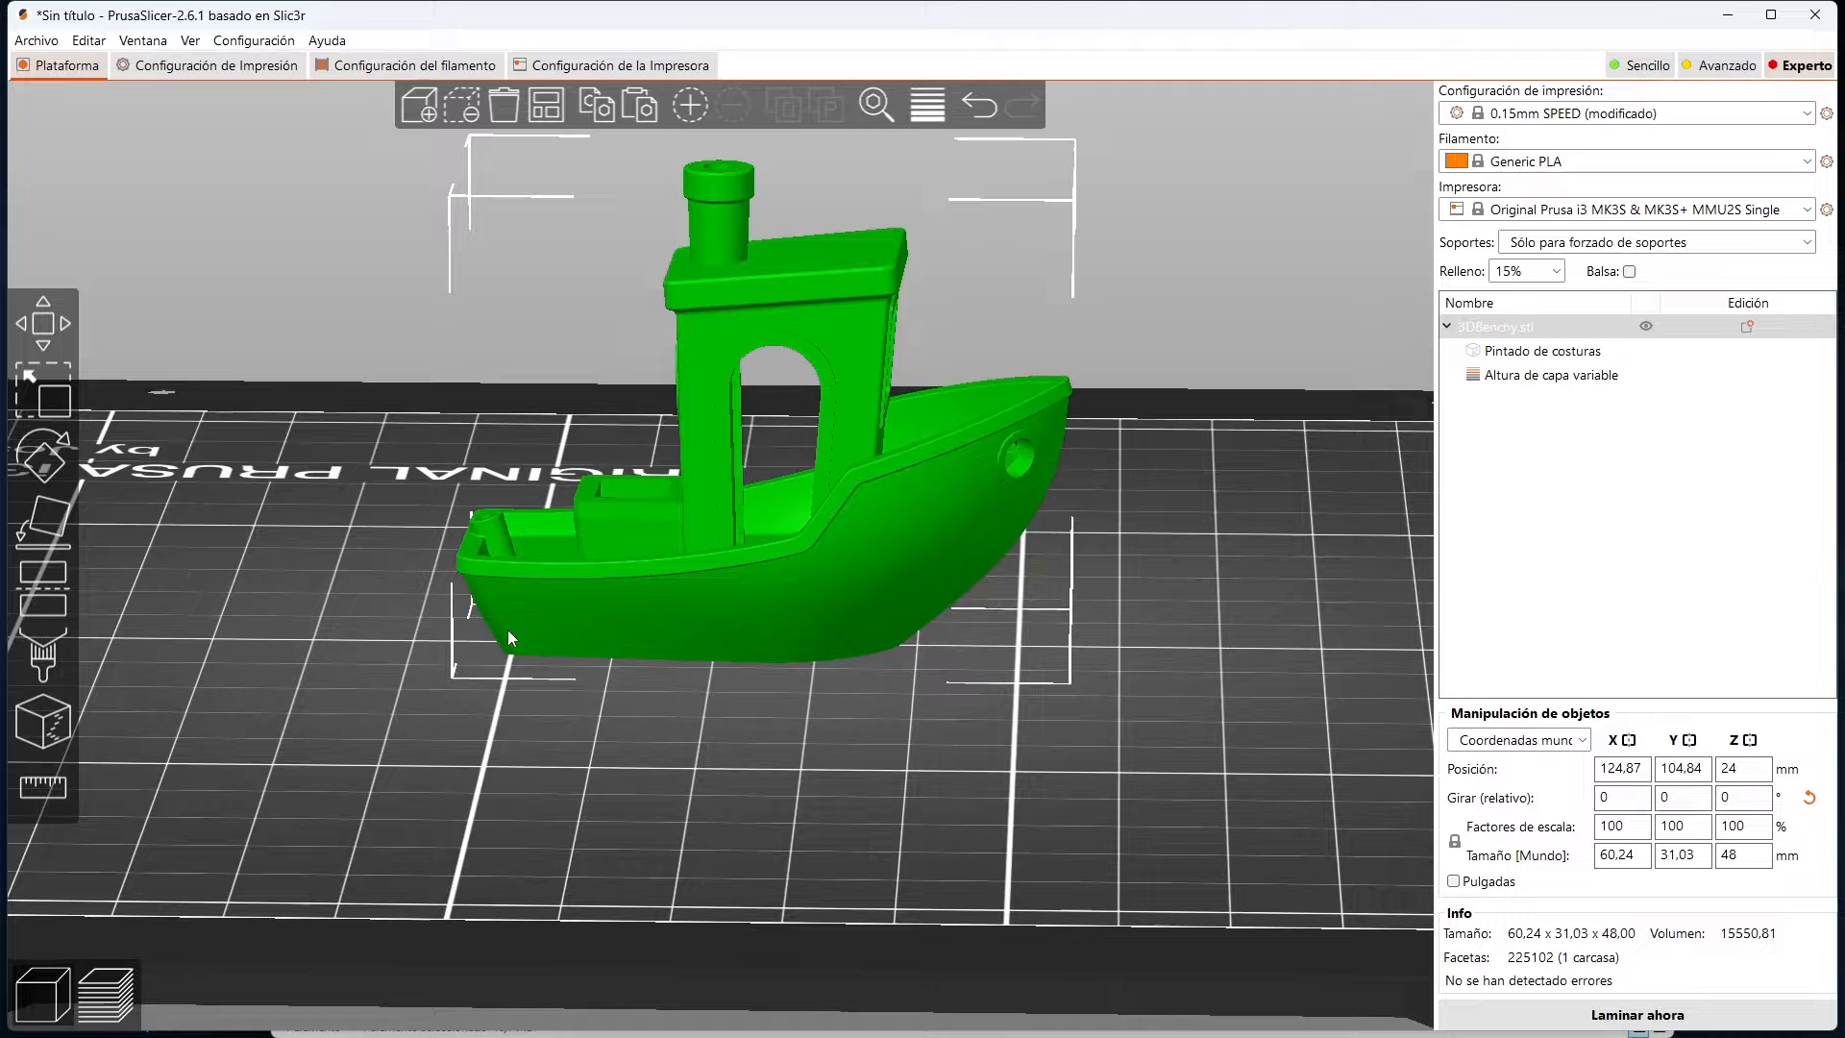
{"action": "left_click", "coordinate": [36, 653]}
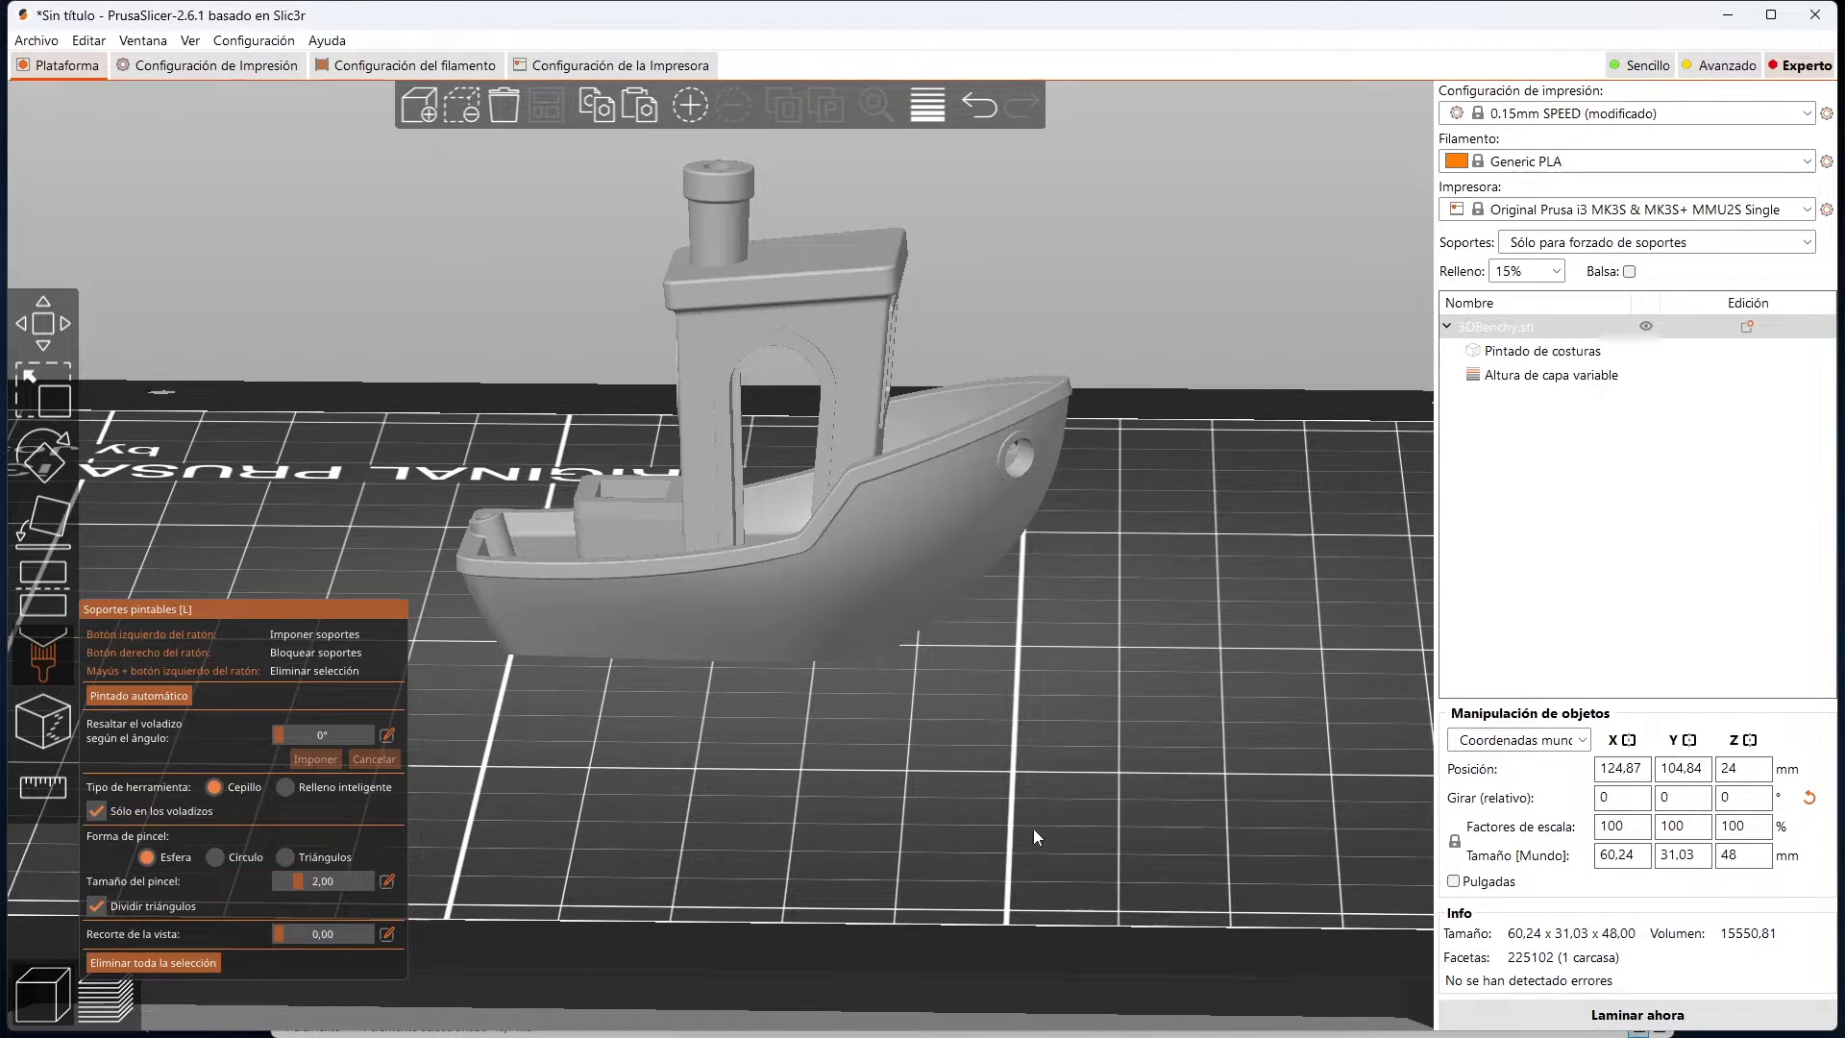
{"action": "left_click_drag", "start_coordinate": [1034, 829], "coordinate": [964, 813]}
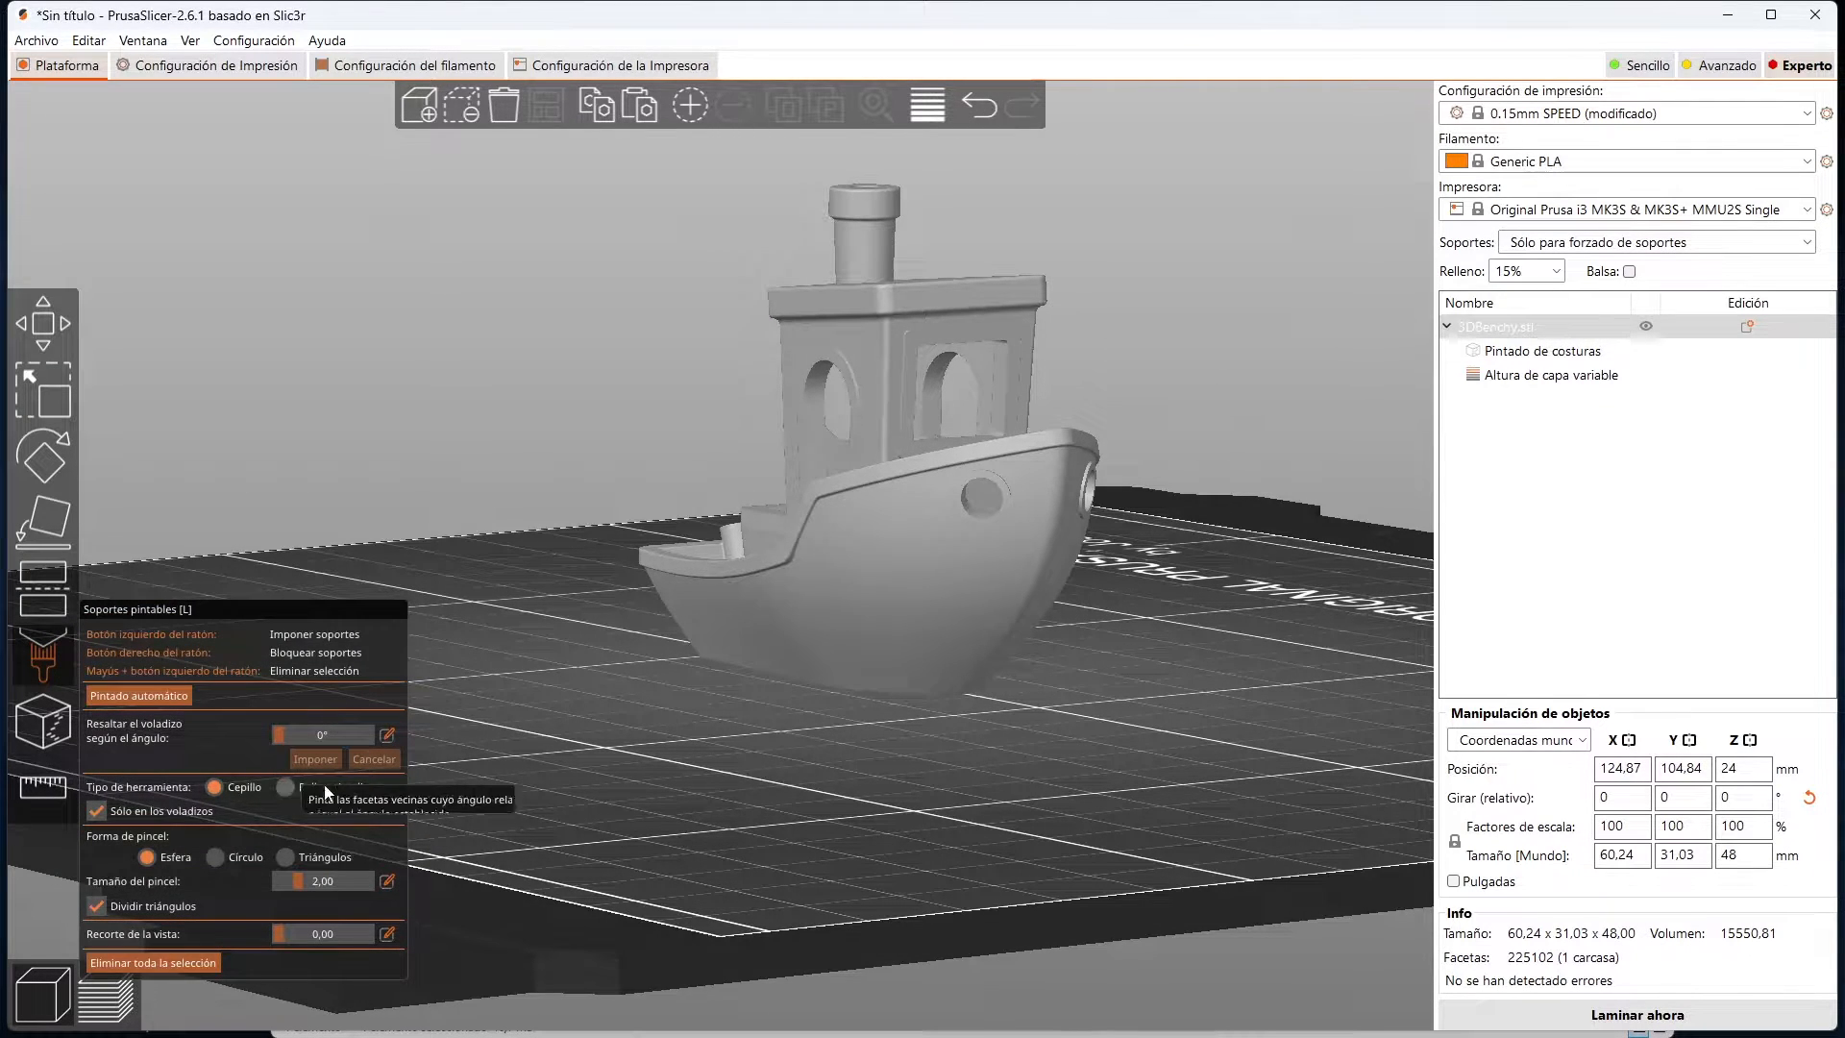
{"action": "mouse_move", "coordinate": [869, 519]}
{"action": "left_mouse_down"}
{"action": "mouse_move", "coordinate": [908, 567]}
{"action": "mouse_move", "coordinate": [1021, 549]}
{"action": "mouse_move", "coordinate": [1062, 488]}
{"action": "left_mouse_up"}
{"action": "left_click", "coordinate": [43, 663]}
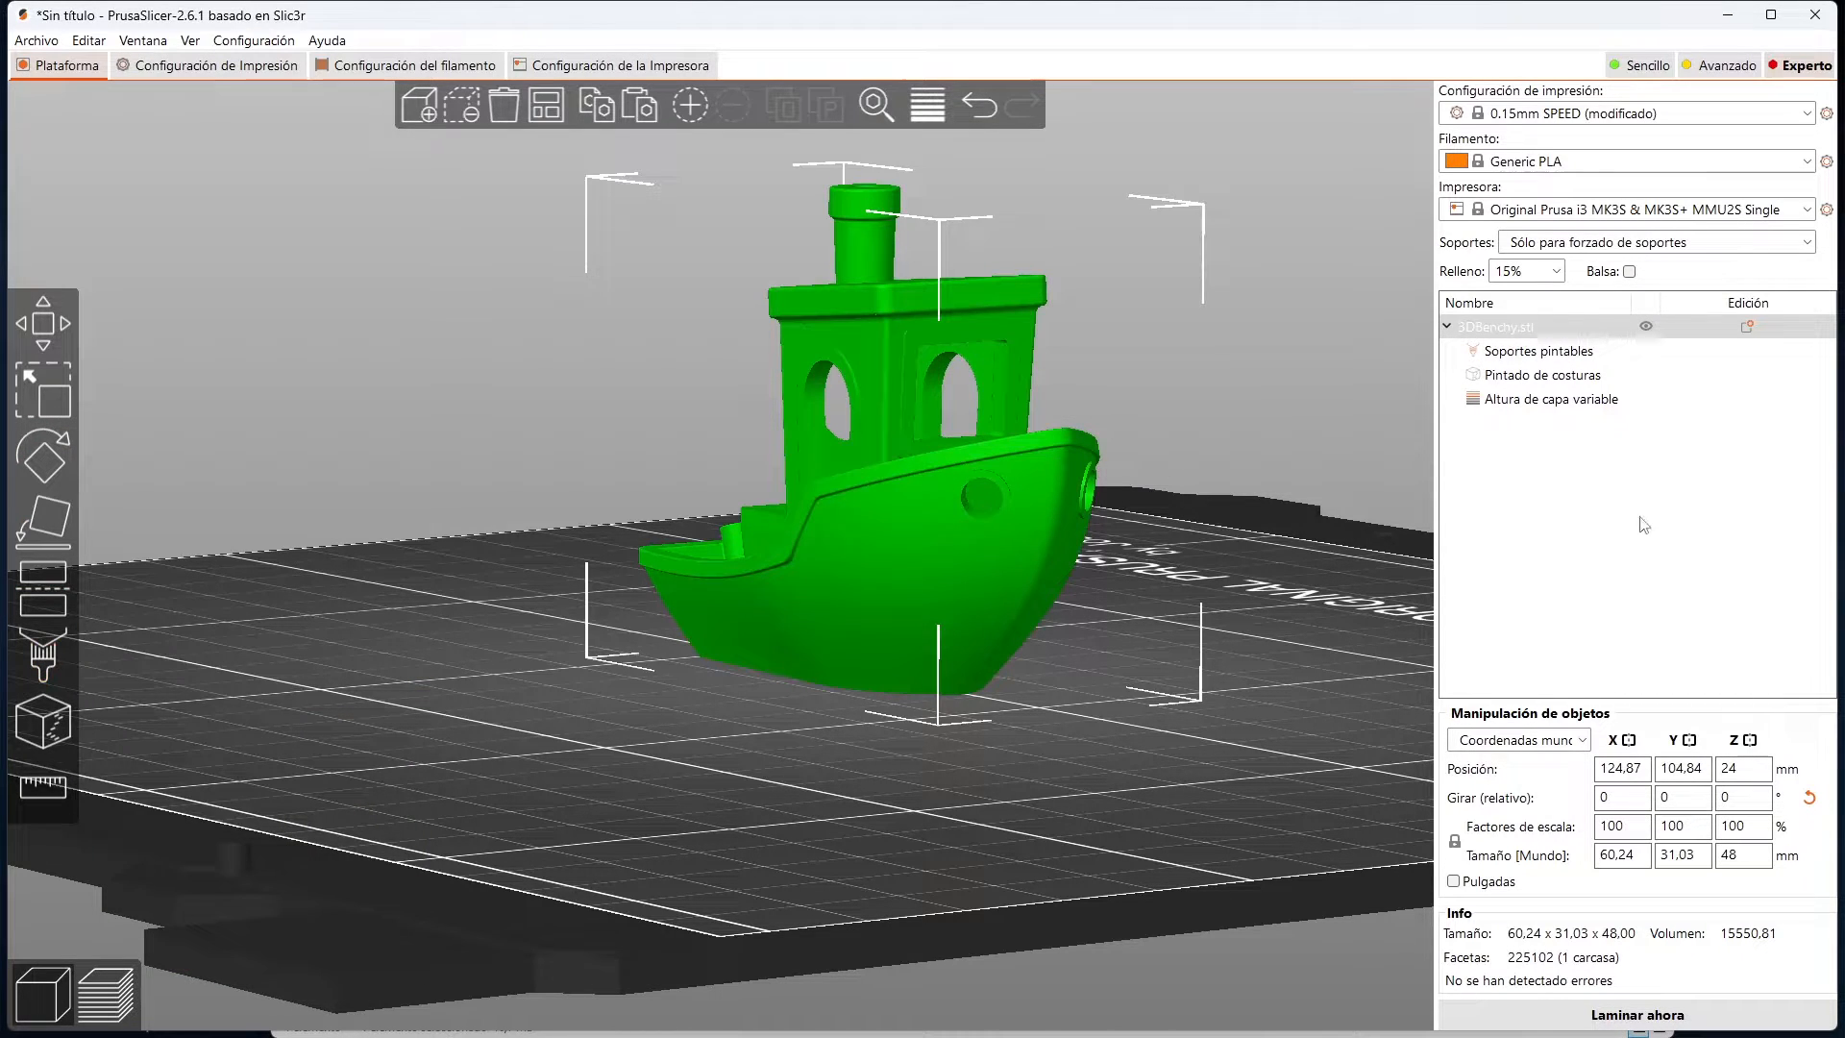
Step: Slice the boat, show all layers in the preview, and inspect the painted supports around the bow
{"action": "left_click", "coordinate": [1633, 1015]}
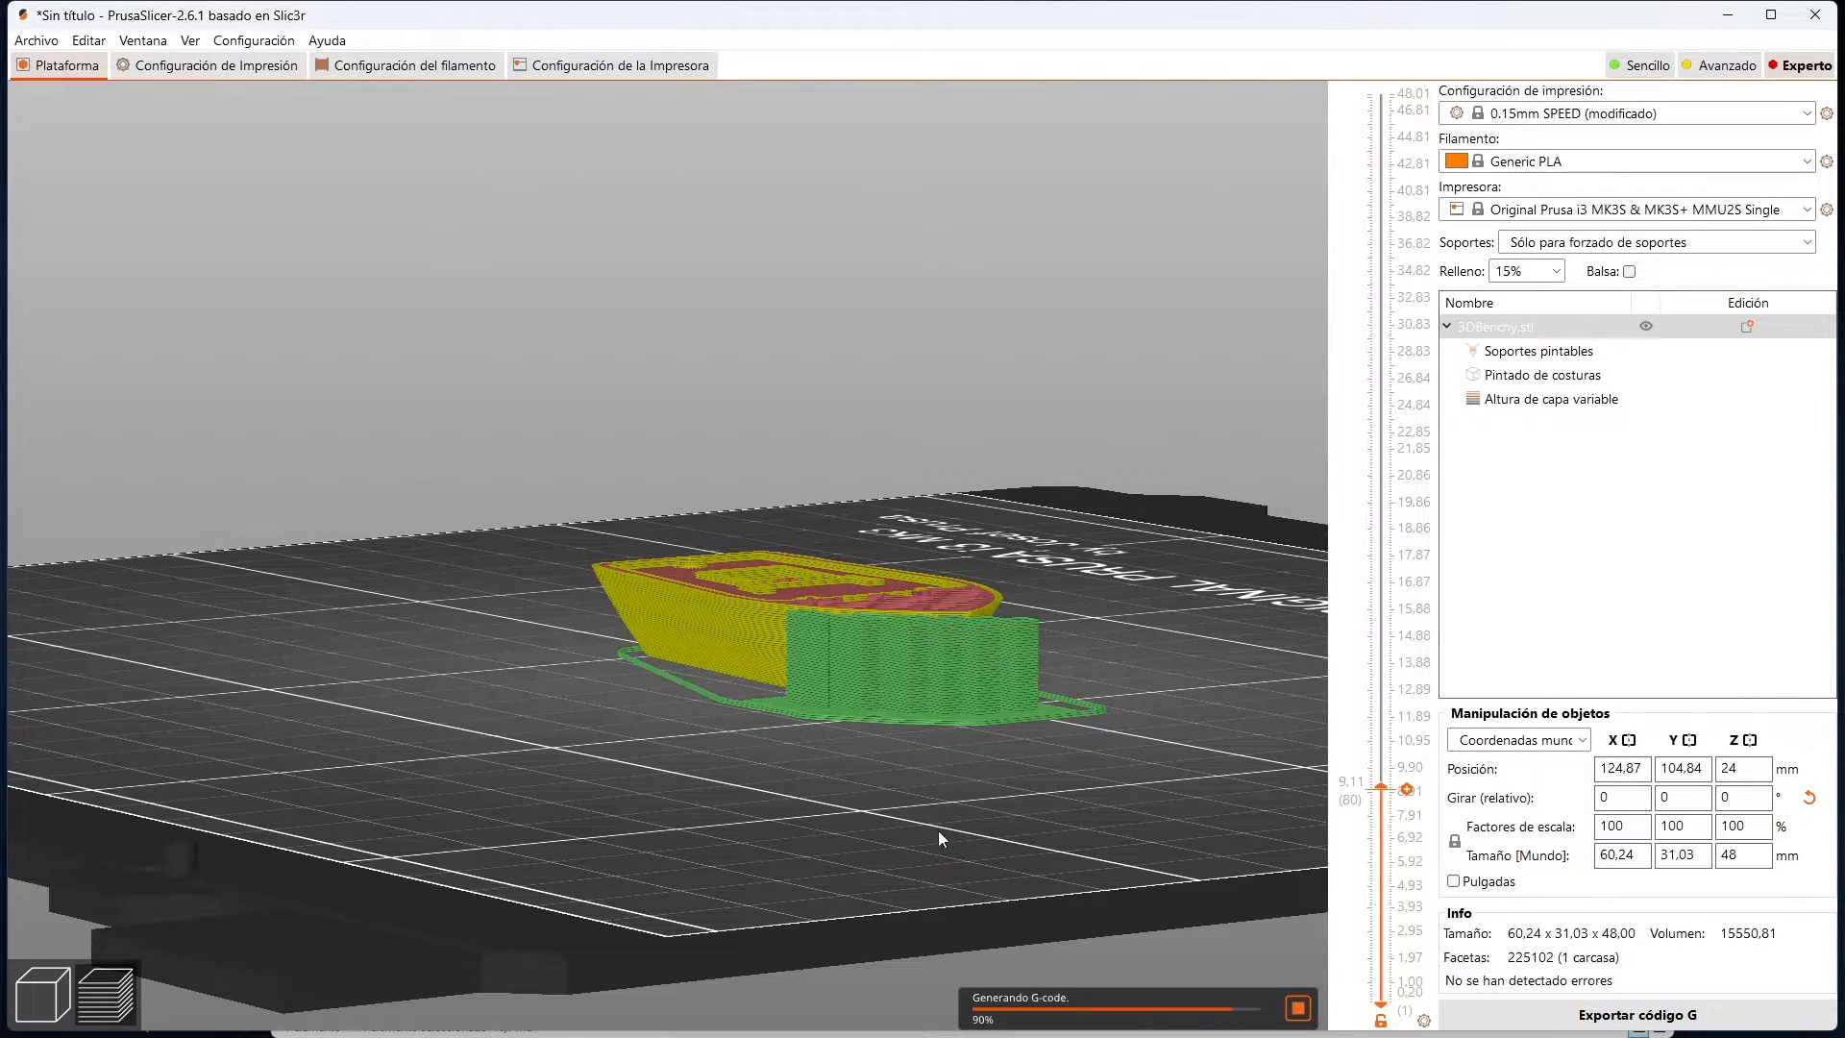
{"action": "left_click_drag", "start_coordinate": [1395, 828], "coordinate": [1369, 43]}
{"action": "left_click_drag", "start_coordinate": [1182, 746], "coordinate": [979, 722]}
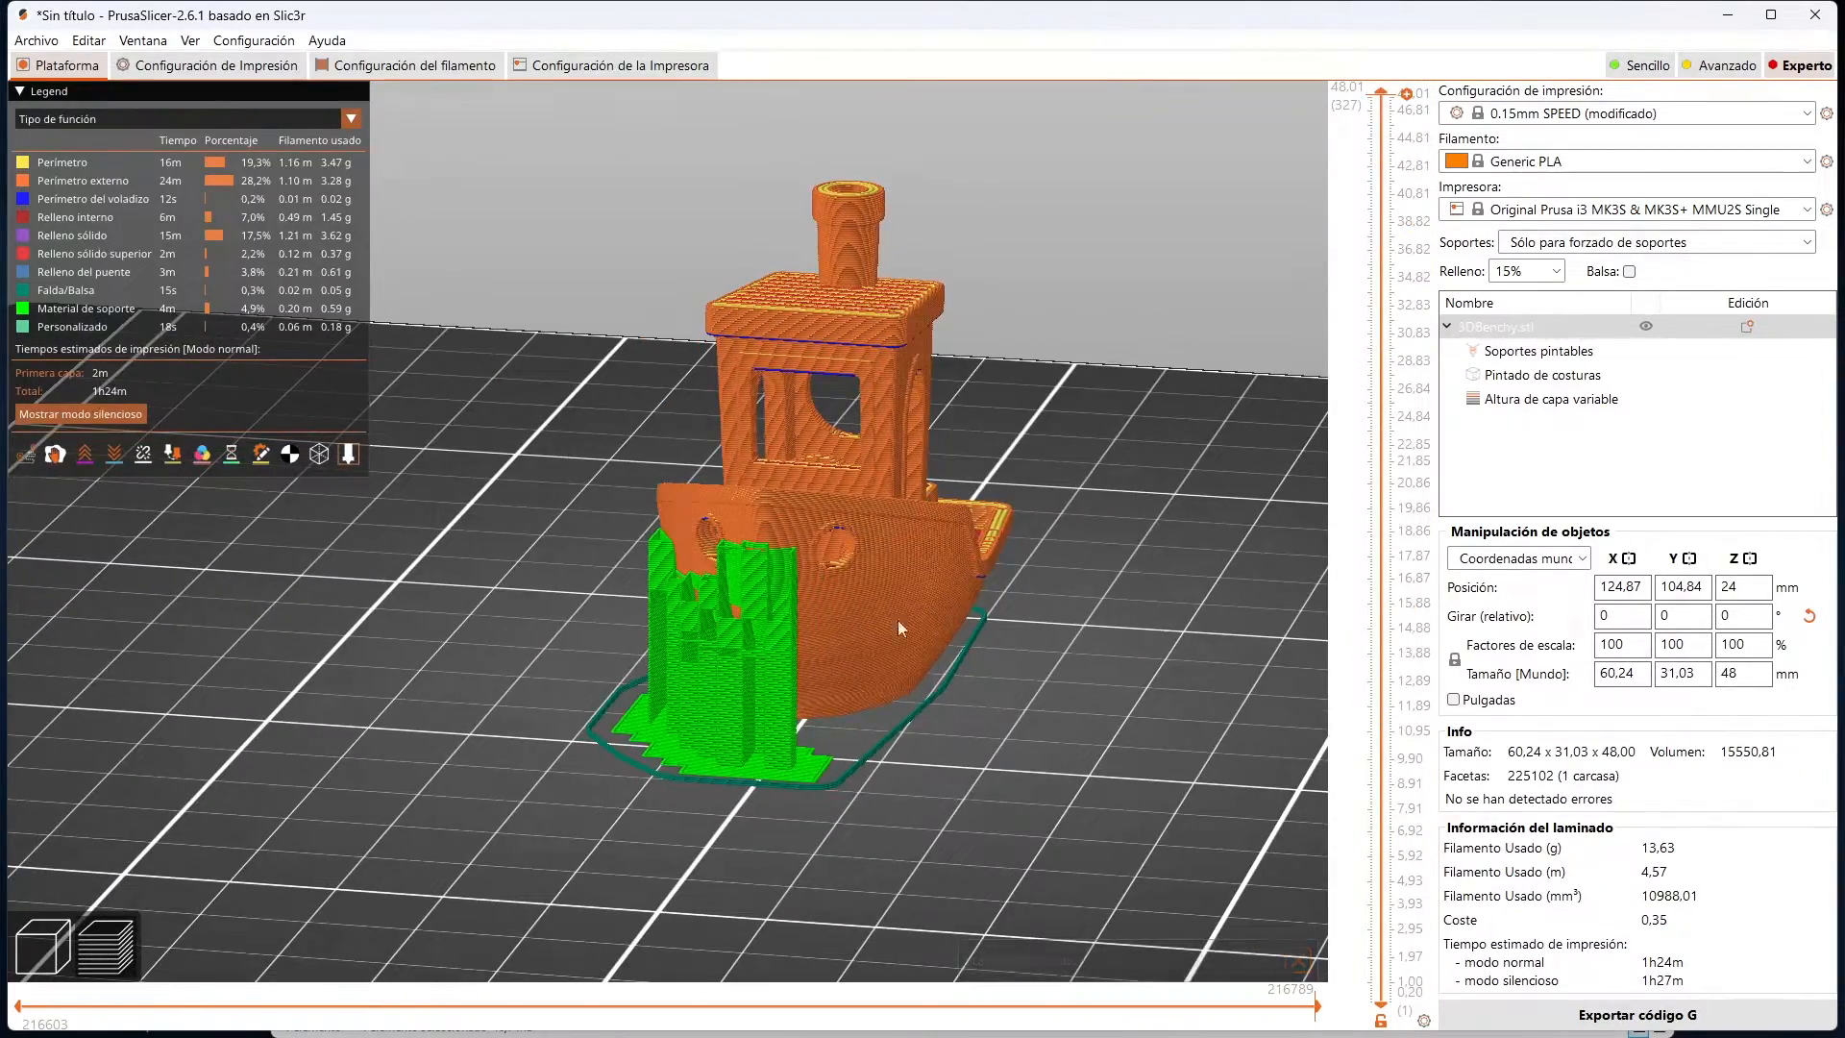
{"action": "left_click_drag", "start_coordinate": [1053, 803], "coordinate": [806, 759]}
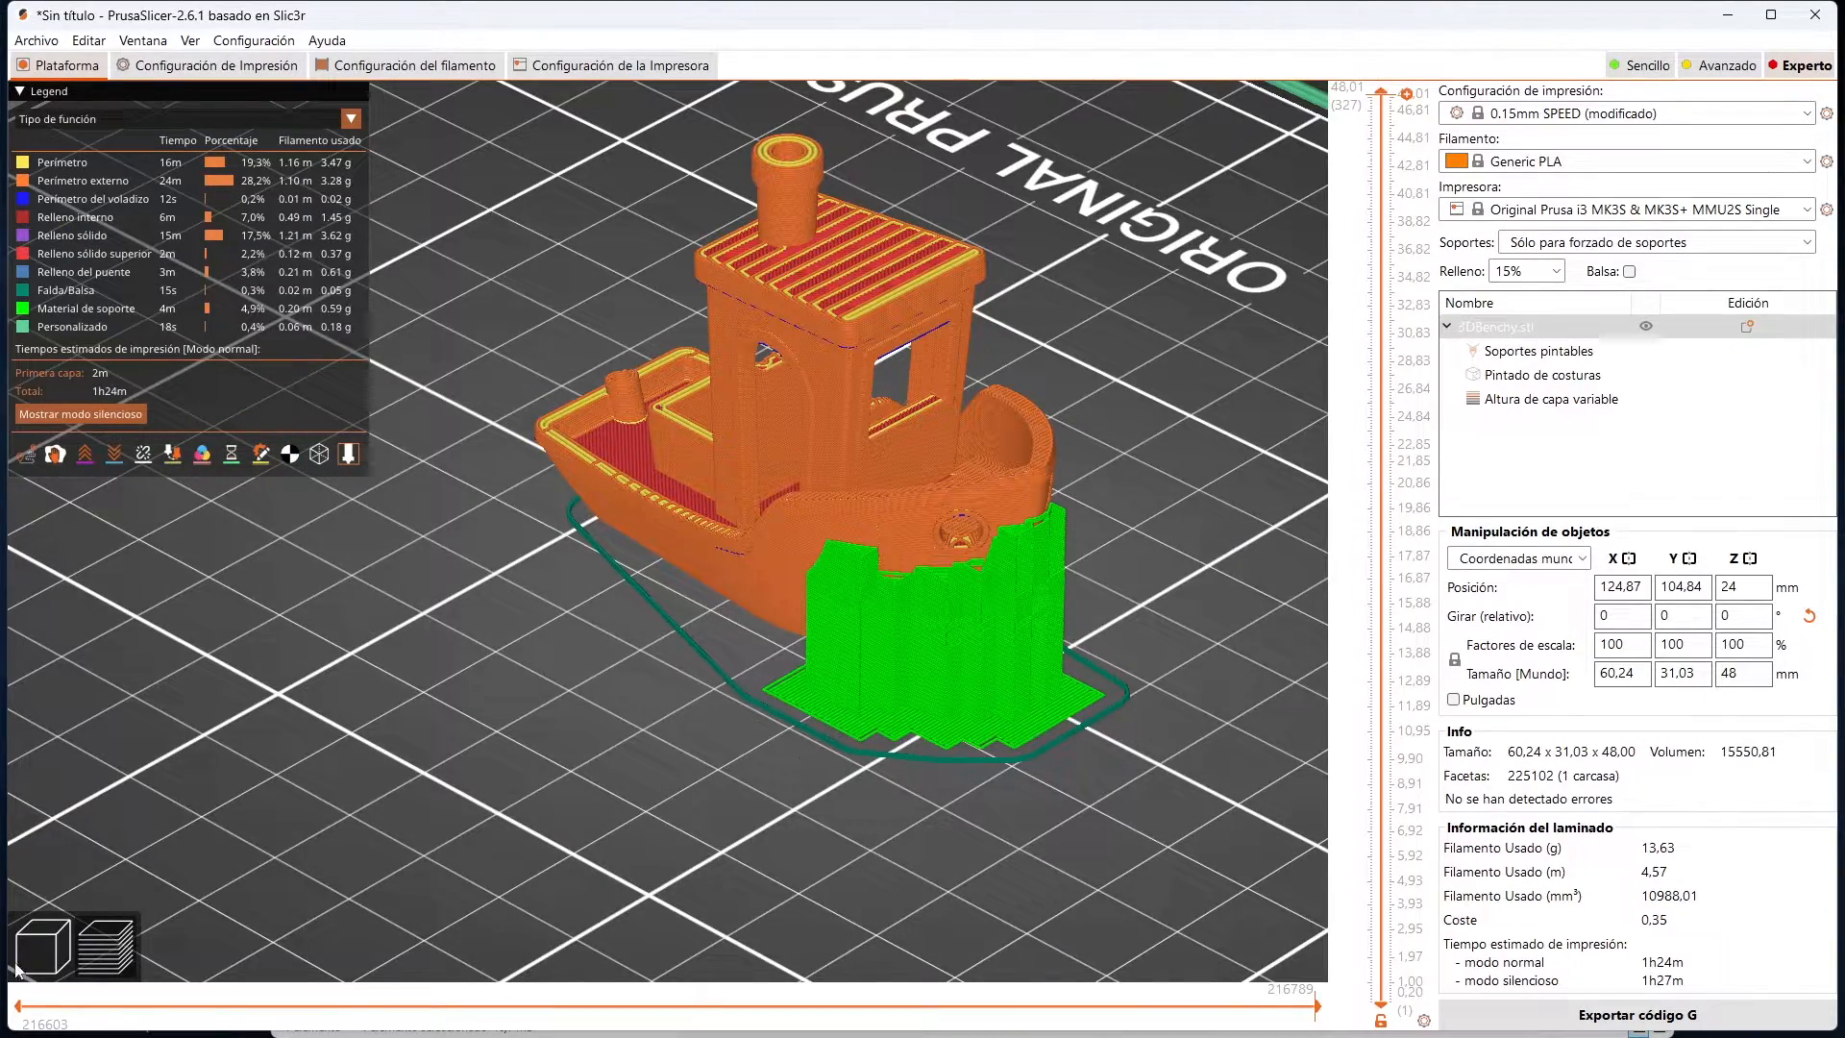
Step: Return to the 3D editor view, reframe the boat, and deselect it
{"action": "left_click", "coordinate": [44, 946]}
{"action": "left_click_drag", "start_coordinate": [1177, 545], "coordinate": [1197, 724]}
{"action": "scroll", "coordinate": [1197, 724], "scroll_direction": "up", "scroll_amount": 3}
{"action": "scroll", "coordinate": [1197, 722], "scroll_direction": "down", "scroll_amount": 5}
{"action": "left_click", "coordinate": [1328, 177]}
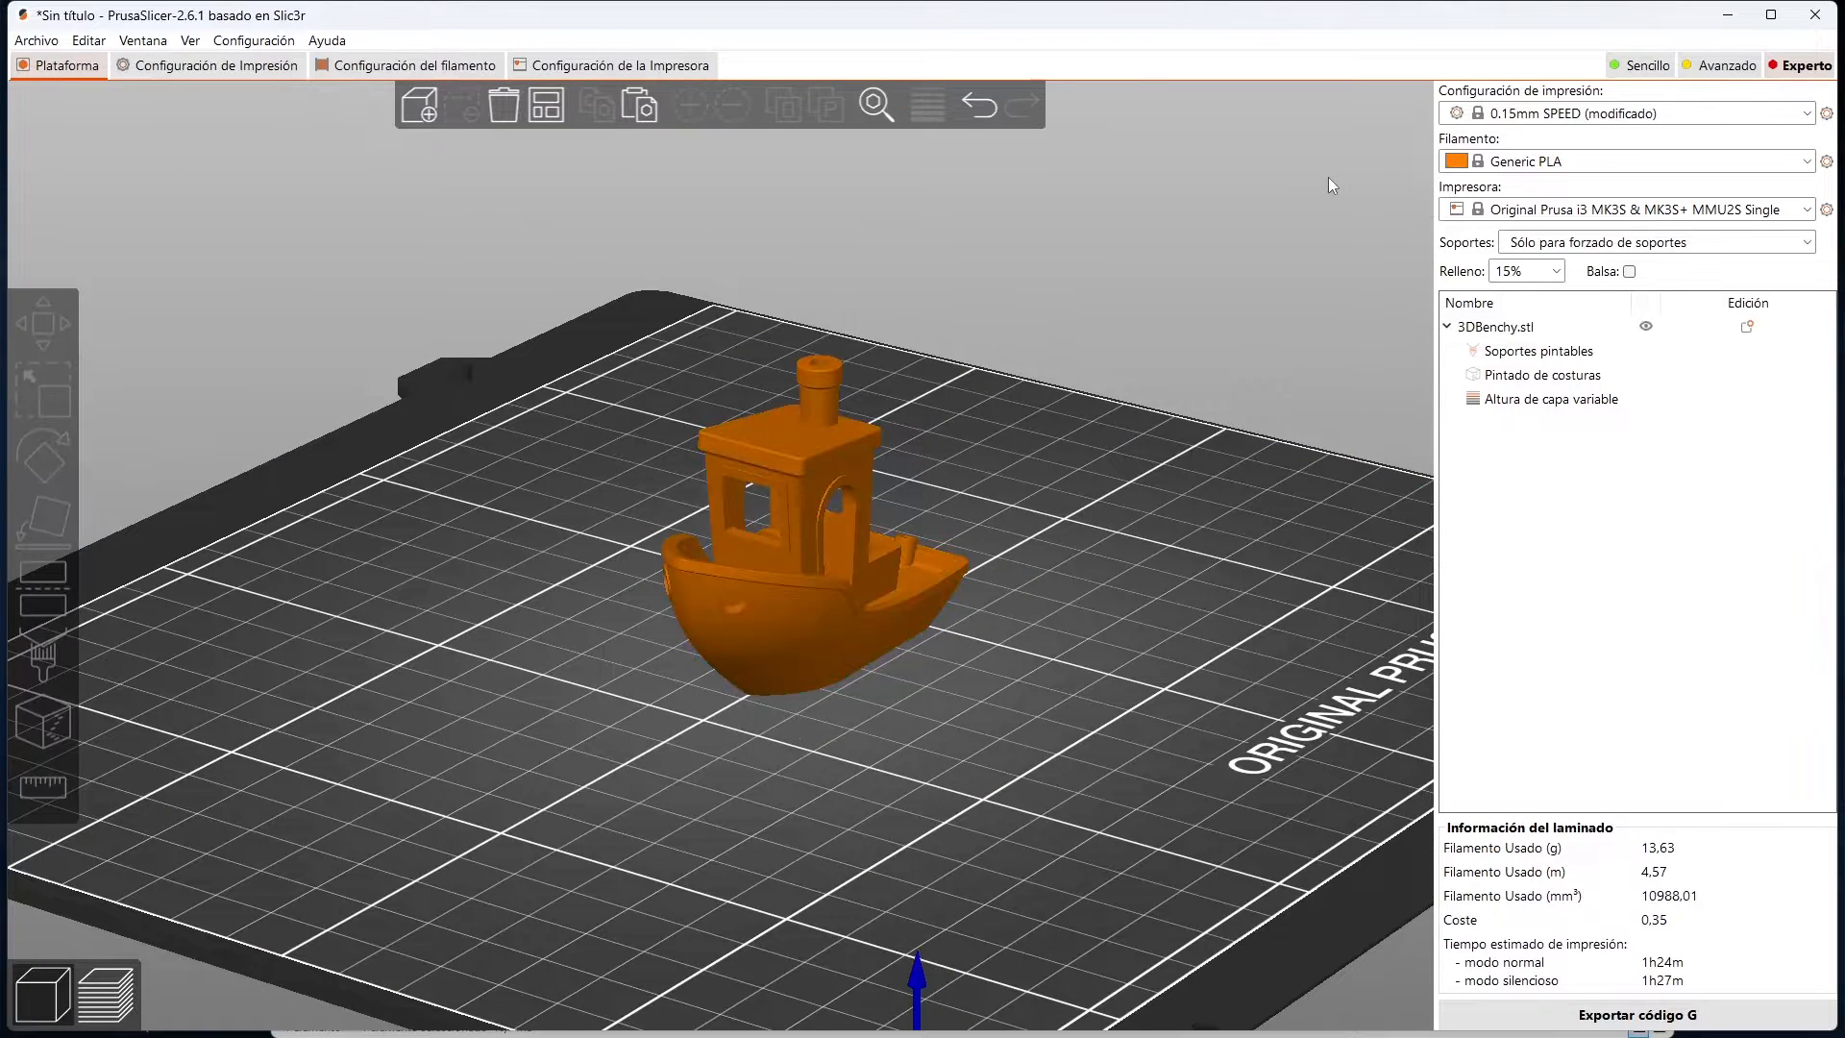
Step: Set the infill to 5%, slice the boat again, and return to the 3D editor view
{"action": "left_click", "coordinate": [1556, 272]}
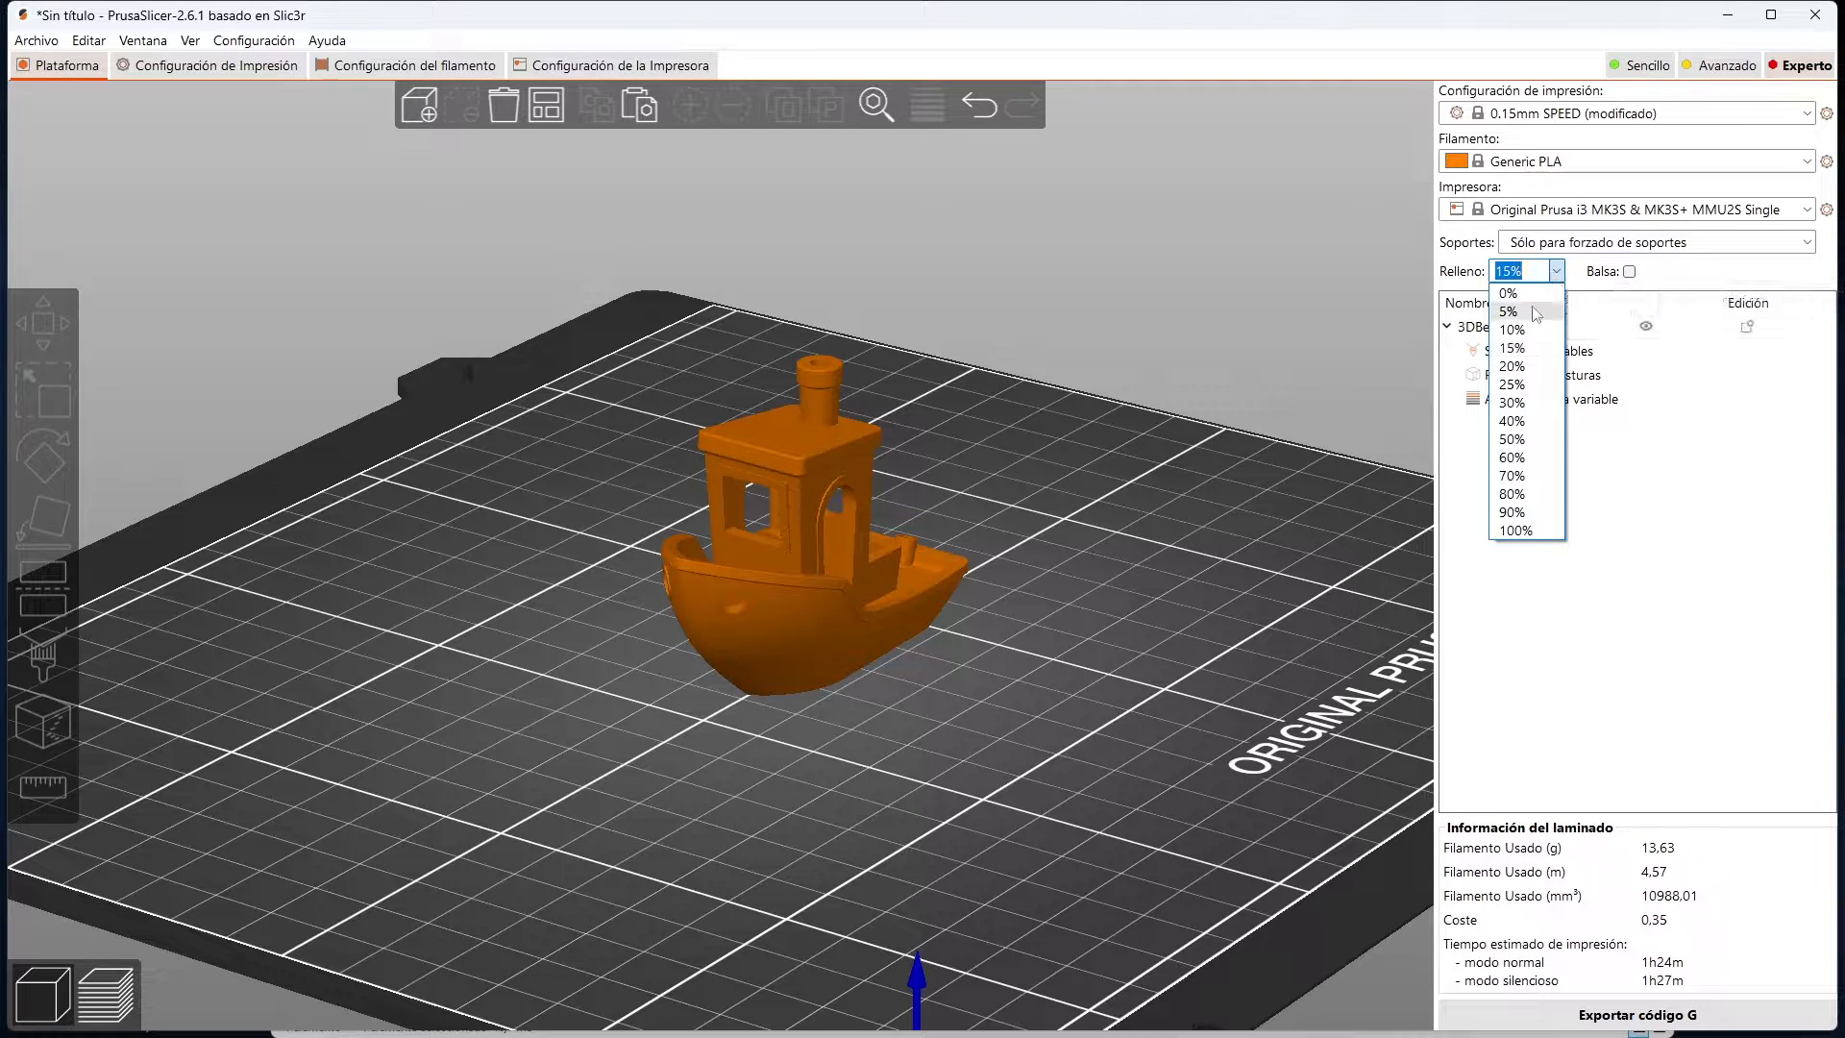
{"action": "left_click", "coordinate": [1507, 312]}
{"action": "left_click_drag", "start_coordinate": [1089, 356], "coordinate": [1205, 406]}
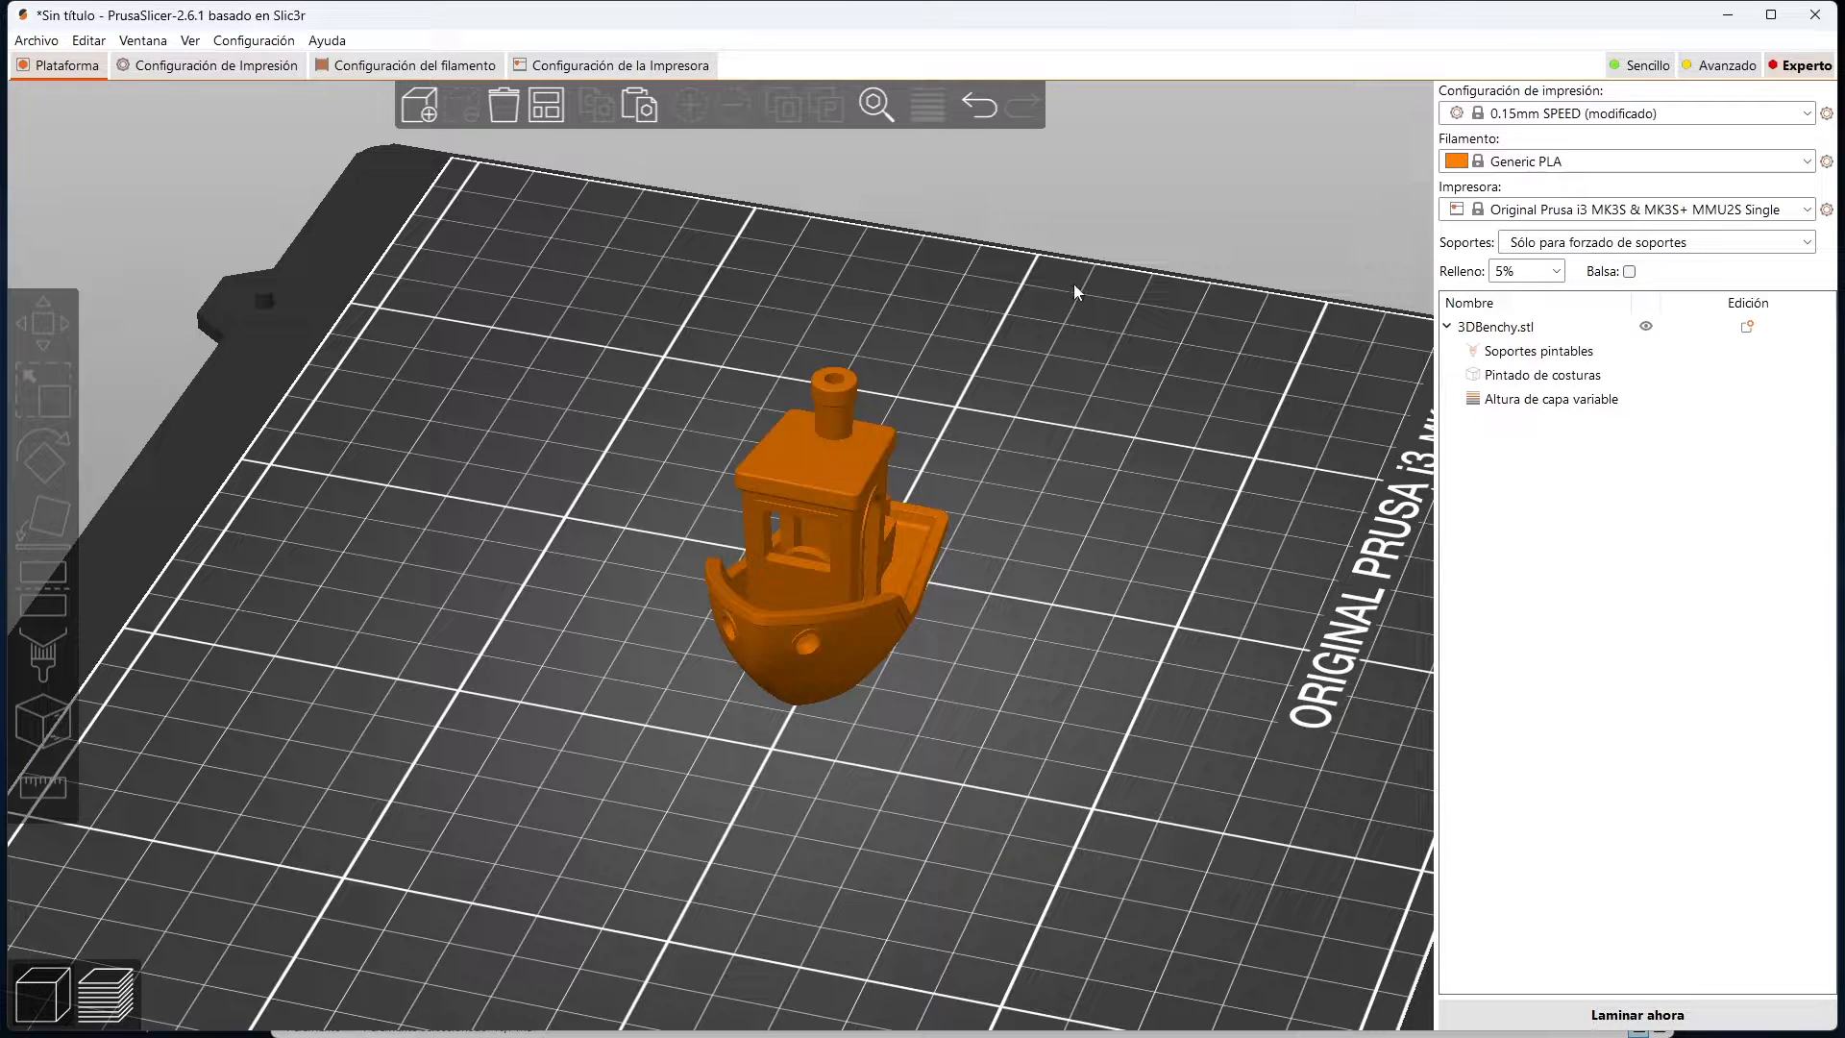
{"action": "left_click", "coordinate": [1596, 1020]}
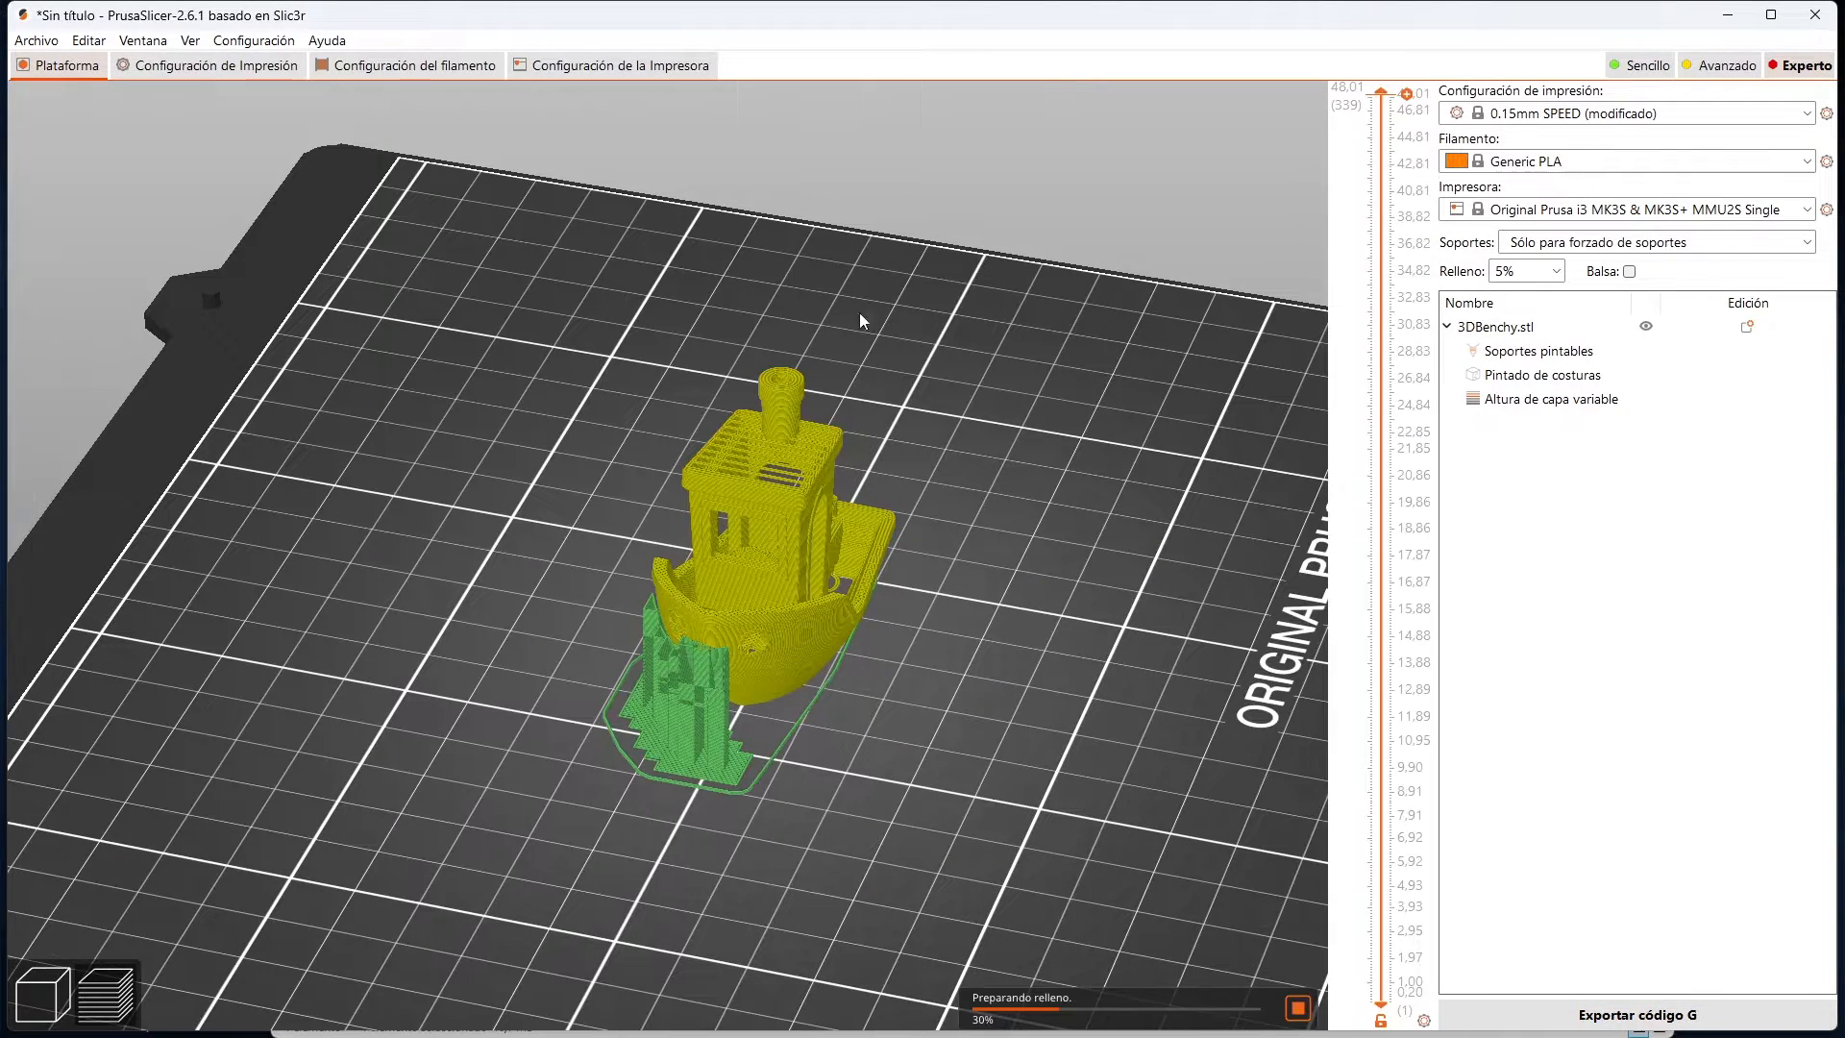
{"action": "left_click", "coordinate": [36, 976]}
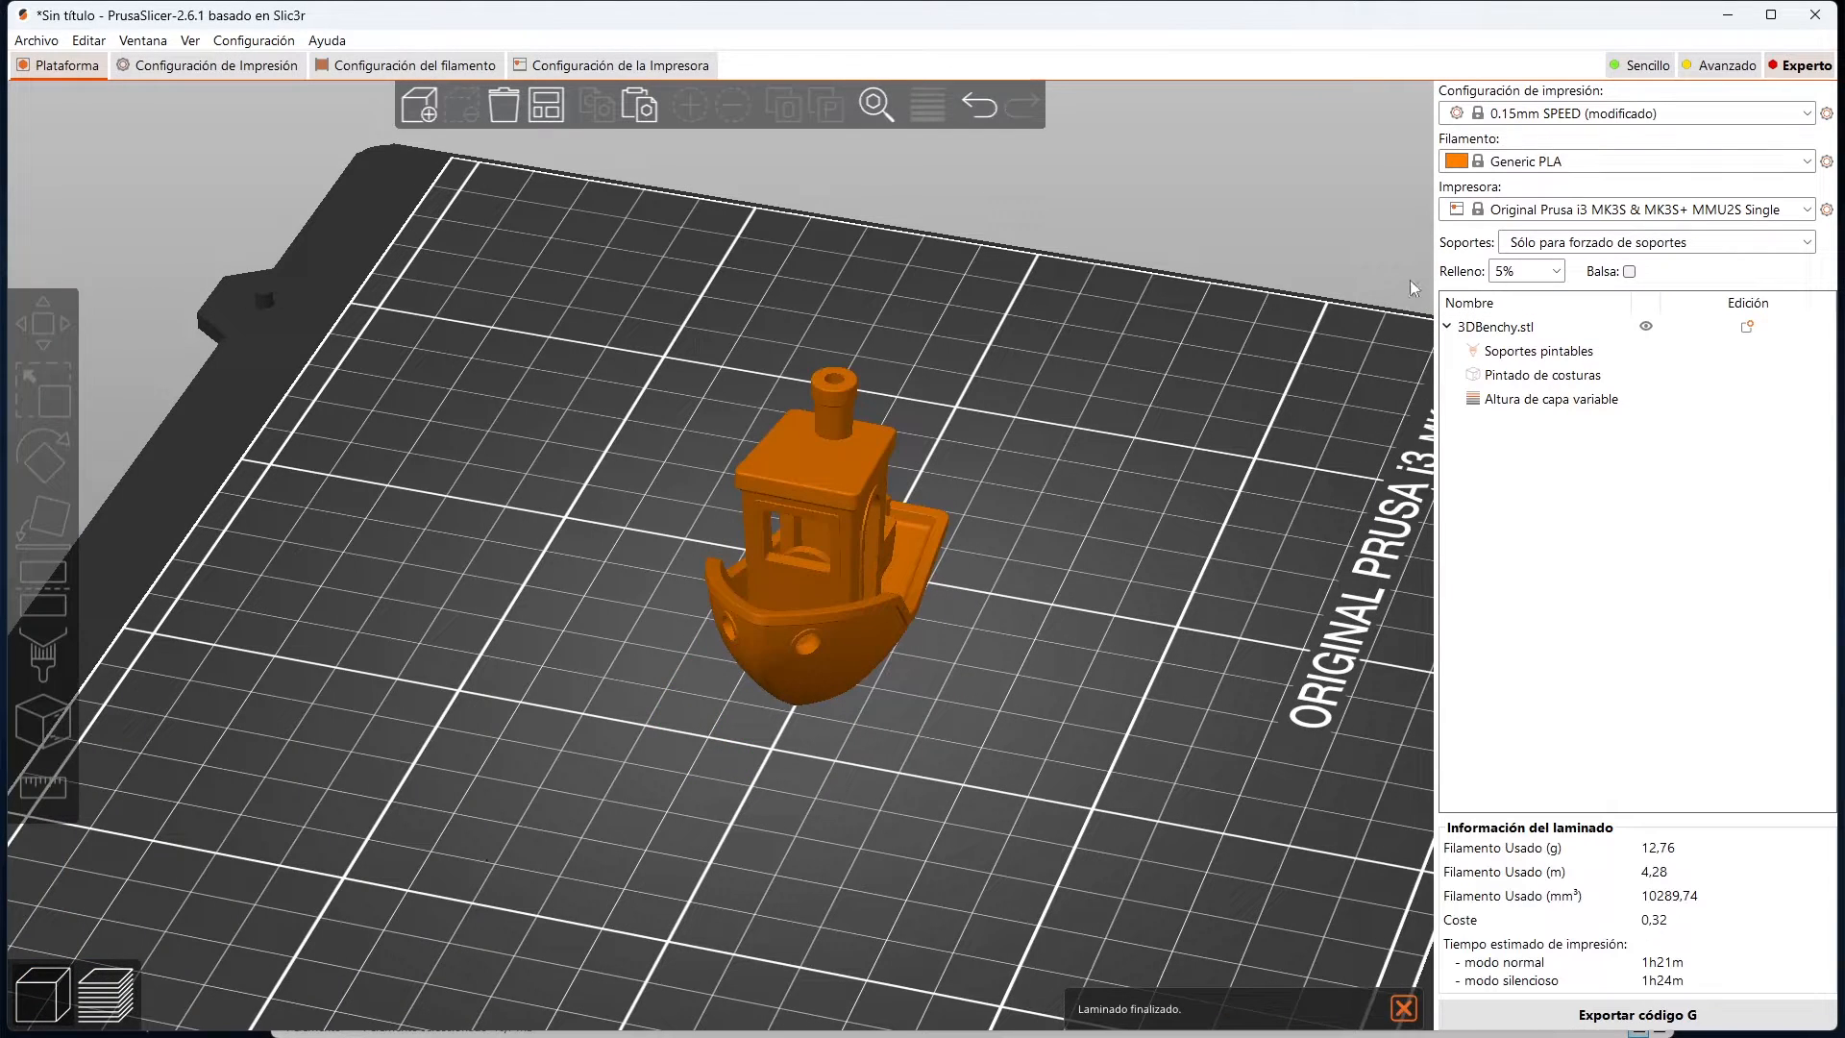
Step: Set the supports to Ninguno, slice the boat, and view the result from the front of the bow
{"action": "left_click", "coordinate": [1633, 242]}
{"action": "left_click", "coordinate": [1557, 263]}
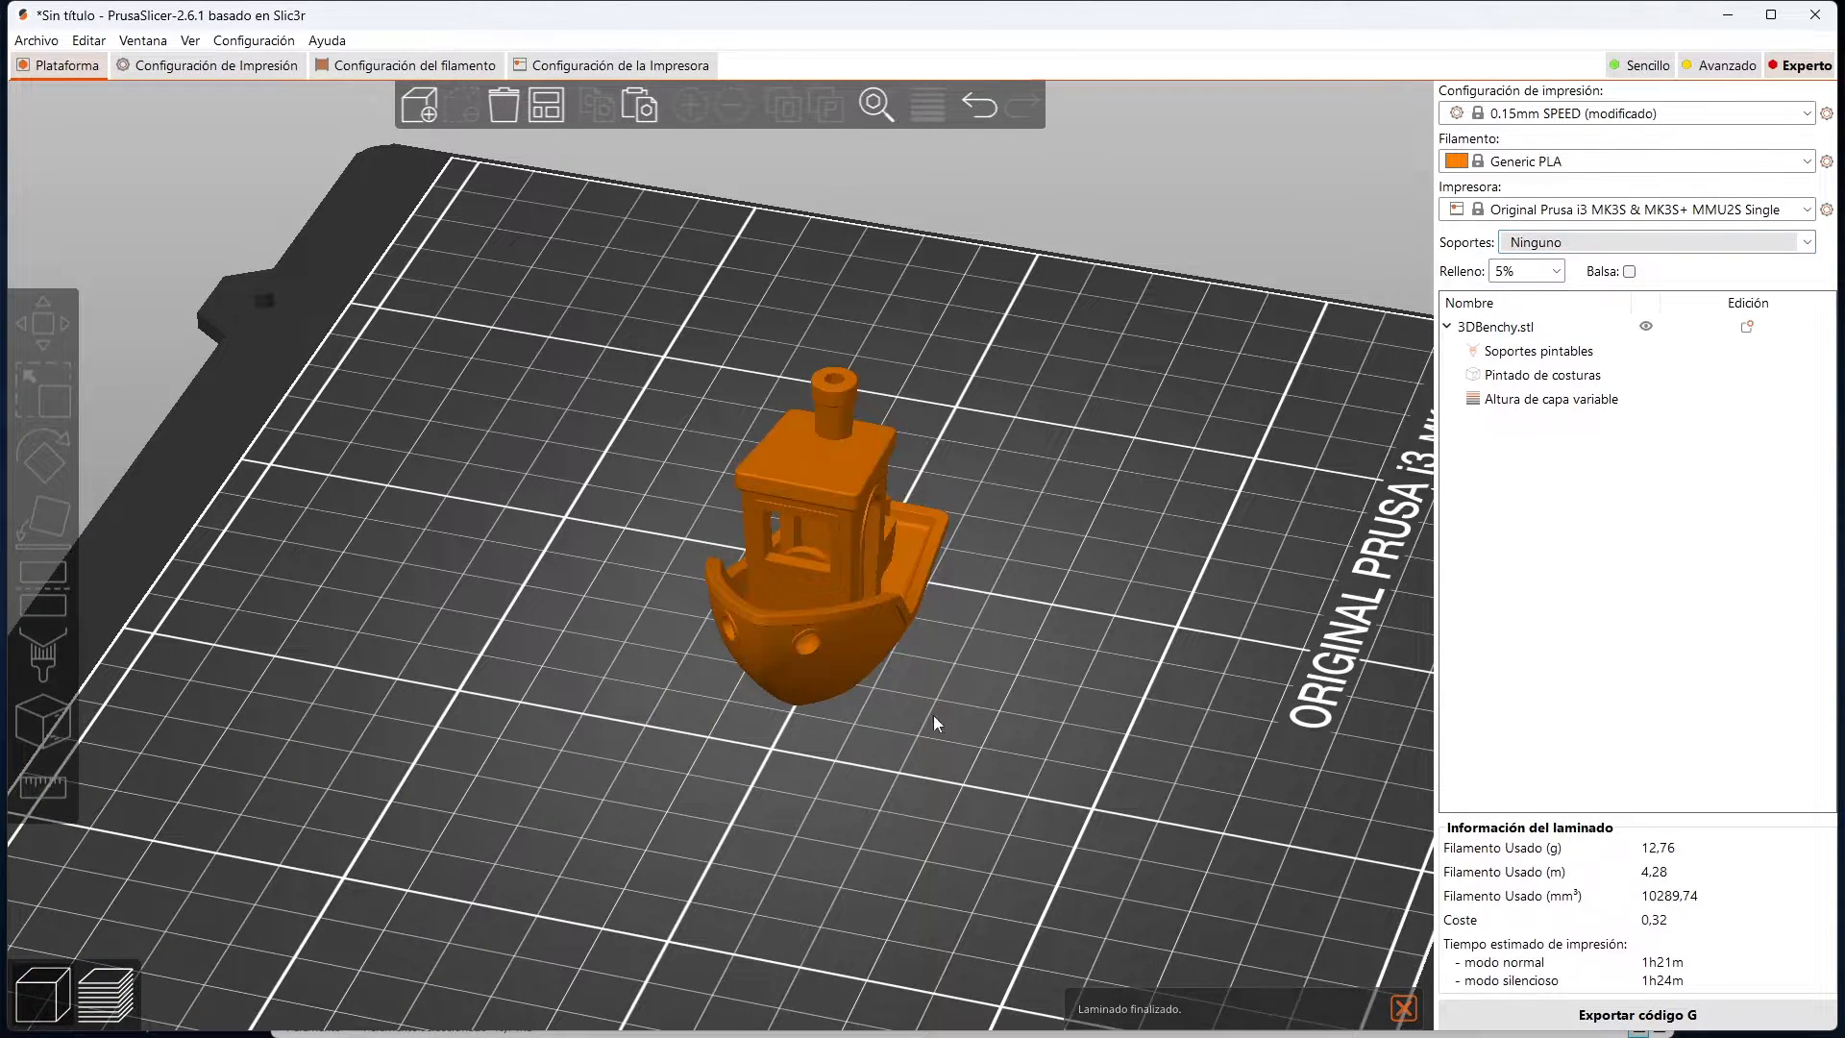
{"action": "left_click_drag", "start_coordinate": [932, 714], "coordinate": [1325, 854]}
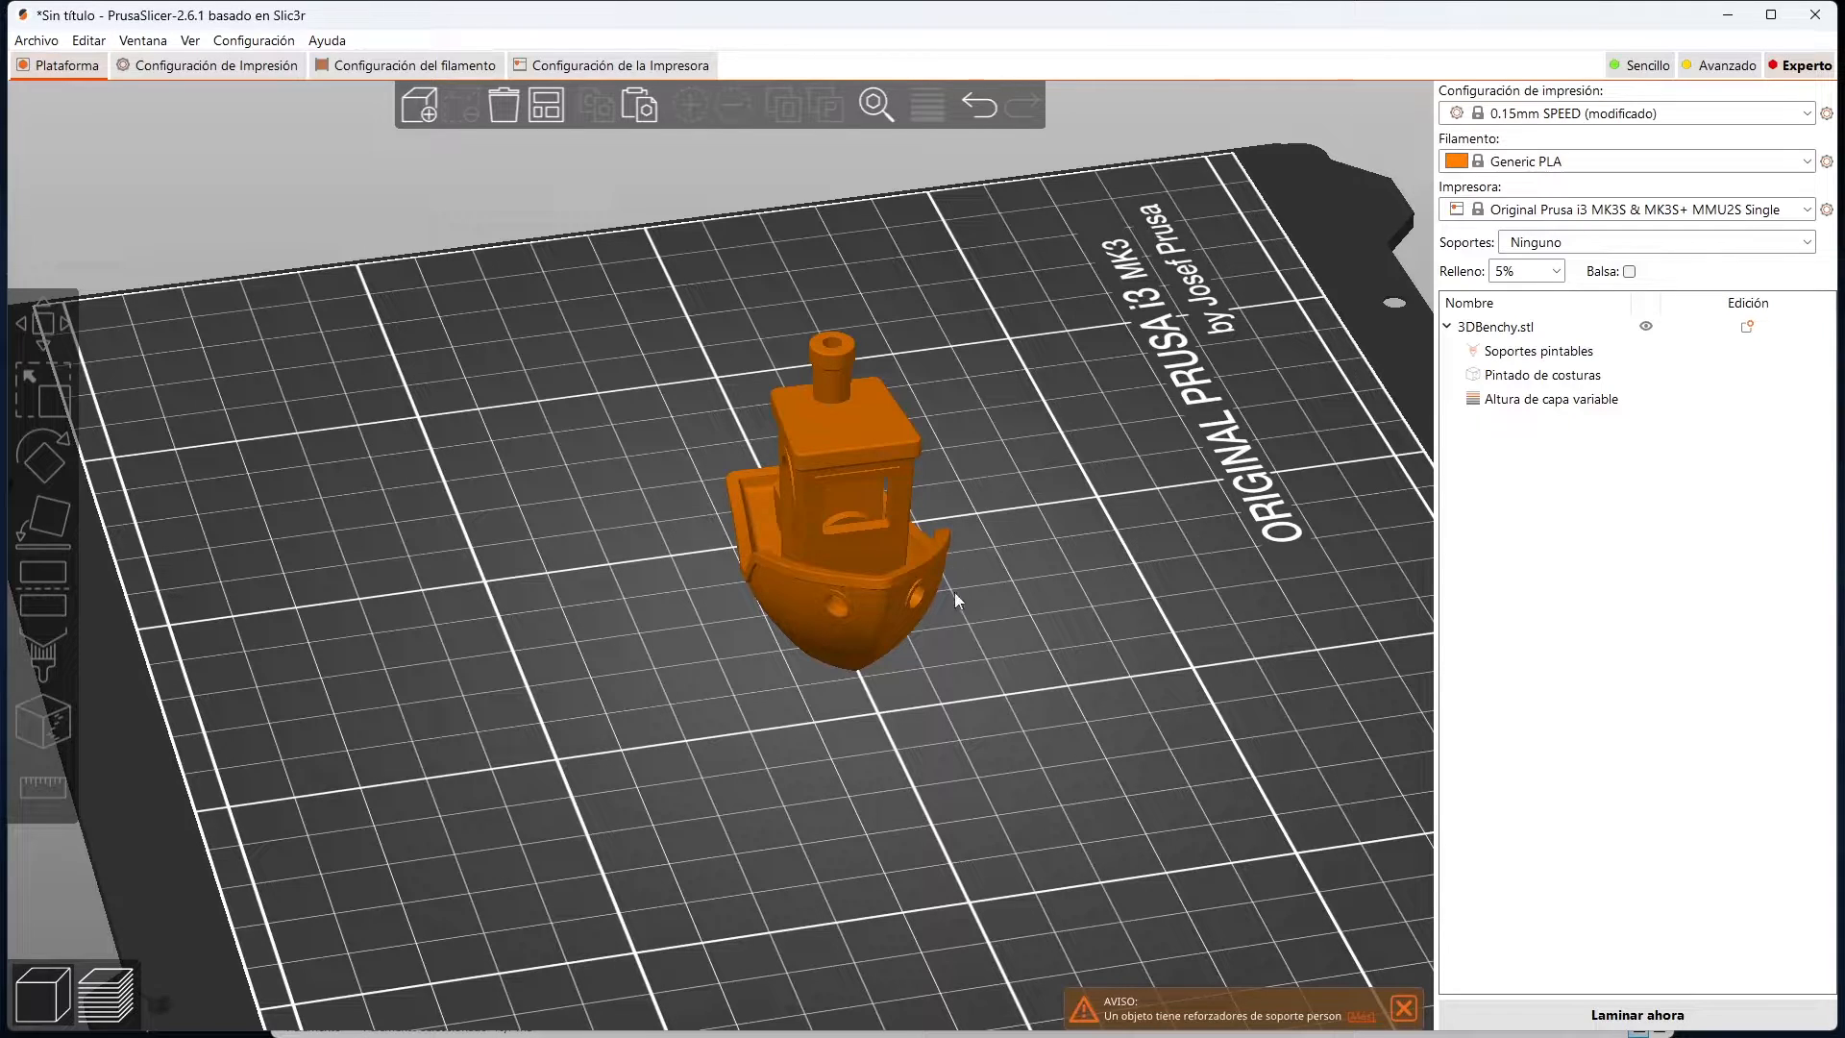
{"action": "left_click", "coordinate": [1590, 1009]}
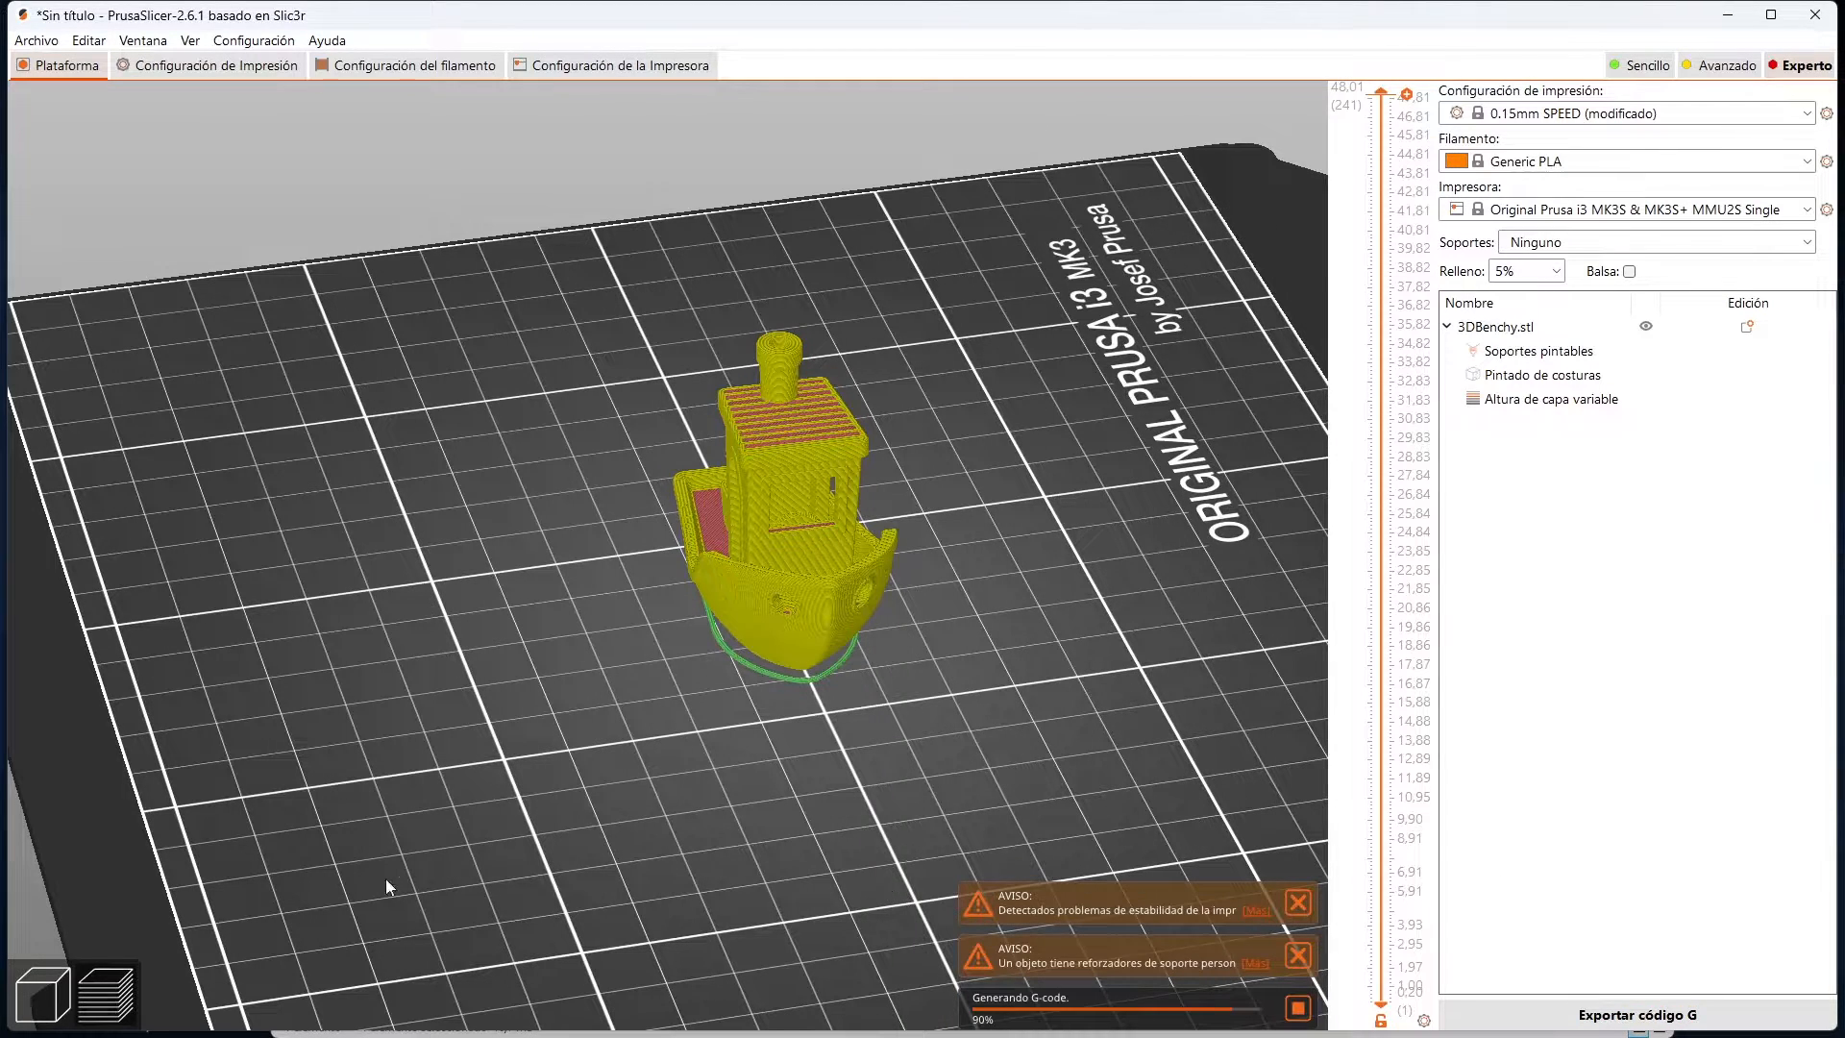
{"action": "left_click_drag", "start_coordinate": [384, 878], "coordinate": [500, 846]}
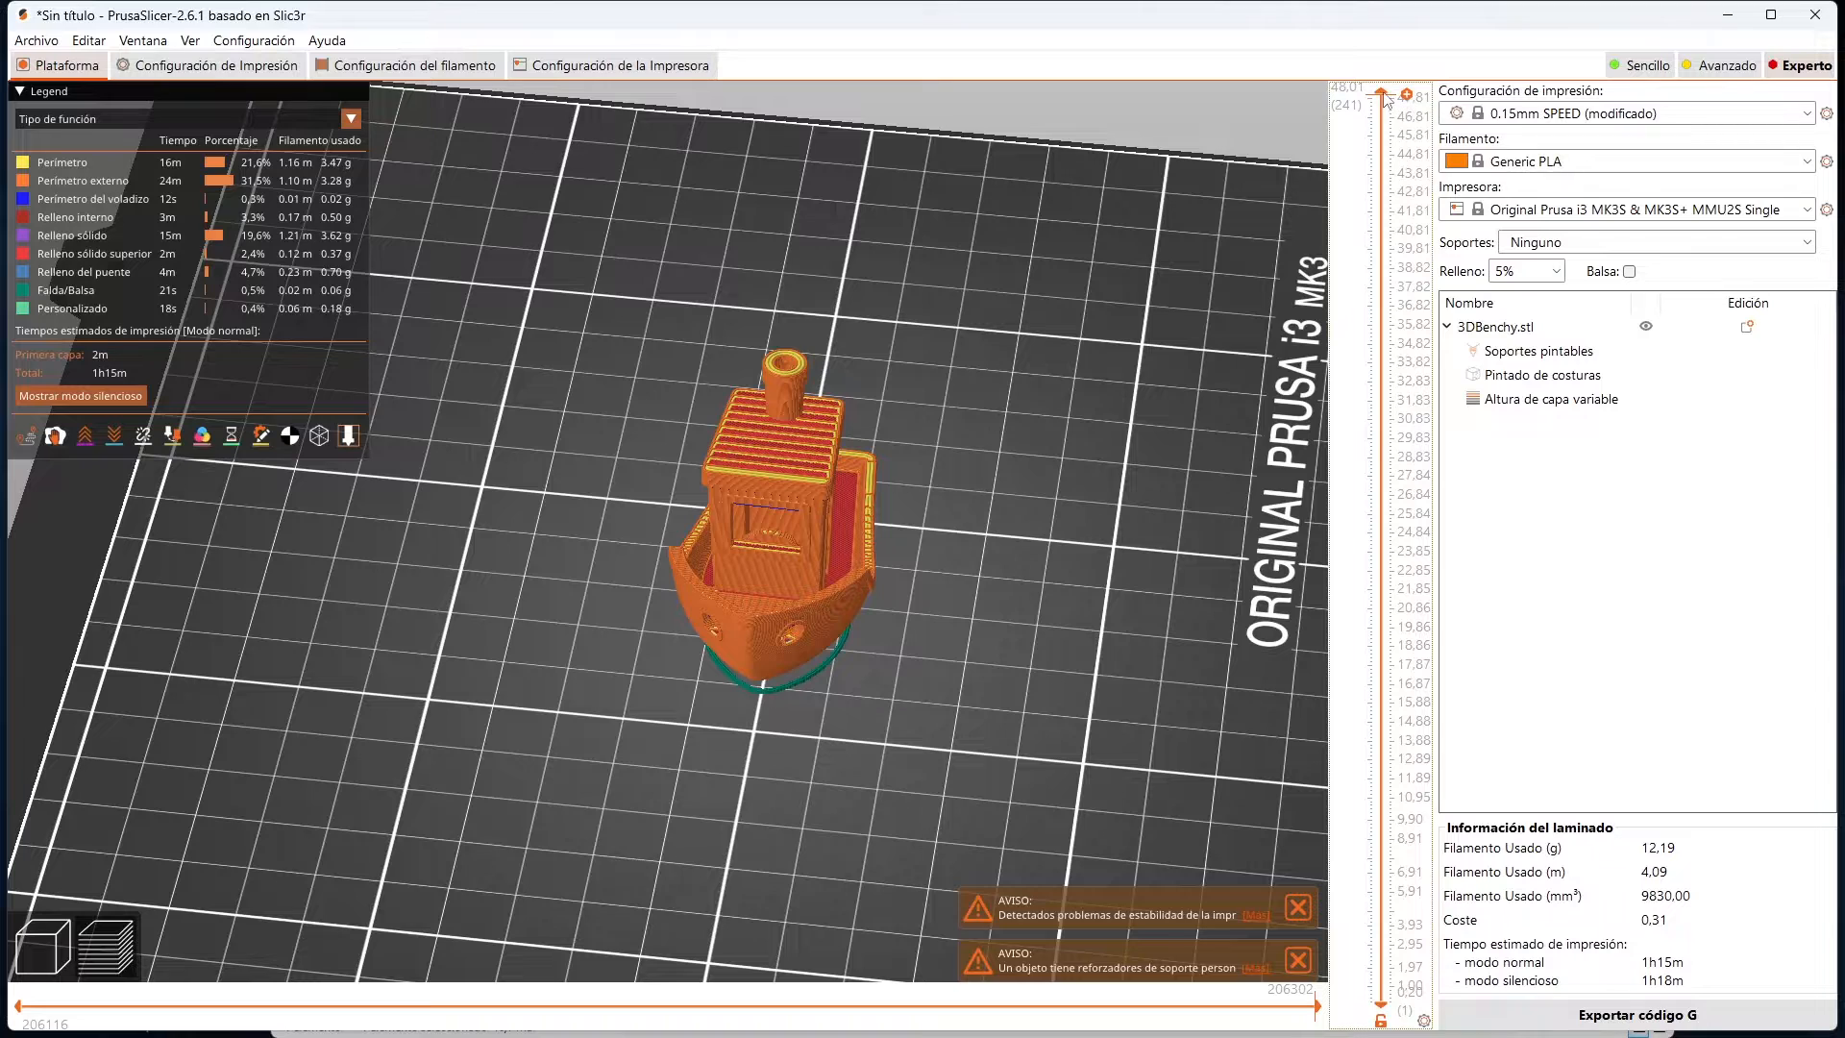
Step: Lower the preview to the 9.11 mm layer, then raise it to 14.08 mm to examine the sparse infill and bridging in the bow
{"action": "left_click_drag", "start_coordinate": [1381, 93], "coordinate": [1316, 840]}
{"action": "scroll", "coordinate": [1099, 671], "scroll_direction": "up", "scroll_amount": 5}
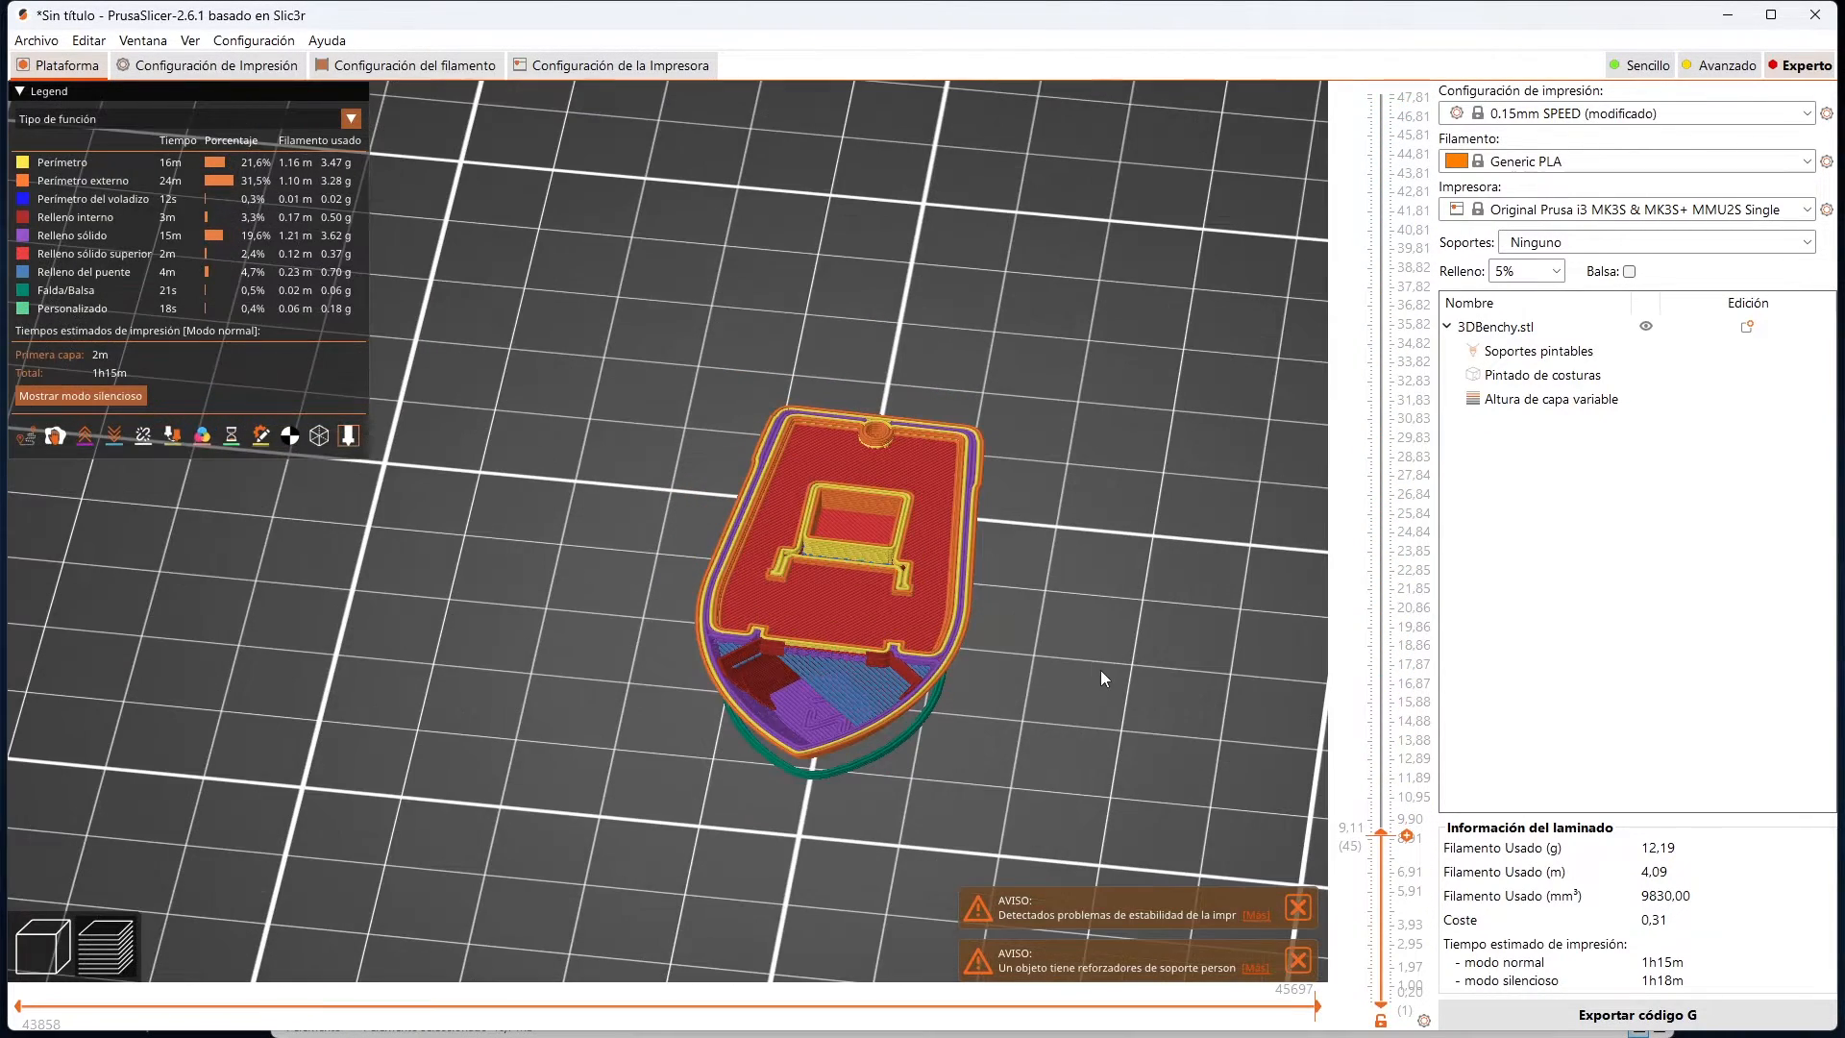
{"action": "scroll", "coordinate": [967, 519], "scroll_direction": "up", "scroll_amount": 2}
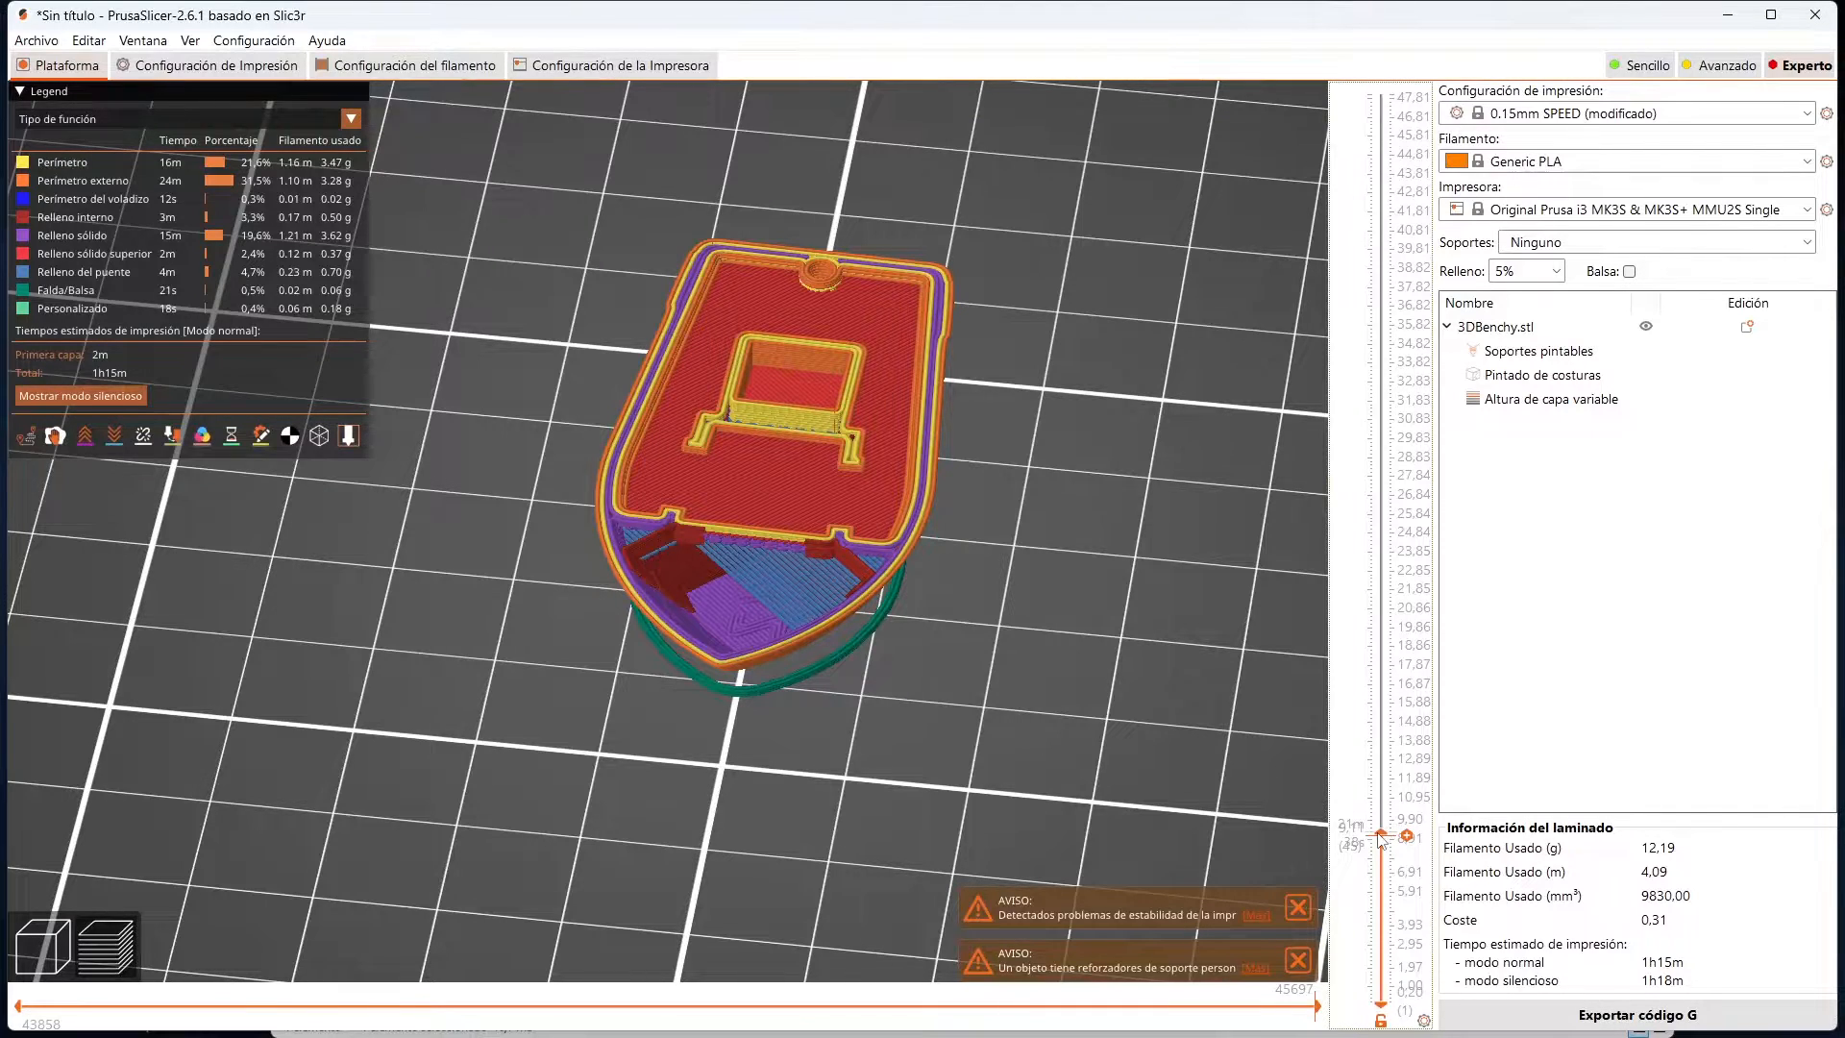
{"action": "left_click_drag", "start_coordinate": [1384, 838], "coordinate": [1386, 829]}
{"action": "left_click_drag", "start_coordinate": [1388, 807], "coordinate": [1415, 752]}
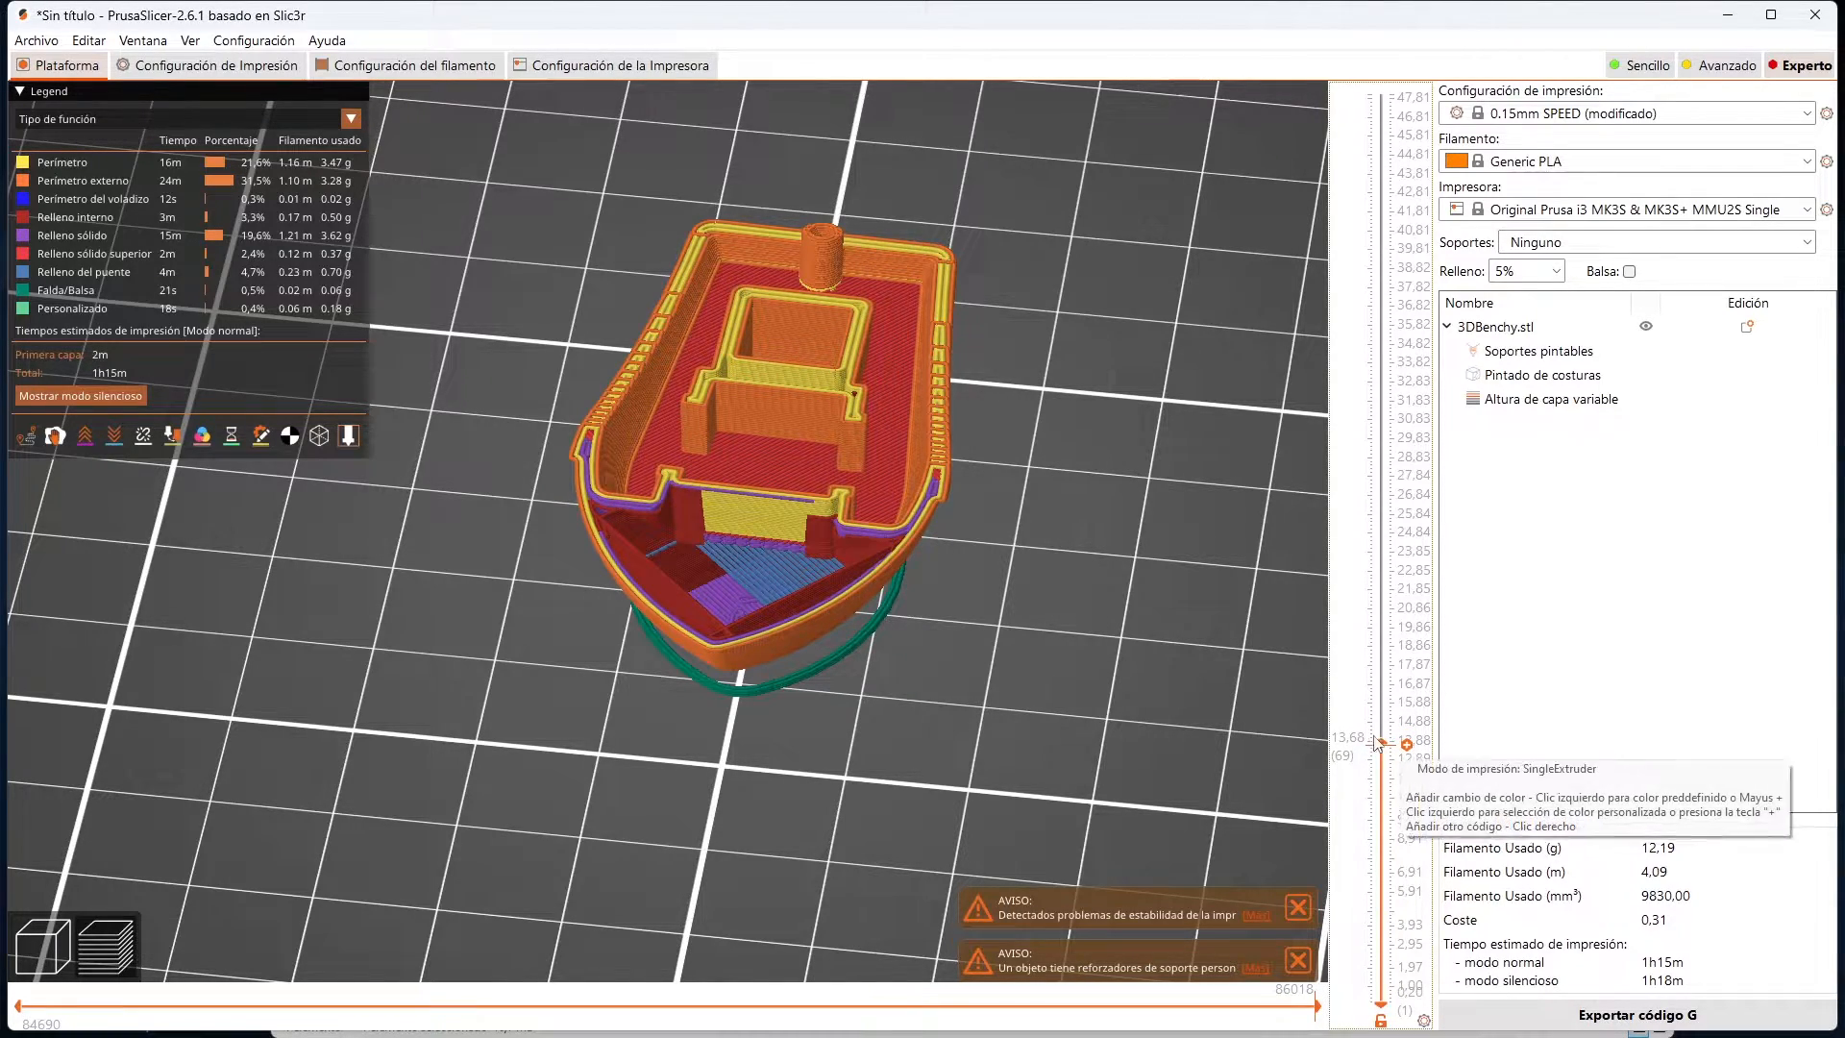
{"action": "left_click_drag", "start_coordinate": [1114, 745], "coordinate": [1023, 742]}
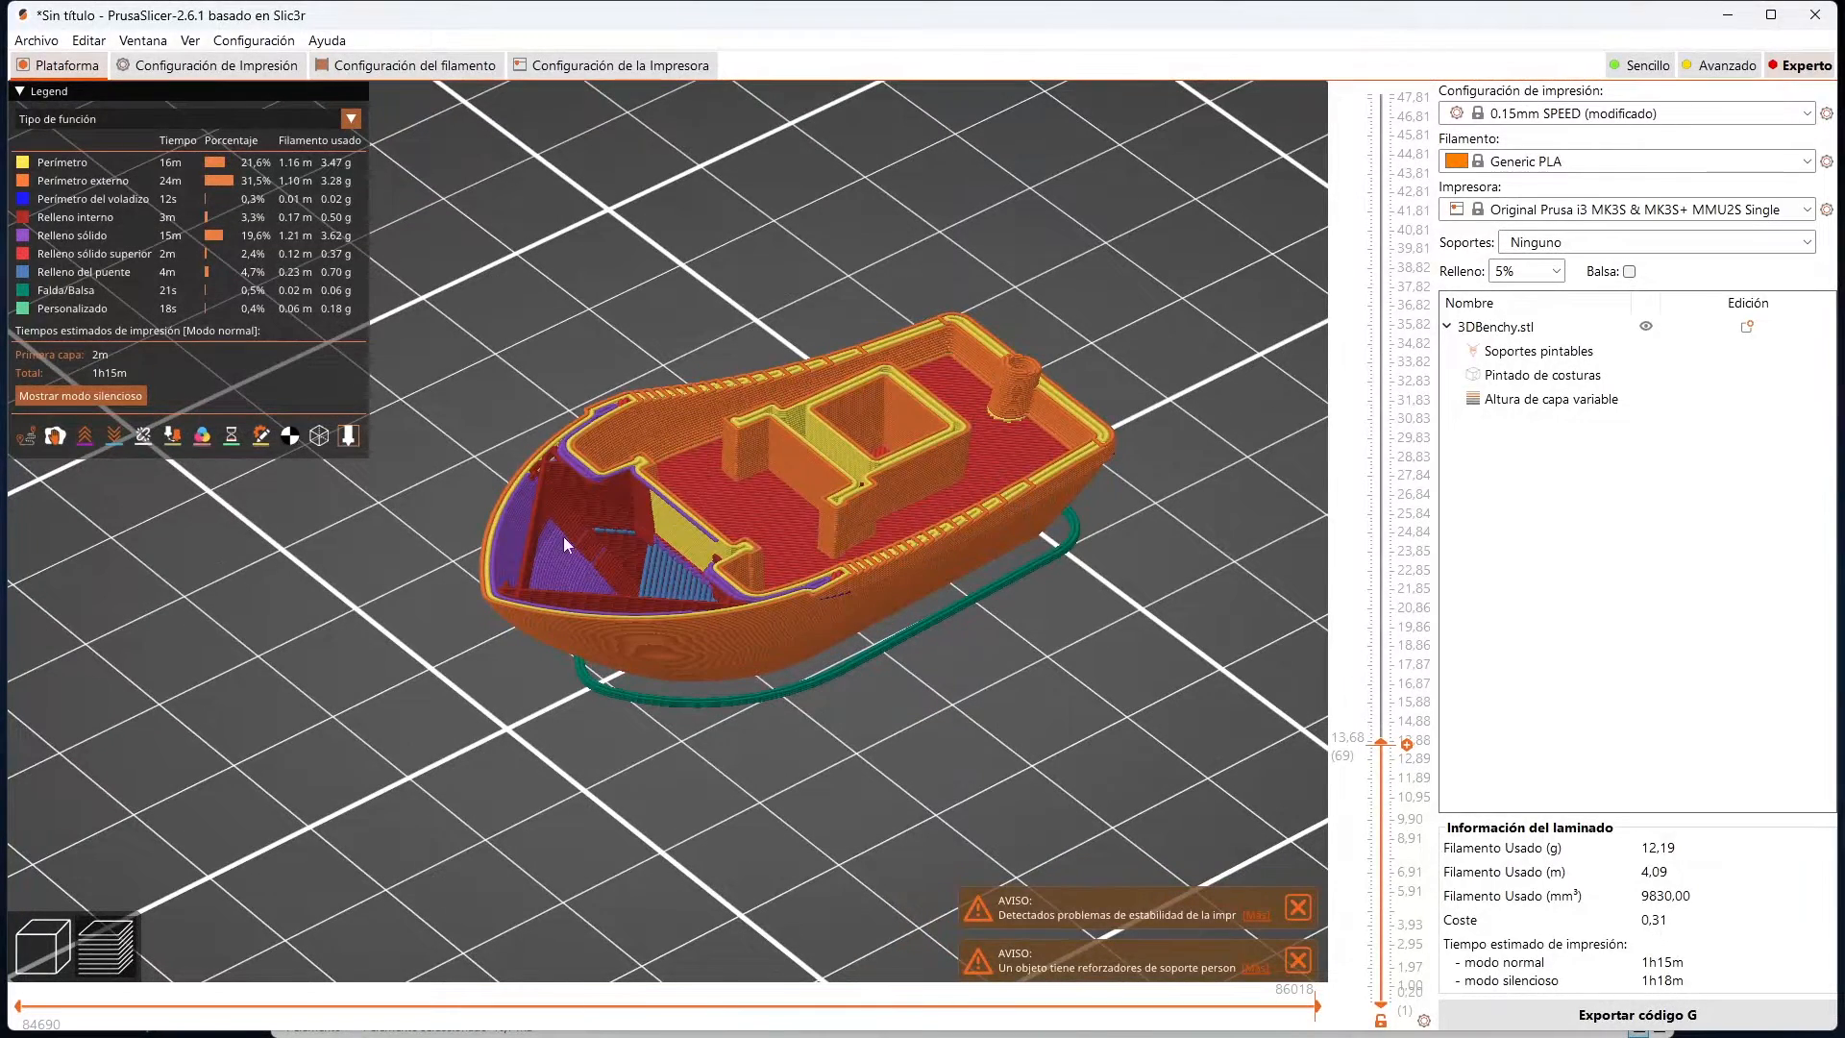
{"action": "key", "text": "Up"}
{"action": "key", "text": "Up"}
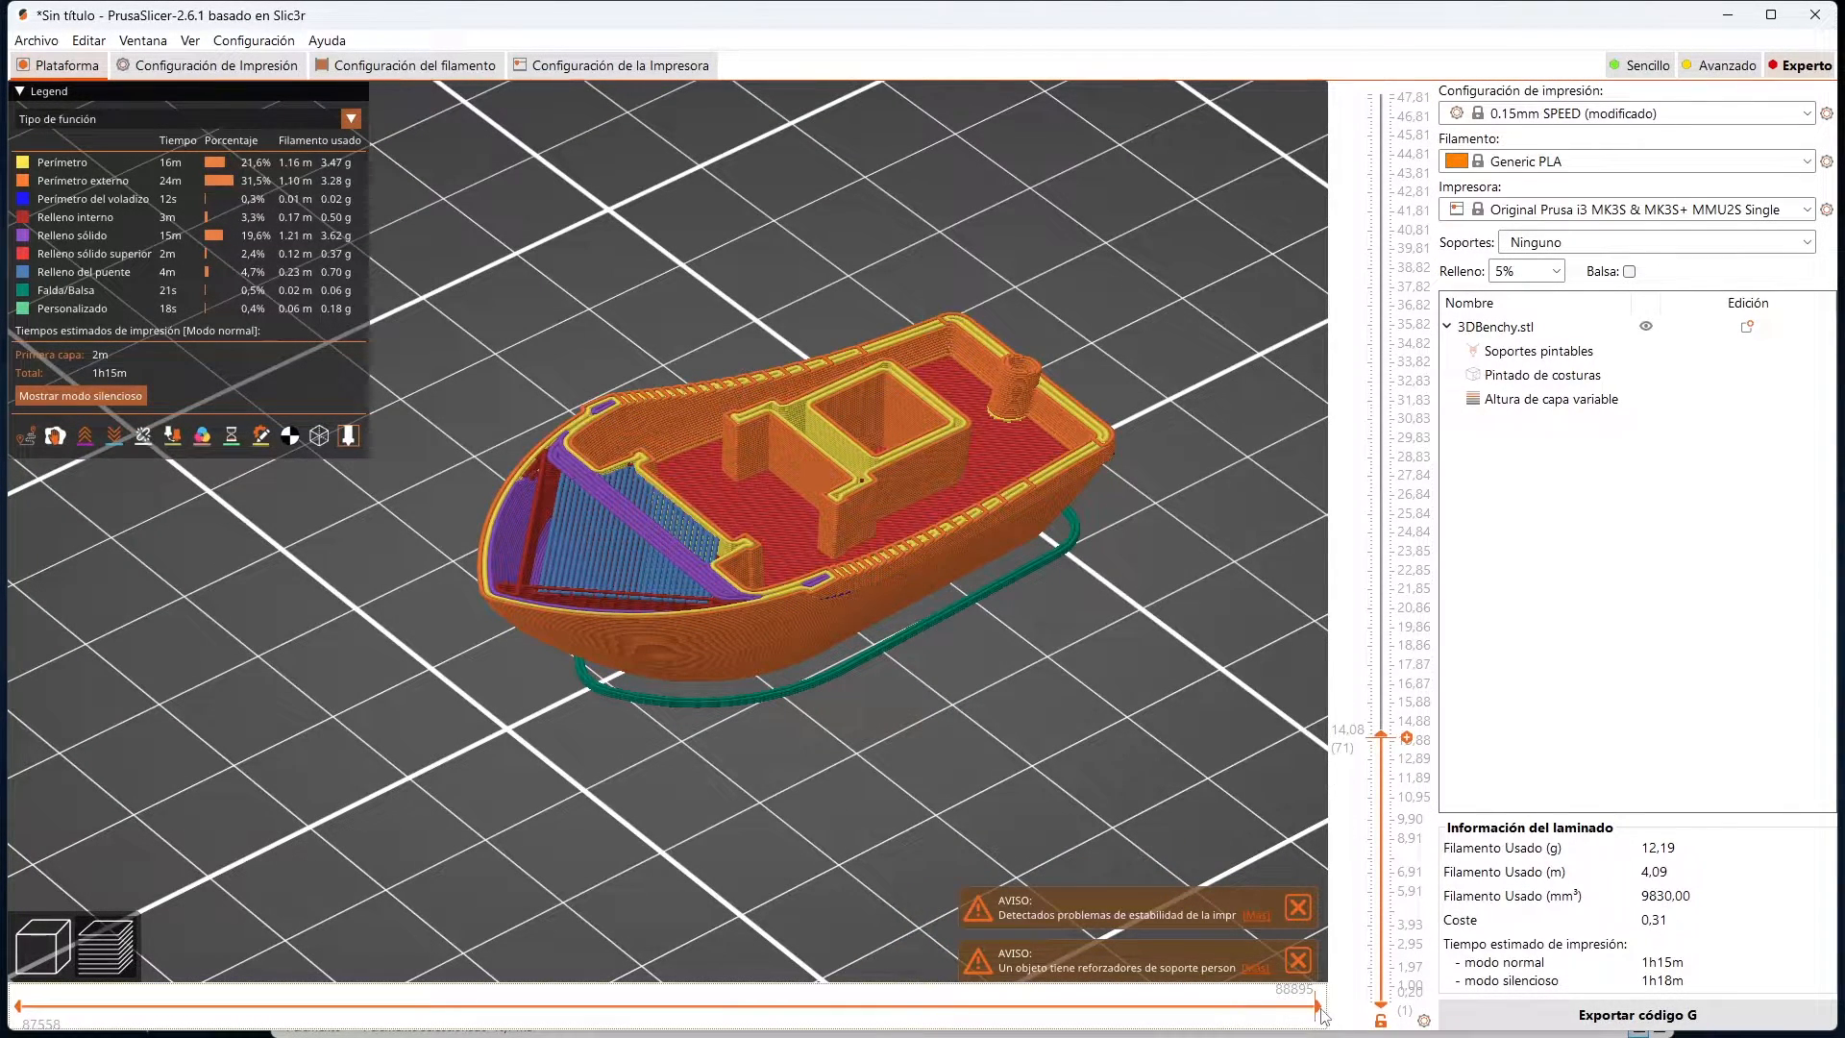
Step: Play back the tool moves of the 14.08 mm layer and compare the bridge infill on the 14.28 and 13.88 mm layers
{"action": "left_click_drag", "start_coordinate": [1316, 1005], "coordinate": [11, 982]}
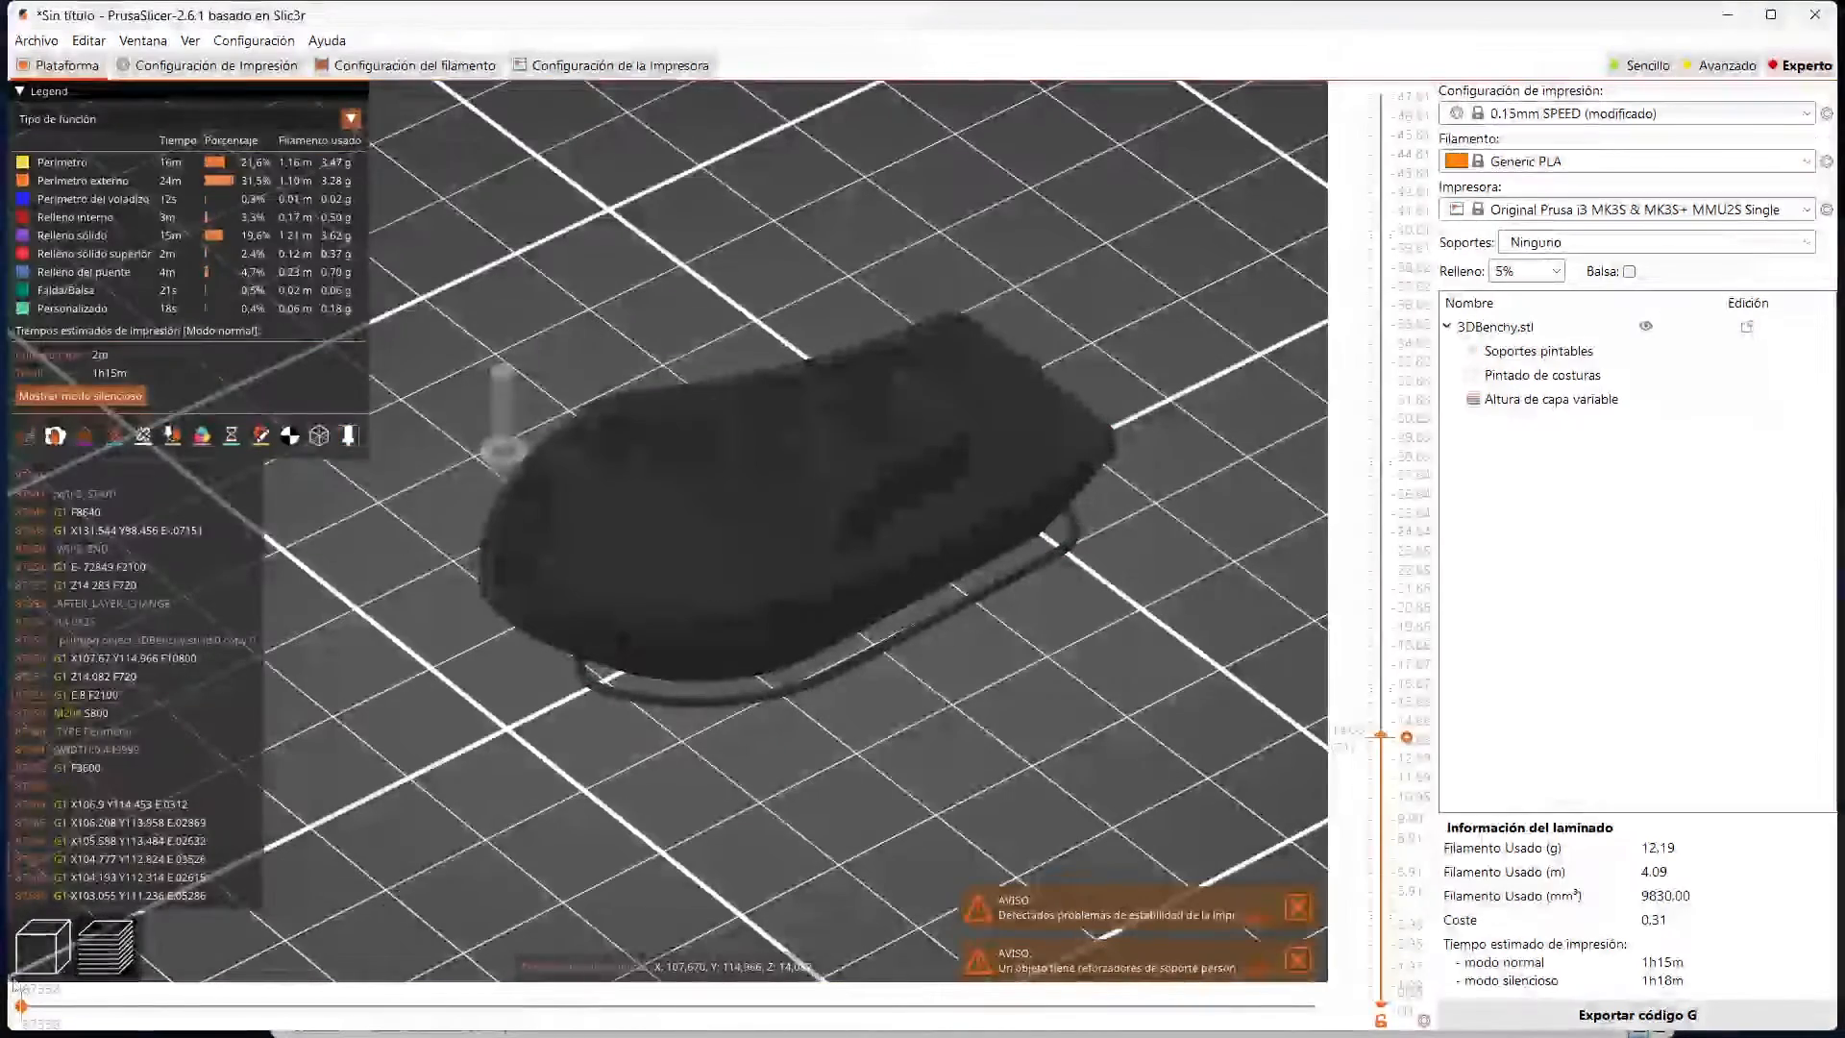
{"action": "left_click", "coordinate": [1379, 737]}
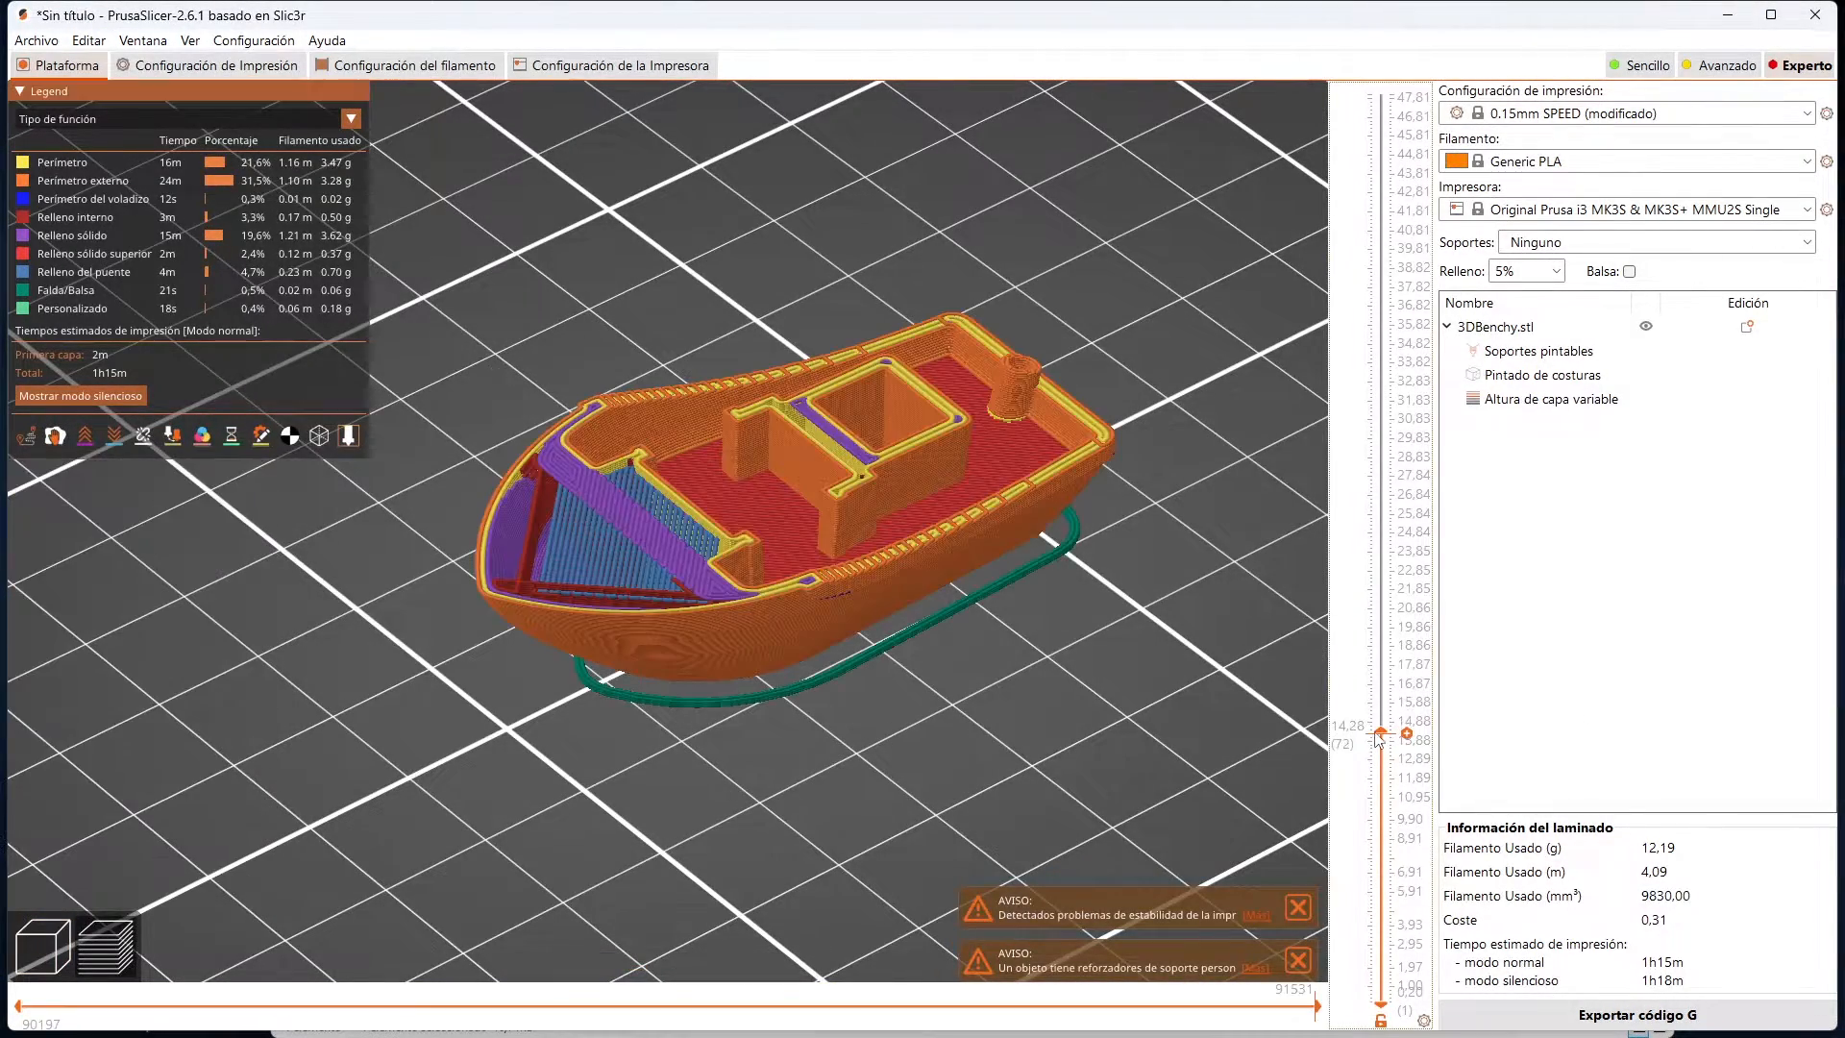
{"action": "scroll", "coordinate": [1380, 744], "scroll_direction": "down", "scroll_amount": 1}
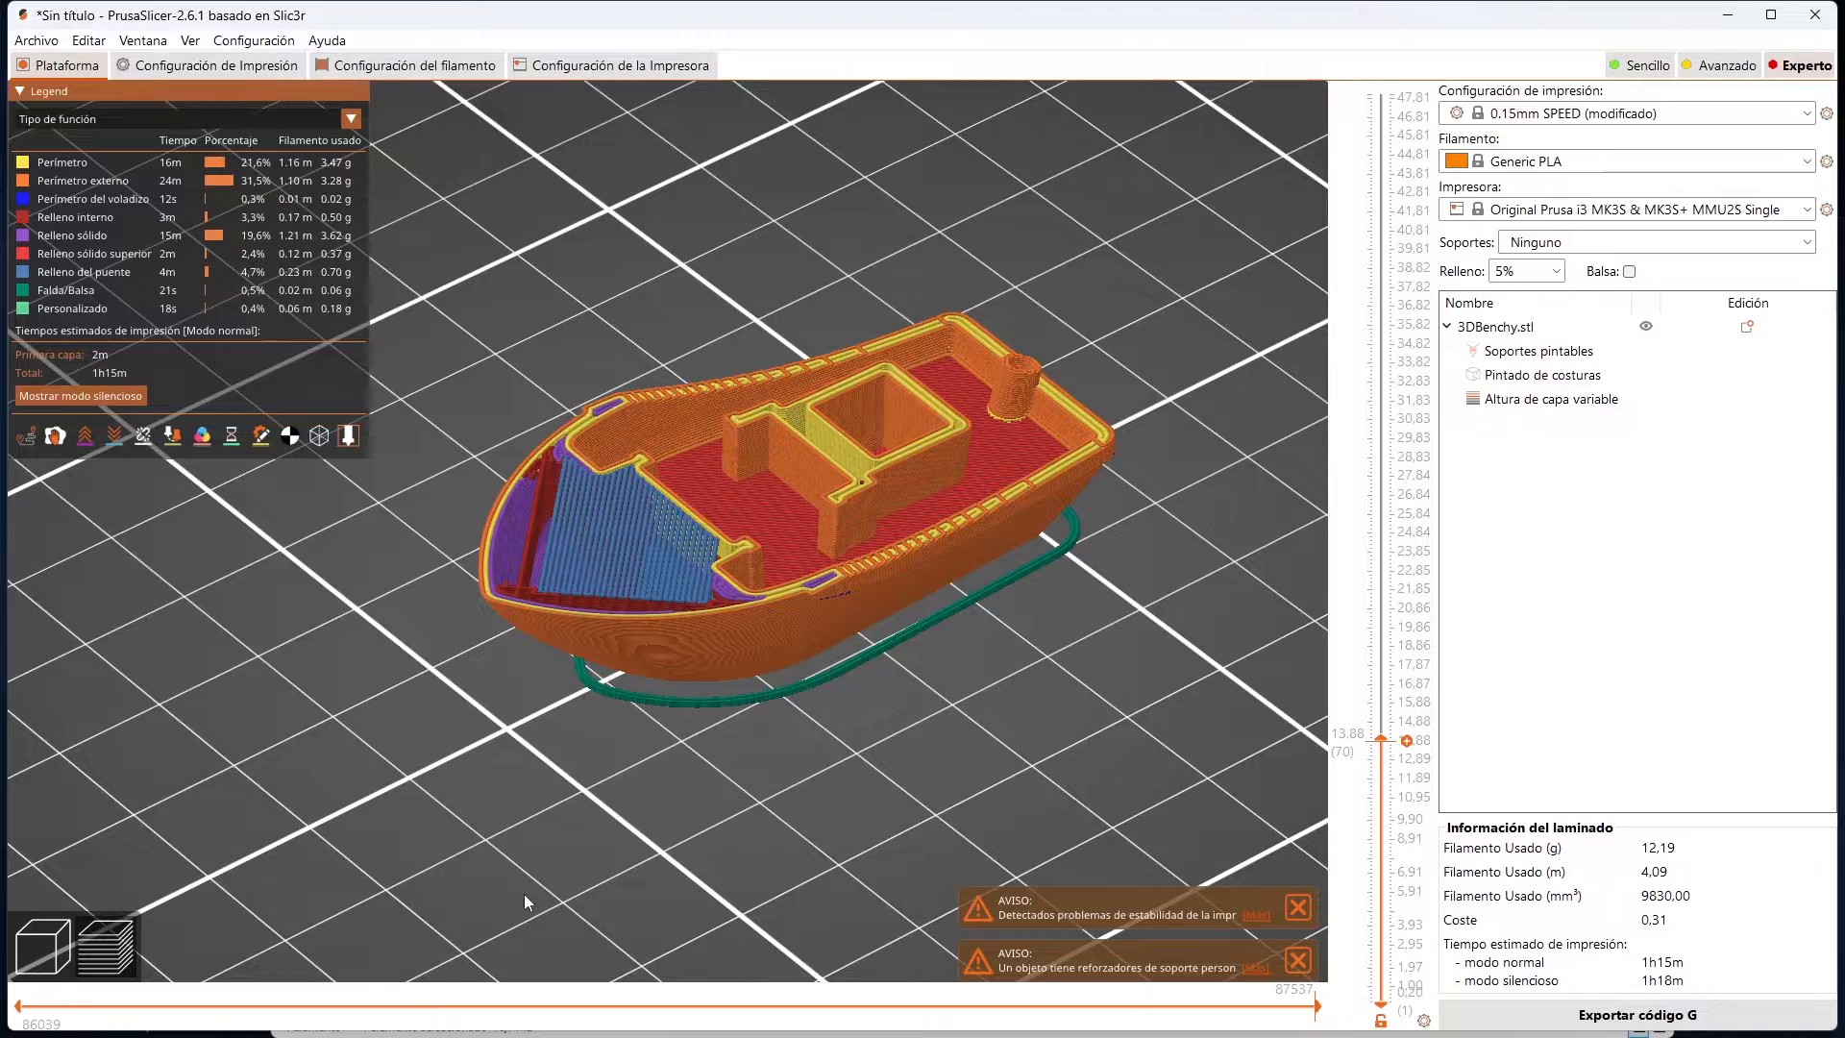
{"action": "mouse_move", "coordinate": [1316, 1006]}
{"action": "left_mouse_down"}
{"action": "mouse_move", "coordinate": [672, 1006]}
{"action": "mouse_move", "coordinate": [1316, 1006]}
{"action": "left_mouse_up"}
{"action": "left_click_drag", "start_coordinate": [400, 434], "coordinate": [40, 945]}
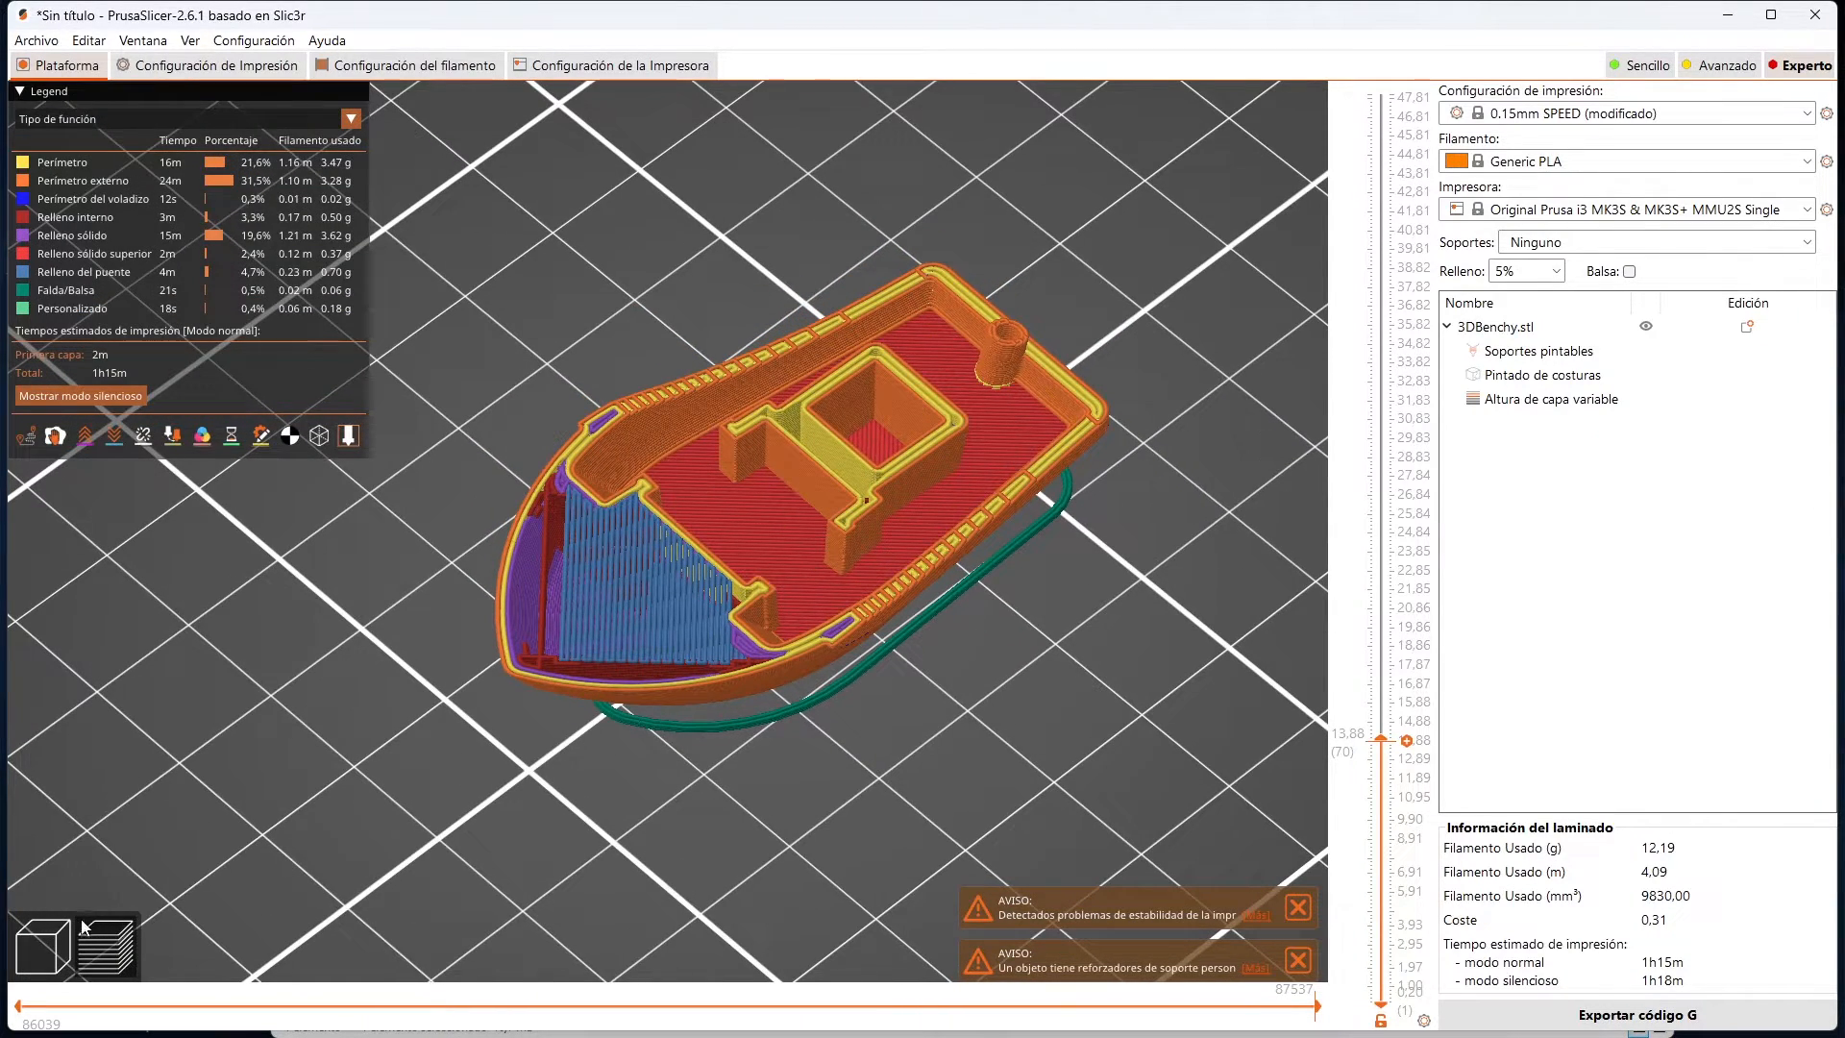
Step: Return to the 3D editor view, set the infill to 15%, and slice the boat to examine the denser infill in the bow
{"action": "left_click", "coordinate": [43, 947]}
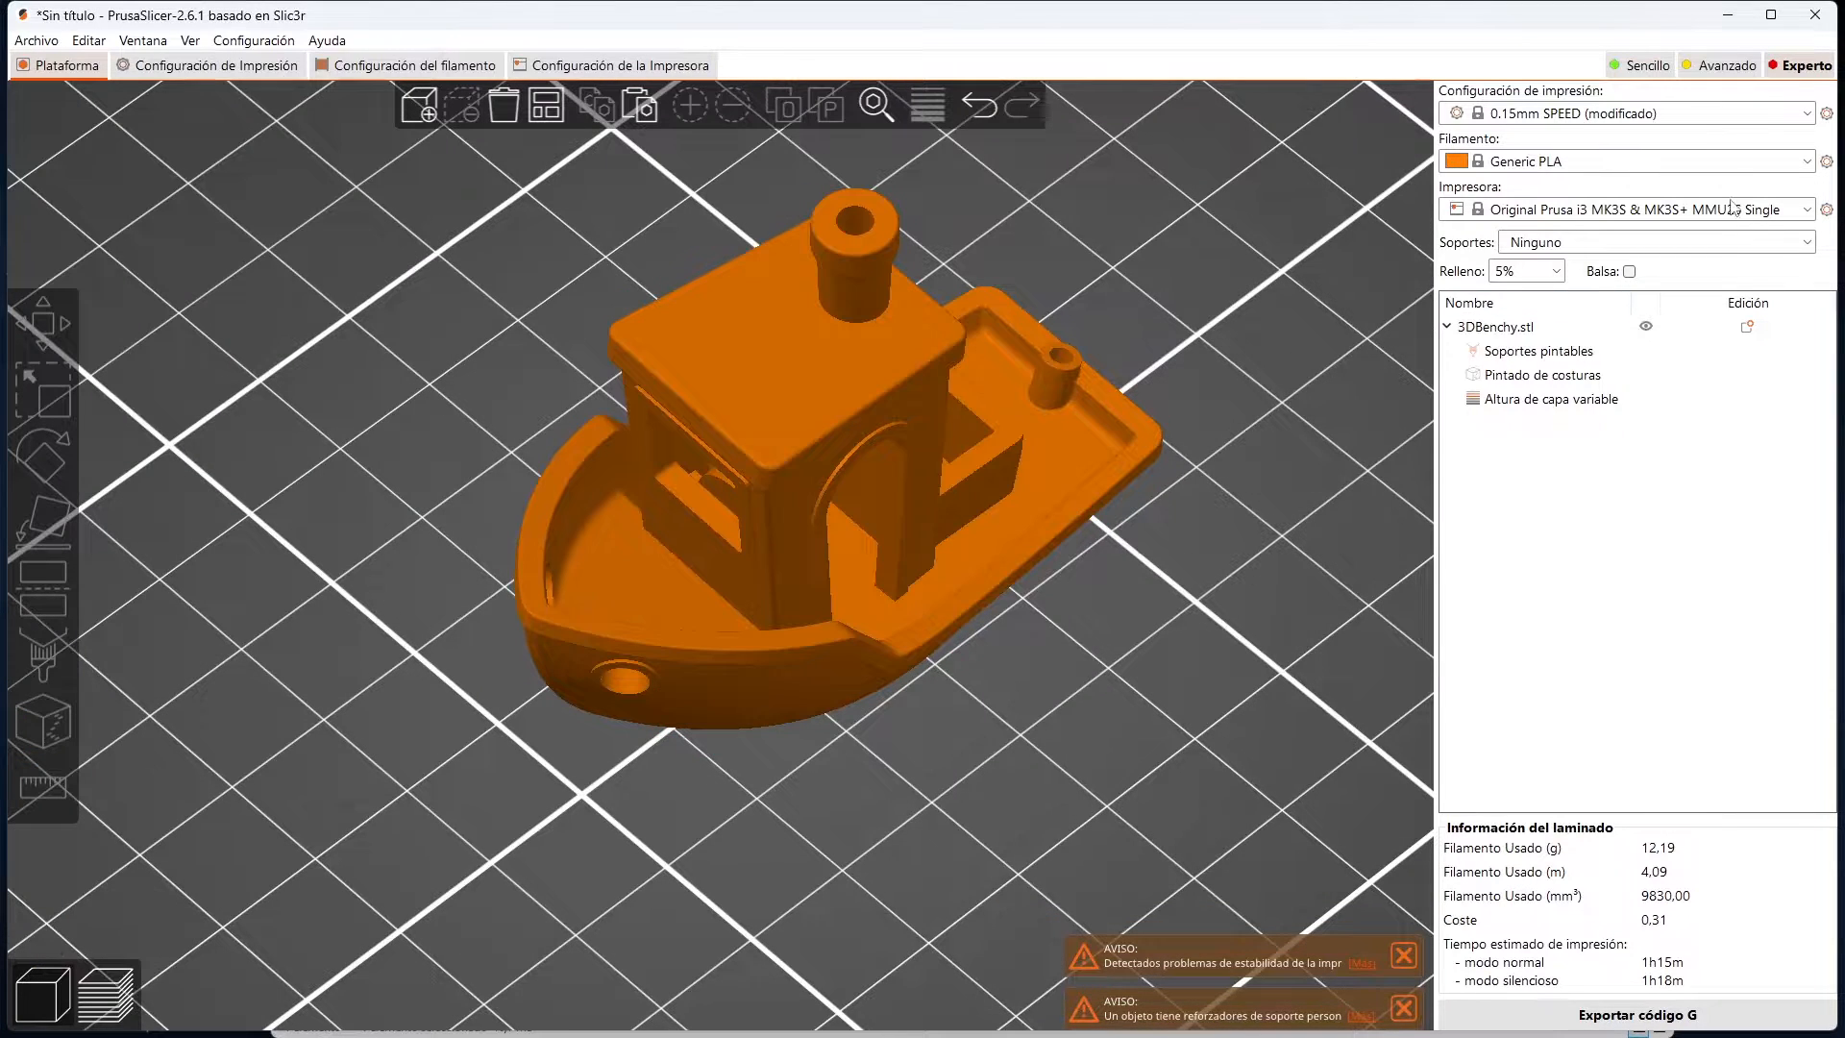
{"action": "left_click", "coordinate": [1555, 271]}
{"action": "left_click", "coordinate": [1515, 359]}
{"action": "left_click", "coordinate": [1623, 1014]}
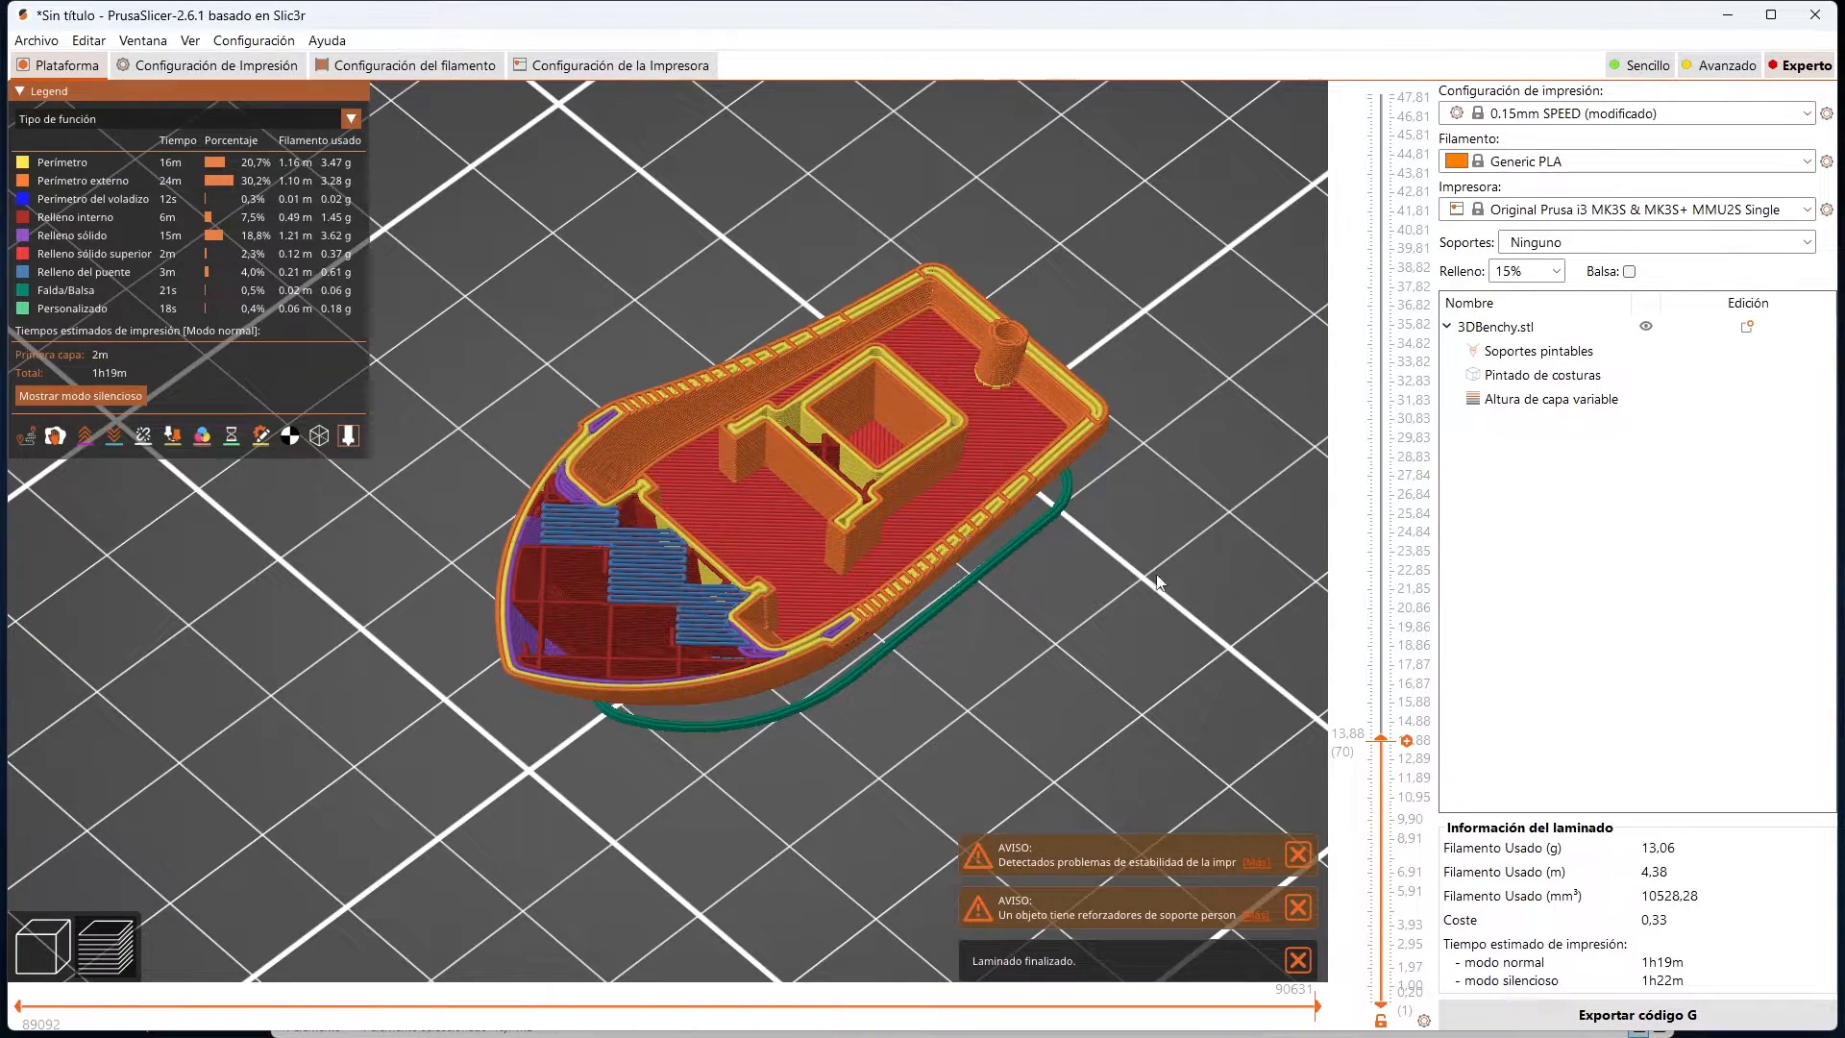
{"action": "mouse_move", "coordinate": [1384, 744]}
{"action": "left_mouse_down"}
{"action": "mouse_move", "coordinate": [1419, 608]}
{"action": "mouse_move", "coordinate": [1416, 741]}
{"action": "left_mouse_up"}
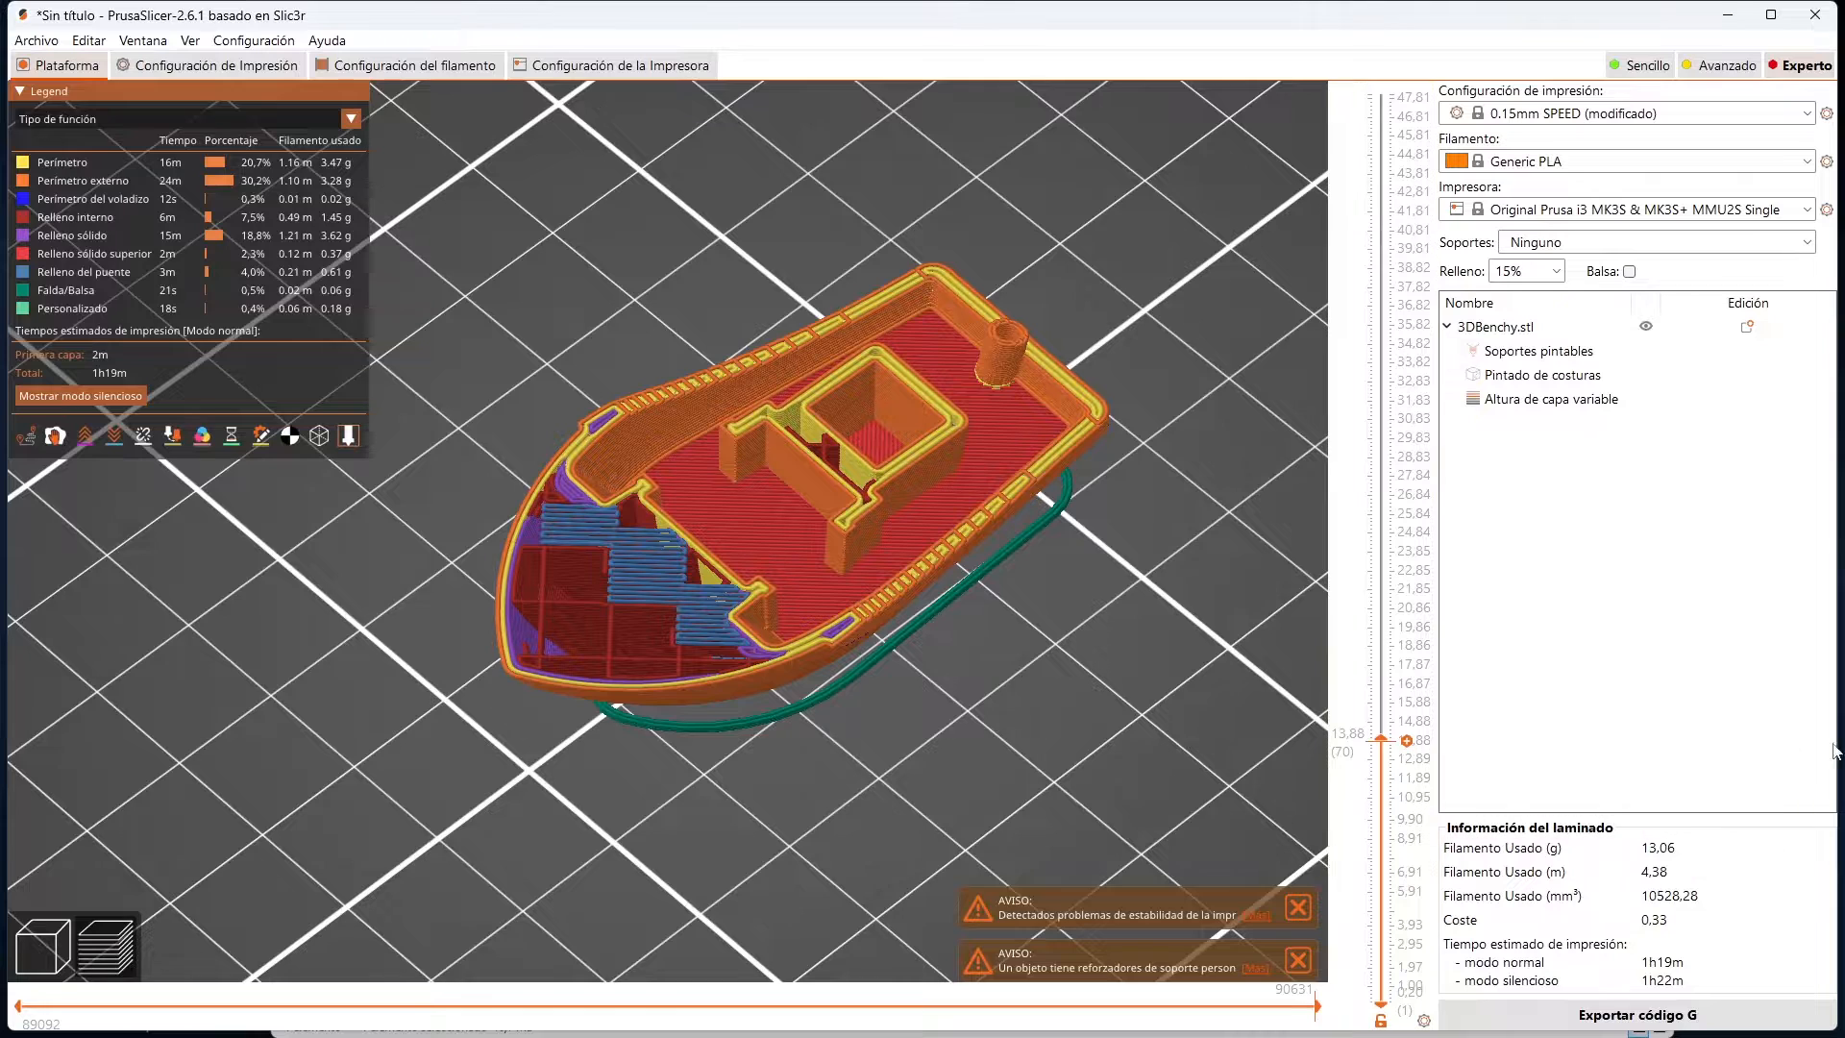
Step: Set the infill density to 5% and the infill pattern to Giroide in the print settings
{"action": "left_click", "coordinate": [44, 946]}
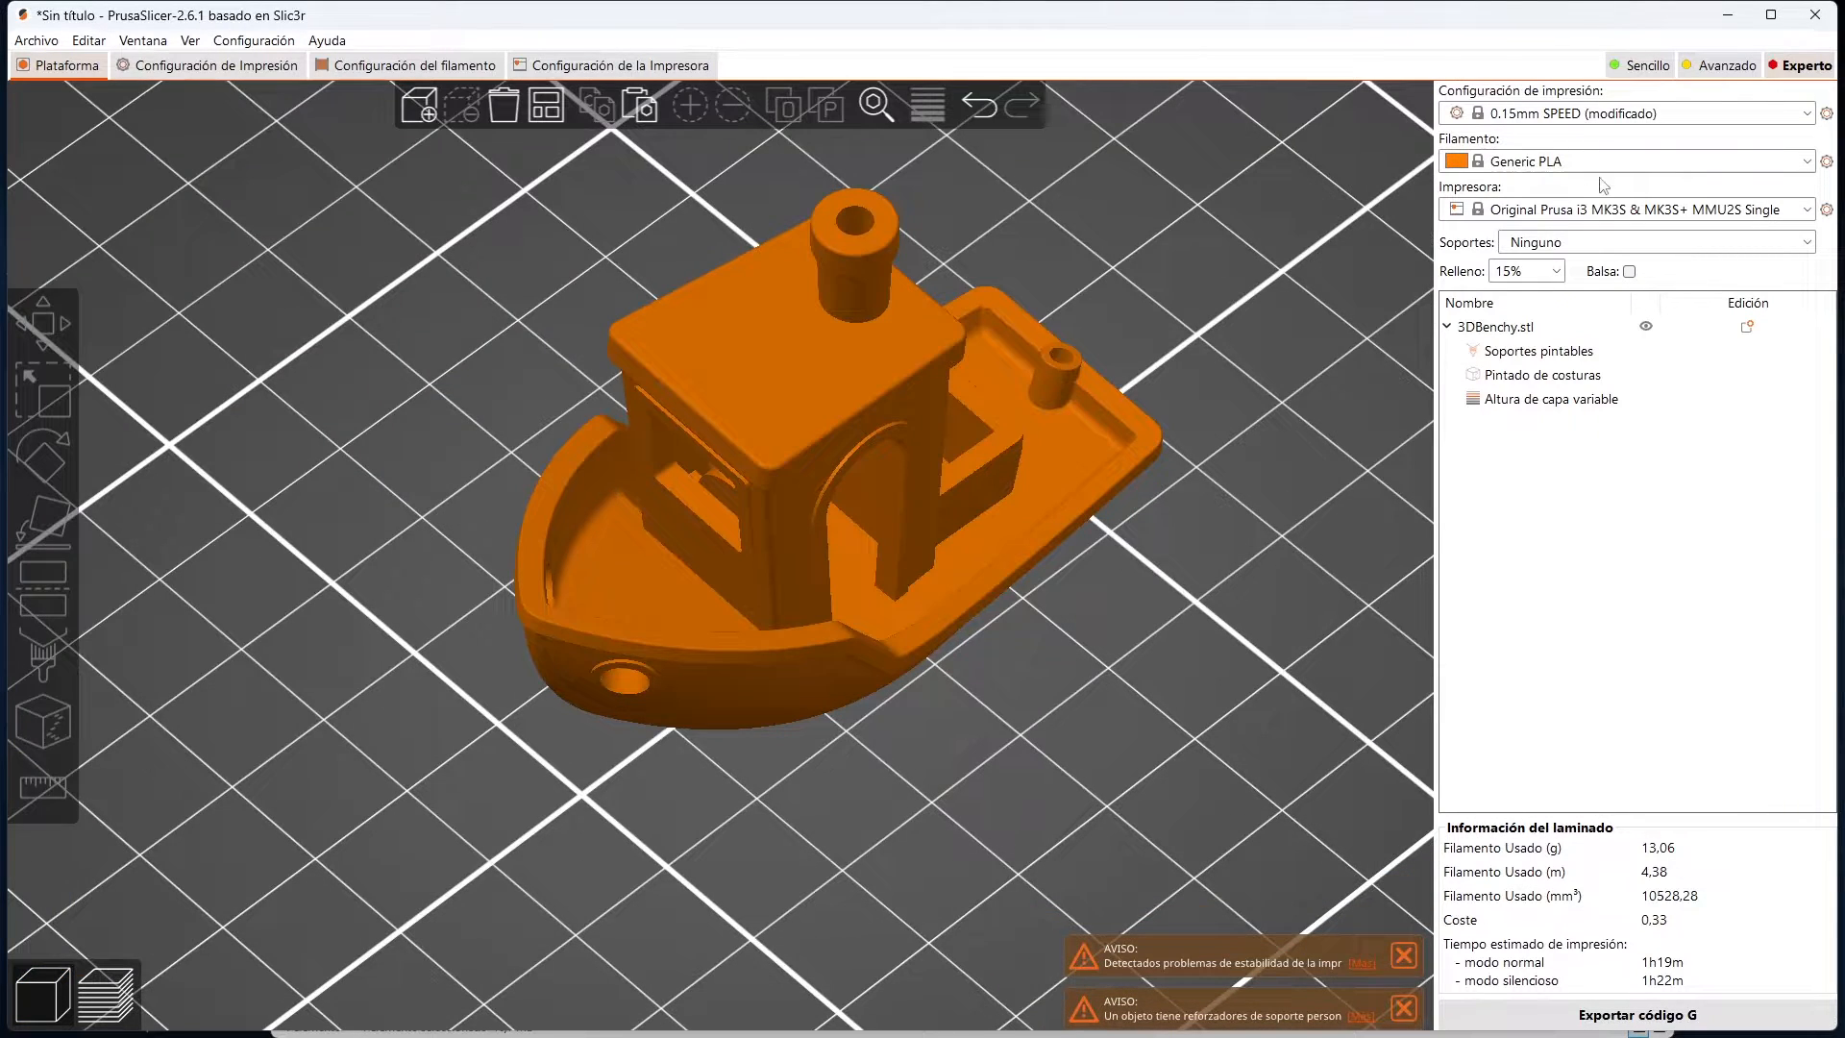
{"action": "left_click", "coordinate": [1557, 272]}
{"action": "left_click", "coordinate": [1519, 327]}
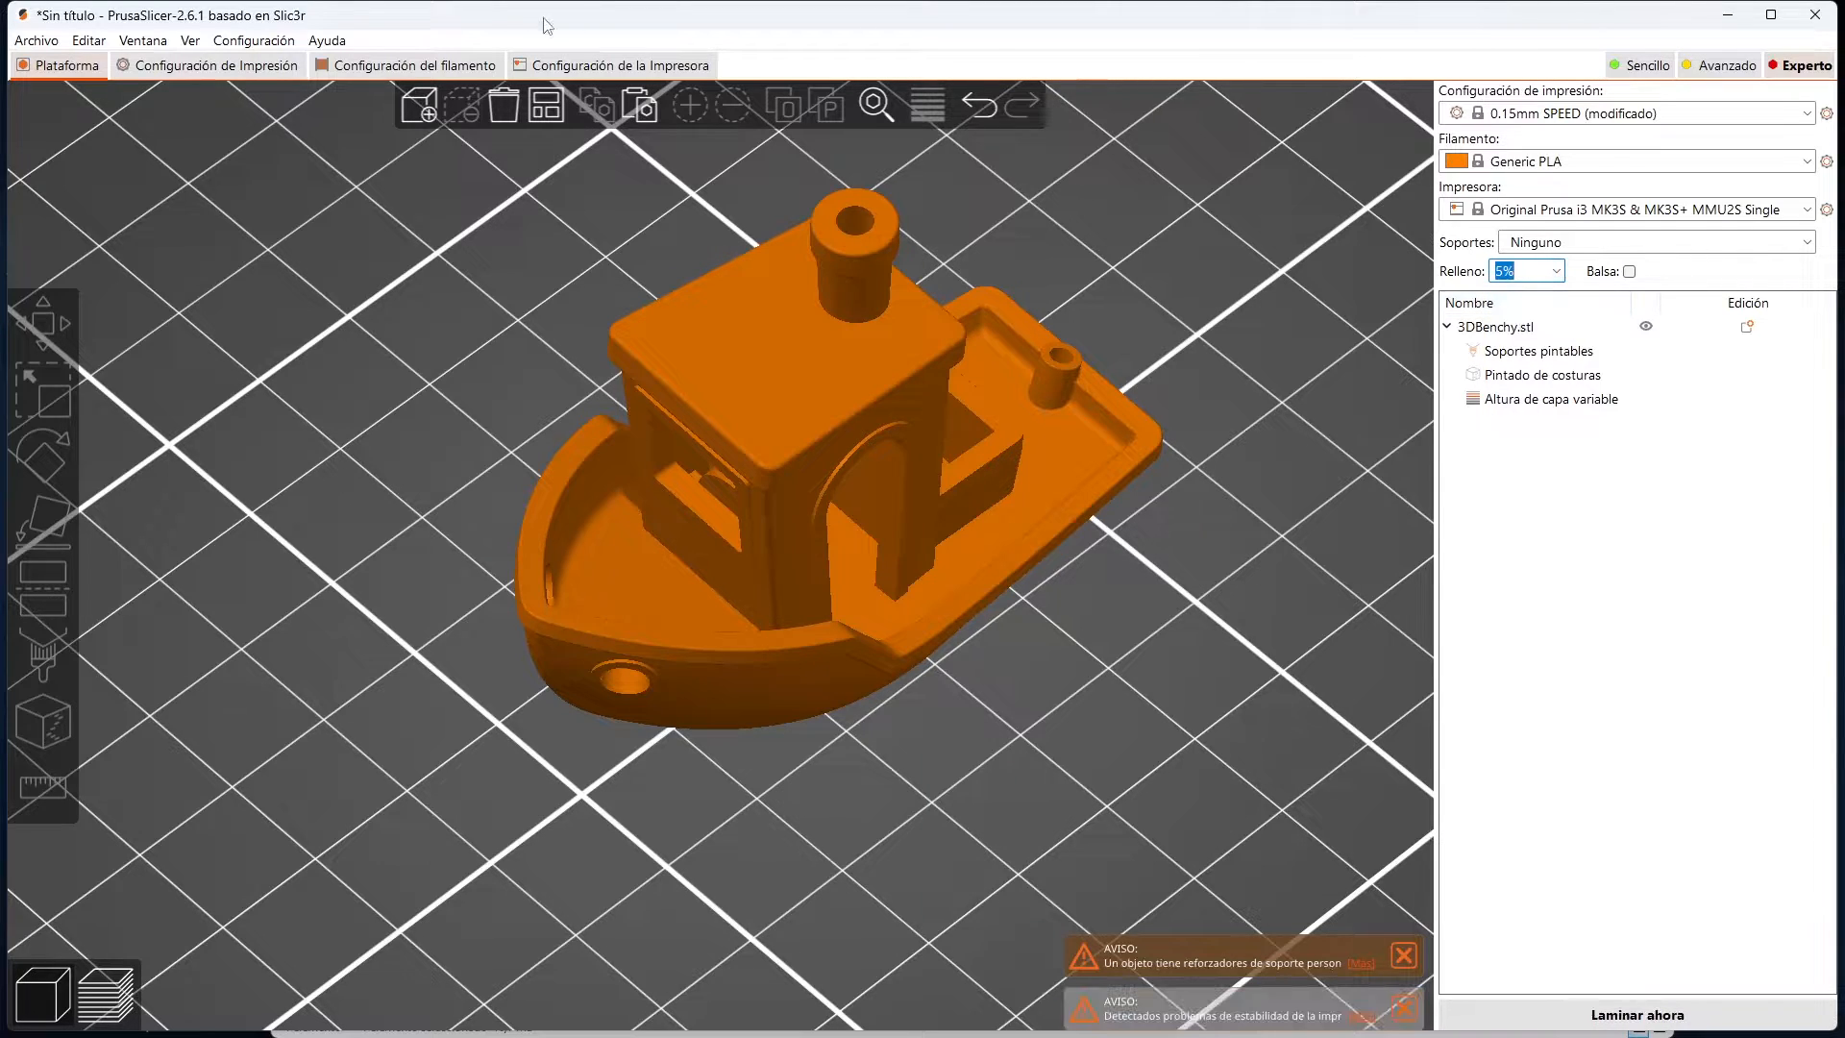
{"action": "left_click", "coordinate": [241, 65]}
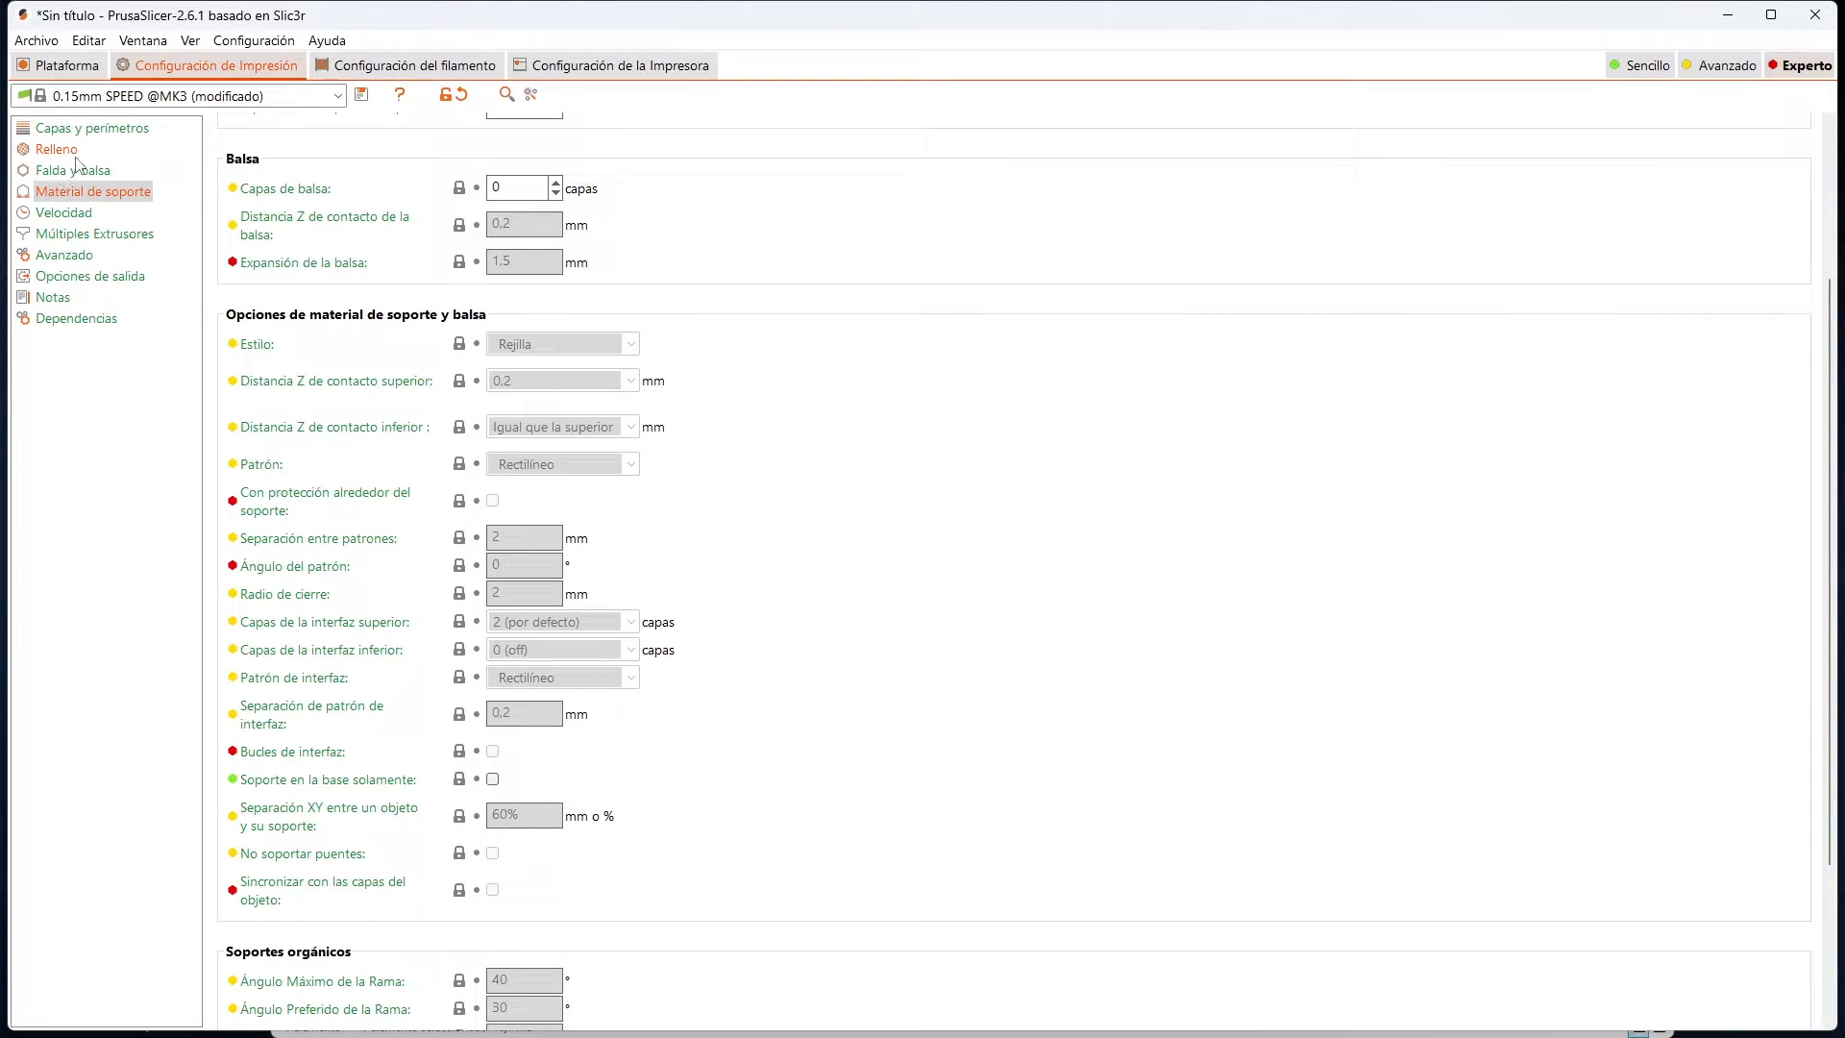
{"action": "left_click", "coordinate": [64, 150]}
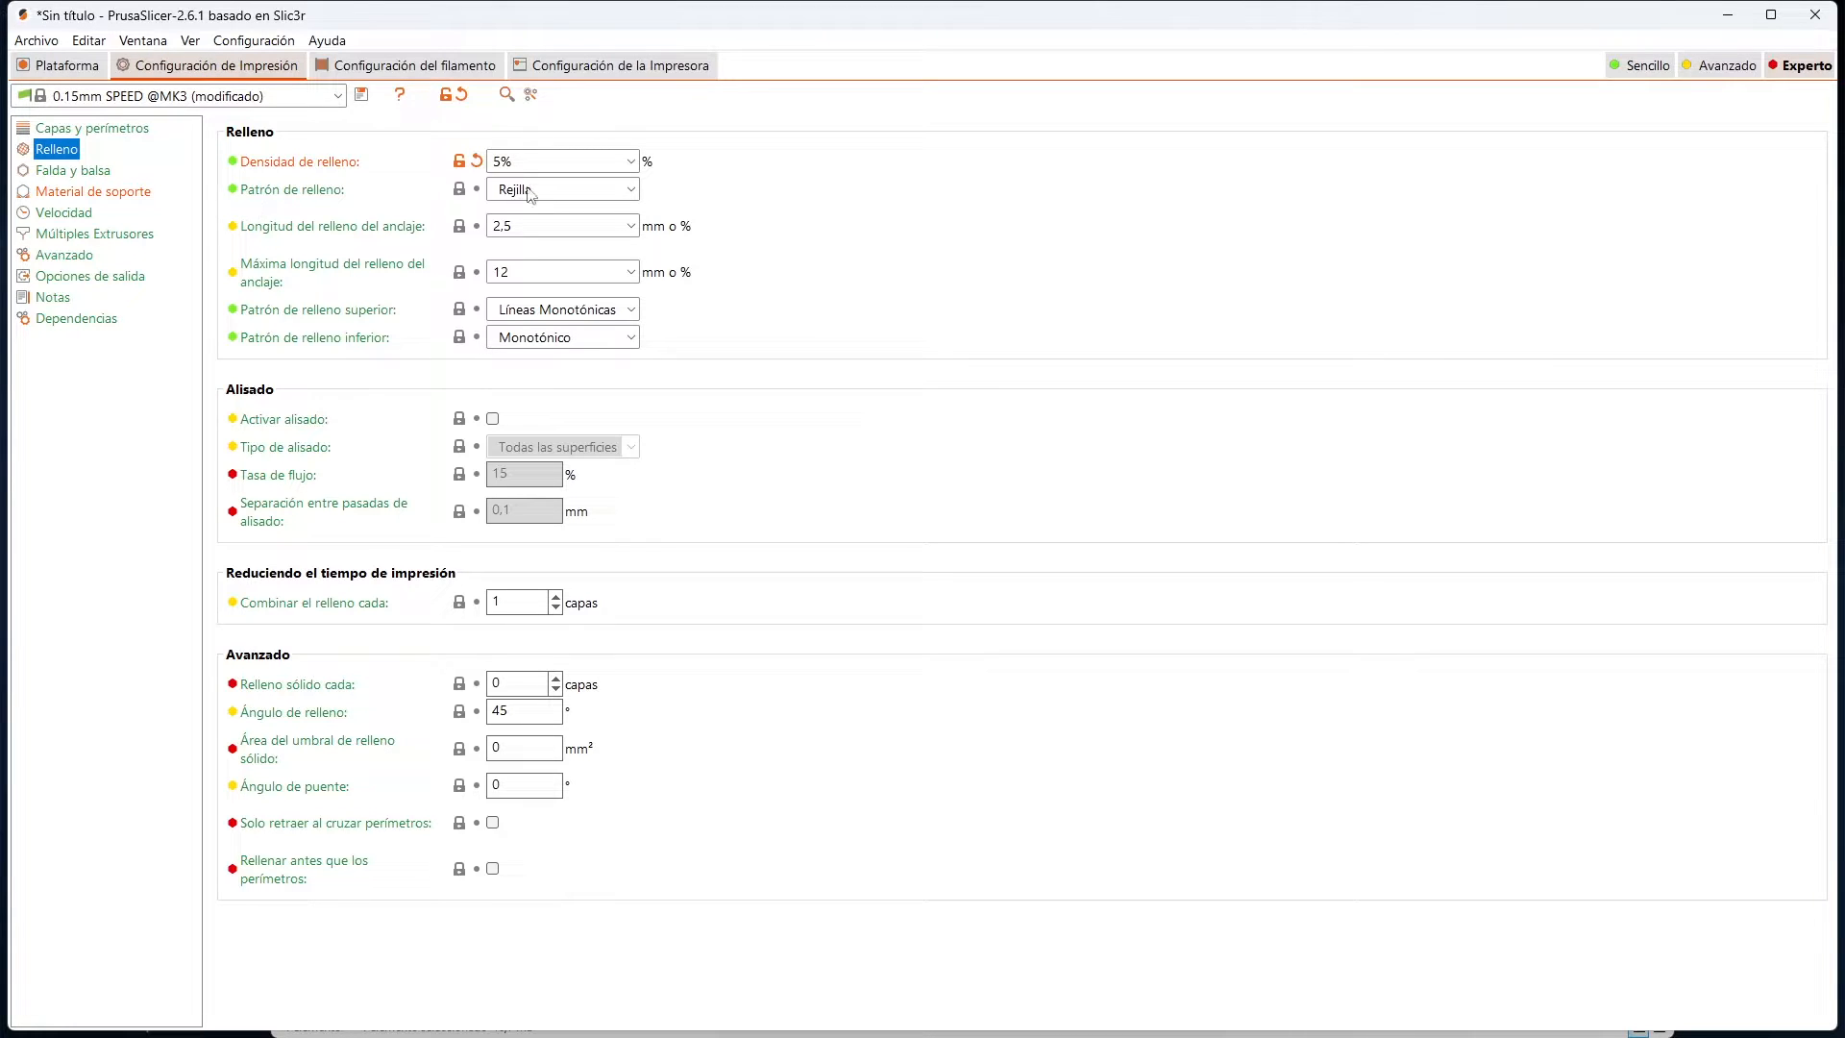
{"action": "left_click", "coordinate": [570, 190]}
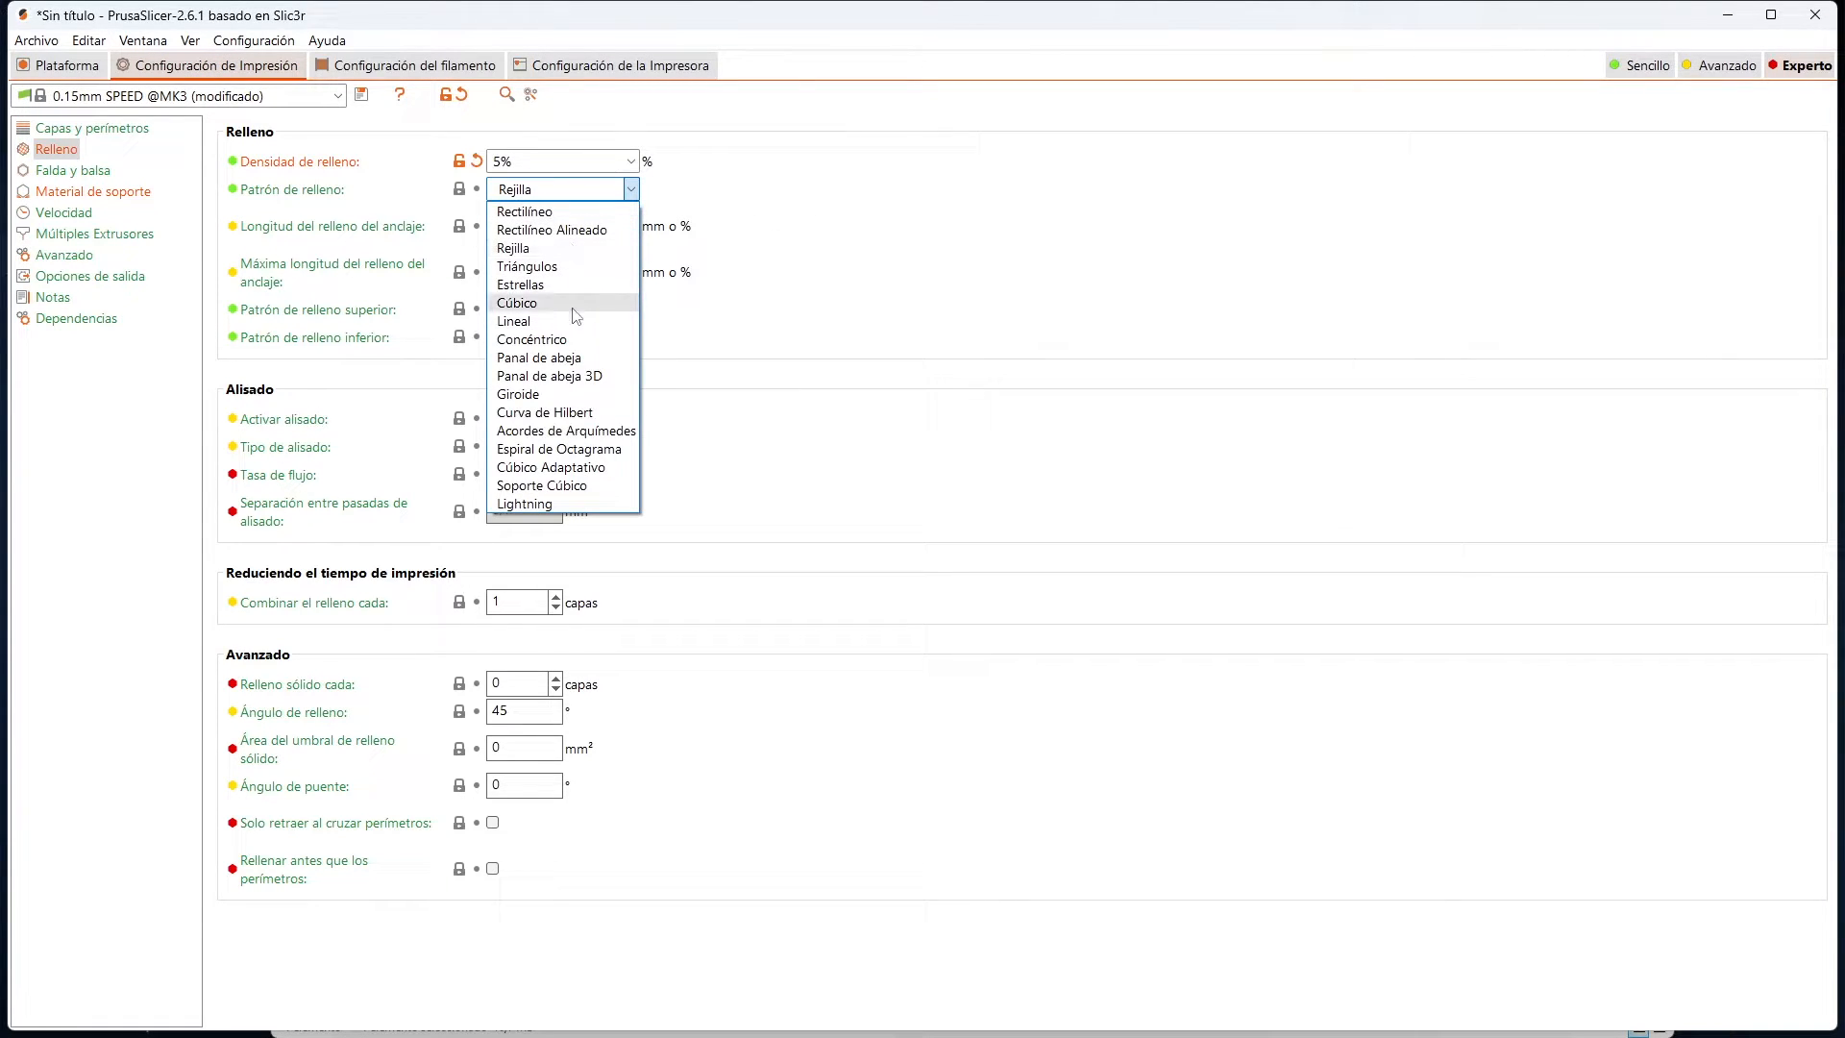
{"action": "left_click", "coordinate": [562, 394]}
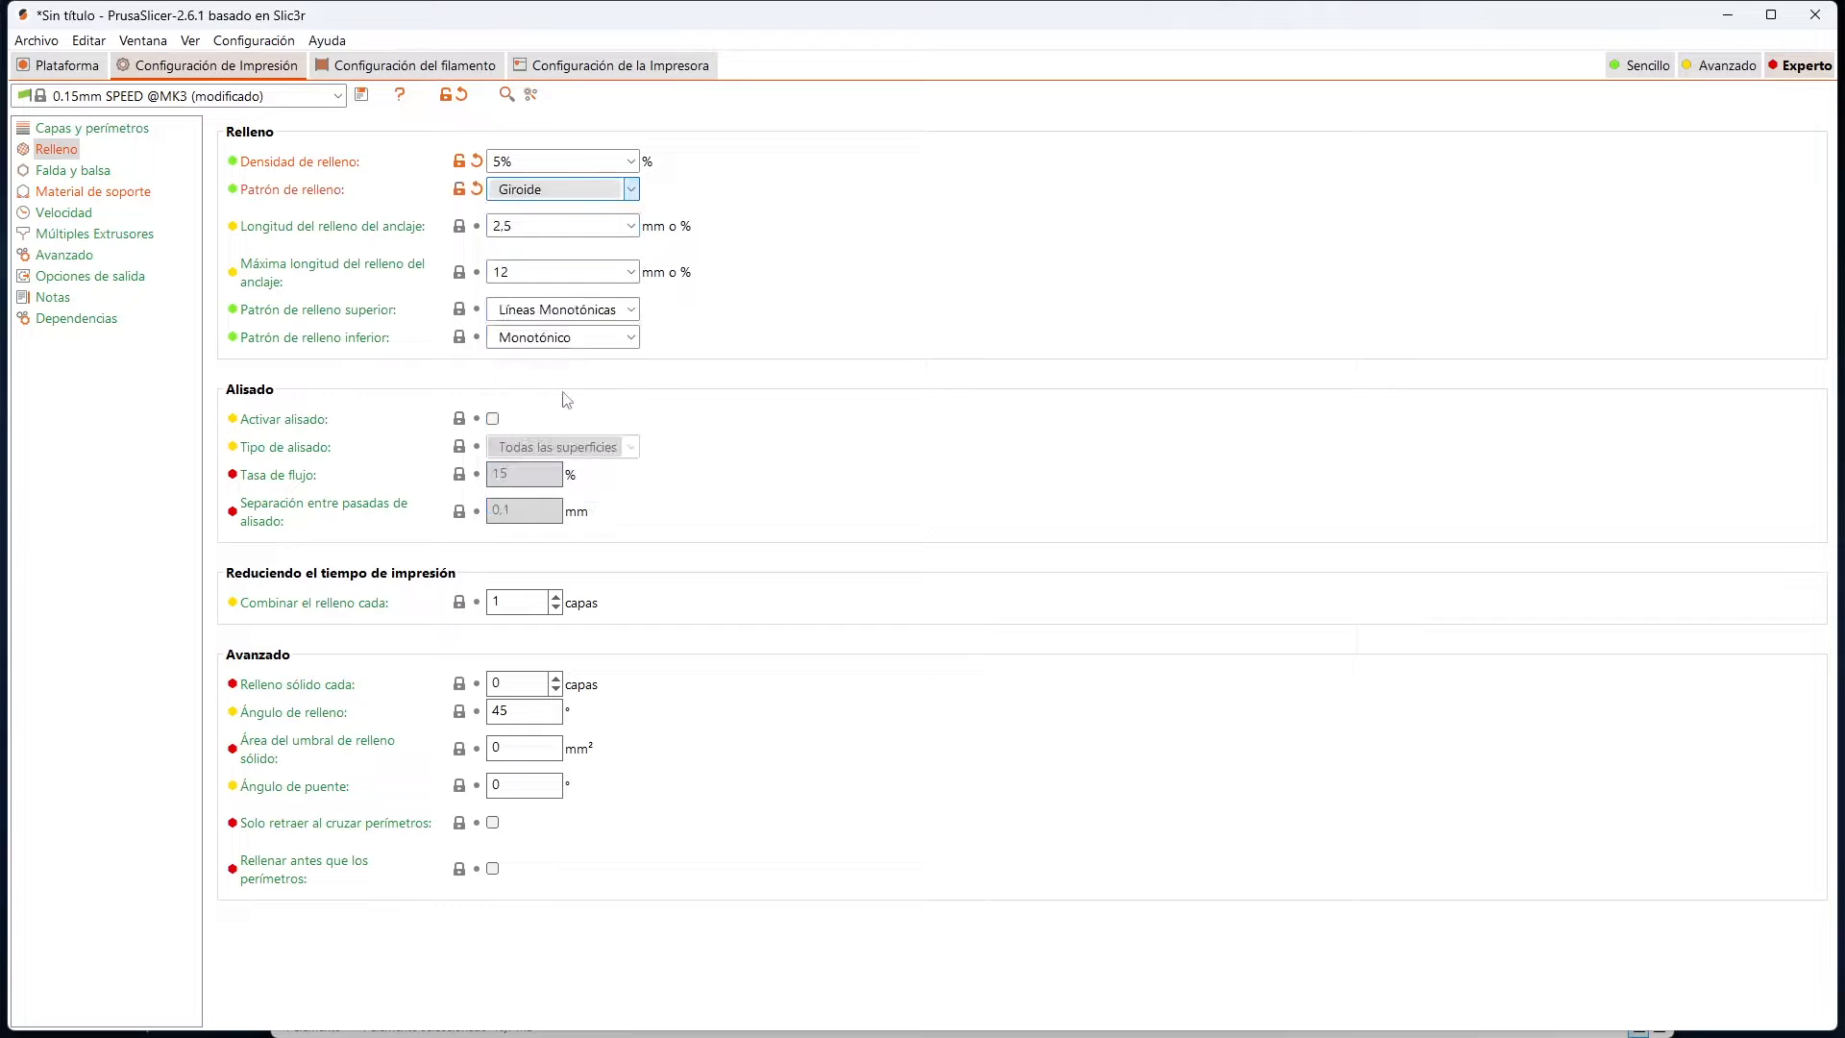
Step: Slice the boat with the Giroide infill and examine the tool moves of the 13.88 mm layer
{"action": "left_click", "coordinate": [66, 66]}
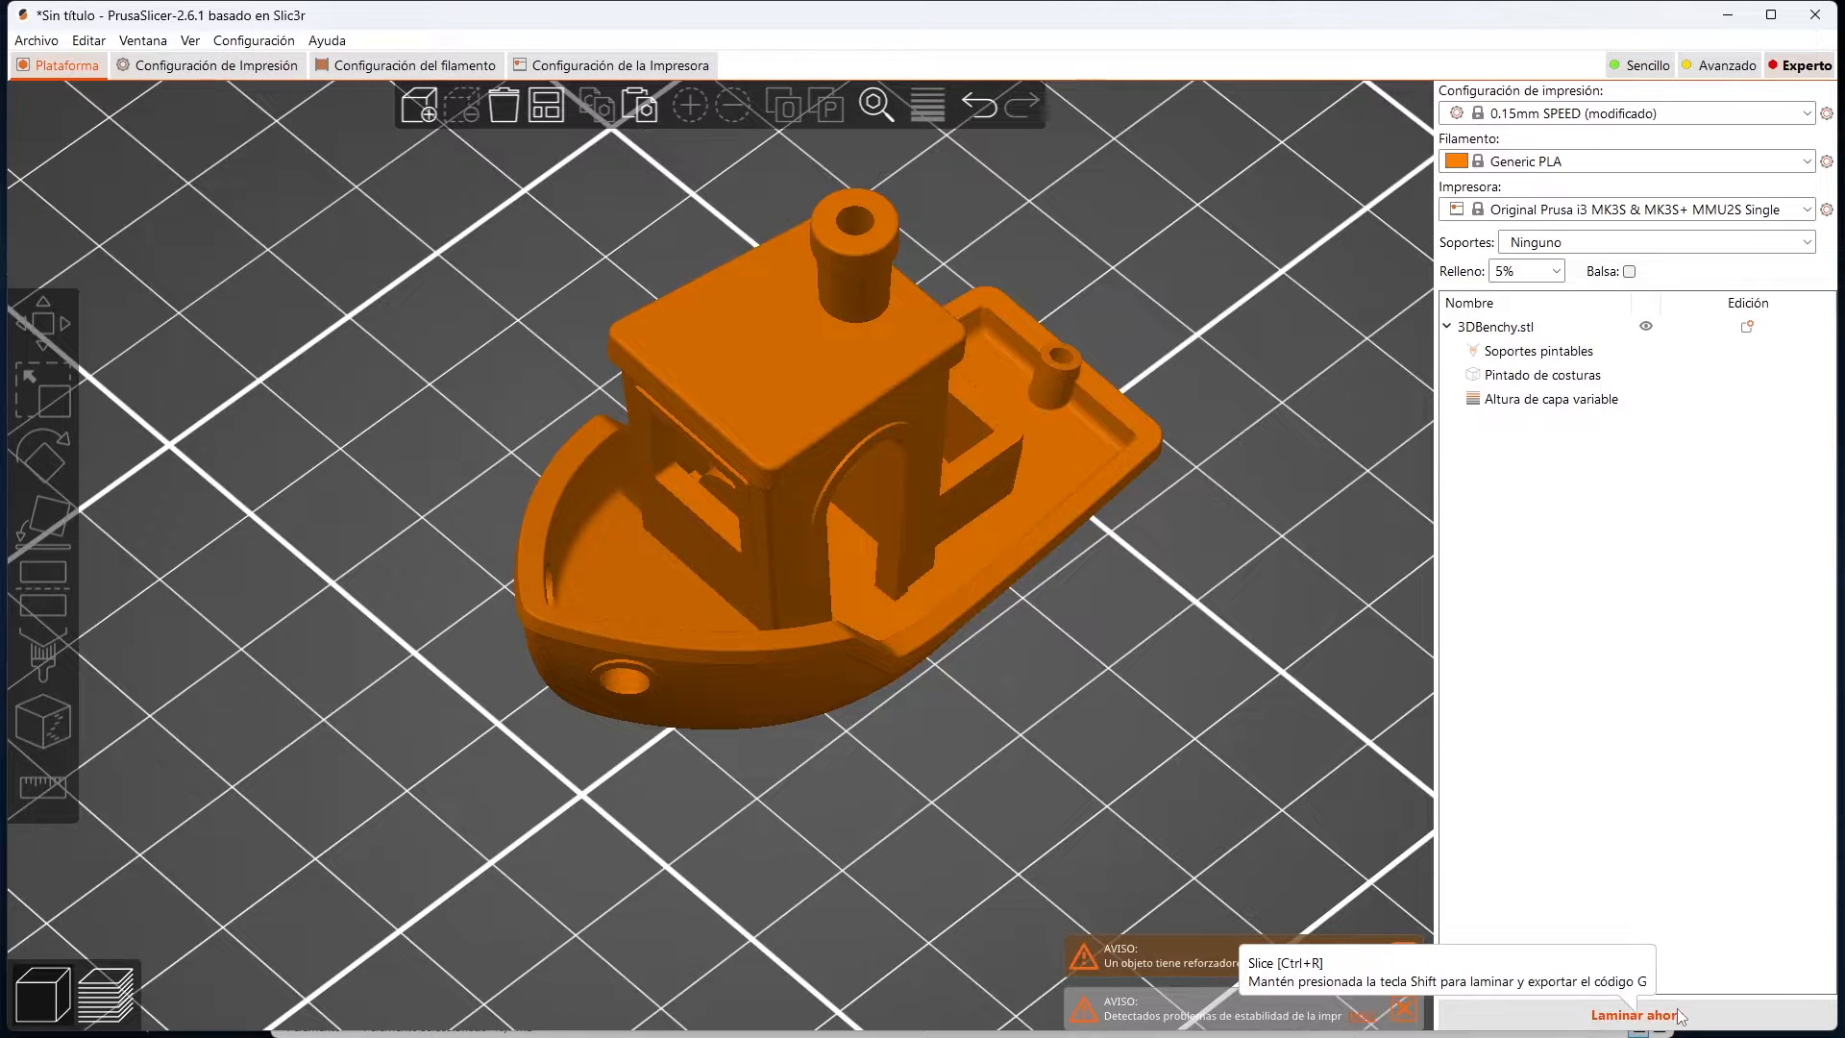
{"action": "left_click", "coordinate": [1638, 1014]}
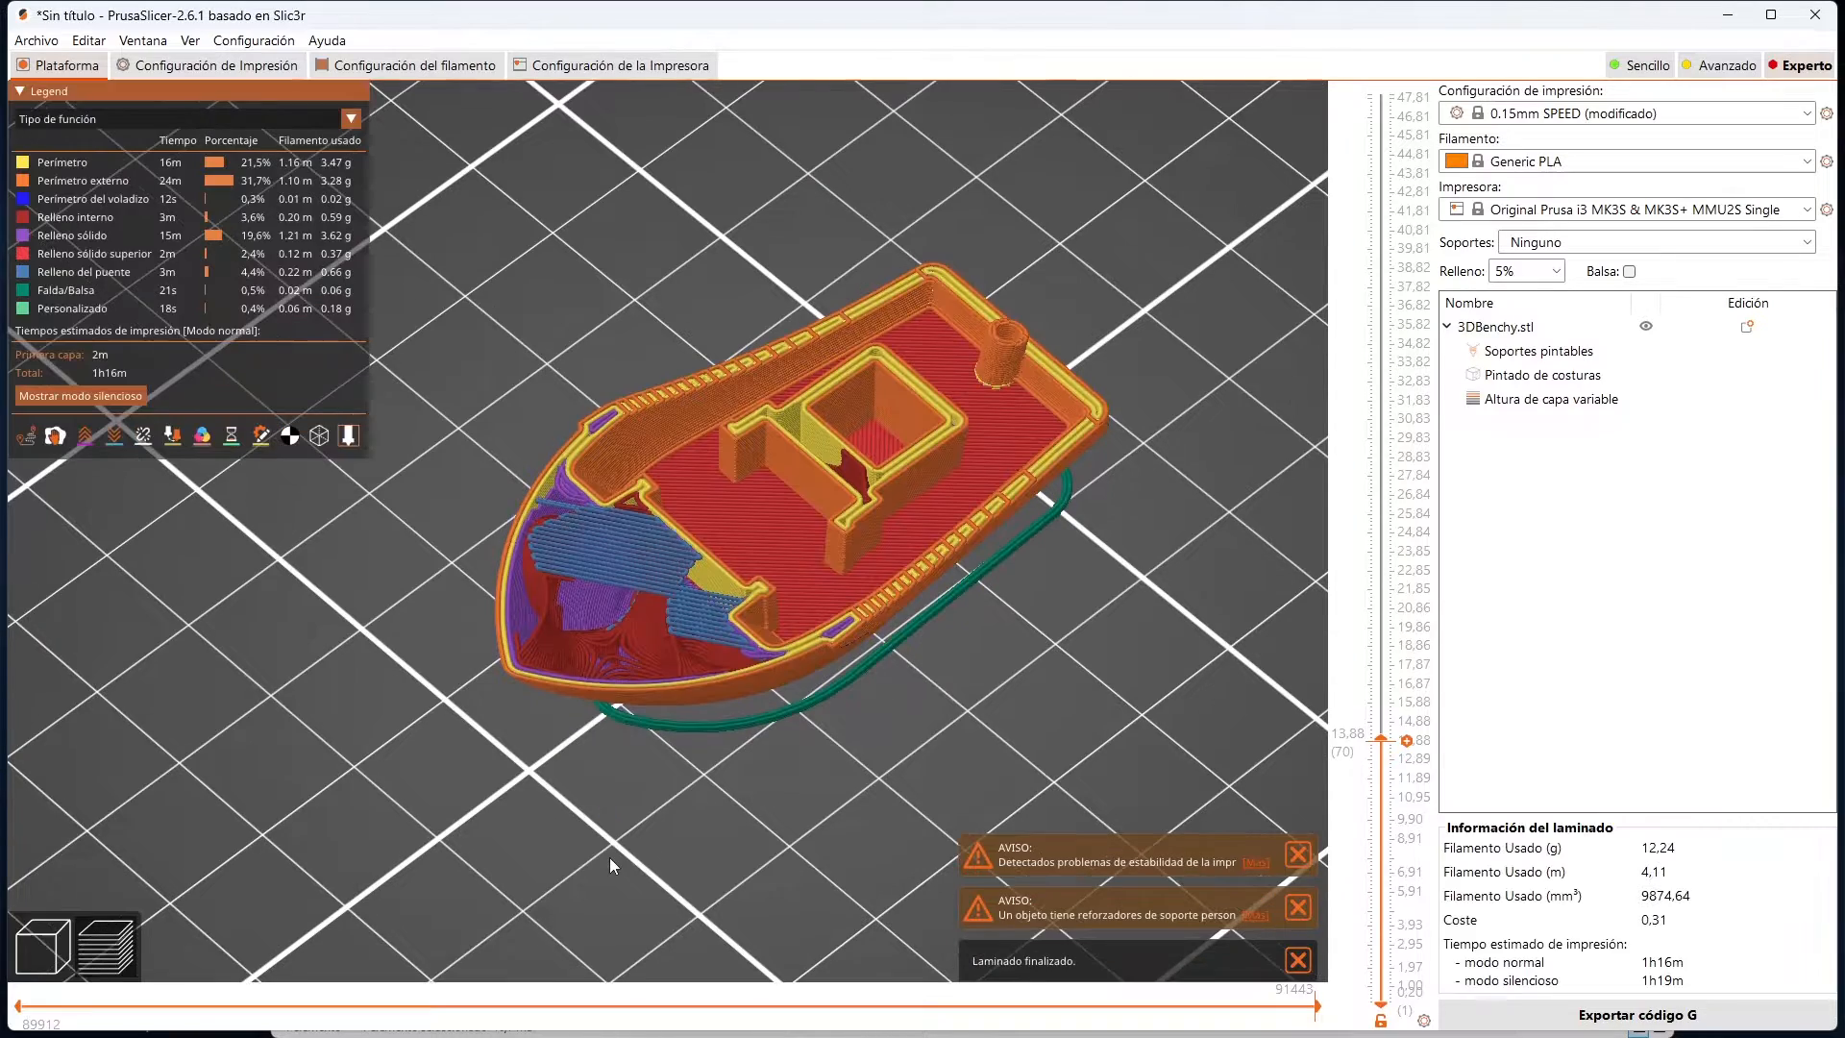
{"action": "left_click_drag", "start_coordinate": [609, 857], "coordinate": [600, 768]}
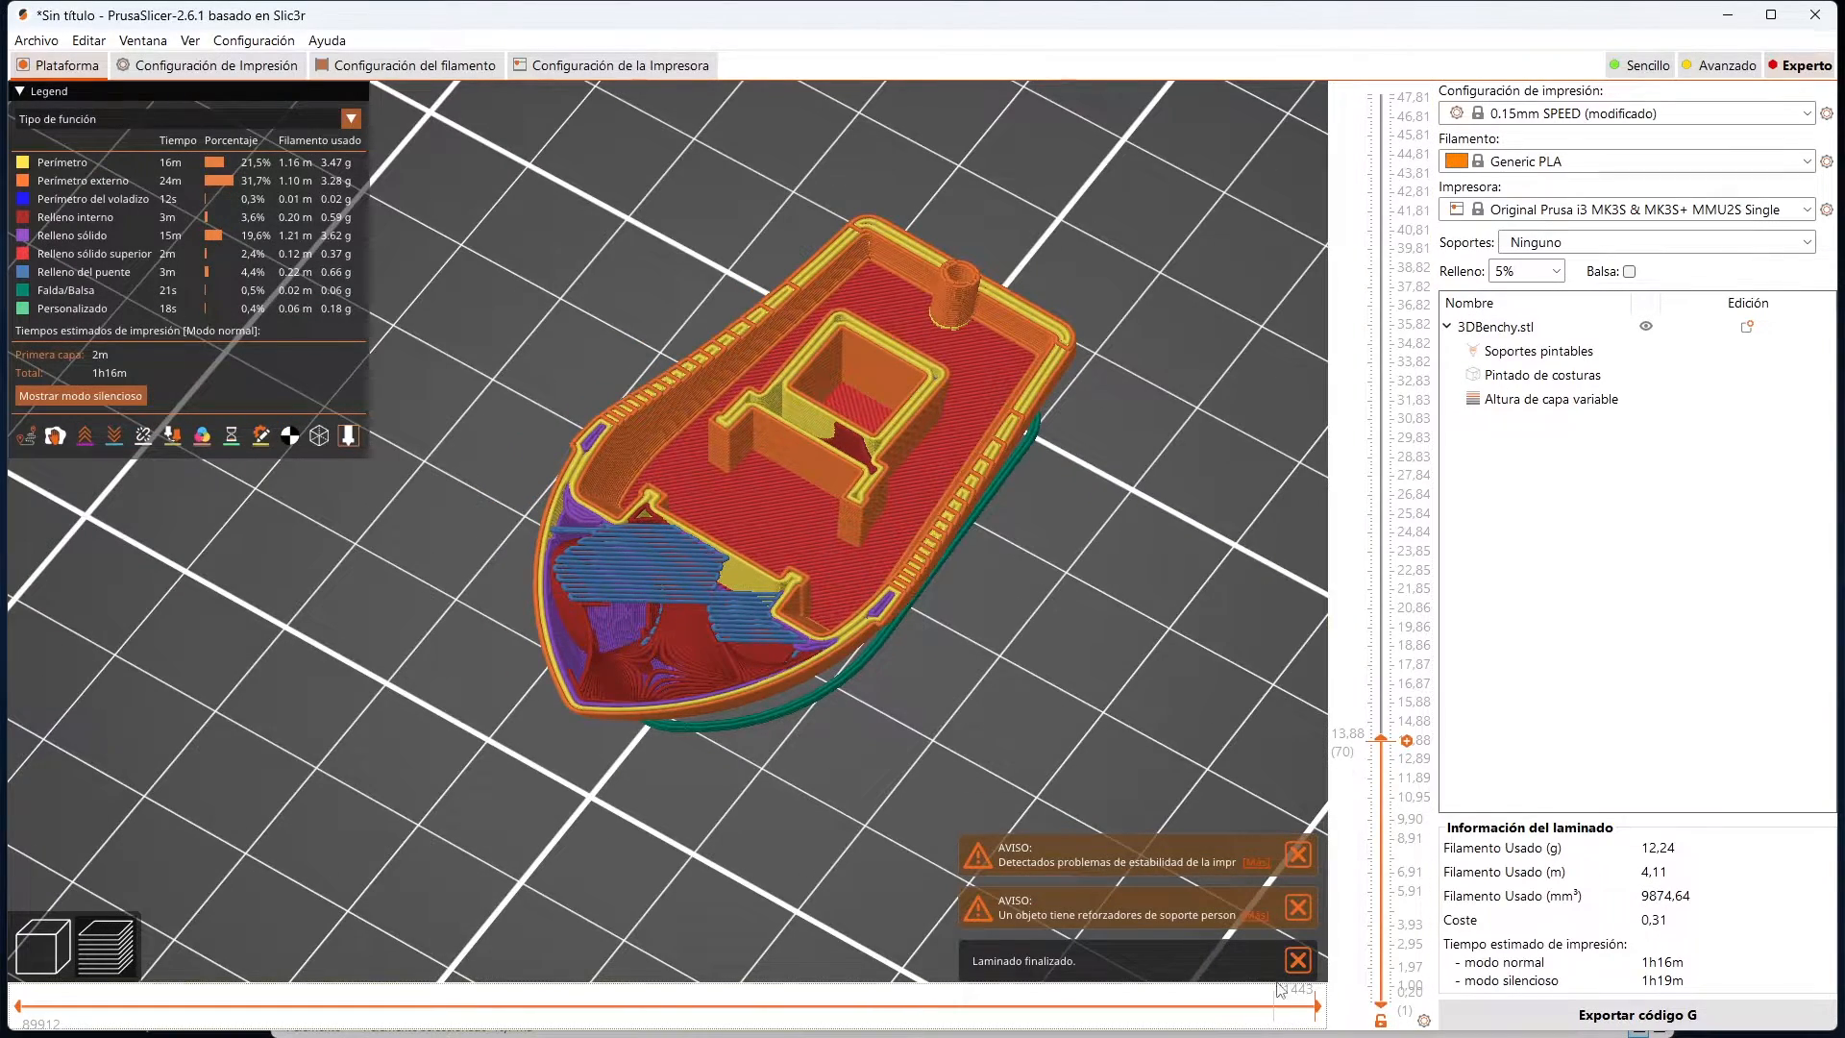
{"action": "left_click_drag", "start_coordinate": [1314, 1005], "coordinate": [241, 951]}
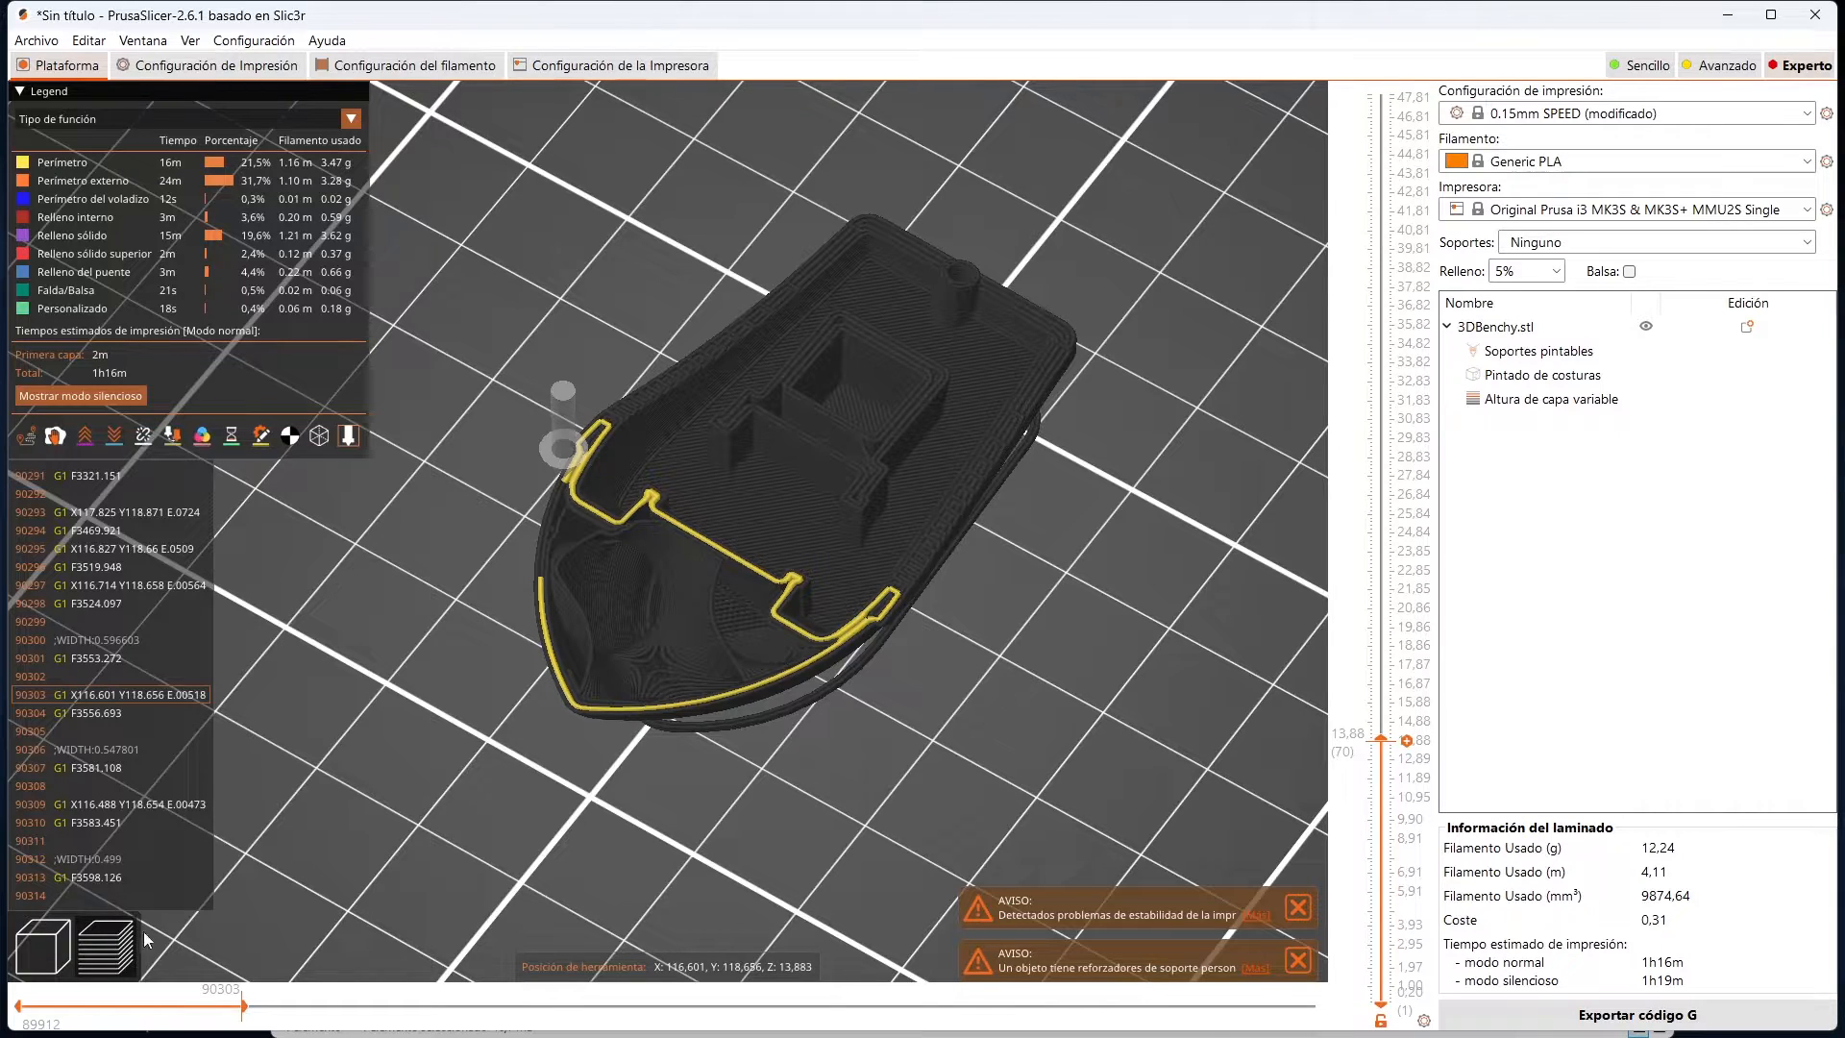
Step: Enable Balsa for the boat in the 3D editor and review the Falda y balsa print settings
{"action": "left_click", "coordinate": [39, 939]}
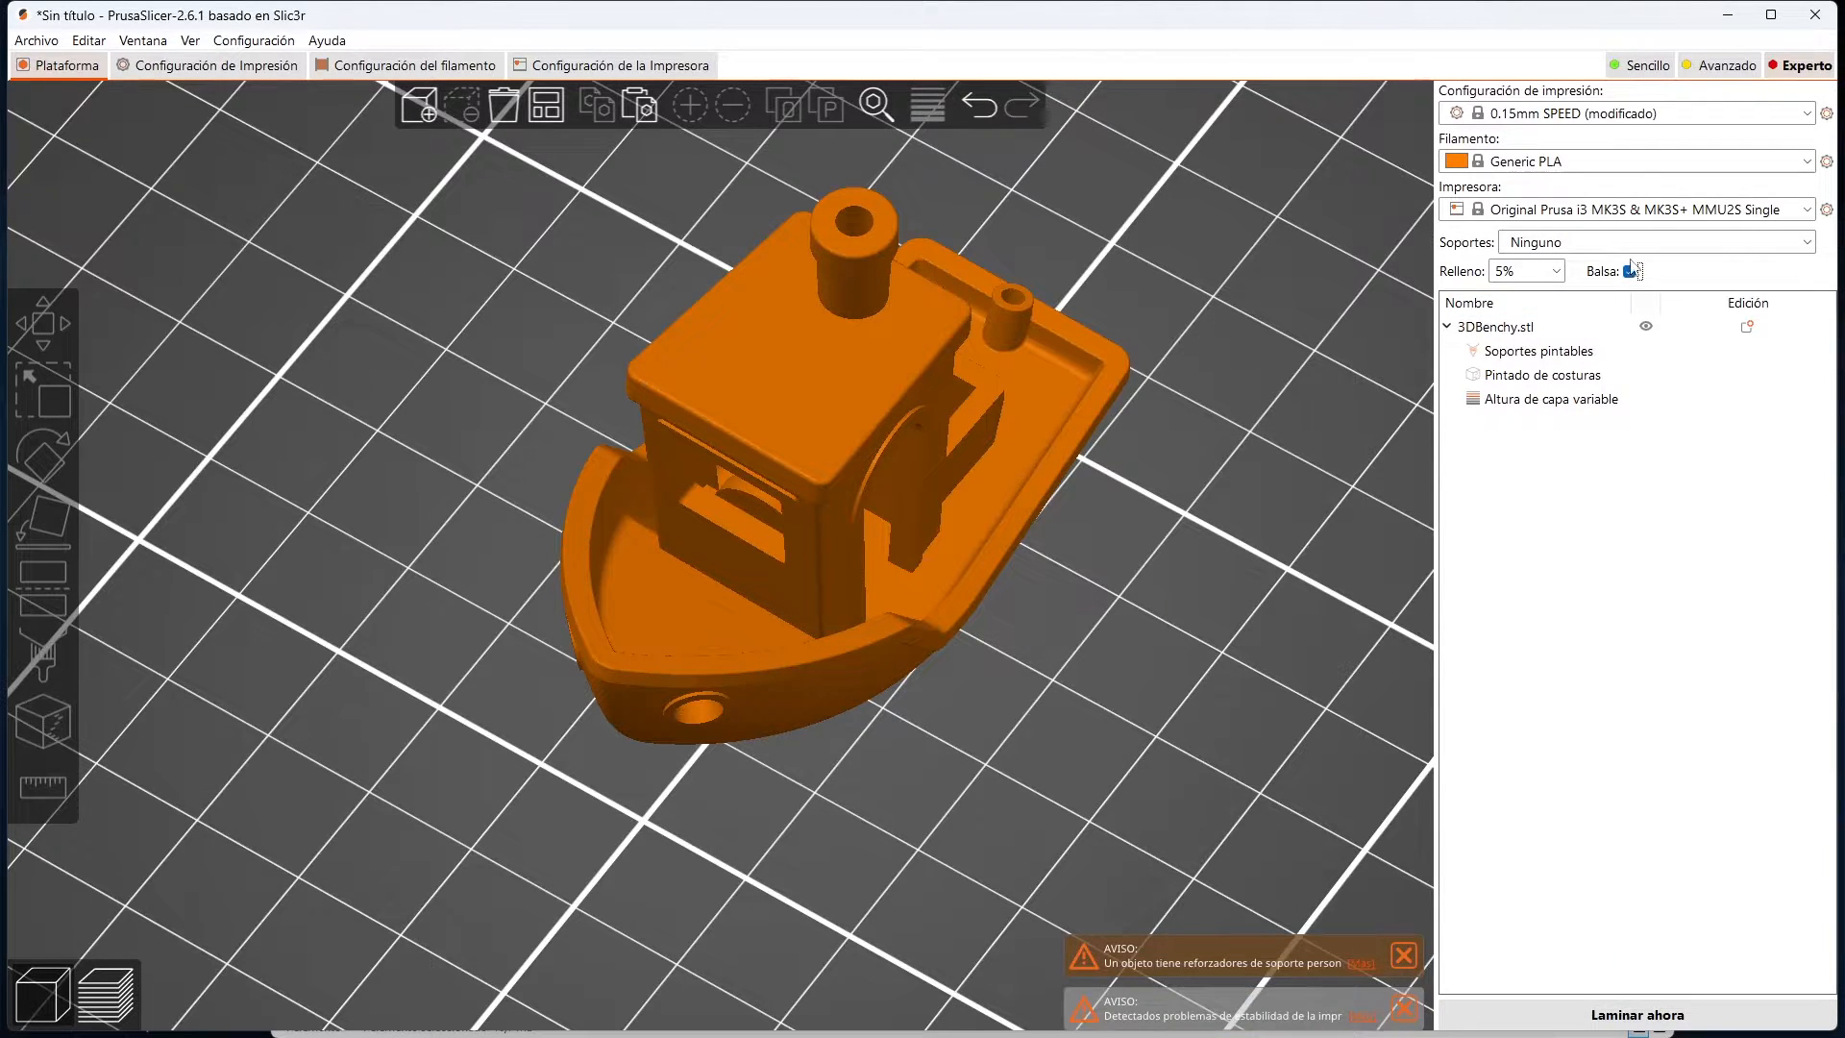
{"action": "left_click", "coordinate": [199, 73]}
{"action": "left_click", "coordinate": [89, 171]}
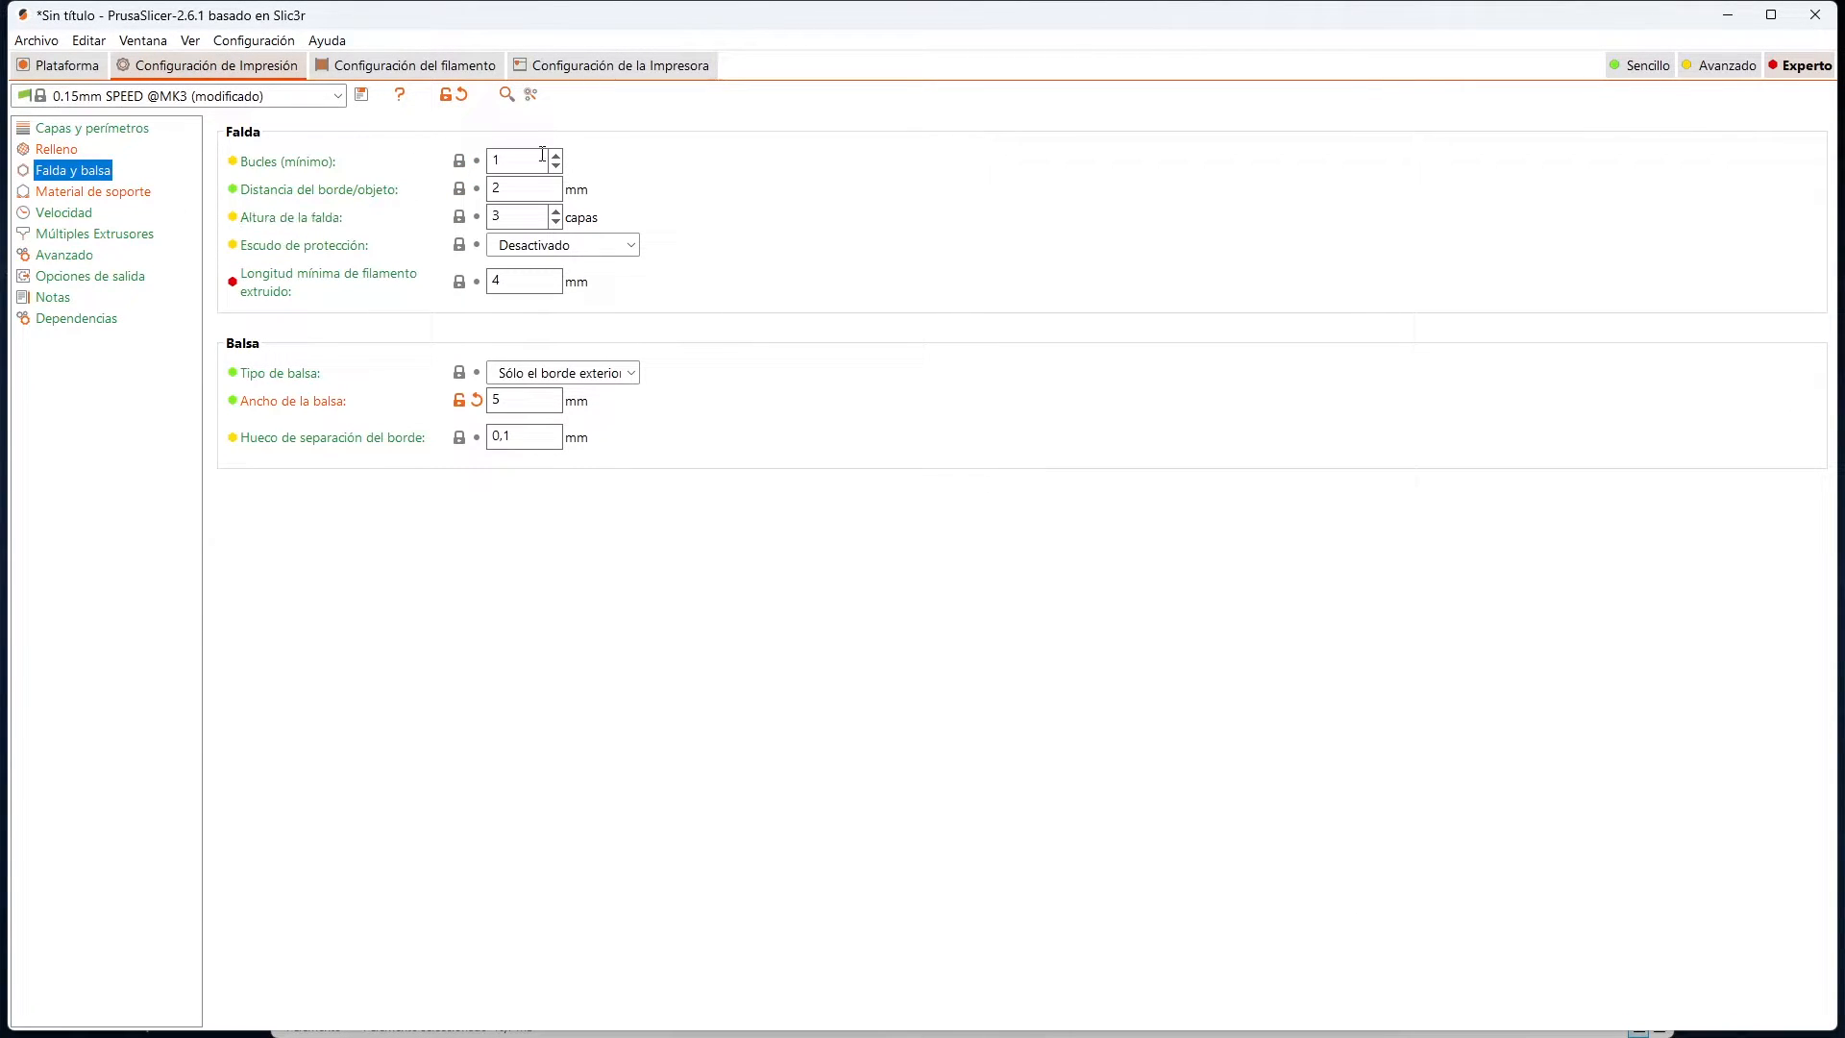
{"action": "left_click", "coordinate": [61, 73]}
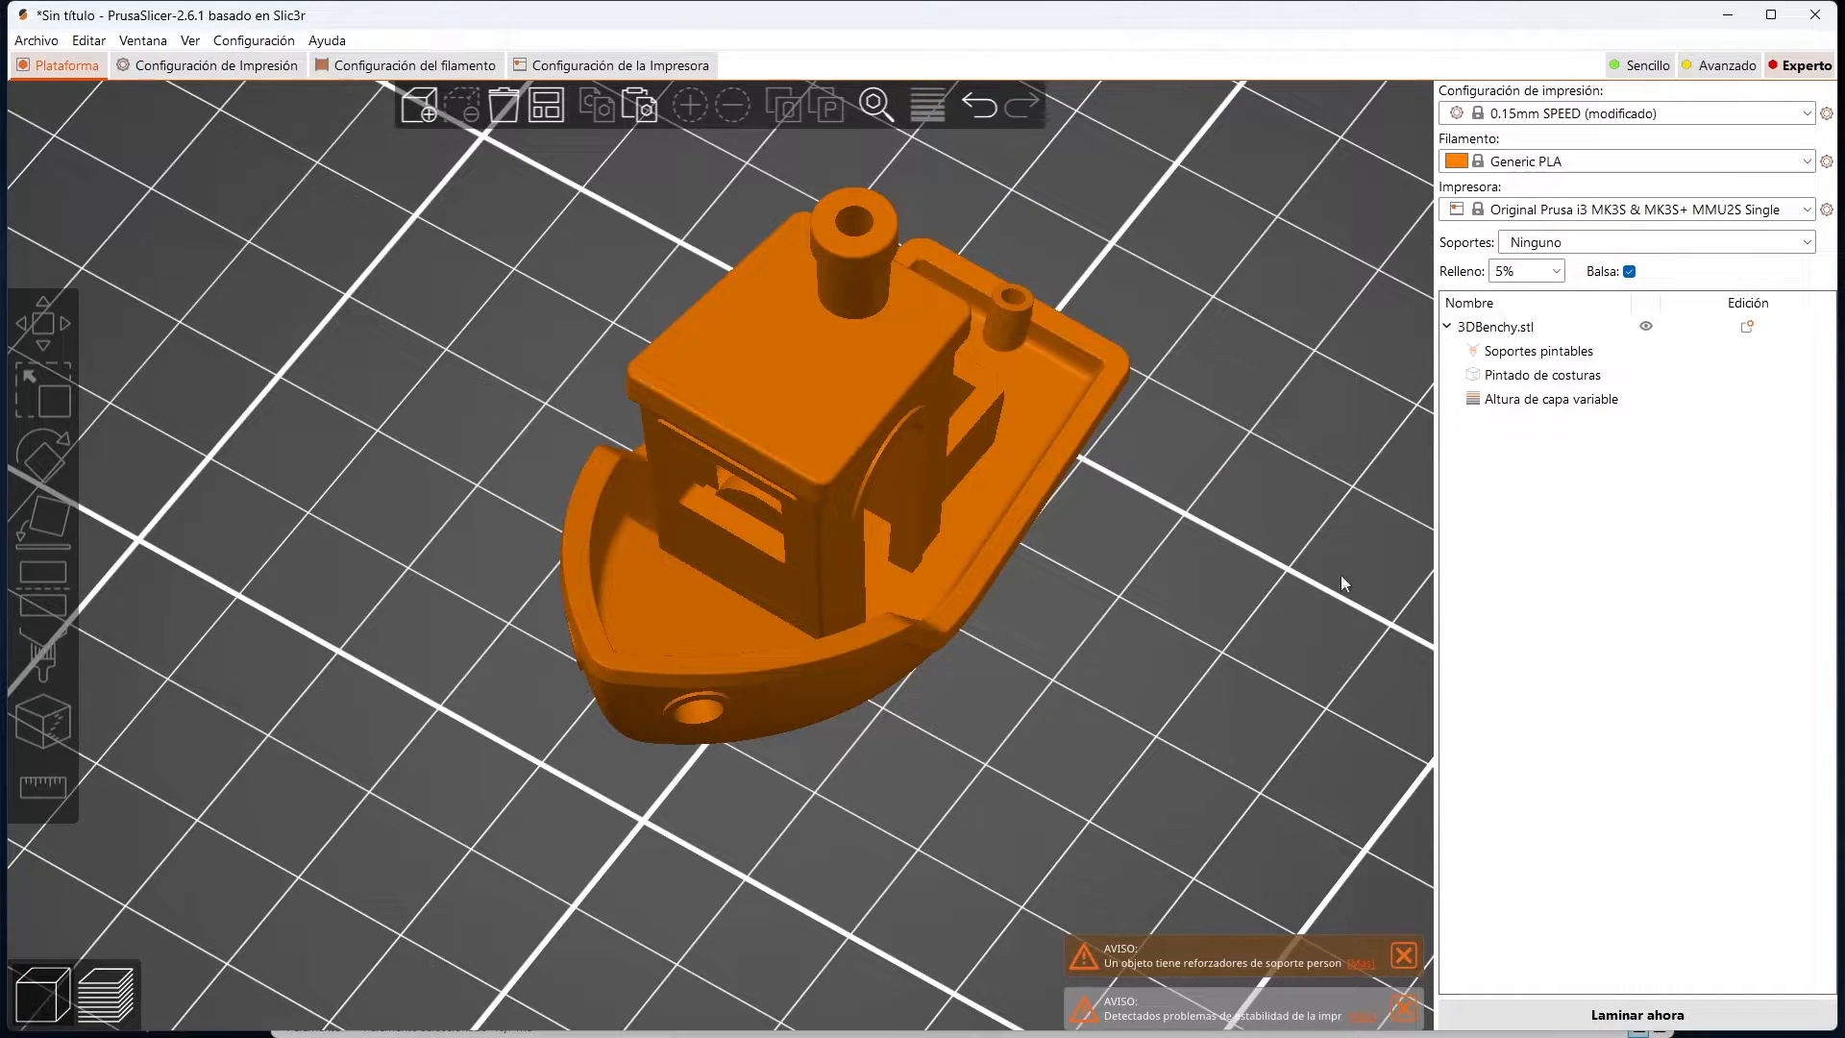
Step: Slice the boat with Balsa enabled, show all layers, and inspect the brim and skirt around the hull up close
{"action": "left_click", "coordinate": [1645, 1017]}
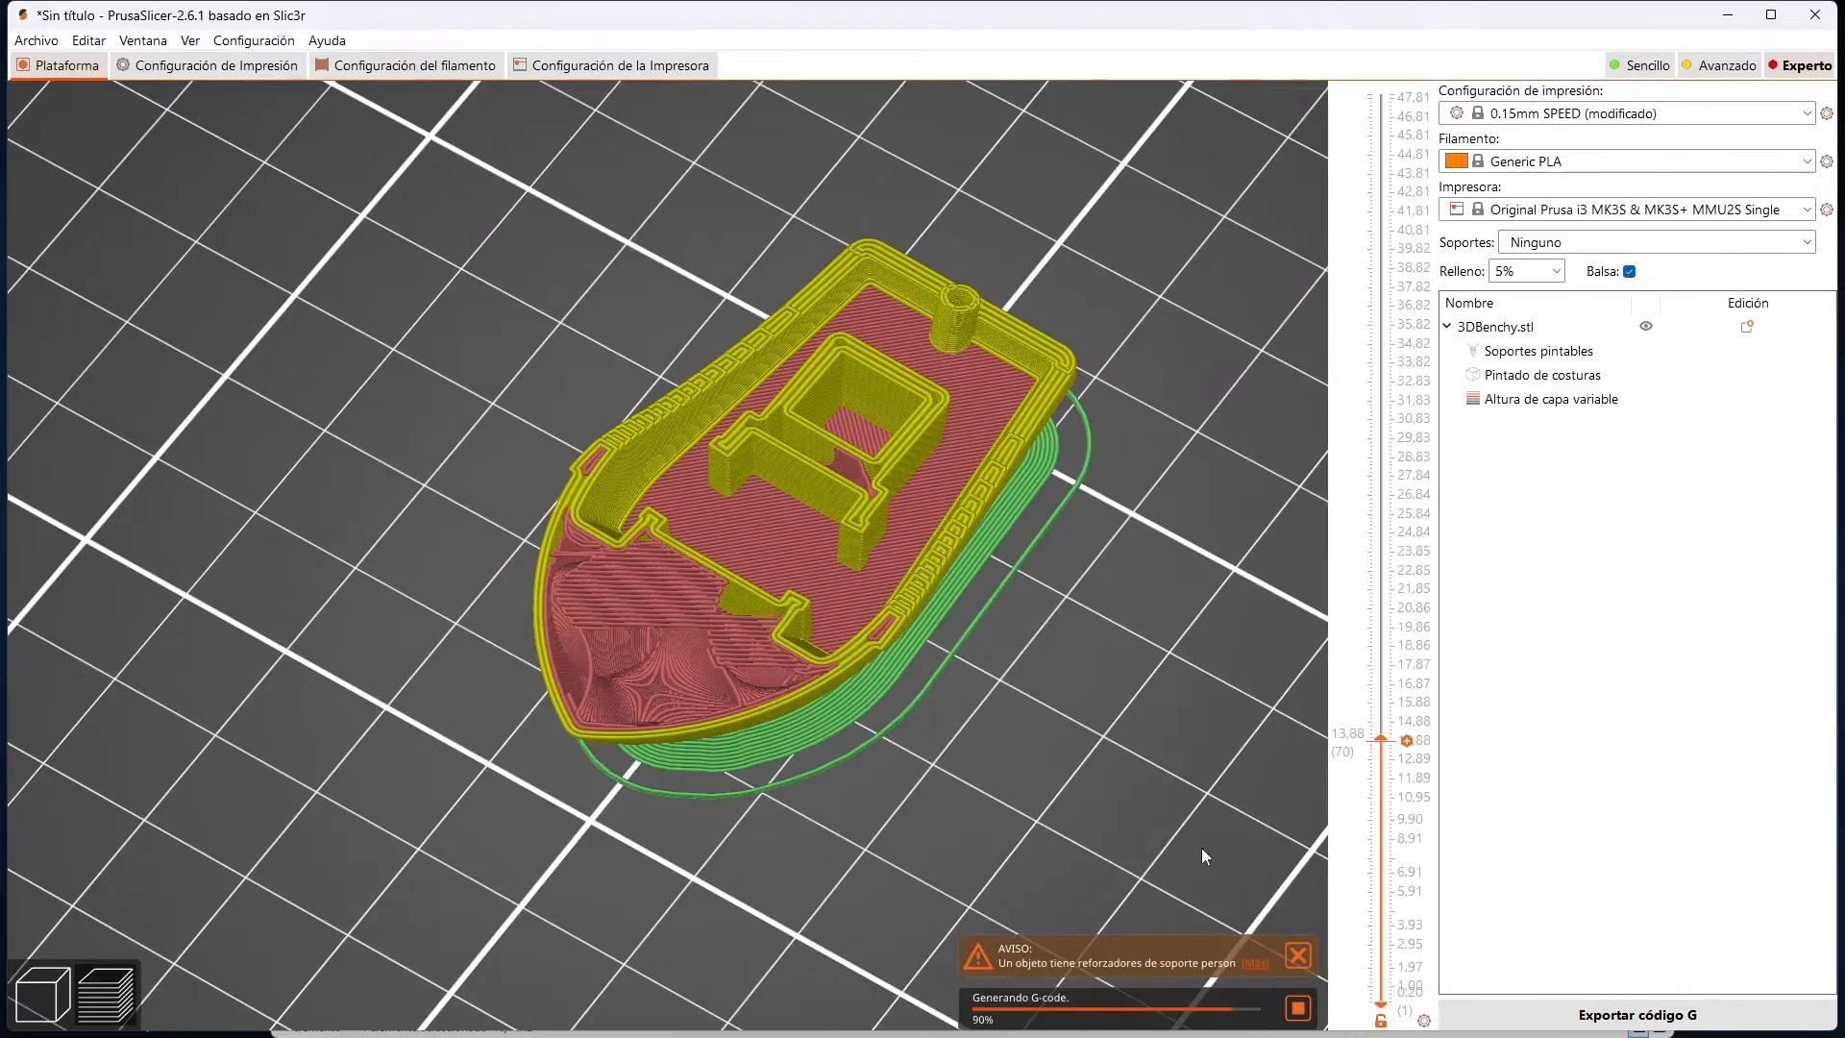
{"action": "scroll", "coordinate": [995, 757], "scroll_direction": "up", "scroll_amount": 5}
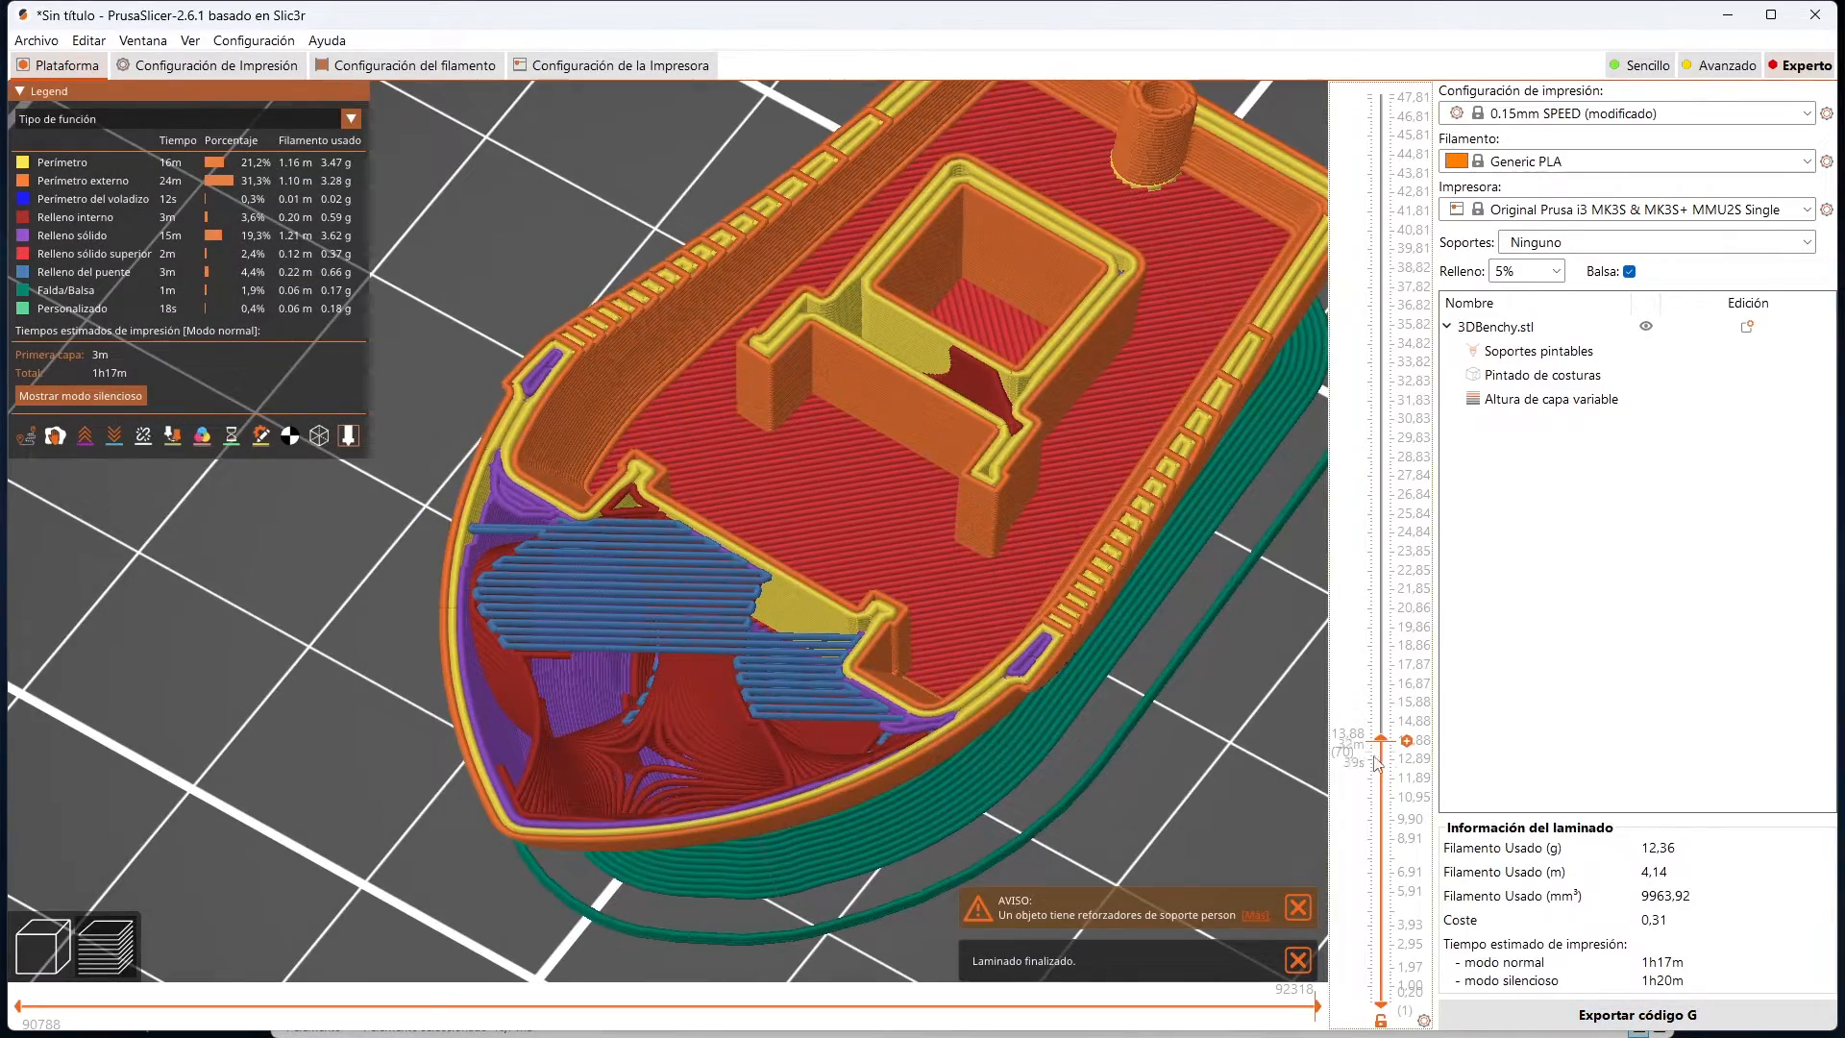
{"action": "left_click_drag", "start_coordinate": [1384, 739], "coordinate": [1381, 93]}
{"action": "left_click_drag", "start_coordinate": [1028, 754], "coordinate": [913, 615]}
{"action": "scroll", "coordinate": [905, 567], "scroll_direction": "up", "scroll_amount": 4}
{"action": "left_click_drag", "start_coordinate": [898, 516], "coordinate": [441, 625]}
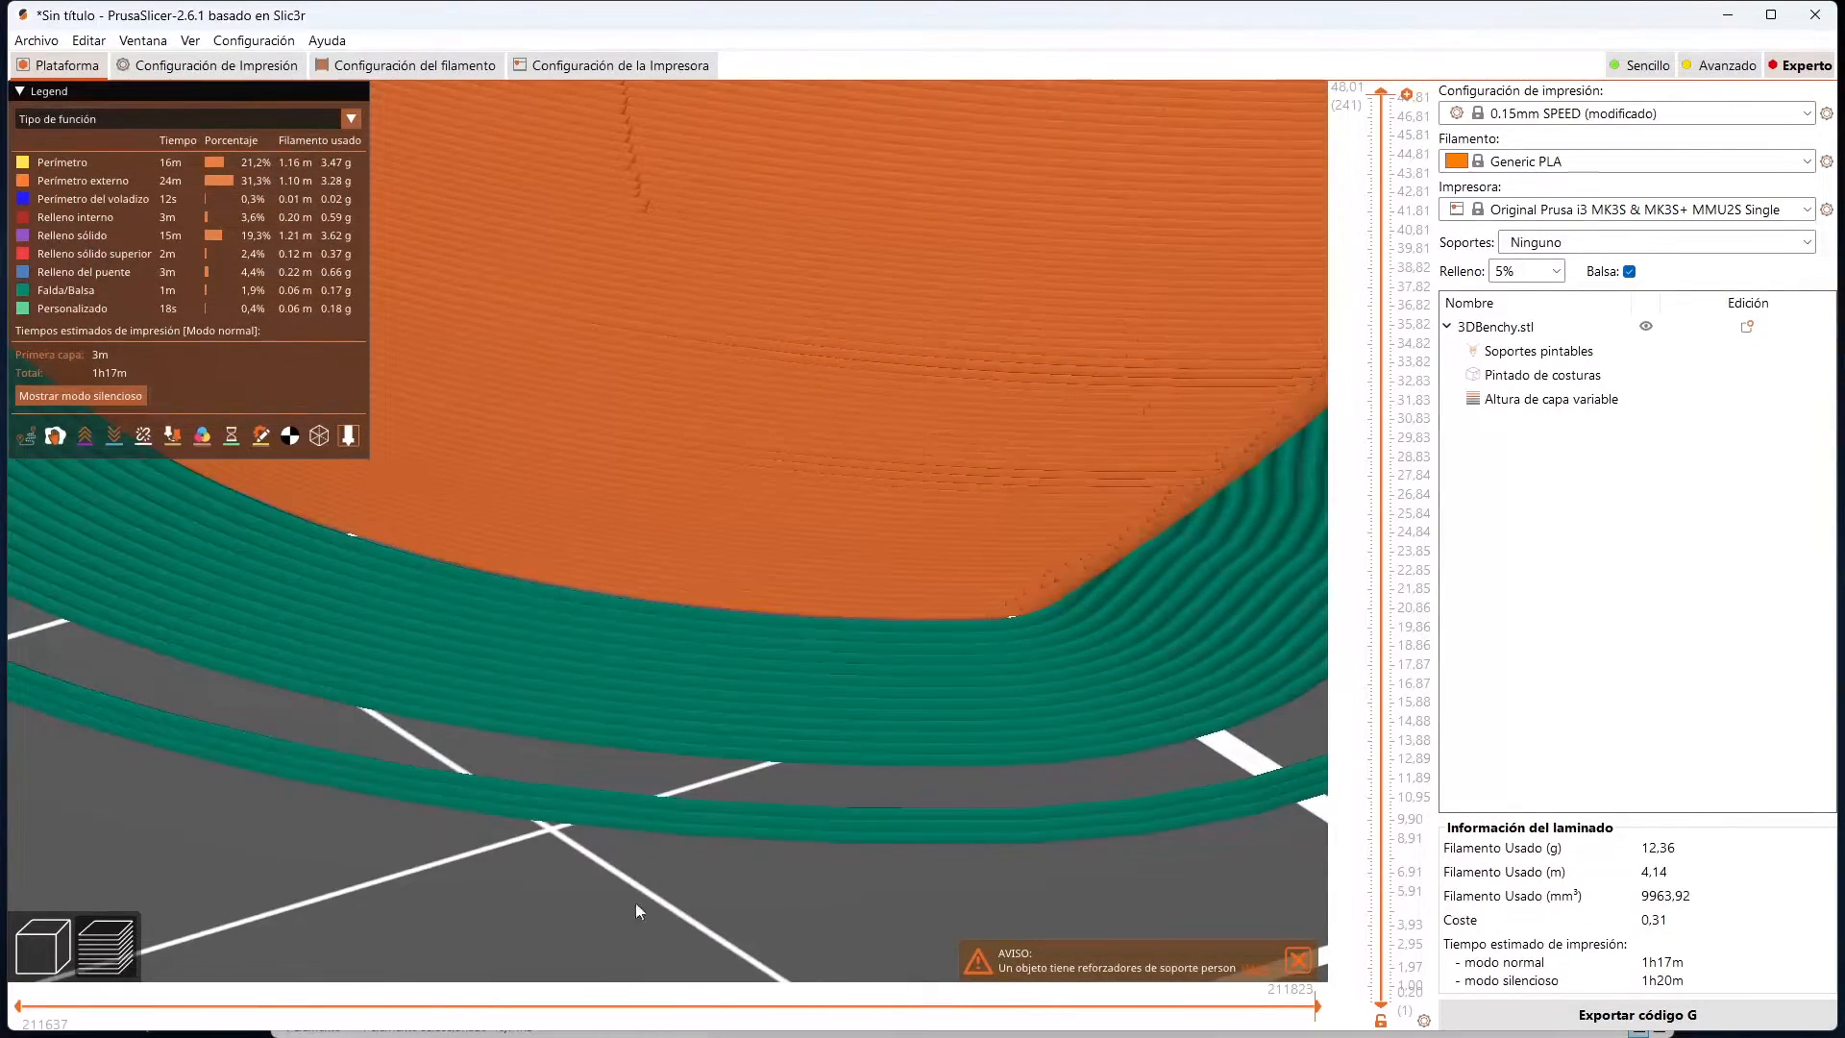
Step: Examine the brim where it meets the bow and lower the preview to the 16.07 mm layer
{"action": "scroll", "coordinate": [383, 603], "scroll_direction": "down", "scroll_amount": 5}
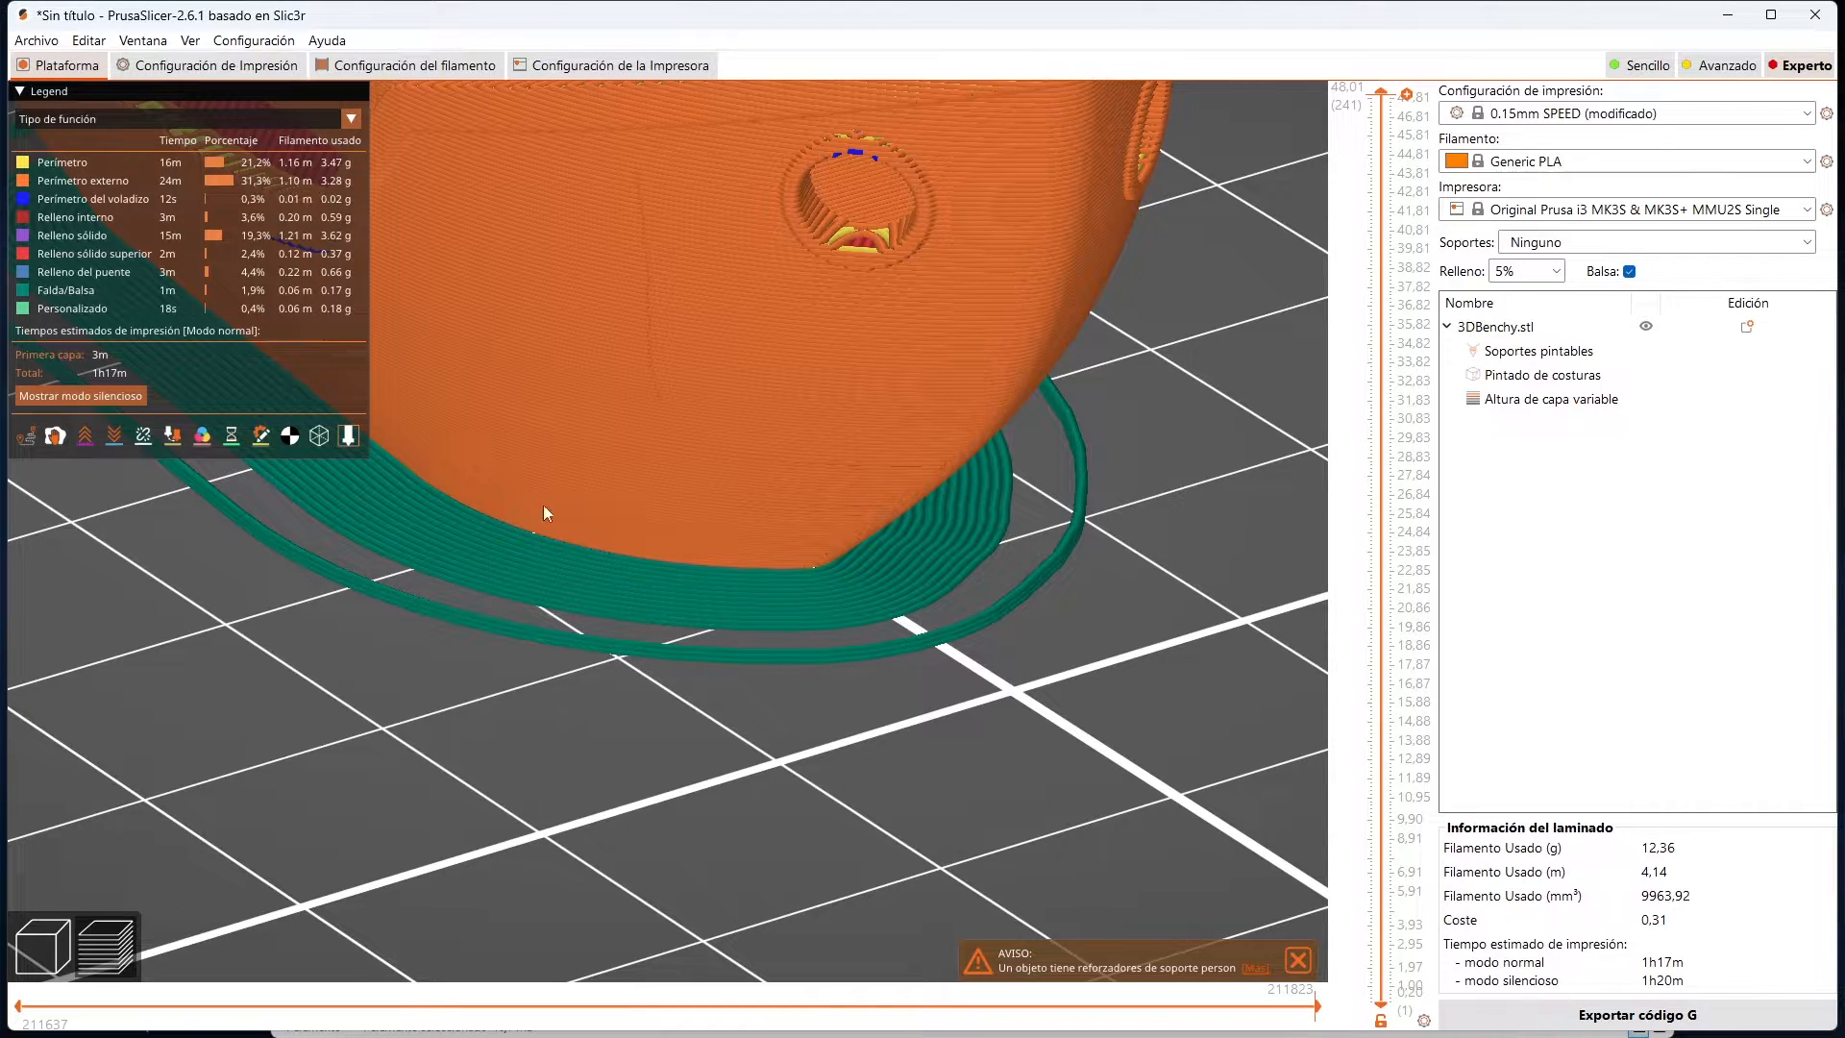
{"action": "scroll", "coordinate": [845, 532], "scroll_direction": "up", "scroll_amount": 5}
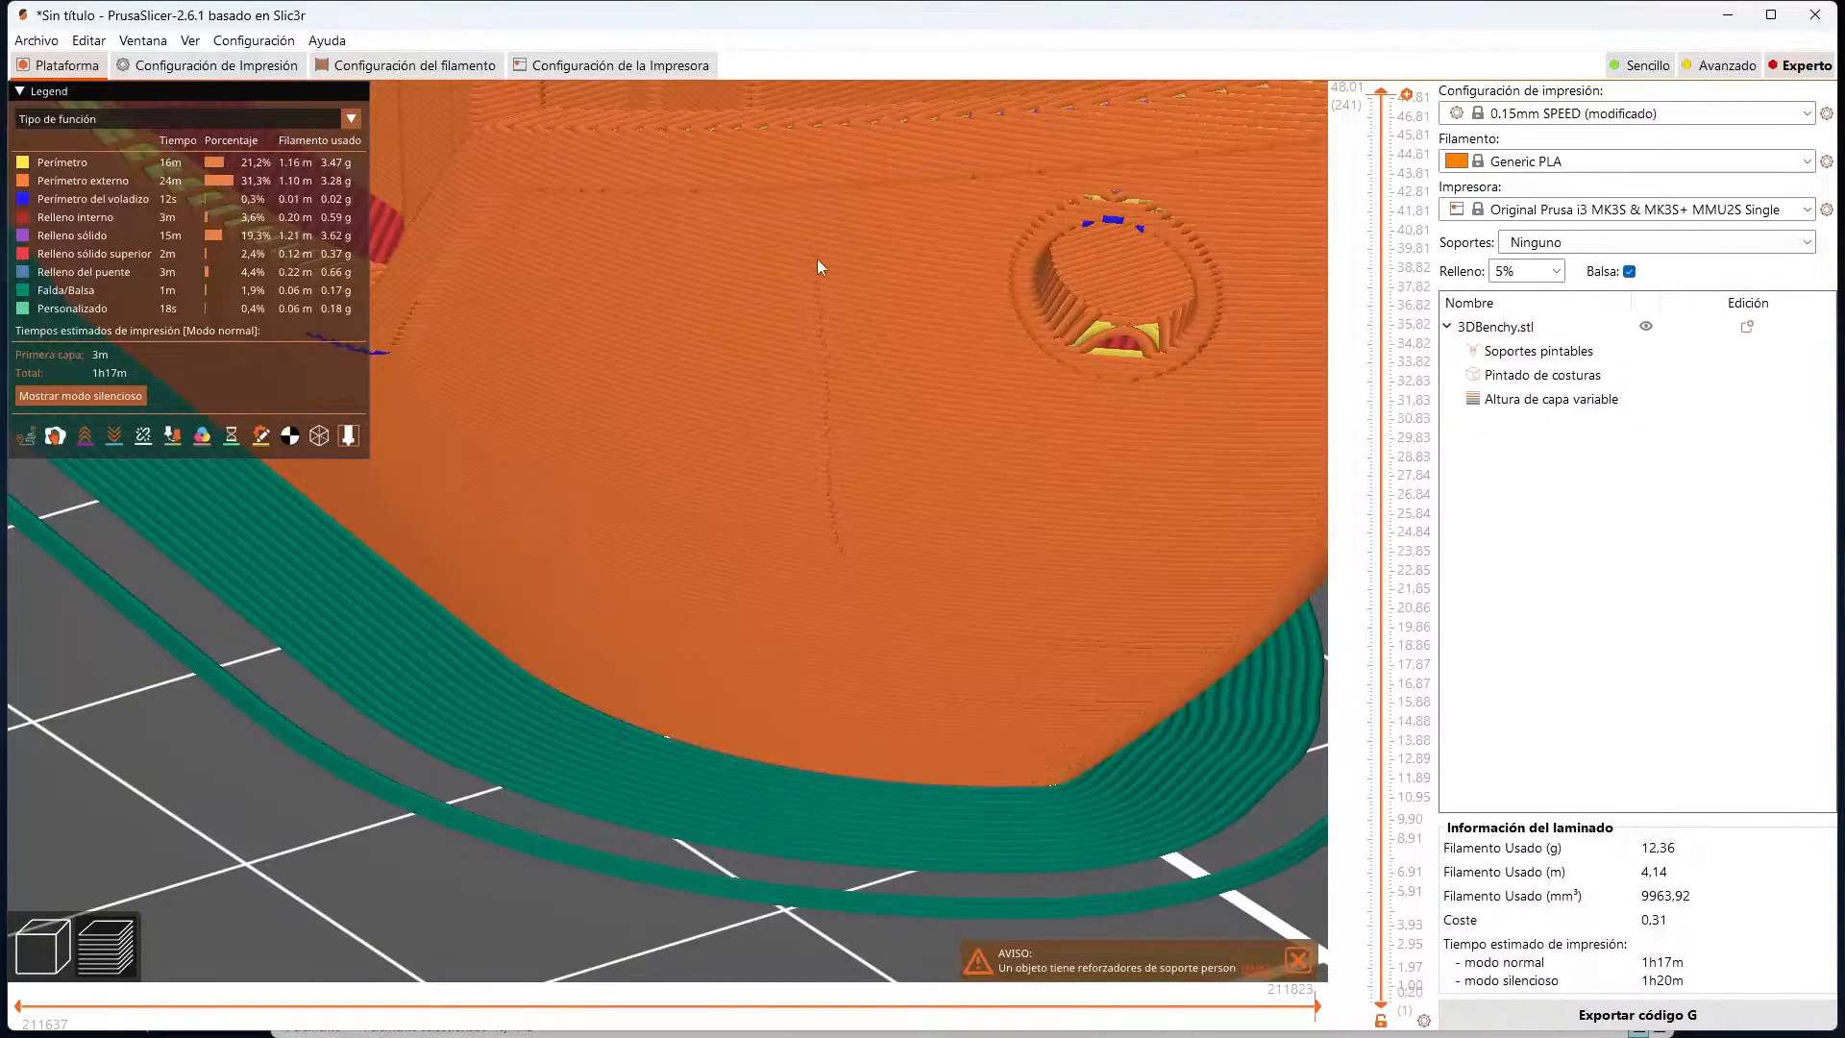
{"action": "left_click_drag", "start_coordinate": [820, 424], "coordinate": [972, 377]}
{"action": "left_click_drag", "start_coordinate": [1392, 104], "coordinate": [1388, 697]}
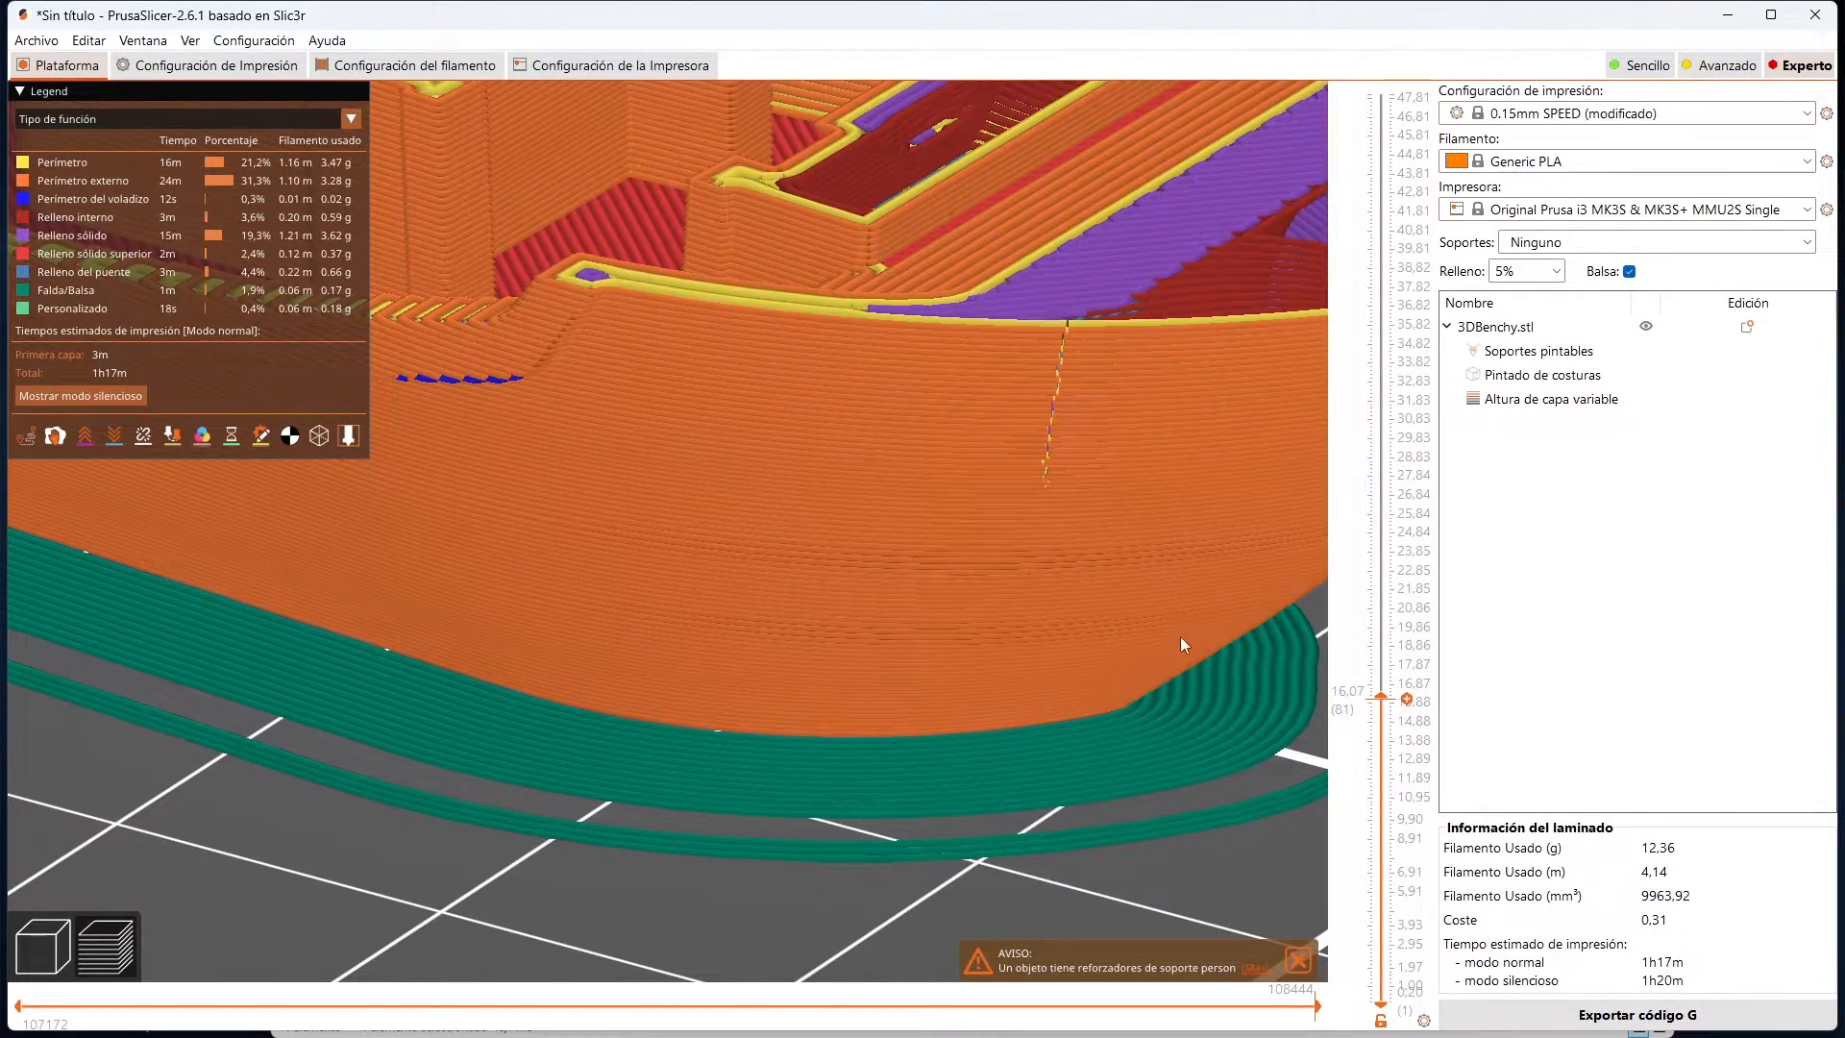
Step: Look over the sliced hull and open seam painting on the boat in the 3D editor to check the painted seam
{"action": "left_click_drag", "start_coordinate": [1180, 636], "coordinate": [891, 498]}
{"action": "scroll", "coordinate": [880, 540], "scroll_direction": "down", "scroll_amount": 5}
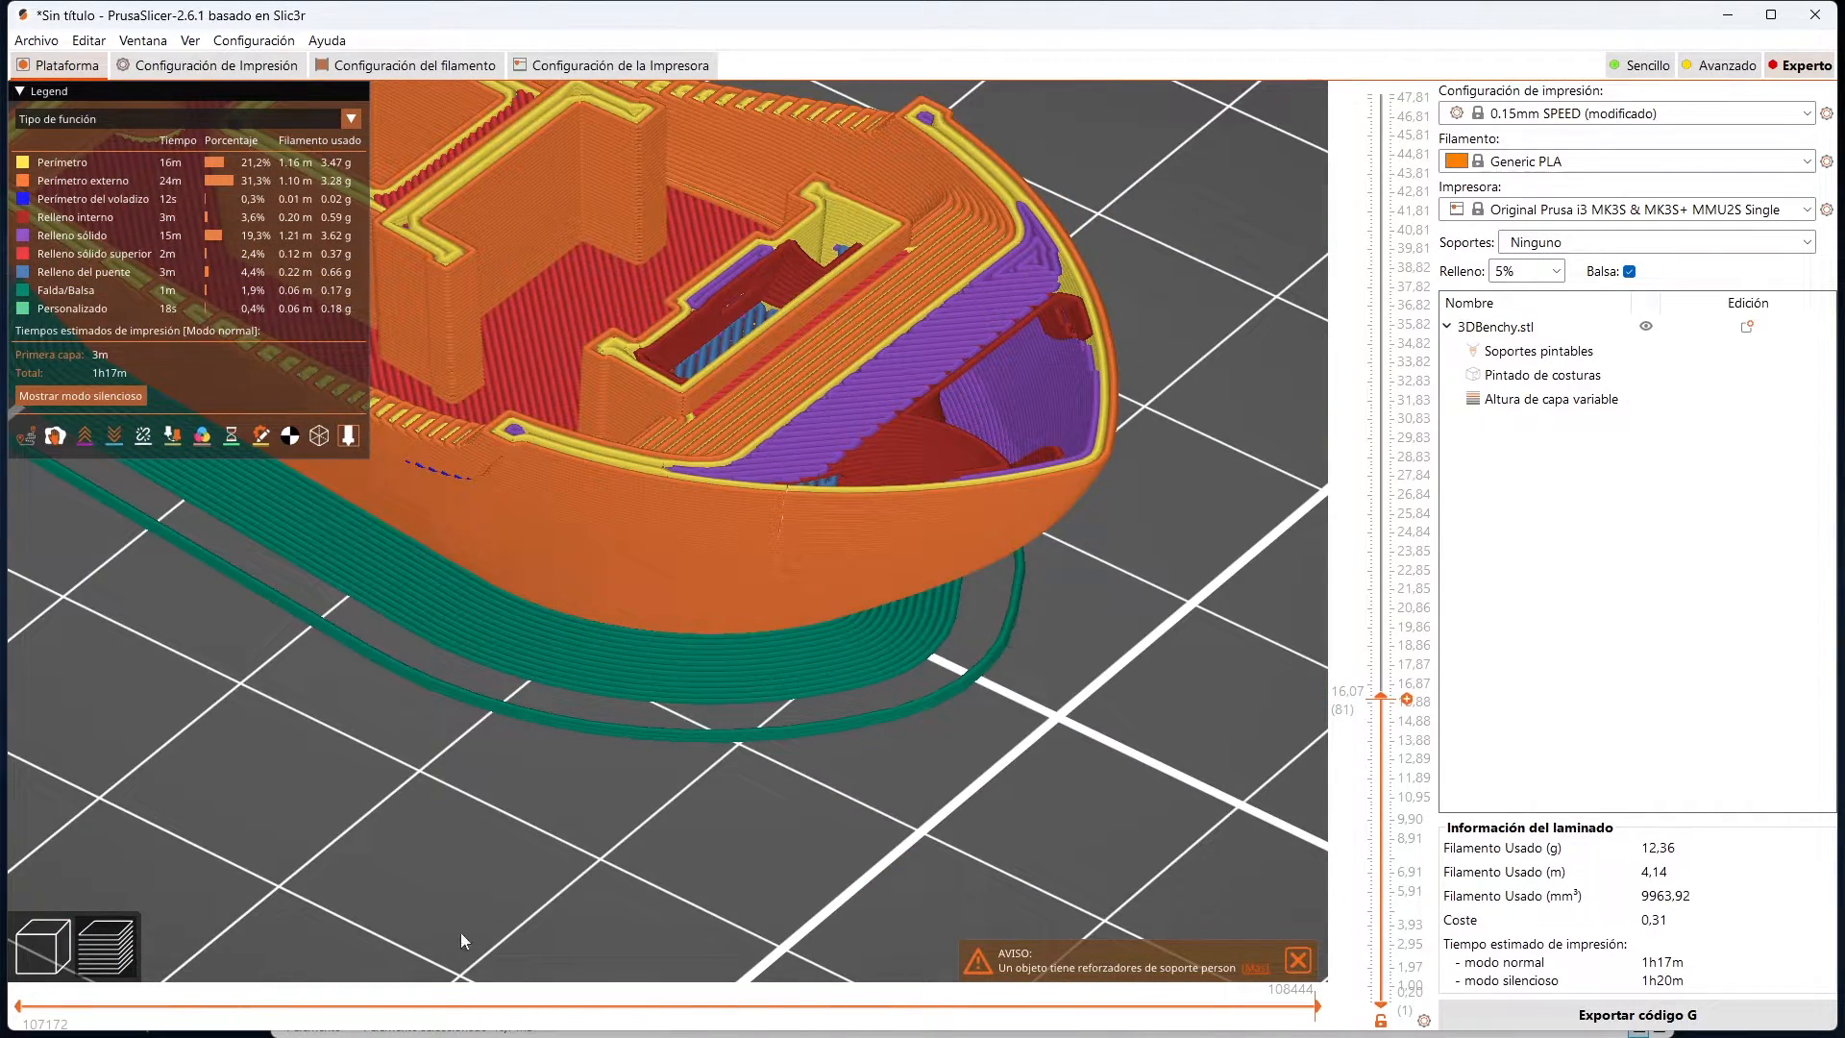
{"action": "left_click", "coordinate": [43, 947]}
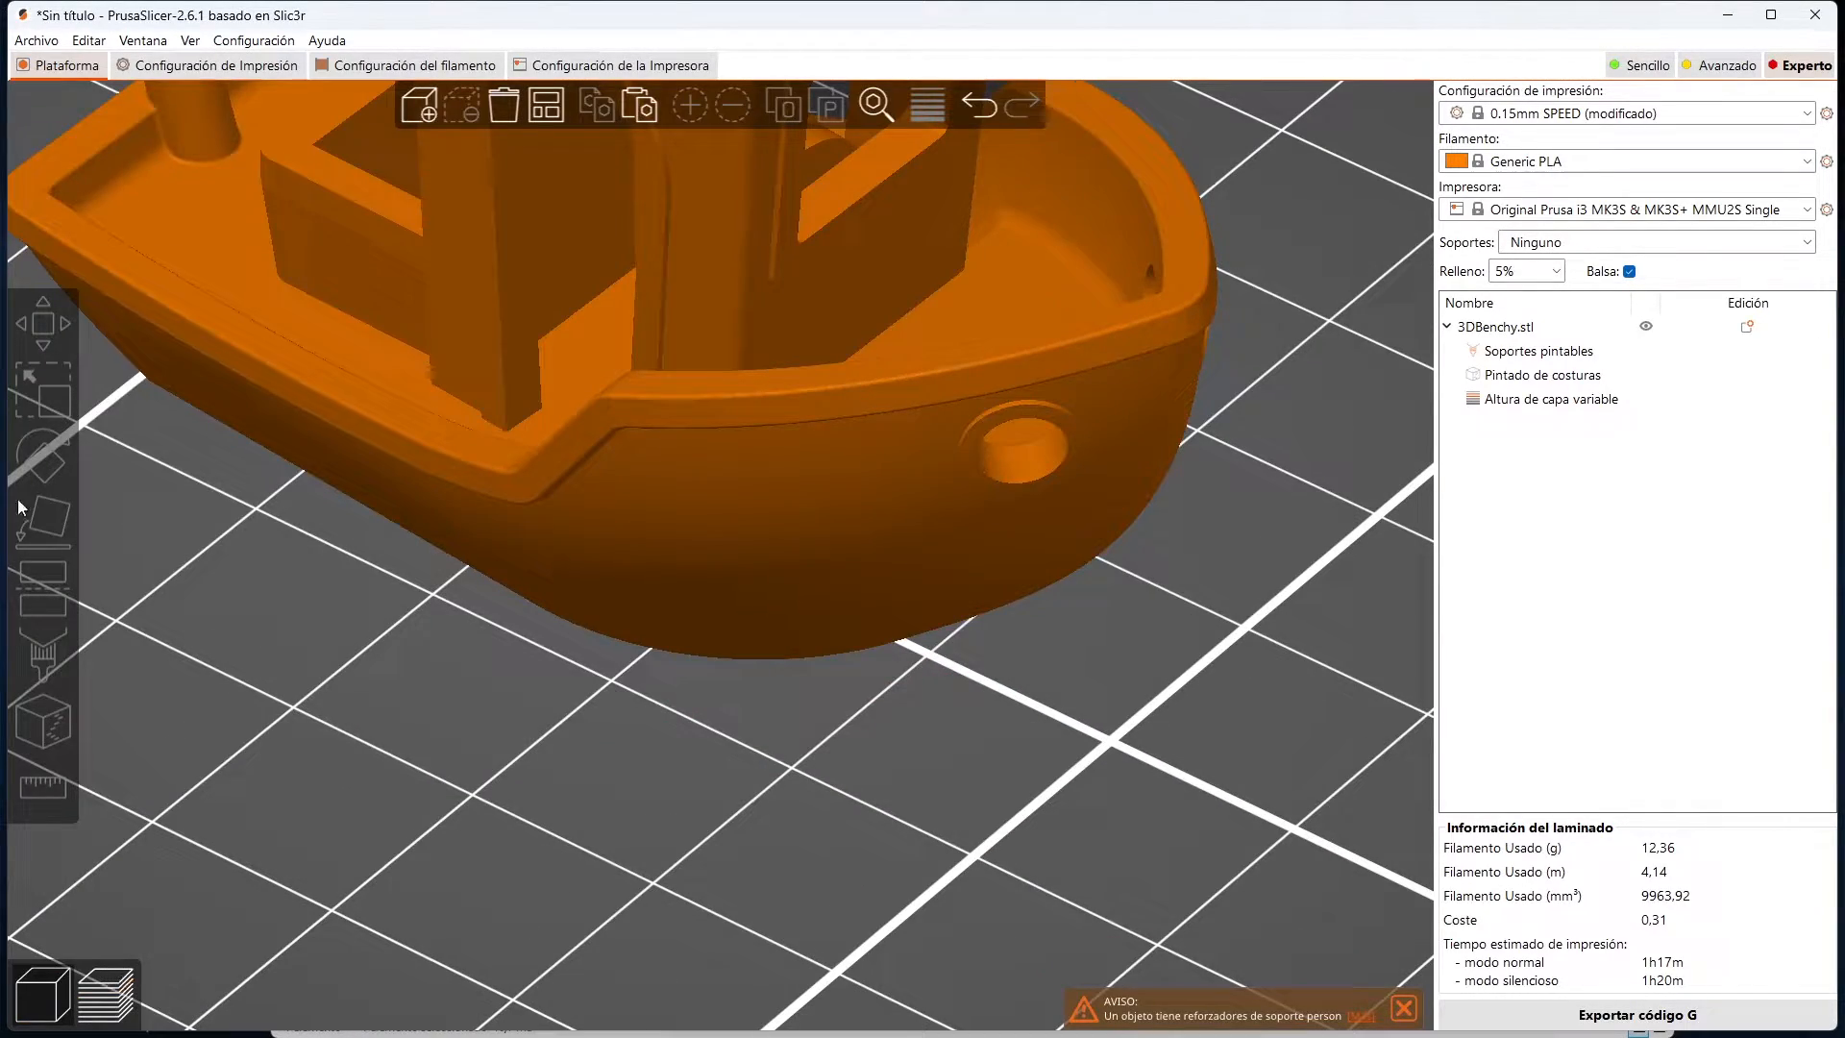
{"action": "left_click", "coordinate": [526, 413]}
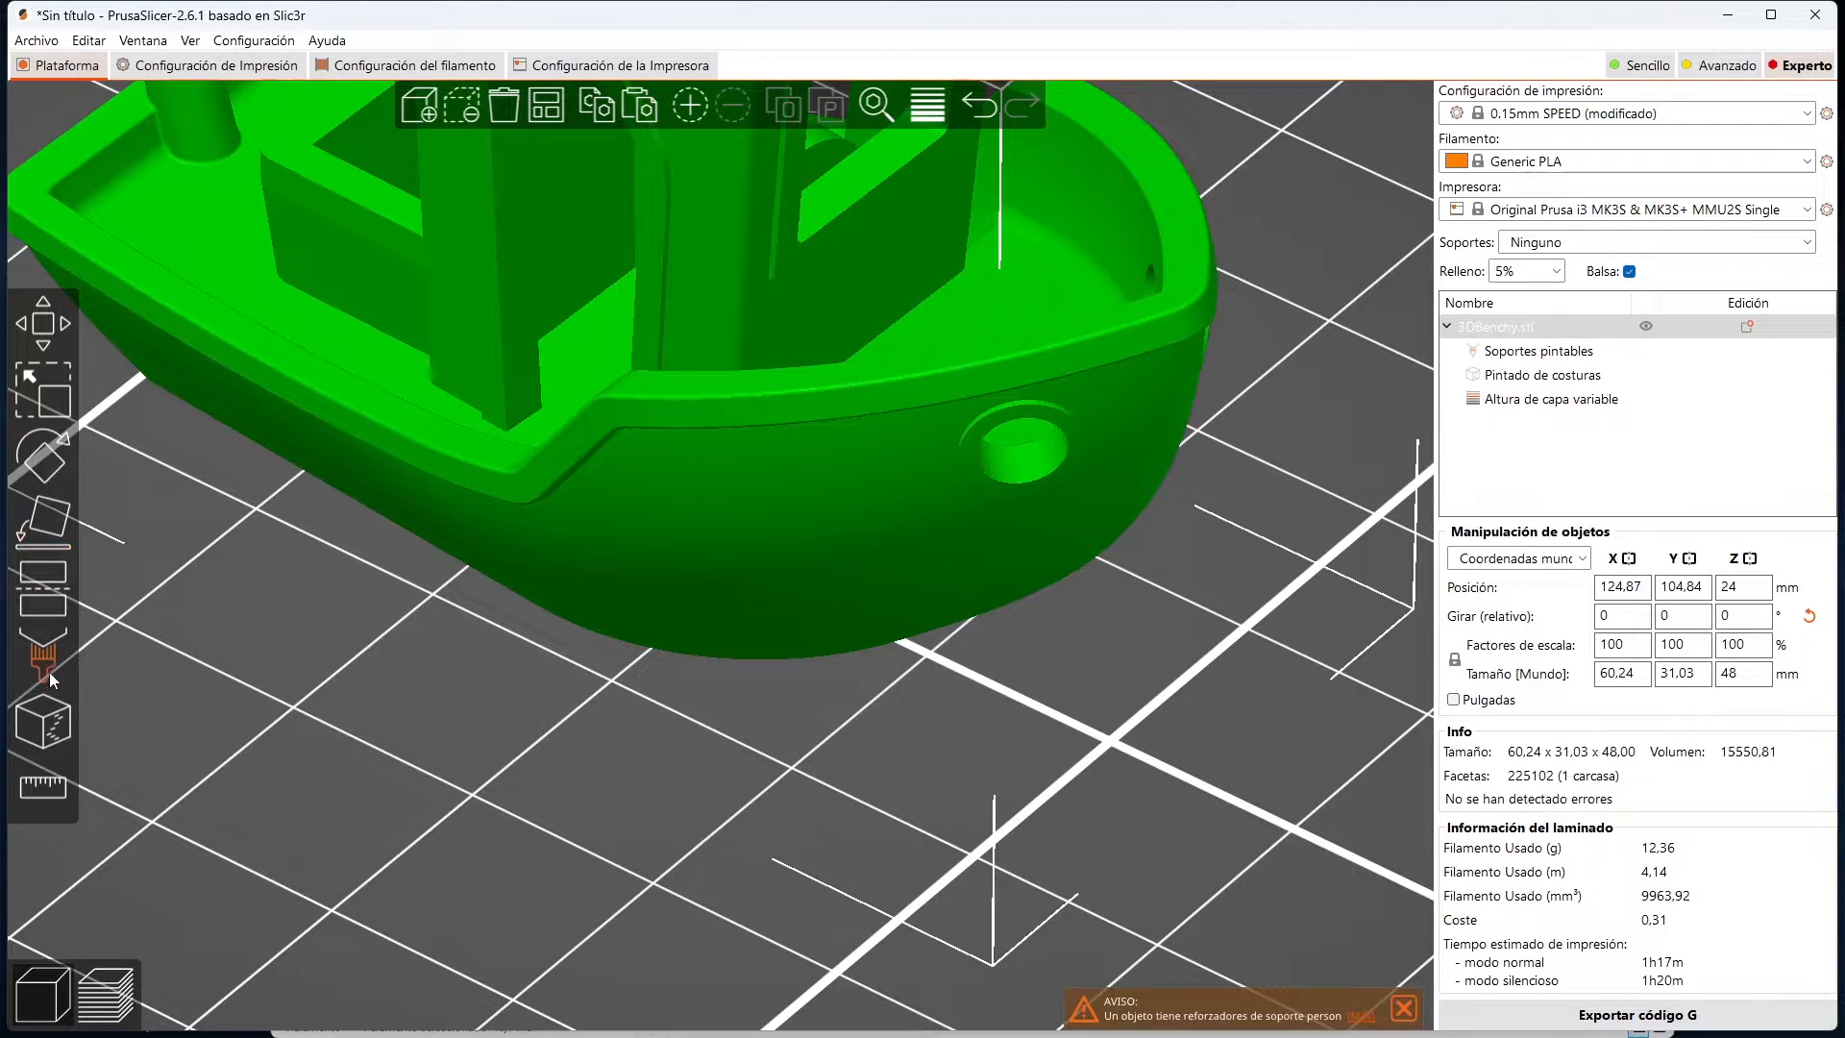
{"action": "left_click", "coordinate": [43, 722]}
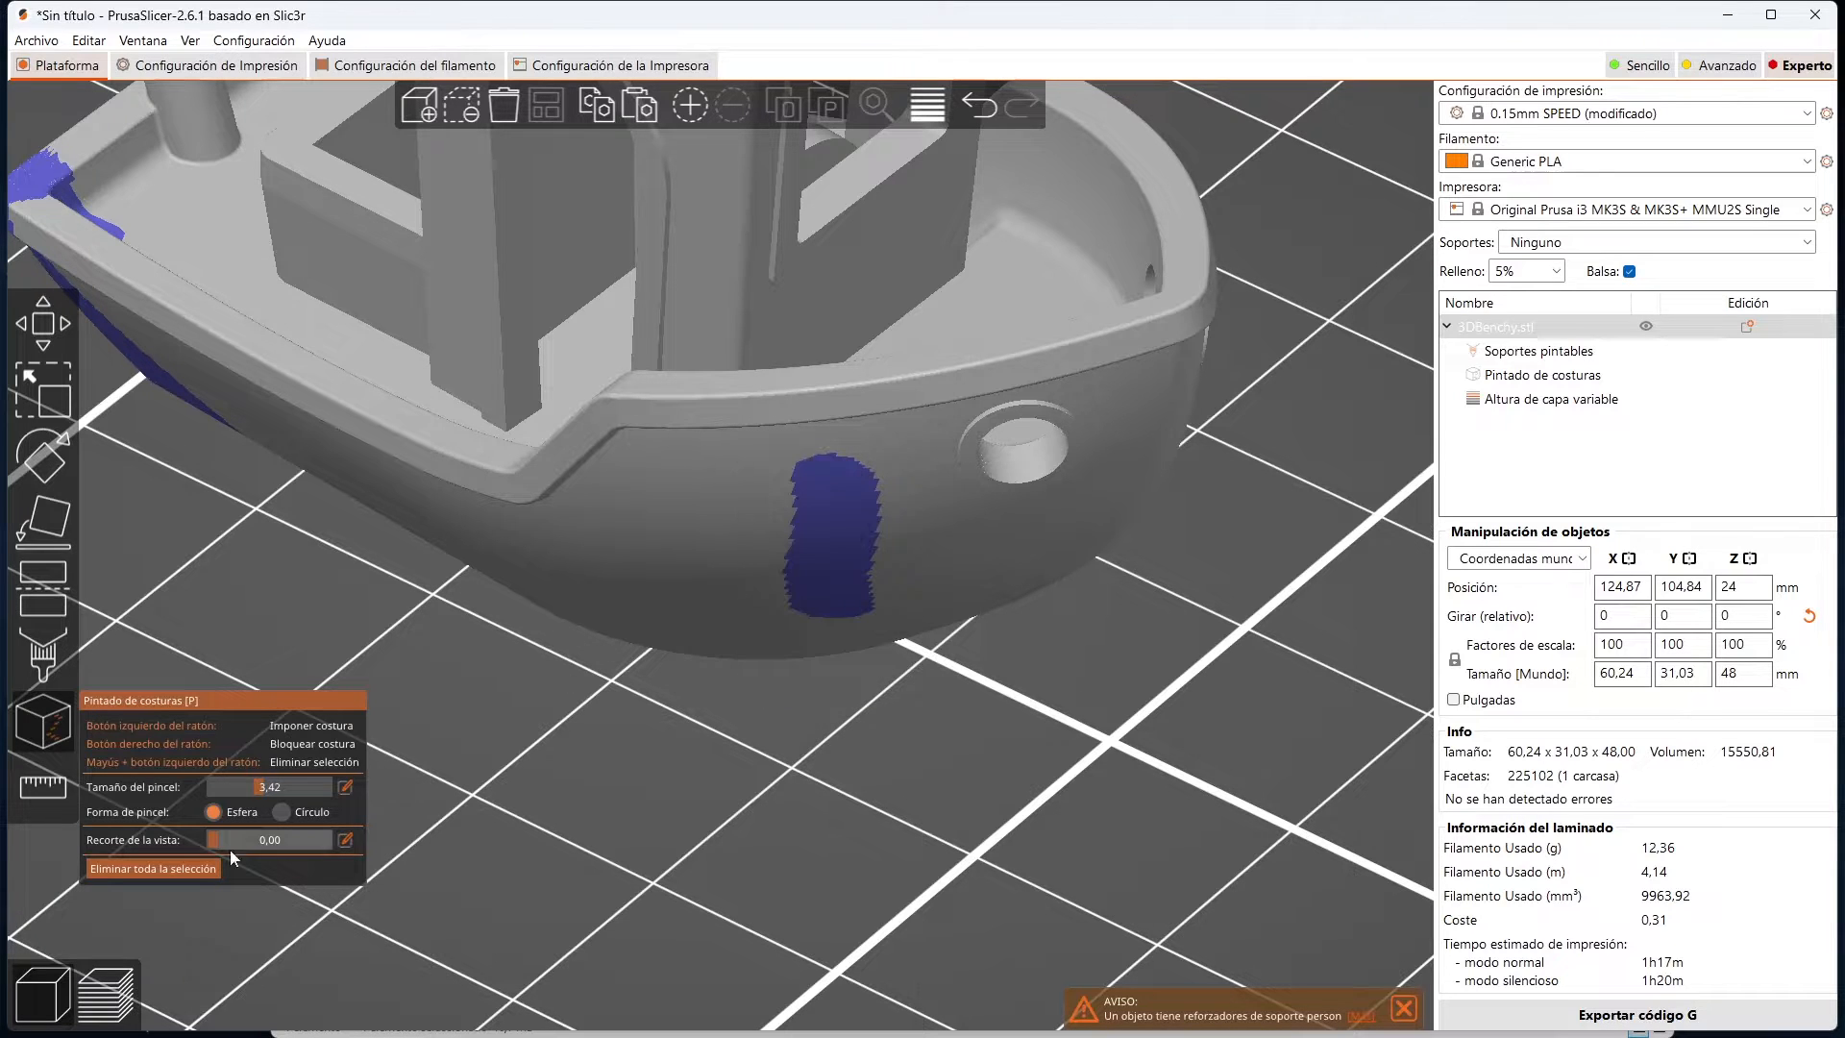
Step: Examine the seam on the sliced hull, step back through the 16.07 mm layer's moves, and show all layers
{"action": "left_click", "coordinate": [106, 992]}
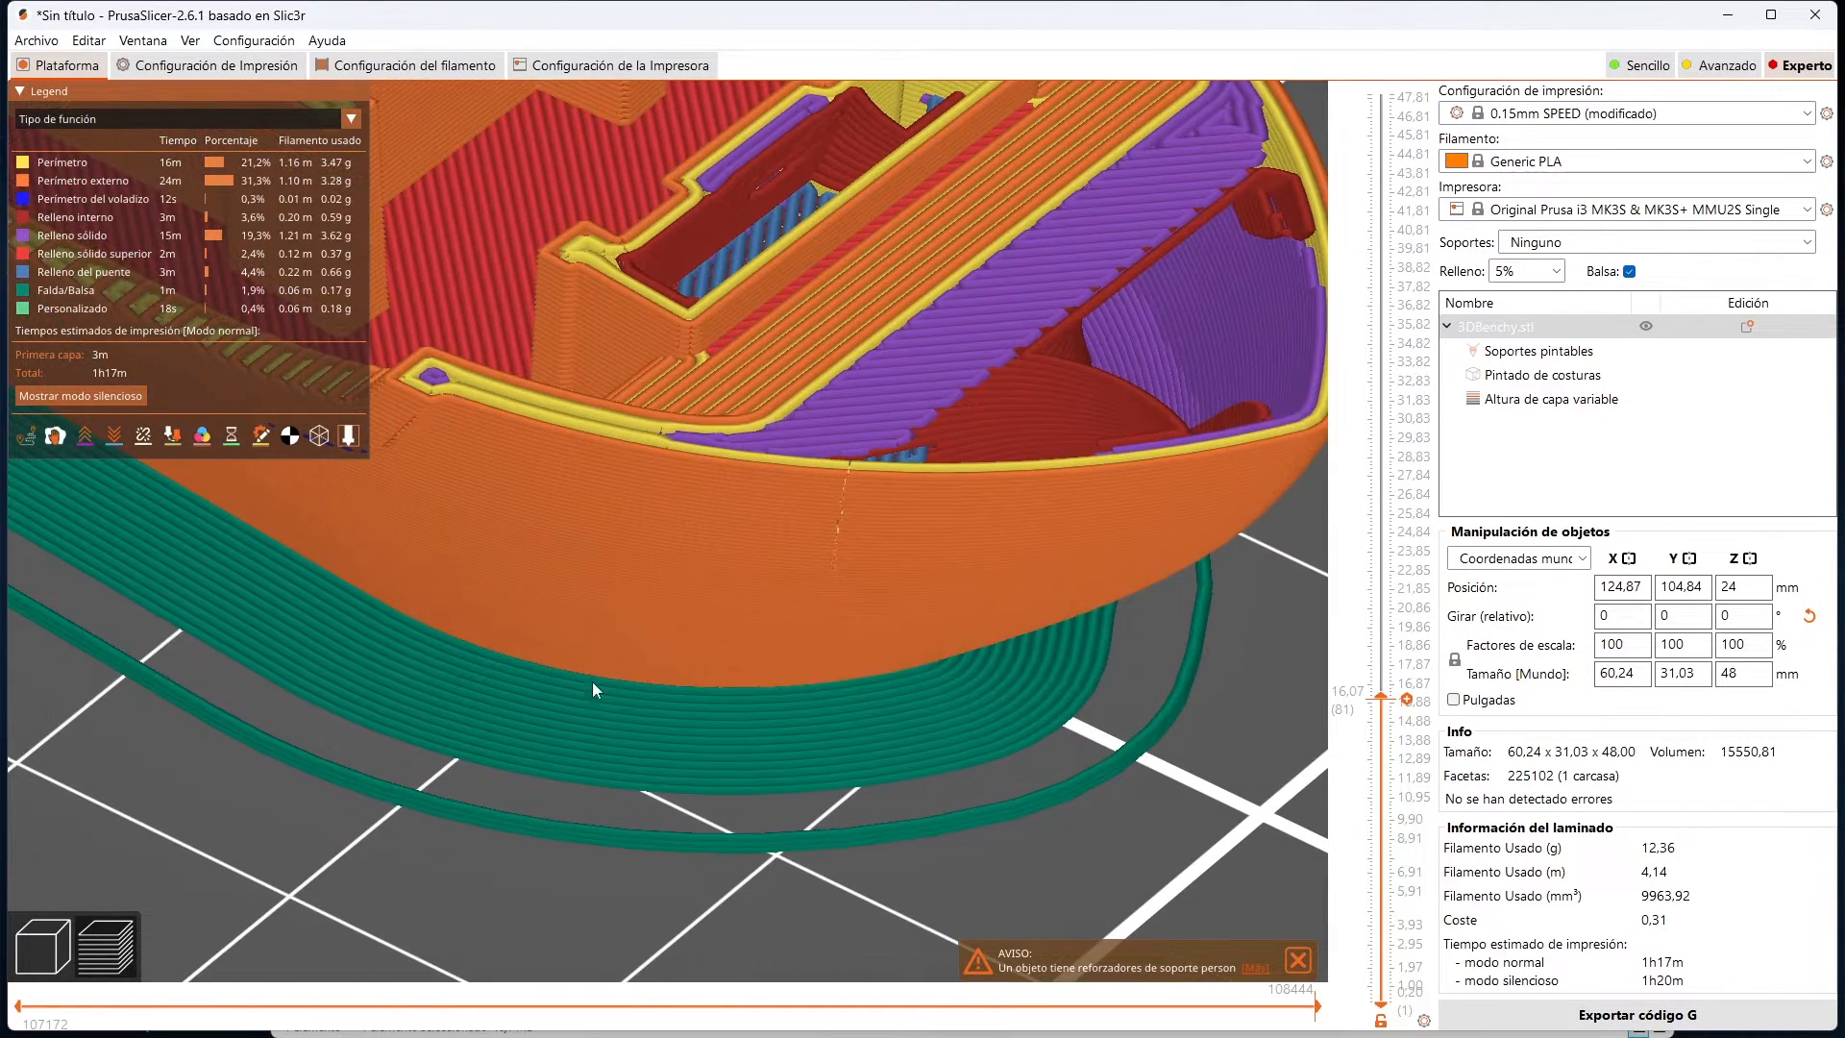
{"action": "scroll", "coordinate": [977, 365], "scroll_direction": "up", "scroll_amount": 4}
{"action": "scroll", "coordinate": [1311, 225], "scroll_direction": "down", "scroll_amount": 5}
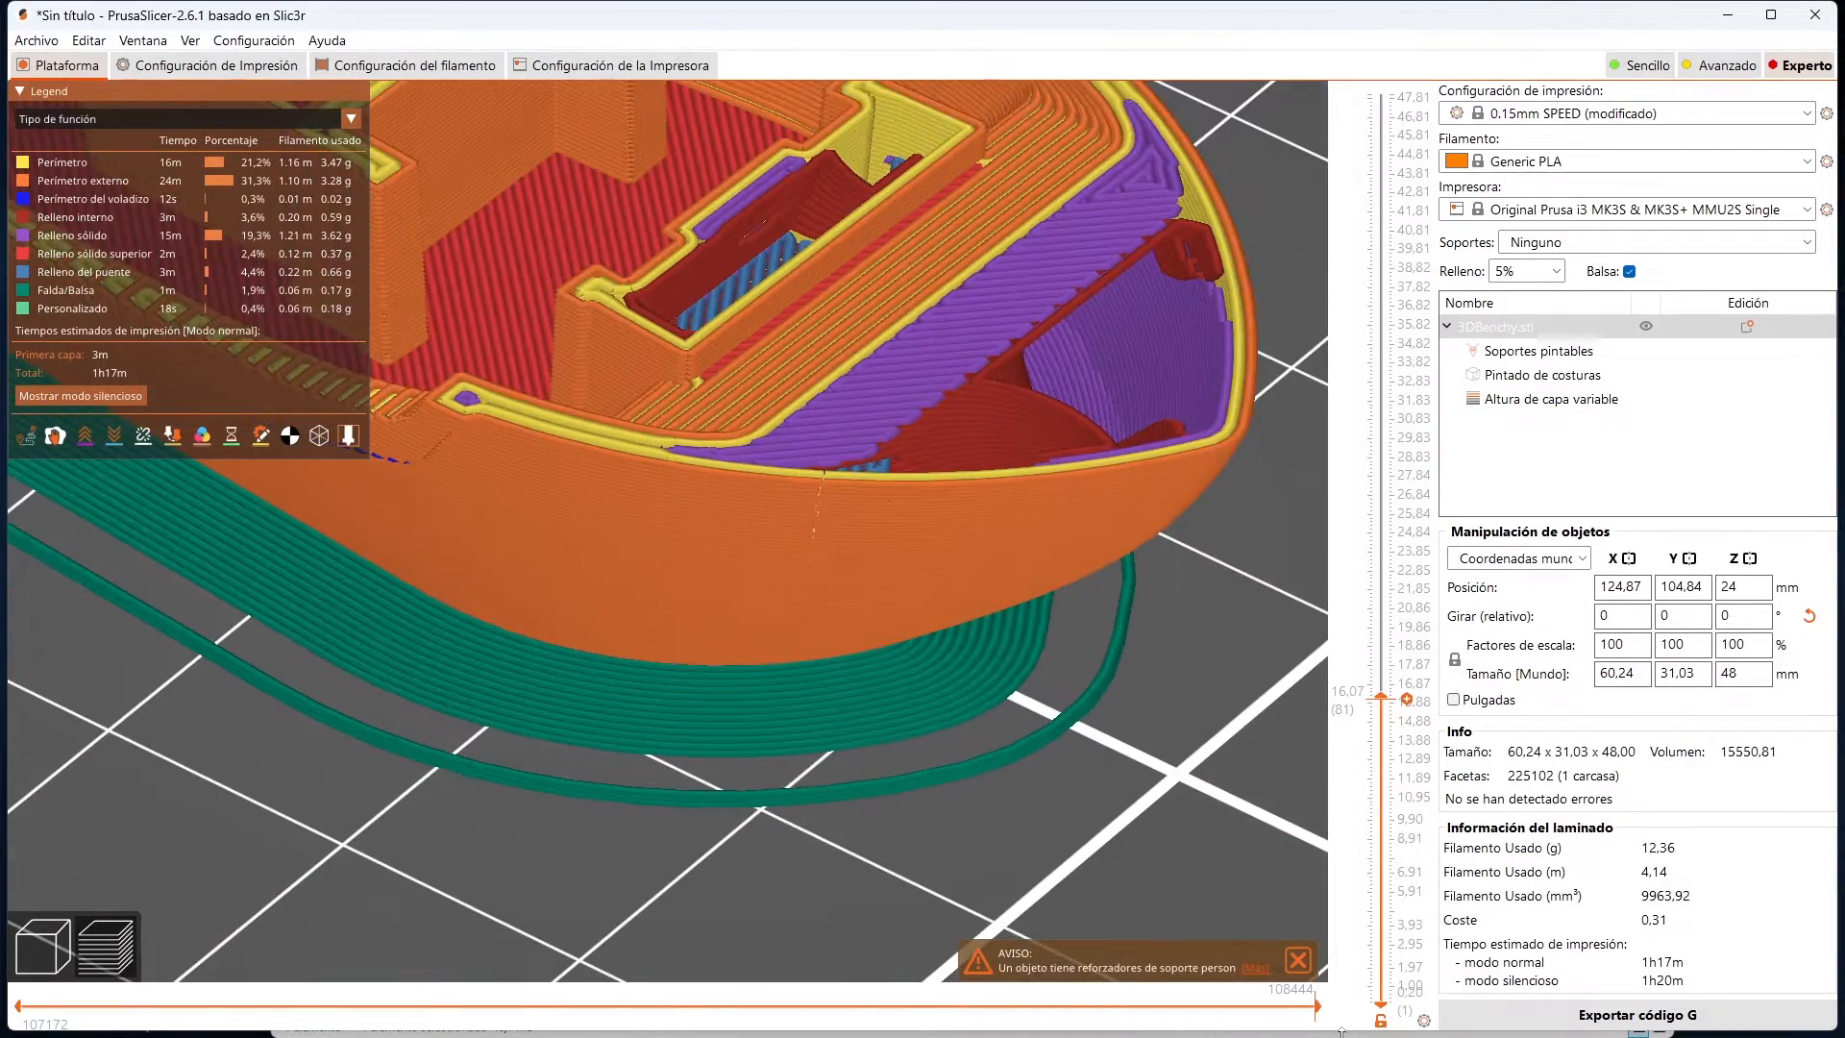
{"action": "mouse_move", "coordinate": [1316, 1006]}
{"action": "left_mouse_down"}
{"action": "mouse_move", "coordinate": [543, 1018]}
{"action": "mouse_move", "coordinate": [1073, 1028]}
{"action": "left_mouse_up"}
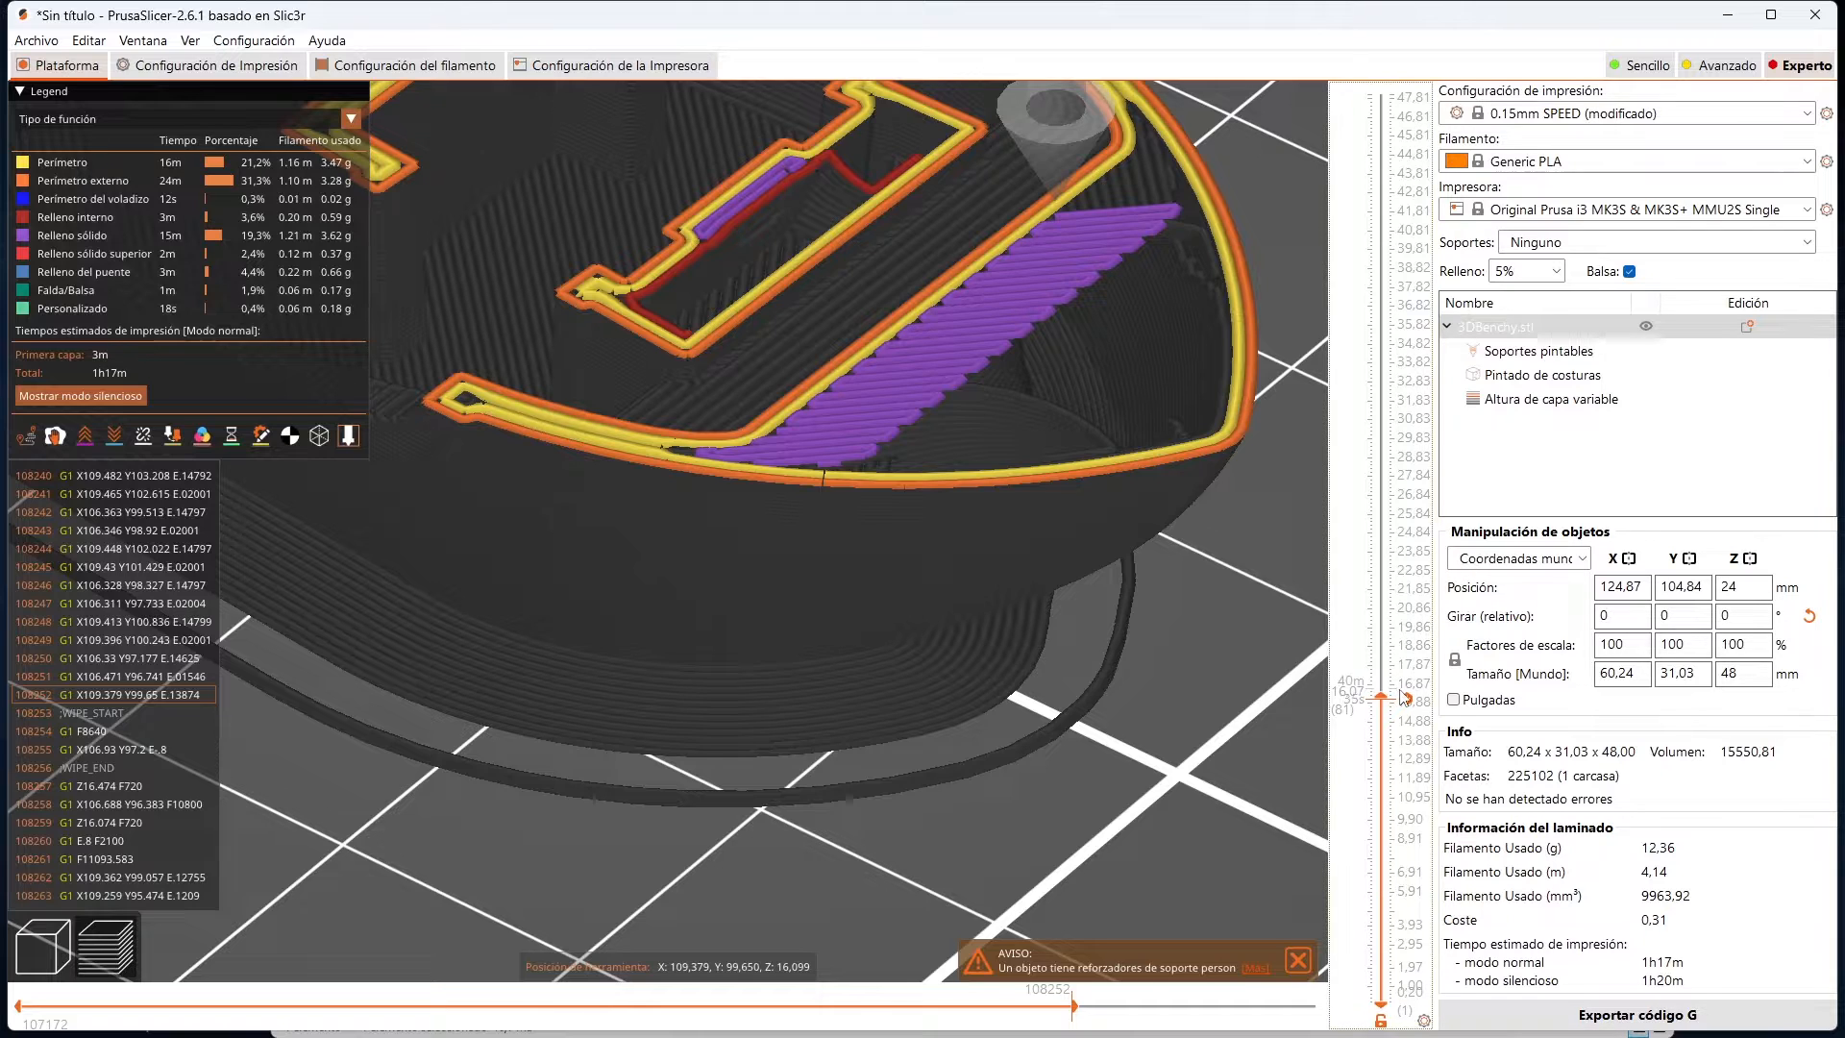
{"action": "left_click_drag", "start_coordinate": [1380, 699], "coordinate": [1378, 141]}
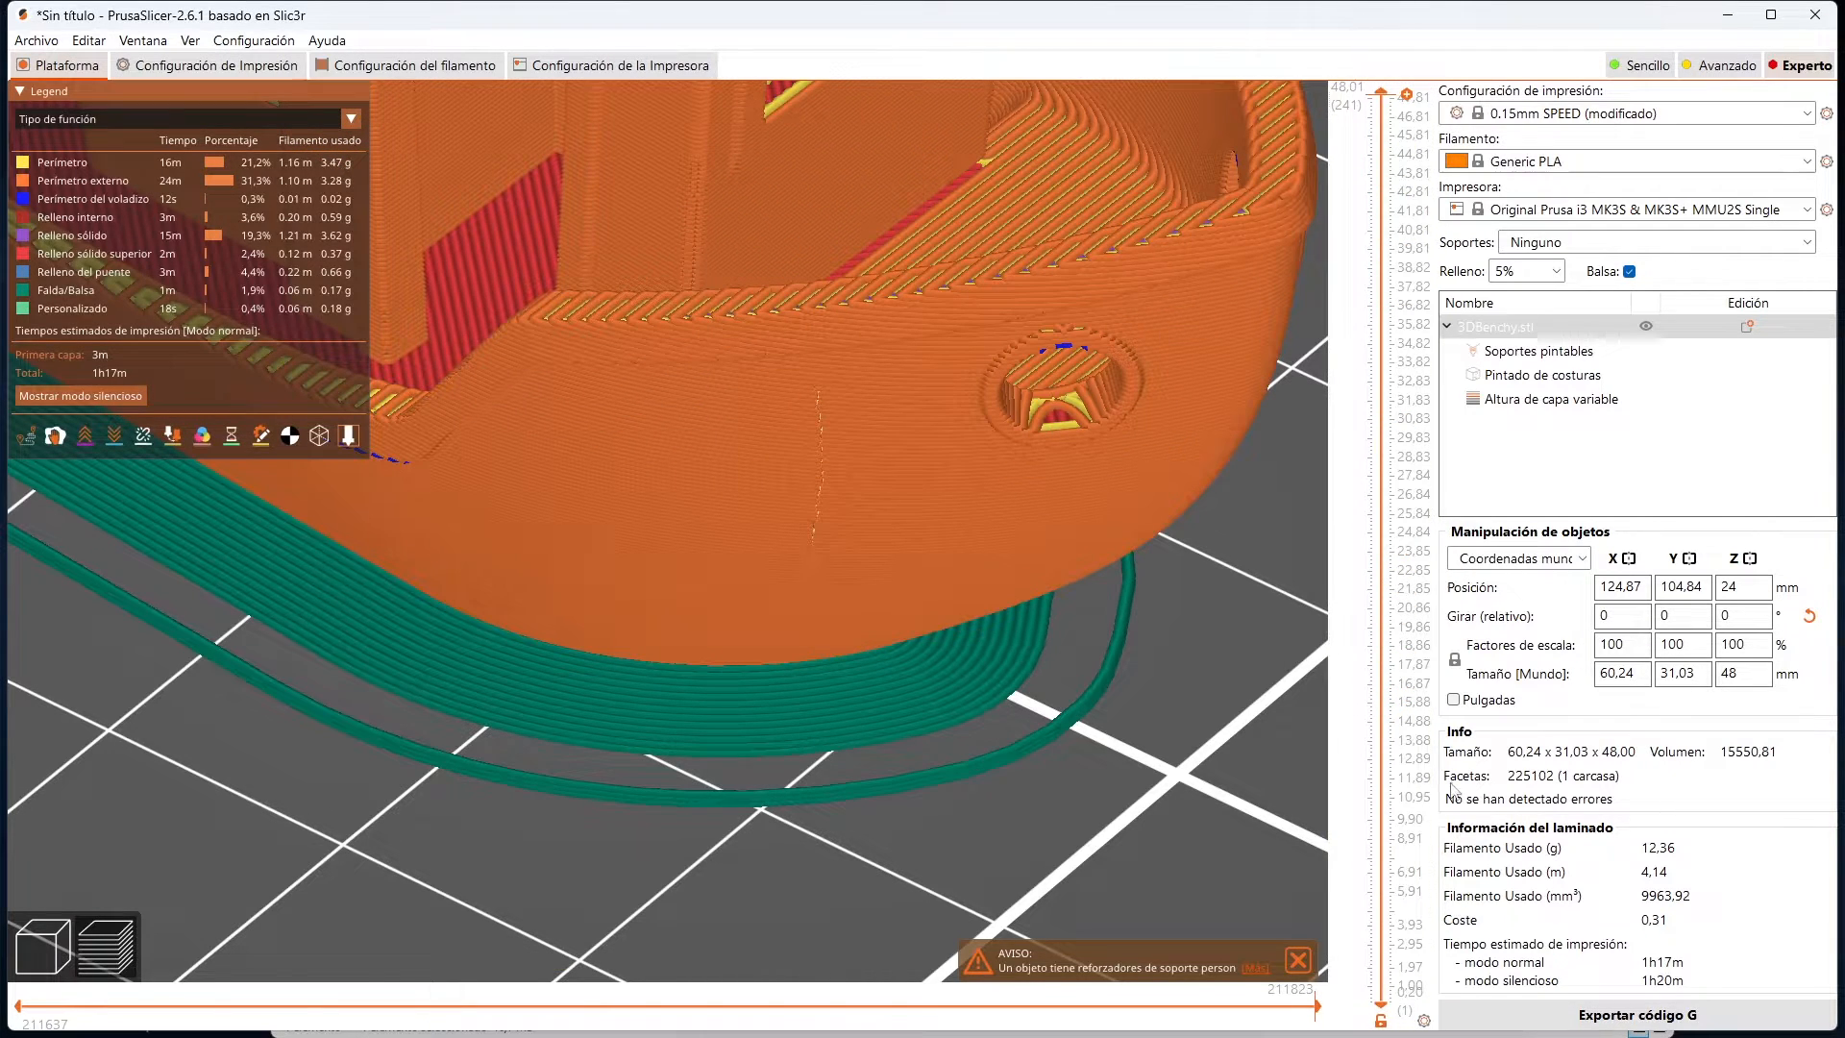
Step: Return to the 3D editor and close seam painting, keeping the boat selected
{"action": "left_click", "coordinate": [42, 946]}
{"action": "scroll", "coordinate": [977, 603], "scroll_direction": "down", "scroll_amount": 2}
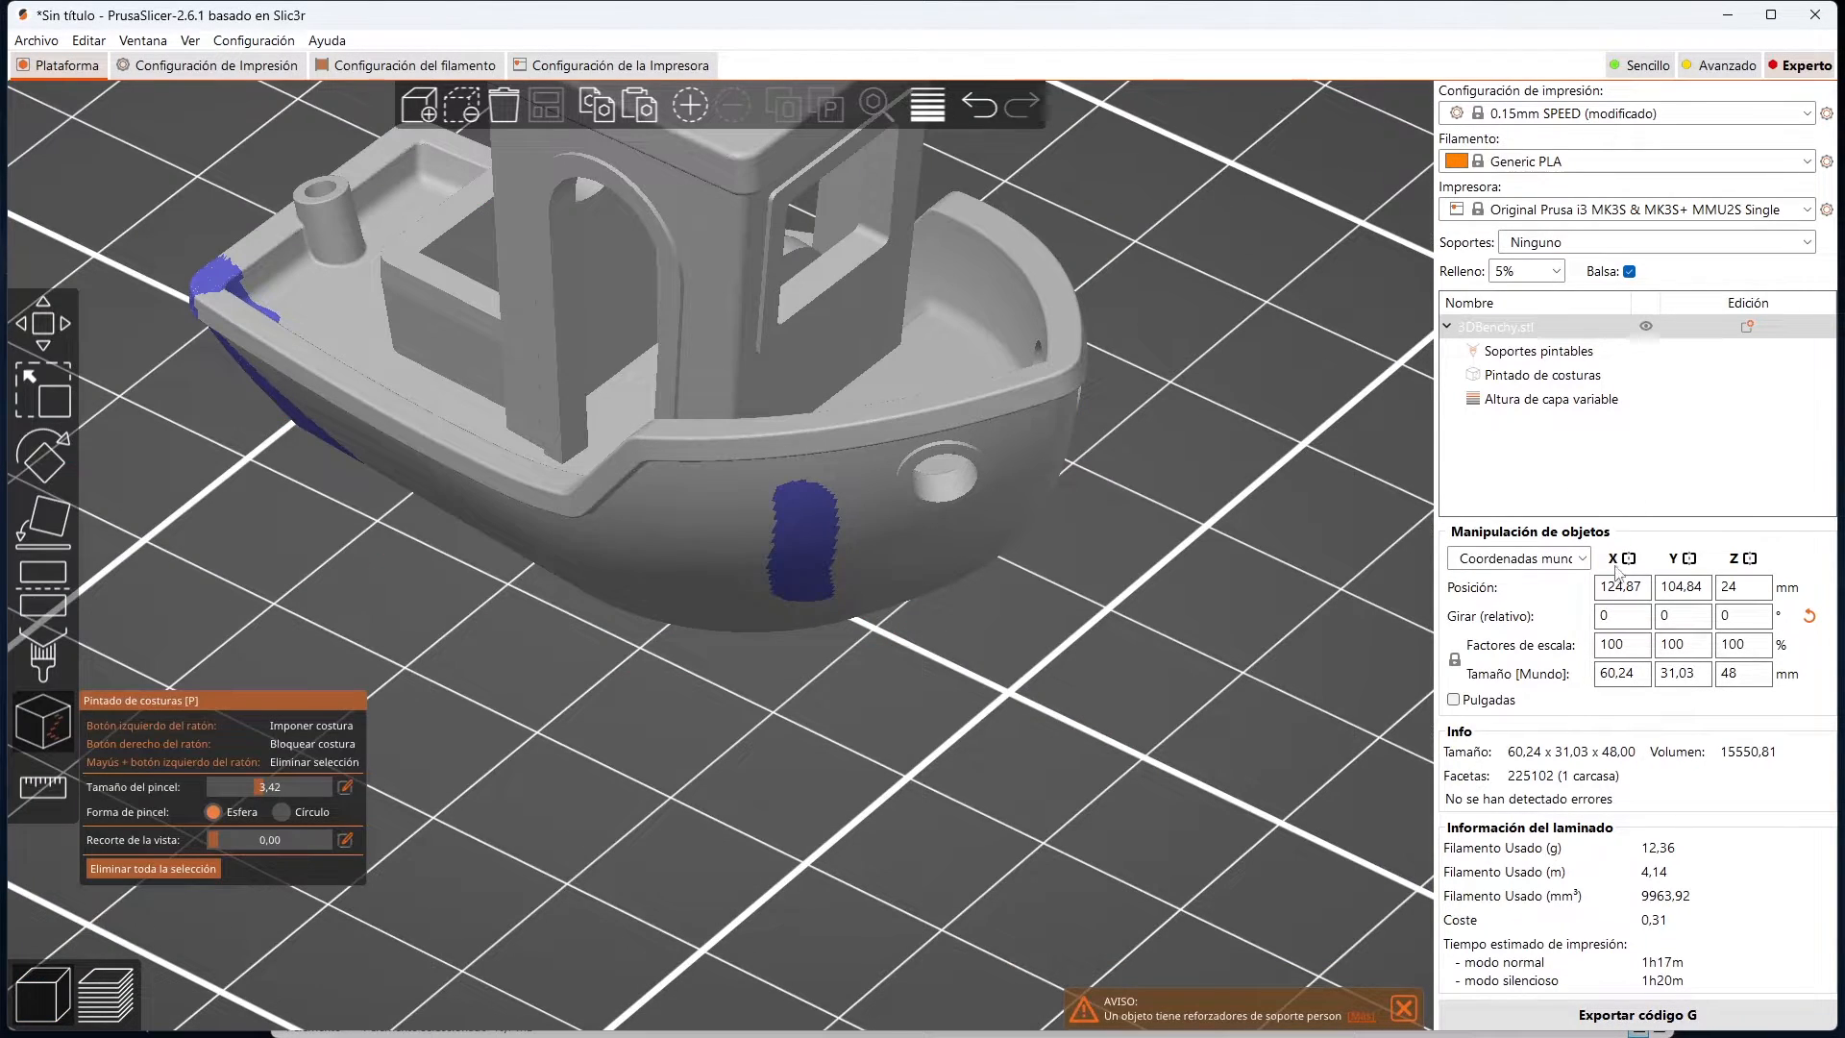
{"action": "key", "text": "Escape"}
{"action": "scroll", "coordinate": [1091, 832], "scroll_direction": "down", "scroll_amount": 5}
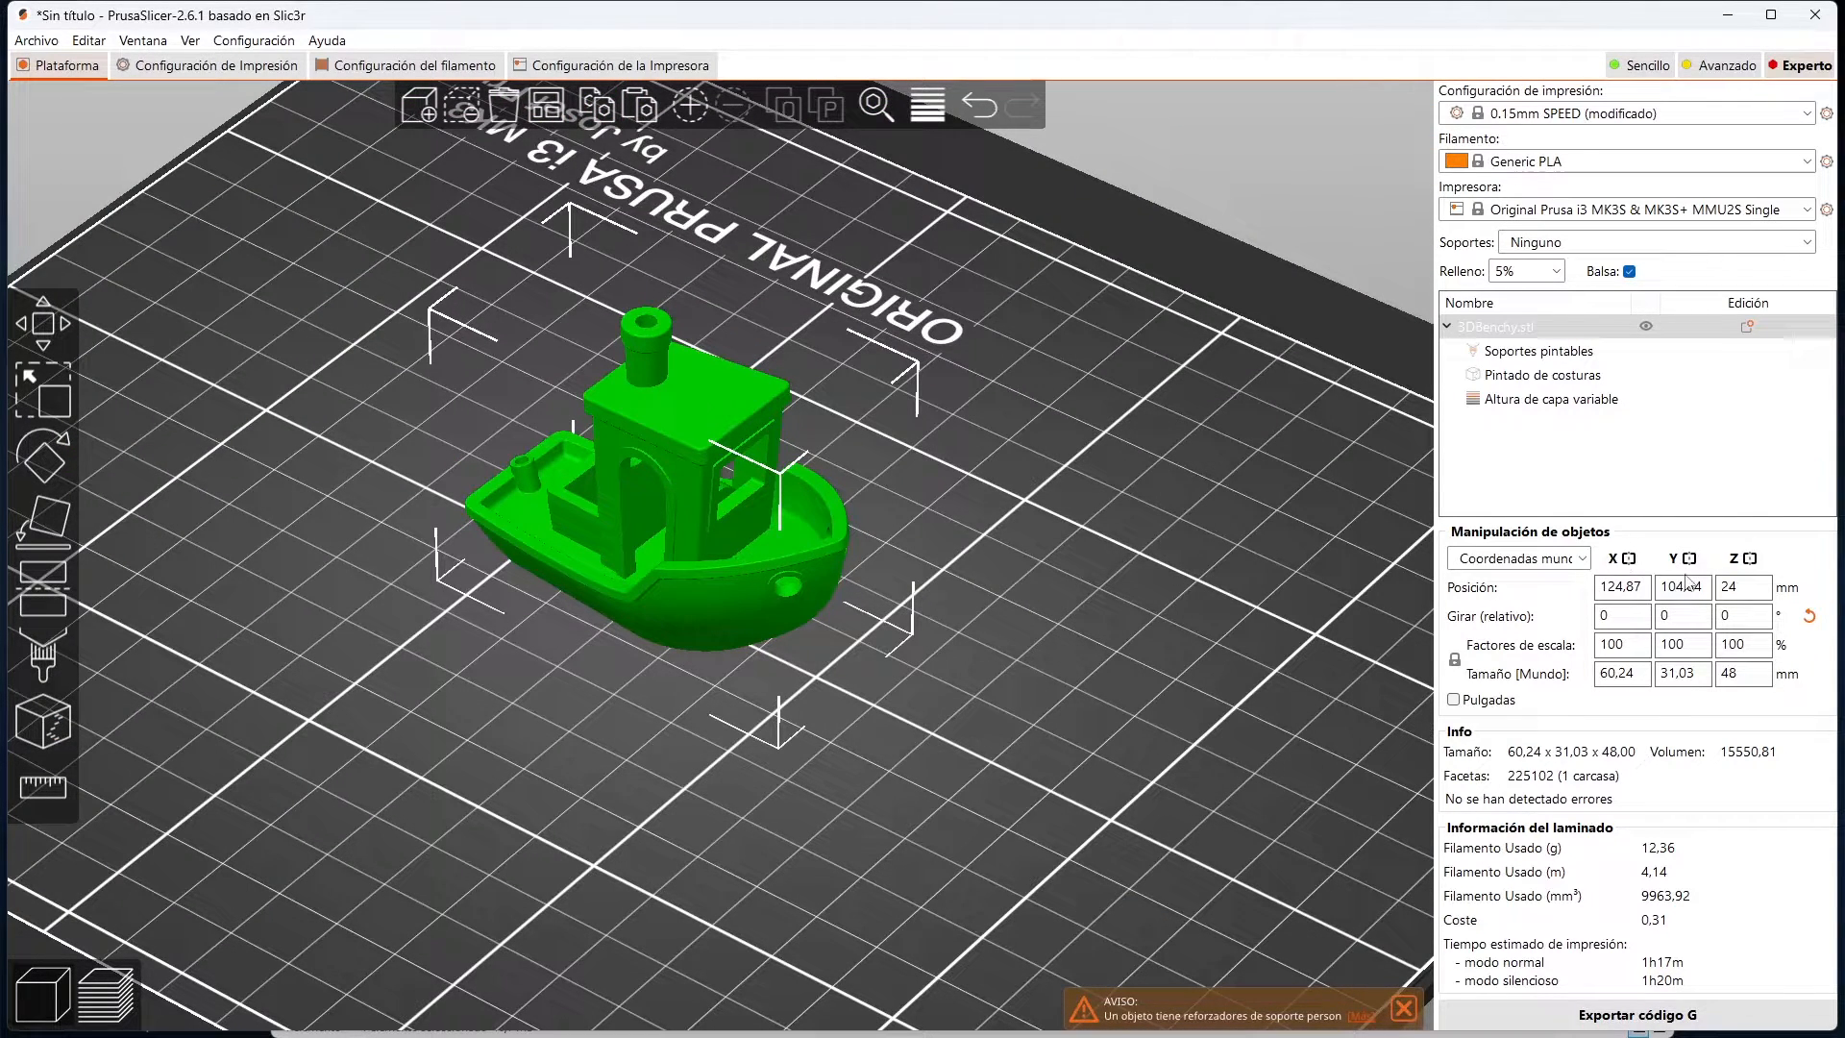
Step: Set the boat's X position to 200 mm
{"action": "left_click", "coordinate": [1646, 586]}
{"action": "left_click_drag", "start_coordinate": [1646, 586], "coordinate": [1387, 586]}
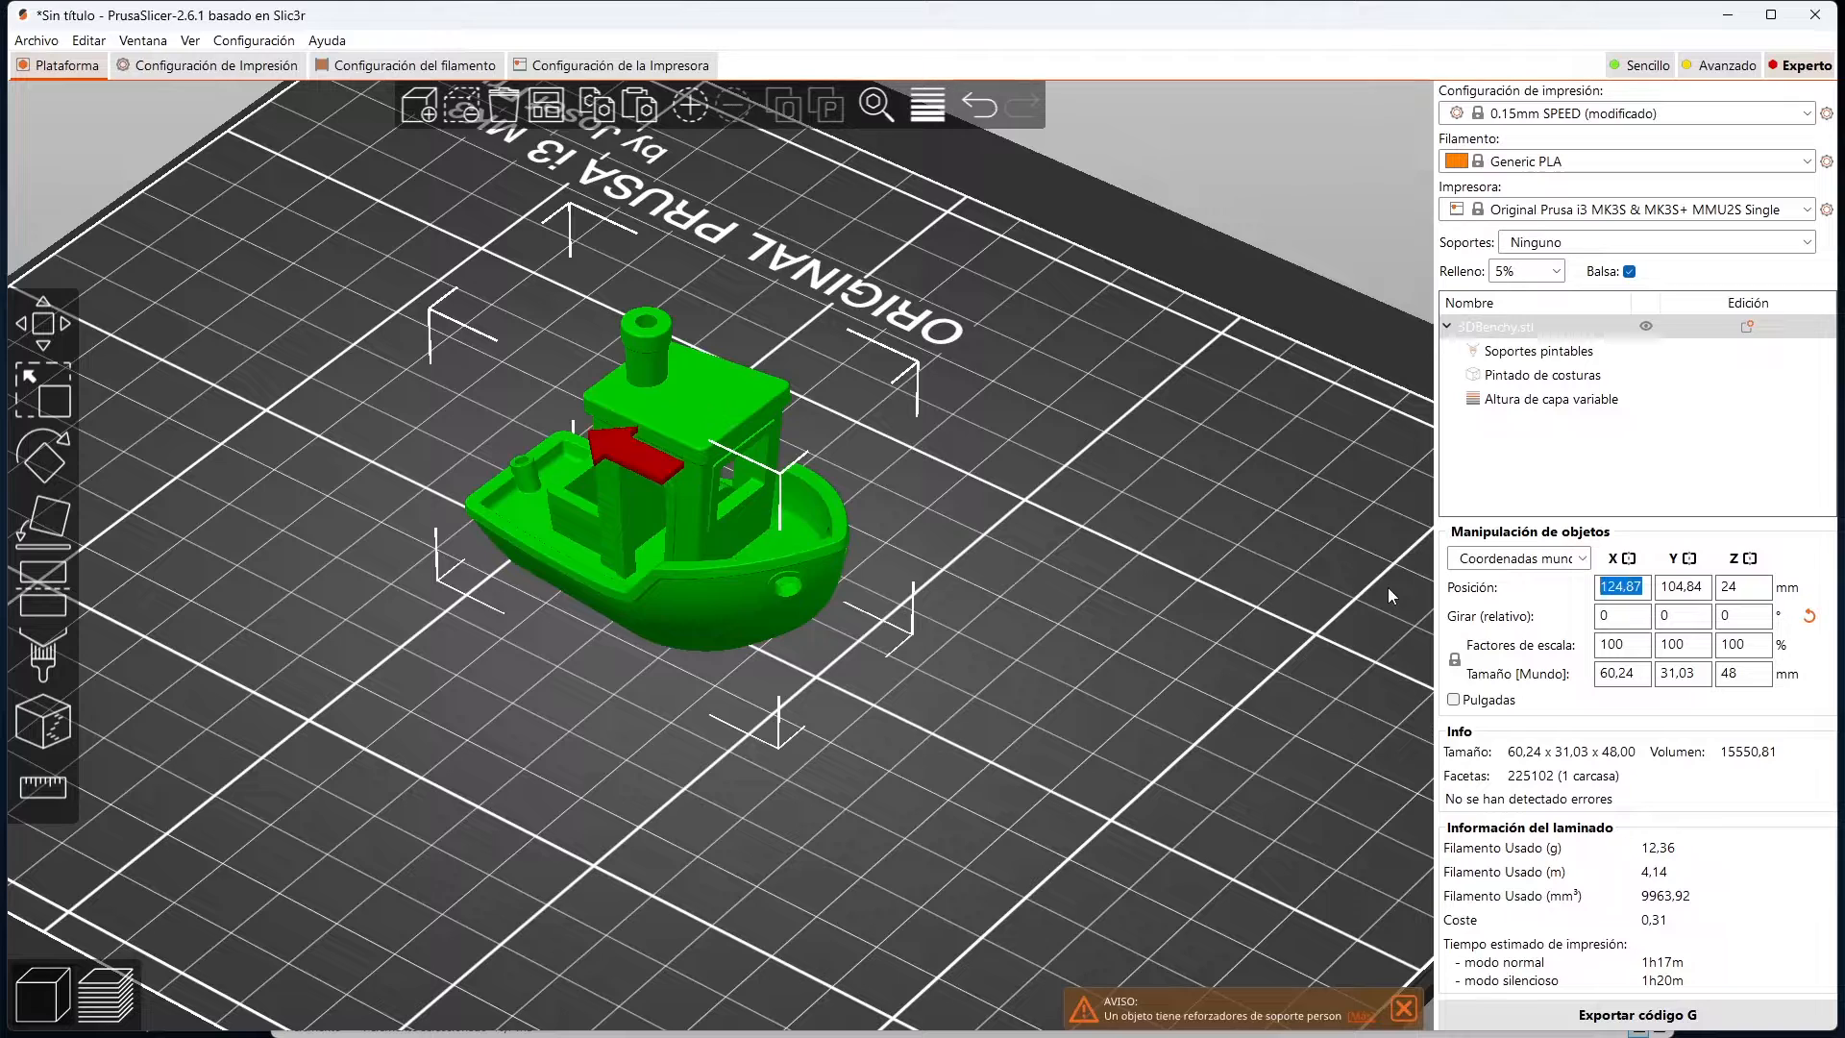
{"action": "type", "text": "200"}
{"action": "key", "text": "Return"}
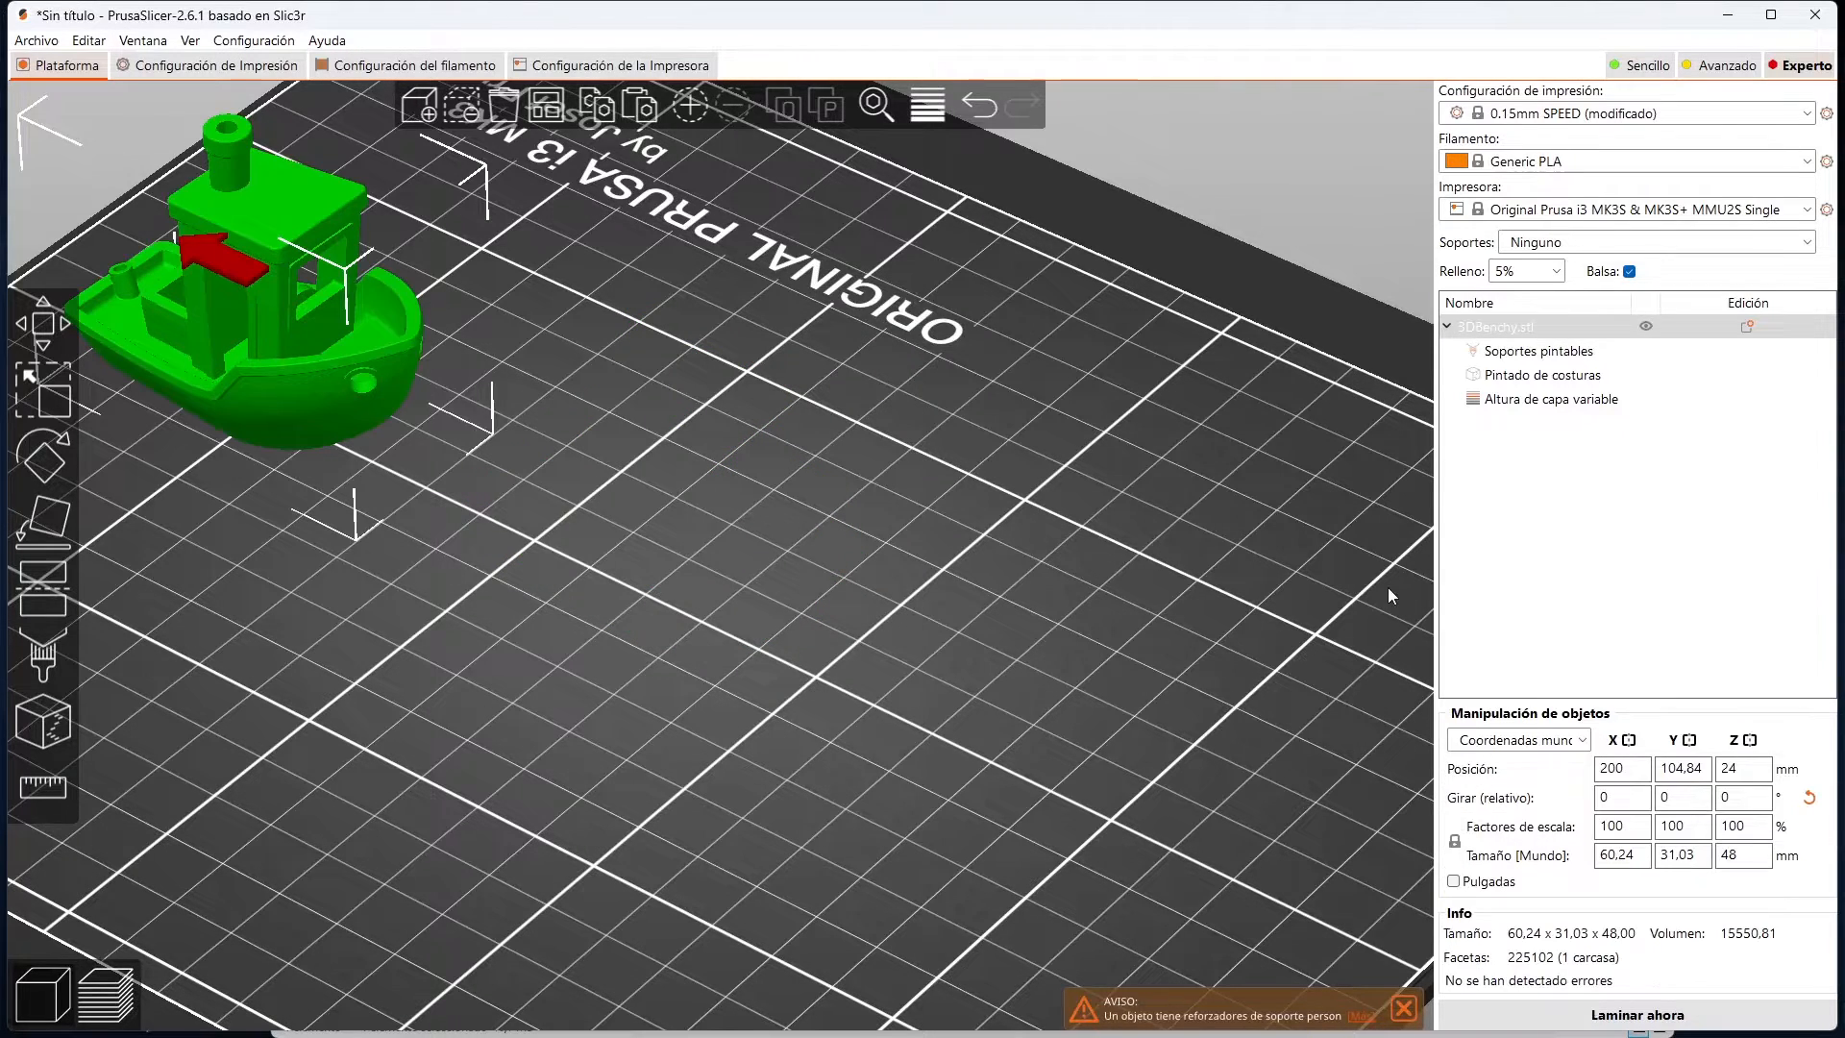
{"action": "scroll", "coordinate": [1009, 635], "scroll_direction": "down", "scroll_amount": 3}
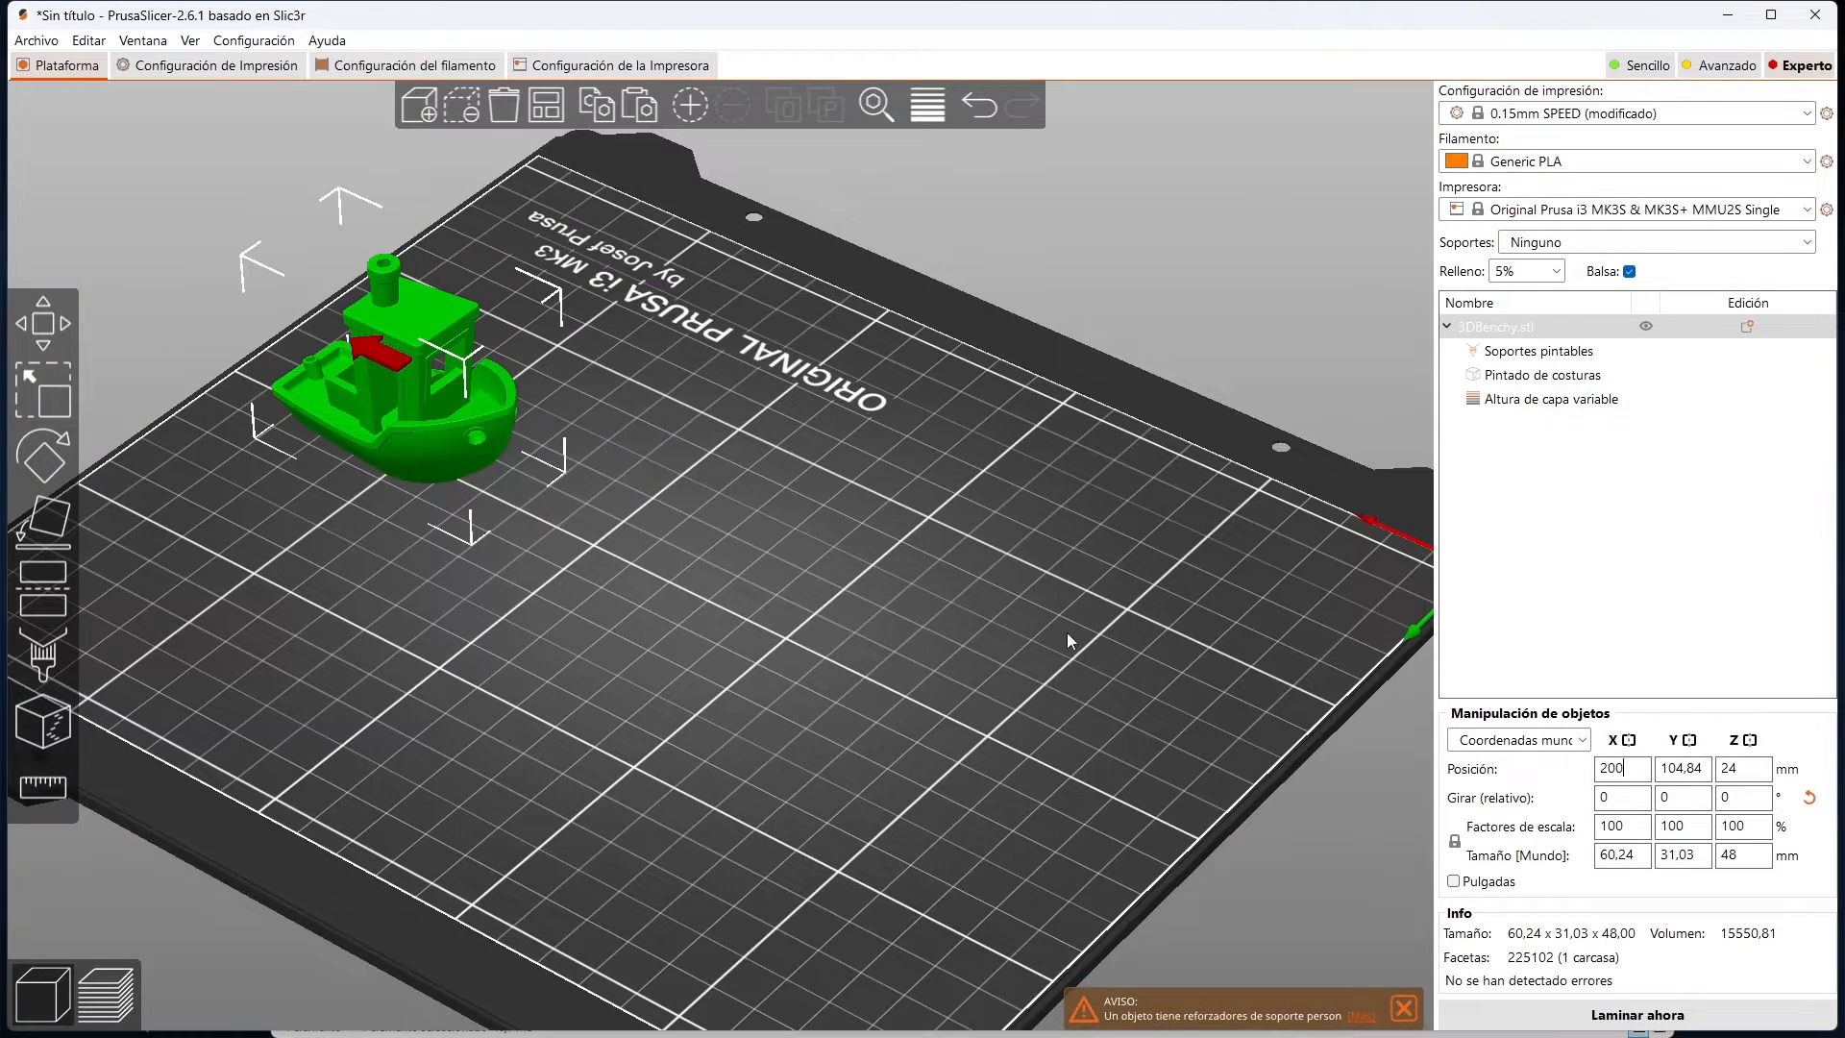
Step: Scale the boat uniformly to 180 % and move it back inside the bed to about X 164, Y 104 mm
{"action": "double_click", "coordinate": [1606, 827]}
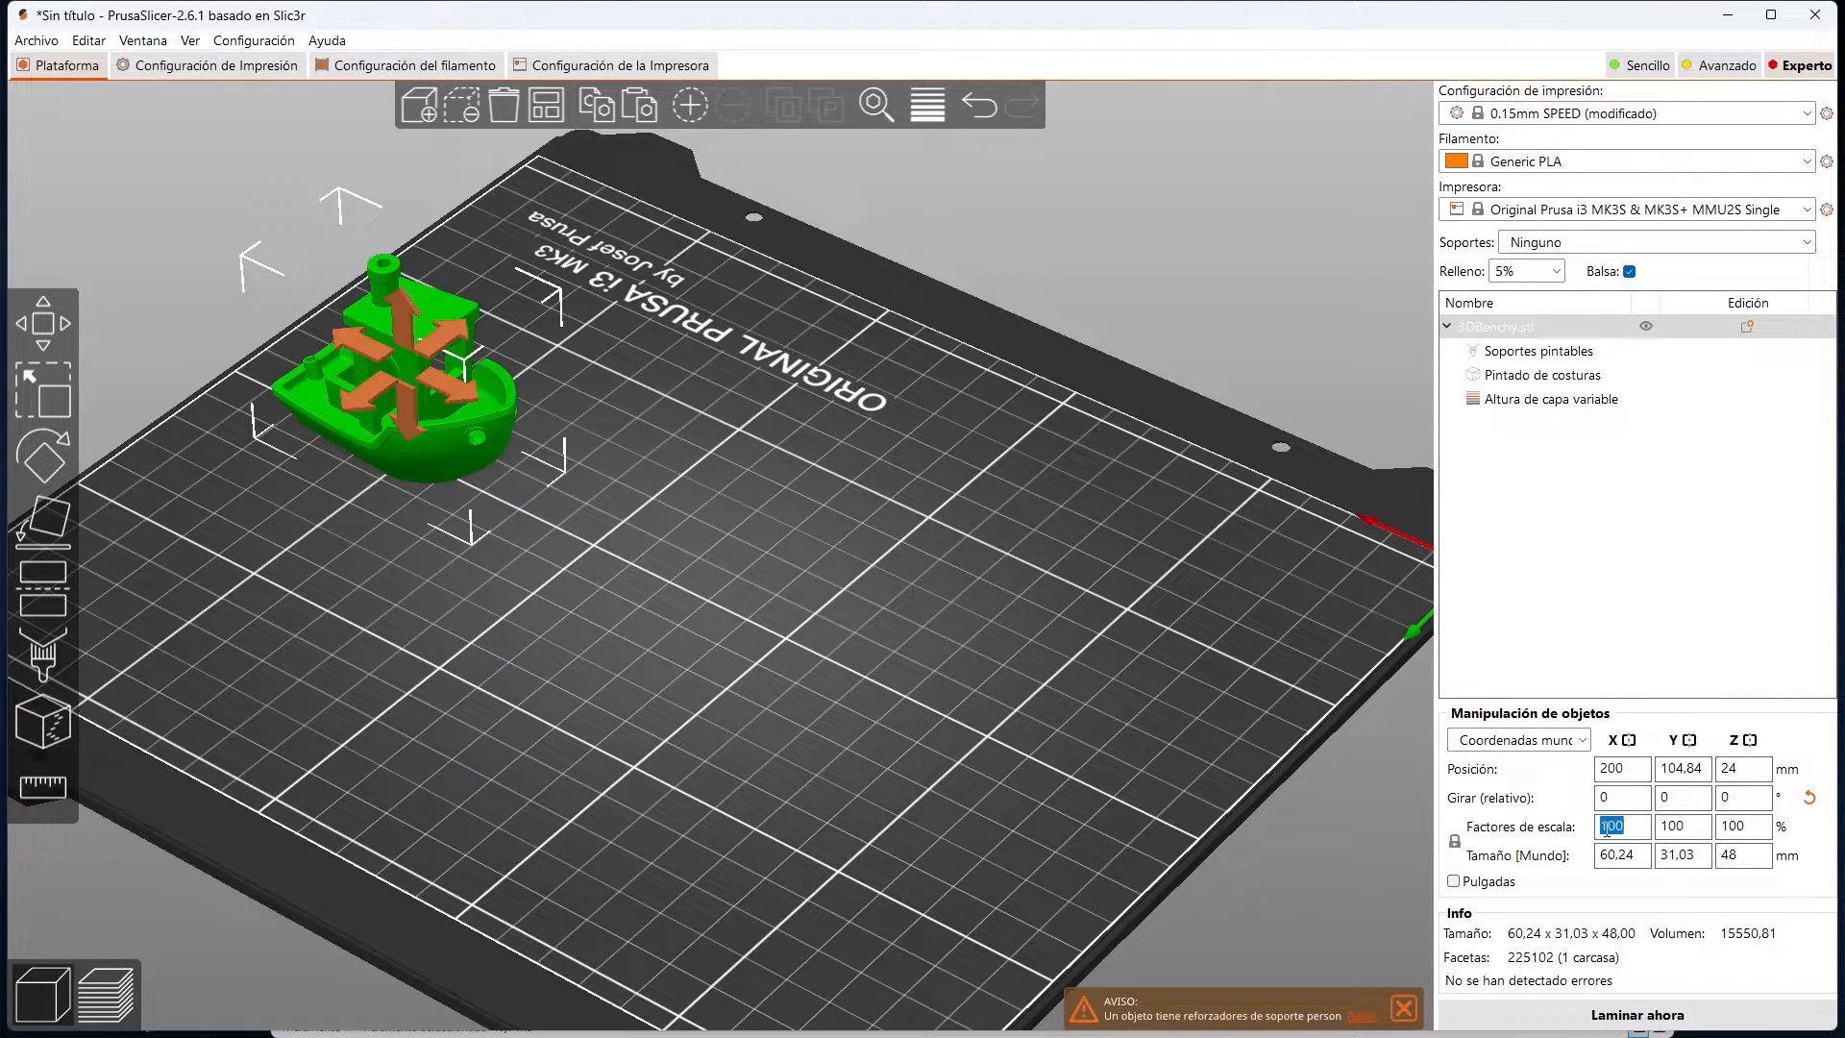
{"action": "type", "text": "180"}
{"action": "key", "text": "Return"}
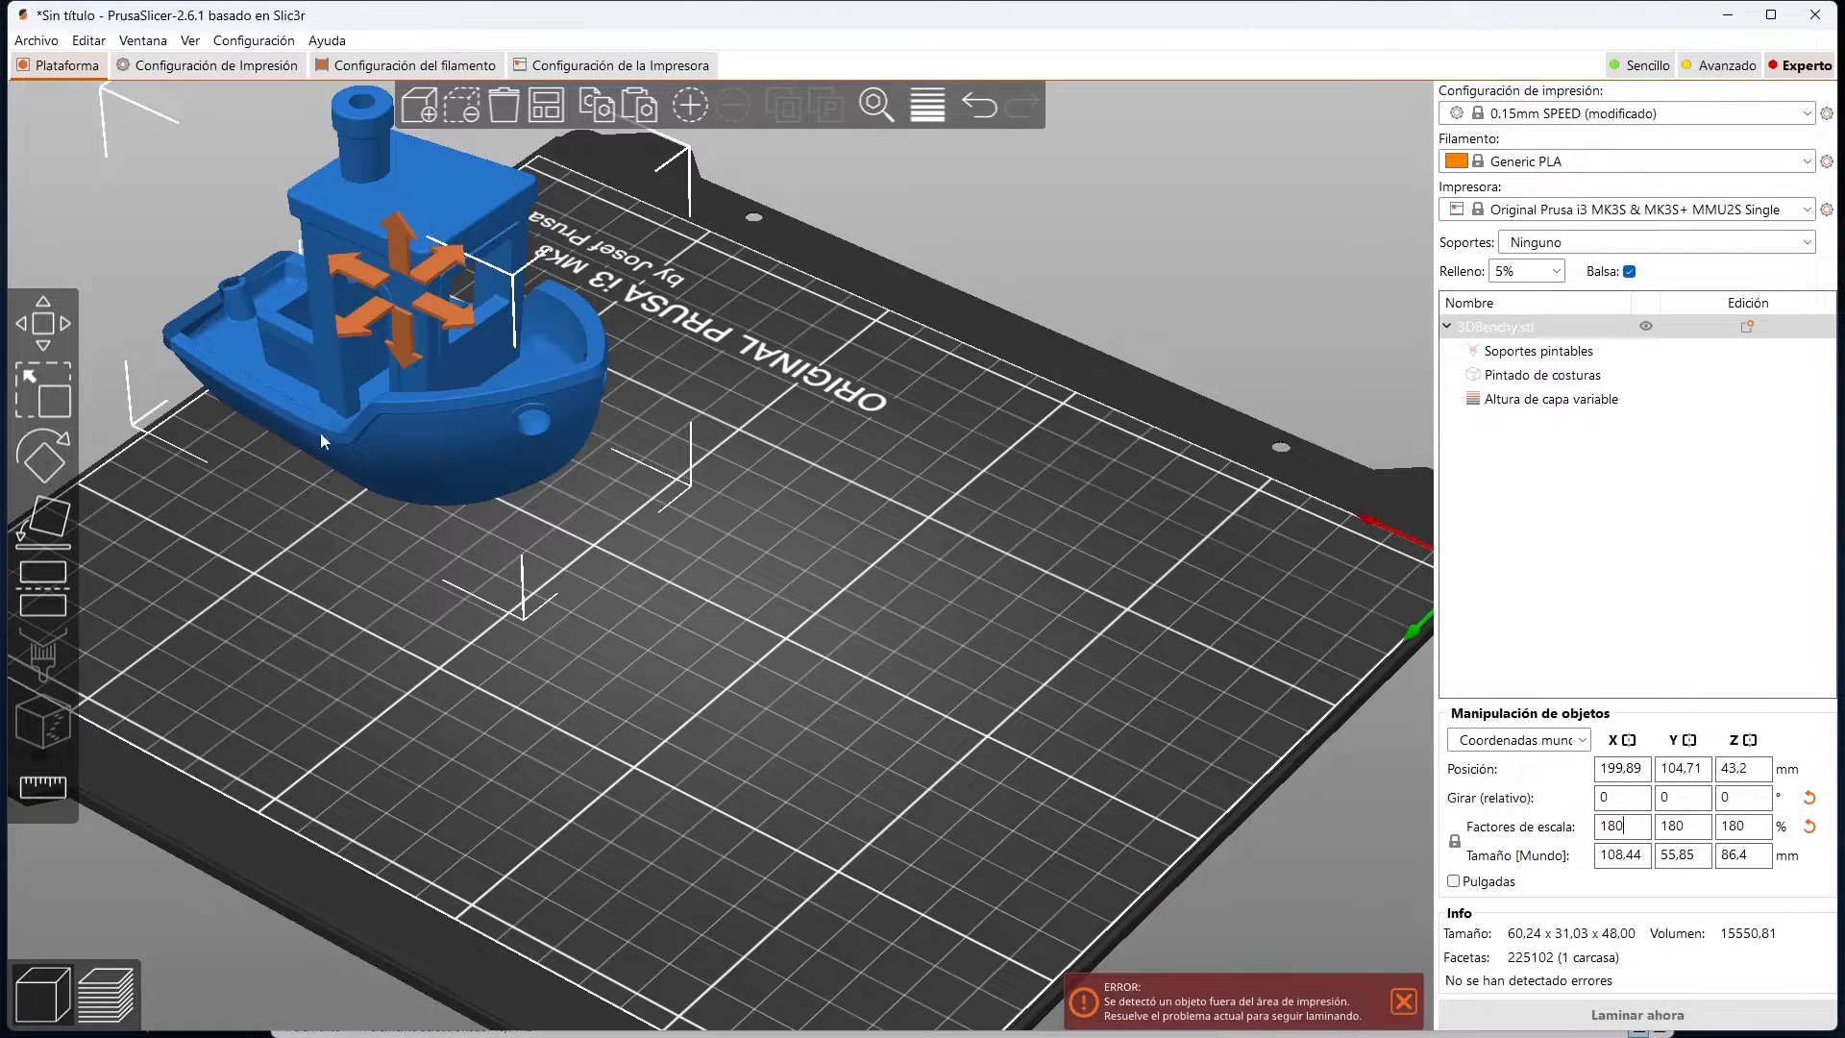
{"action": "left_click_drag", "start_coordinate": [313, 409], "coordinate": [454, 471]}
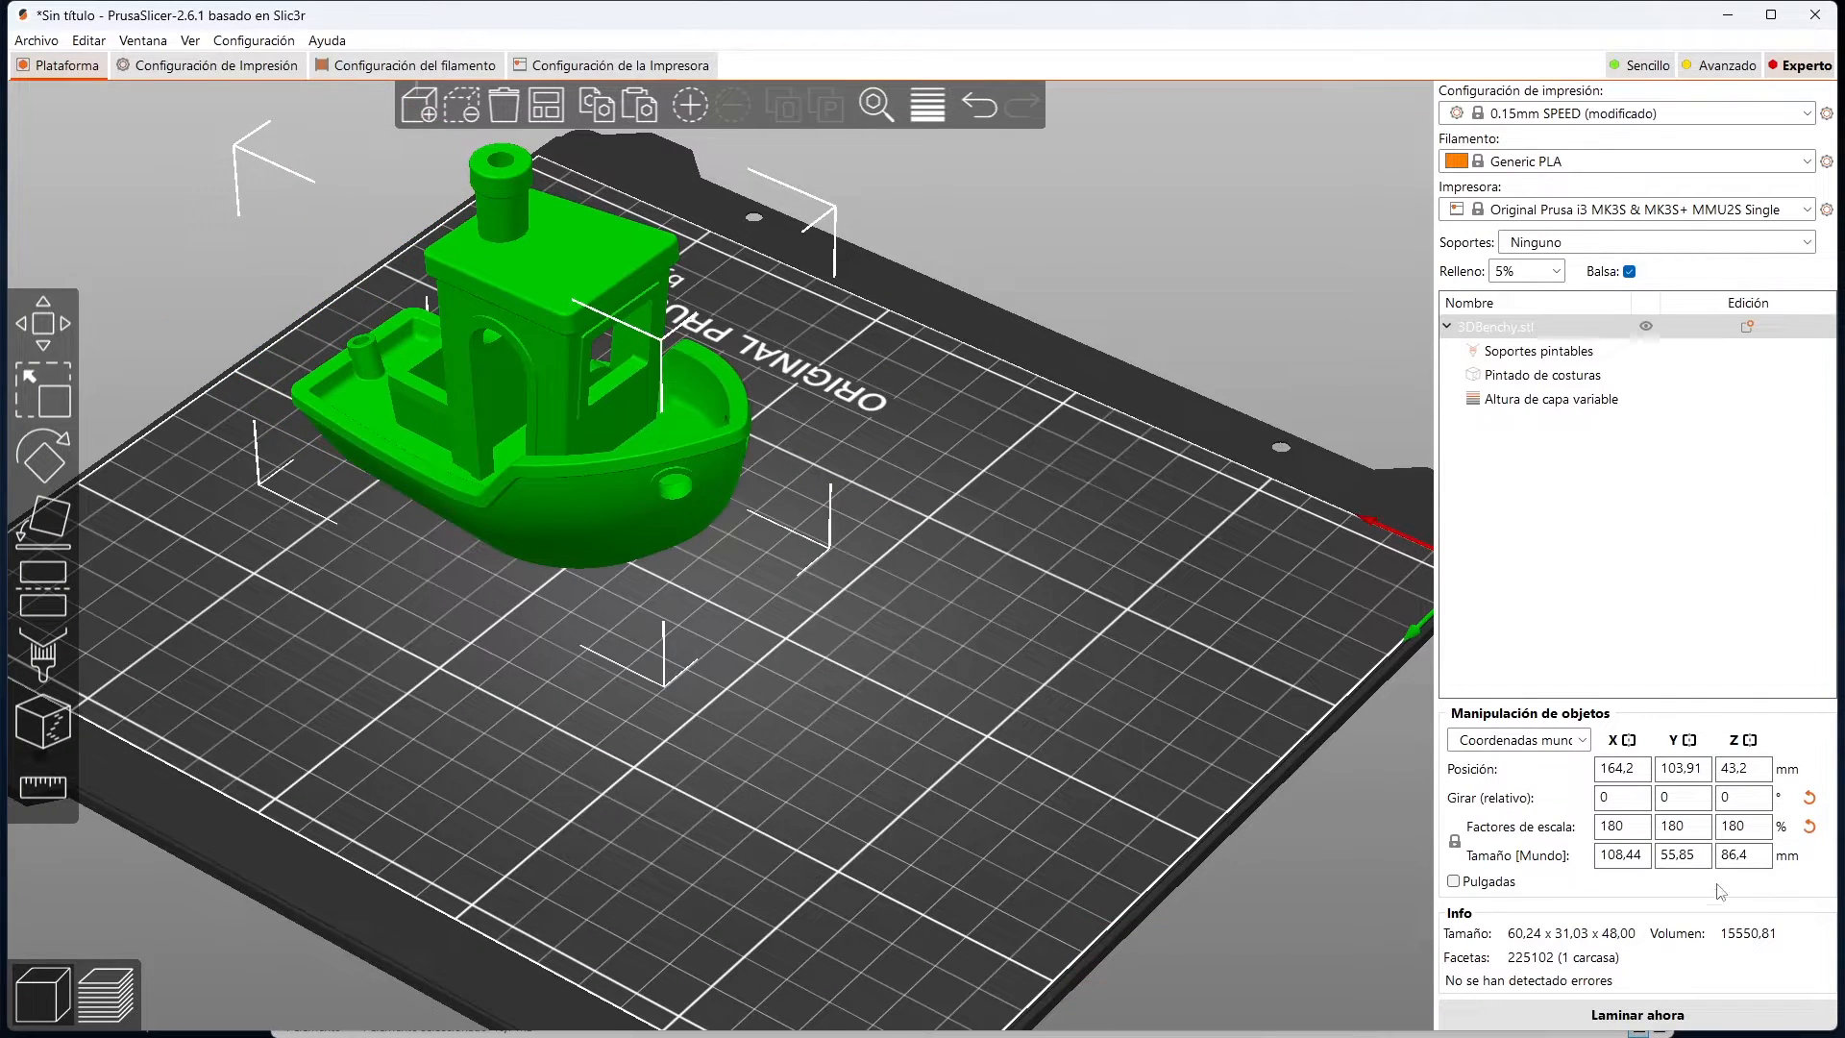
Step: Unlock the proportional scale factors and set the boat's Y scale to 190 %, then to 90 %
{"action": "left_click", "coordinate": [1454, 841]}
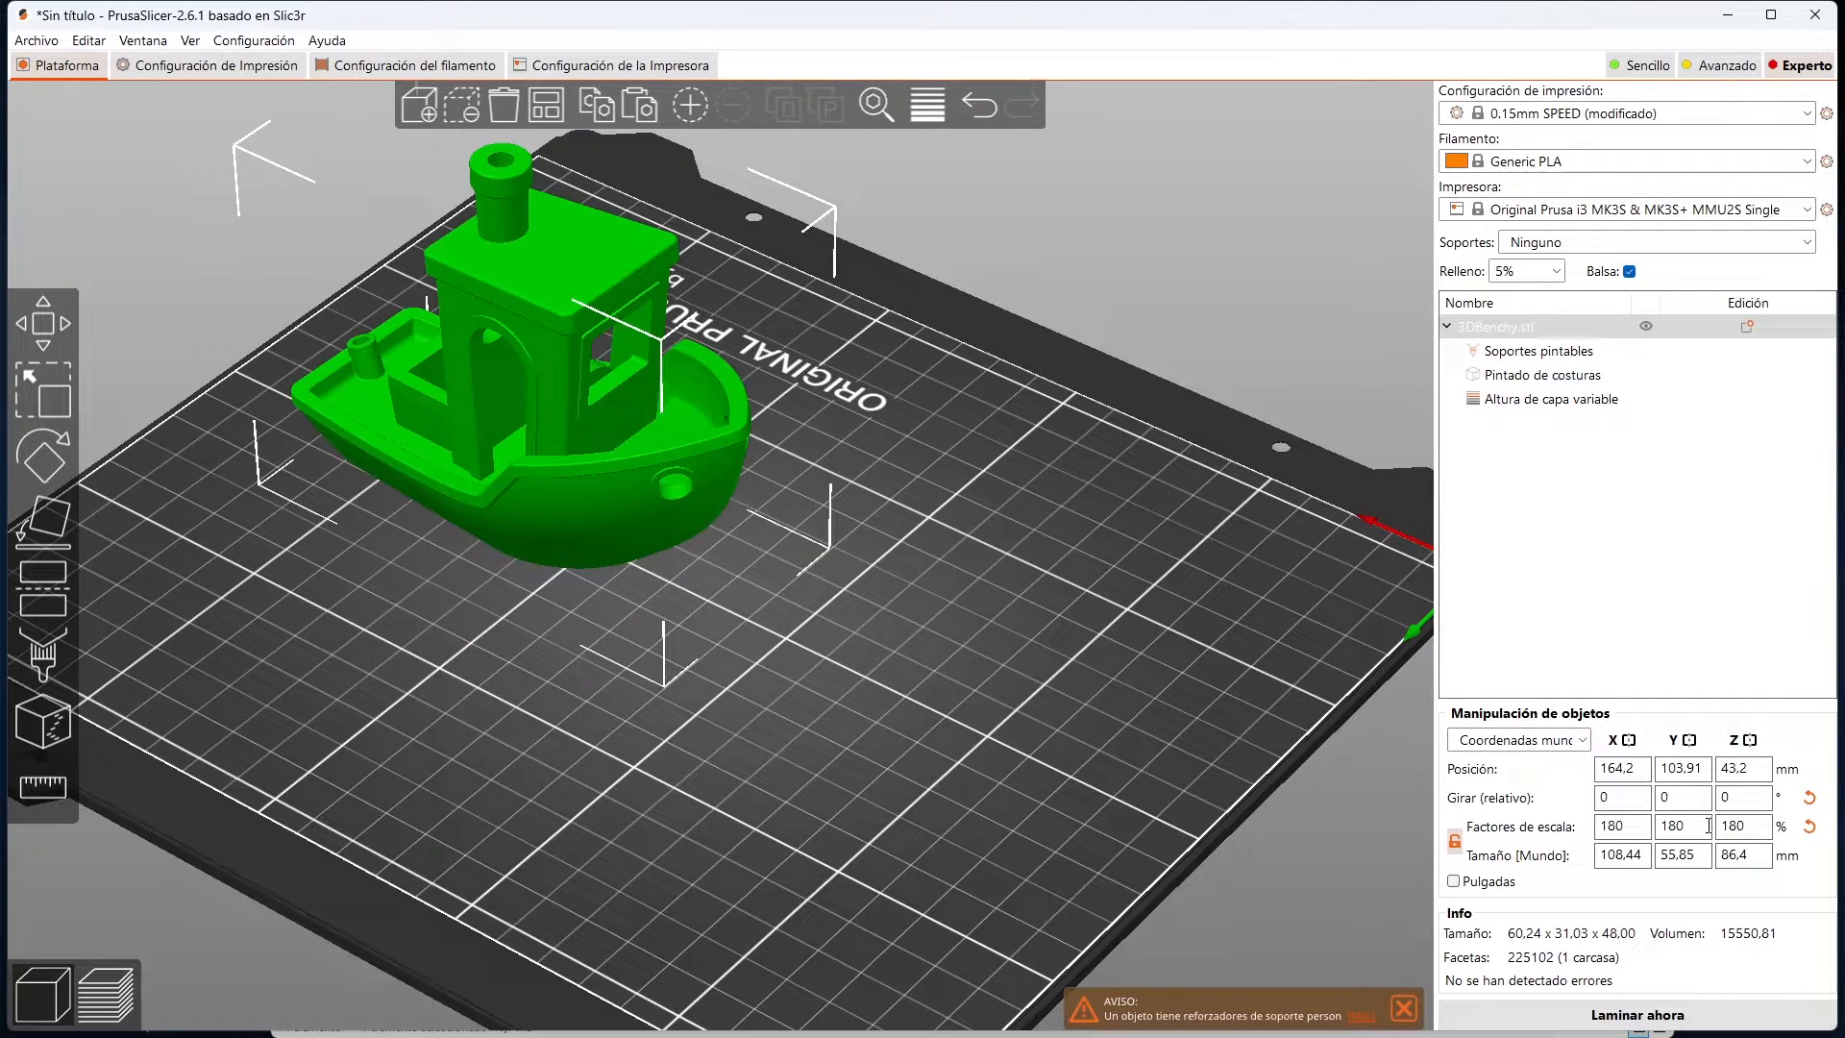
{"action": "left_click_drag", "start_coordinate": [1708, 825], "coordinate": [1669, 825]}
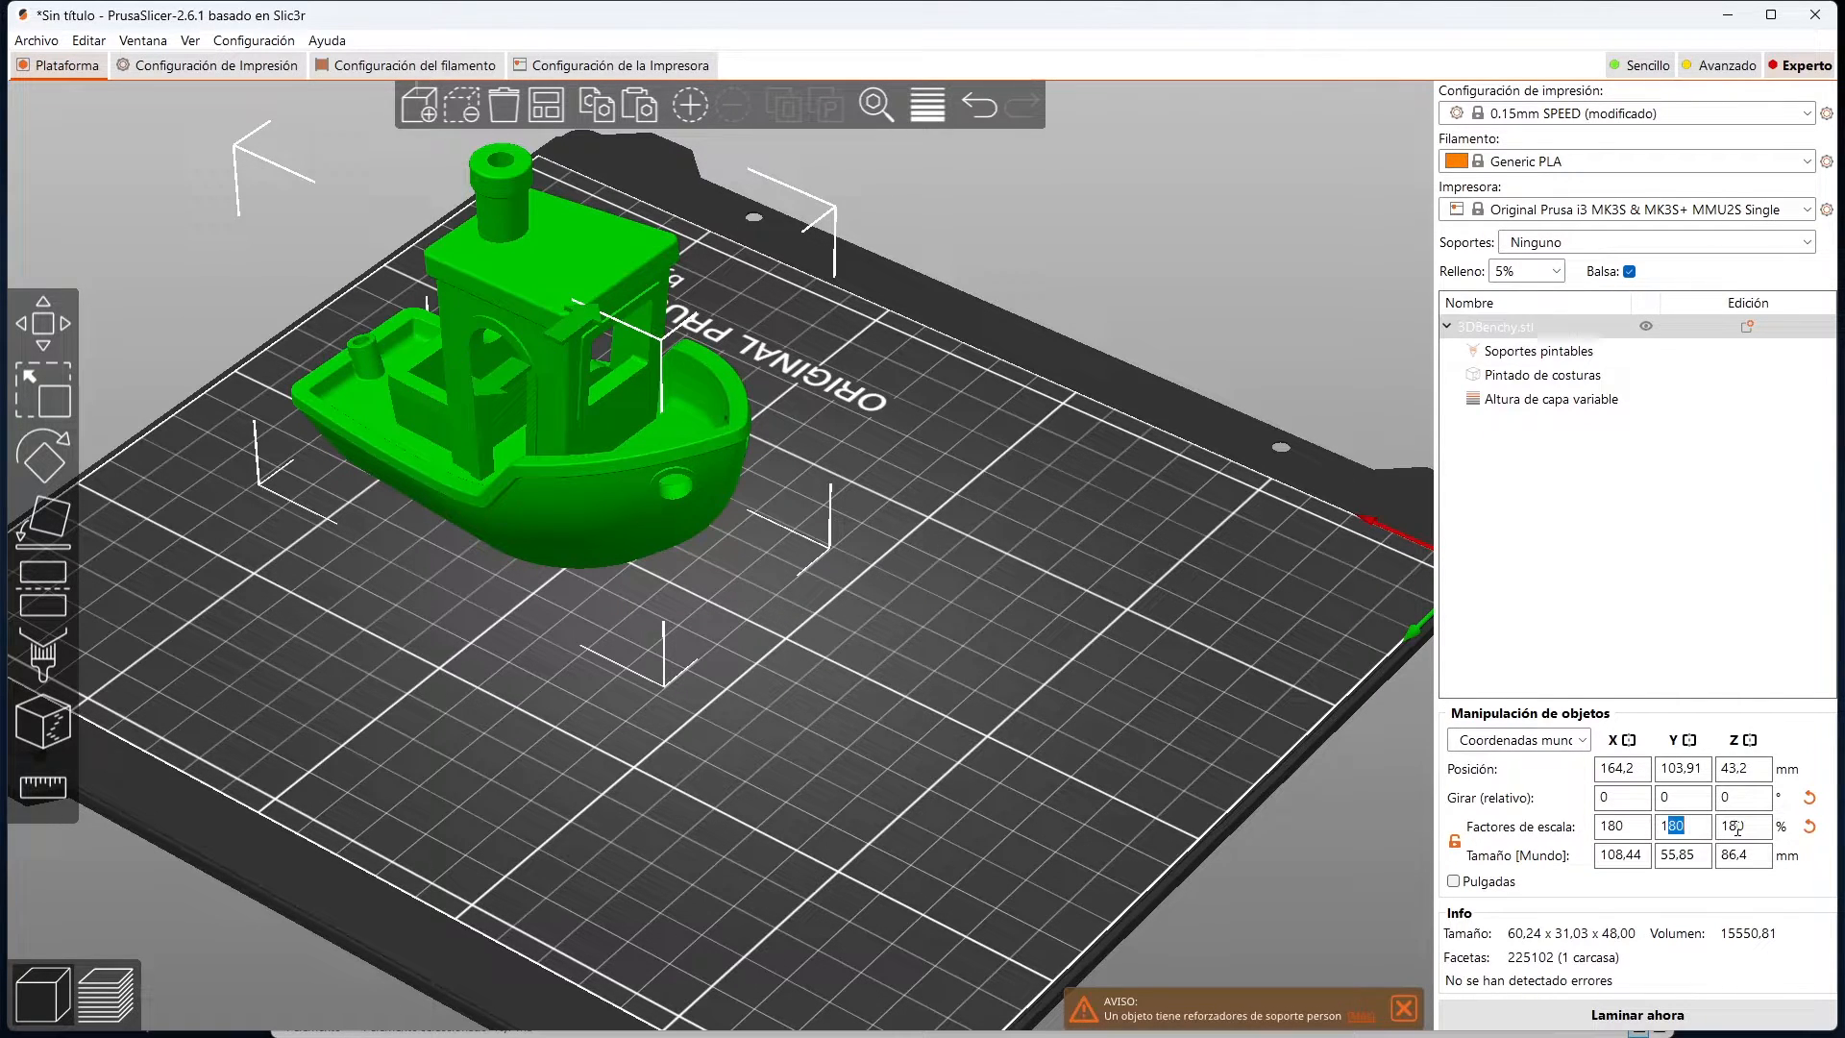
{"action": "type", "text": "90"}
{"action": "key", "text": "Tab"}
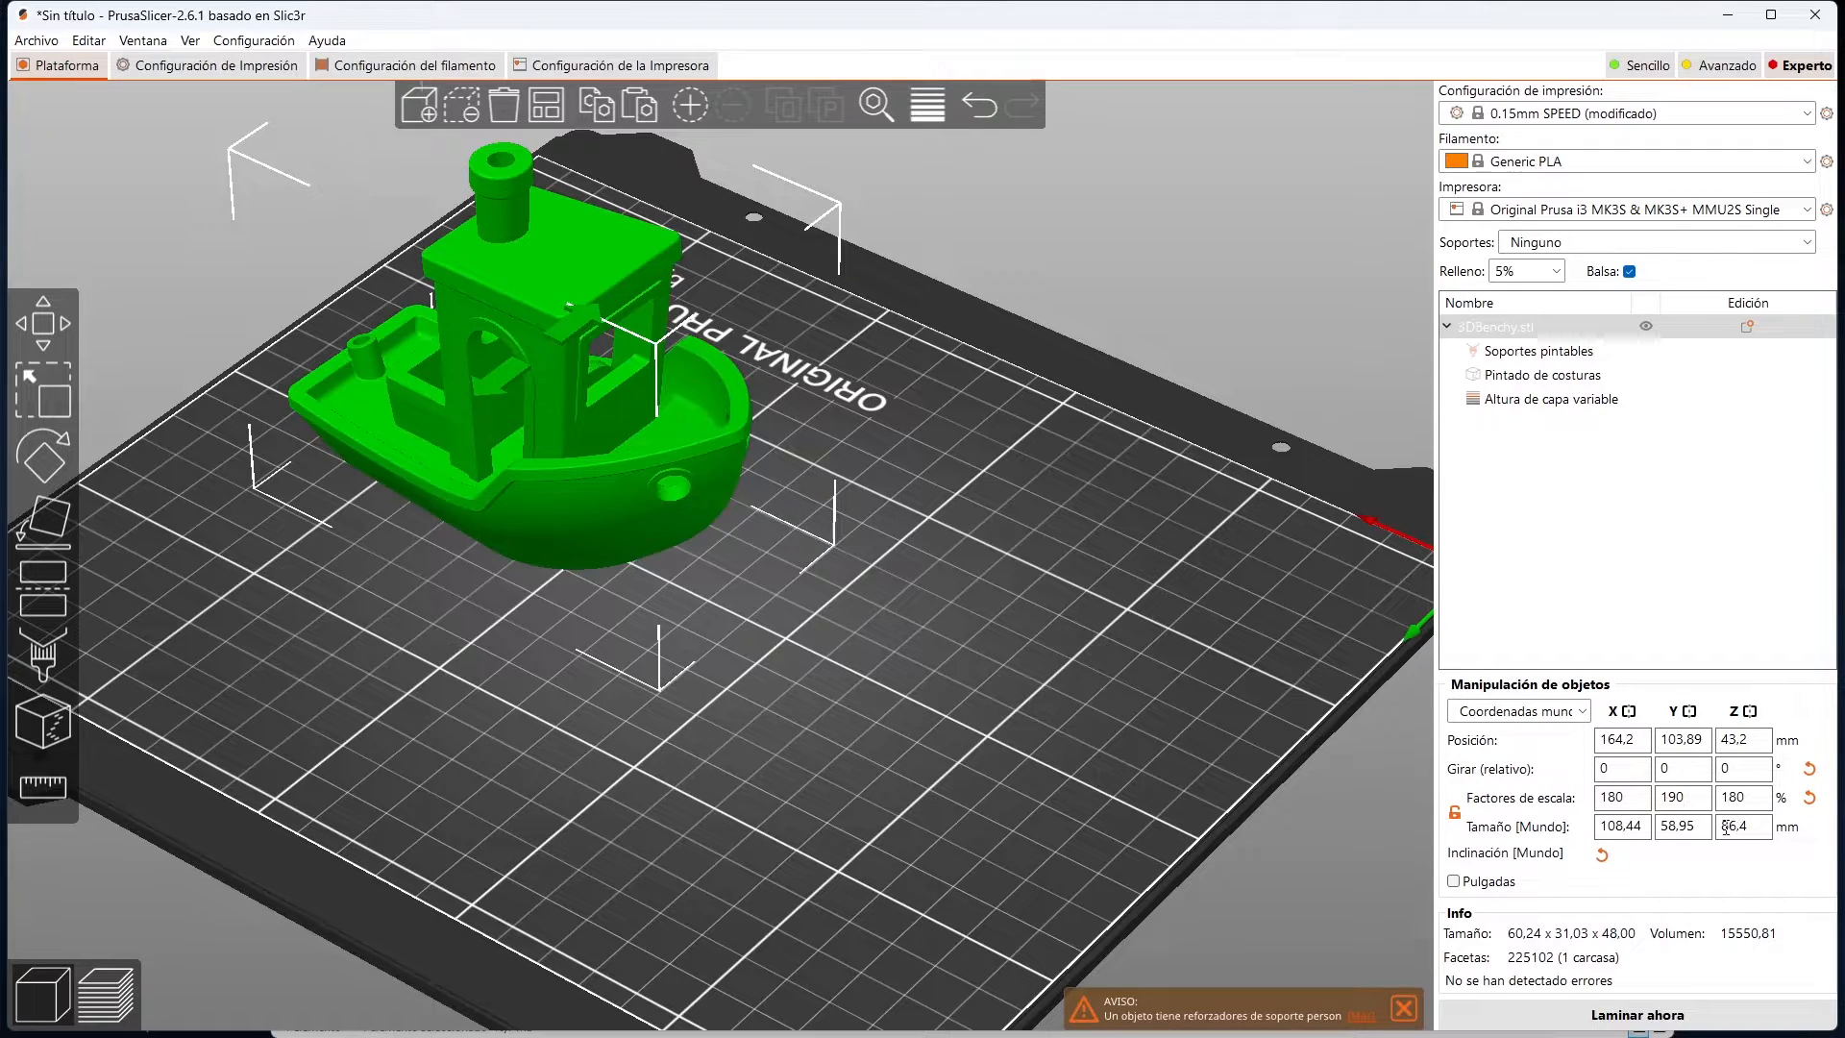
{"action": "left_click_drag", "start_coordinate": [1669, 797], "coordinate": [1663, 798]}
{"action": "key", "text": "BackSpace"}
{"action": "key", "text": "Return"}
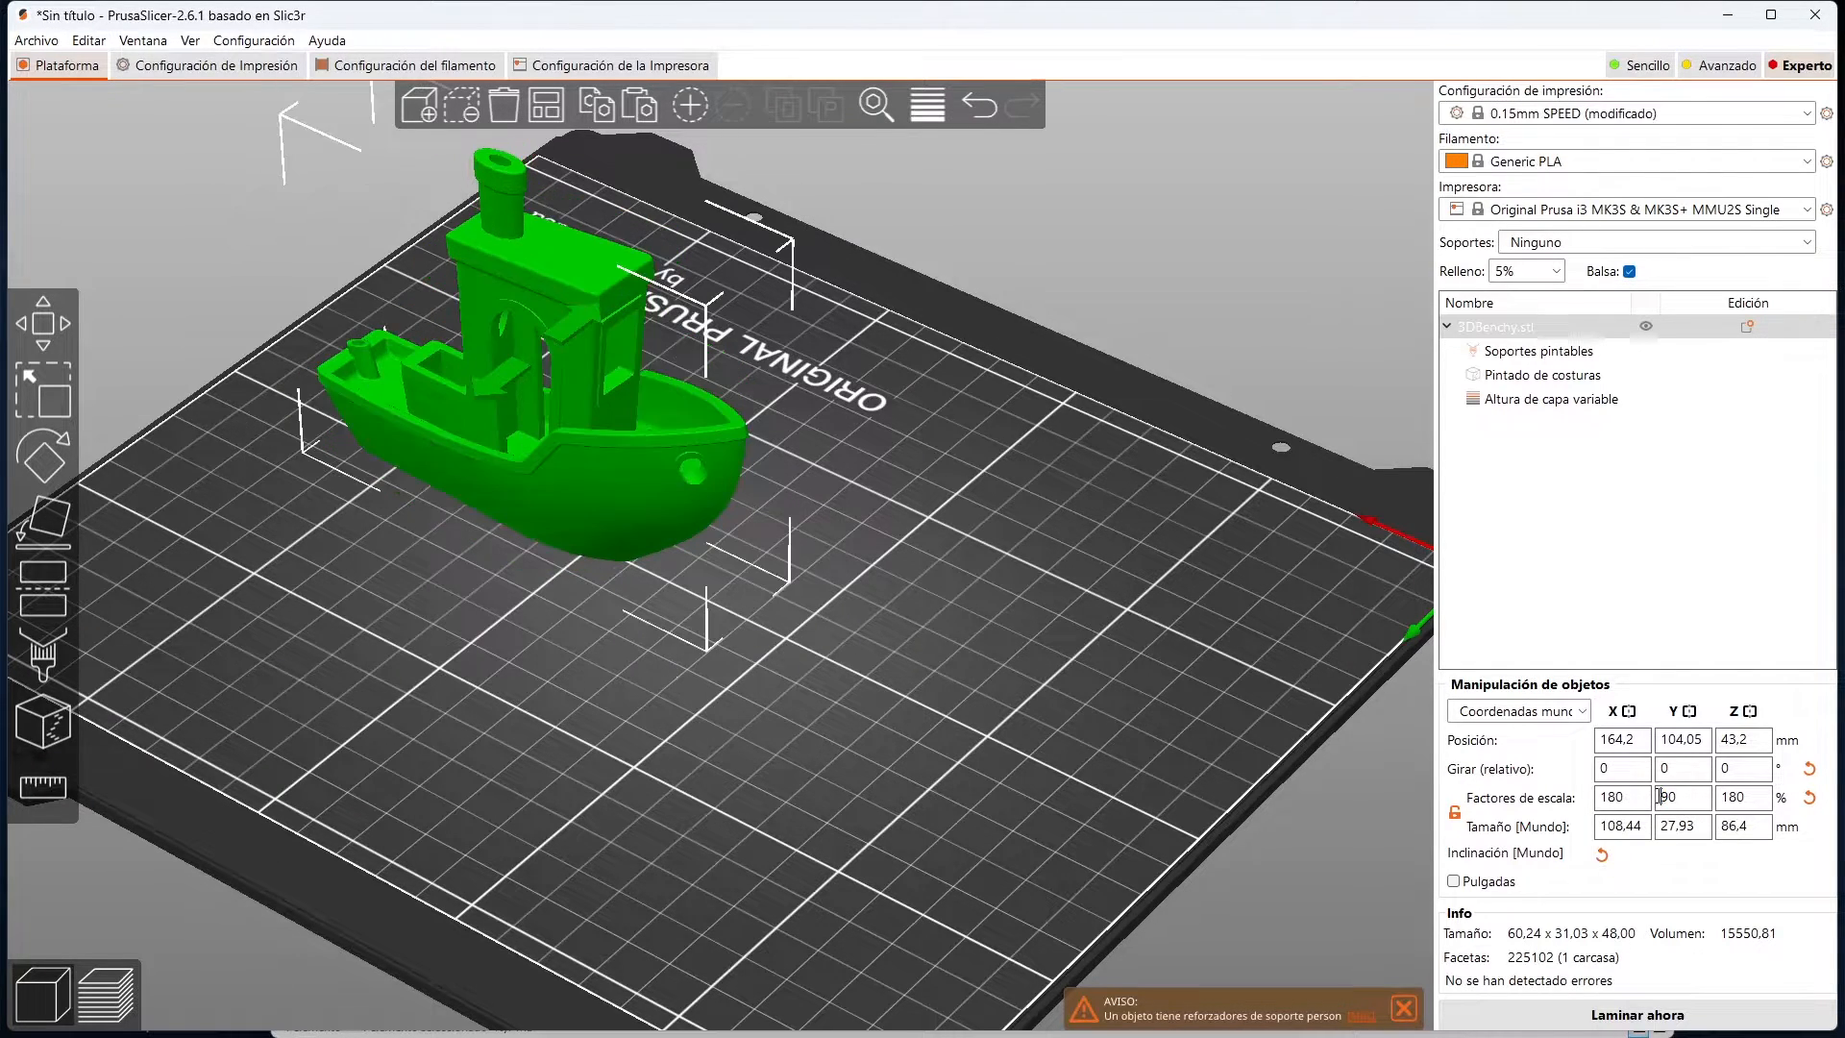
{"action": "mouse_move", "coordinate": [1104, 636]}
{"action": "left_mouse_down"}
{"action": "mouse_move", "coordinate": [1072, 643]}
{"action": "mouse_move", "coordinate": [1116, 626]}
{"action": "left_mouse_up"}
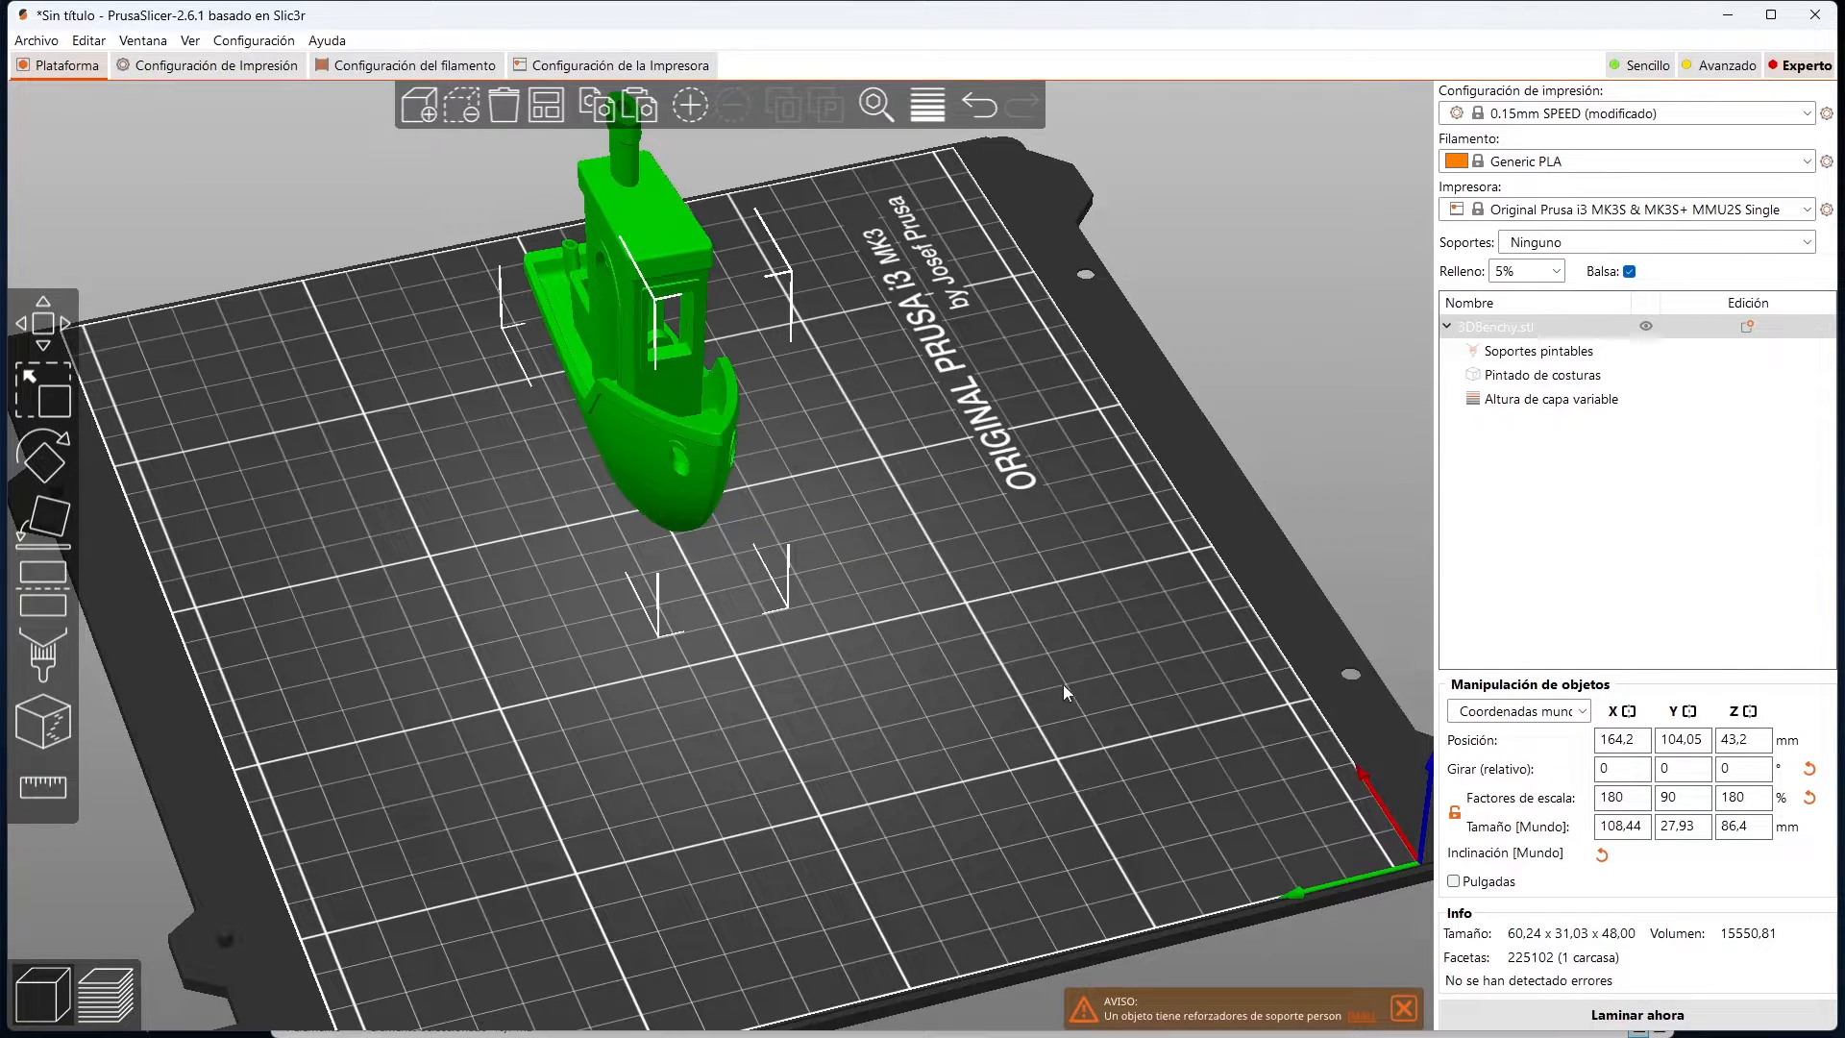
Step: Undo the boat's scale changes and move it by hand to about X 155, Y 135 mm on the bed
{"action": "key", "text": "ctrl+z"}
{"action": "key", "text": "ctrl+z"}
{"action": "key", "text": "ctrl+z"}
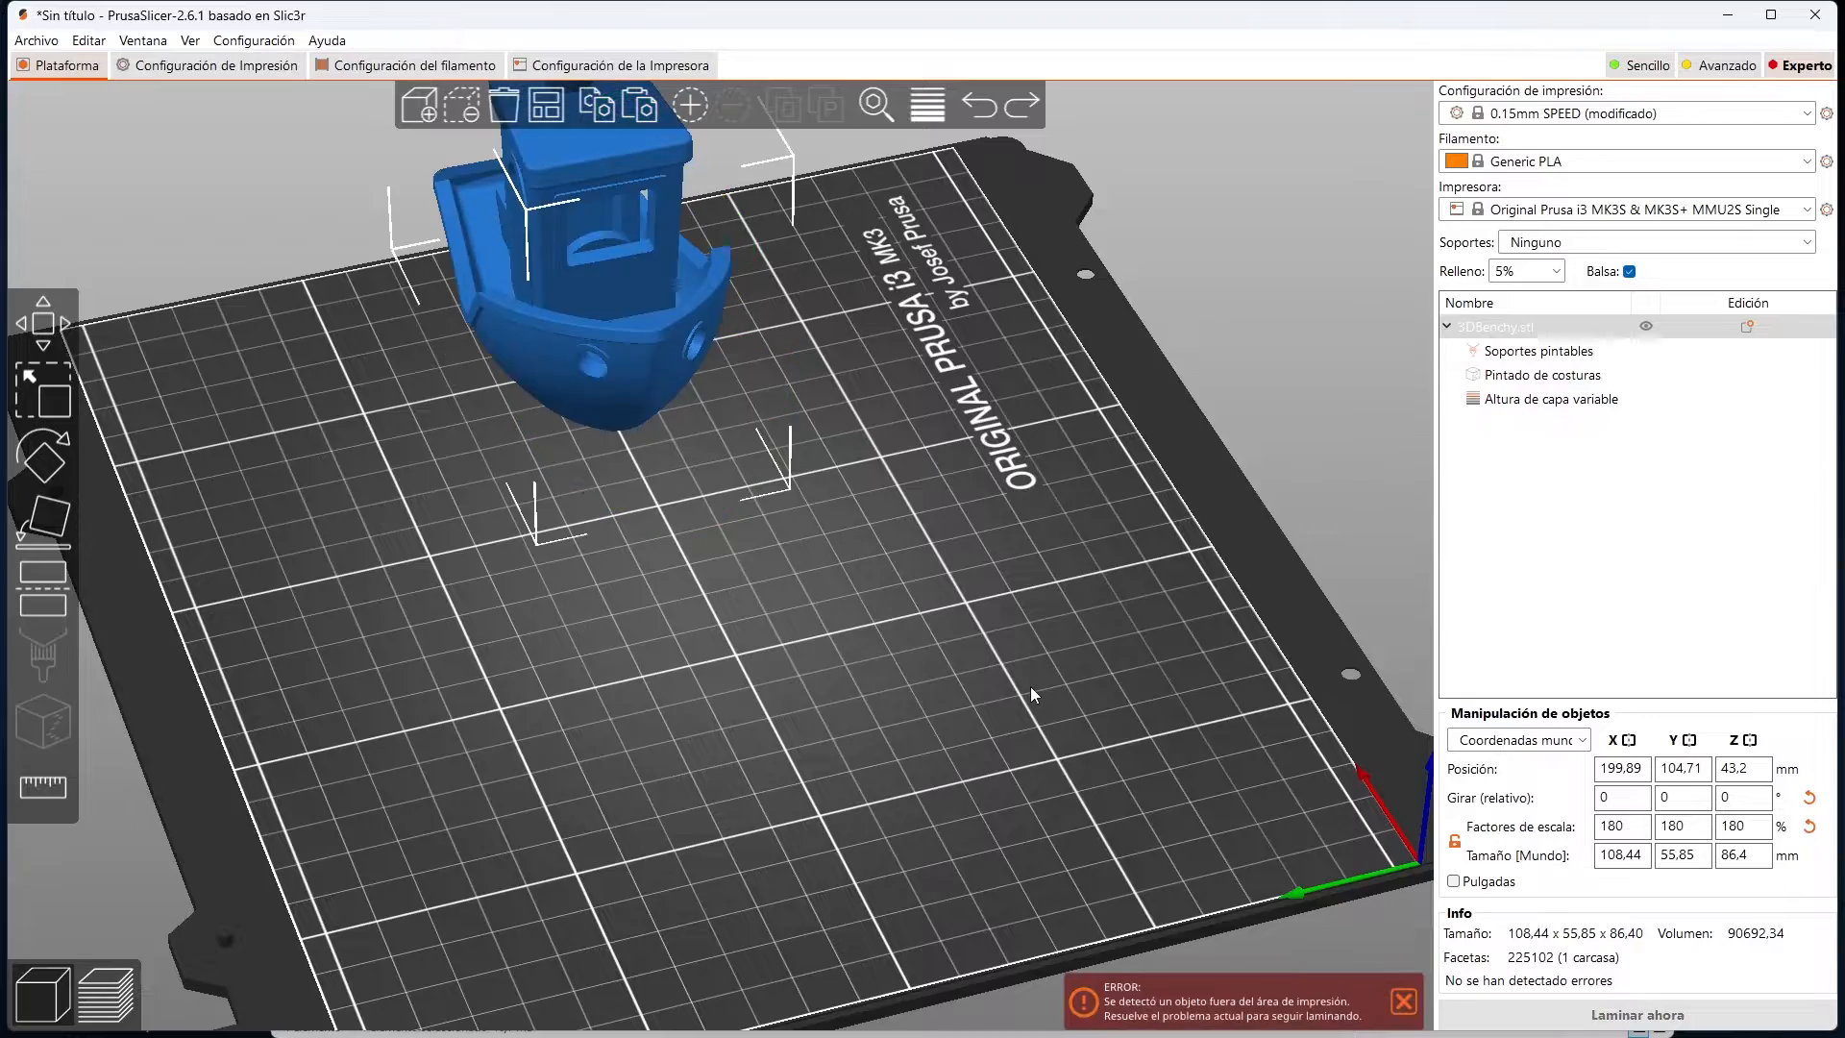
{"action": "left_click_drag", "start_coordinate": [553, 320], "coordinate": [661, 463]}
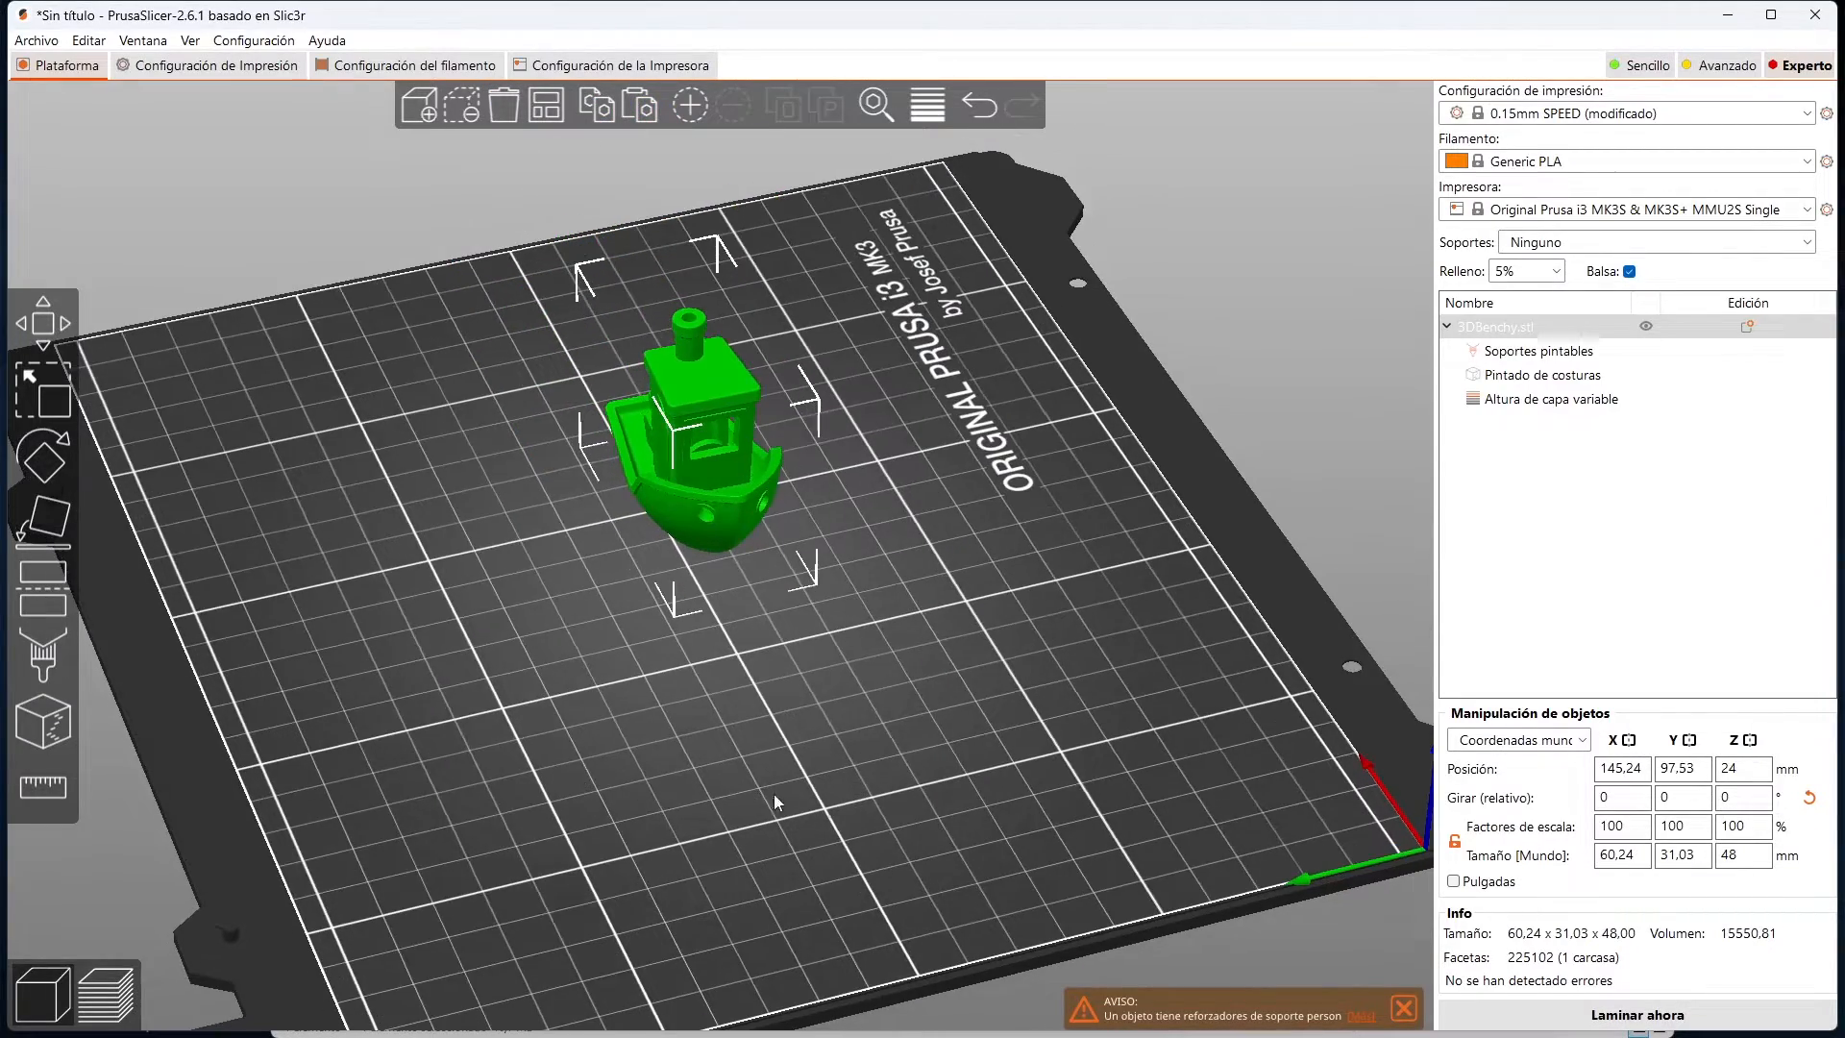
{"action": "left_click_drag", "start_coordinate": [745, 857], "coordinate": [1009, 853]}
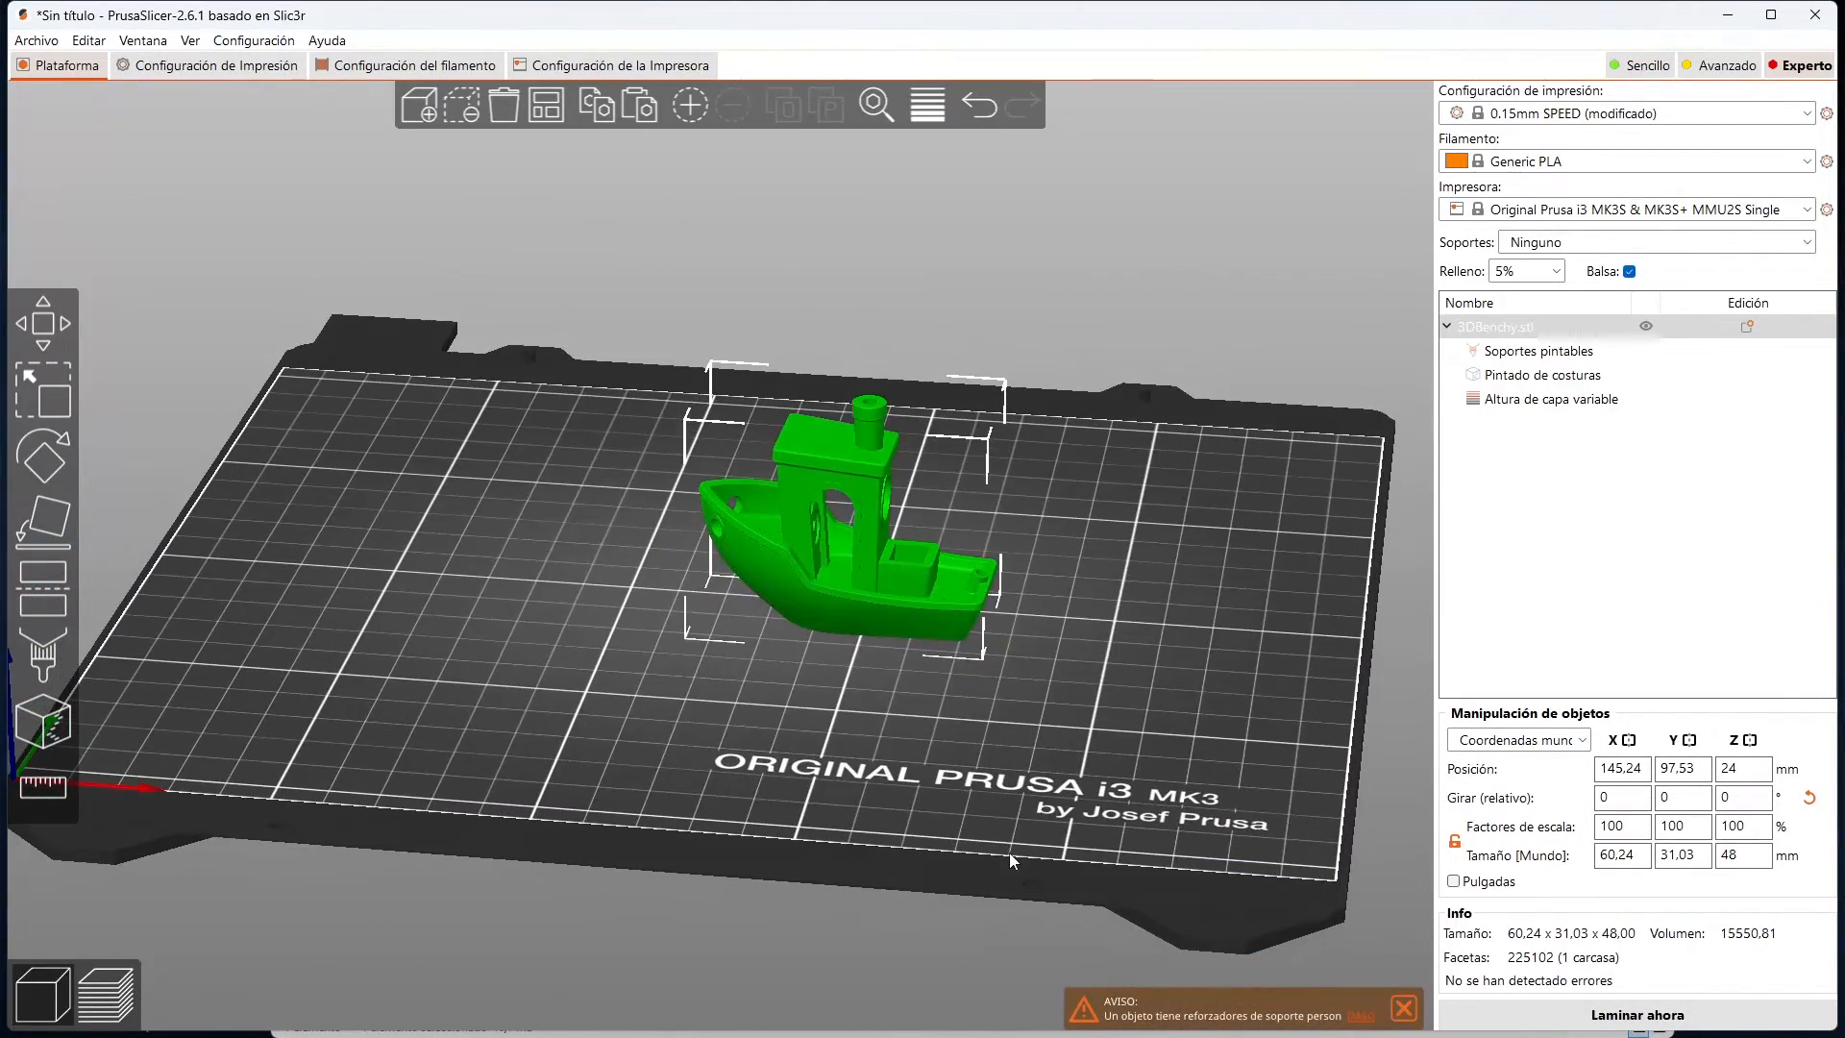
{"action": "key", "text": "ctrl+z"}
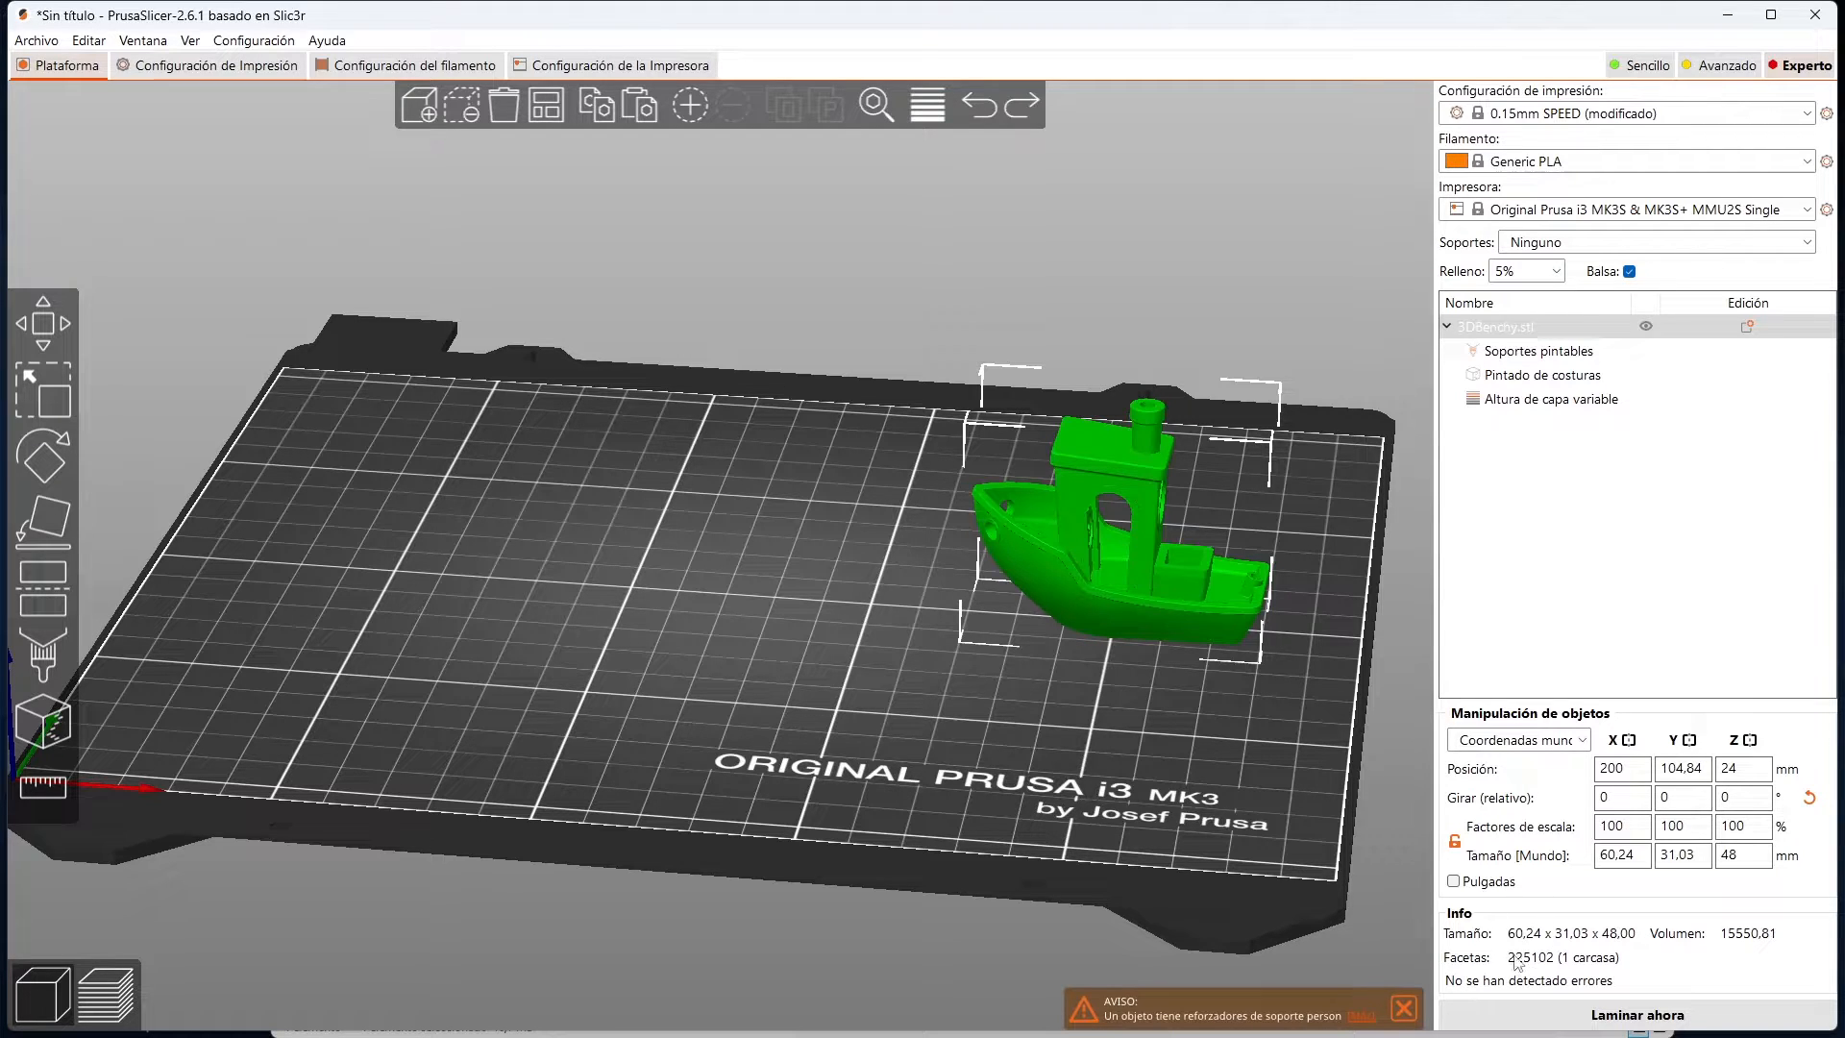
{"action": "left_click_drag", "start_coordinate": [1013, 575], "coordinate": [850, 498]}
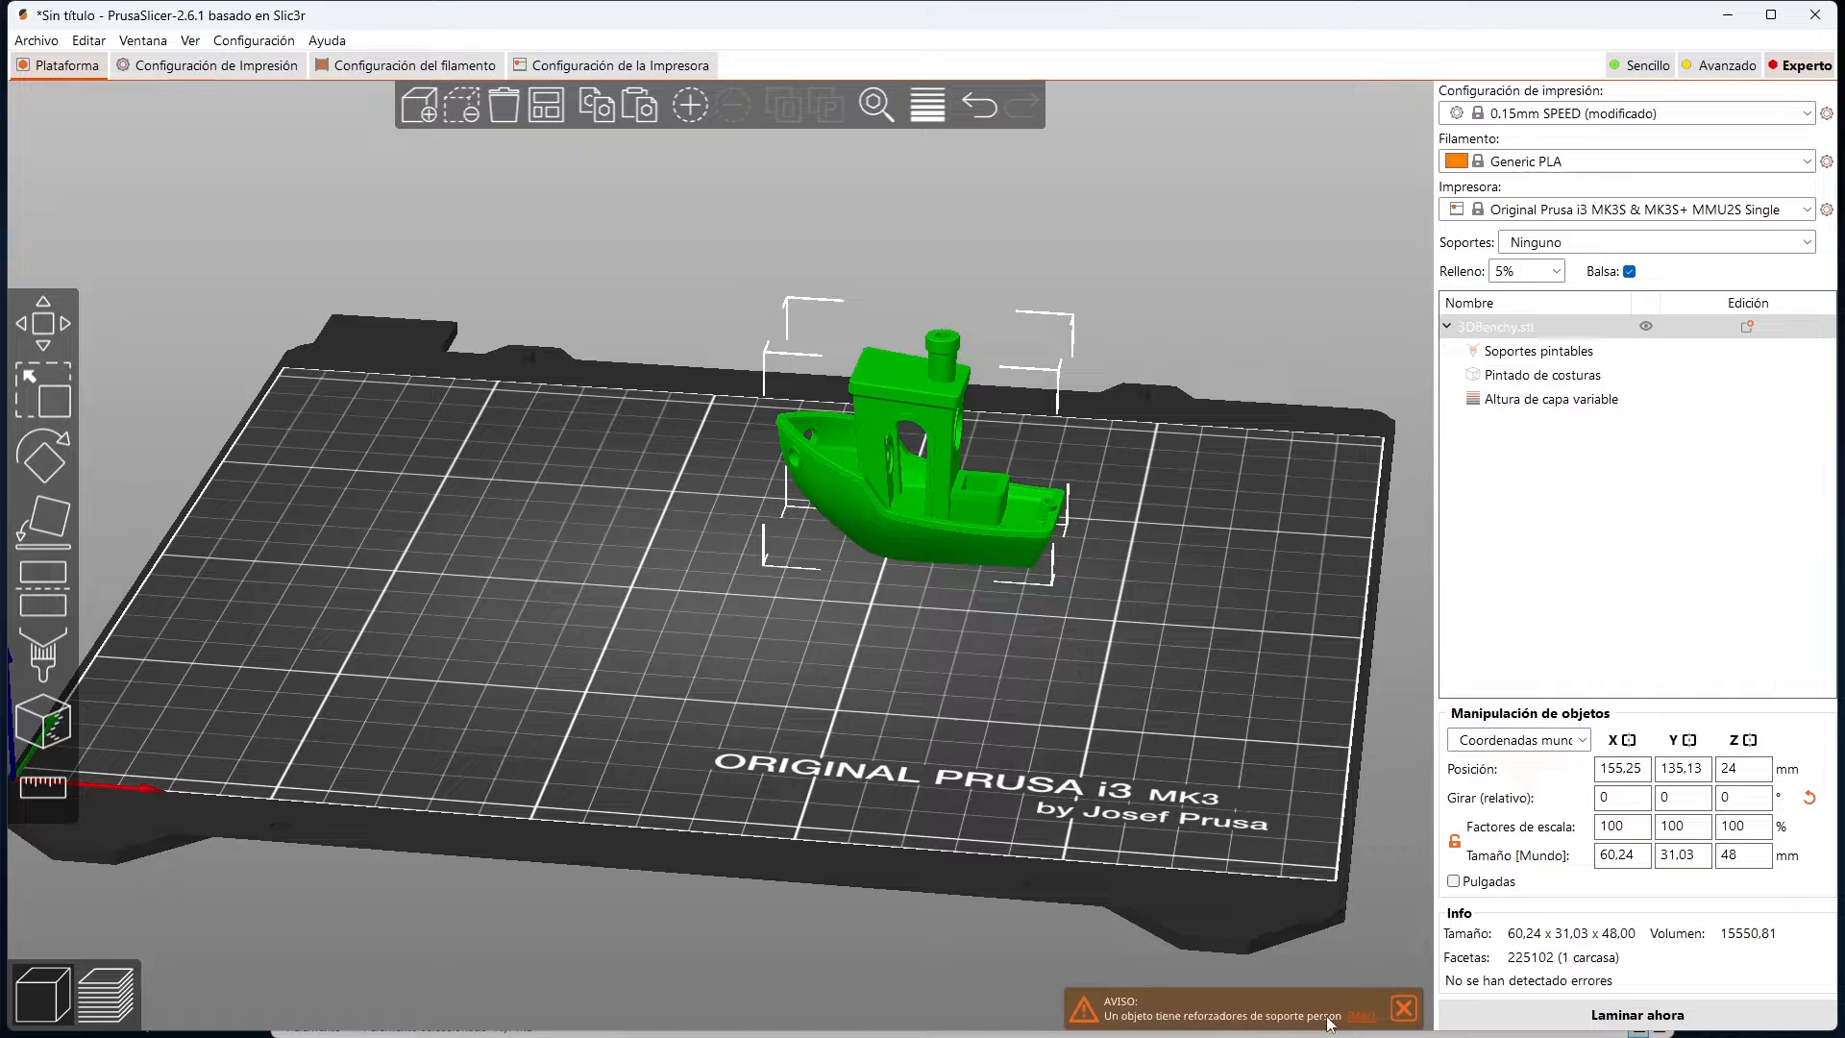
Step: Read the full warning about the custom support enforcers and check the Soportes pintables tool and the Soportes options
{"action": "left_click", "coordinate": [1360, 1016]}
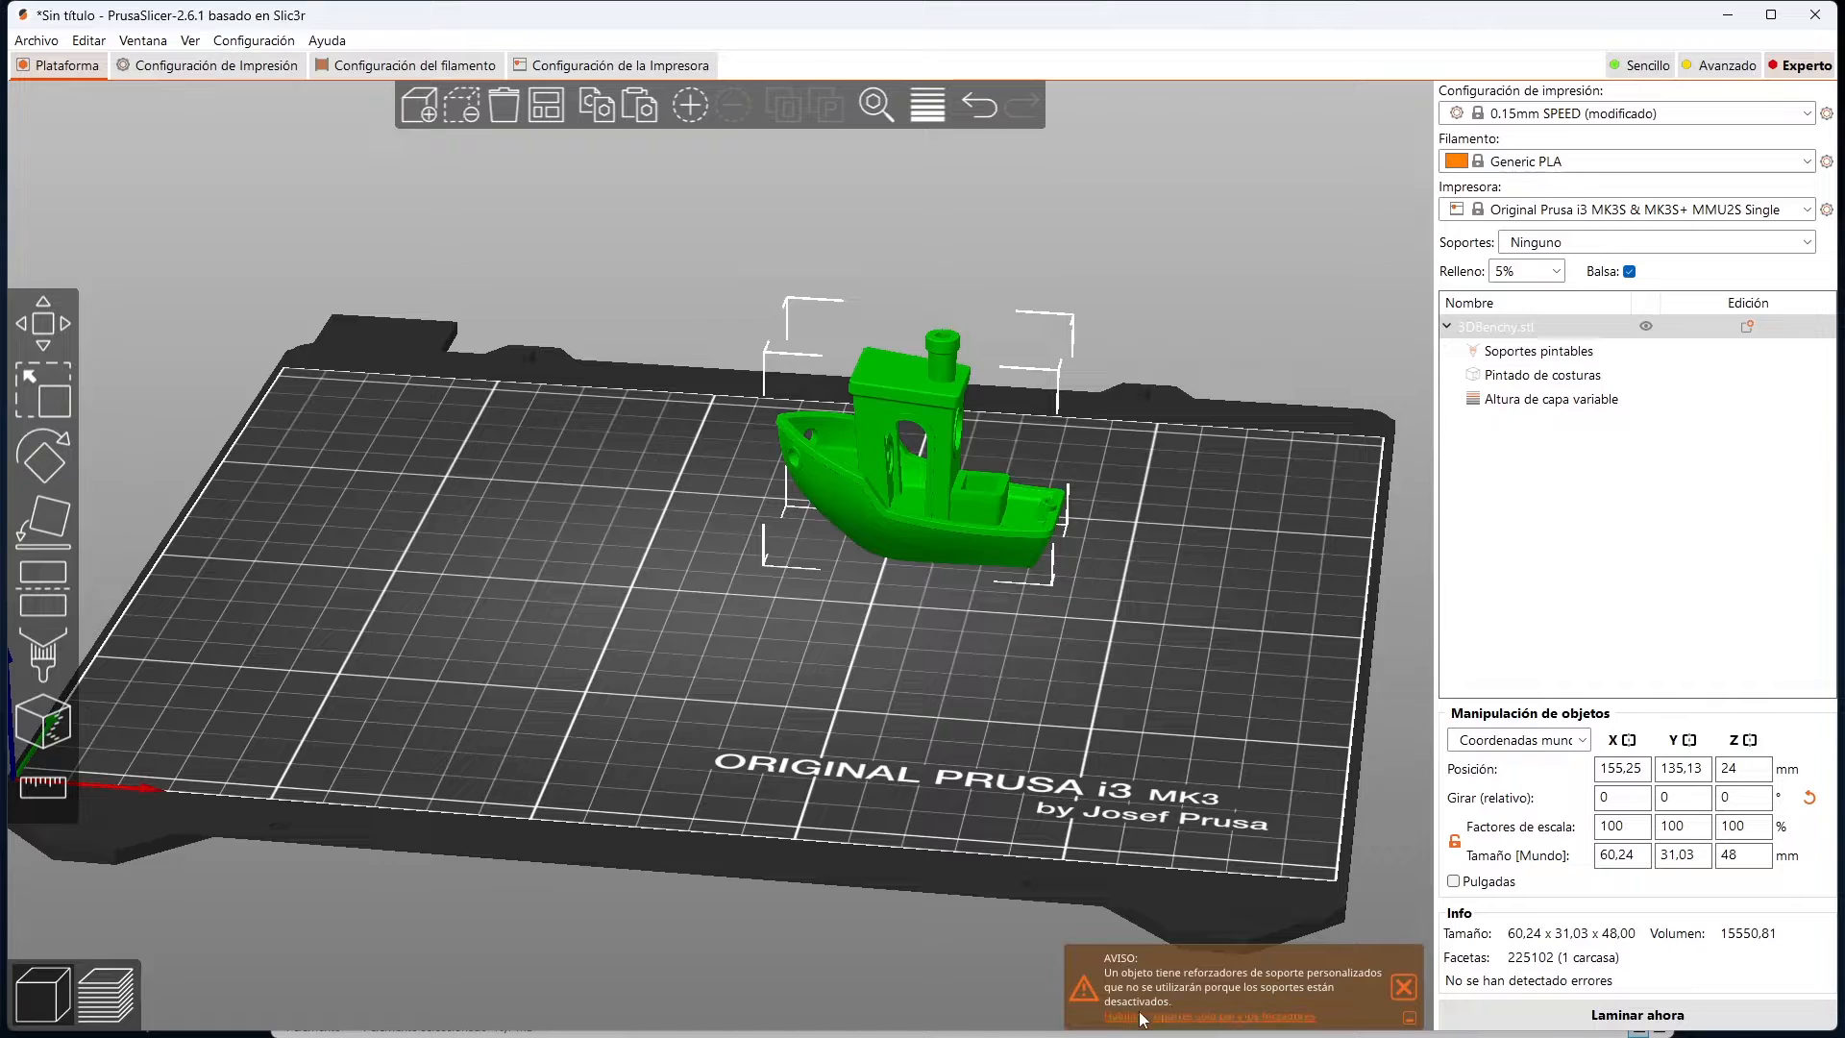
{"action": "left_click_drag", "start_coordinate": [724, 636], "coordinate": [421, 615]}
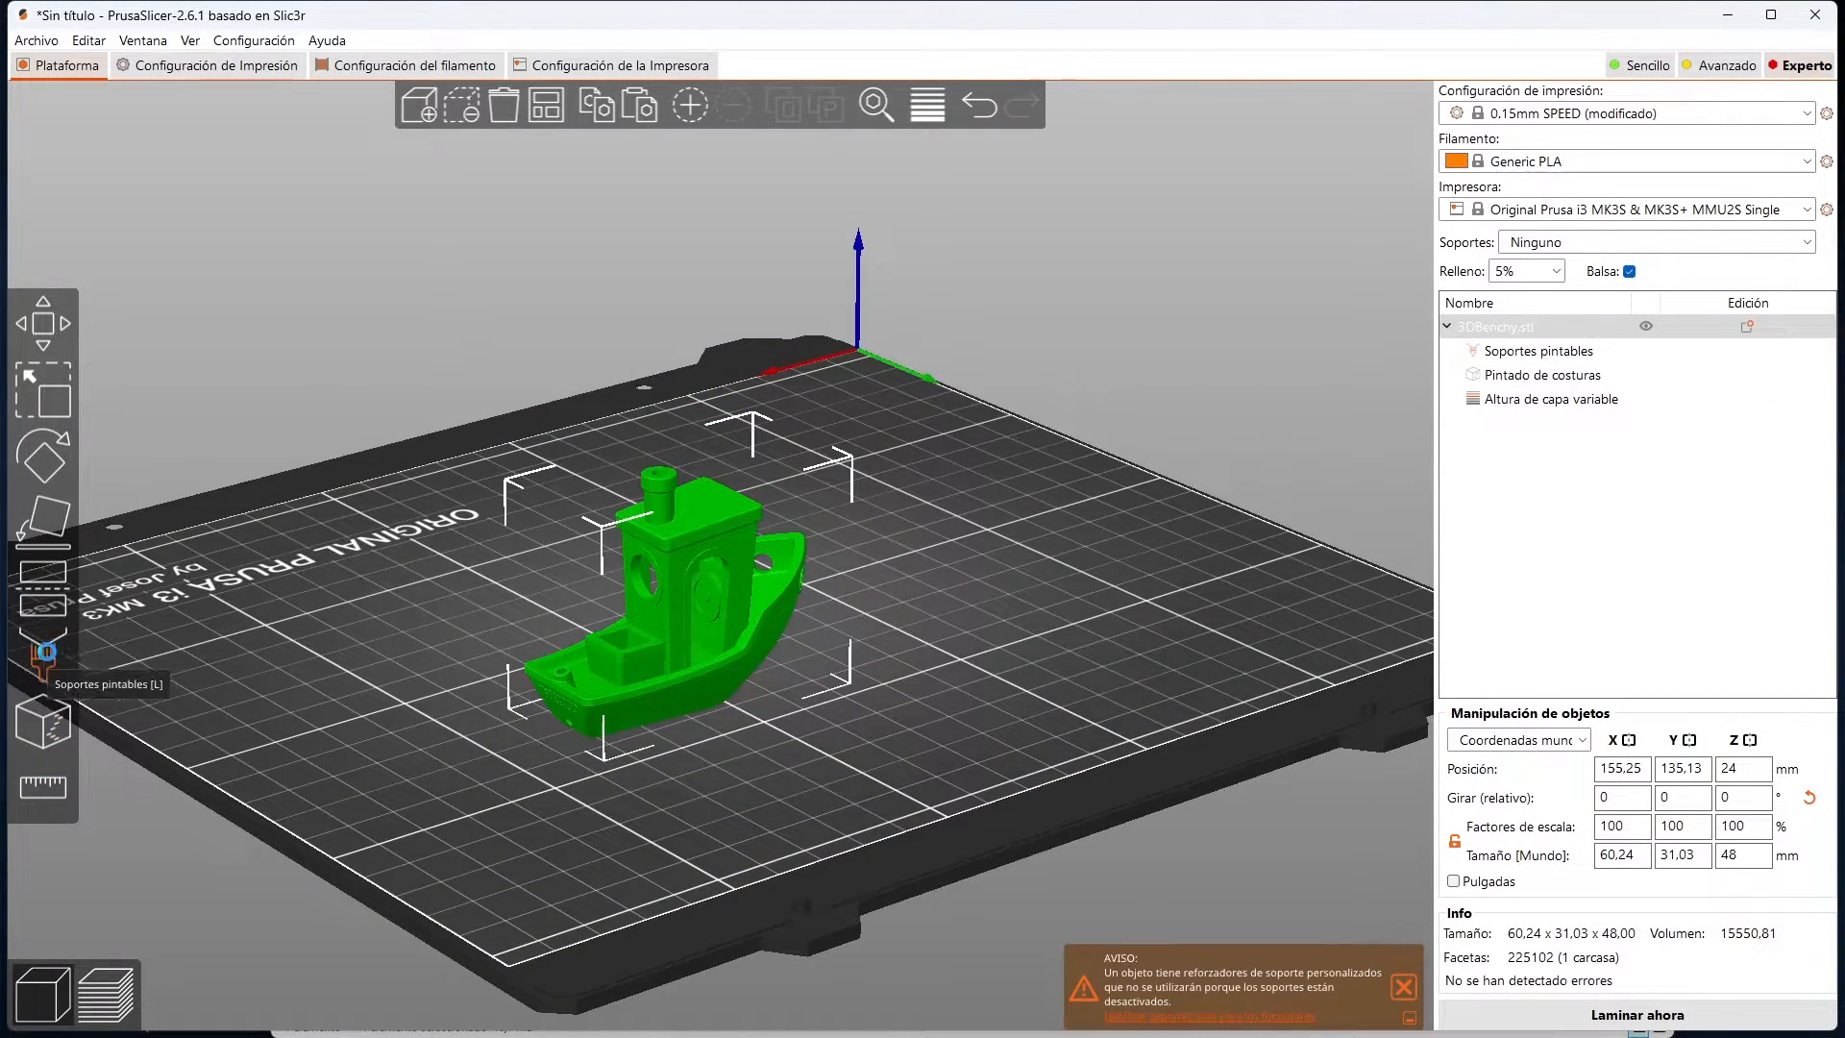
{"action": "left_click", "coordinate": [54, 656]}
{"action": "left_click", "coordinate": [54, 655]}
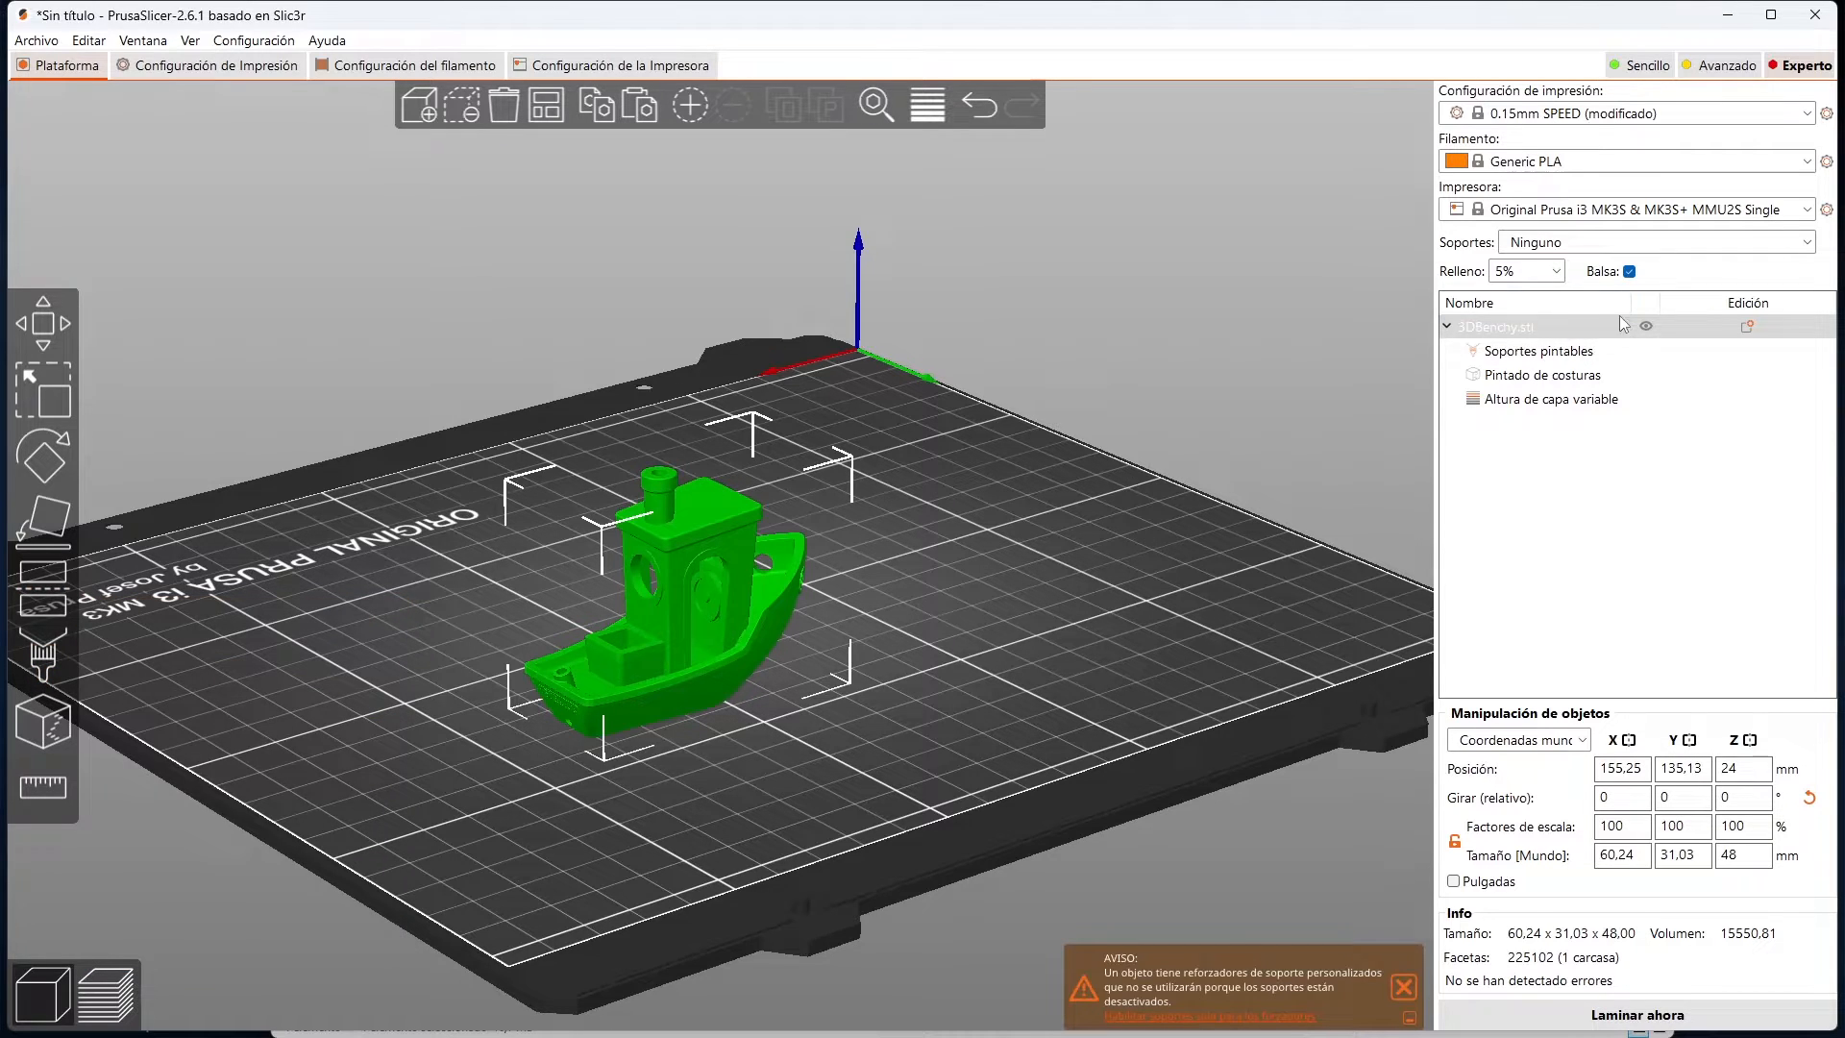
{"action": "left_click", "coordinate": [1575, 245]}
{"action": "left_click", "coordinate": [115, 313]}
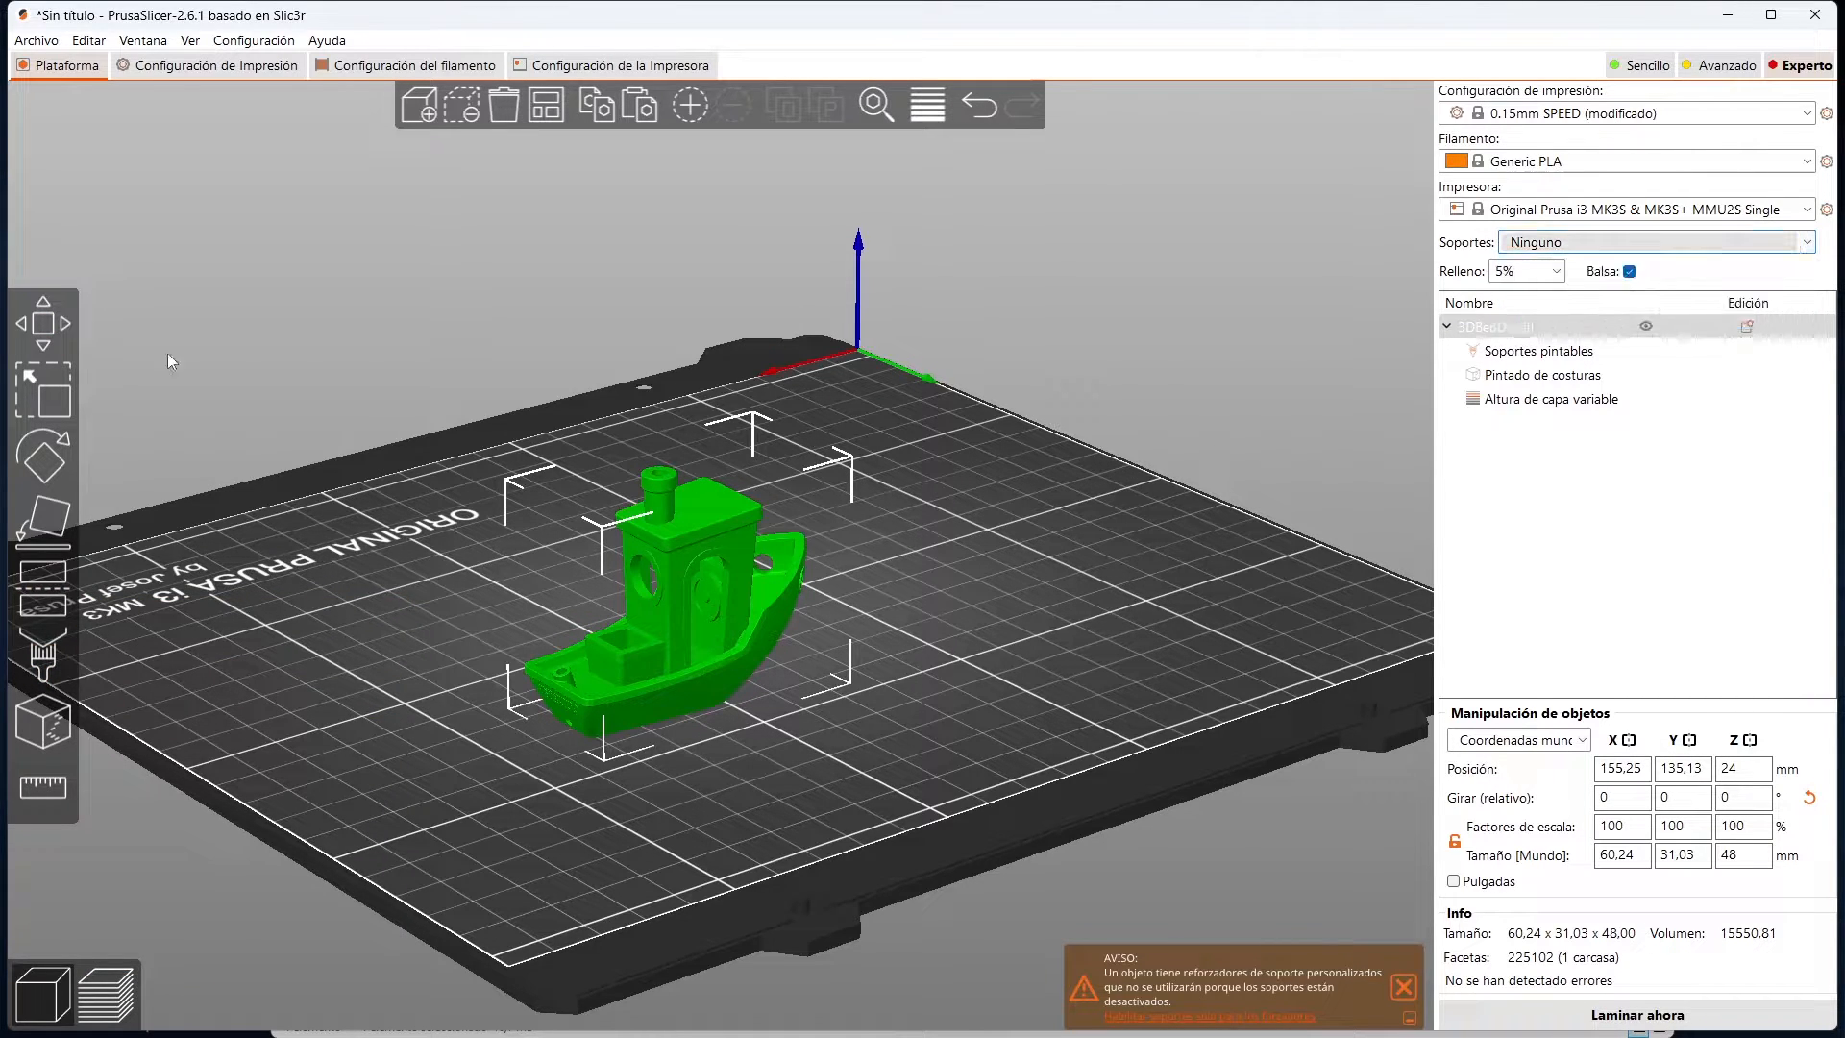
Step: Deselect the boat and auto-arrange it at the centre of the print bed
{"action": "left_click_drag", "start_coordinate": [1052, 428], "coordinate": [980, 495]}
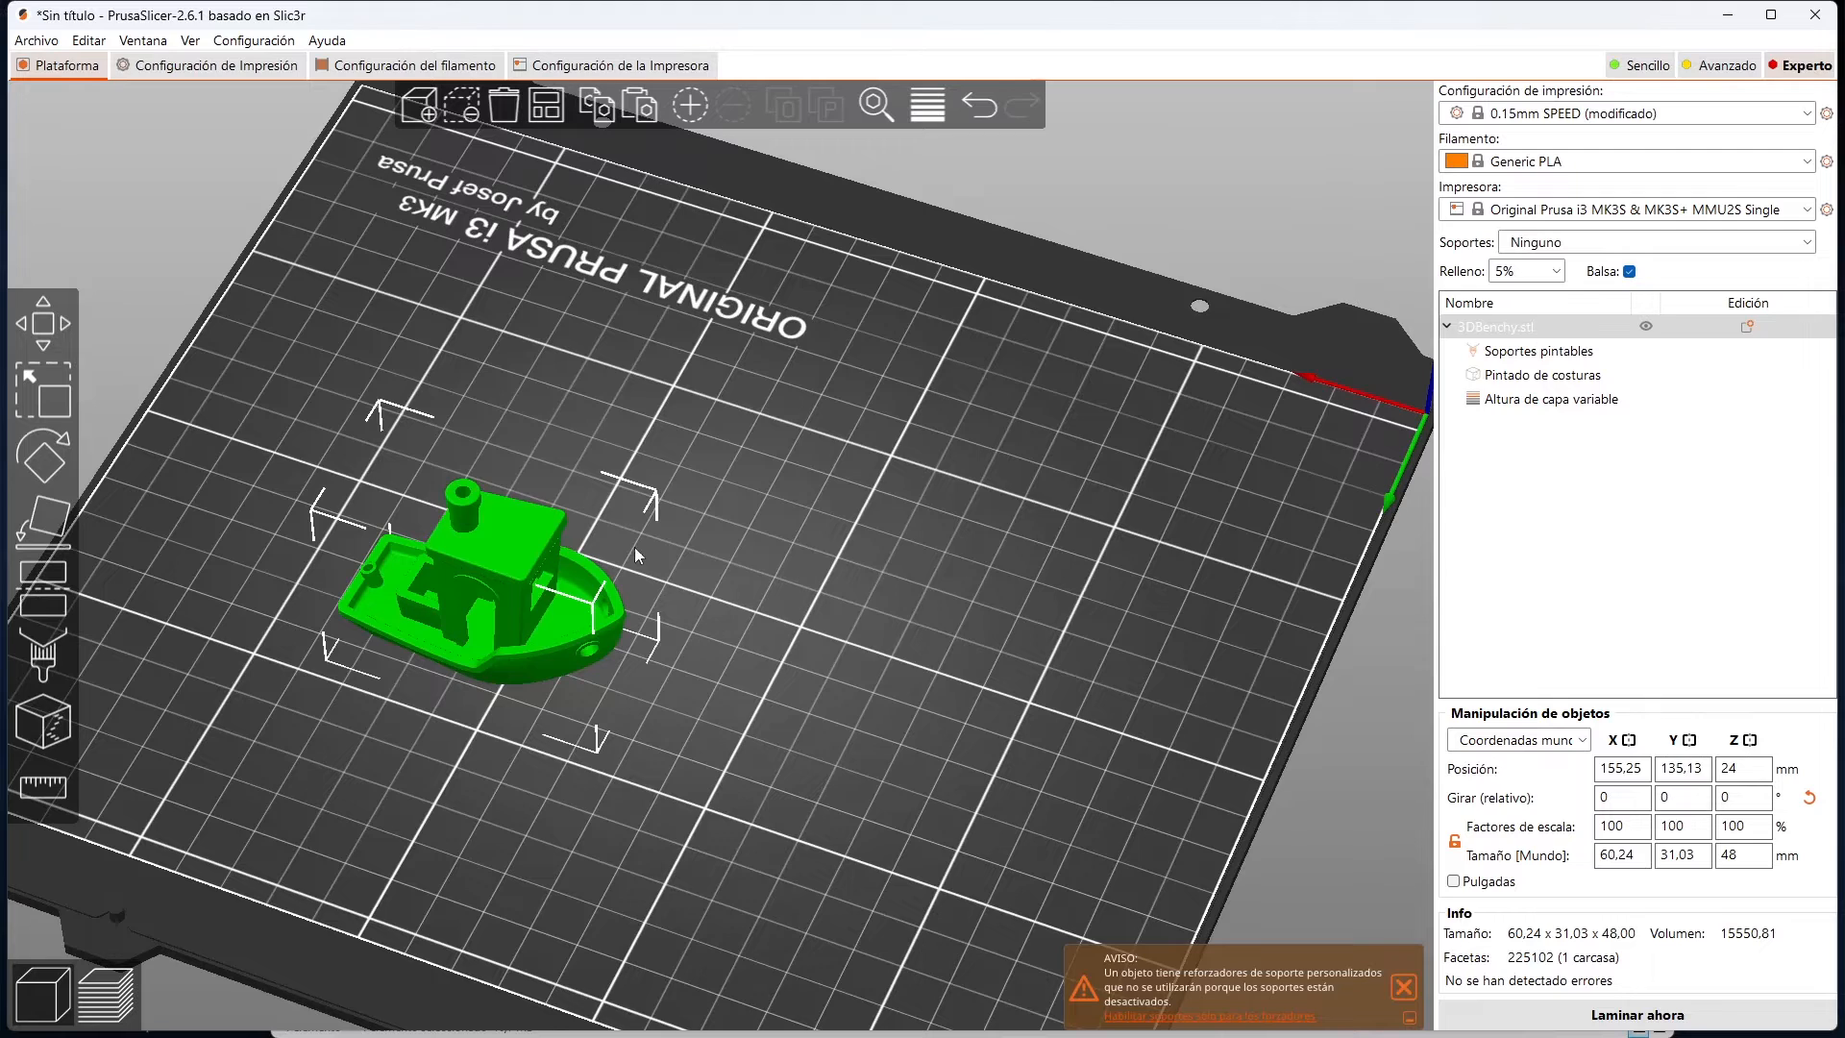
{"action": "left_click", "coordinate": [957, 580]}
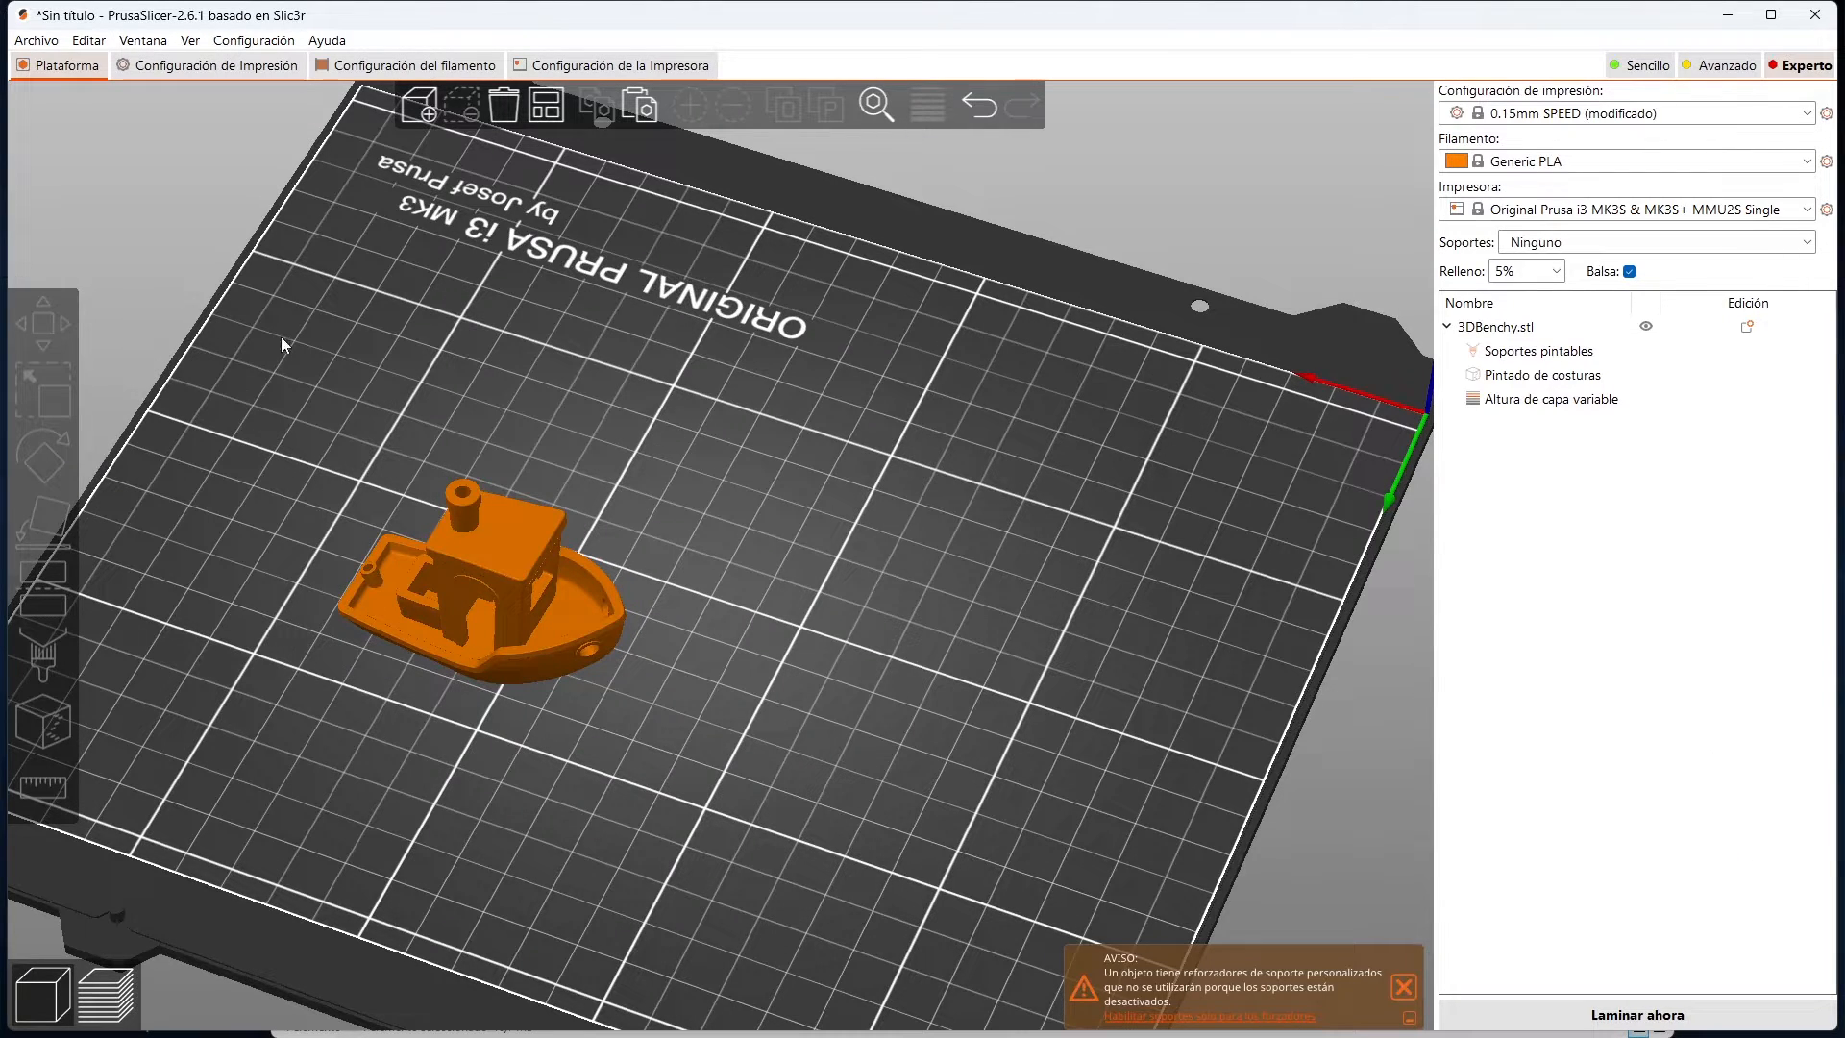
{"action": "key", "text": "a"}
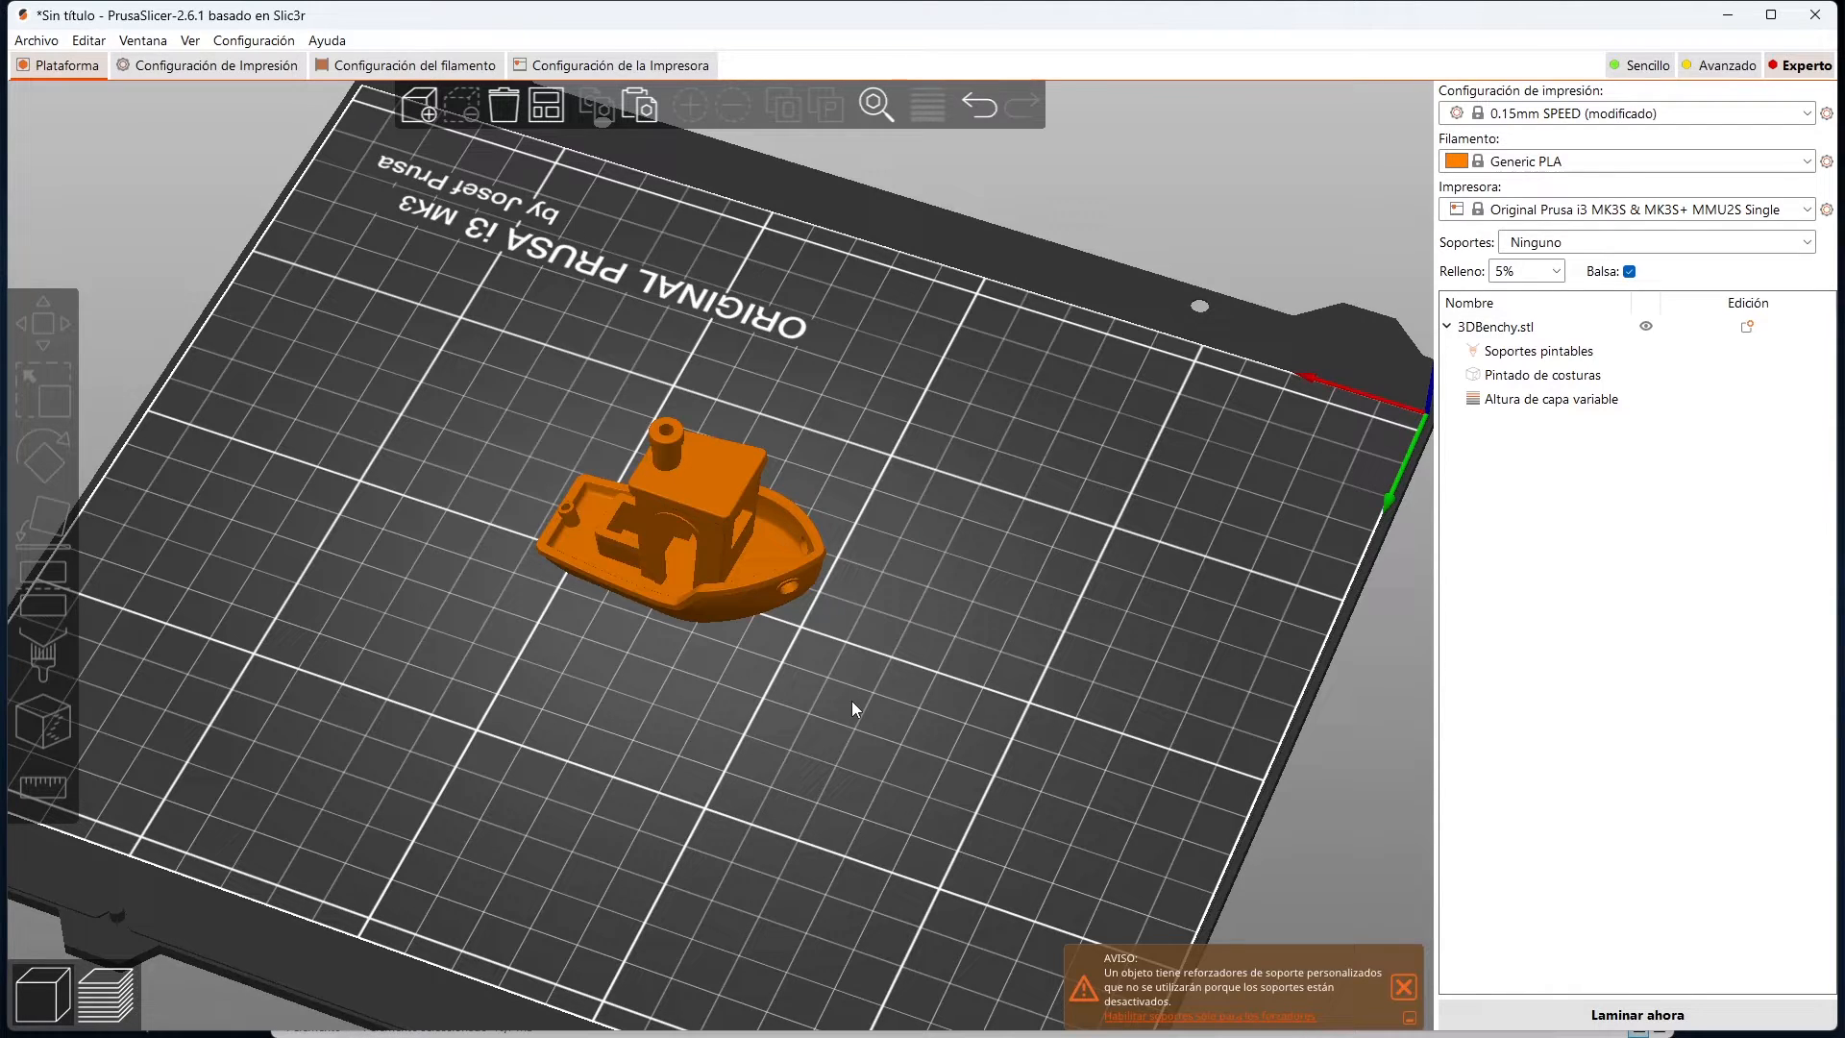
{"action": "scroll", "coordinate": [853, 708], "scroll_direction": "up", "scroll_amount": 2}
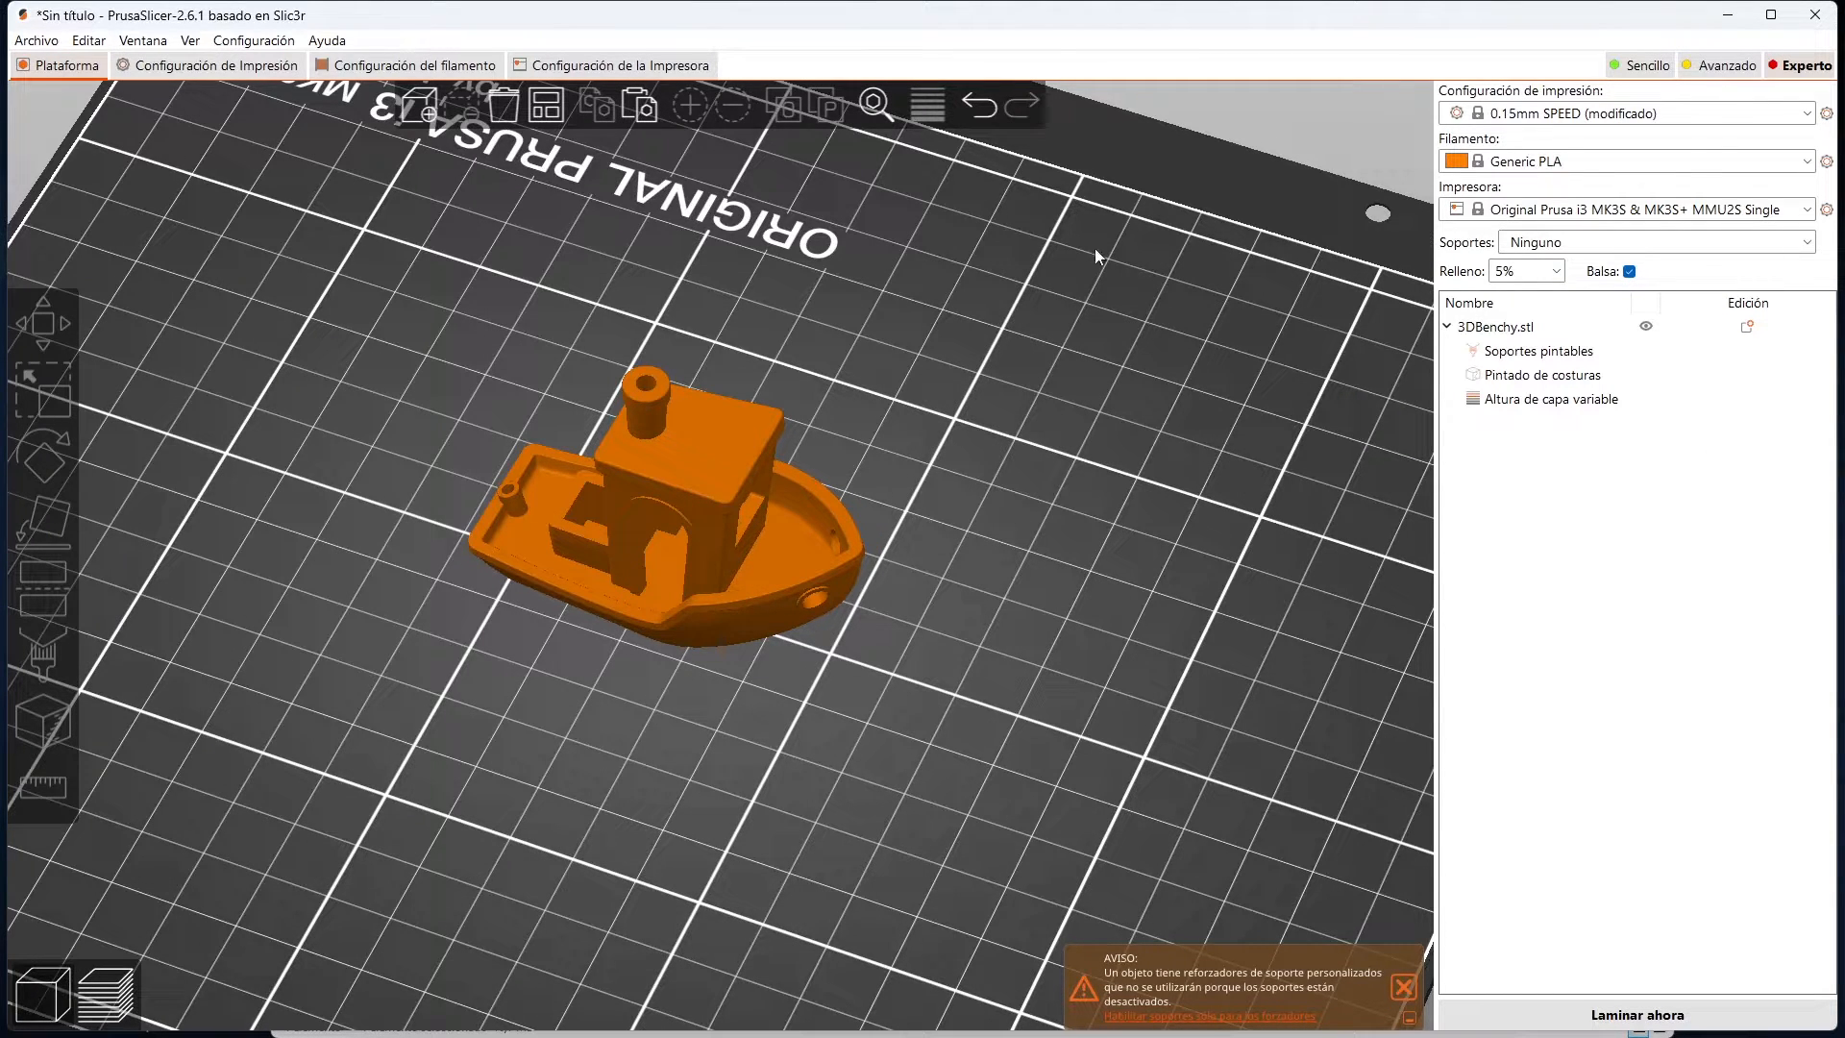
{"action": "left_click_drag", "start_coordinate": [981, 823], "coordinate": [972, 790]}
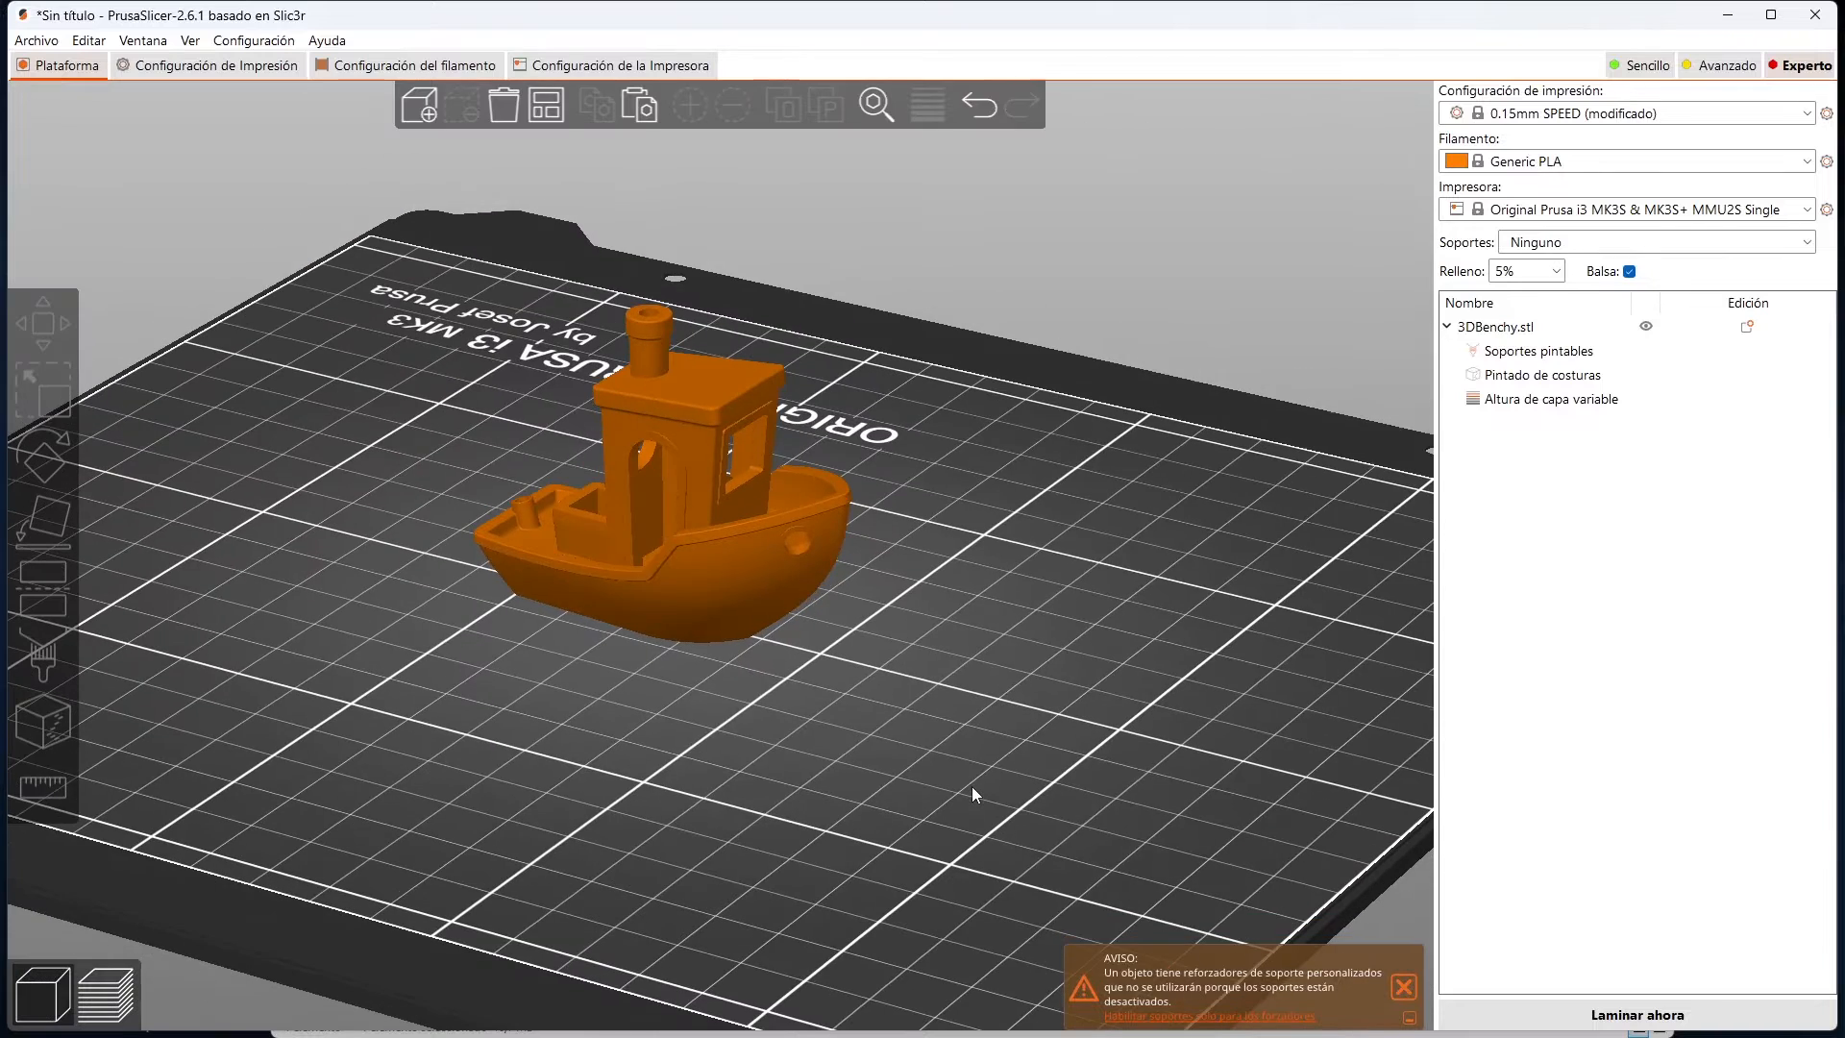
Step: Slice the boat and export its G-code to the Descargas folder as 3DBenchy_0.4n_0.15mm_PLA_MK3SMMU2S_1h17m.gcode
{"action": "left_click", "coordinate": [1737, 1017]}
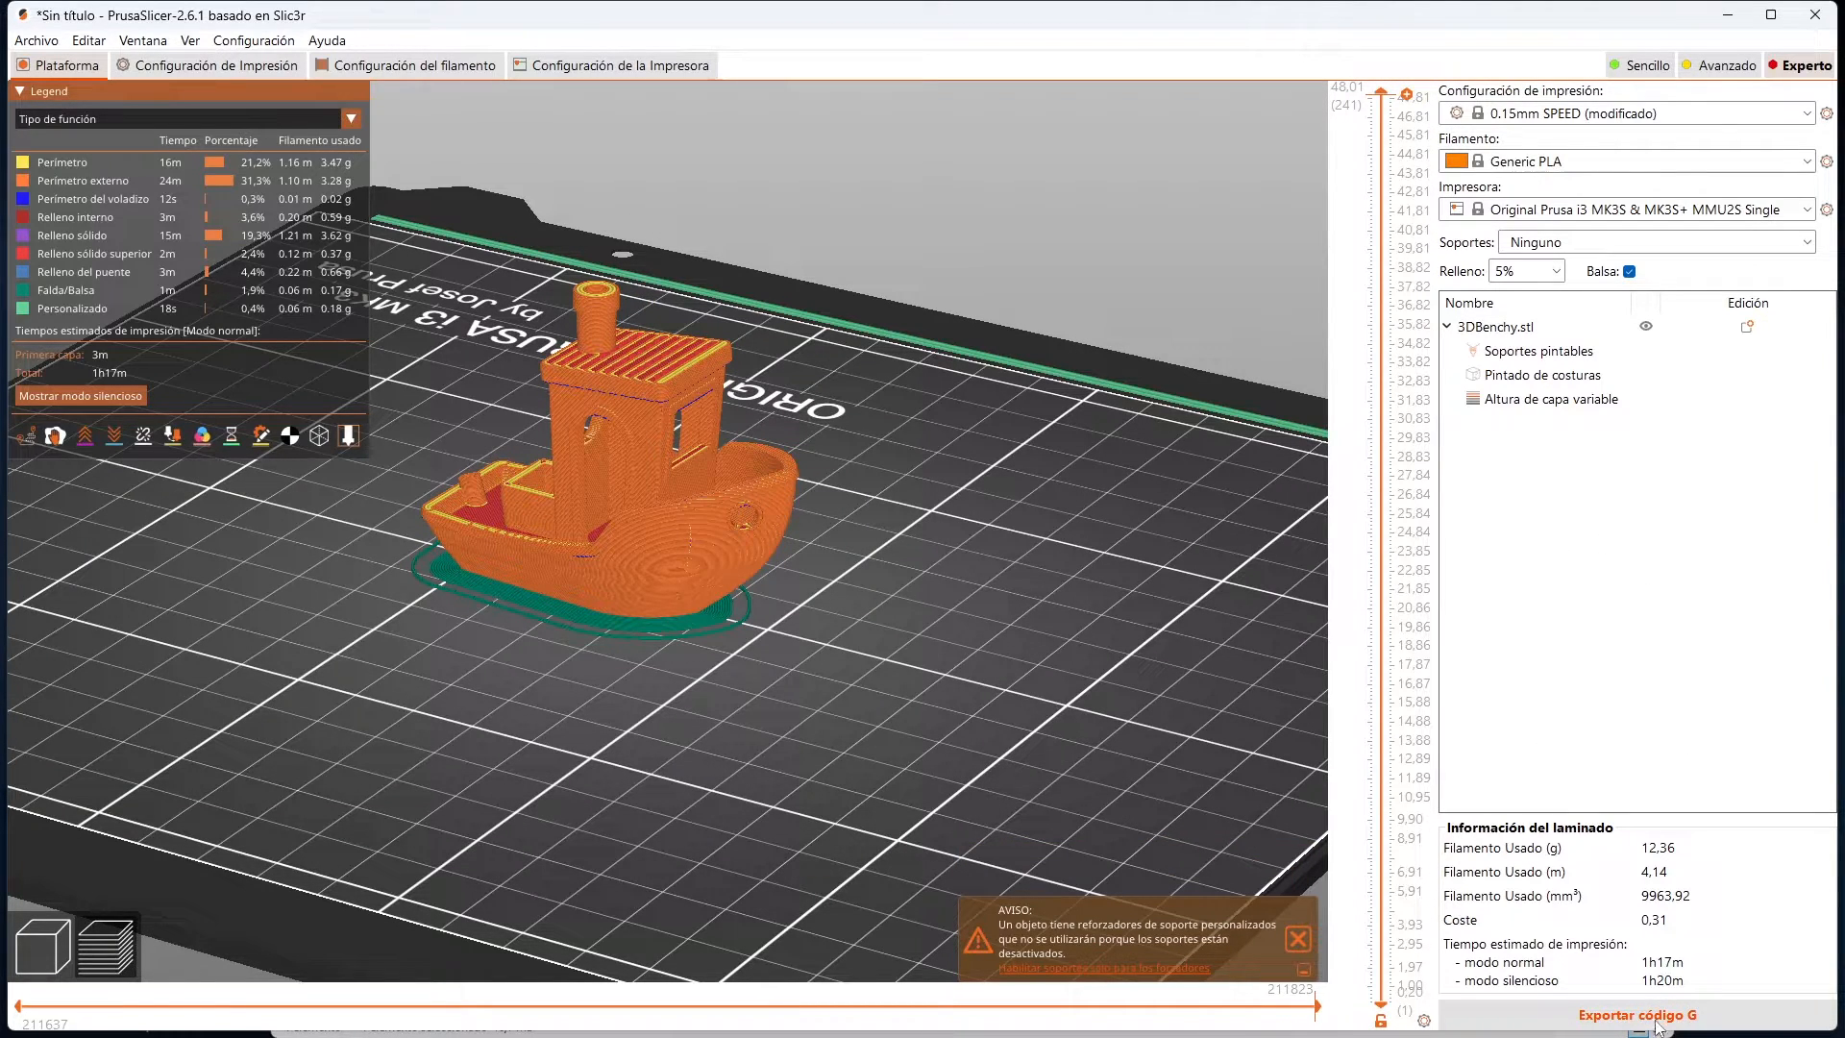
{"action": "left_click", "coordinate": [1654, 1022]}
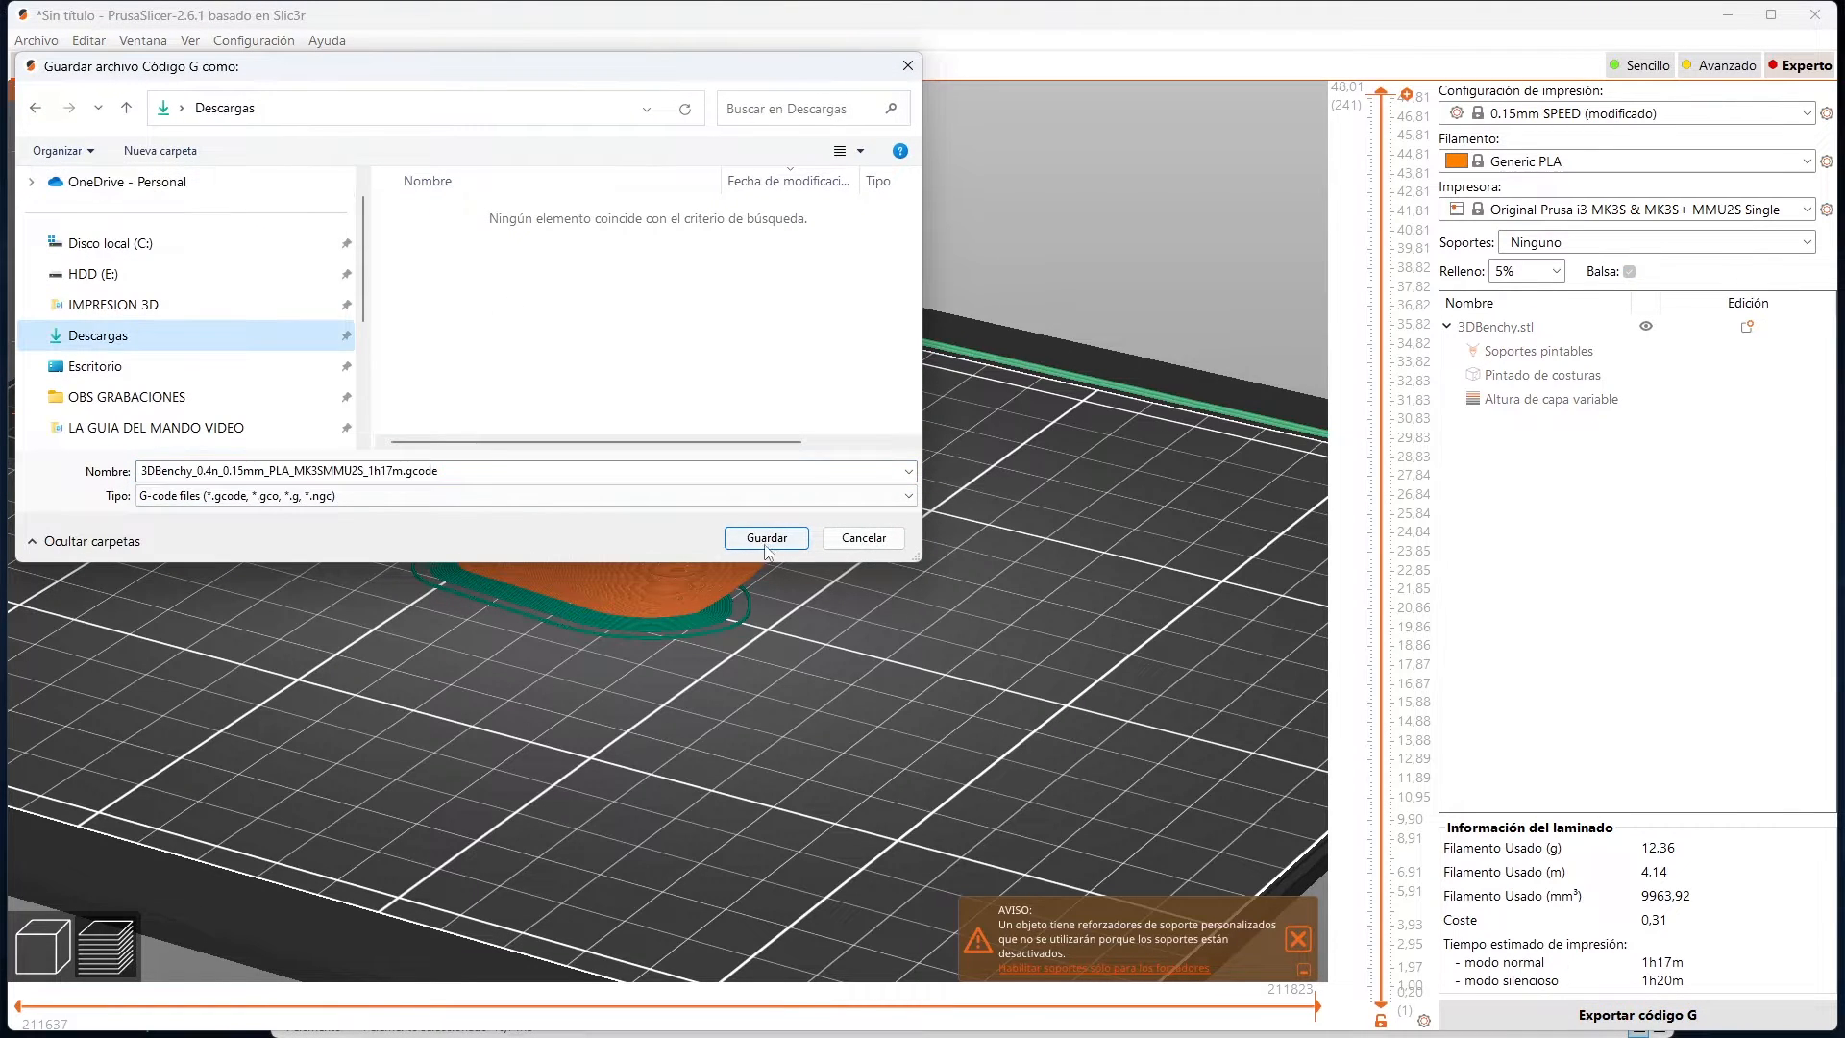
{"action": "left_click", "coordinate": [173, 470]}
{"action": "left_click", "coordinate": [174, 468]}
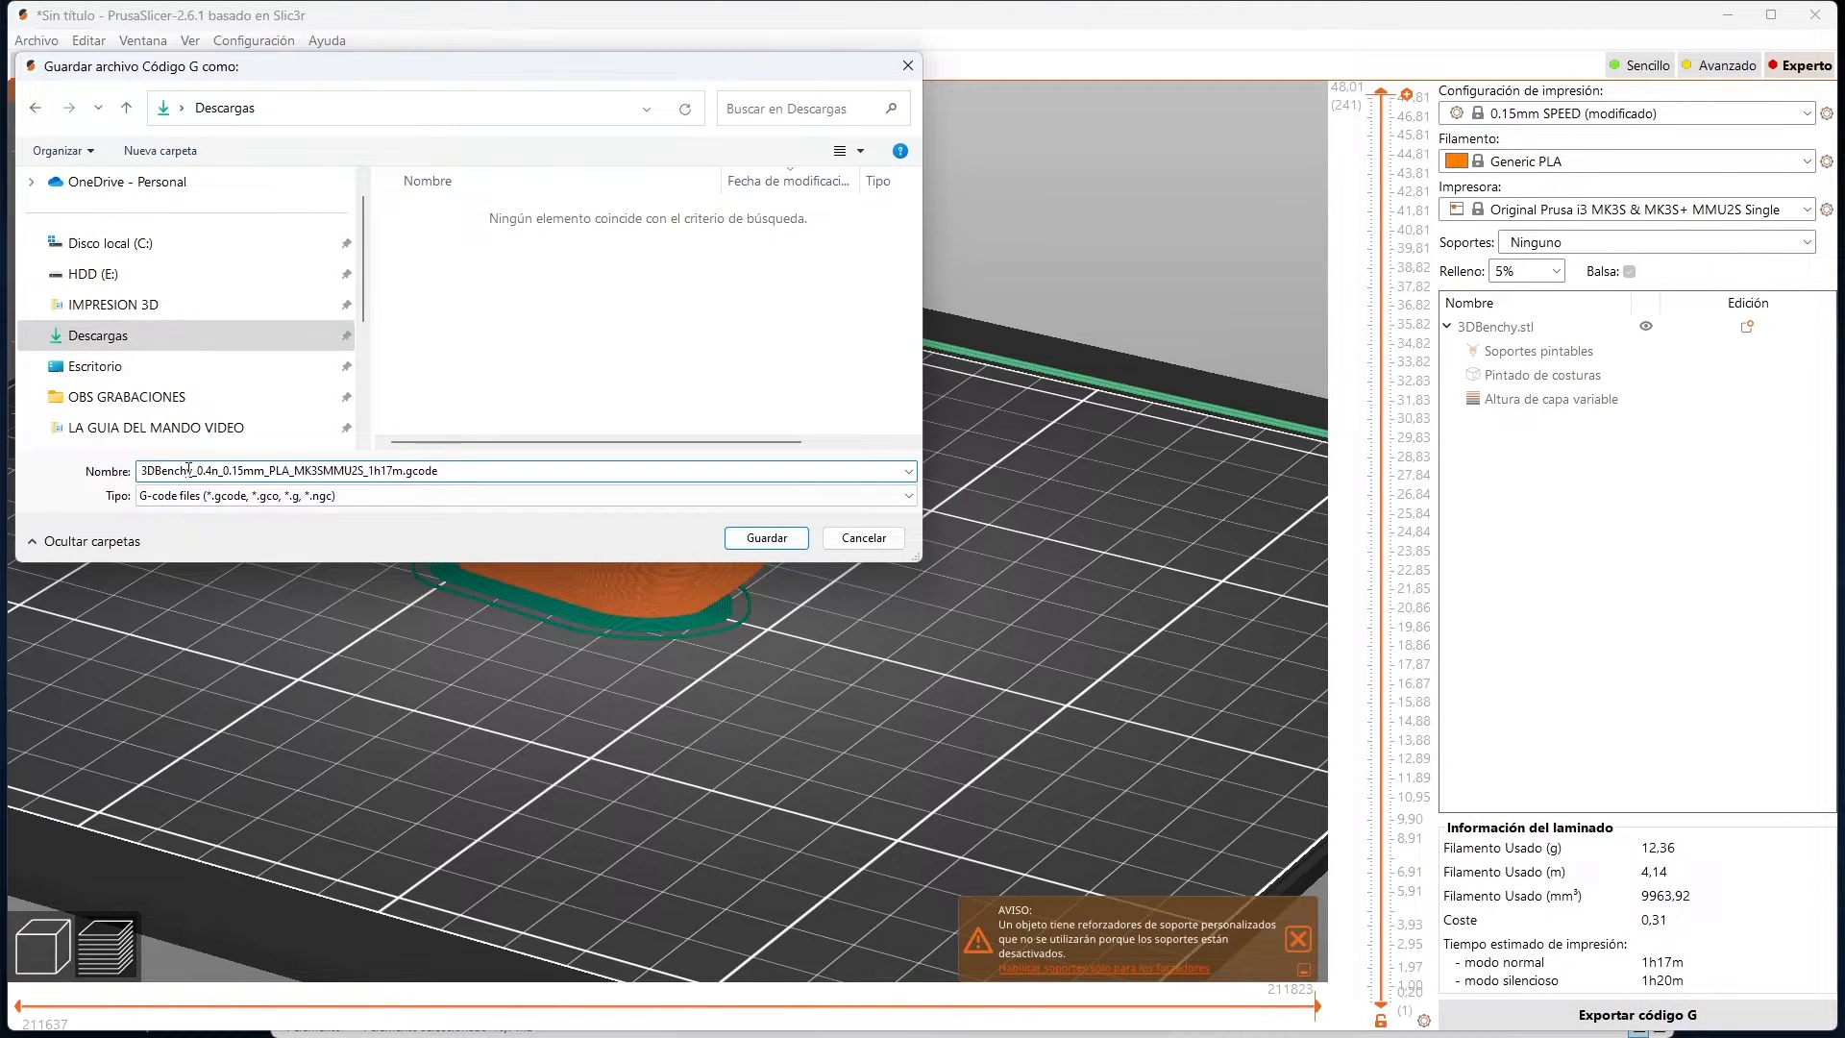
{"action": "left_click_drag", "start_coordinate": [192, 470], "coordinate": [49, 472]}
{"action": "left_click", "coordinate": [192, 463]}
{"action": "left_click_drag", "start_coordinate": [197, 470], "coordinate": [403, 470]}
{"action": "double_click", "coordinate": [276, 470]}
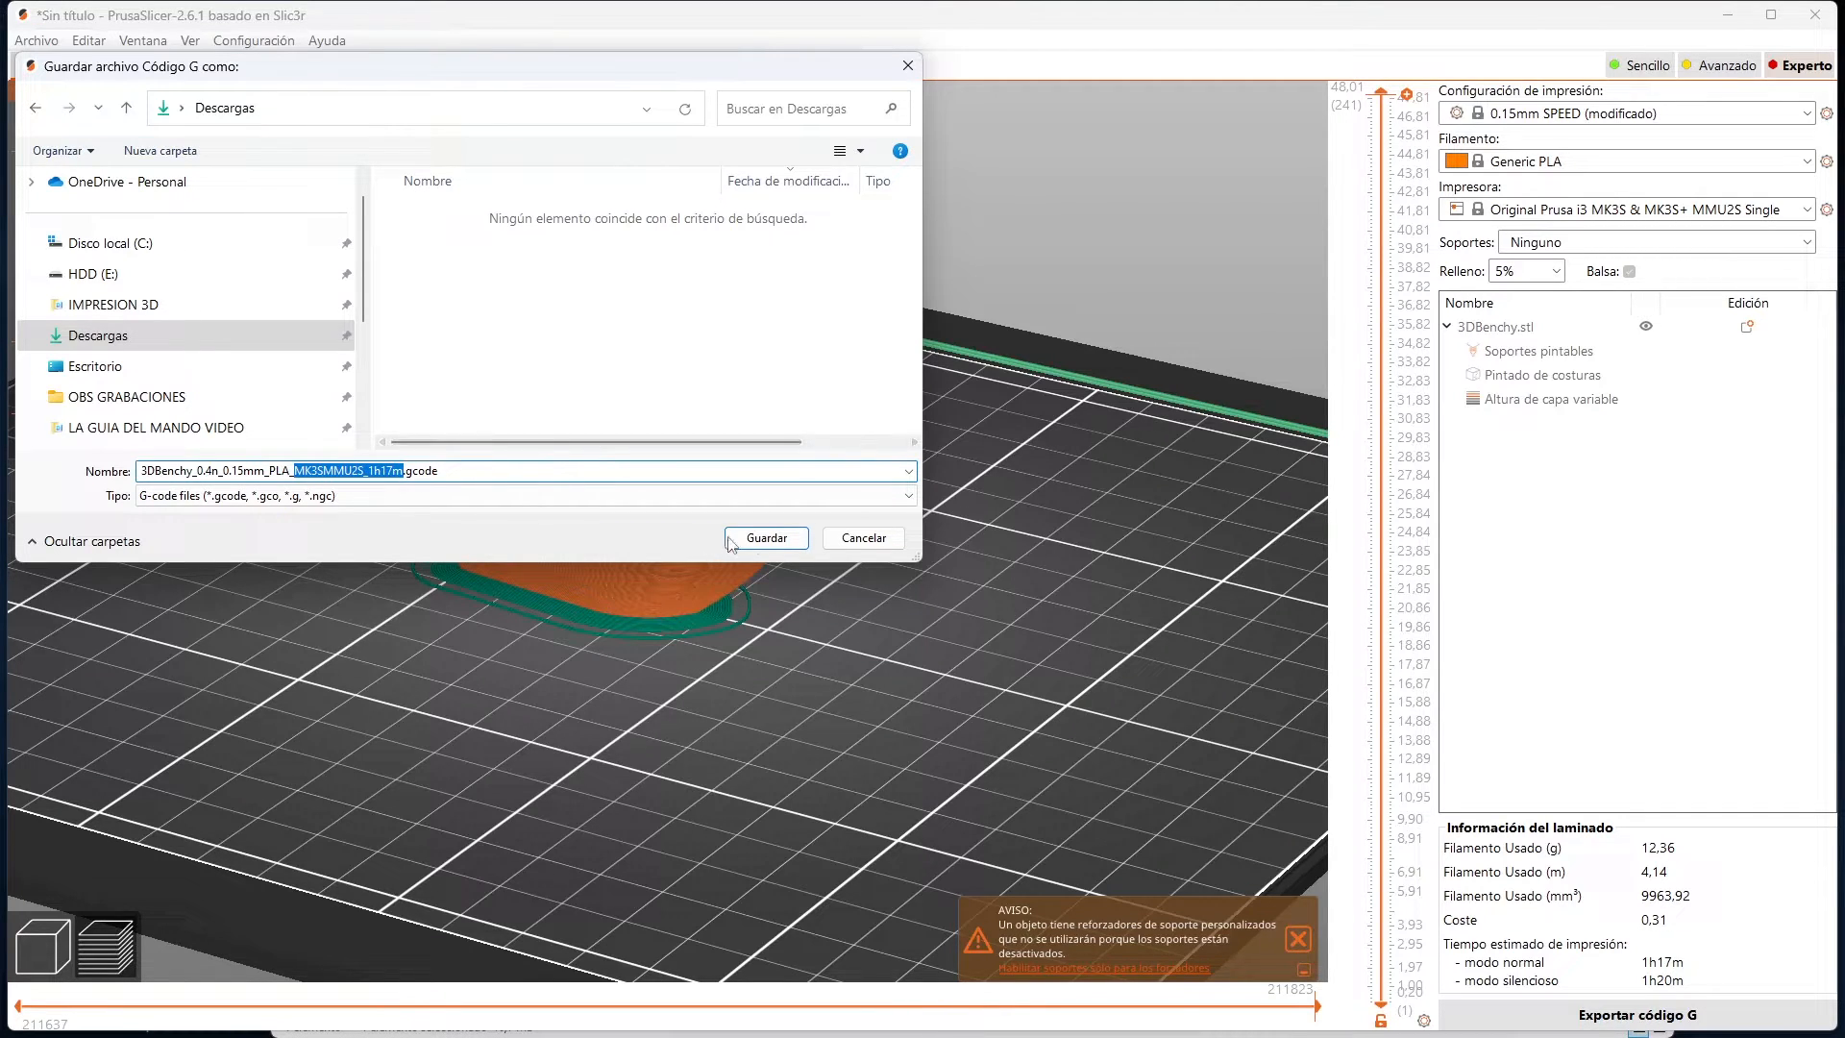
{"action": "left_click", "coordinate": [759, 538]}
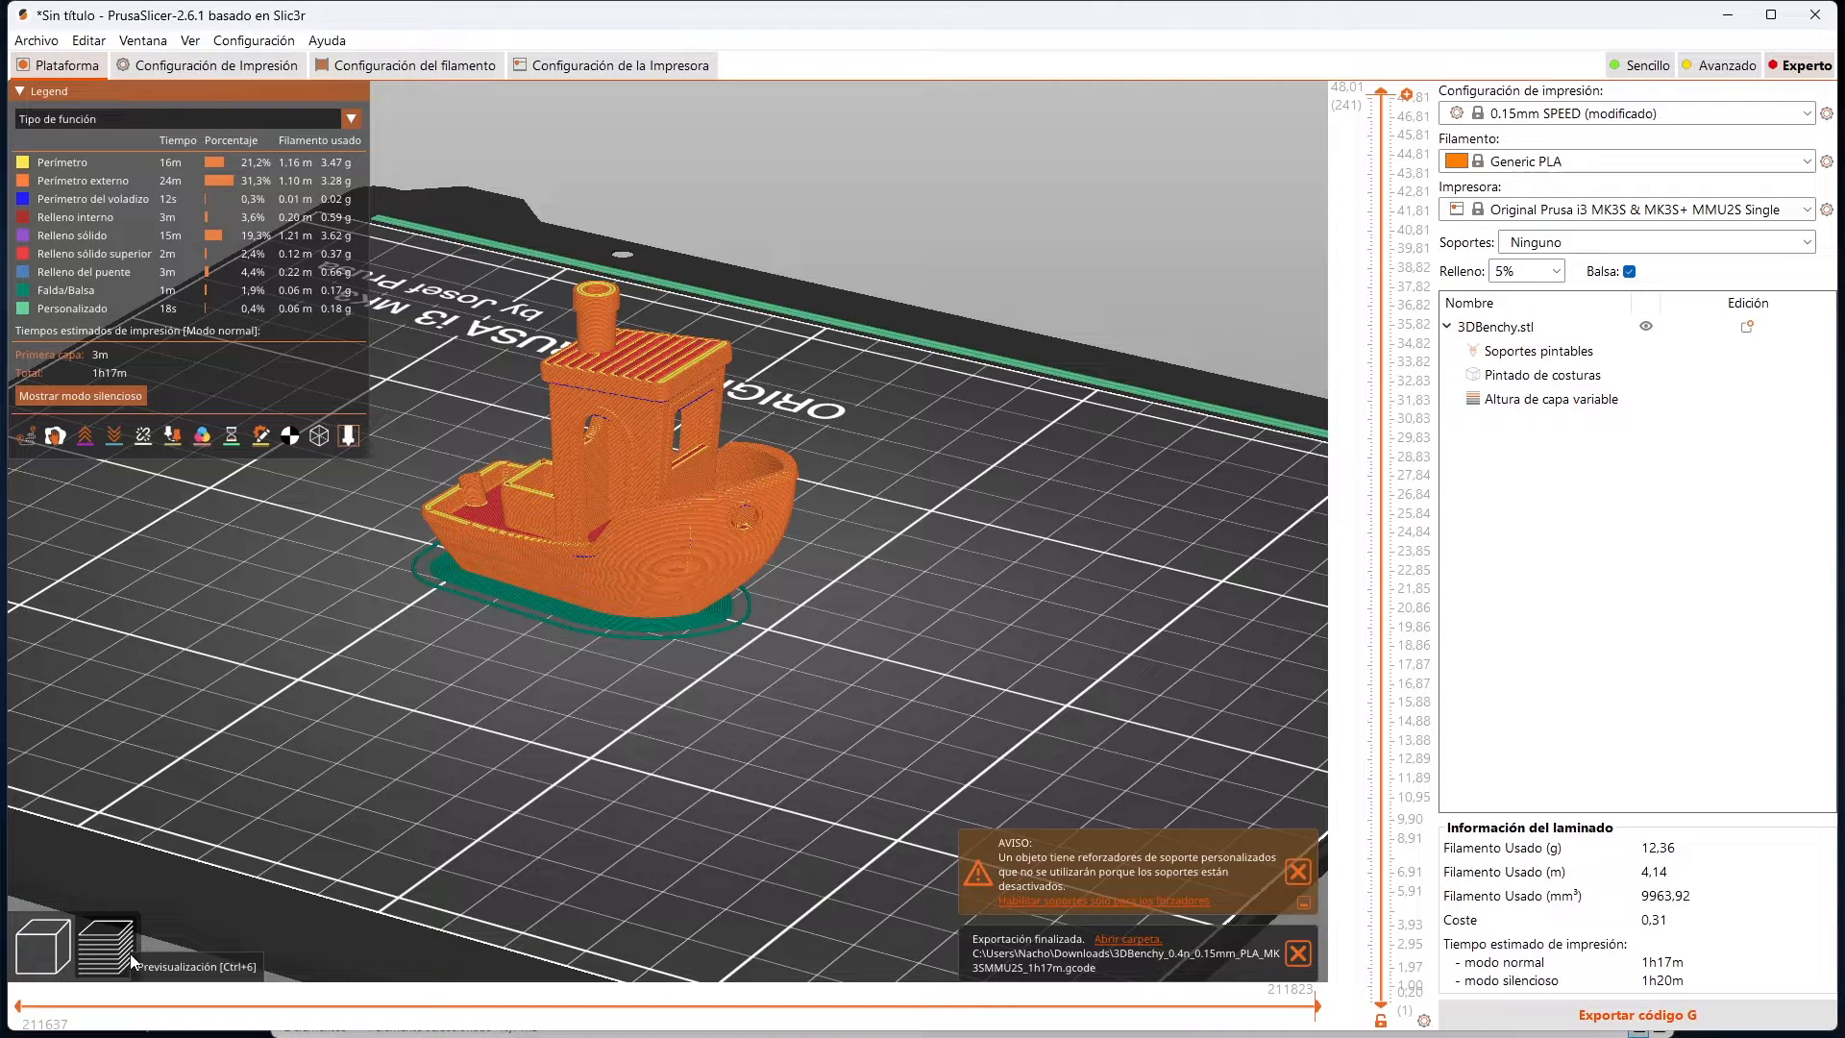
Step: Return to the 3D editor view and examine the layer height, perimeter, shell and quality options in the Capas y perímetros print settings
{"action": "left_click", "coordinate": [38, 949]}
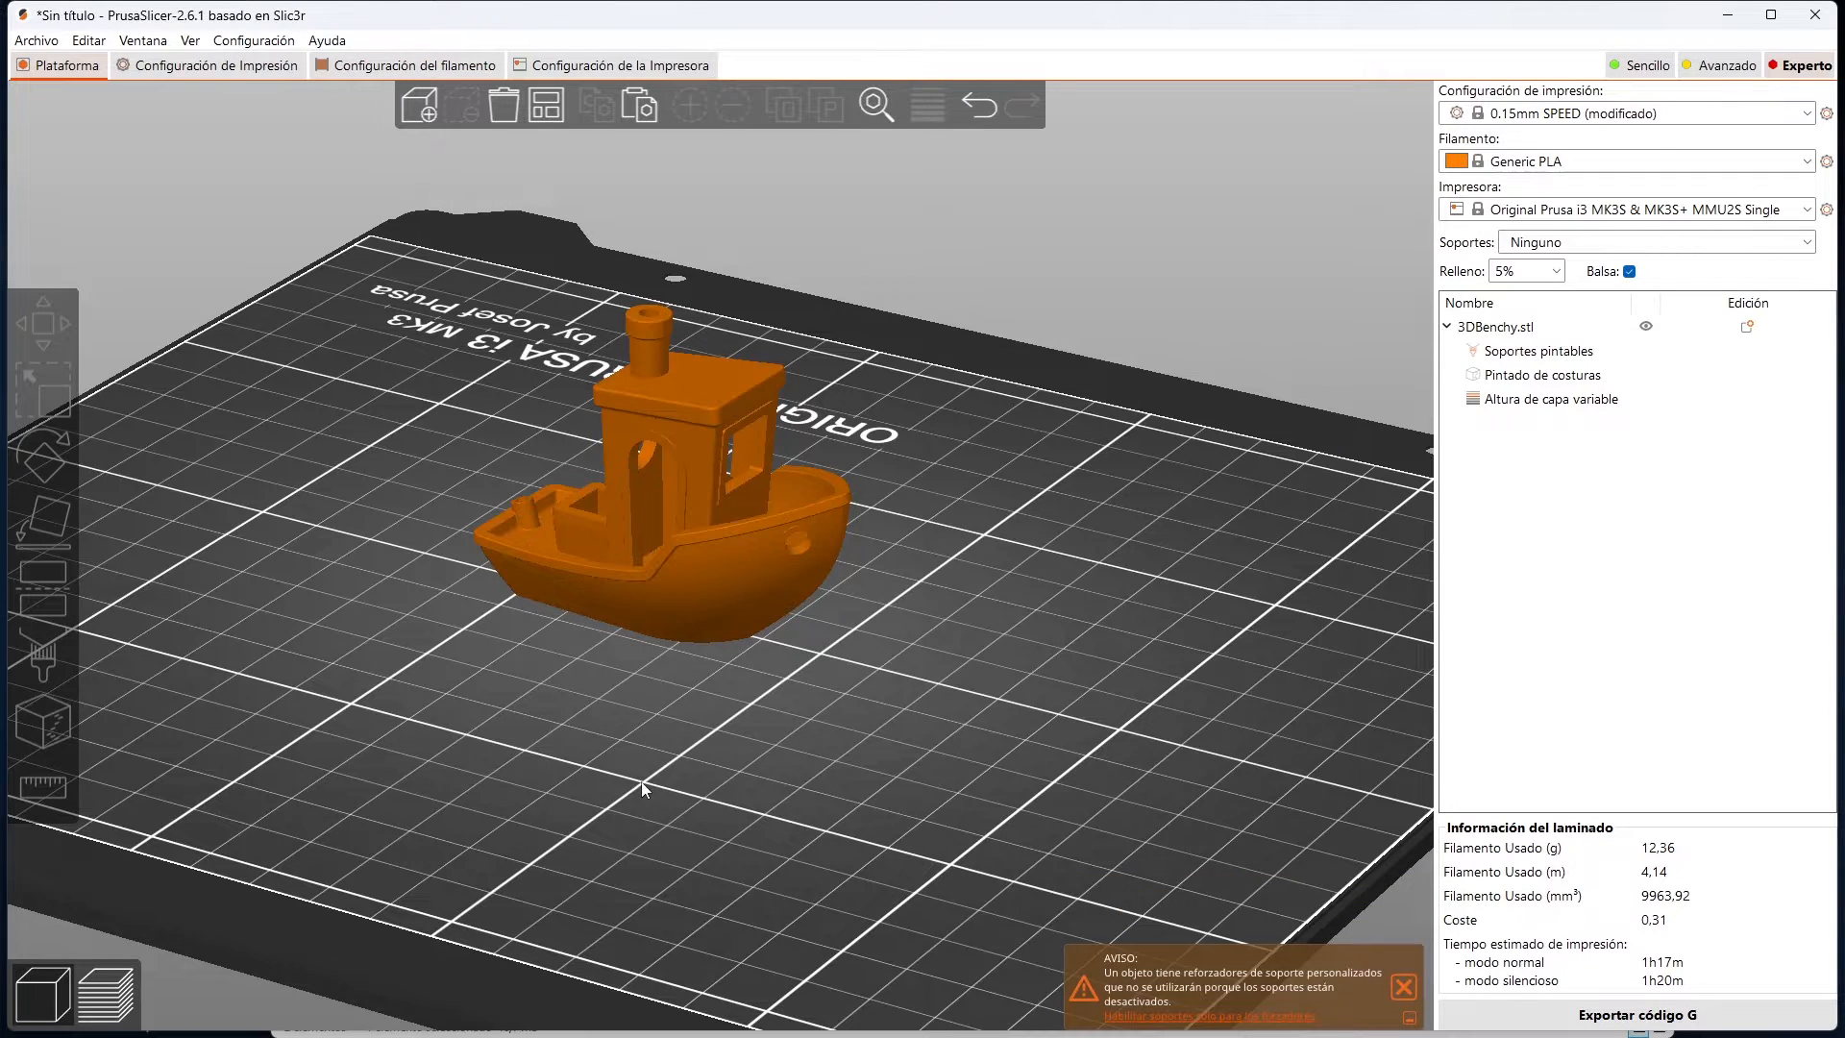
{"action": "left_click_drag", "start_coordinate": [639, 783], "coordinate": [680, 797]}
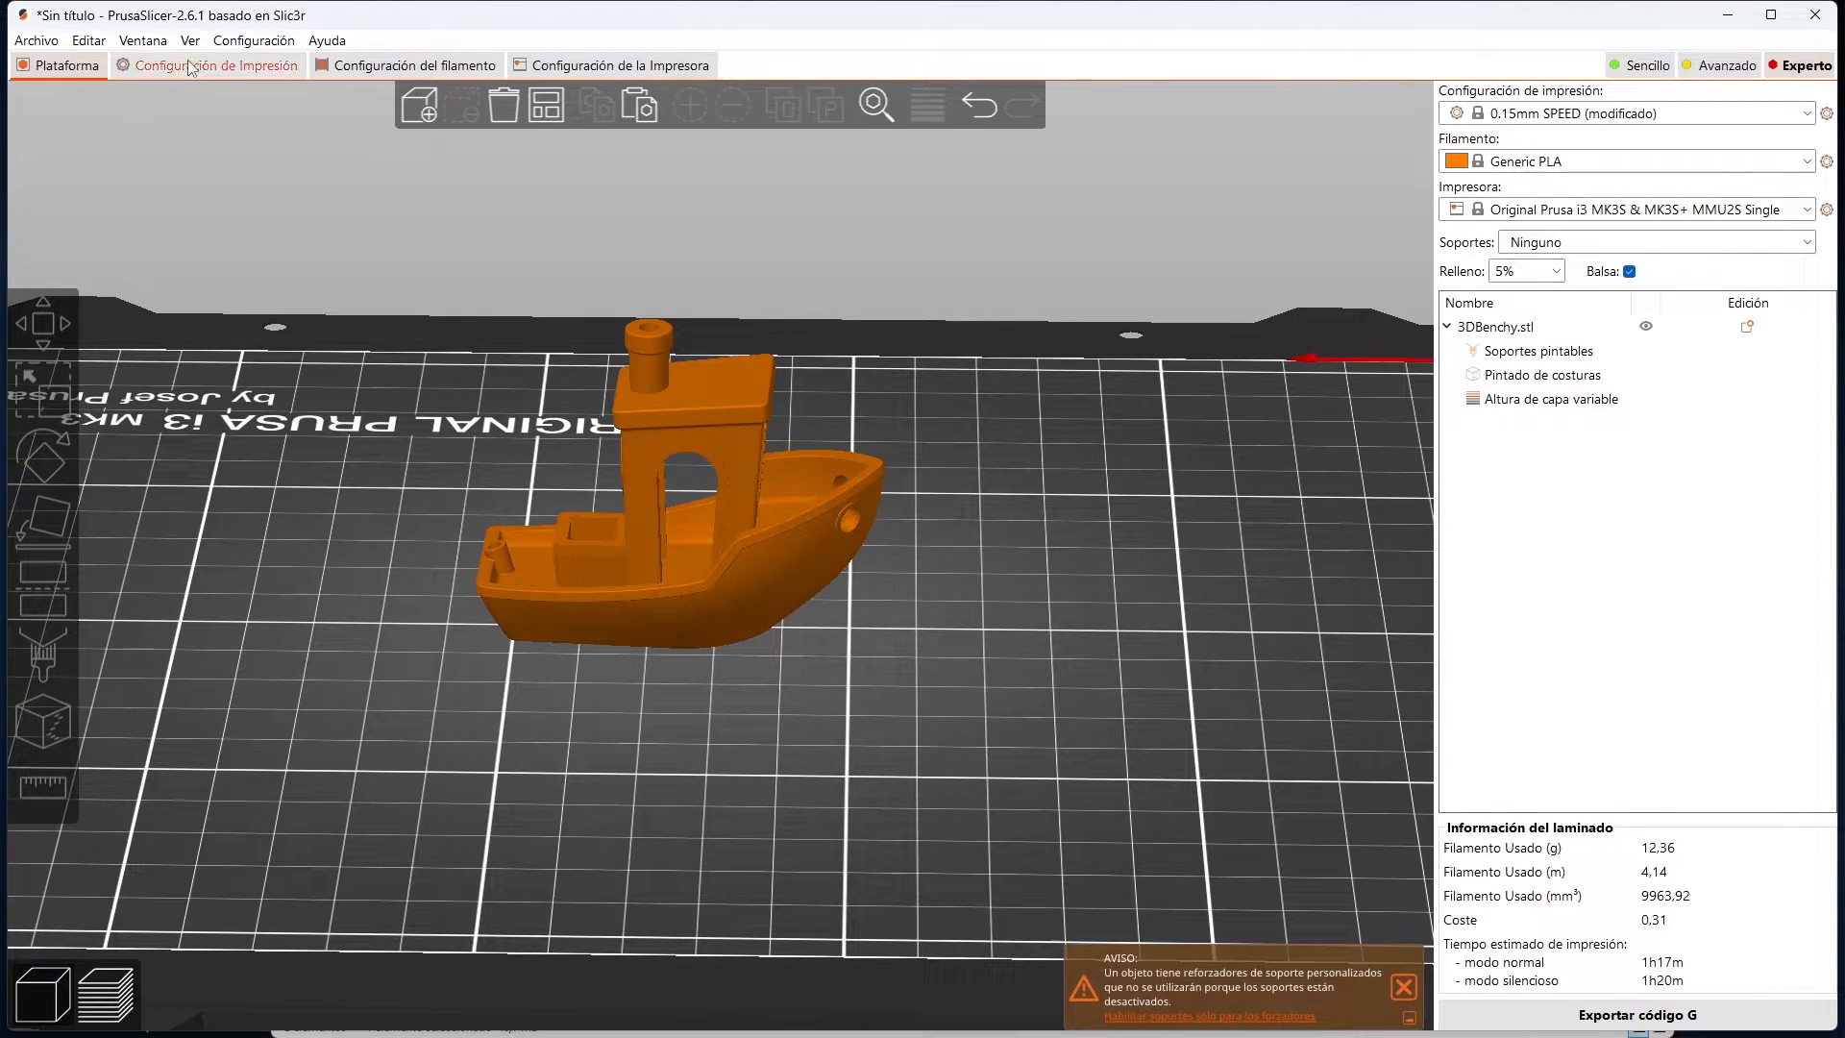
{"action": "left_click", "coordinate": [191, 68]}
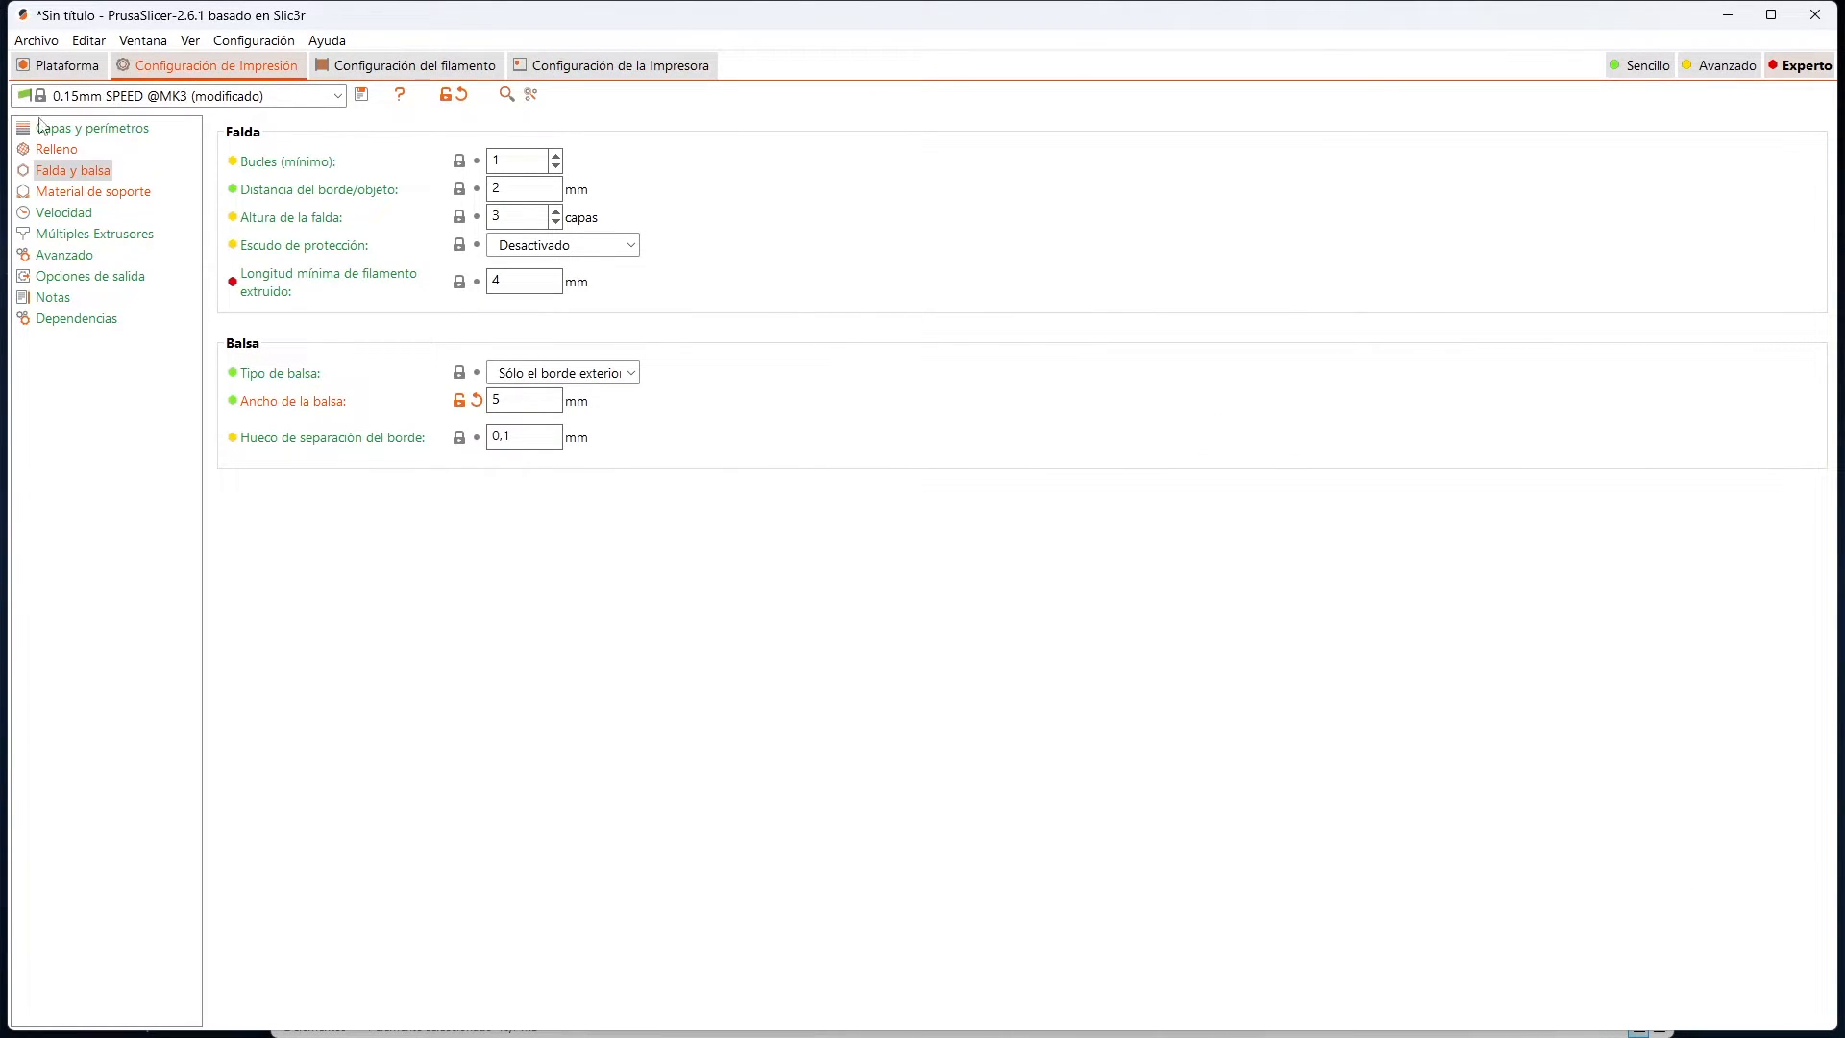
{"action": "left_click", "coordinate": [77, 128]}
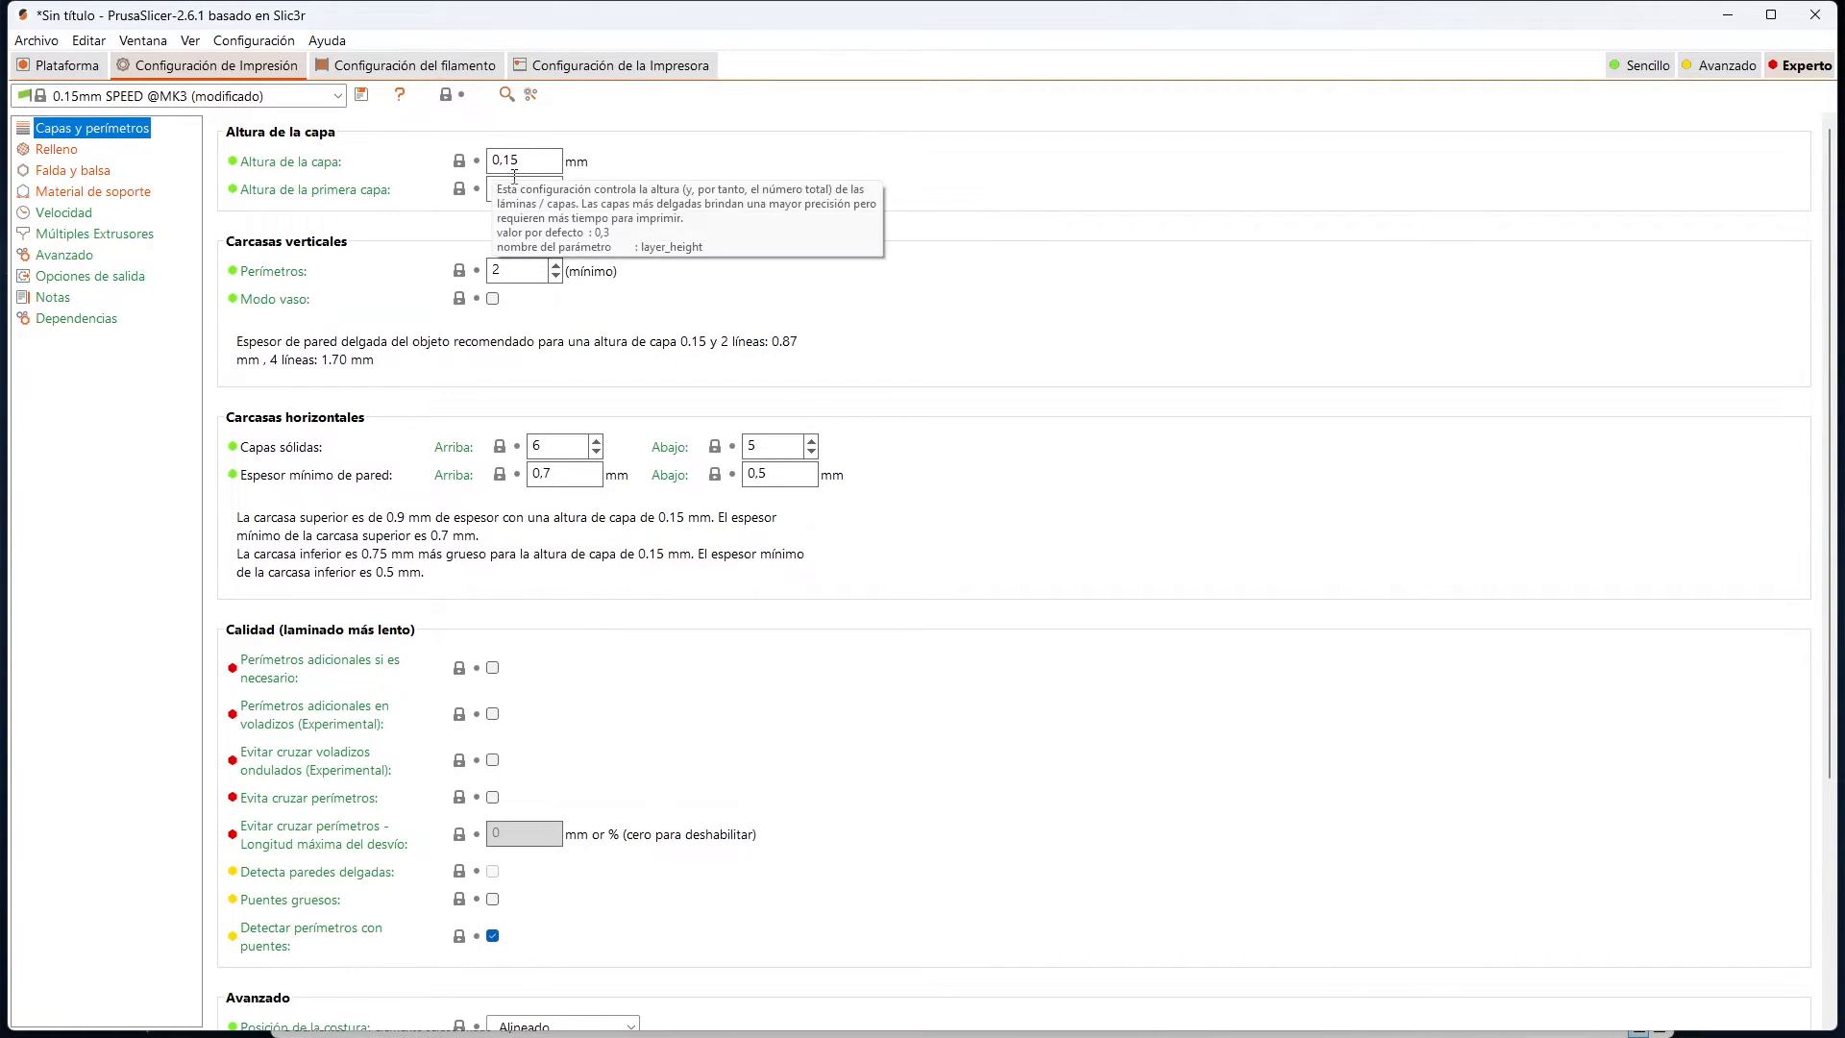
{"action": "mouse_move", "coordinate": [497, 192]}
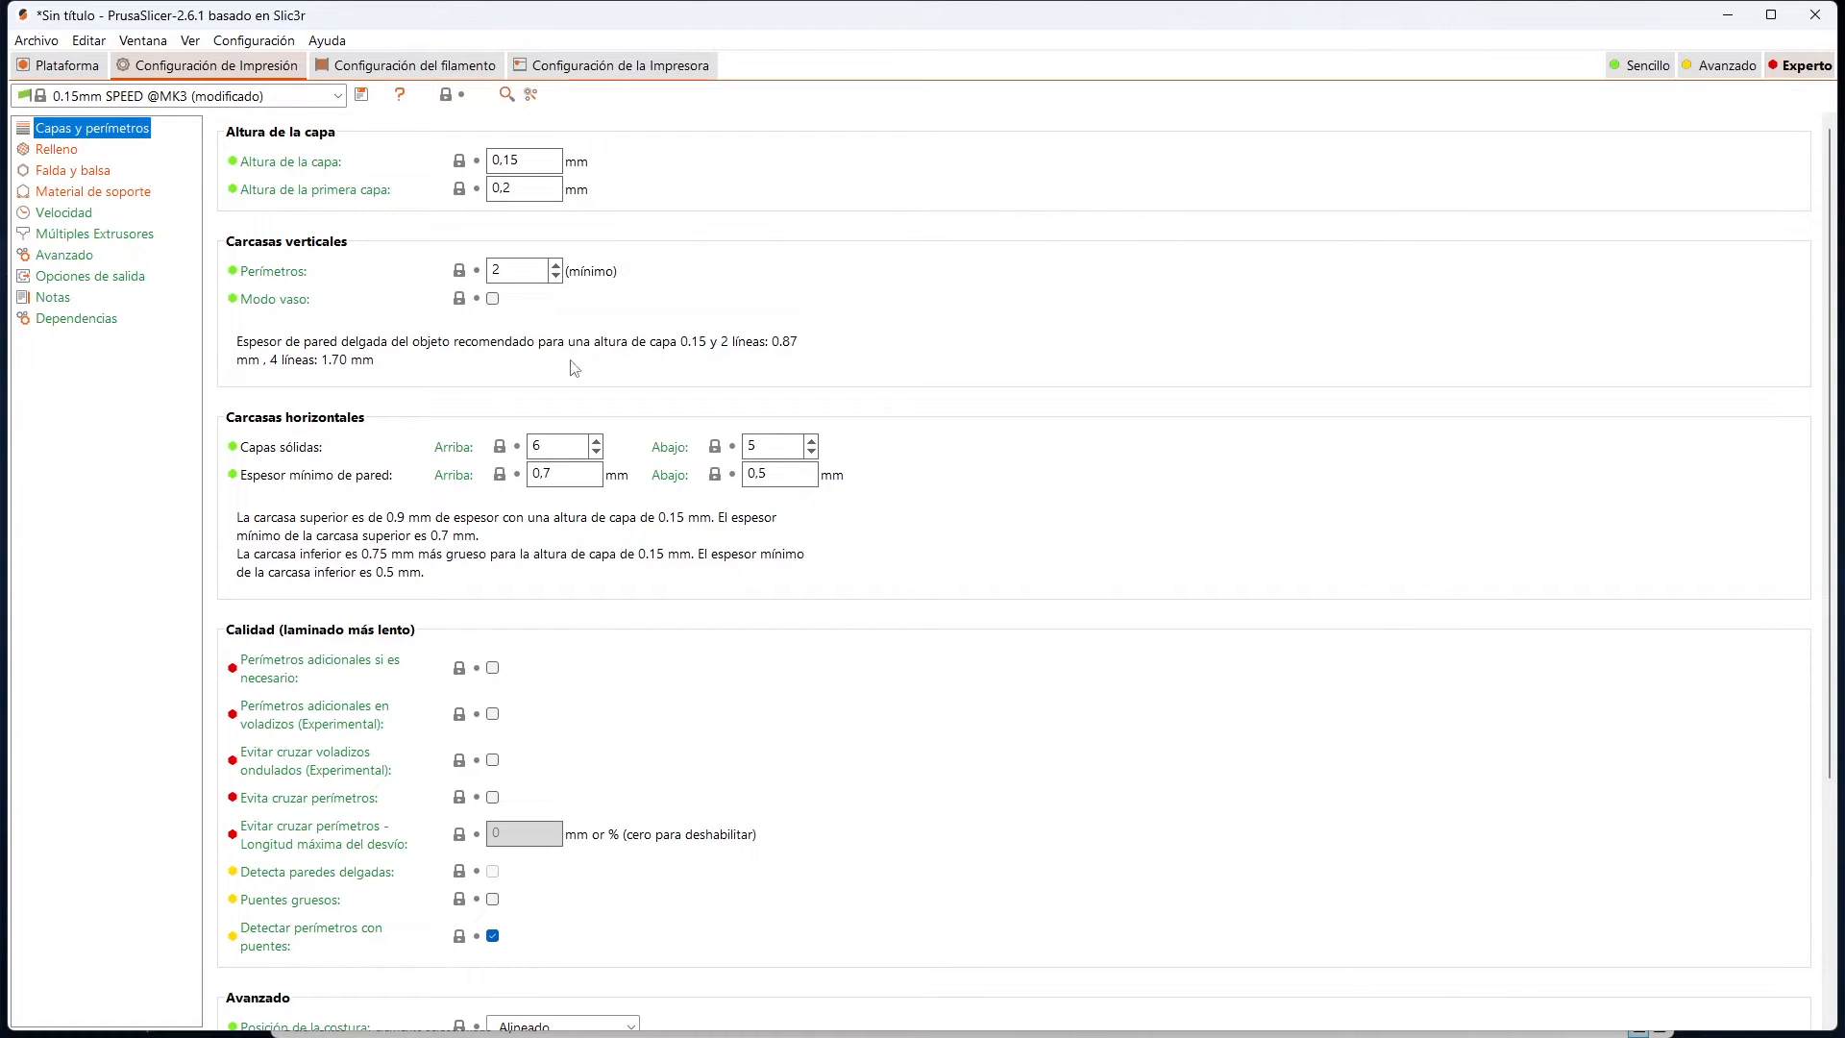
{"action": "left_click", "coordinate": [496, 280]}
{"action": "scroll", "coordinate": [564, 527], "scroll_direction": "down", "scroll_amount": 3}
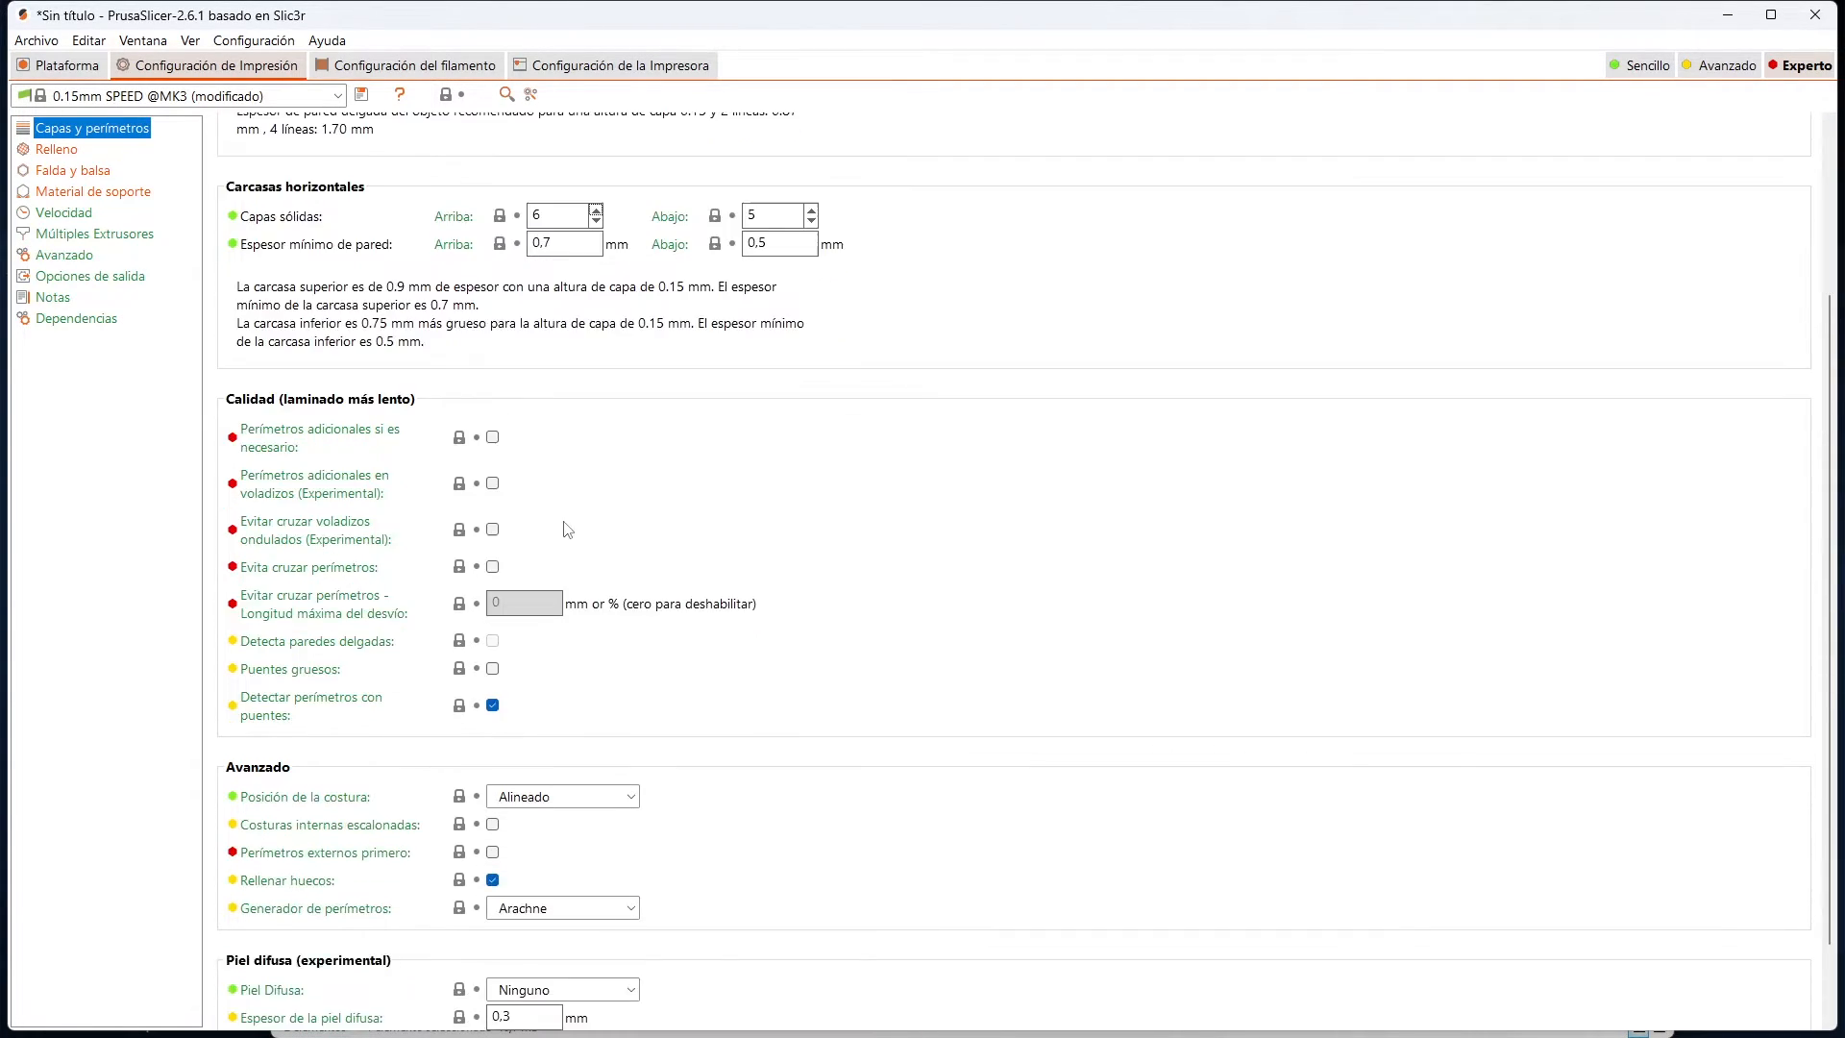
{"action": "scroll", "coordinate": [609, 490], "scroll_direction": "up", "scroll_amount": 3}
Step: Set the infill pattern to Concéntrico and check the Falda y balsa print settings
{"action": "left_click", "coordinate": [42, 149]}
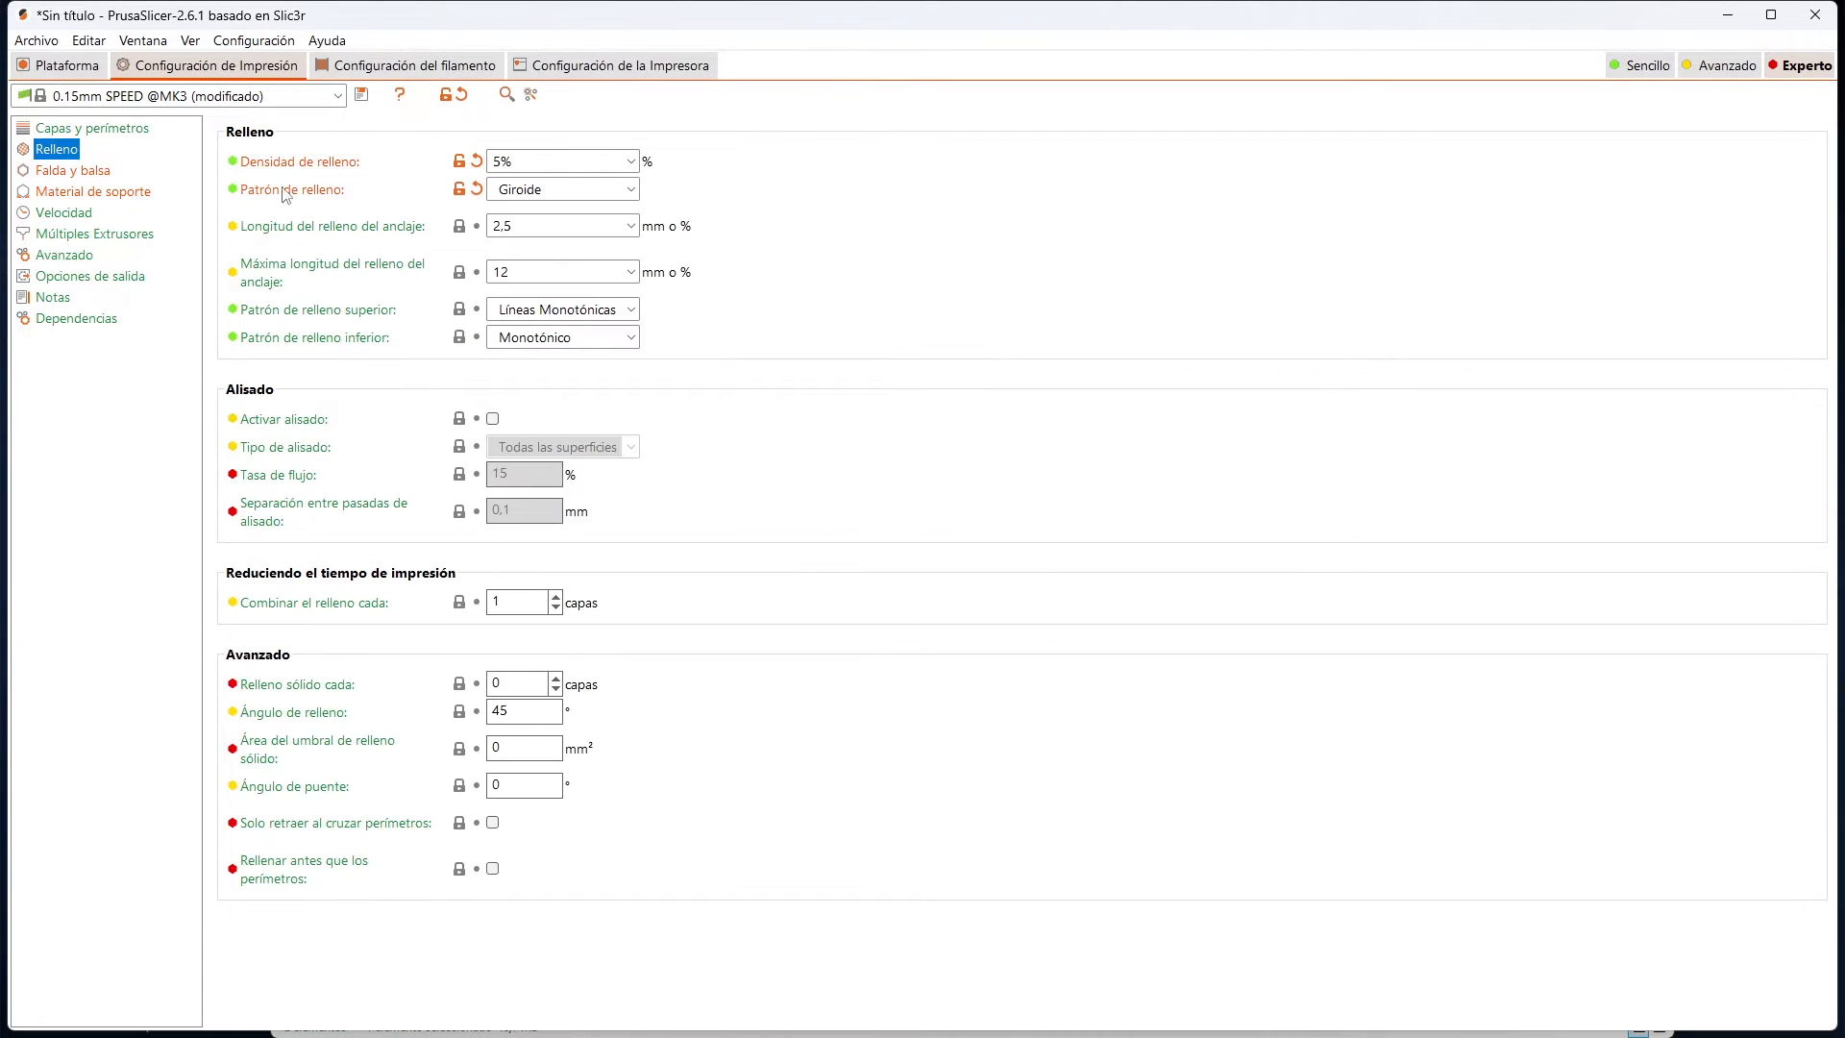
{"action": "left_click", "coordinate": [548, 192]}
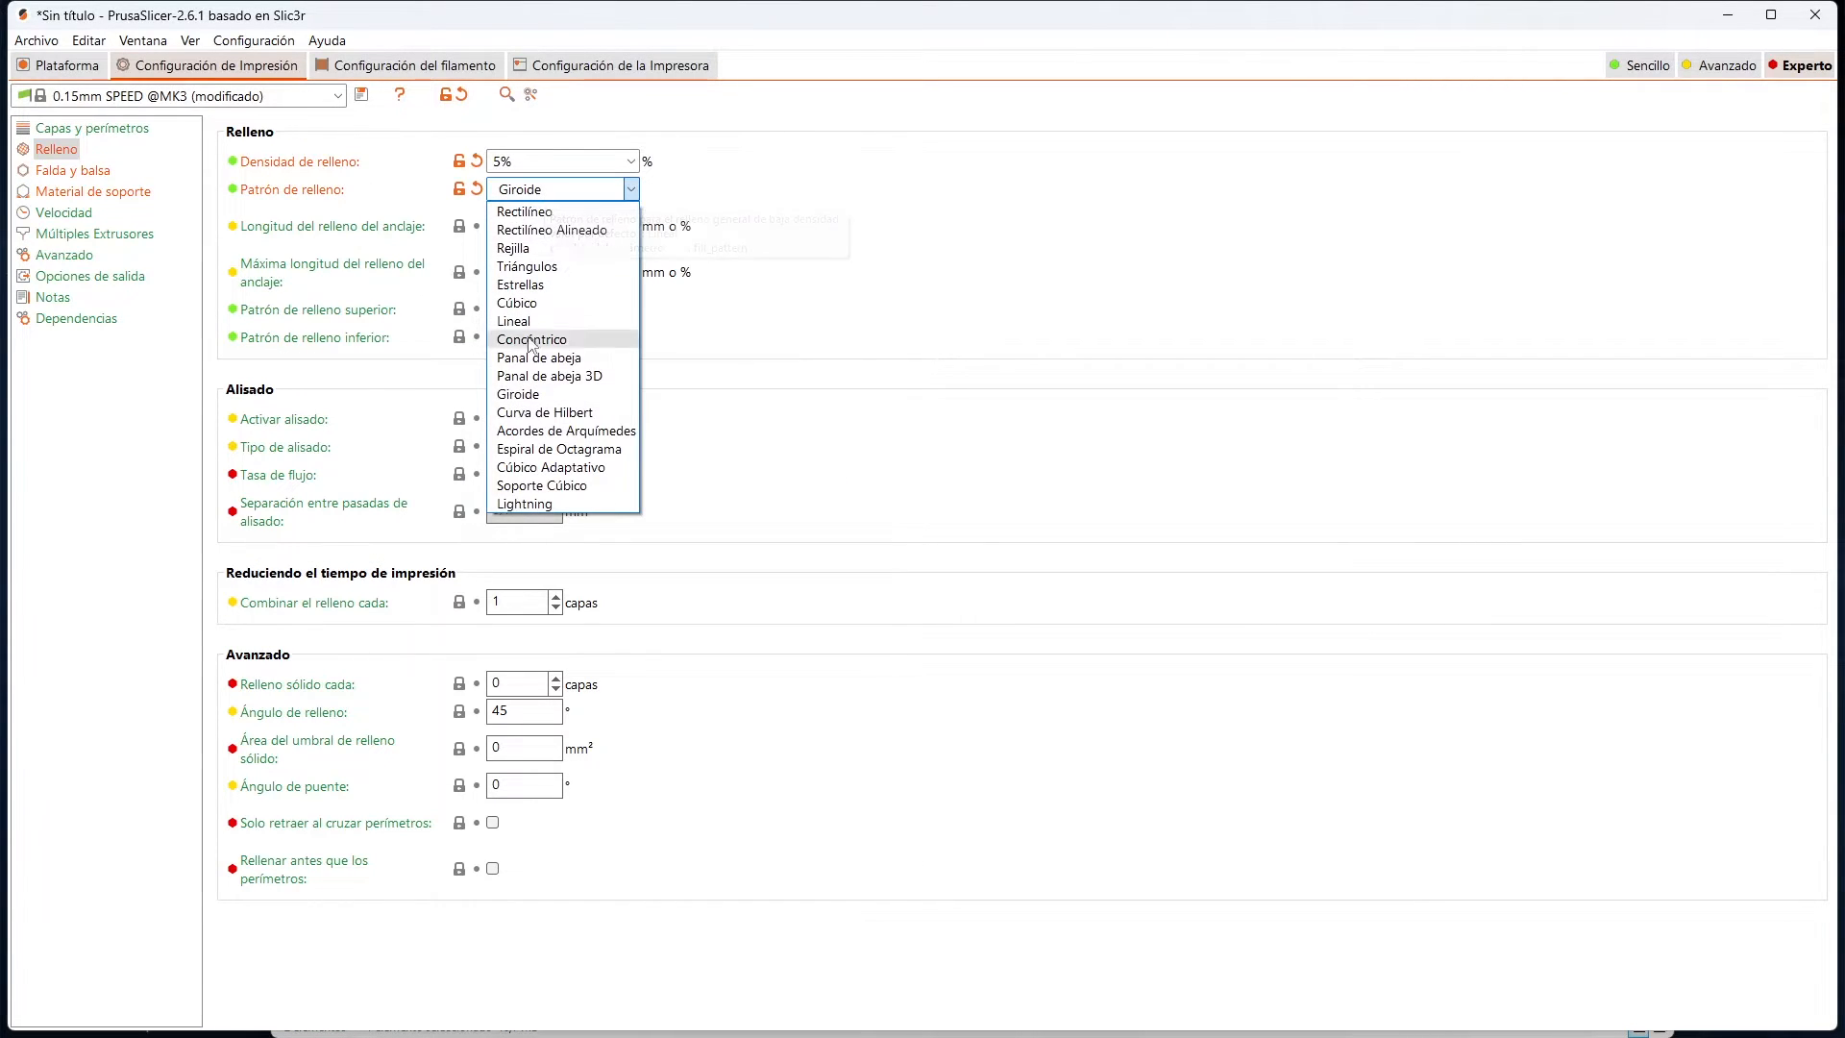
{"action": "left_click", "coordinate": [75, 170]}
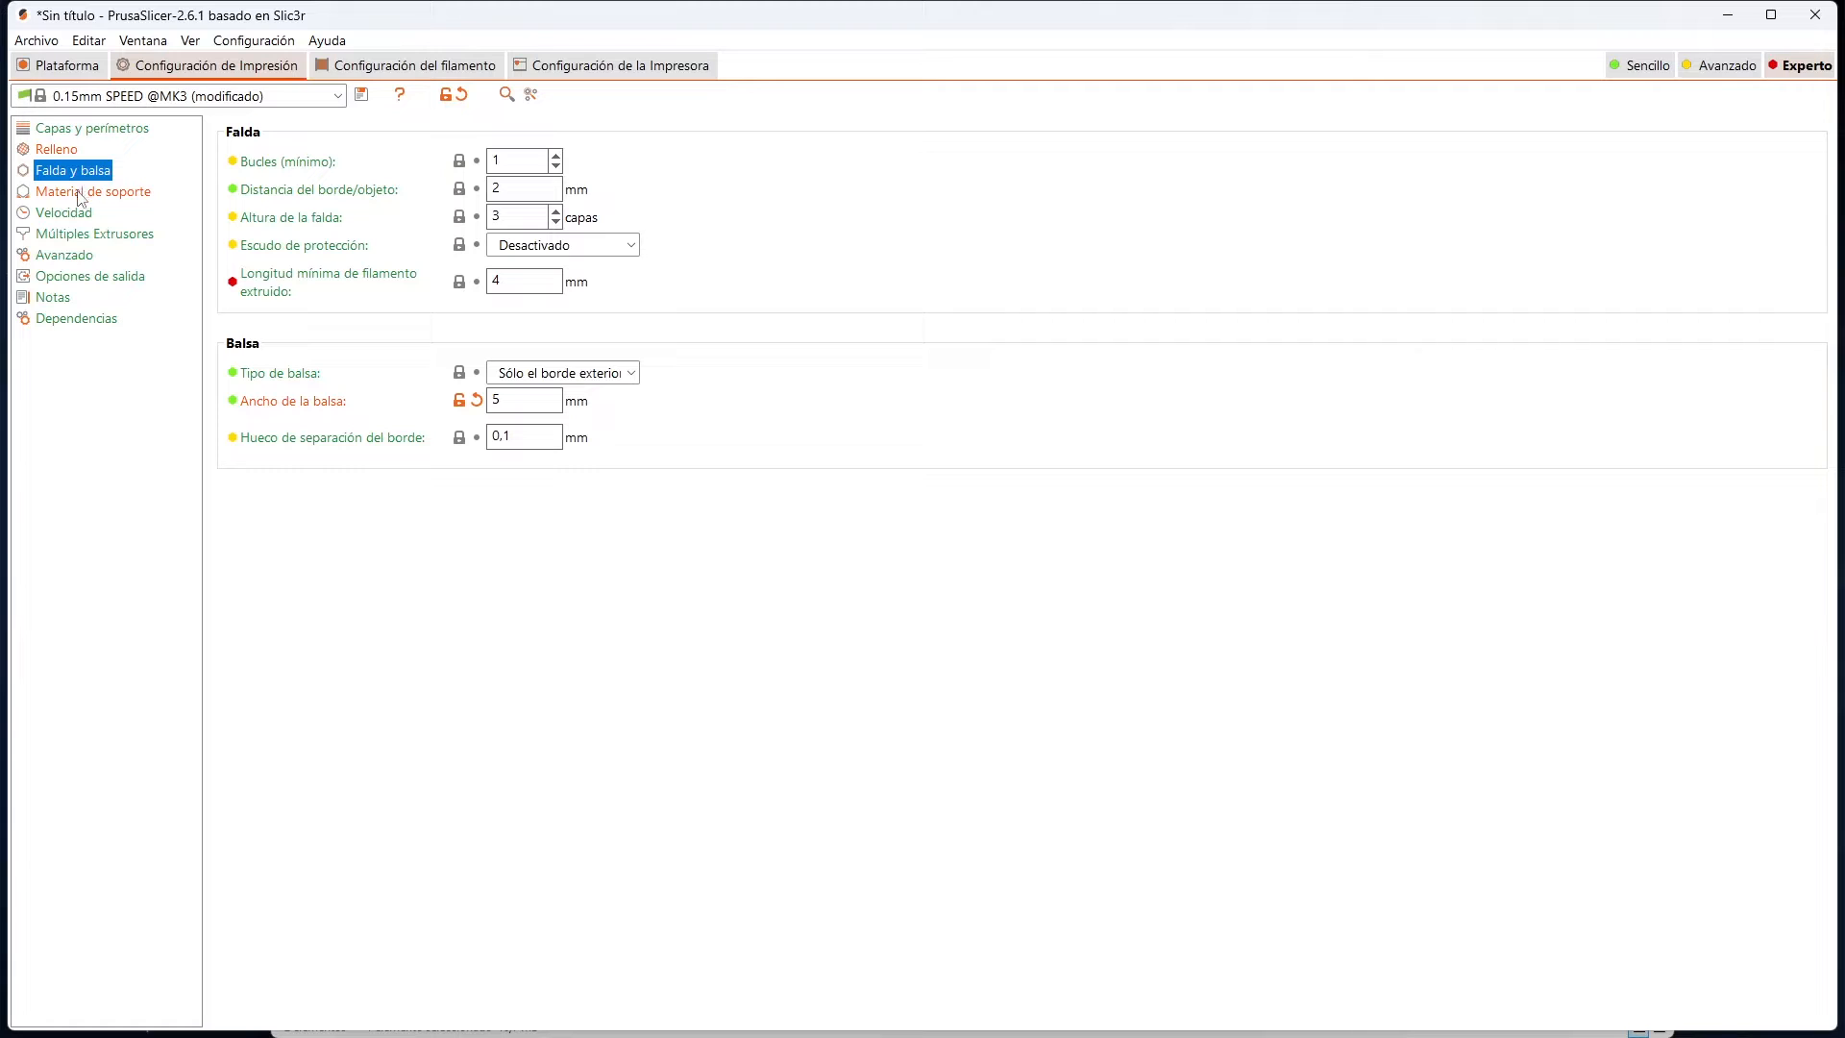
Step: Review the support material, speed, multiple extruder, advanced, output, notes and dependency print settings, and recheck the infill and layer settings
{"action": "left_click", "coordinate": [82, 192]}
{"action": "left_click", "coordinate": [63, 213]}
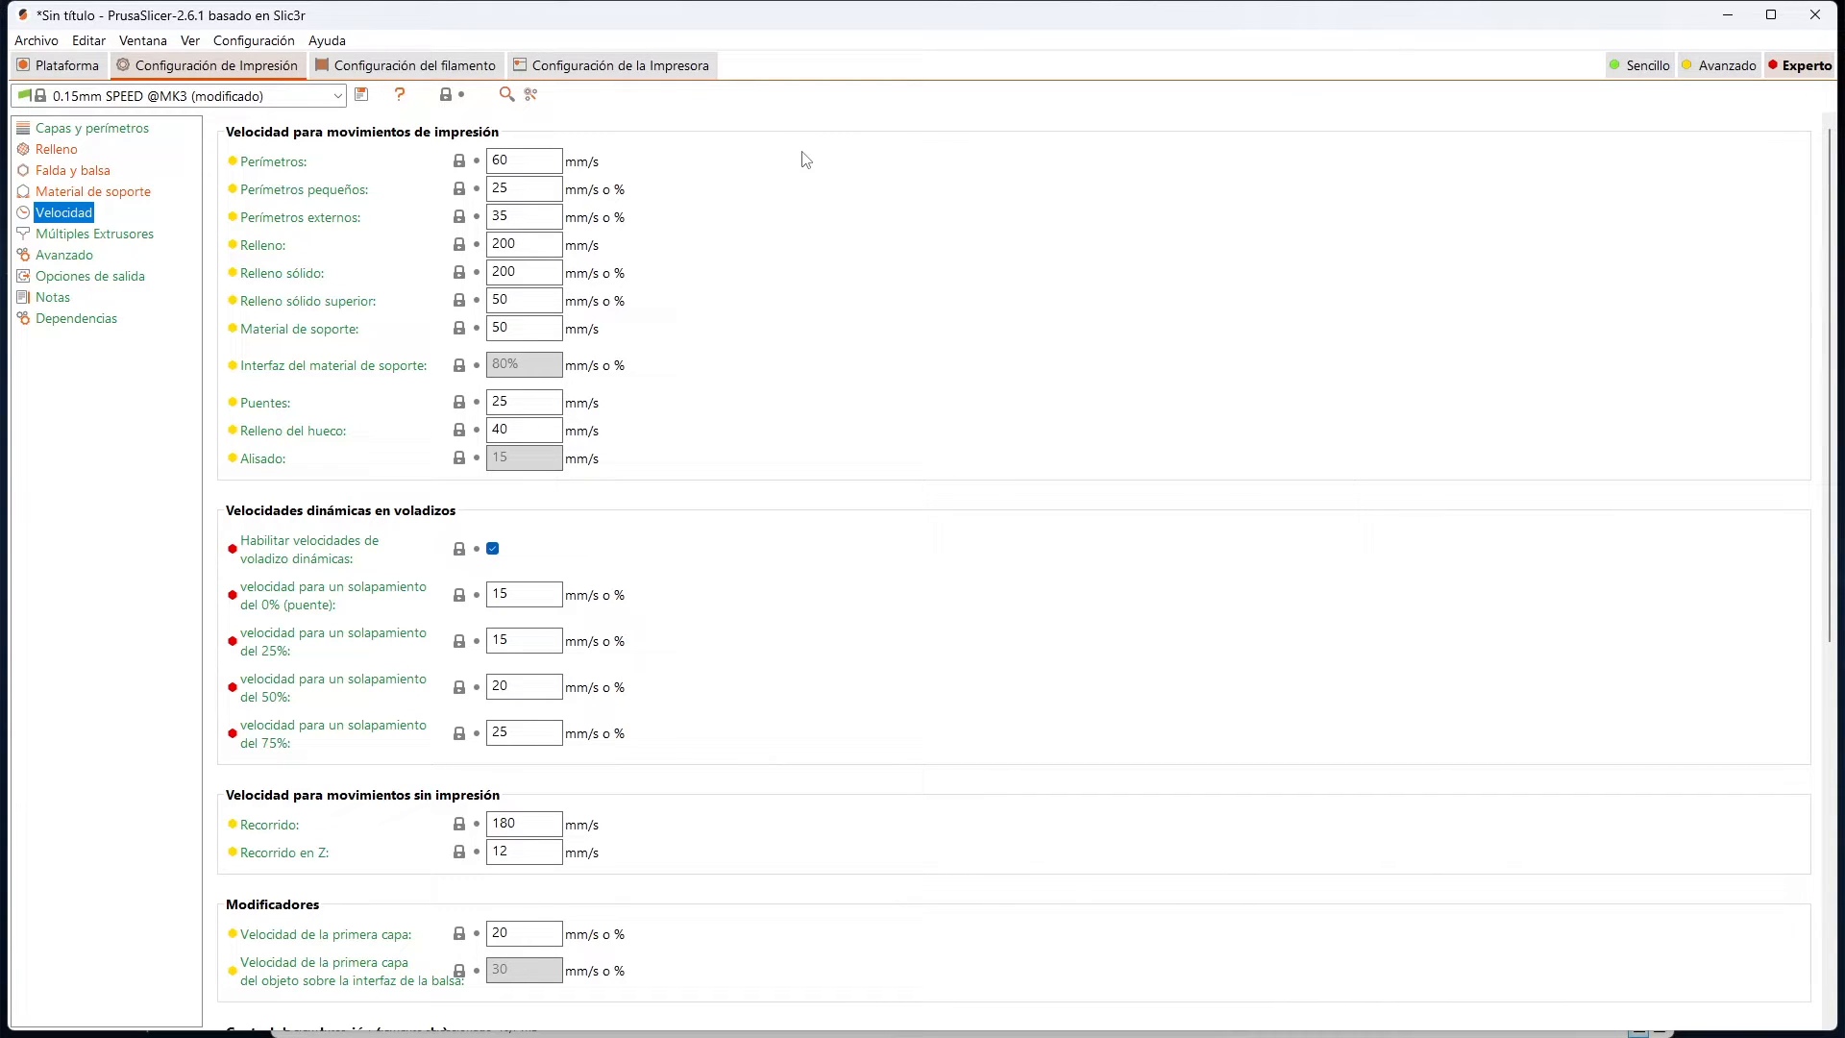
{"action": "scroll", "coordinate": [775, 139], "scroll_direction": "down", "scroll_amount": 3}
{"action": "scroll", "coordinate": [775, 139], "scroll_direction": "up", "scroll_amount": 3}
{"action": "left_click", "coordinate": [125, 234]}
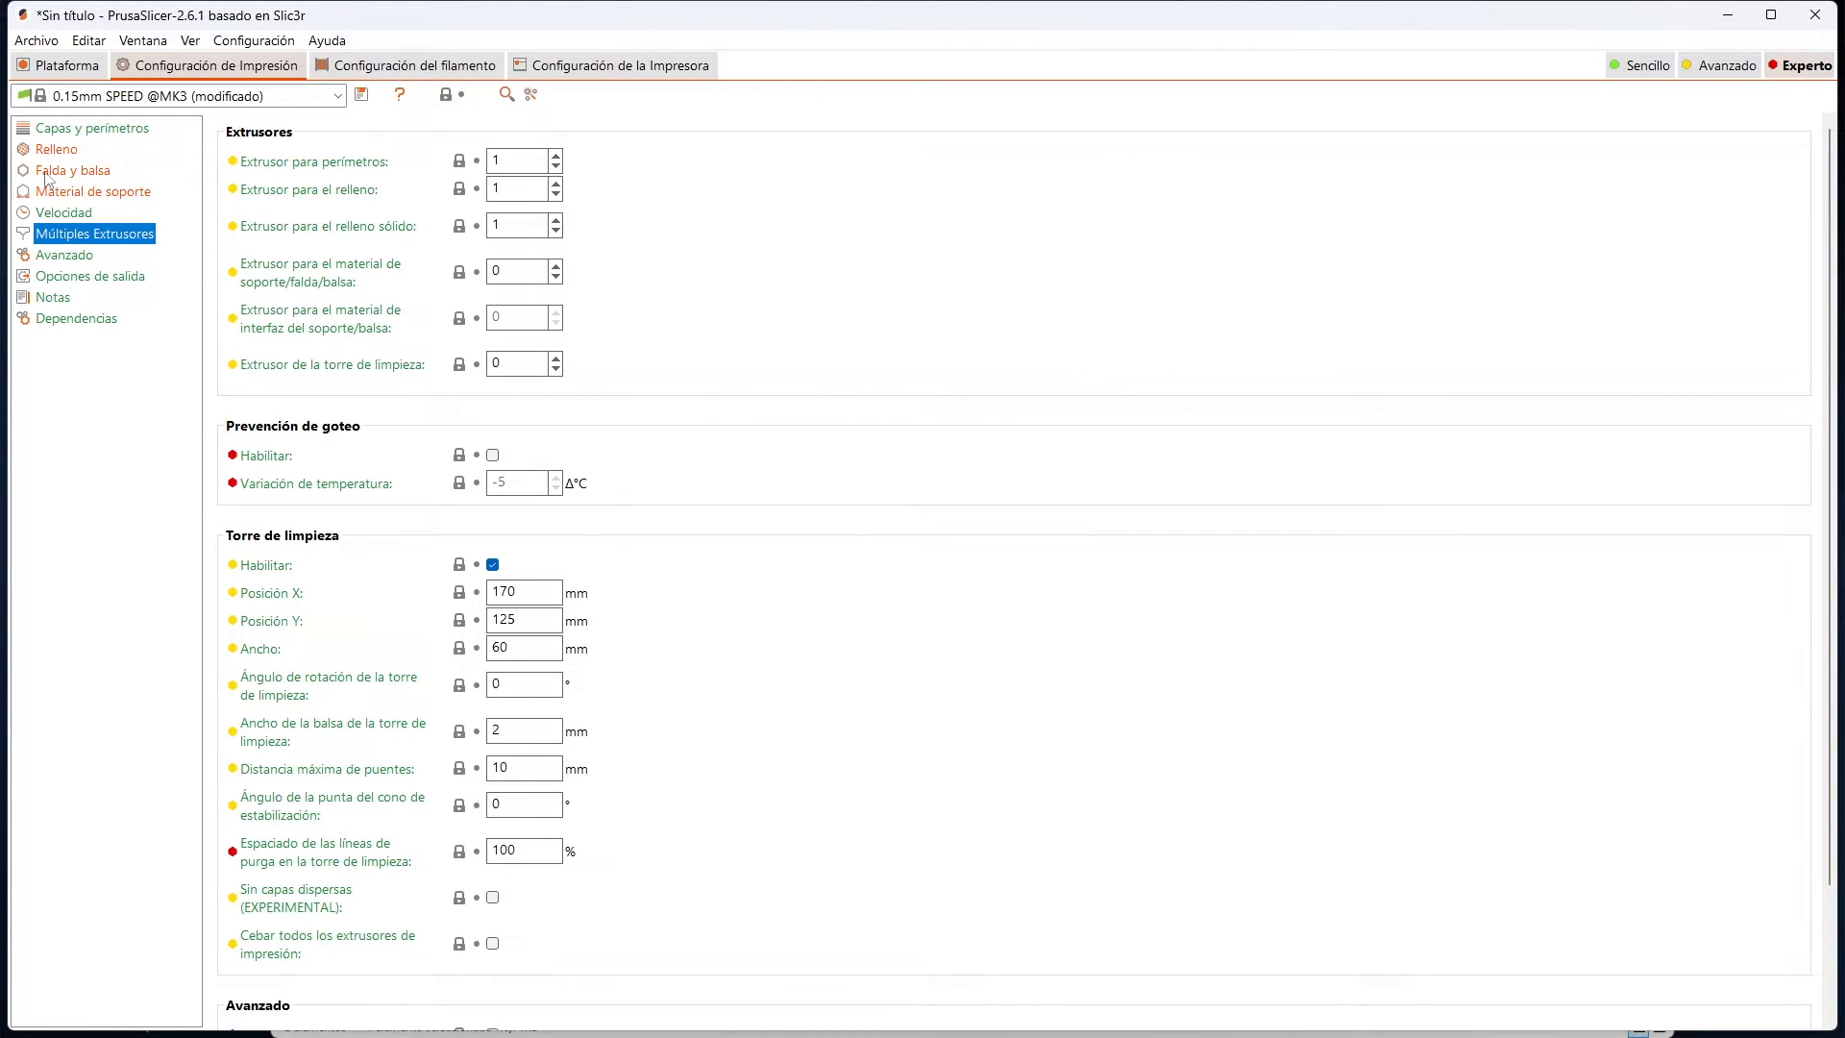
{"action": "left_click", "coordinate": [79, 258]}
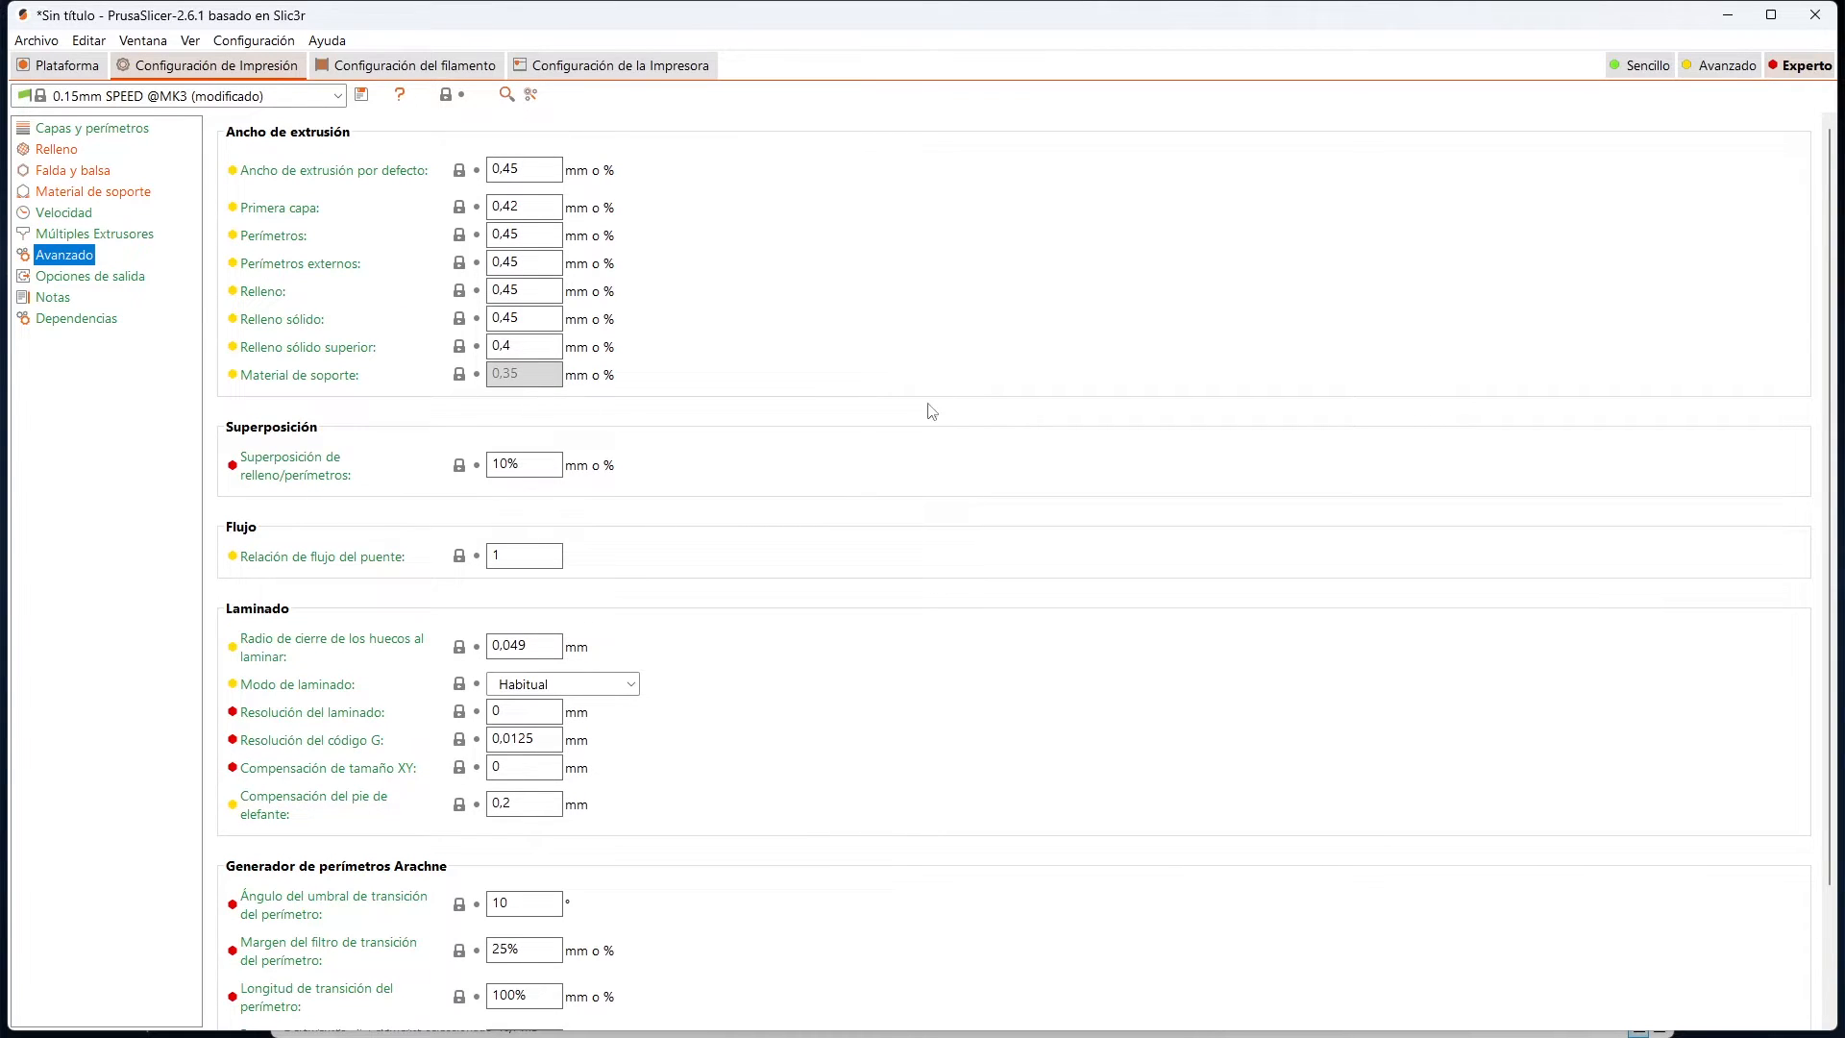
{"action": "left_click", "coordinate": [77, 277]}
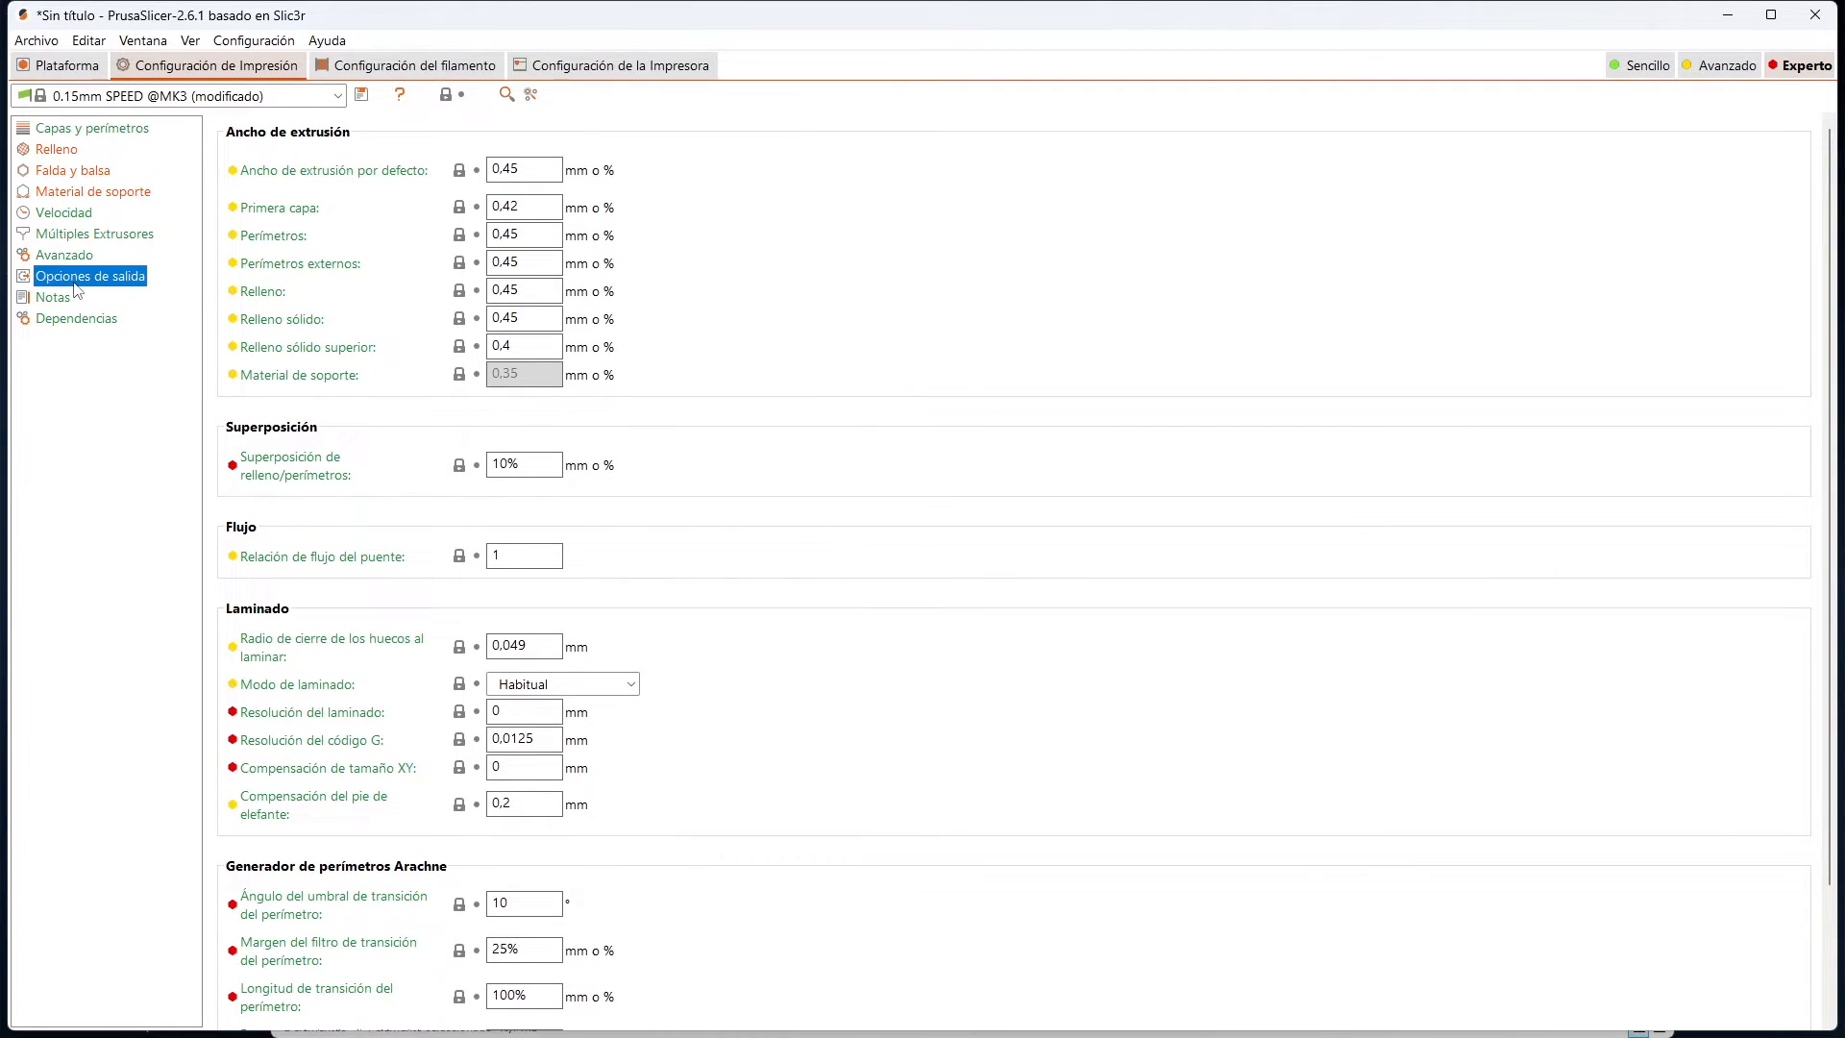
{"action": "left_click", "coordinate": [43, 298]}
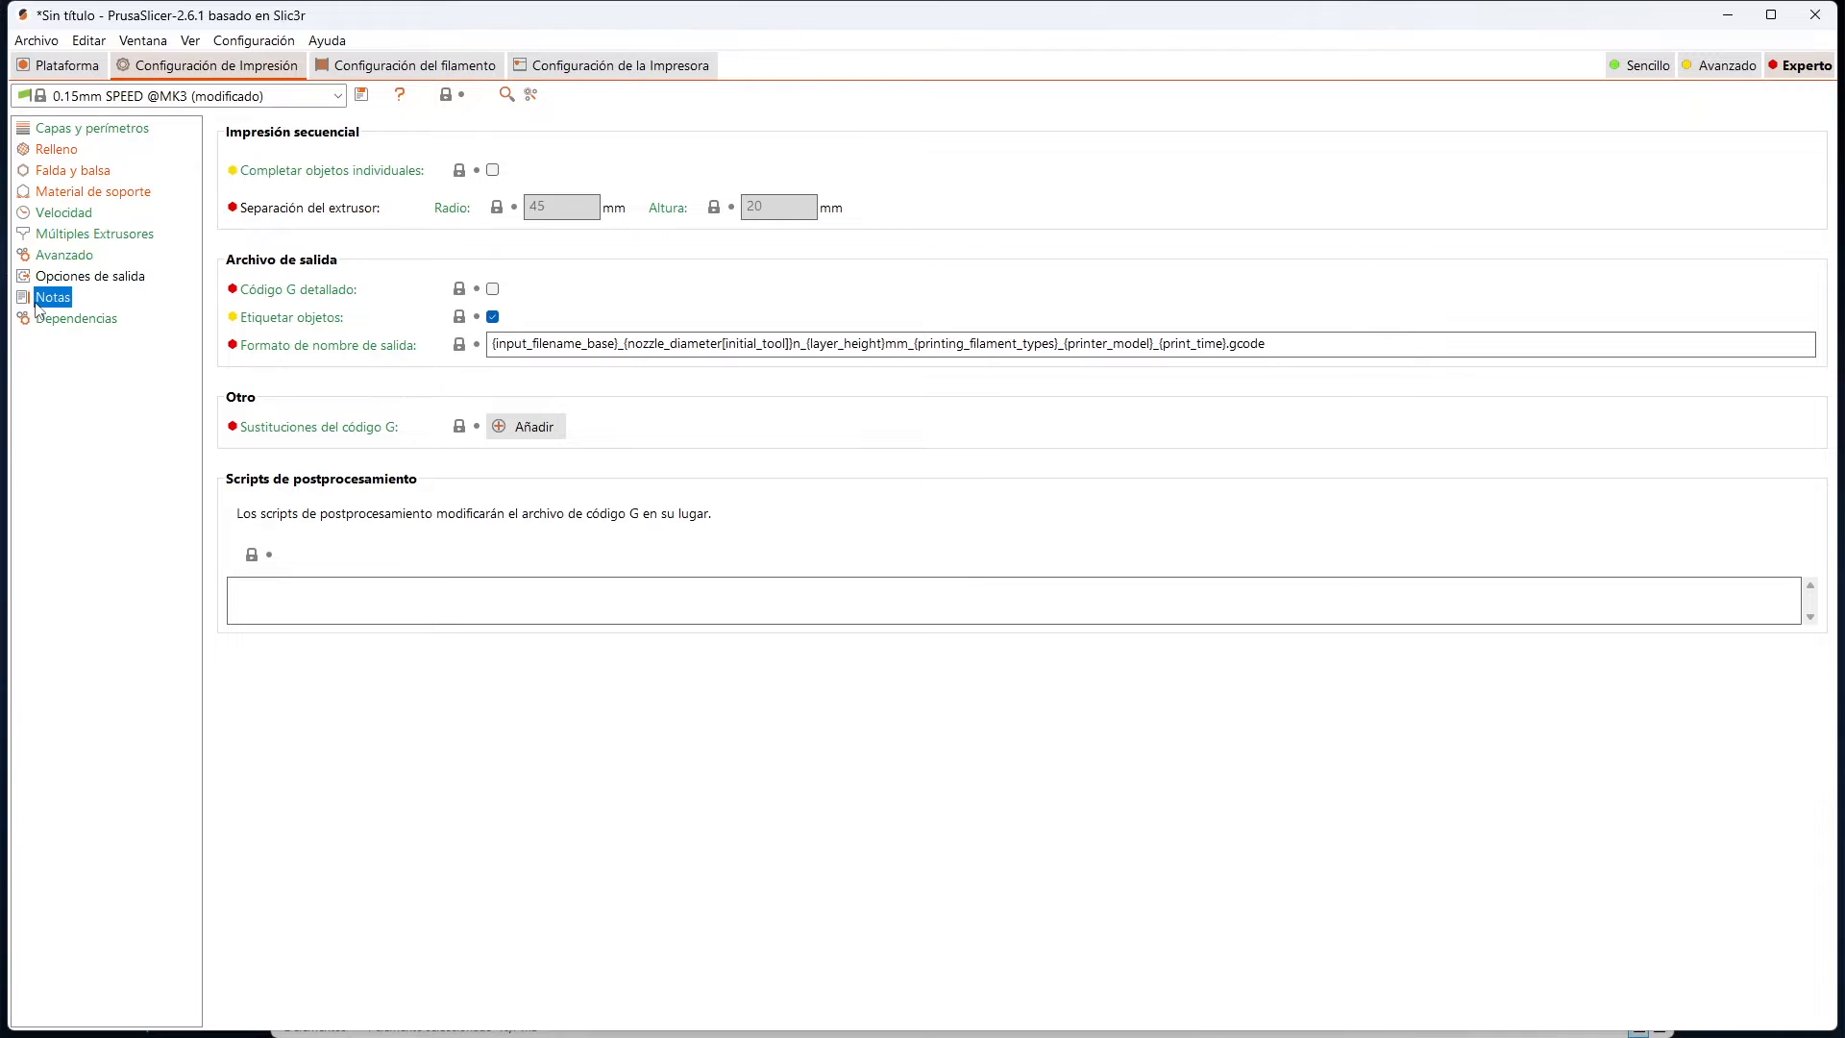
{"action": "left_click", "coordinate": [67, 320]}
{"action": "left_click", "coordinate": [76, 149]}
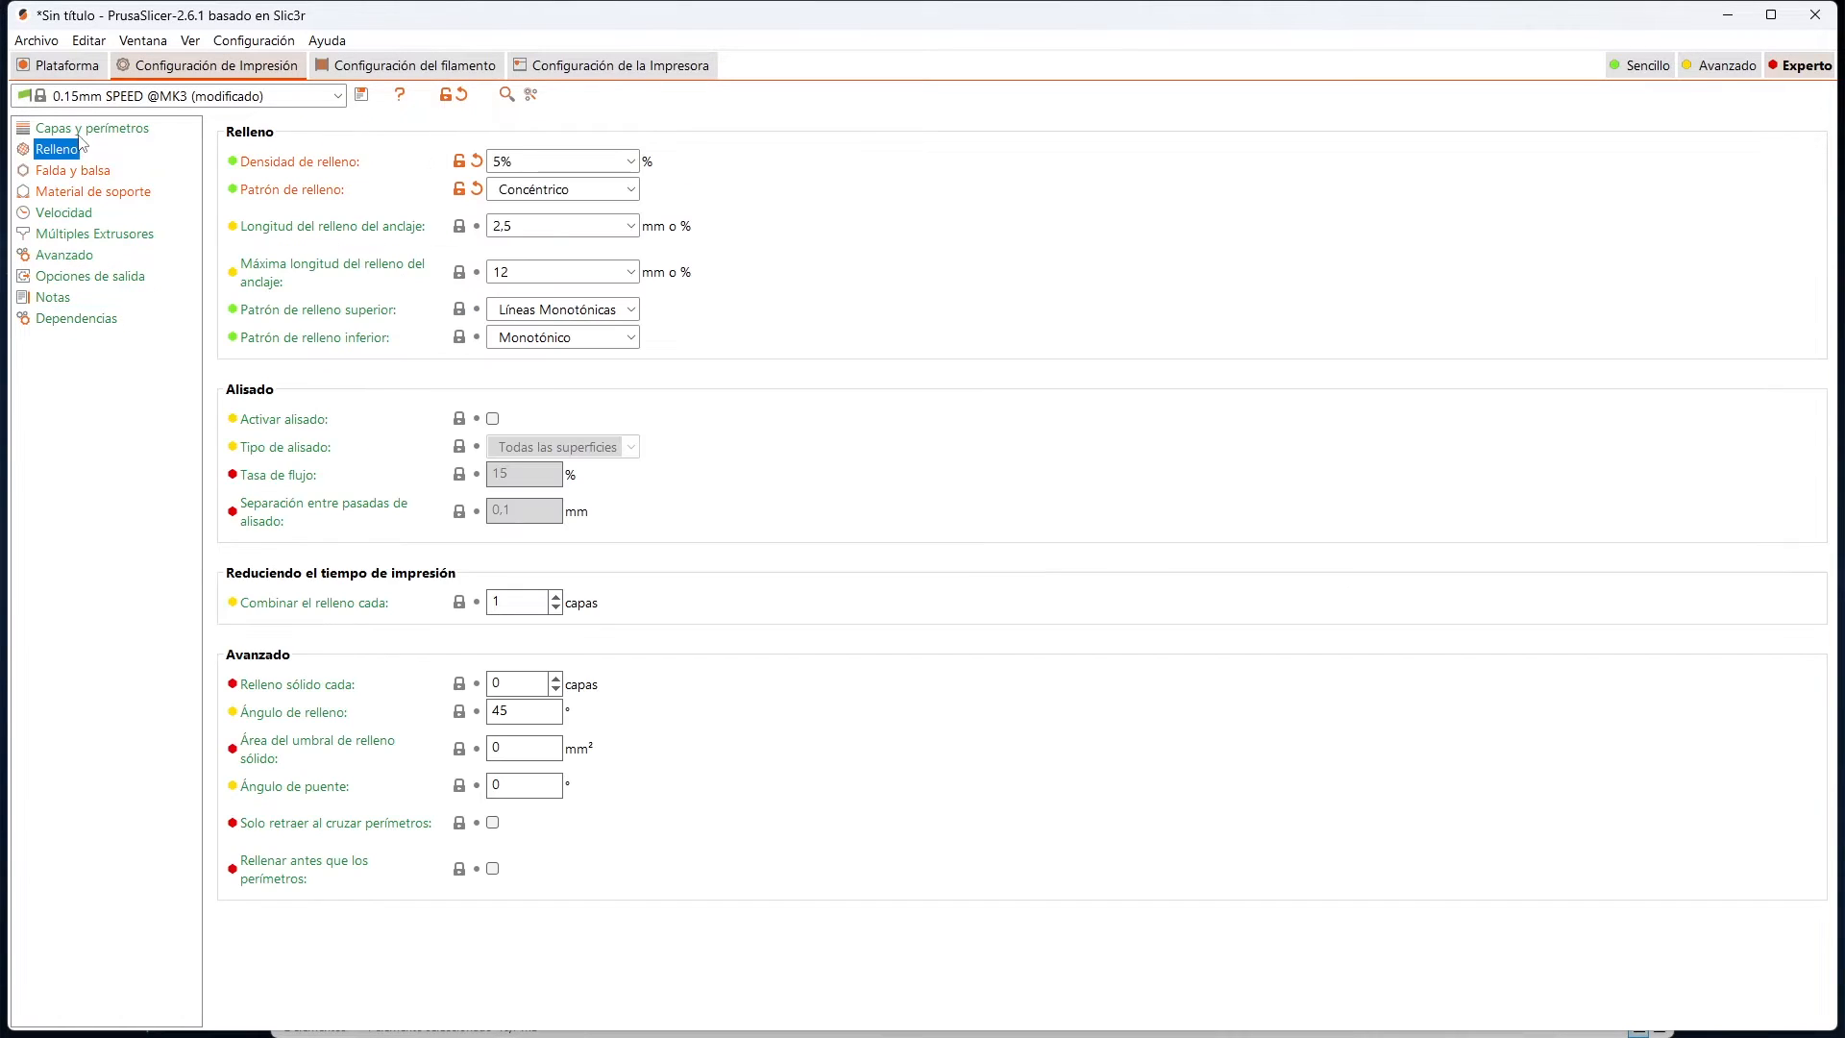
{"action": "left_click", "coordinate": [83, 132]}
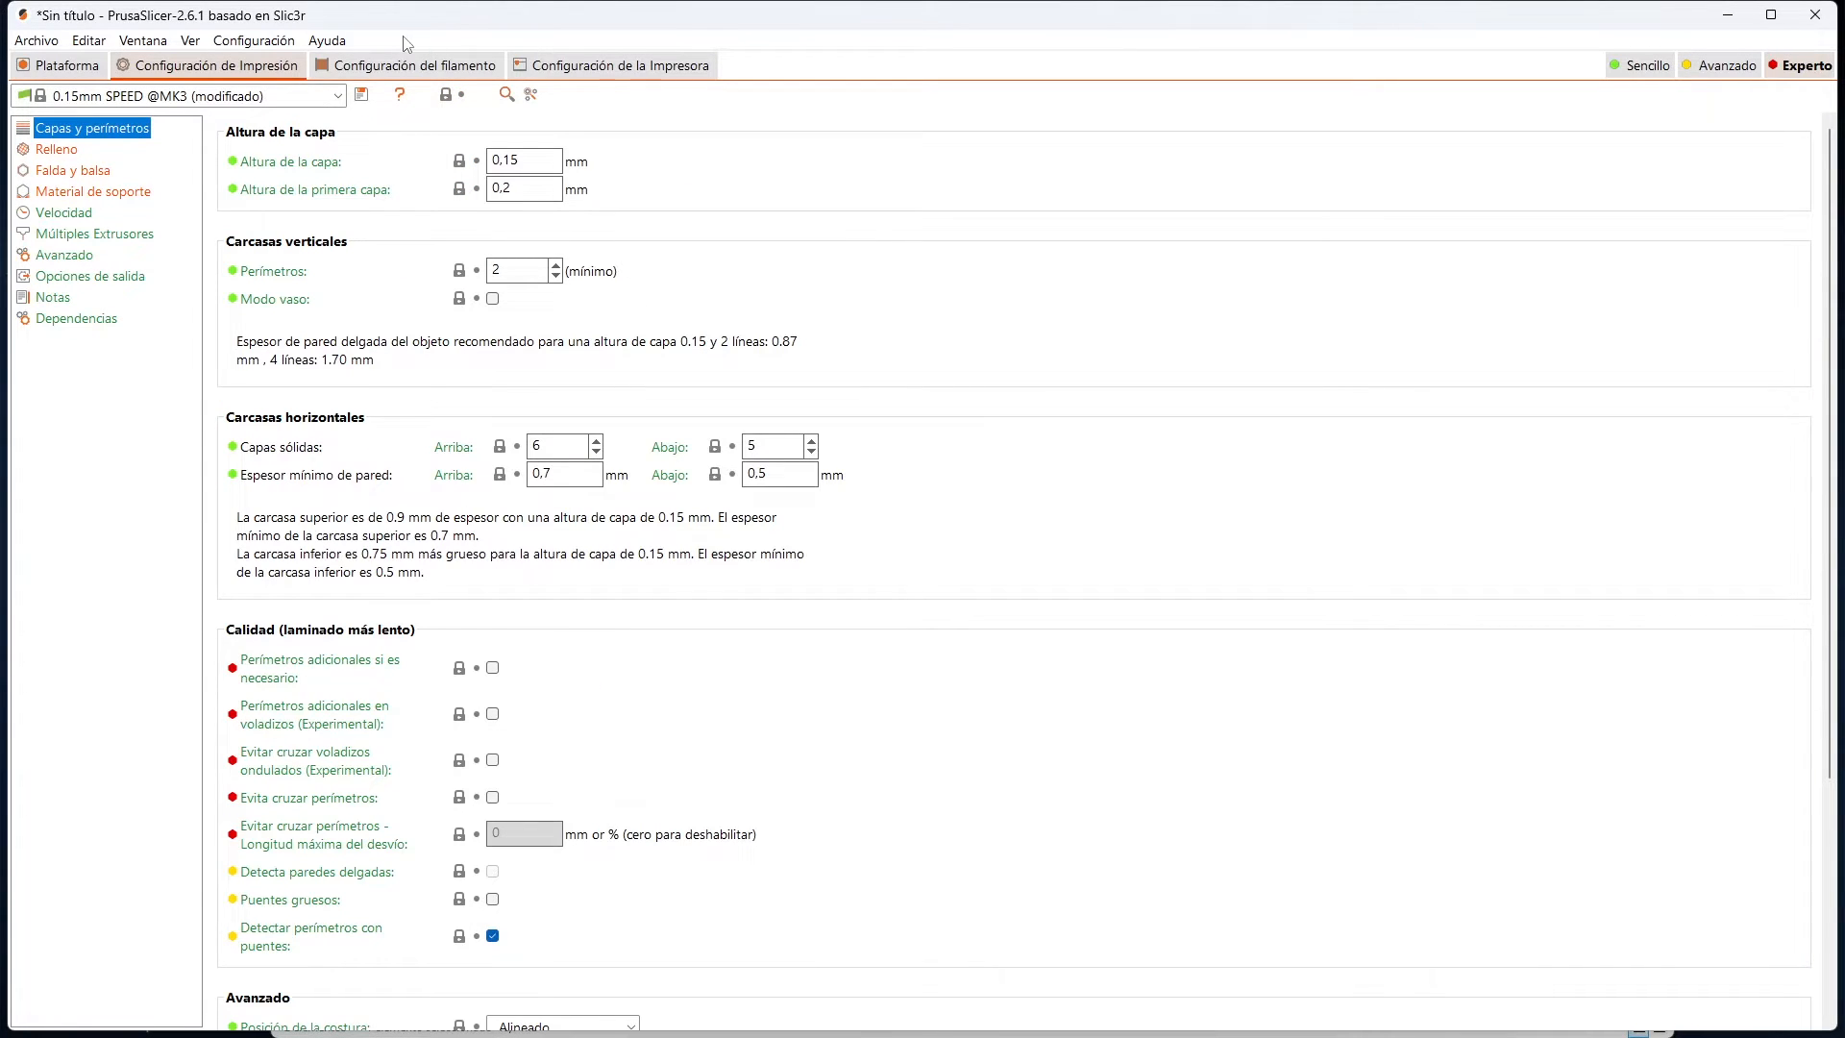
Step: Review the Generic PLA filament settings: temperatures, cooling, advanced parameters, filament overrides and custom G-code
{"action": "left_click", "coordinate": [420, 67]}
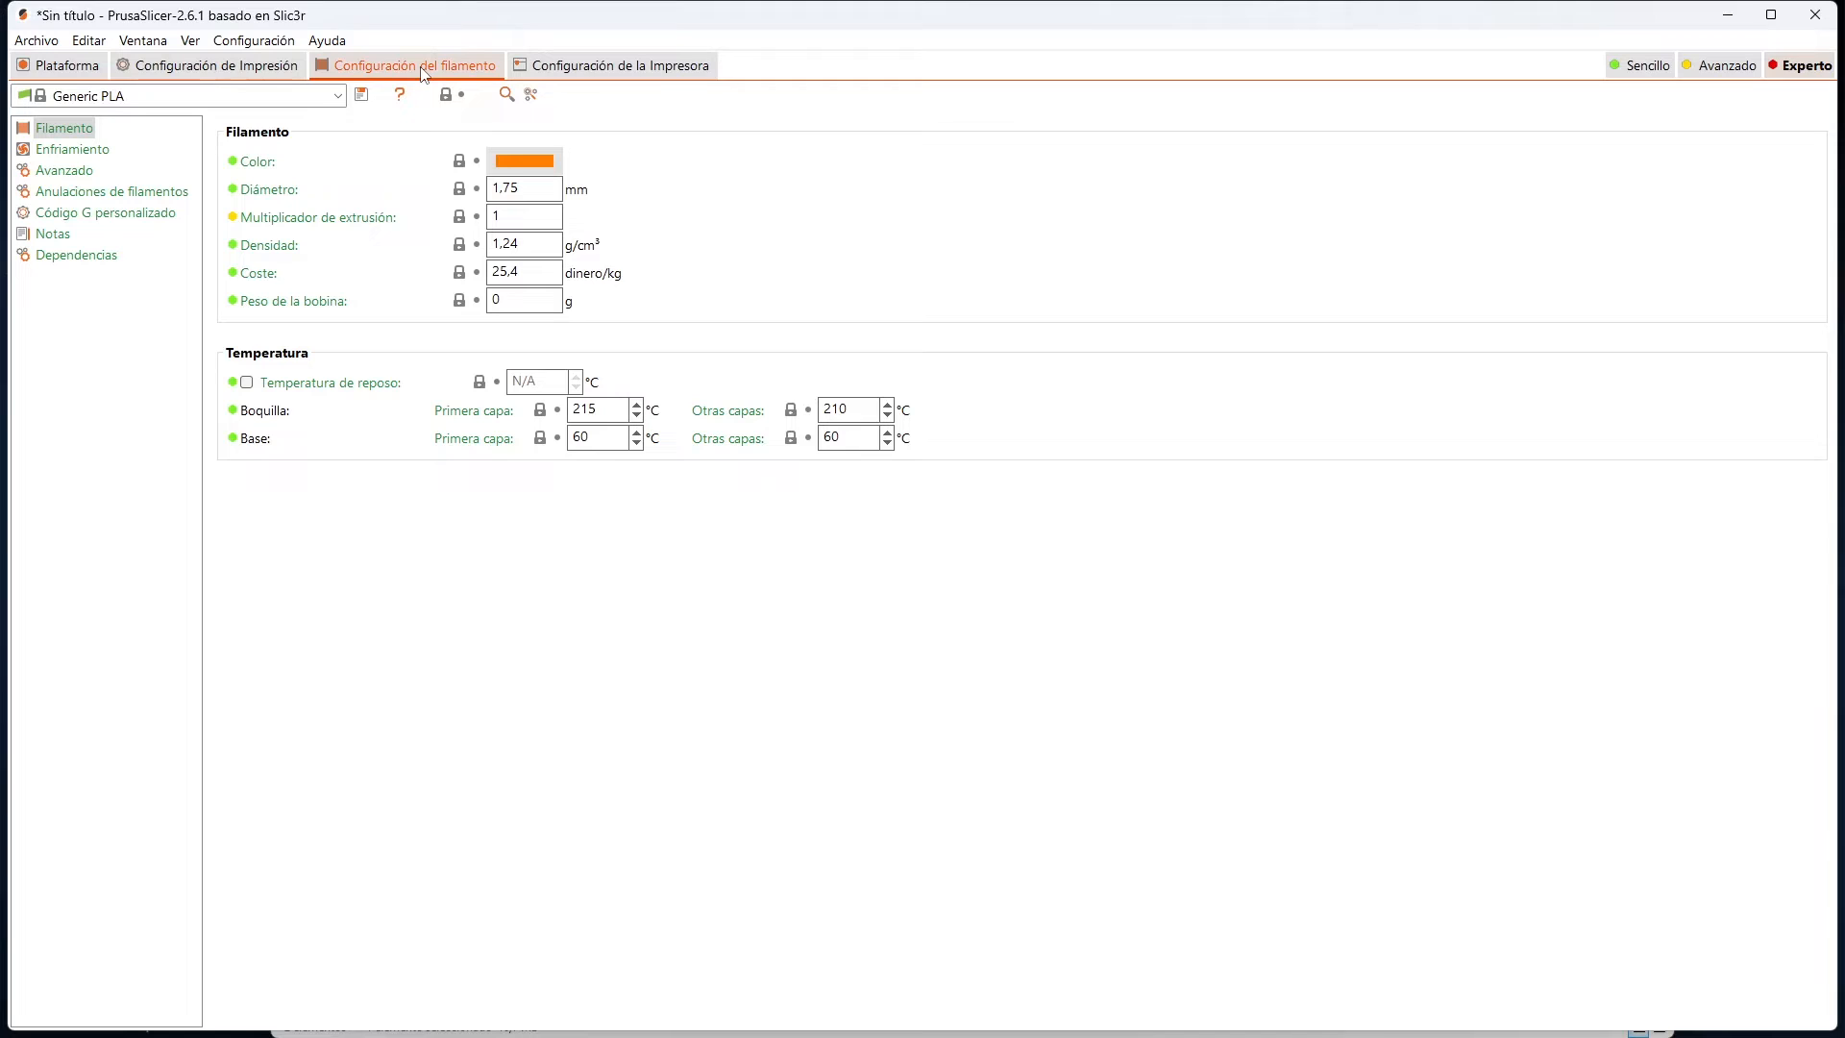
{"action": "left_click", "coordinate": [55, 129]}
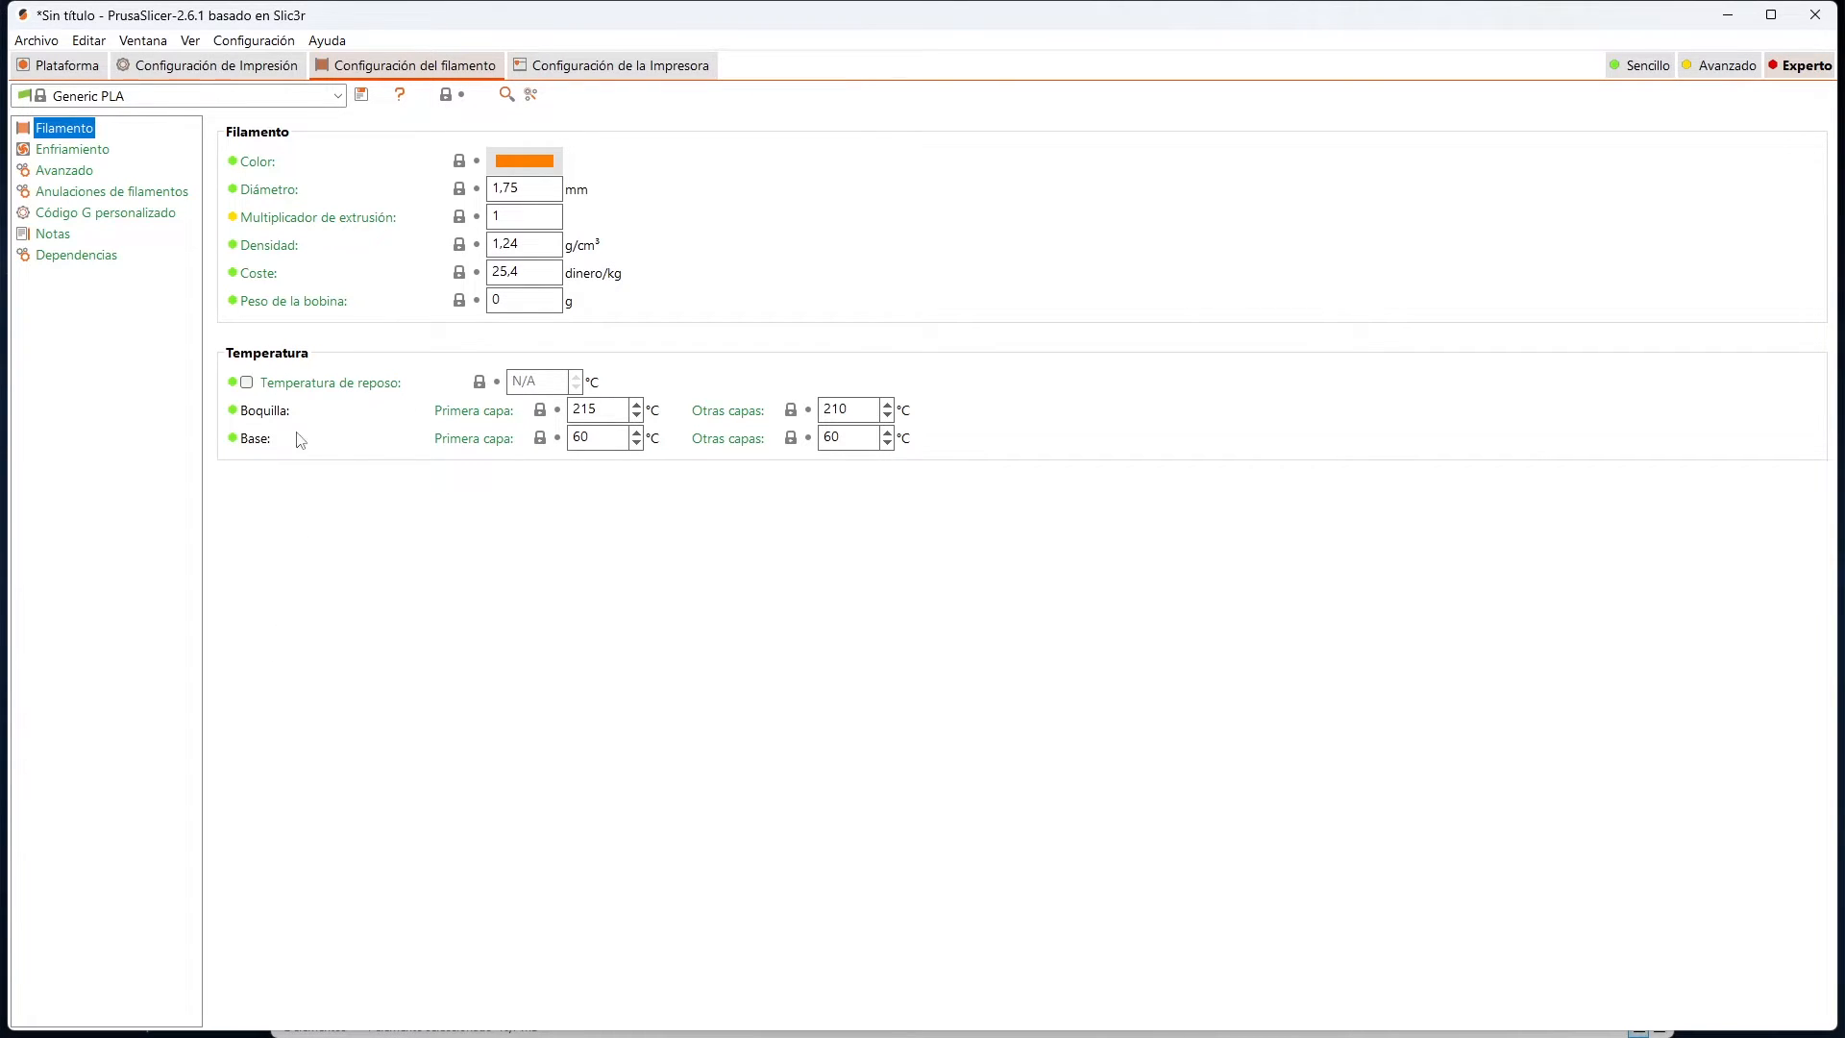
{"action": "left_click", "coordinate": [68, 150]}
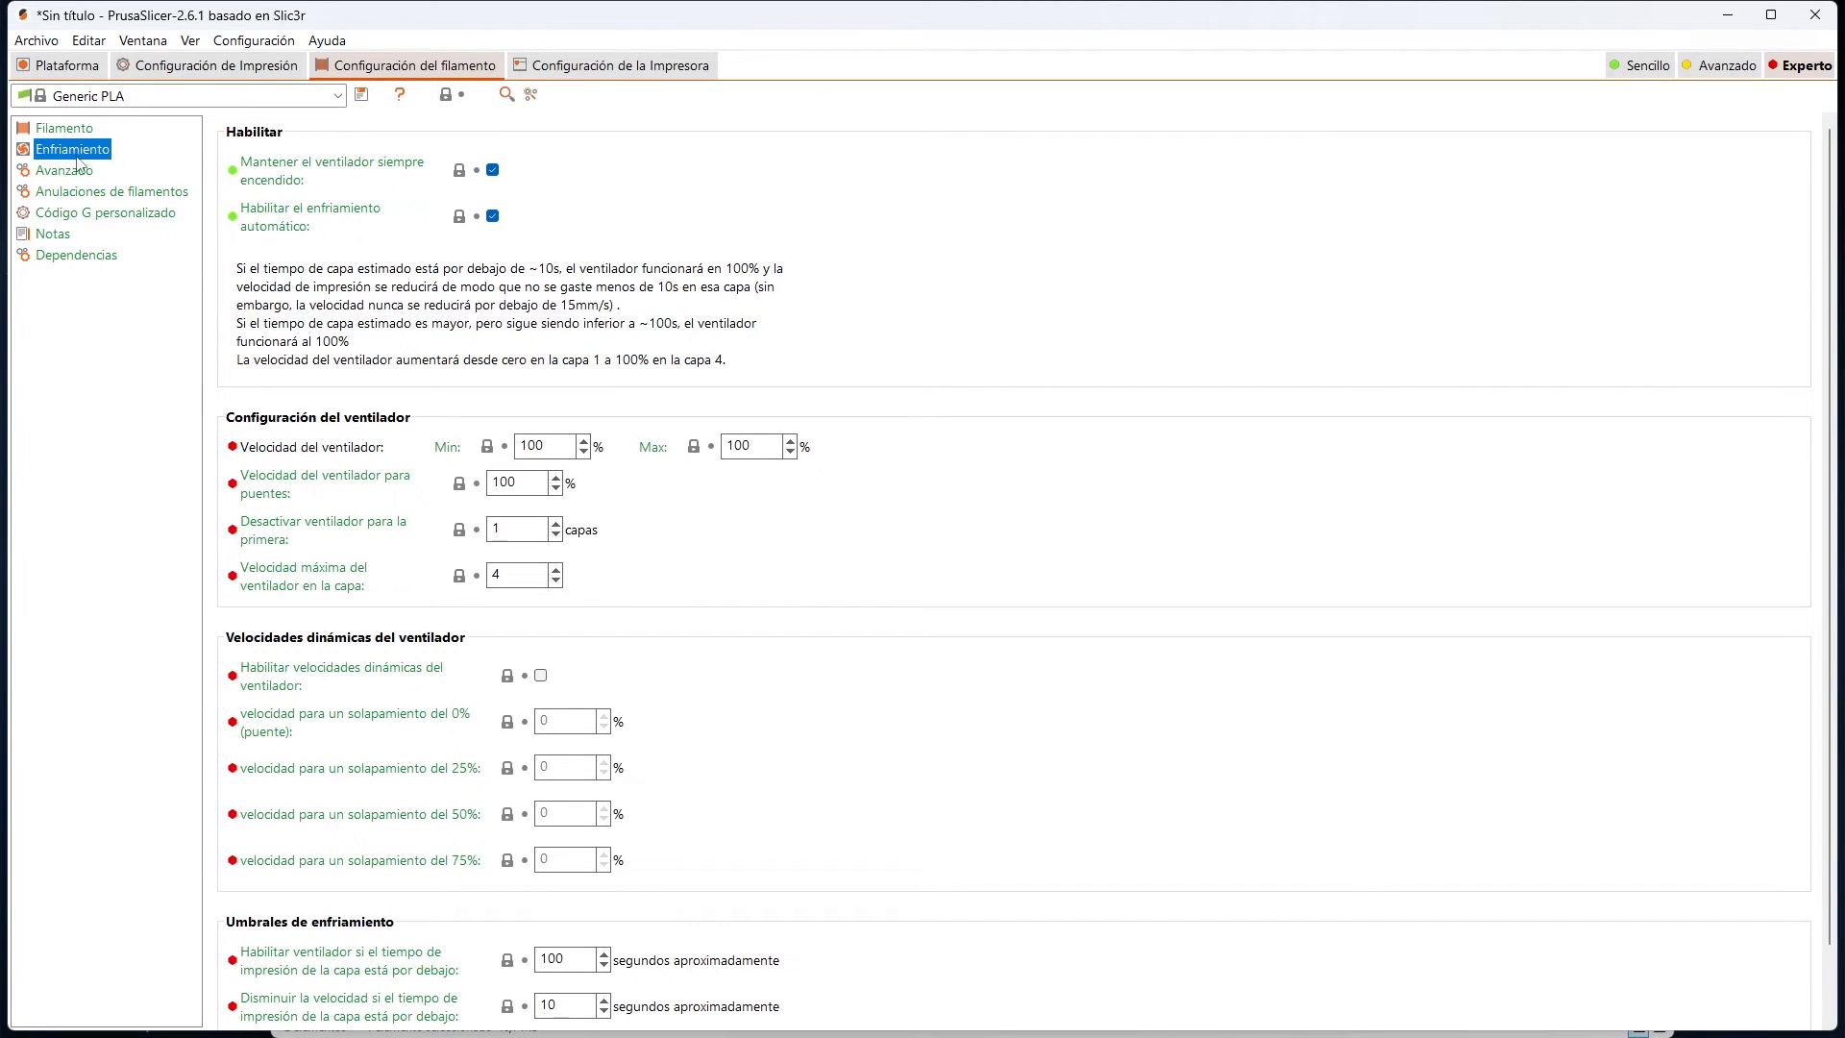
{"action": "scroll", "coordinate": [997, 503], "scroll_direction": "down", "scroll_amount": 1}
{"action": "scroll", "coordinate": [990, 502], "scroll_direction": "up", "scroll_amount": 1}
{"action": "left_click", "coordinate": [61, 173]}
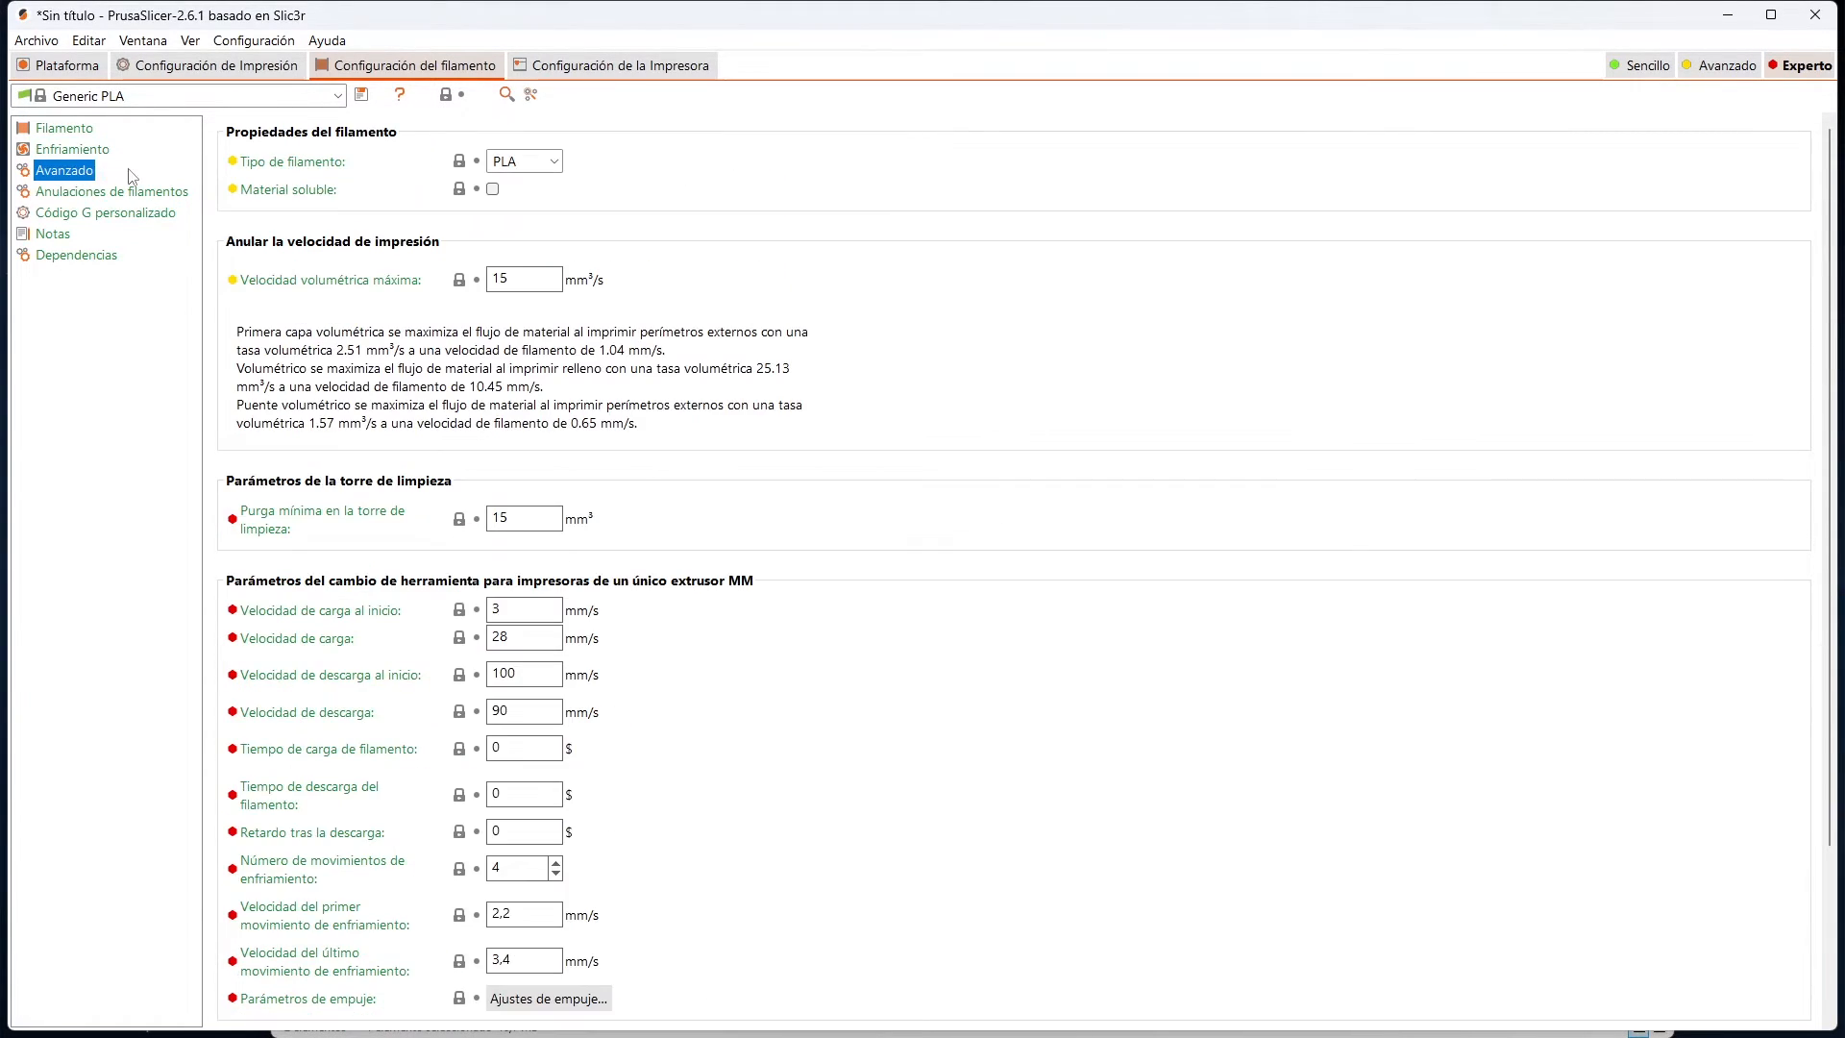
{"action": "scroll", "coordinate": [345, 252], "scroll_direction": "down", "scroll_amount": 2}
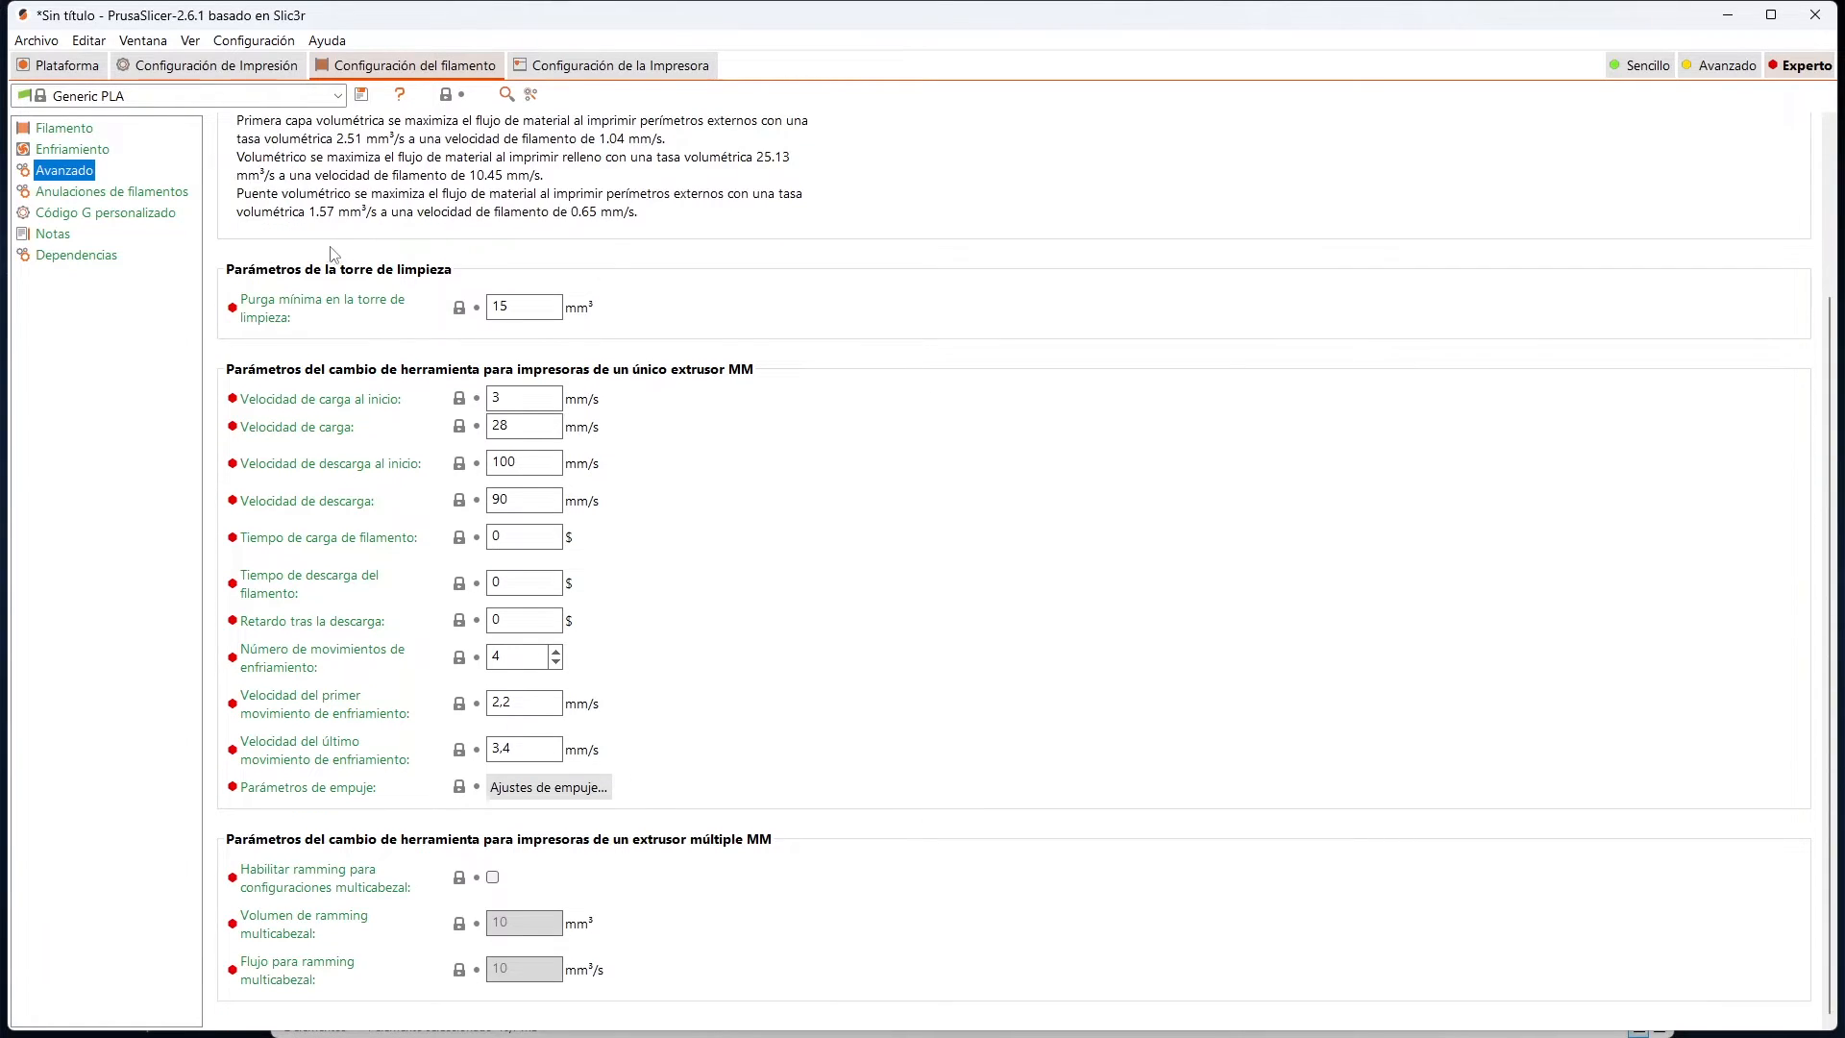
{"action": "left_click", "coordinate": [111, 195]}
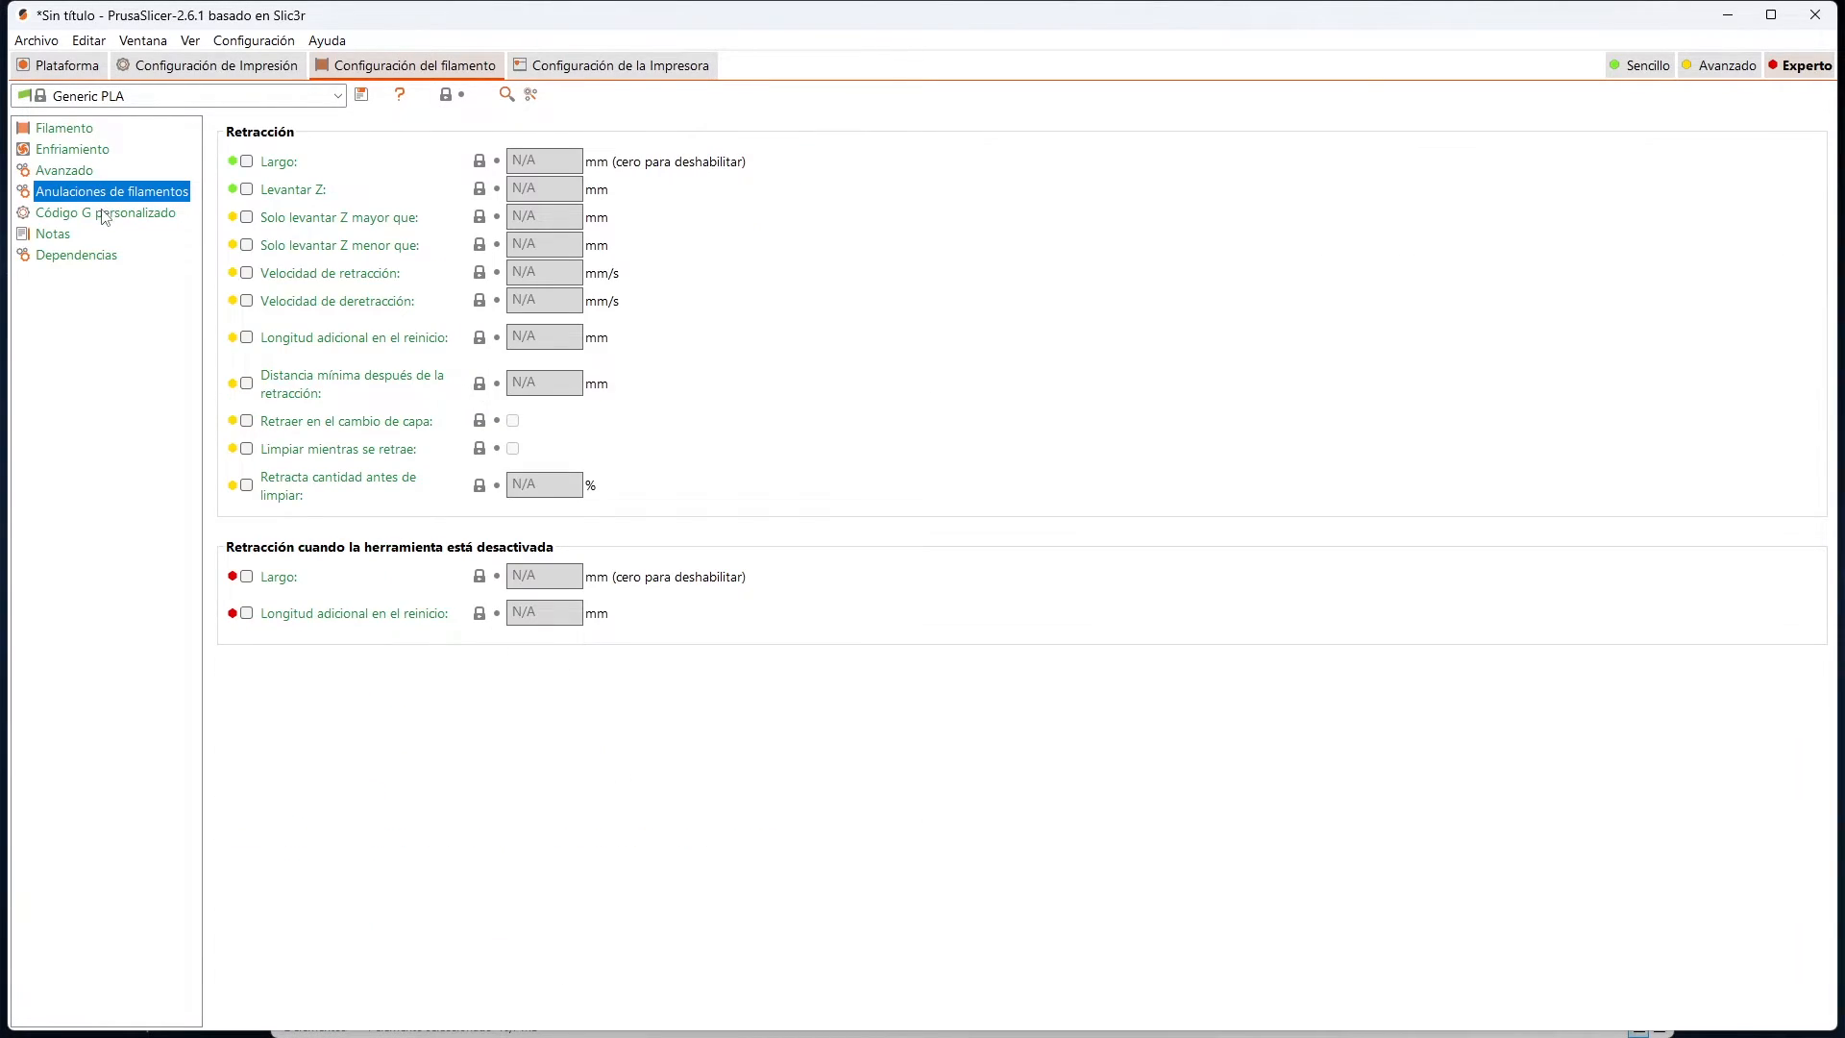
{"action": "left_click", "coordinate": [108, 215]}
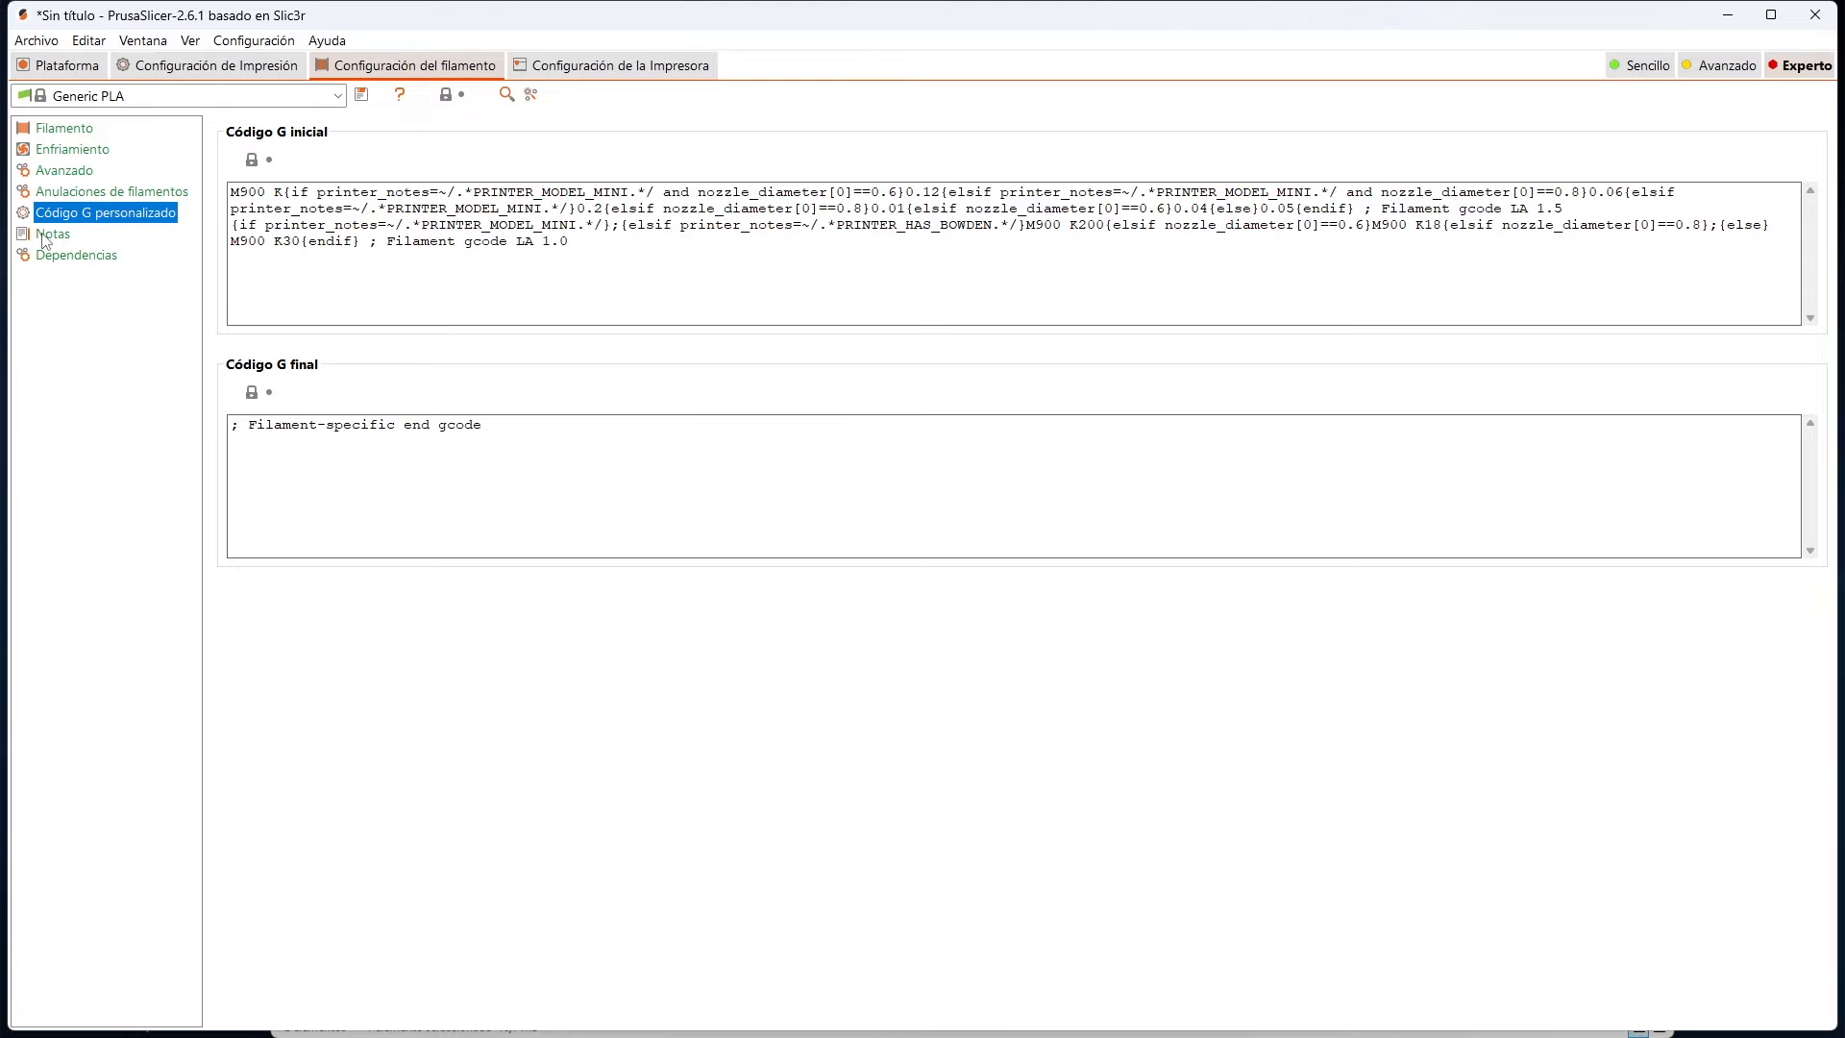
Step: Review the printer settings: print bed shape, custom start and end G-code, machine limits and the Extrusor 1 retraction options
{"action": "left_click", "coordinate": [615, 67]}
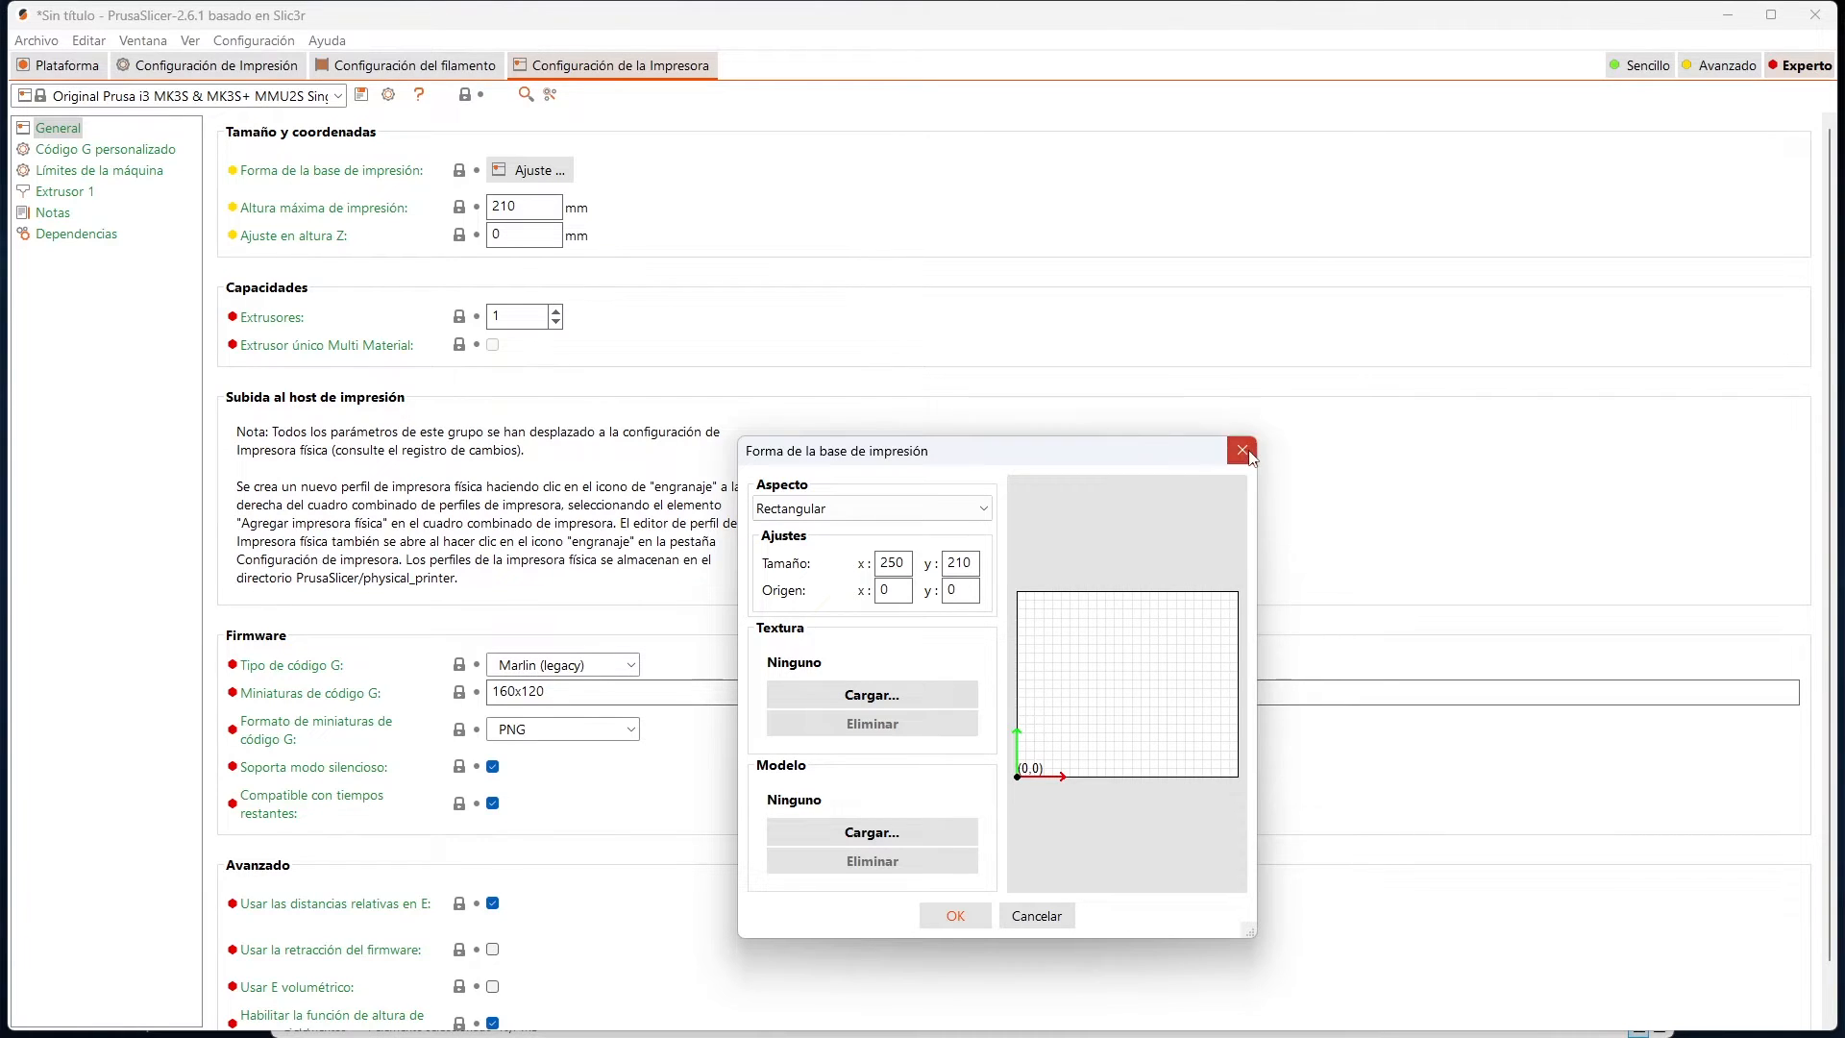
{"action": "left_click", "coordinate": [1242, 450]}
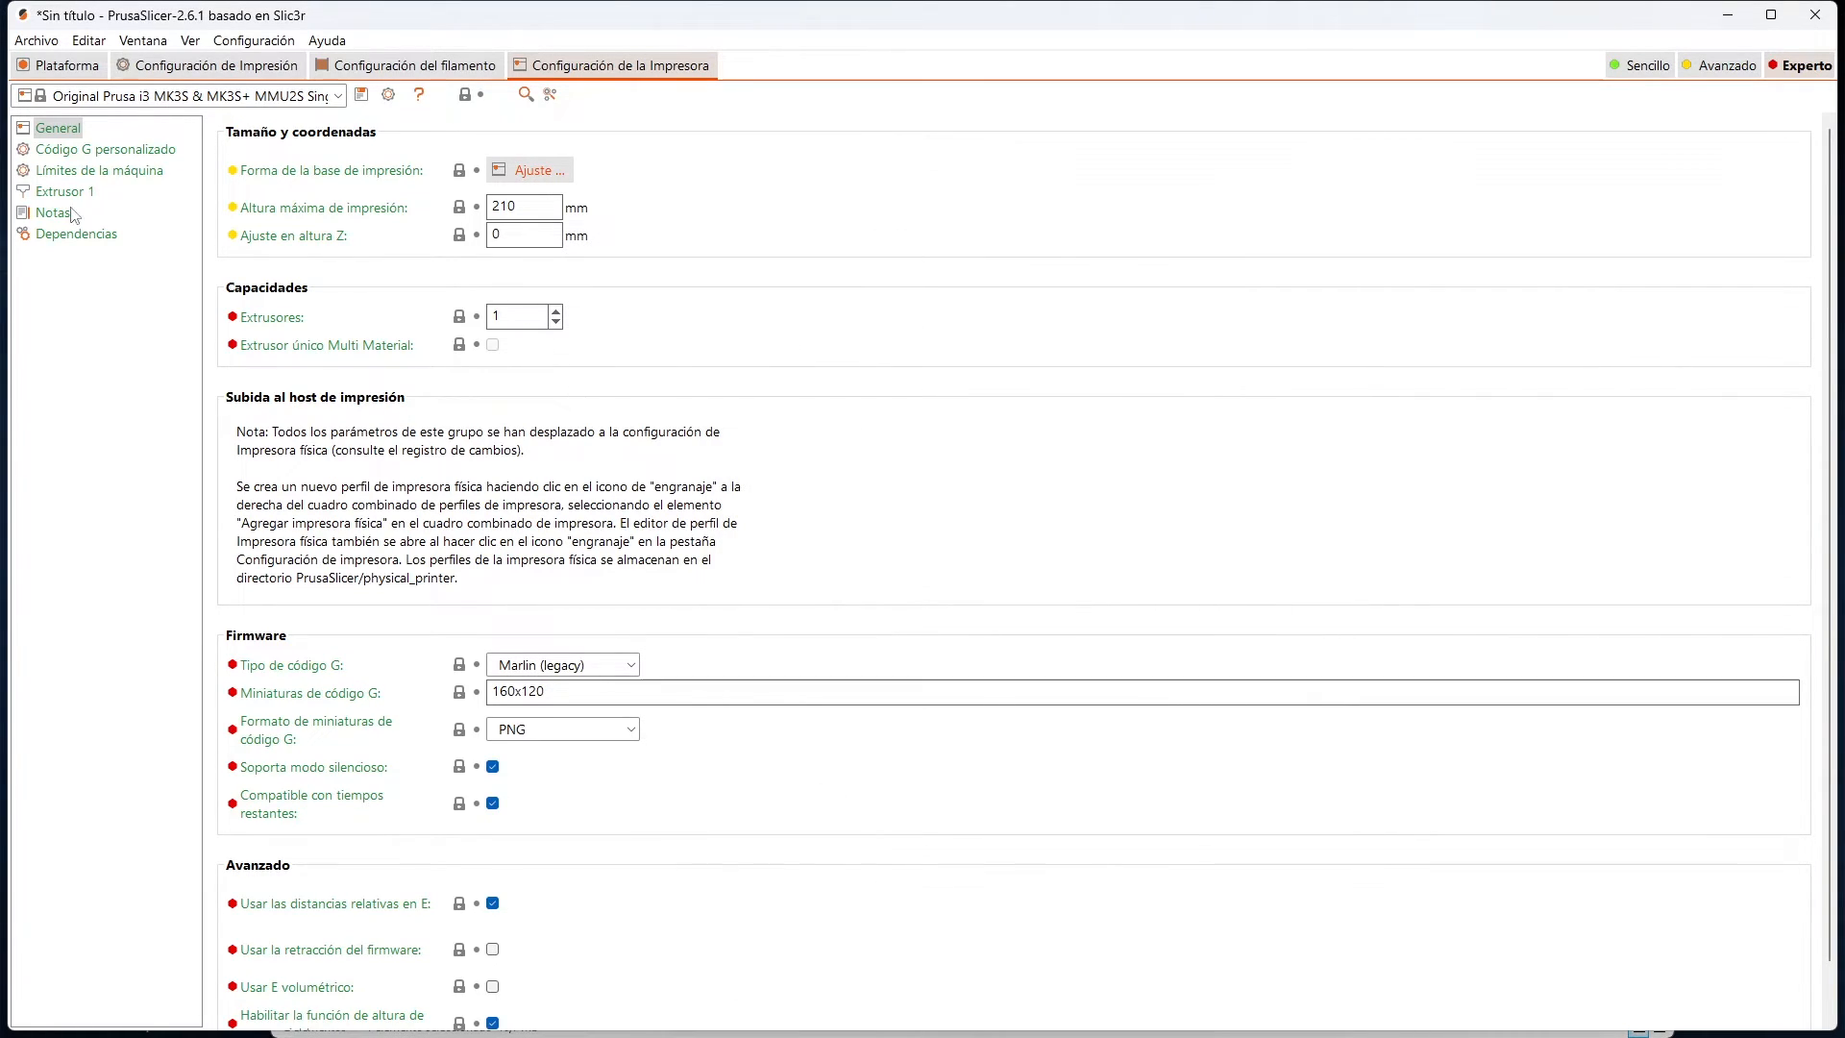
{"action": "left_click", "coordinate": [144, 154]}
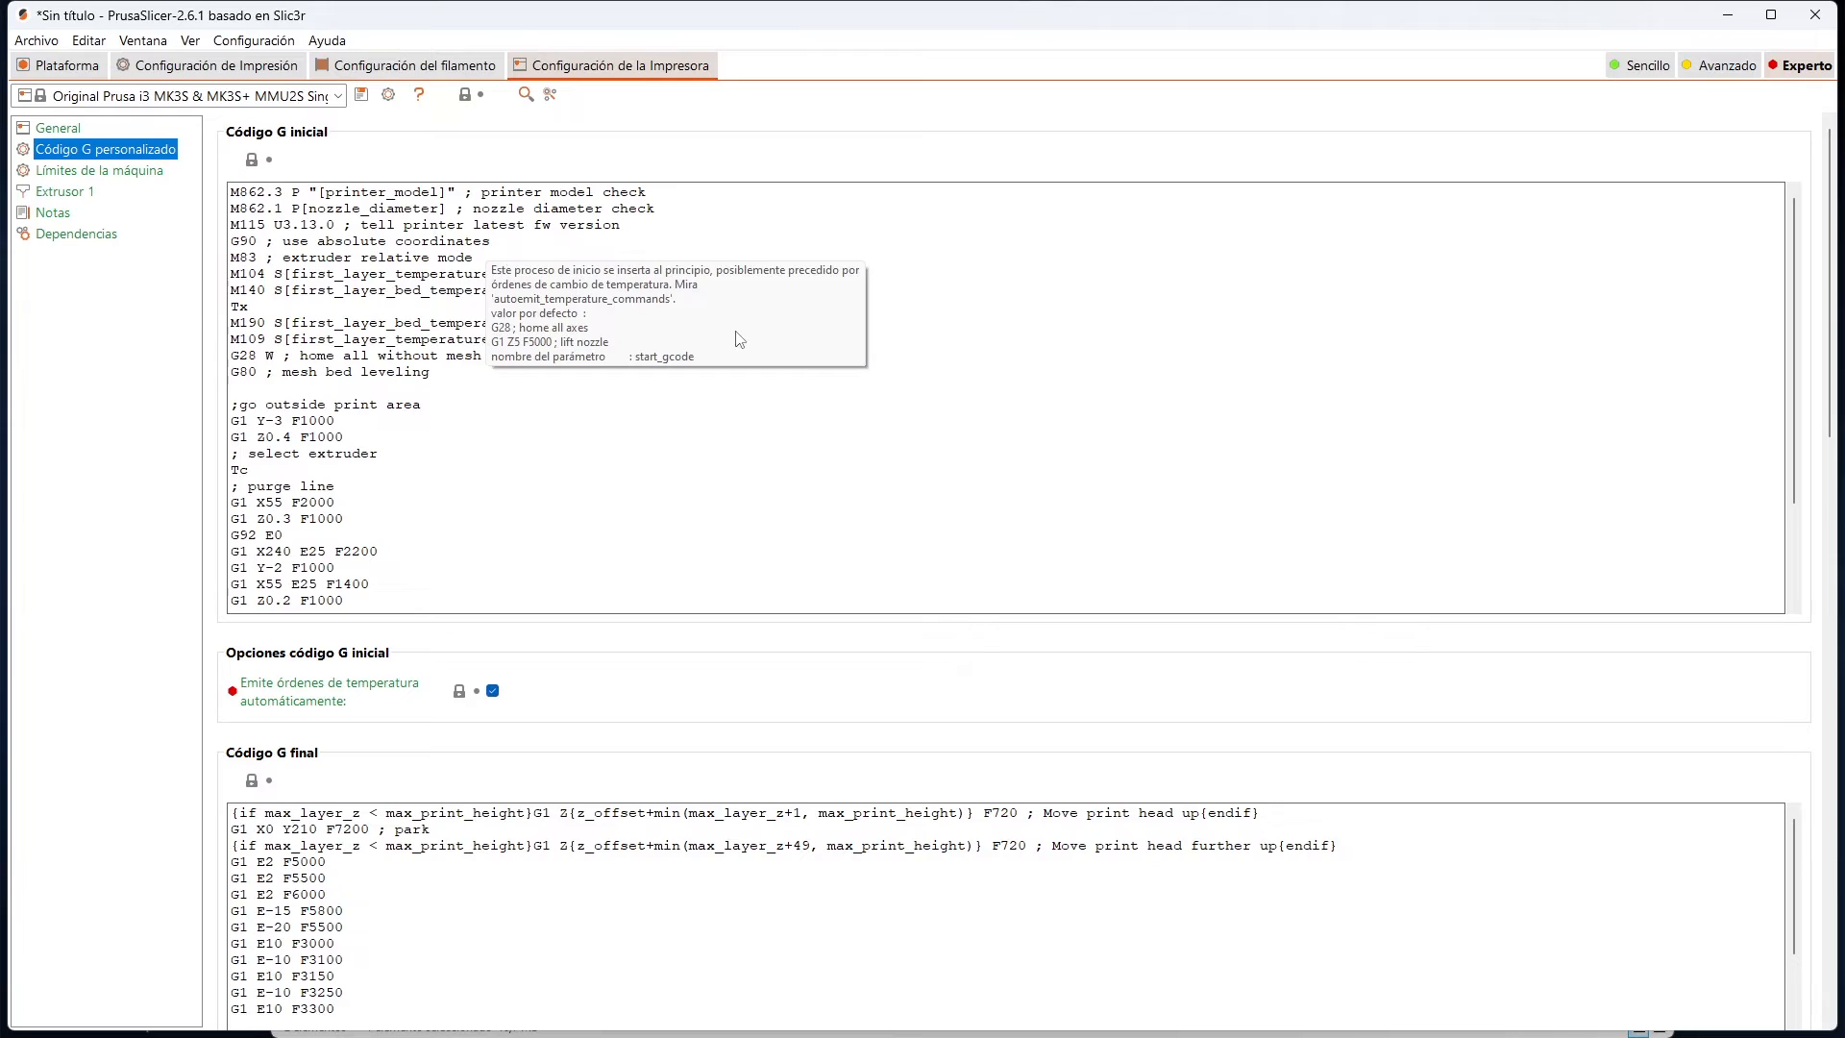
{"action": "left_click", "coordinate": [496, 290]}
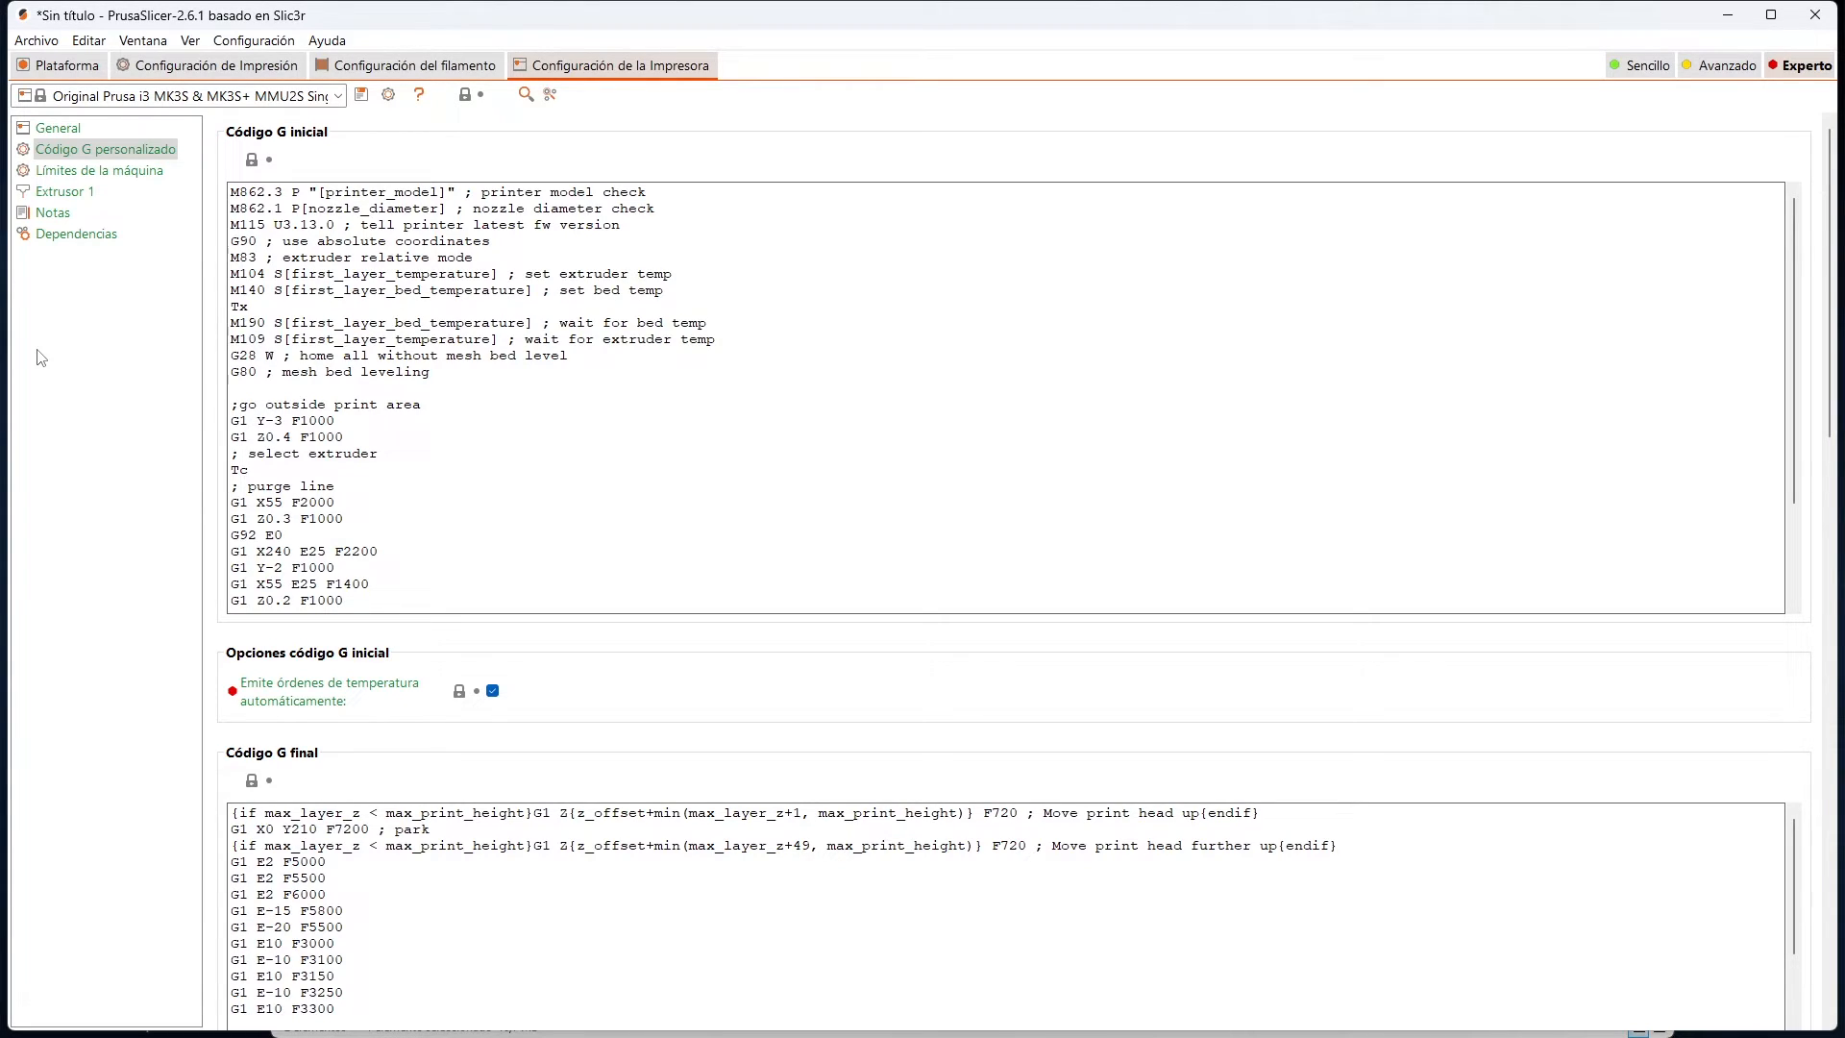
{"action": "left_click", "coordinate": [80, 170]}
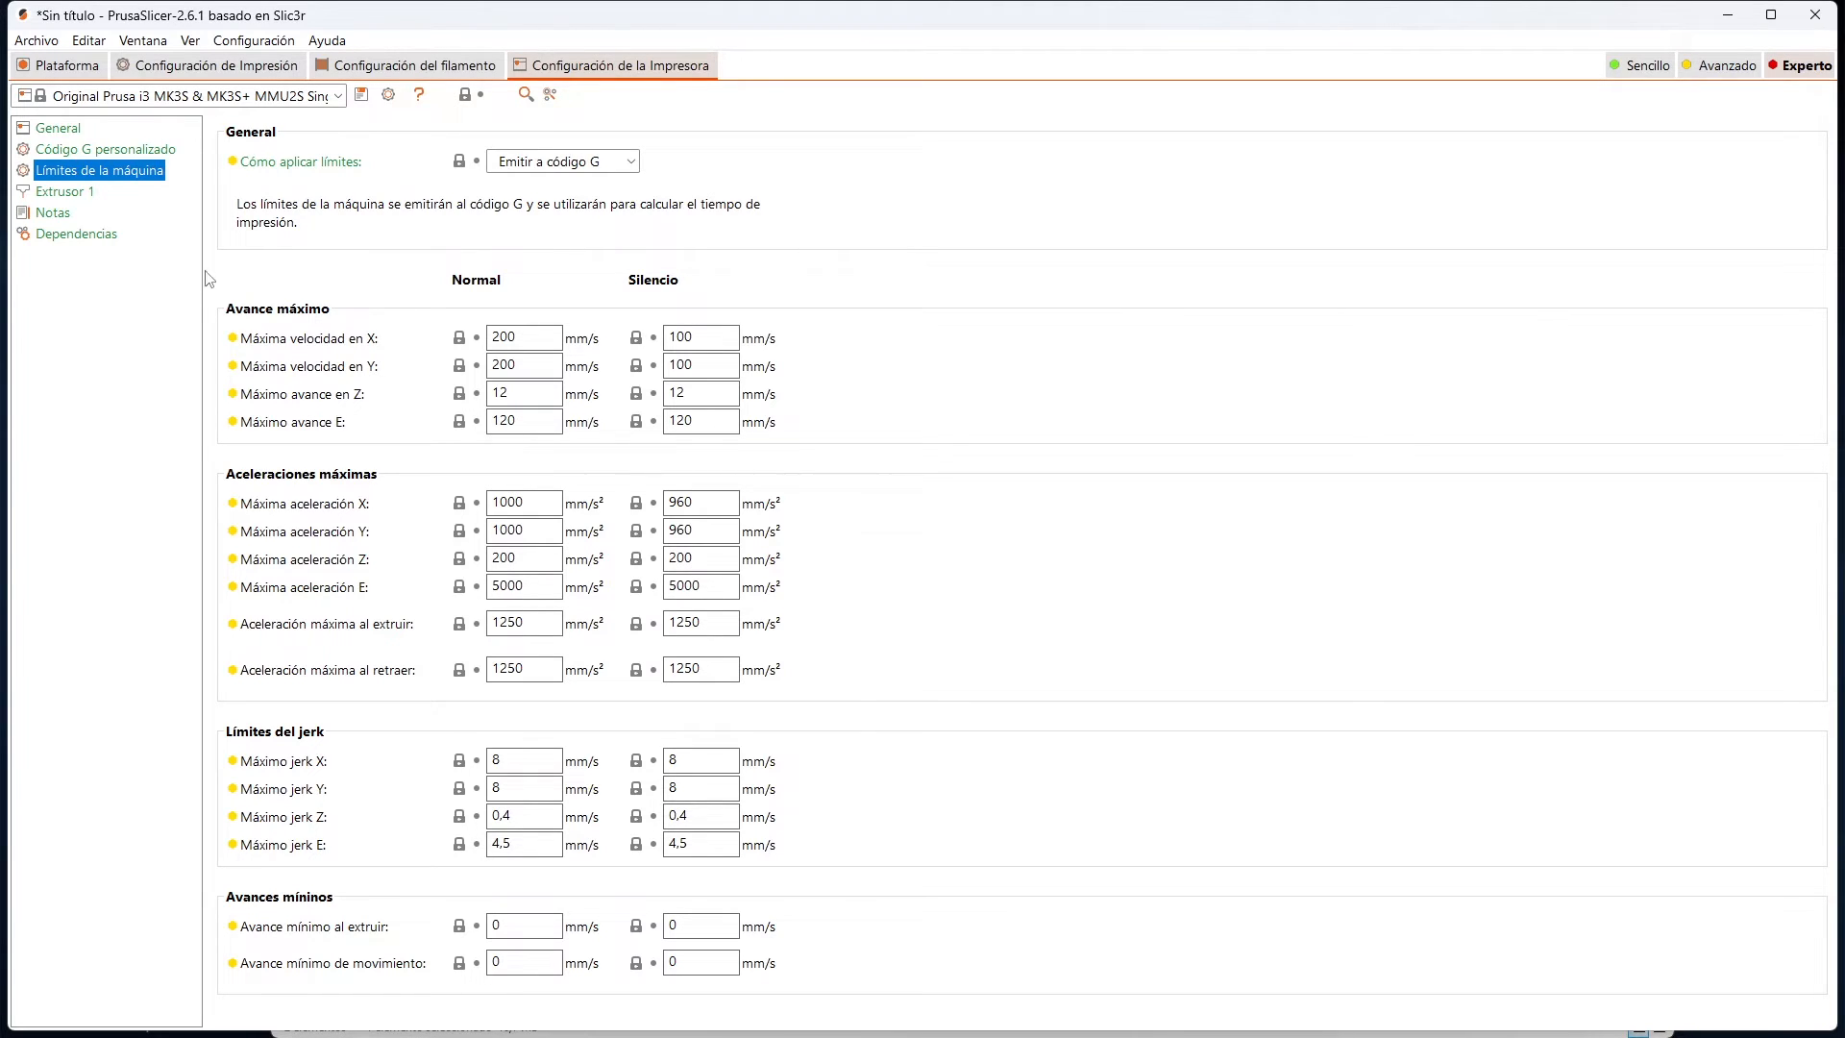
{"action": "left_click", "coordinate": [75, 194]}
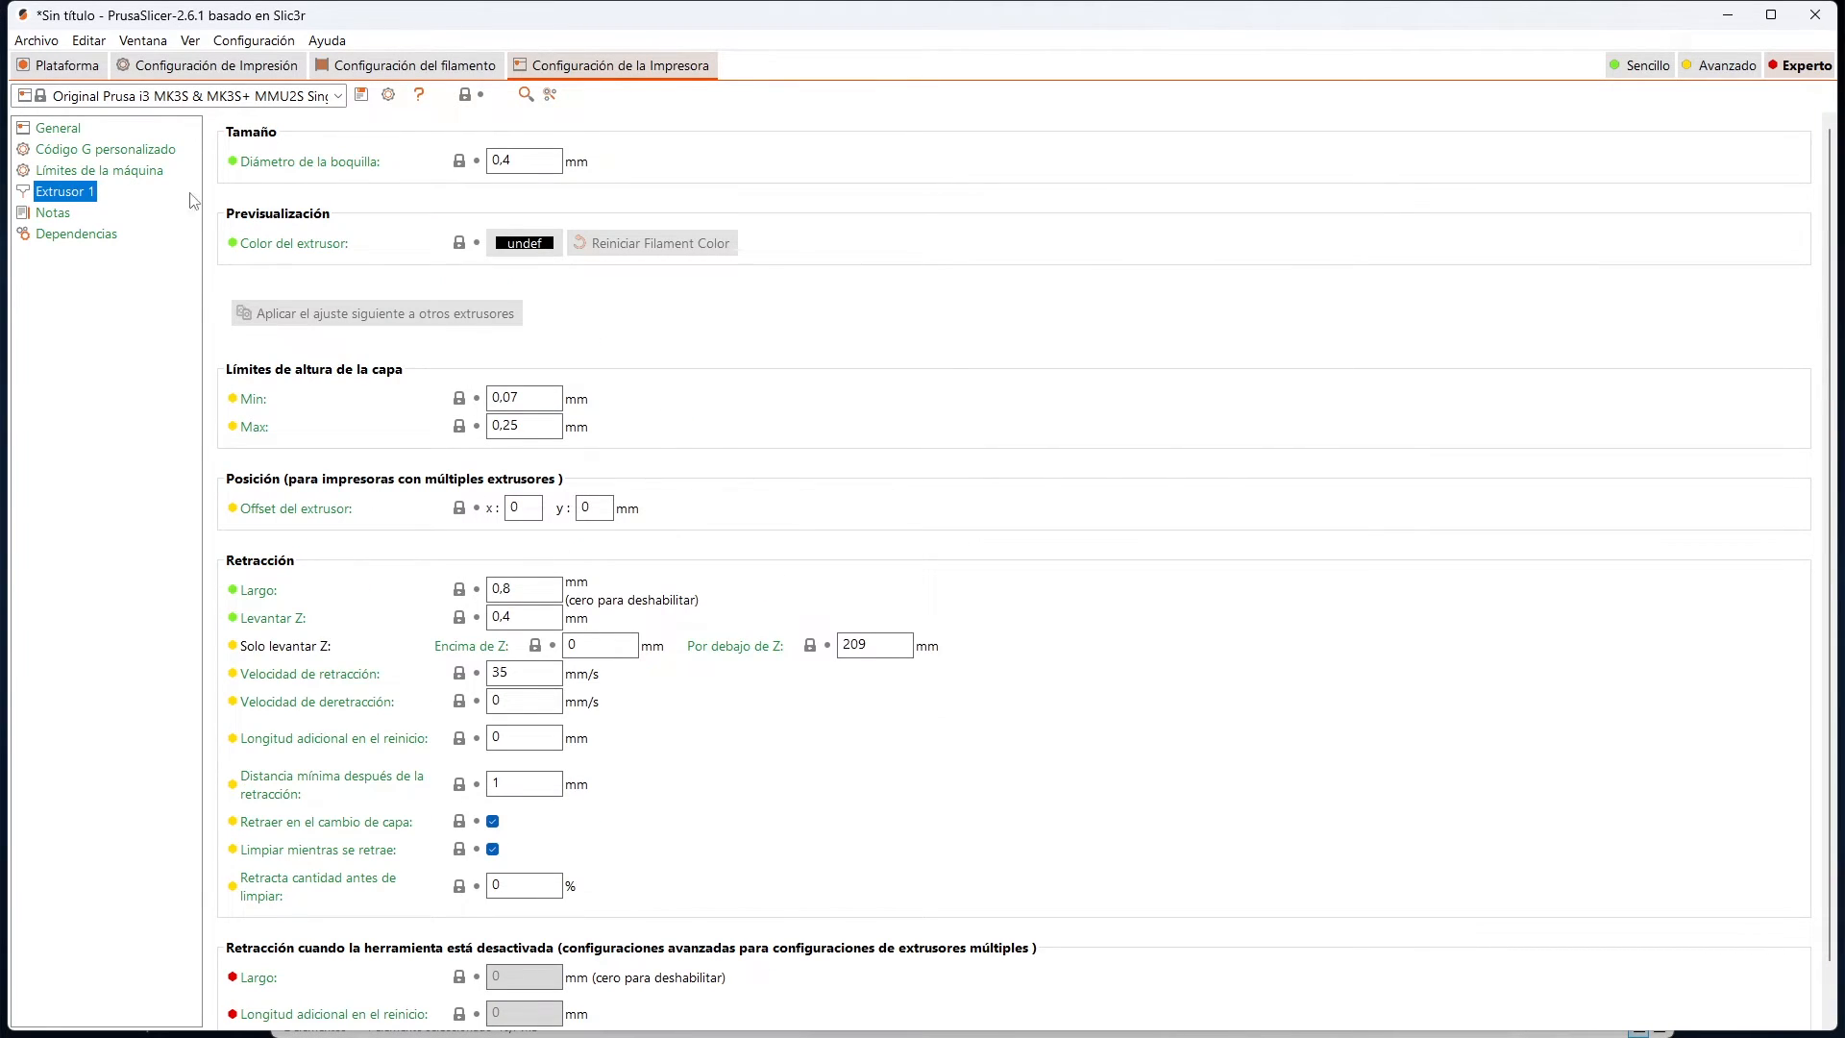
{"action": "scroll", "coordinate": [778, 388], "scroll_direction": "down", "scroll_amount": 1}
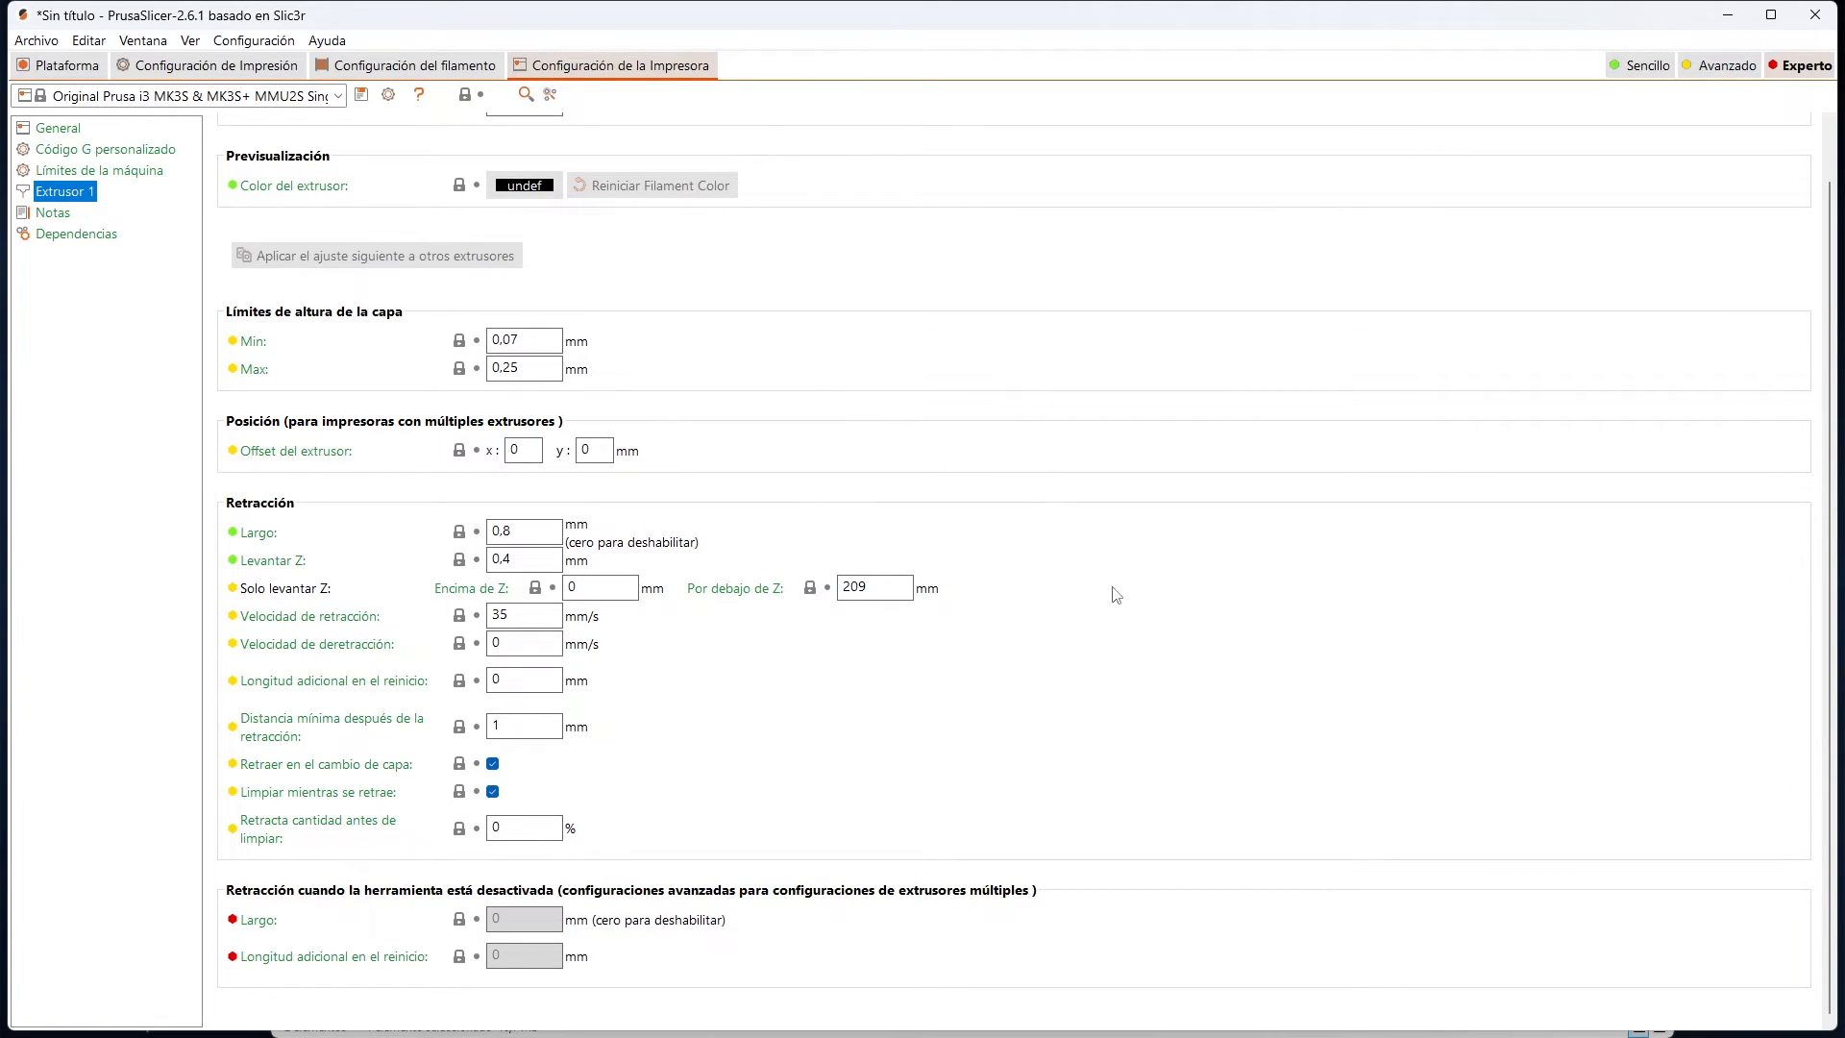
Step: Review the printer profile's notes and dependencies, and return to its general settings
{"action": "left_click", "coordinate": [53, 213]}
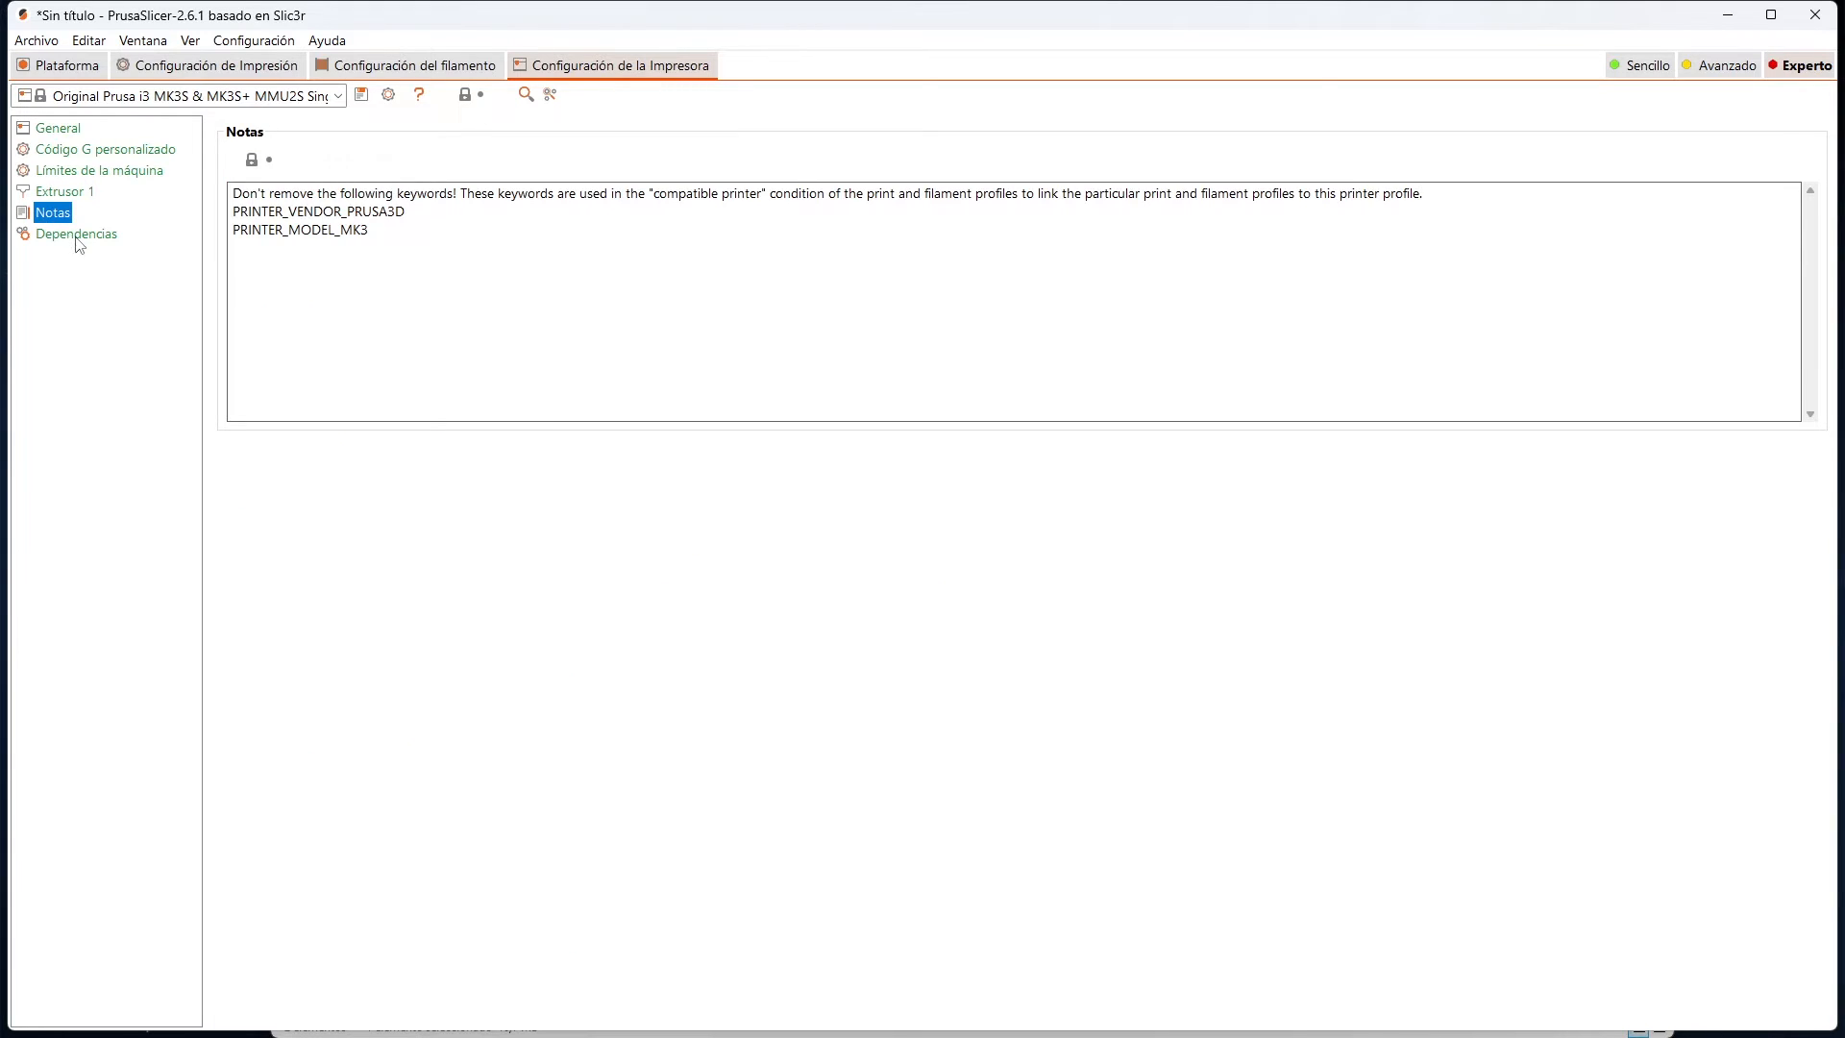
{"action": "left_click", "coordinate": [77, 236]}
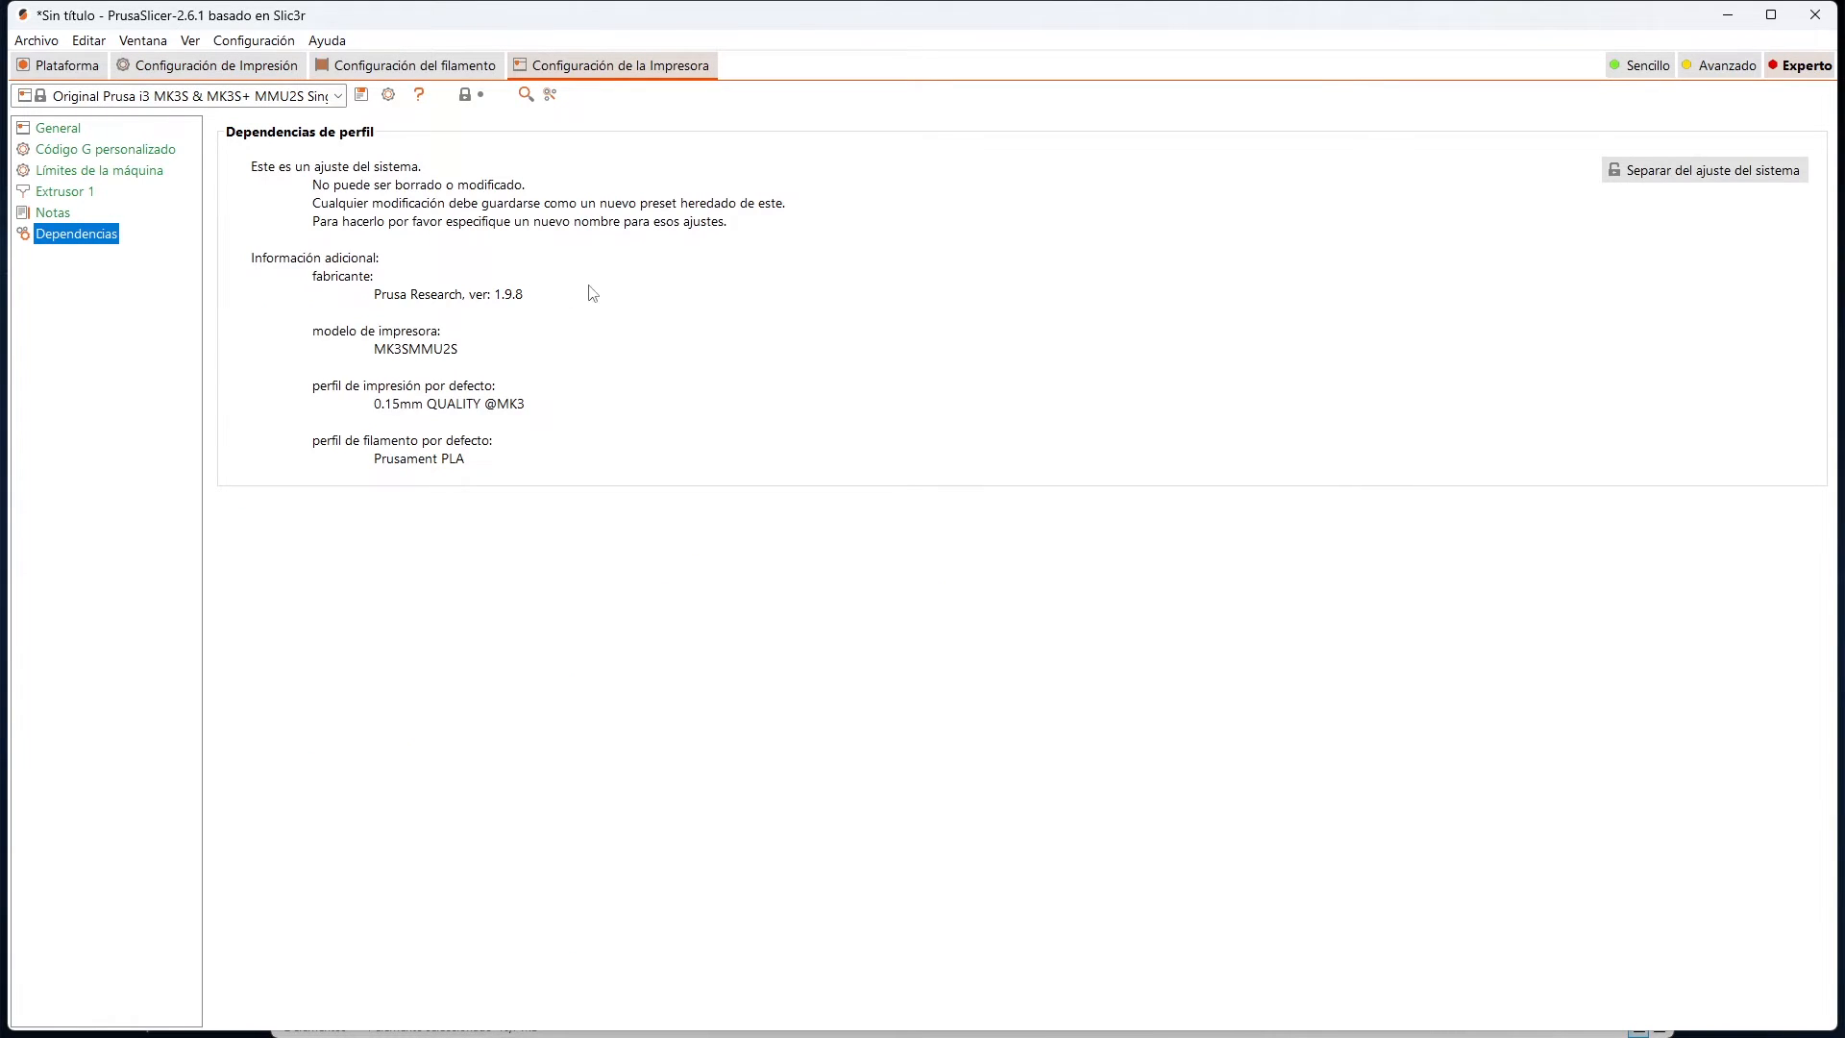
{"action": "left_click", "coordinate": [38, 129]}
{"action": "left_click", "coordinate": [144, 63]}
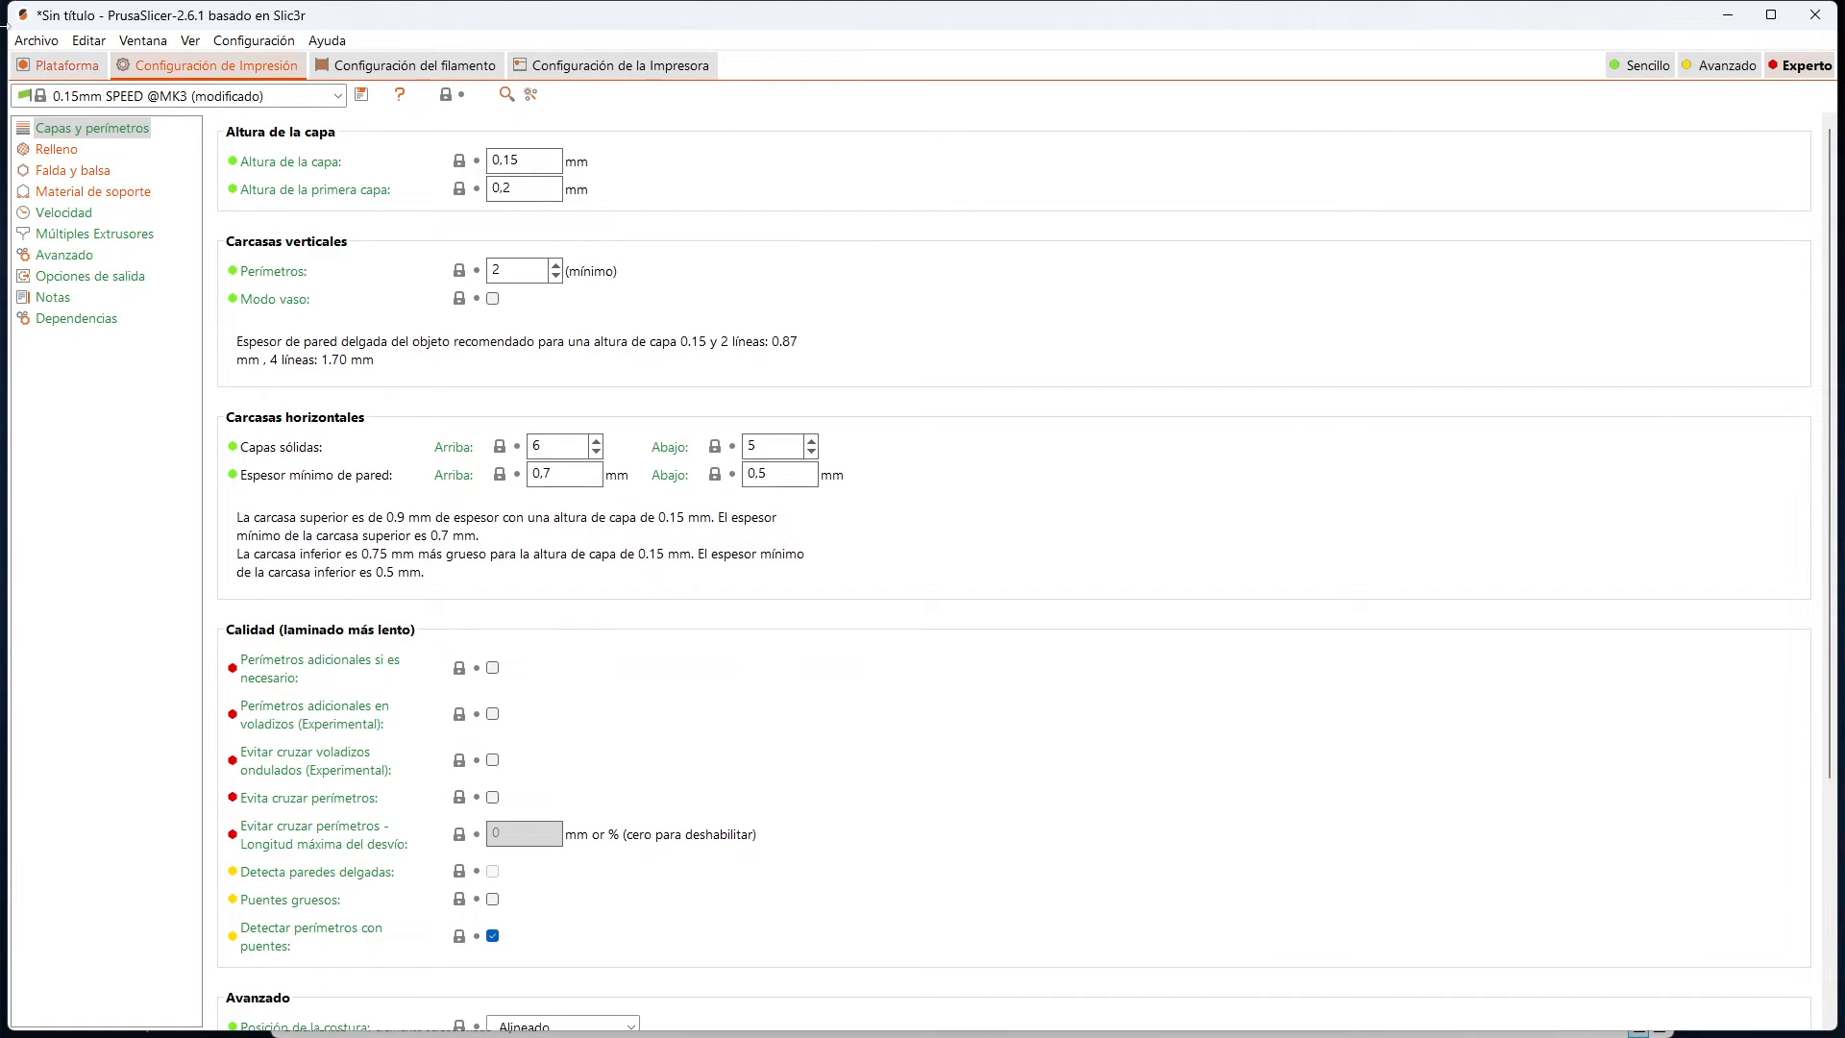
{"action": "left_click", "coordinate": [361, 94]}
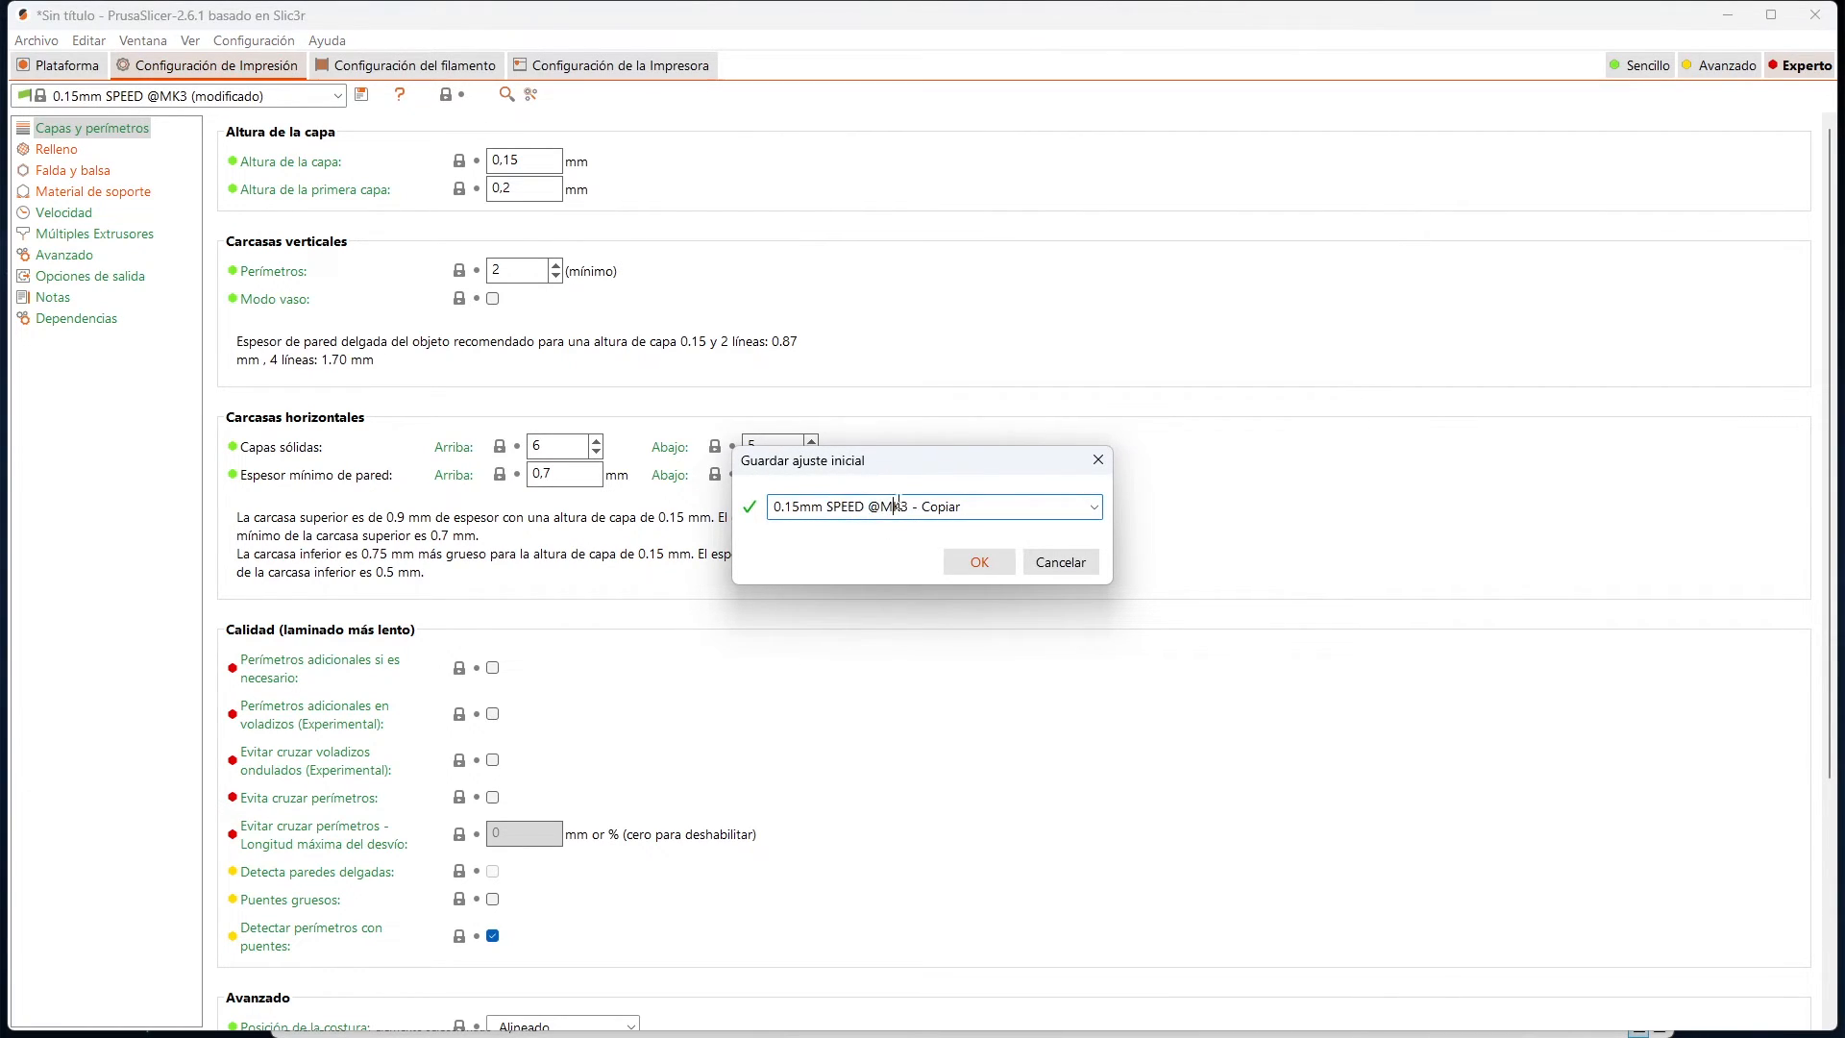
{"action": "double_click", "coordinate": [940, 506]}
{"action": "type", "text": "cab"}
{"action": "key", "text": "BackSpace"}
{"action": "type", "text": "librad"}
{"action": "left_click", "coordinate": [977, 564]}
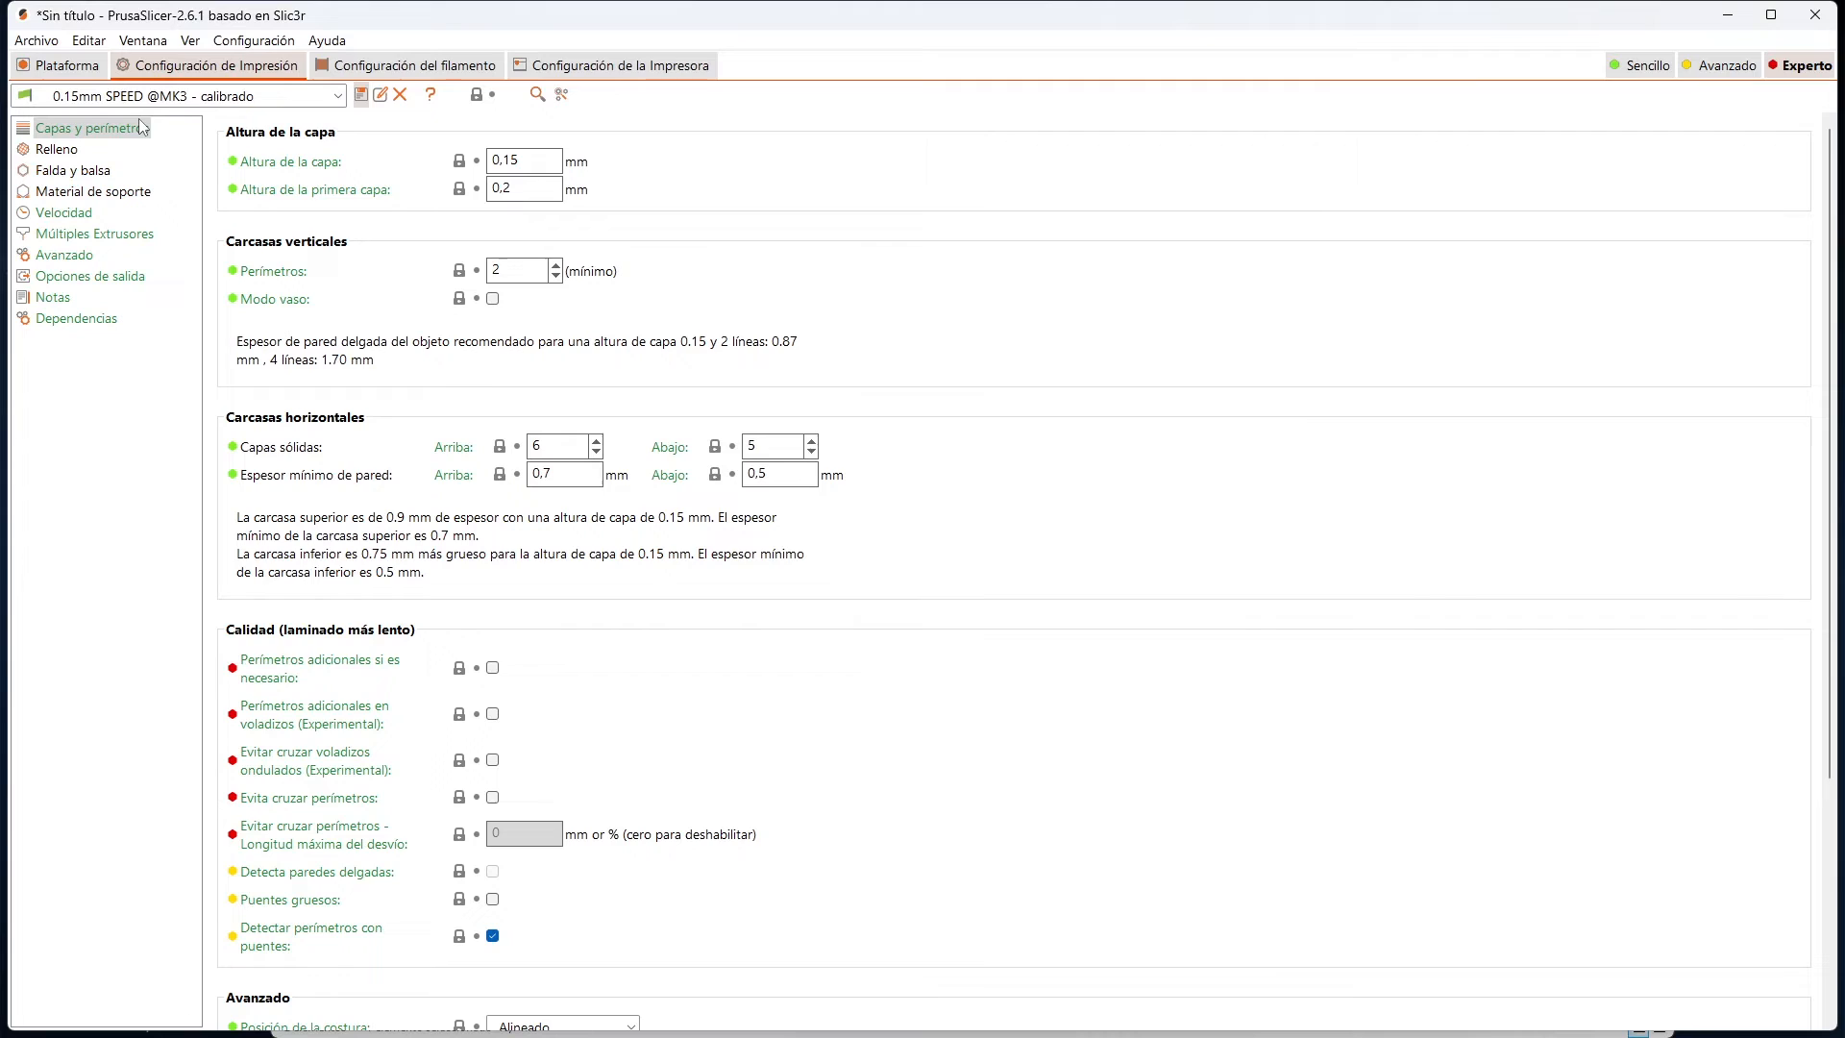
{"action": "left_click", "coordinate": [260, 100]}
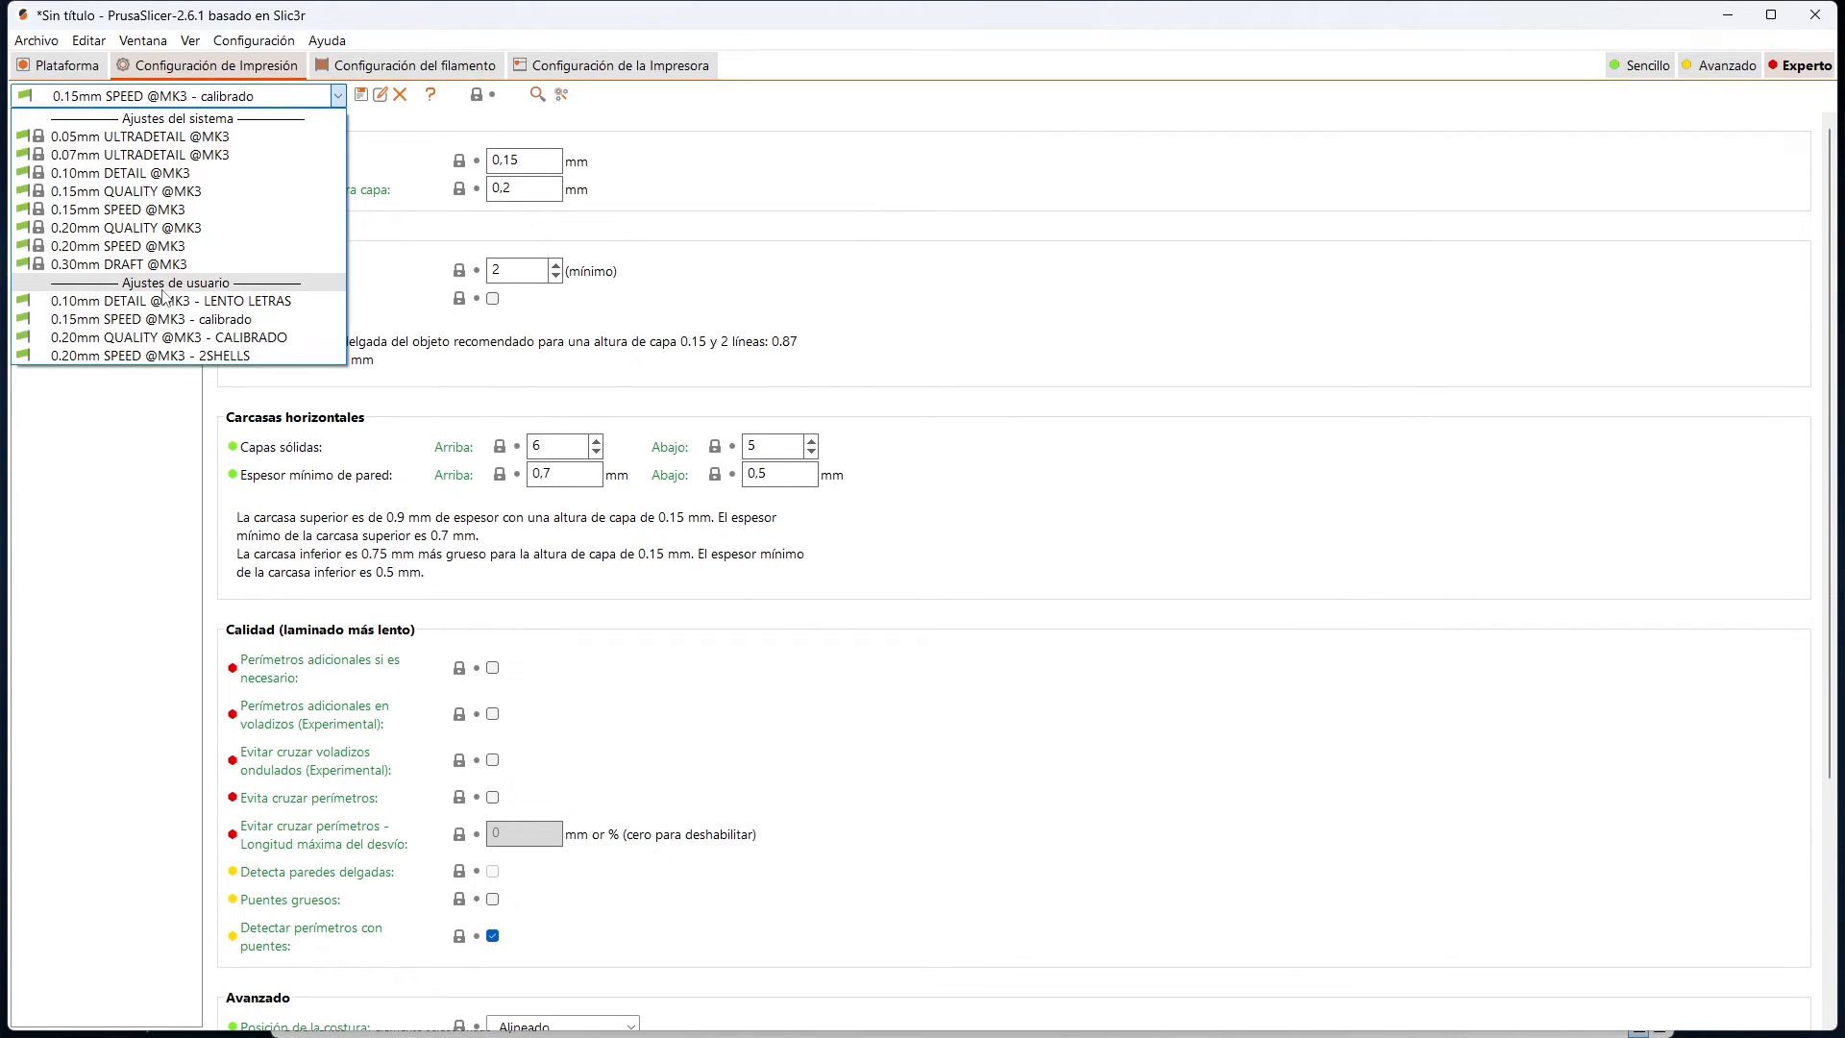
{"action": "left_click", "coordinate": [270, 307]}
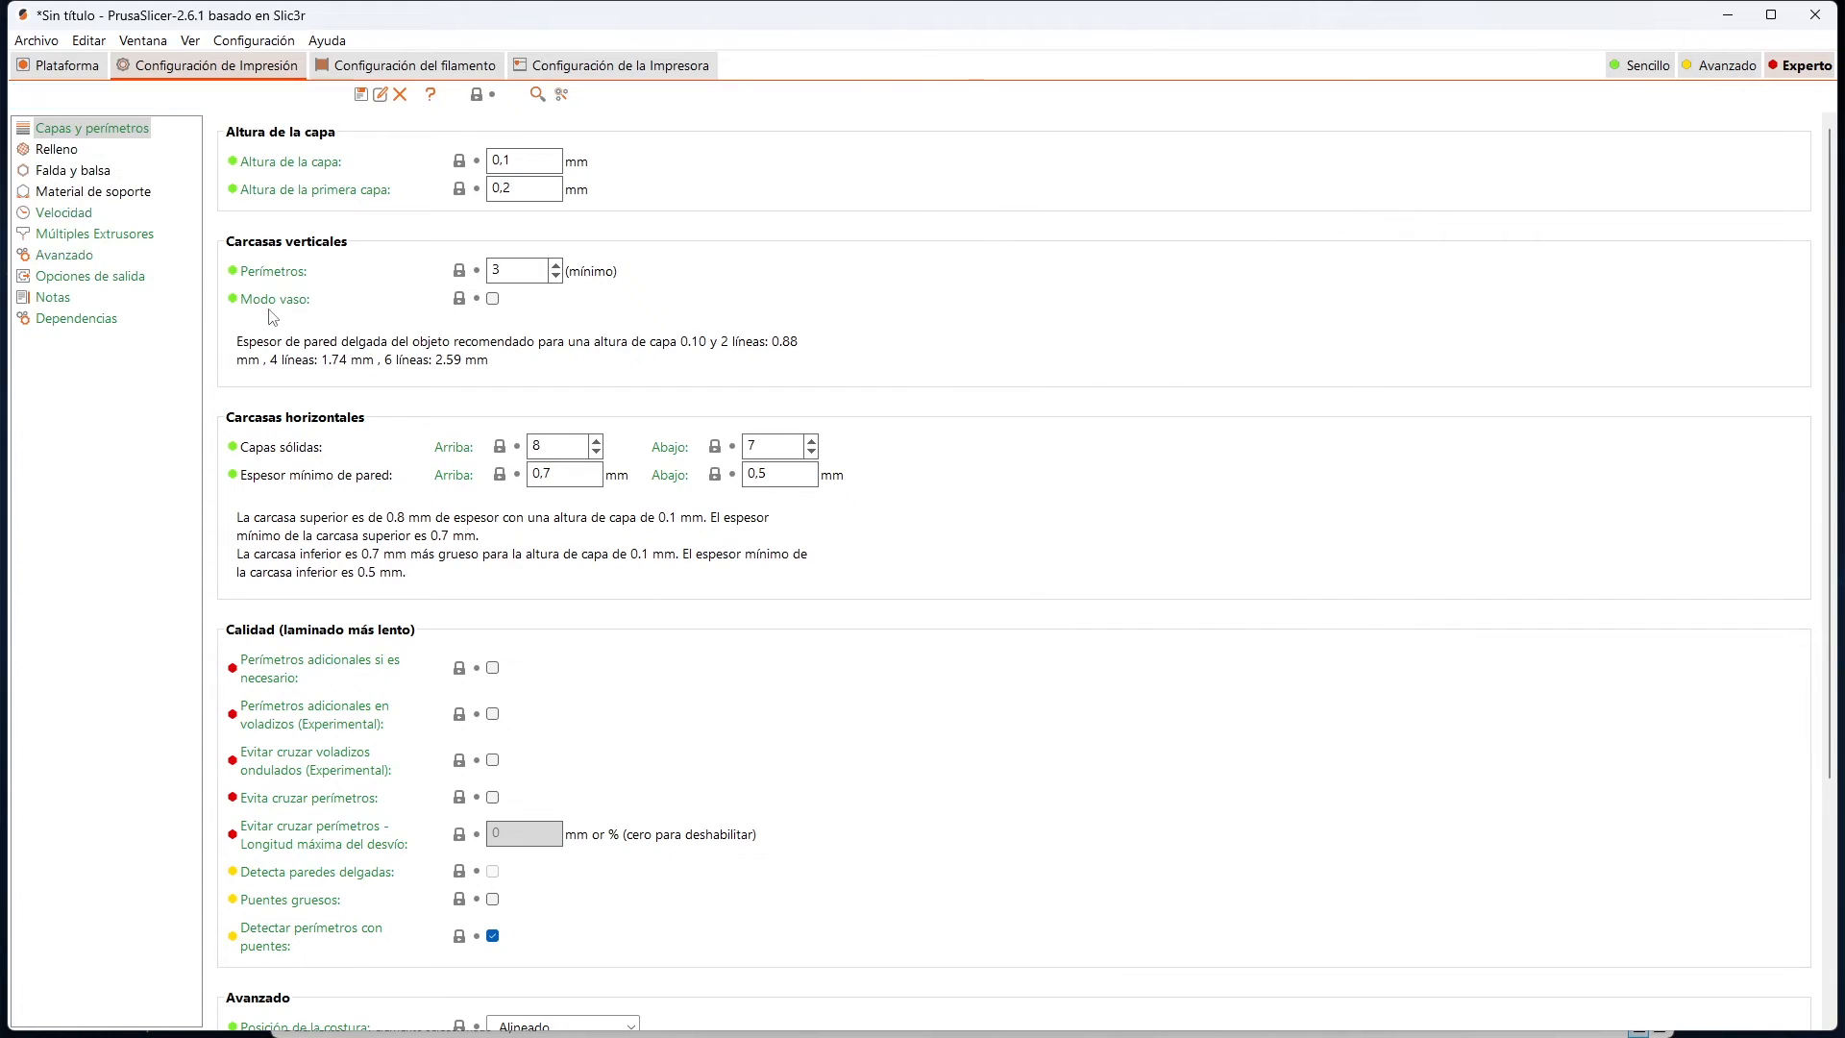
{"action": "left_click", "coordinate": [68, 171]}
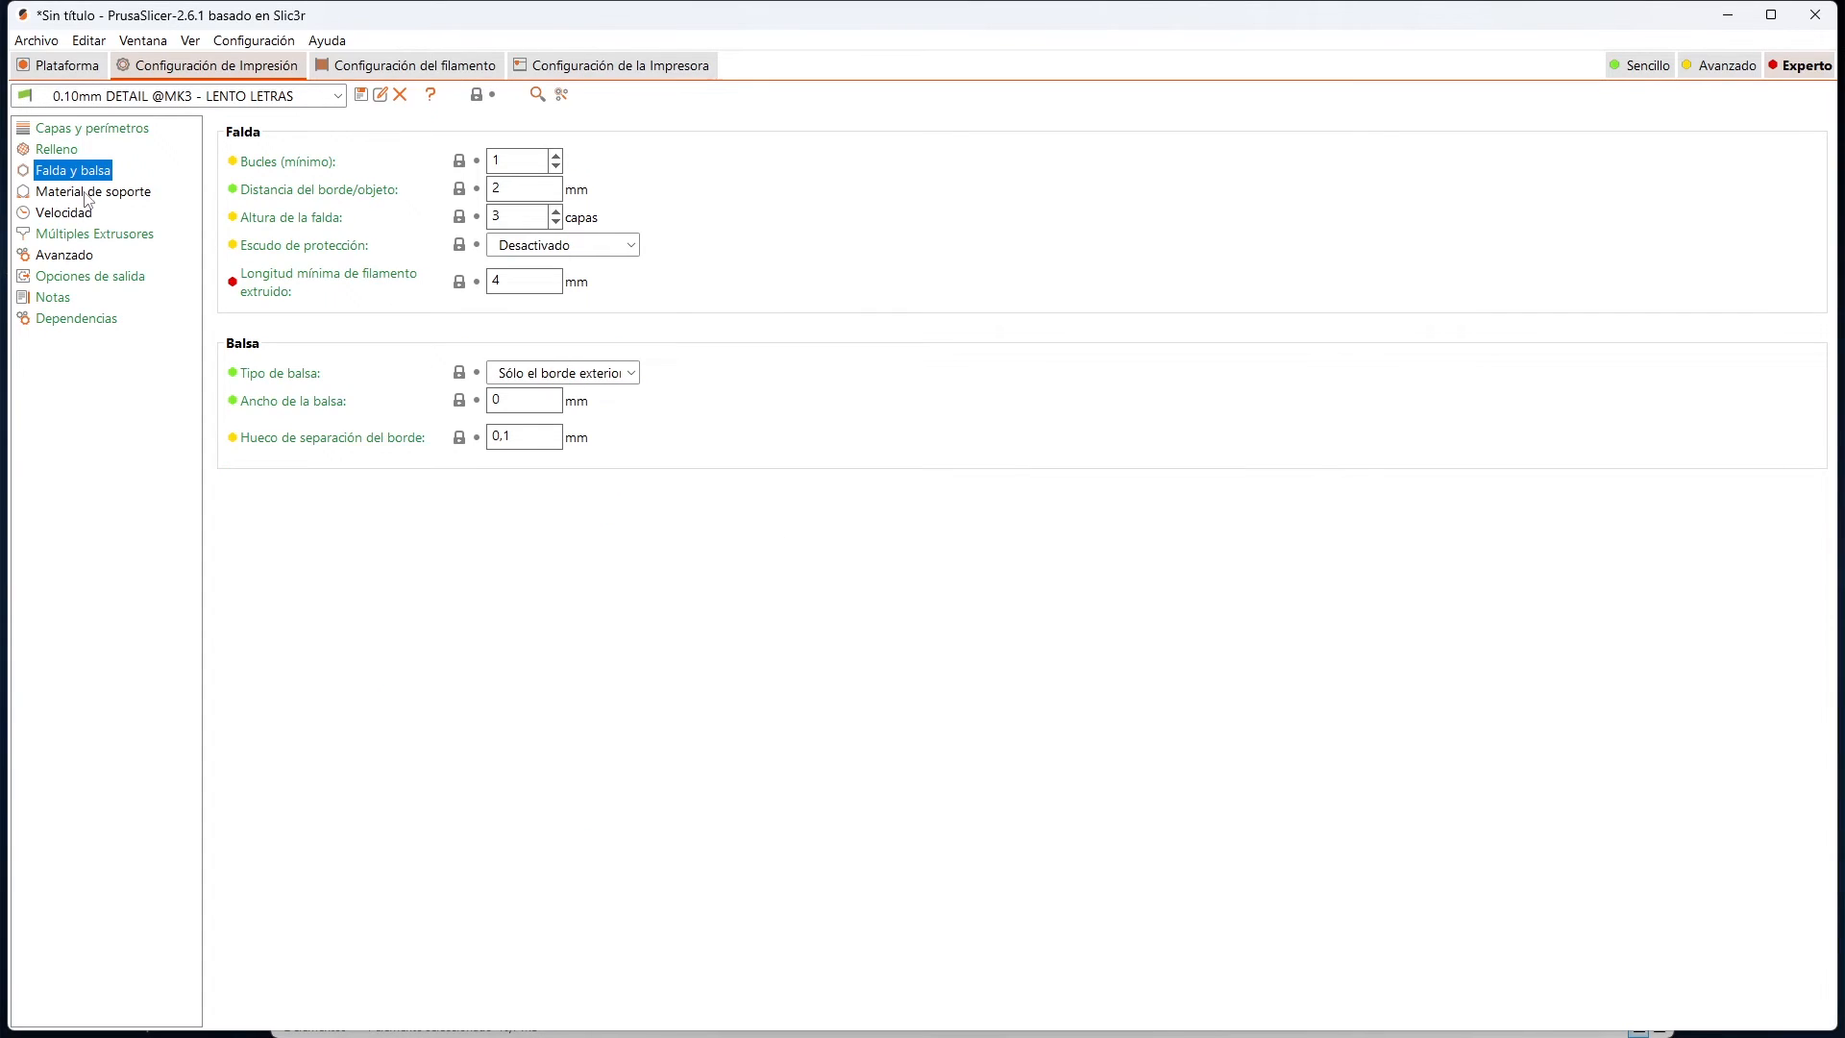
{"action": "left_click", "coordinate": [82, 191]}
{"action": "scroll", "coordinate": [647, 467], "scroll_direction": "down", "scroll_amount": 5}
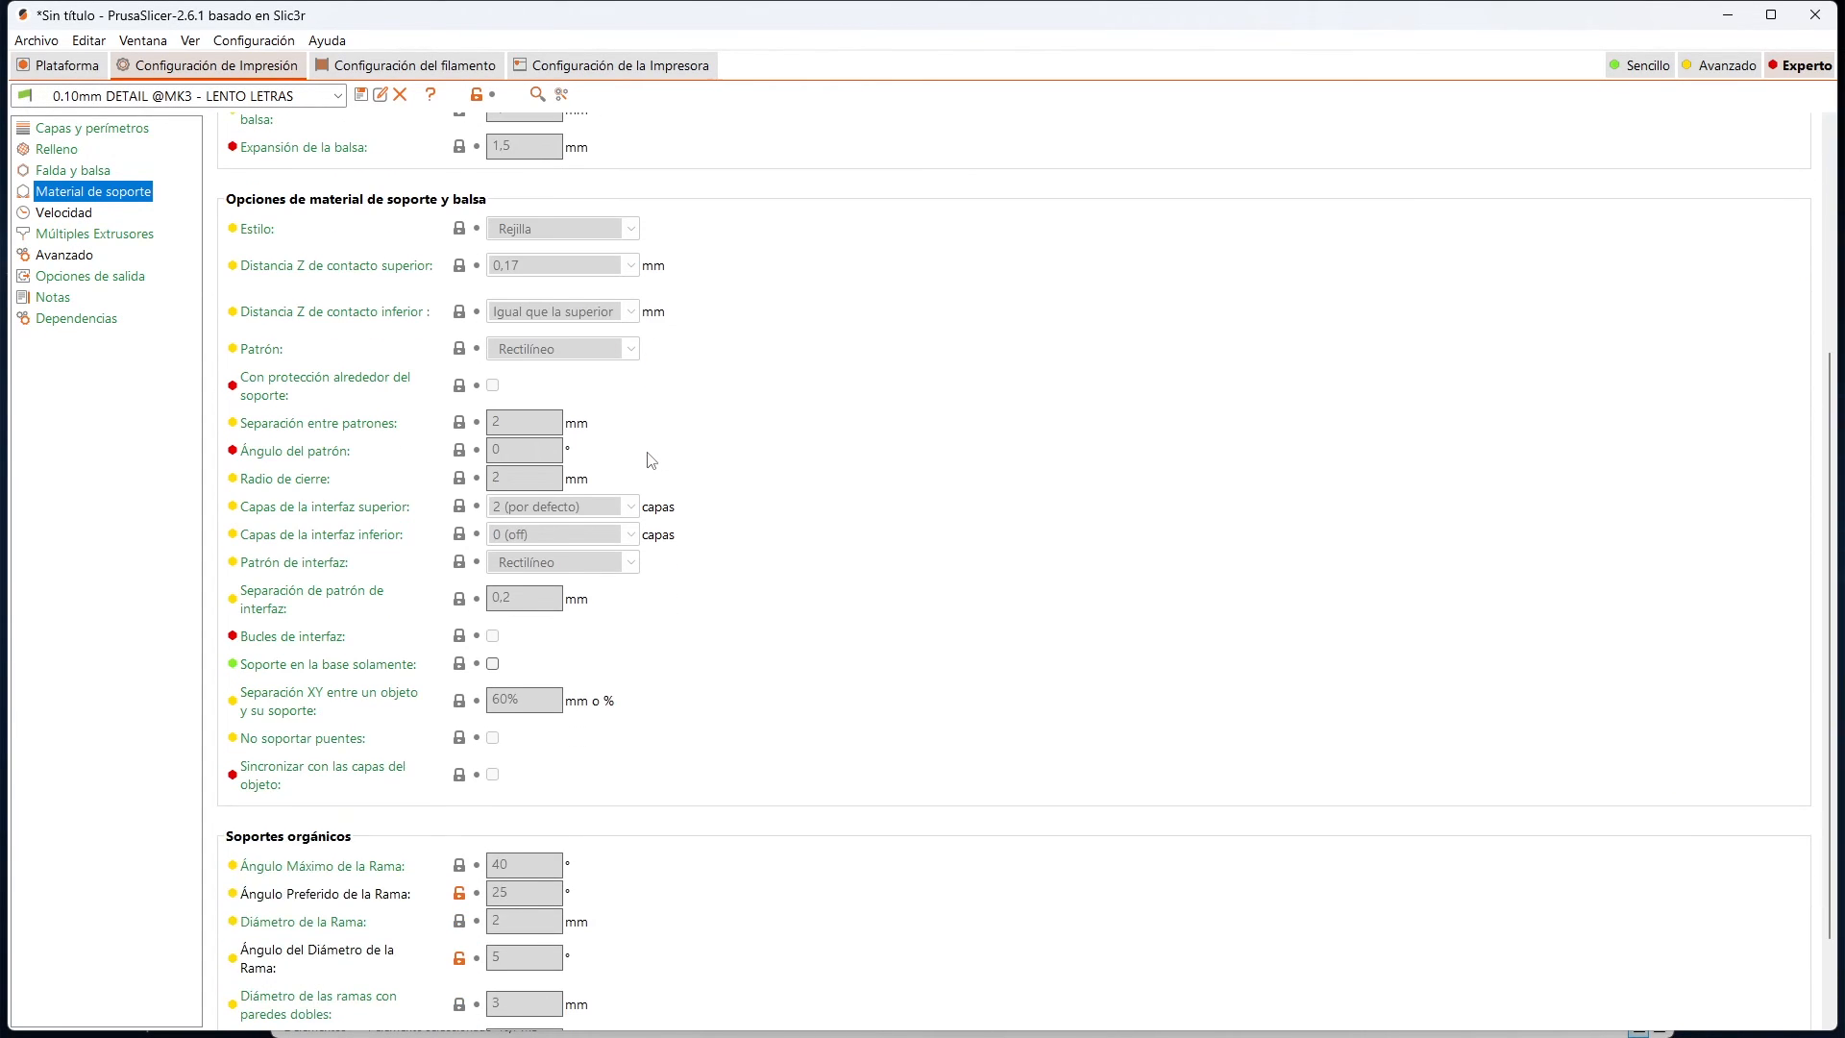
{"action": "scroll", "coordinate": [646, 468], "scroll_direction": "up", "scroll_amount": 5}
{"action": "left_click", "coordinate": [79, 128]}
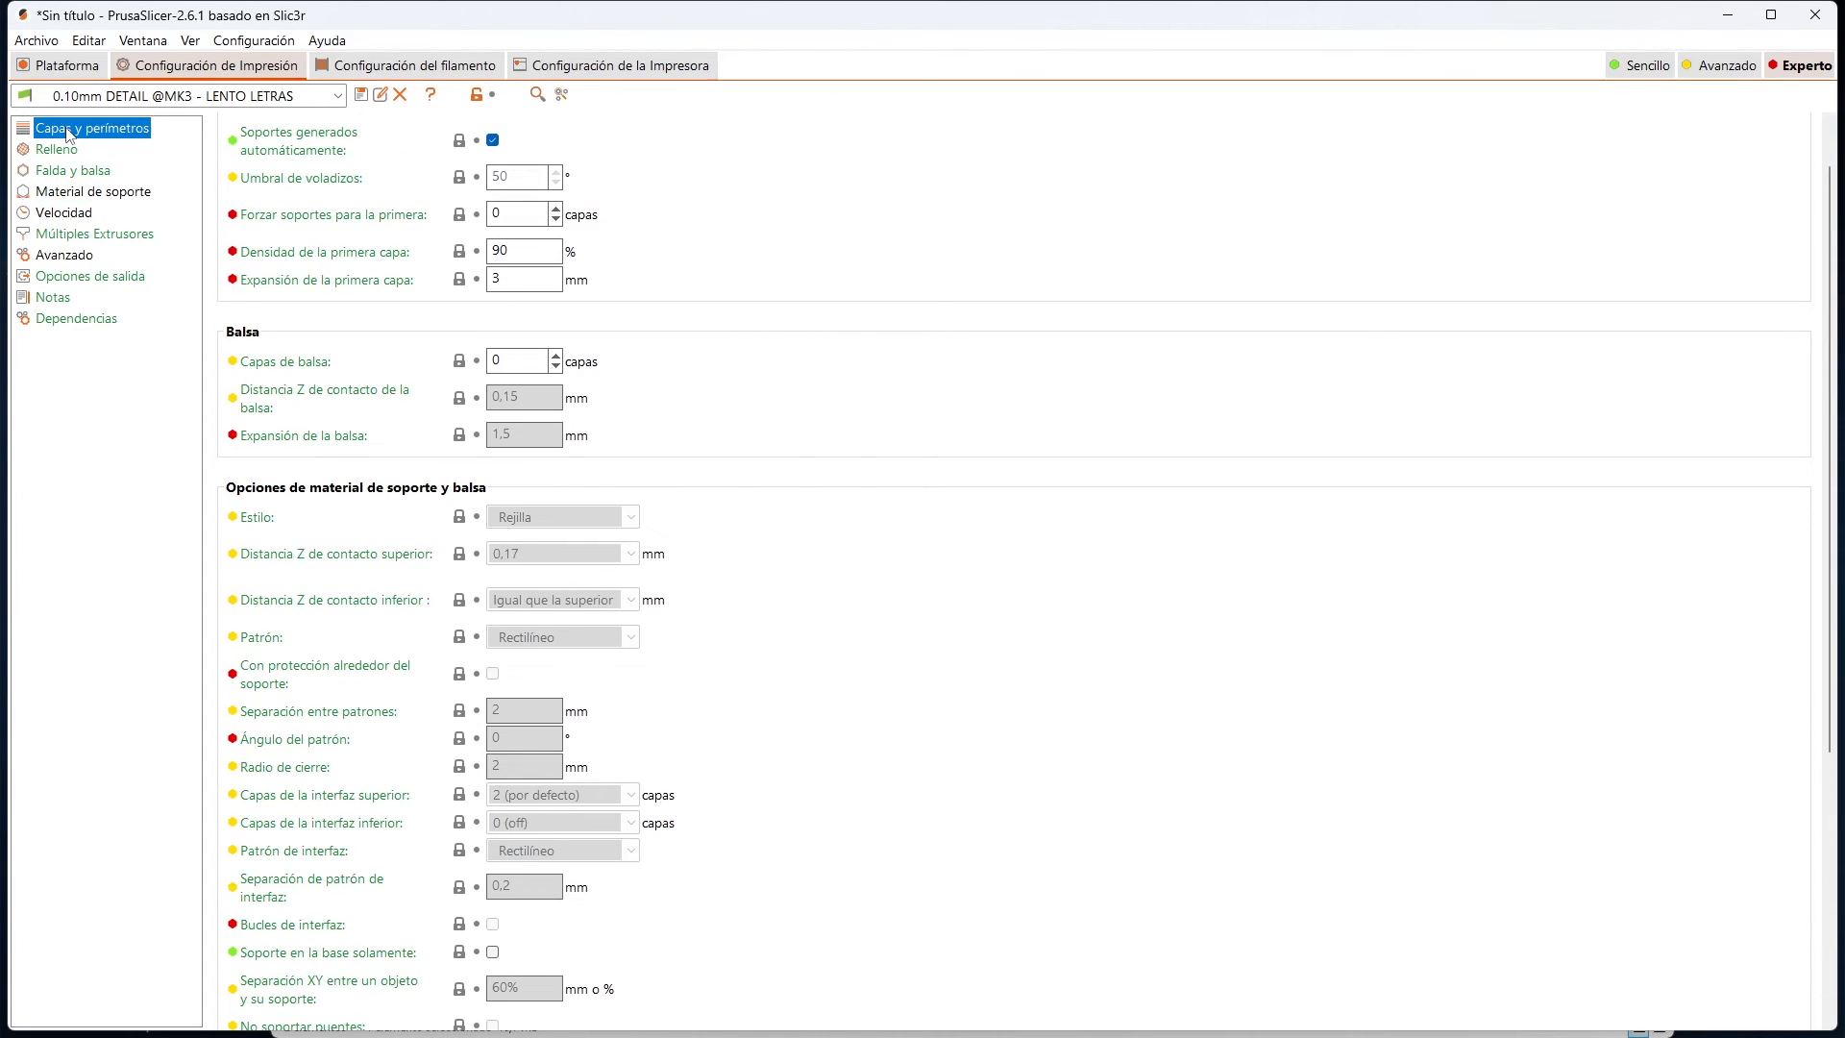
{"action": "scroll", "coordinate": [248, 298], "scroll_direction": "up", "scroll_amount": 1}
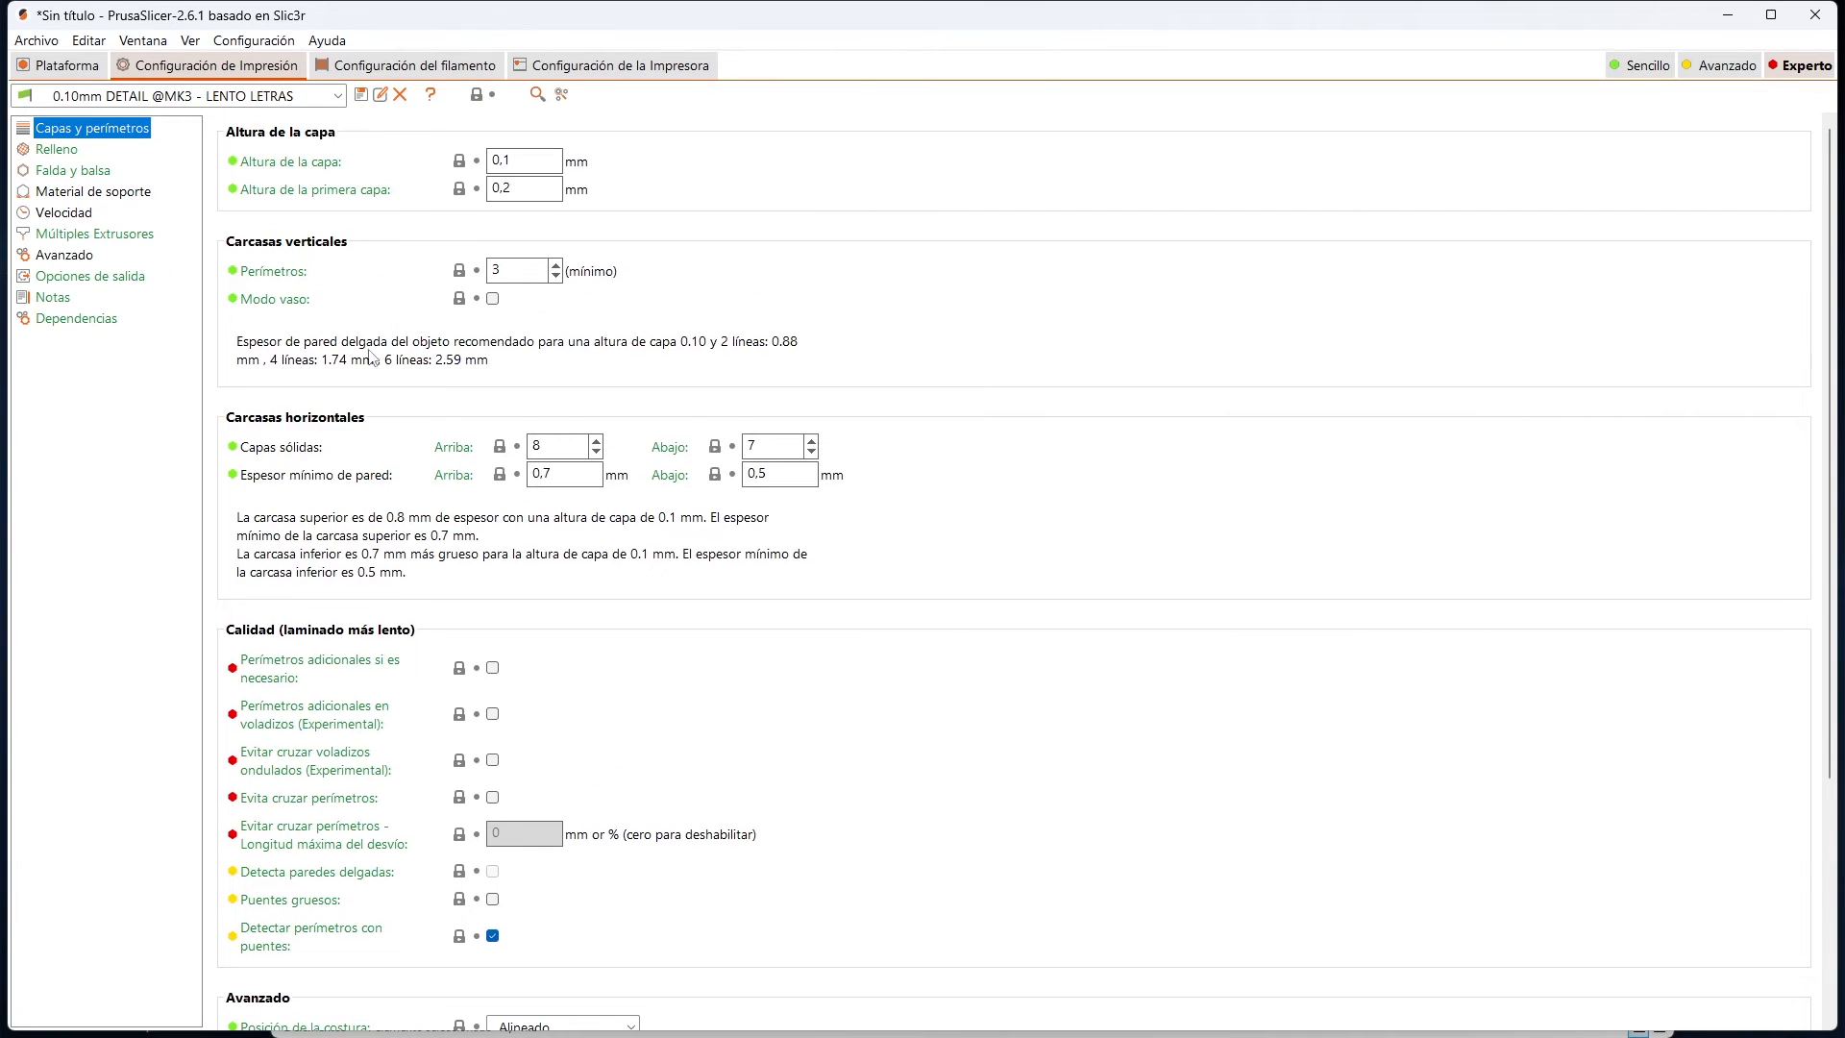
{"action": "left_click", "coordinate": [78, 151]}
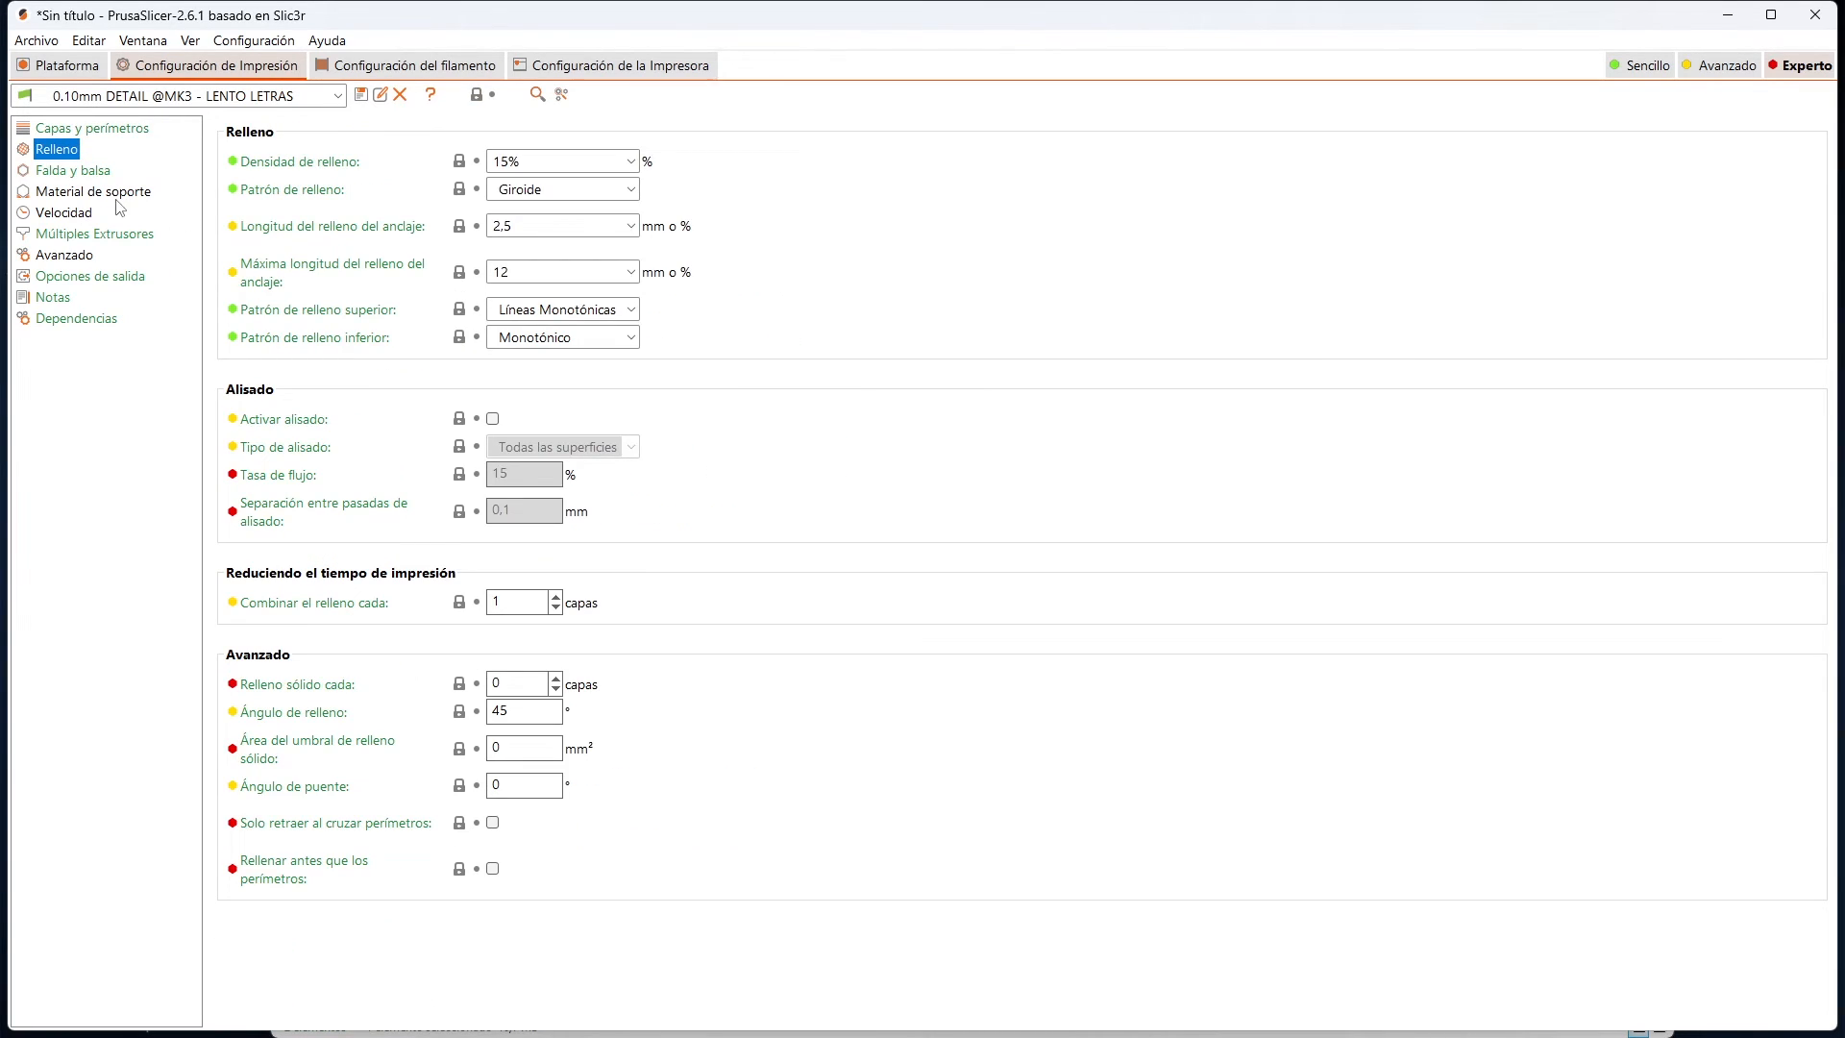
{"action": "left_click", "coordinate": [114, 195]}
{"action": "left_click", "coordinate": [91, 127]}
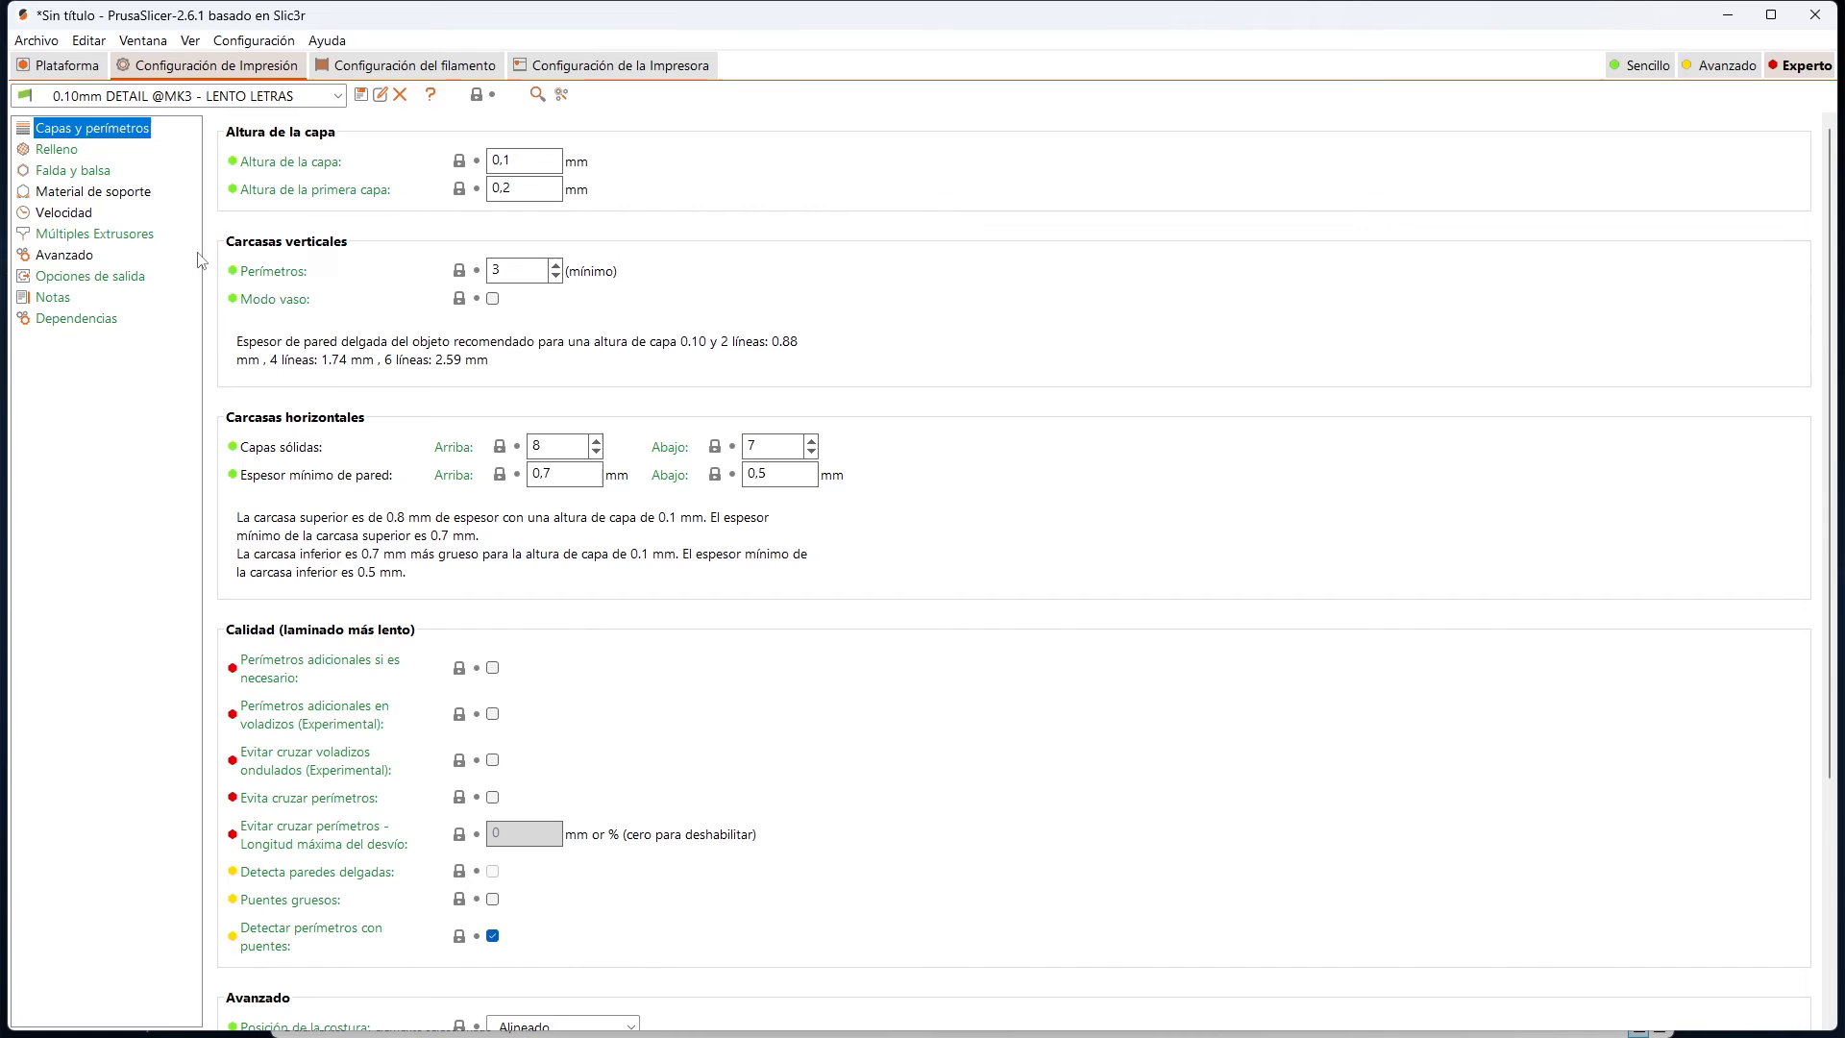
Step: Reset the Perímetros print speed to its system value and set it back to 35 mm/s
{"action": "left_click", "coordinate": [77, 217]}
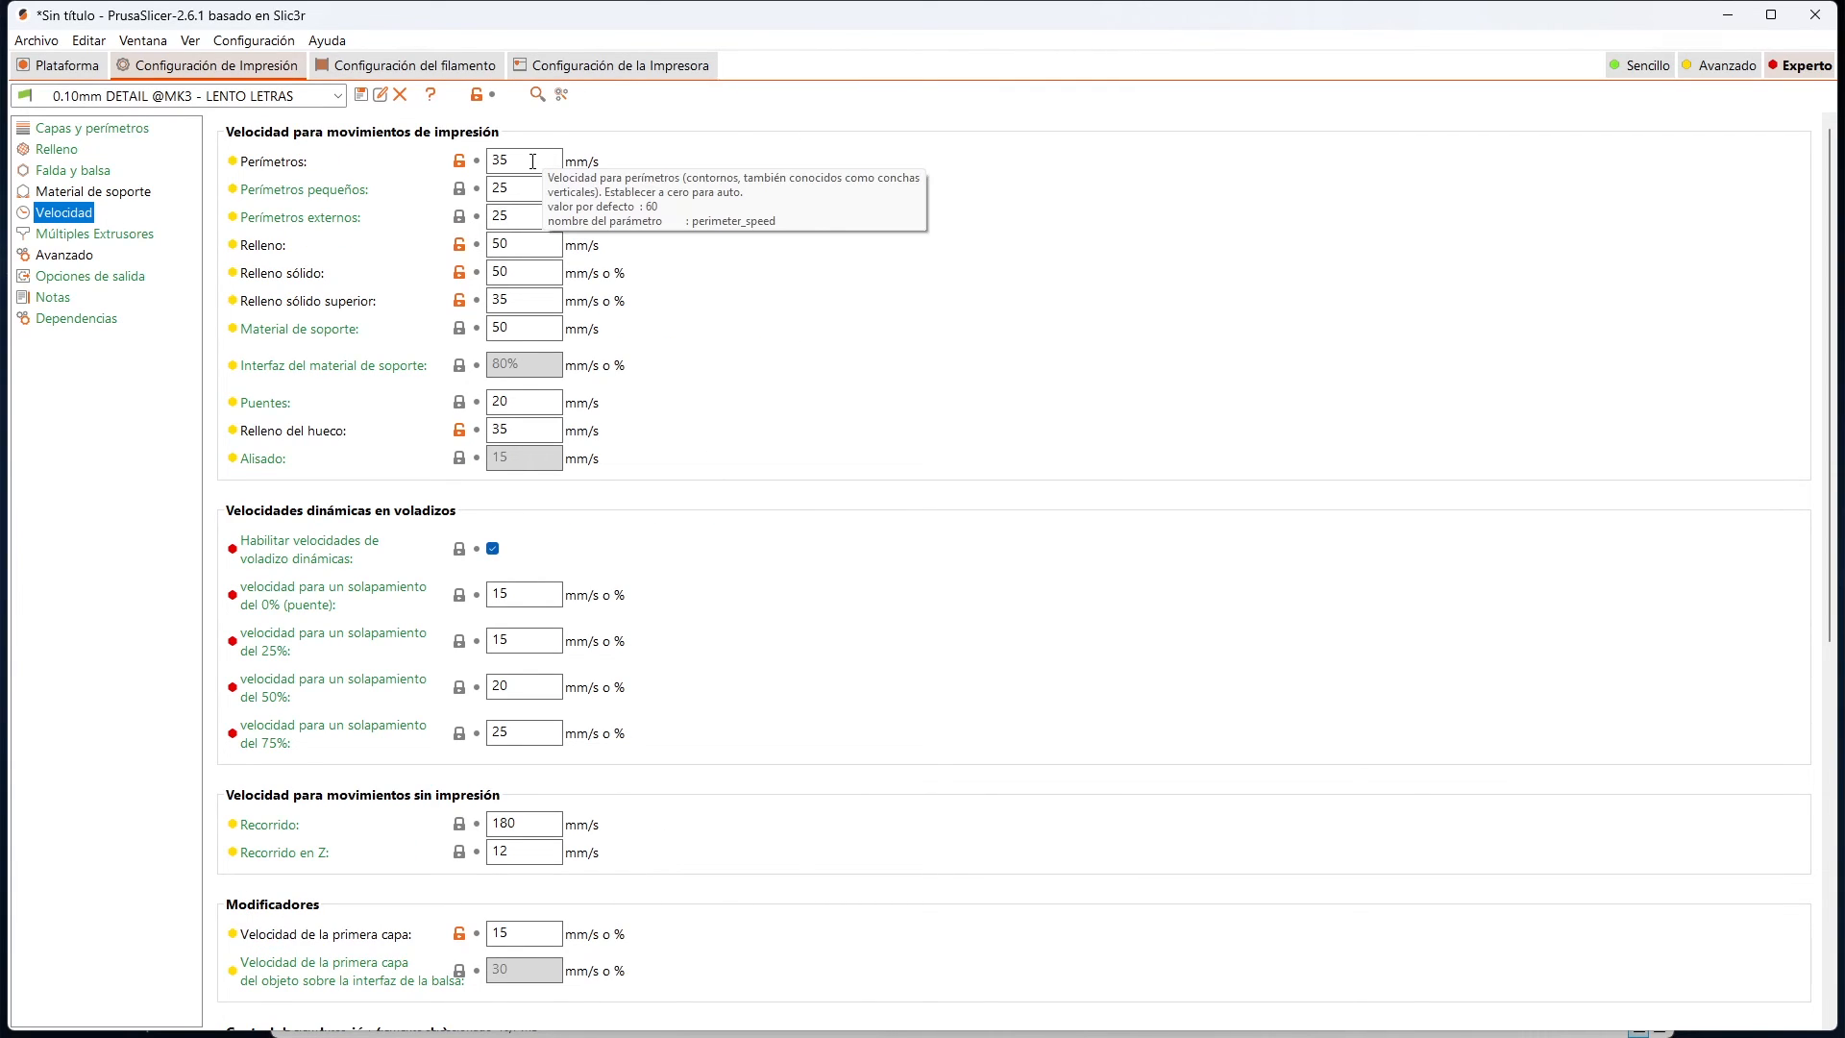
{"action": "left_click", "coordinate": [460, 160]}
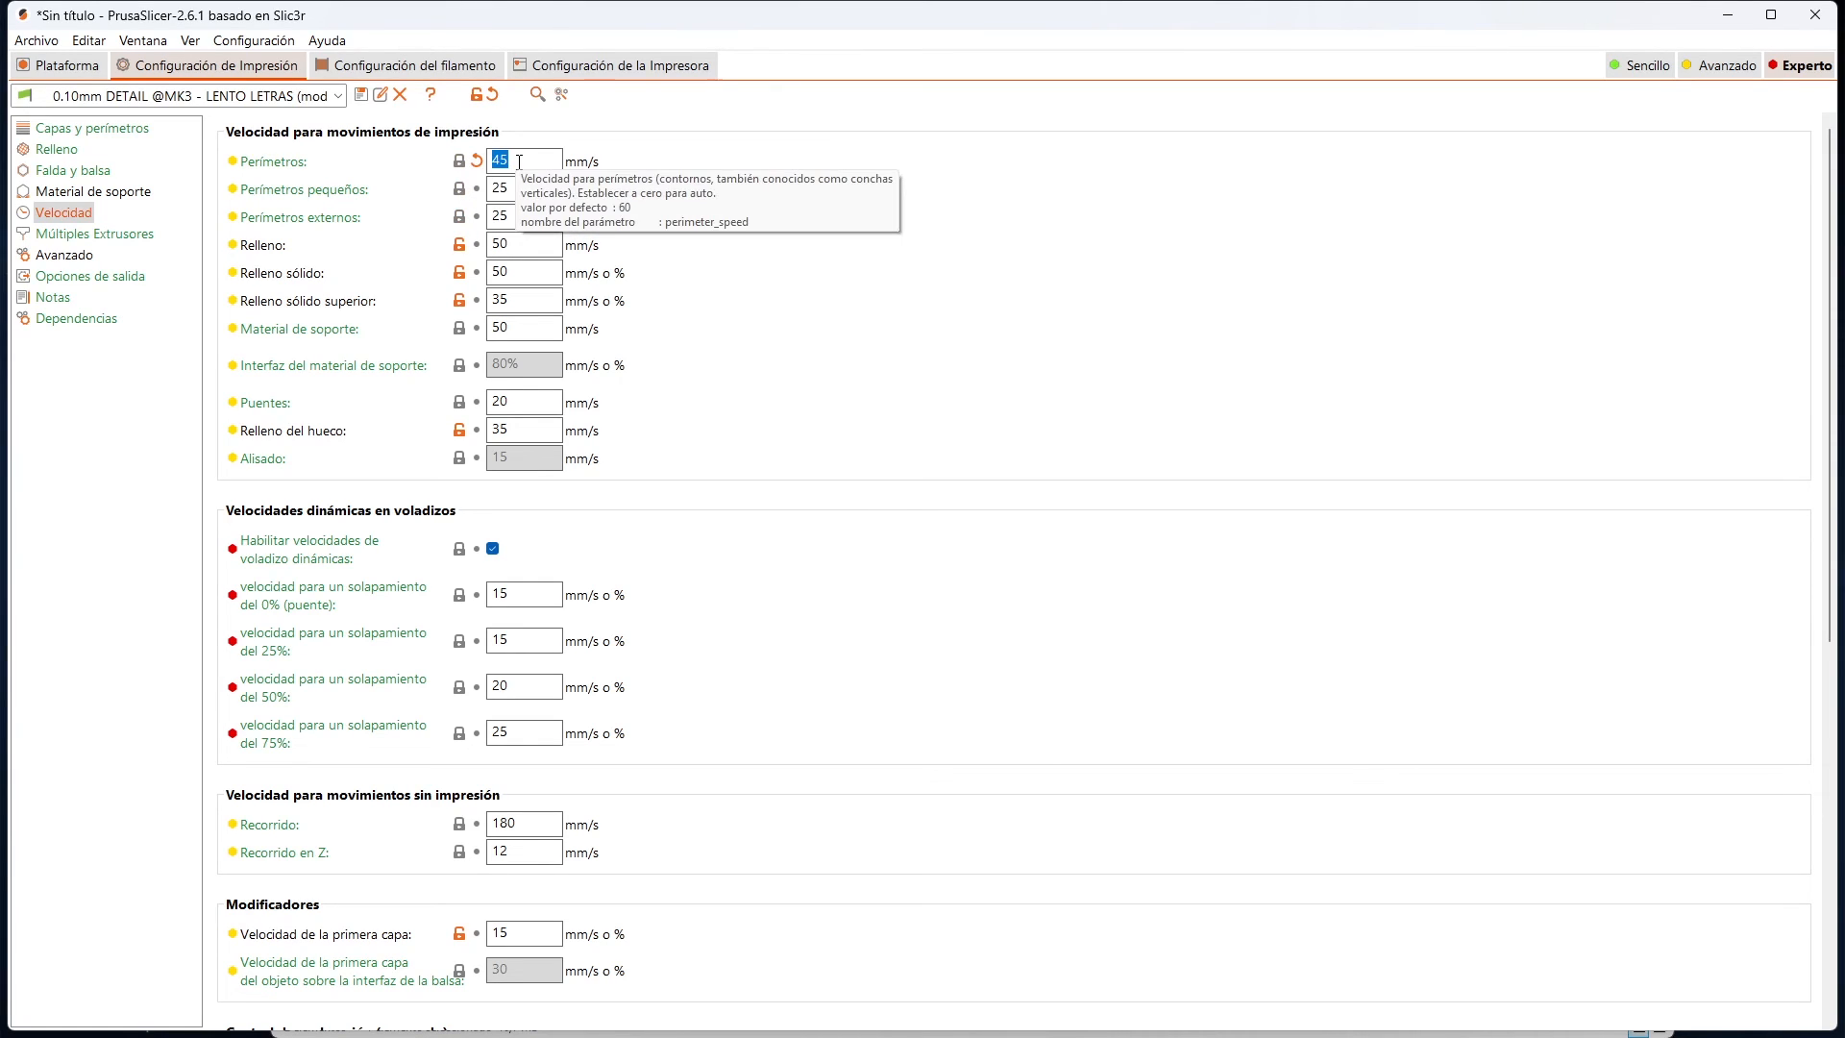
{"action": "type", "text": "35"}
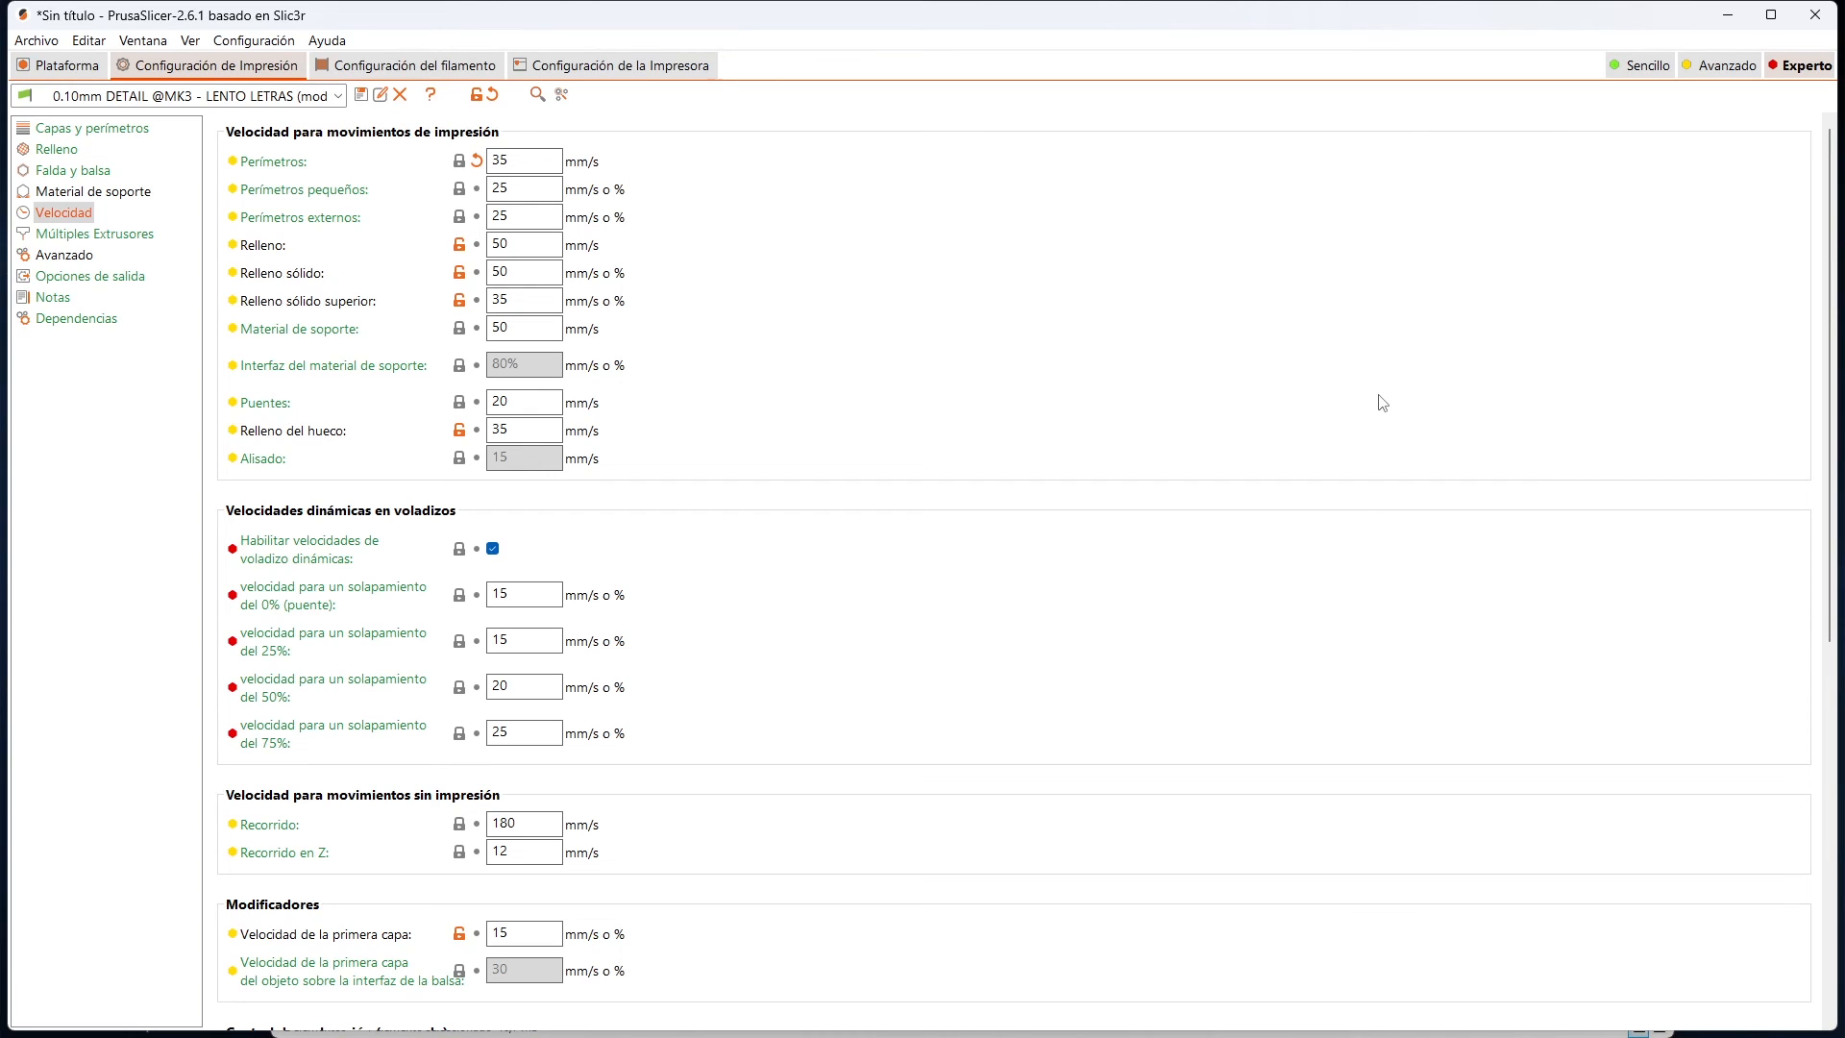
Step: Return to the 3D platform and inspect the 3DBenchy from another angle
{"action": "key", "text": "ctrl+1"}
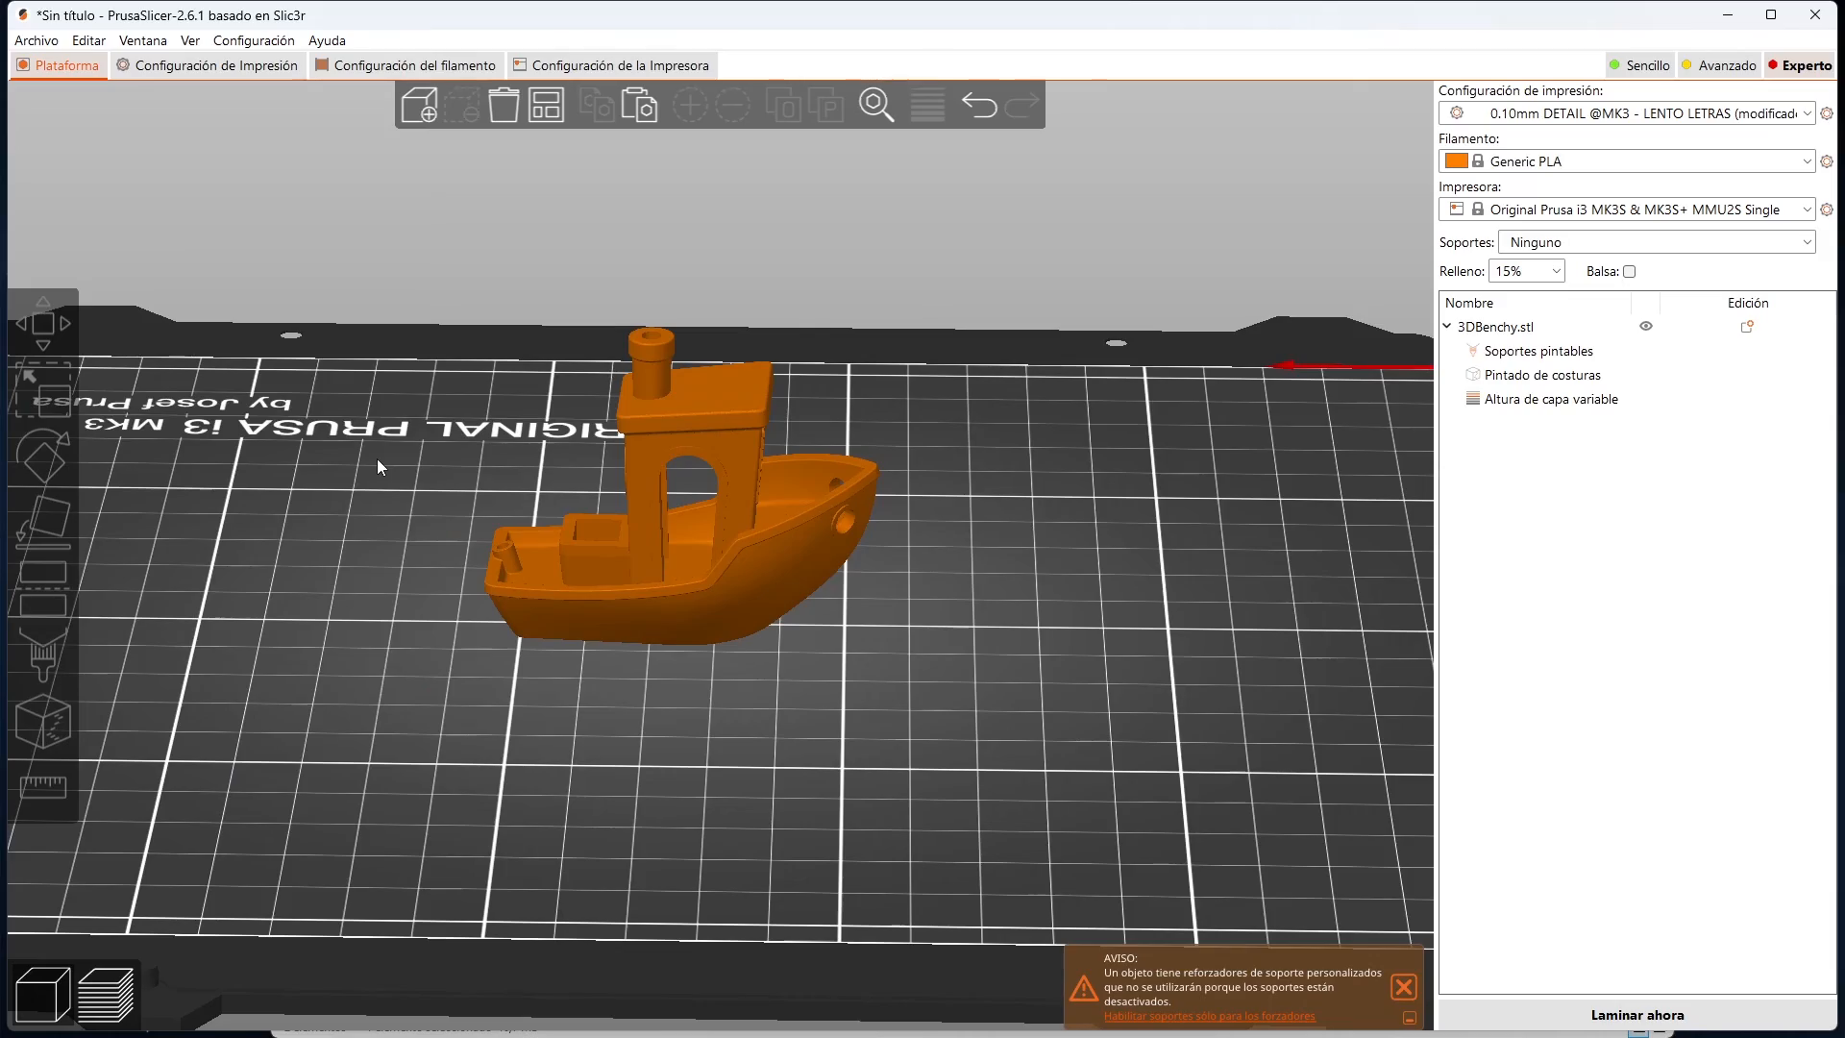
{"action": "left_click_drag", "start_coordinate": [377, 459], "coordinate": [1014, 679]}
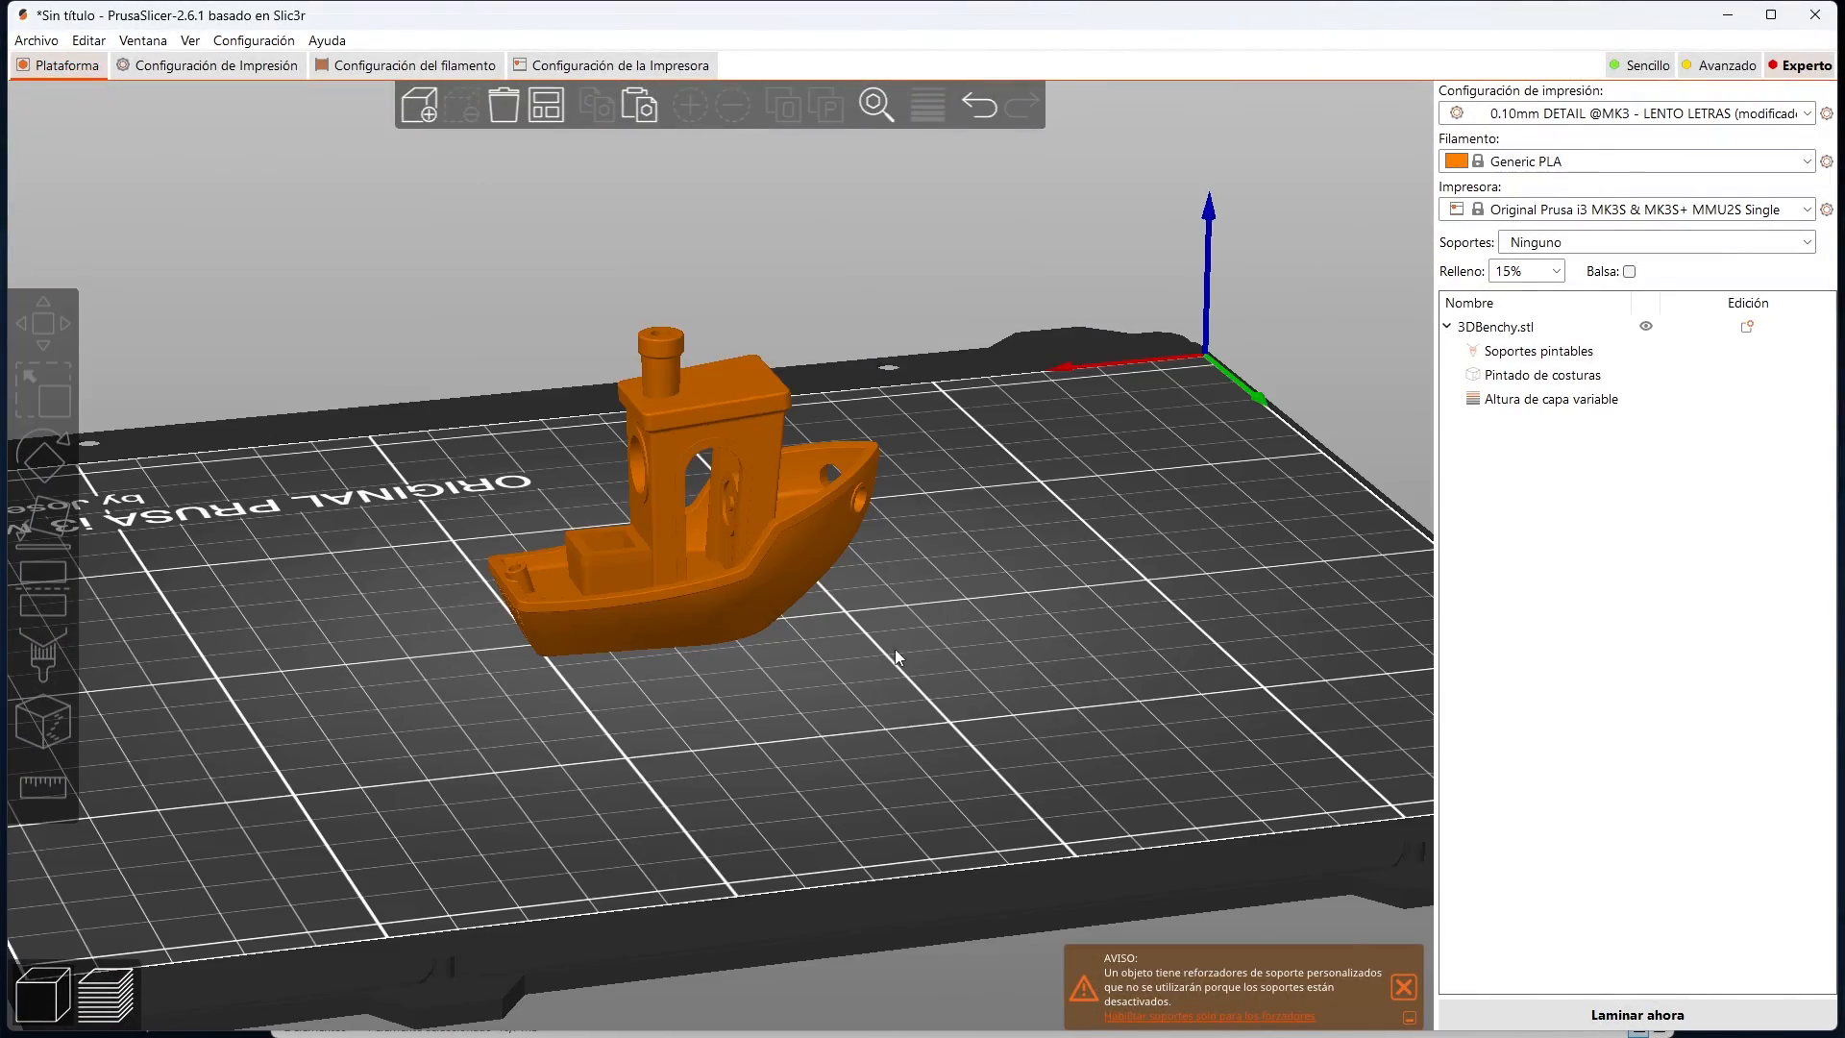